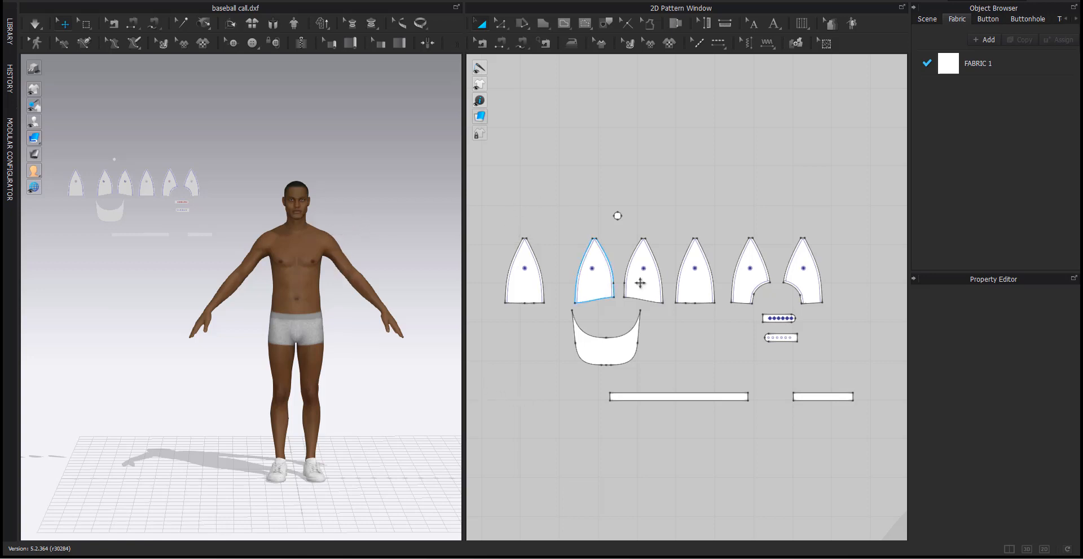
Find the Trim_Hardware fabric in the library's fabric collection and add it to the garment's fabric list.
scroll(640, 286, up, 1)
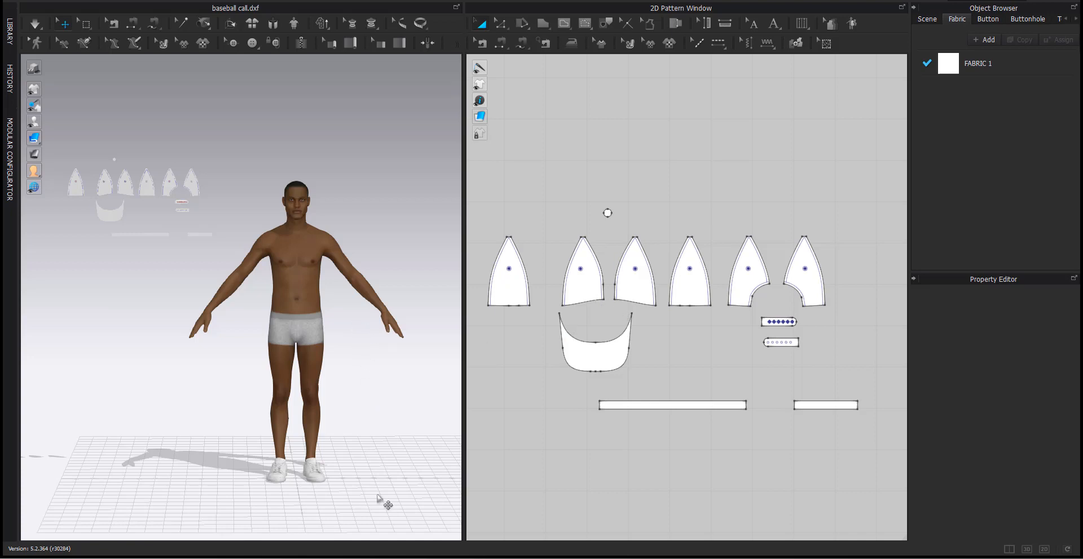
click(10, 31)
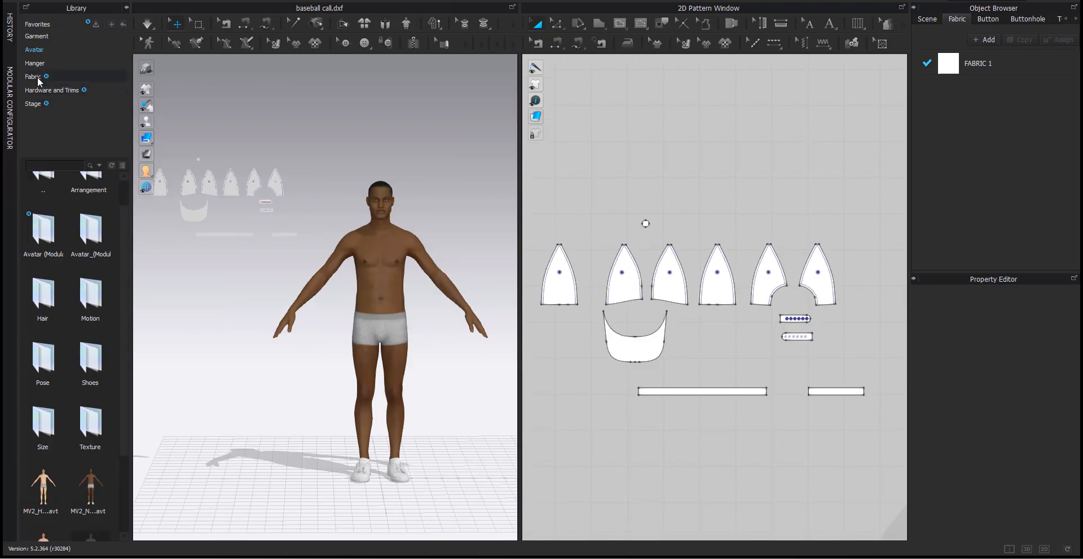
click(33, 77)
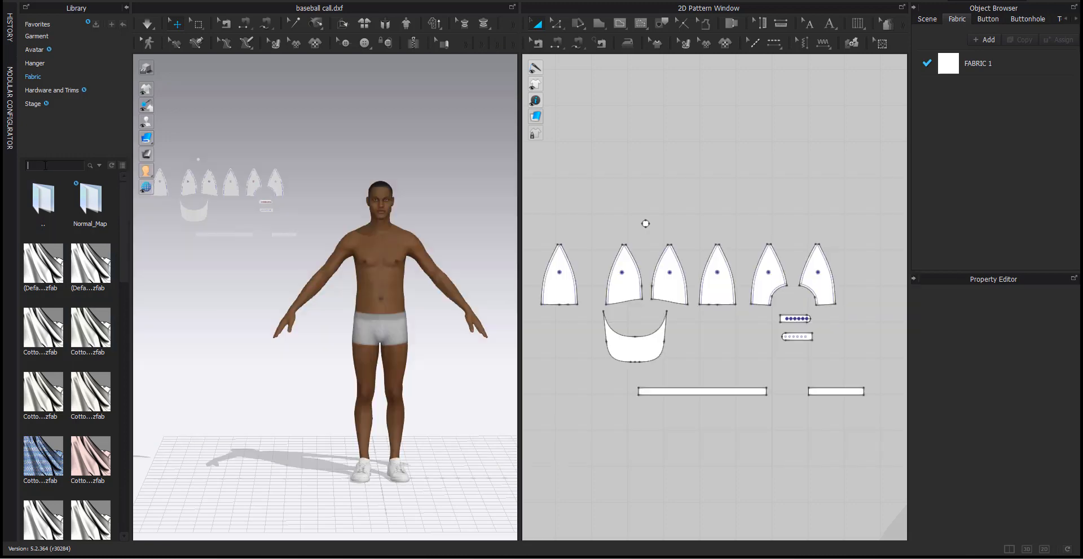
click(45, 169)
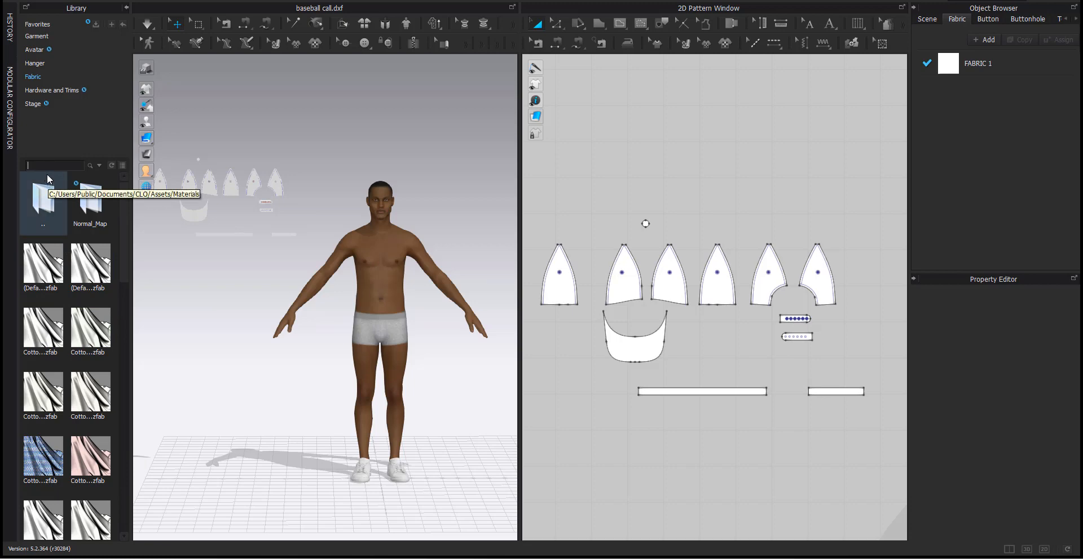
drag(121, 225, 117, 467)
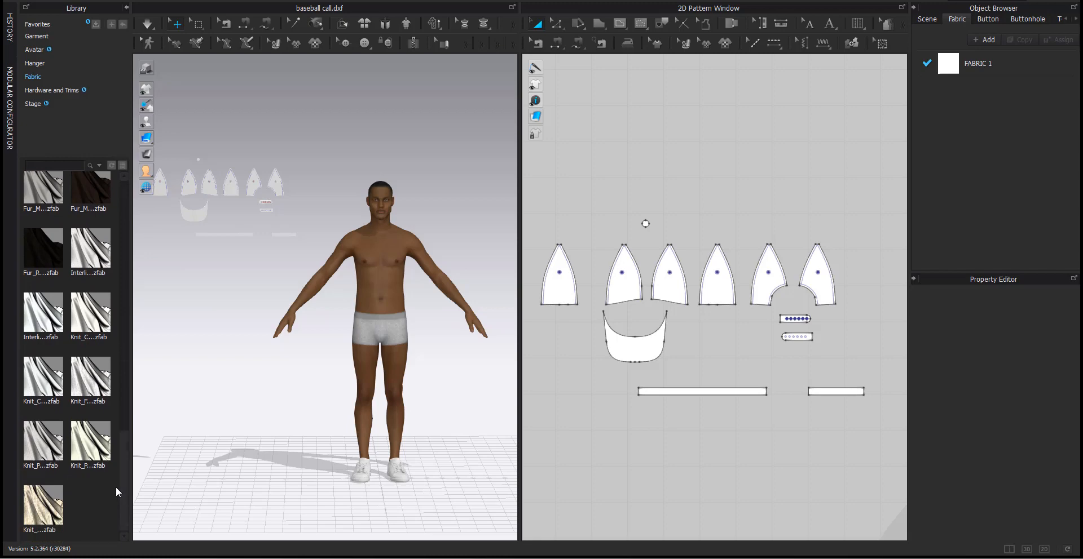
scroll(92, 468, down, 1)
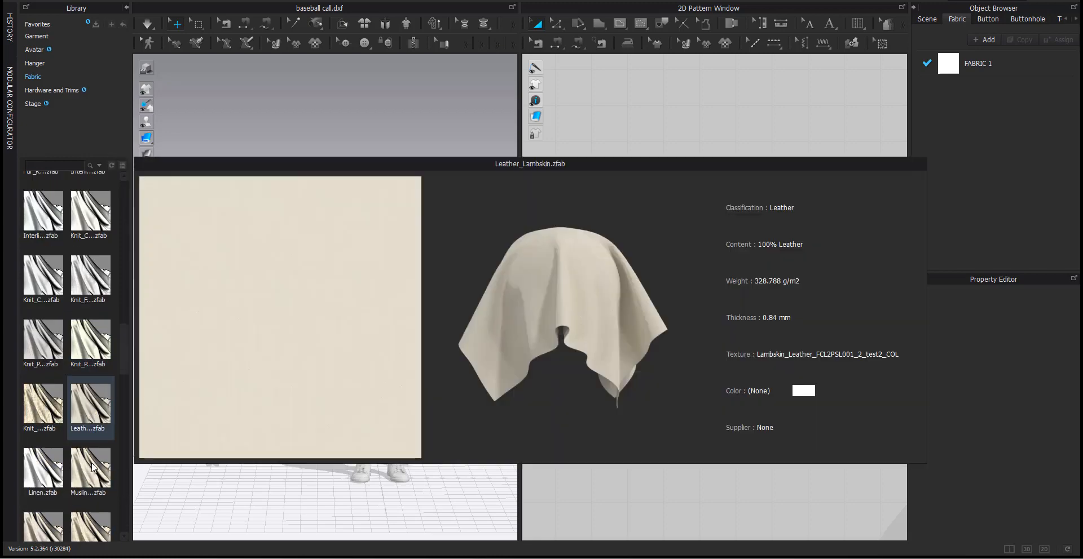
scroll(123, 430, down, 3)
drag(122, 370, 116, 511)
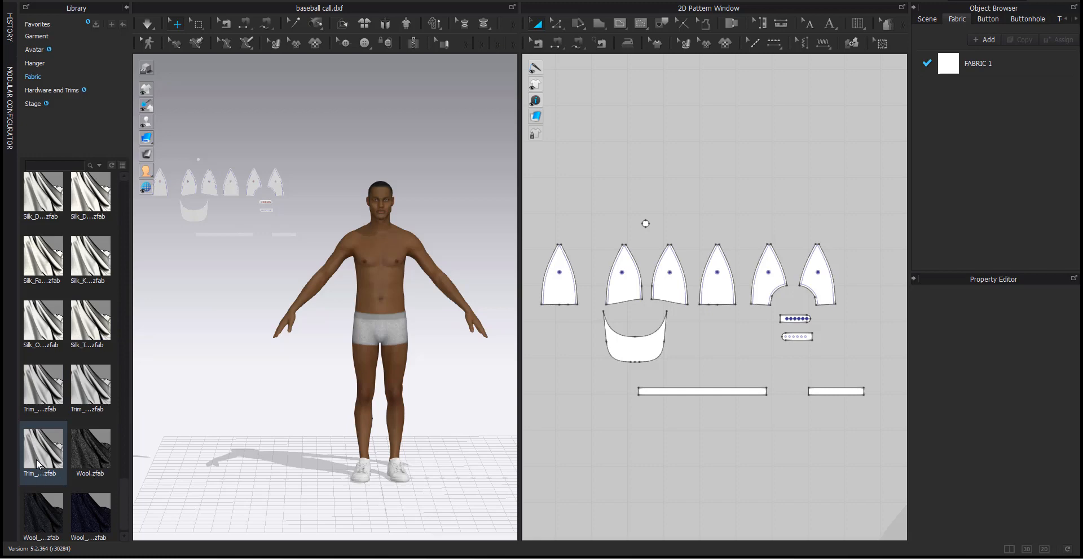
drag(37, 465, 965, 113)
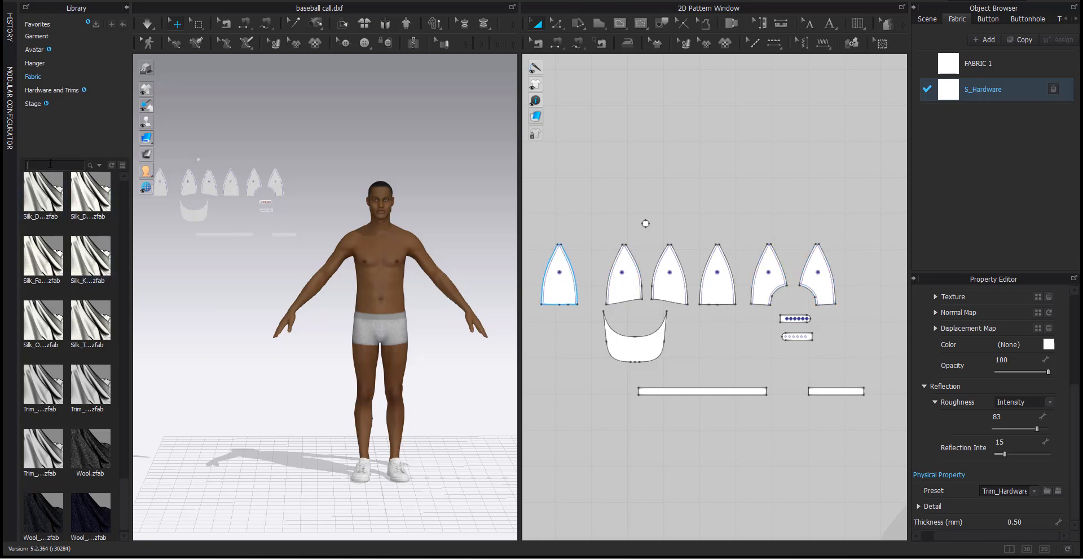
Search the fabric library for "heavy" and add Cotton_Heavy_Canvas to the fabric list.
mouse_move(53, 180)
key(Return)
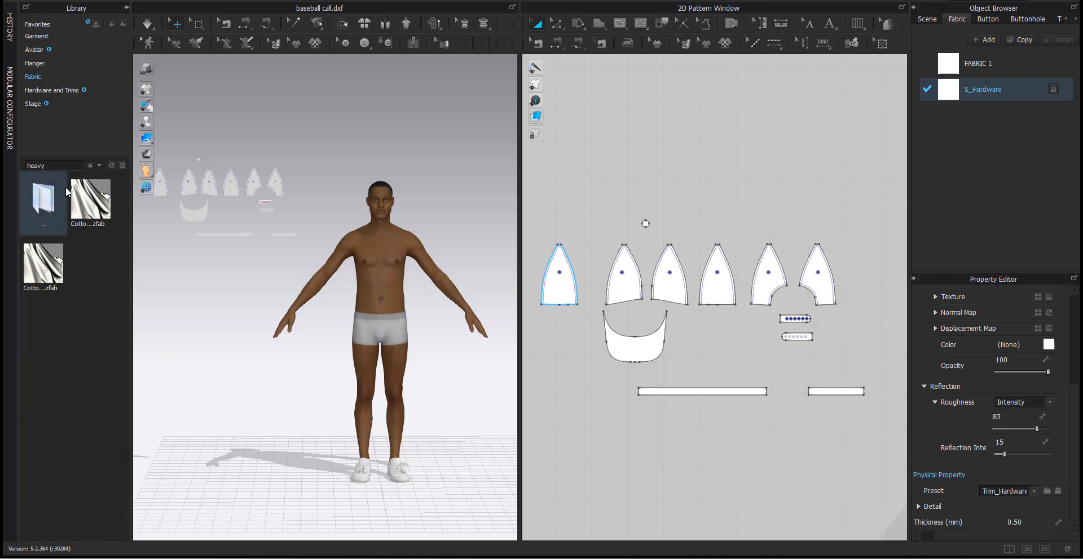
mouse_move(89, 195)
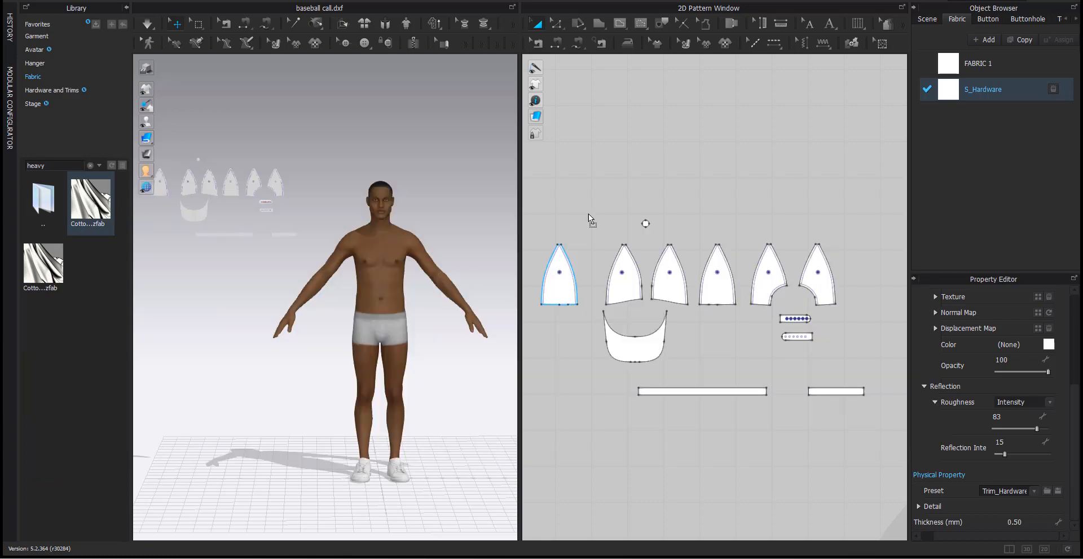
drag(589, 217, 1020, 188)
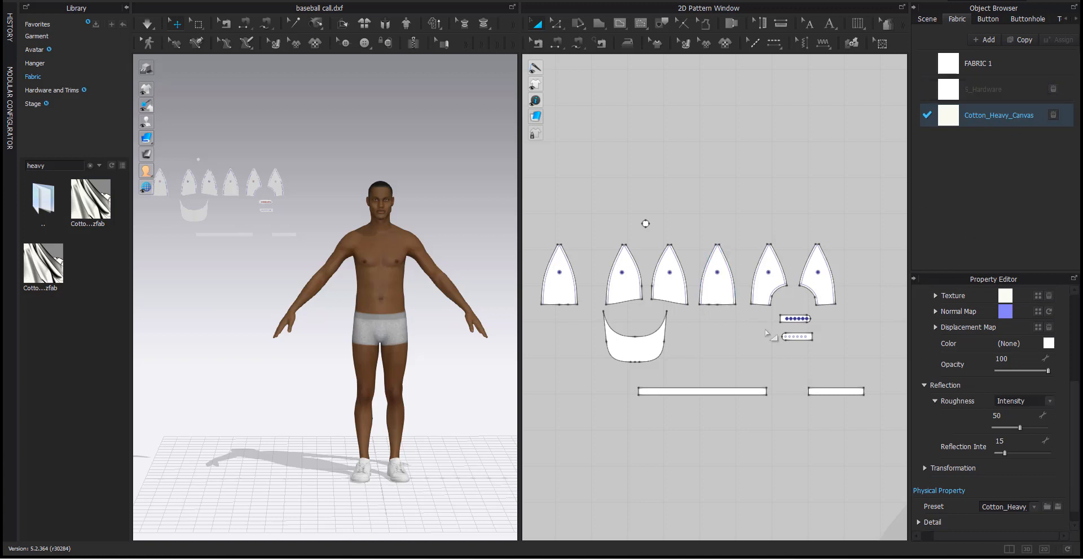
Search the fabric library for "leather" and add the Trim_Full_Grain_Leather fabric to the fabric list.
click(805, 316)
click(799, 337)
scroll(800, 332, up, 2)
scroll(801, 333, up, 2)
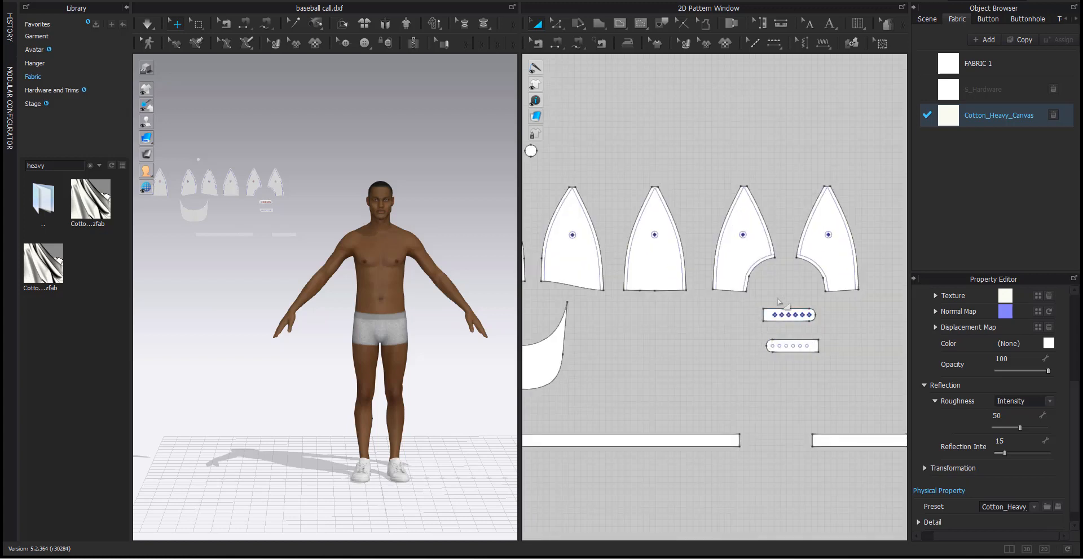
click(90, 166)
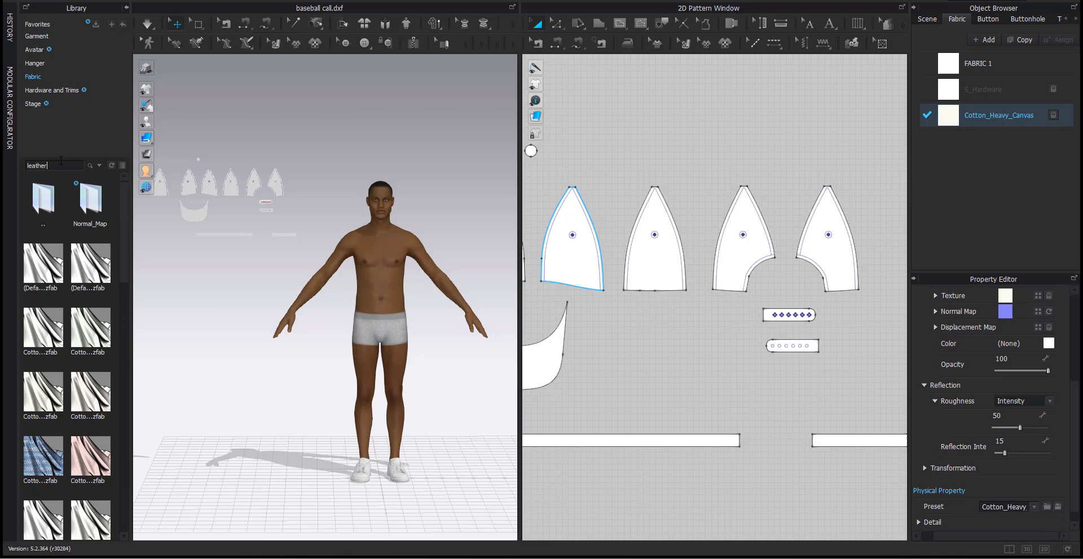
key(Return)
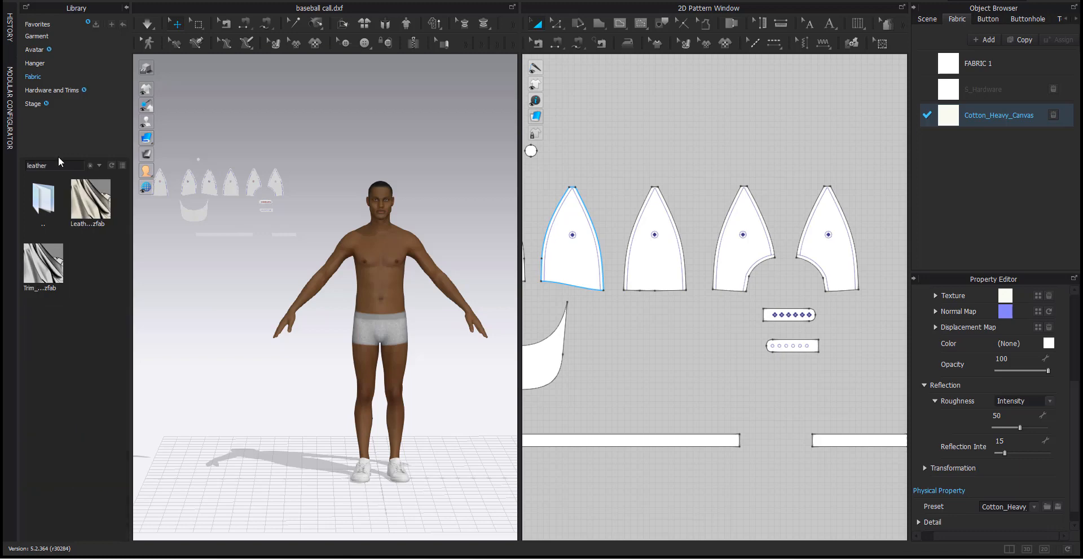
mouse_move(82, 213)
drag(966, 205, 966, 206)
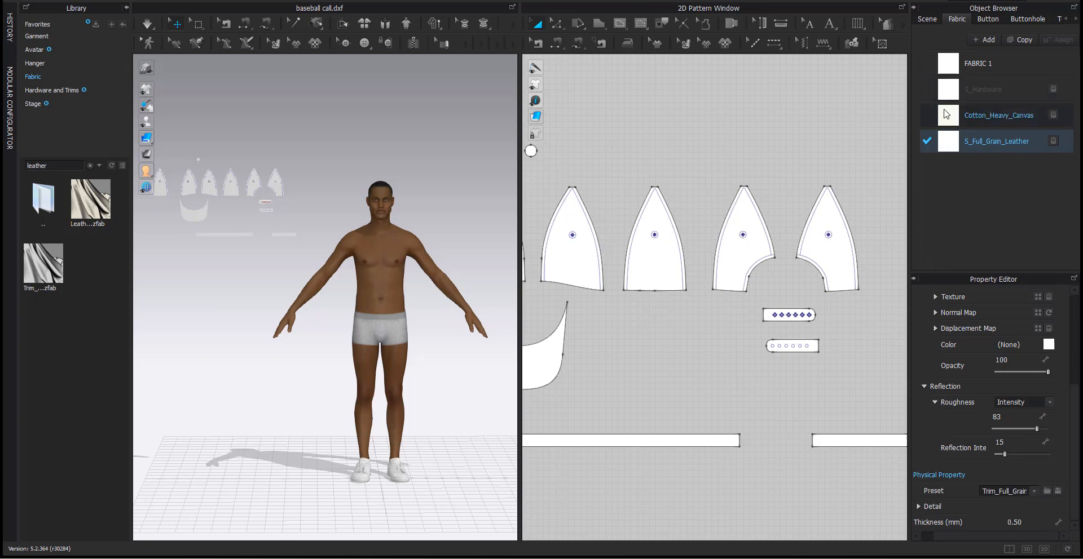
Collapse the library and assign the S_Hardware fabric to the cap's brim and its two front crown panels.
scroll(604, 256, down, 2)
scroll(660, 234, down, 2)
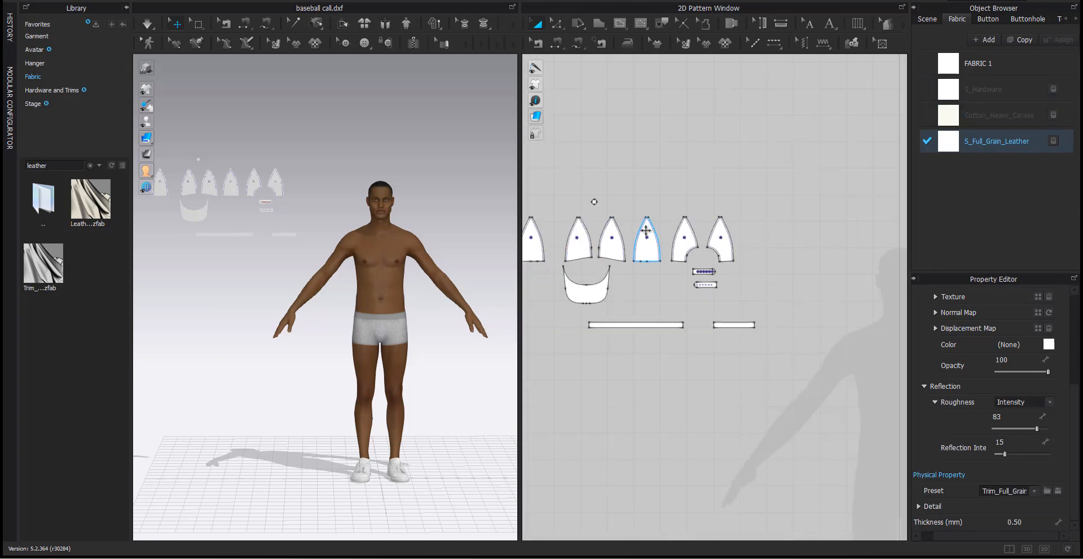
middle_drag(645, 232, 716, 232)
scroll(741, 254, up, 2)
click(623, 366)
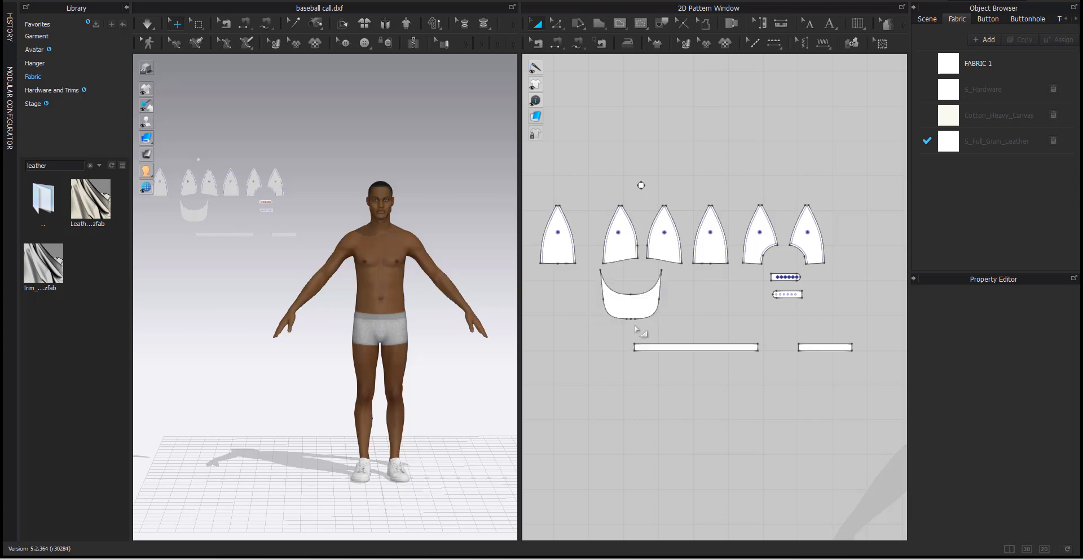
click(125, 8)
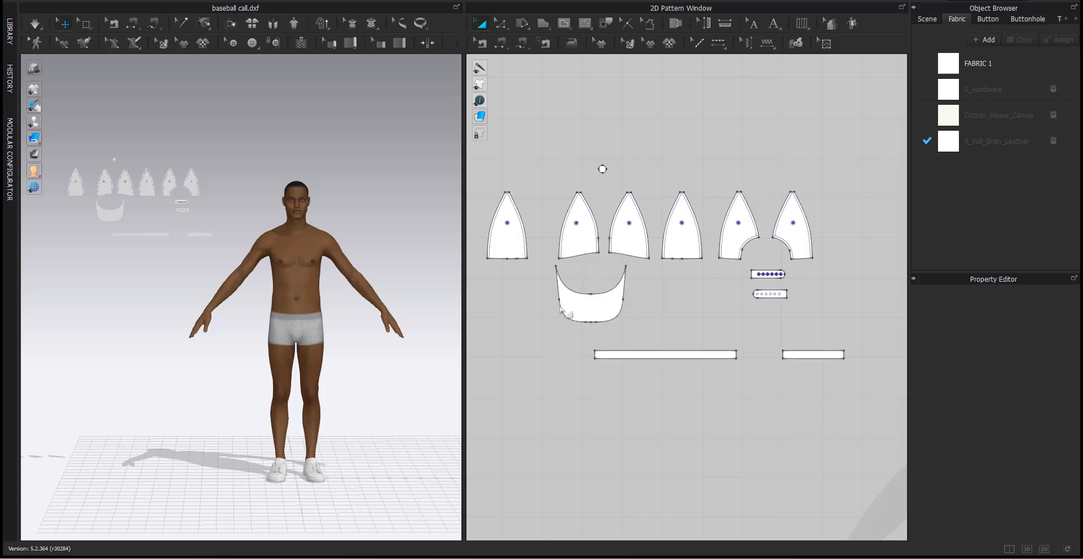
click(606, 310)
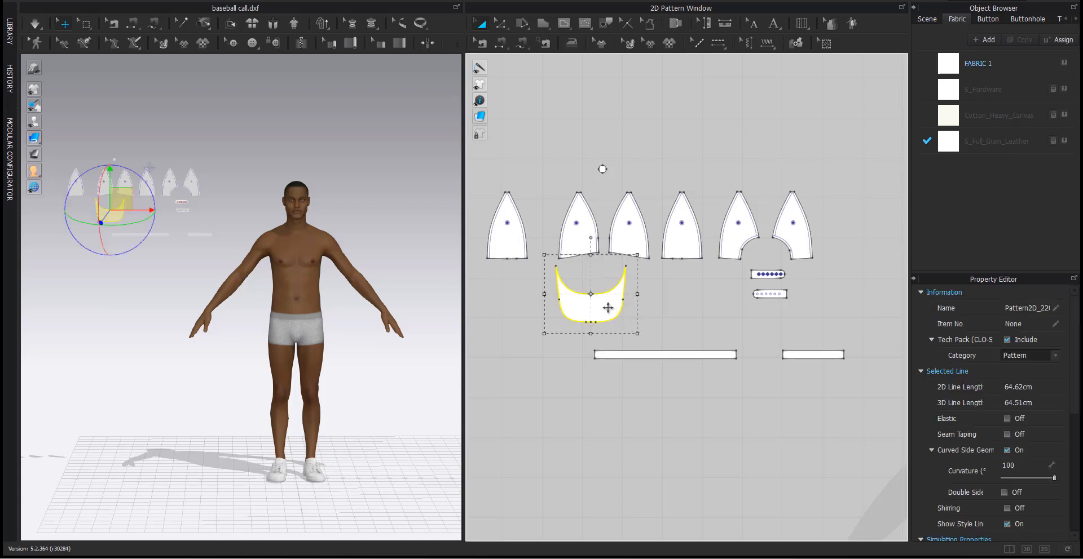
shift+click(580, 237)
shift+click(617, 245)
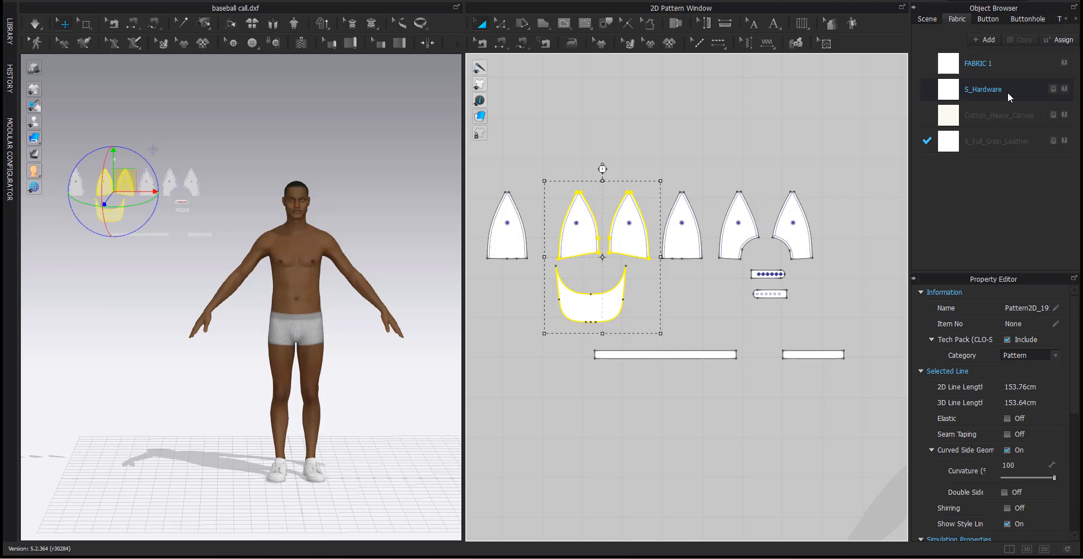
click(1064, 89)
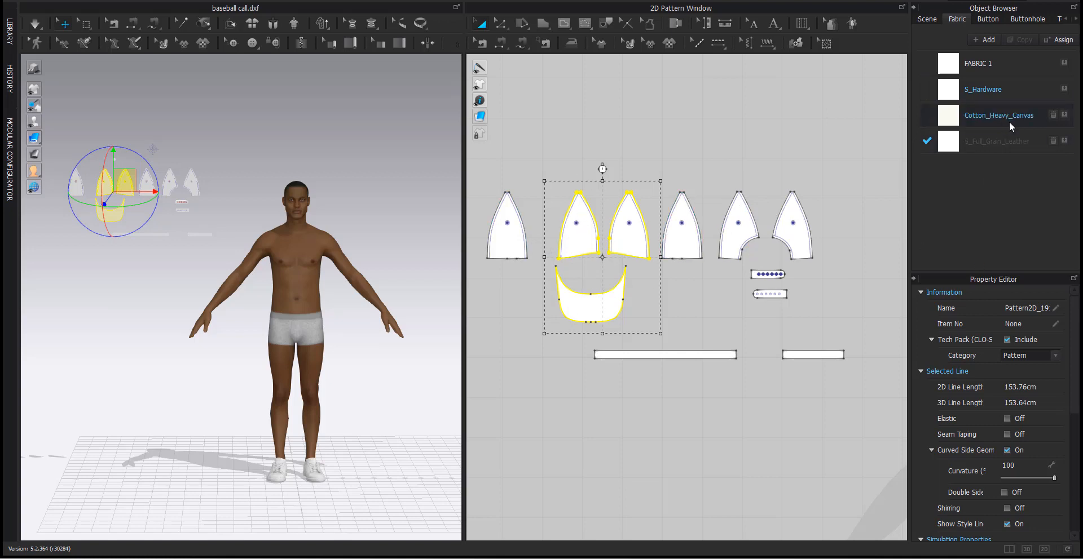
Assign Cotton_Heavy_Canvas to the four remaining crown panels, the small round top piece and the two long bands.
click(791, 240)
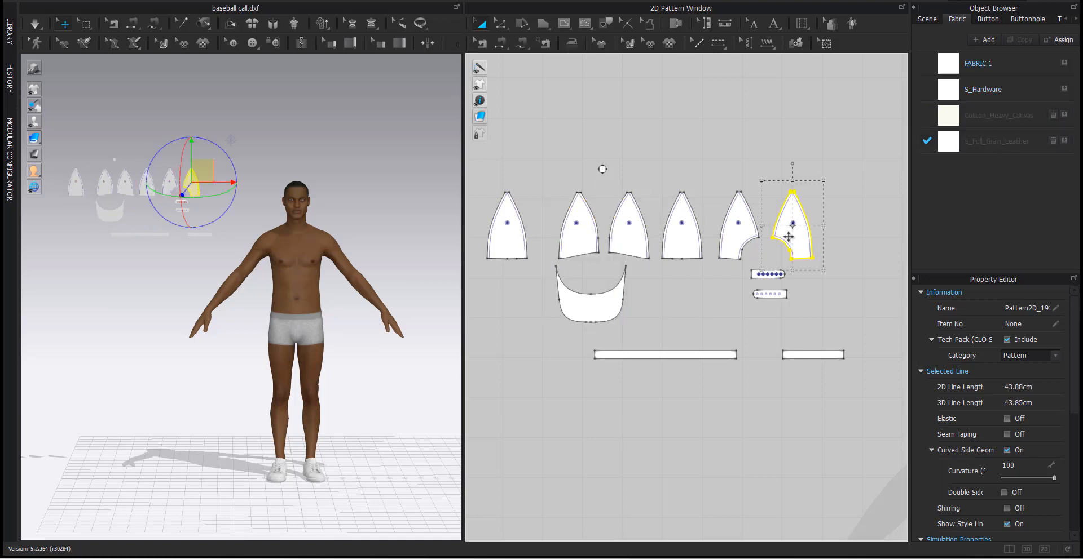
shift+click(729, 236)
shift+click(669, 238)
shift+click(506, 242)
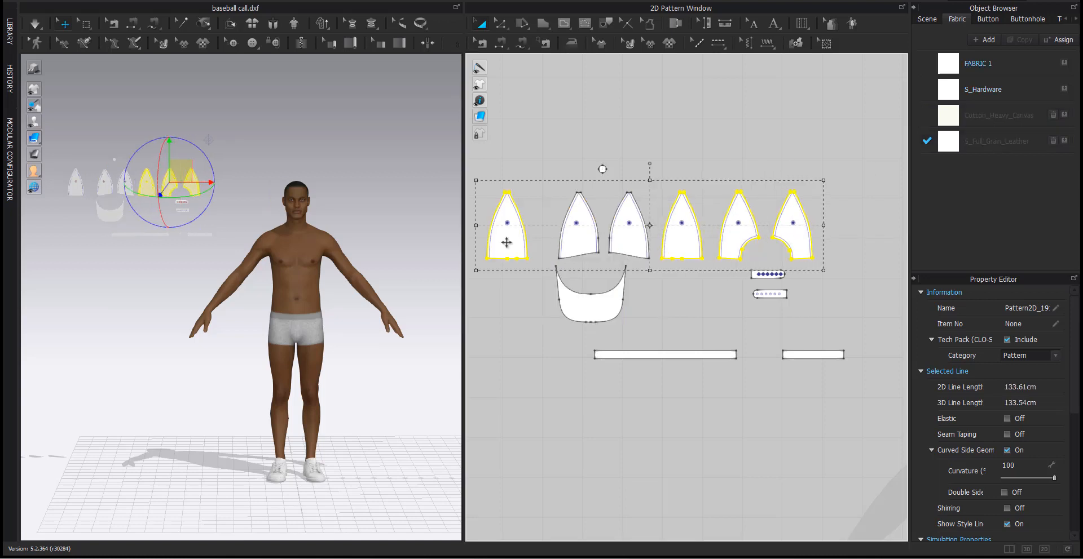
shift+click(603, 169)
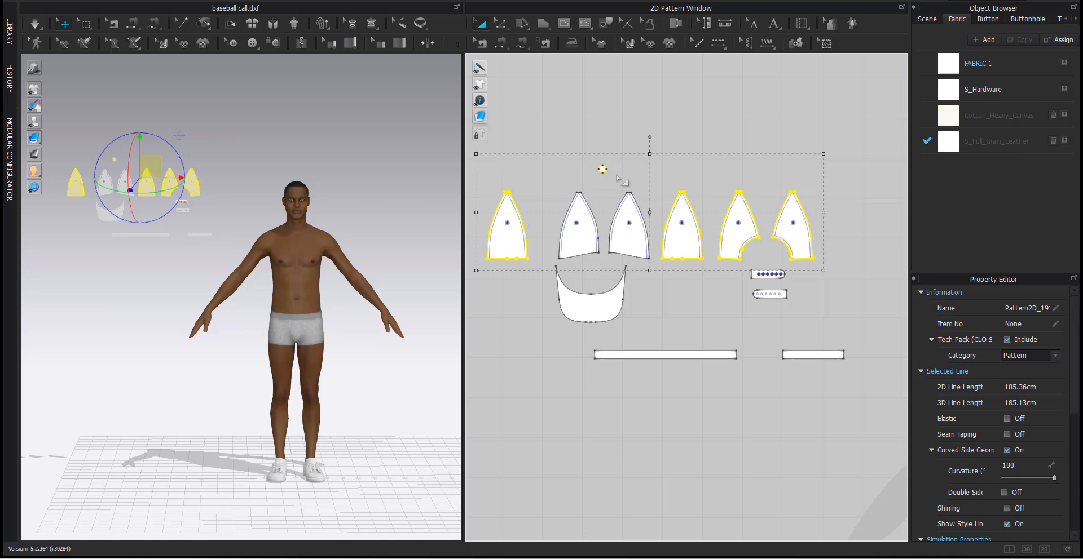
shift+click(662, 352)
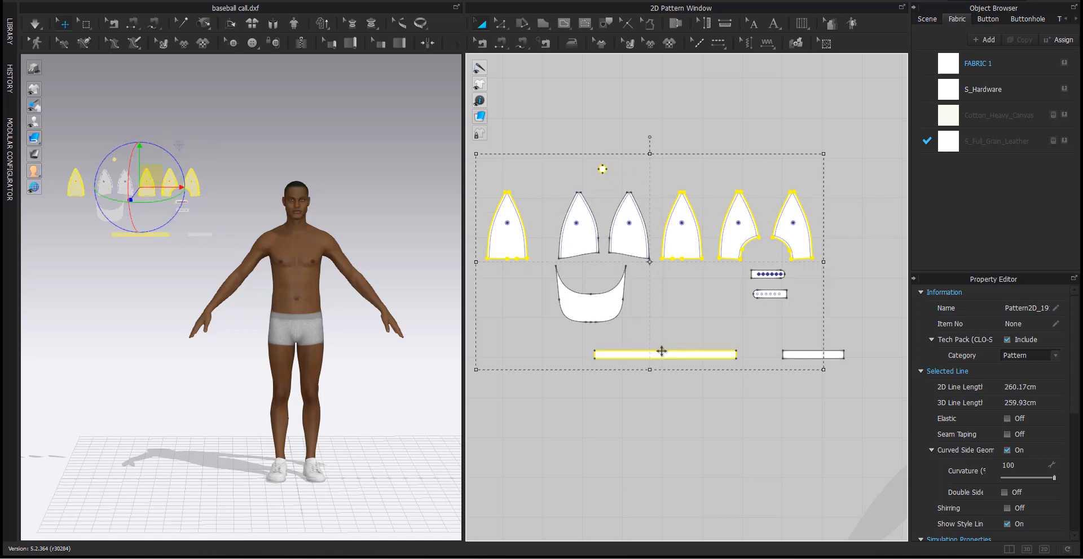
shift+click(812, 355)
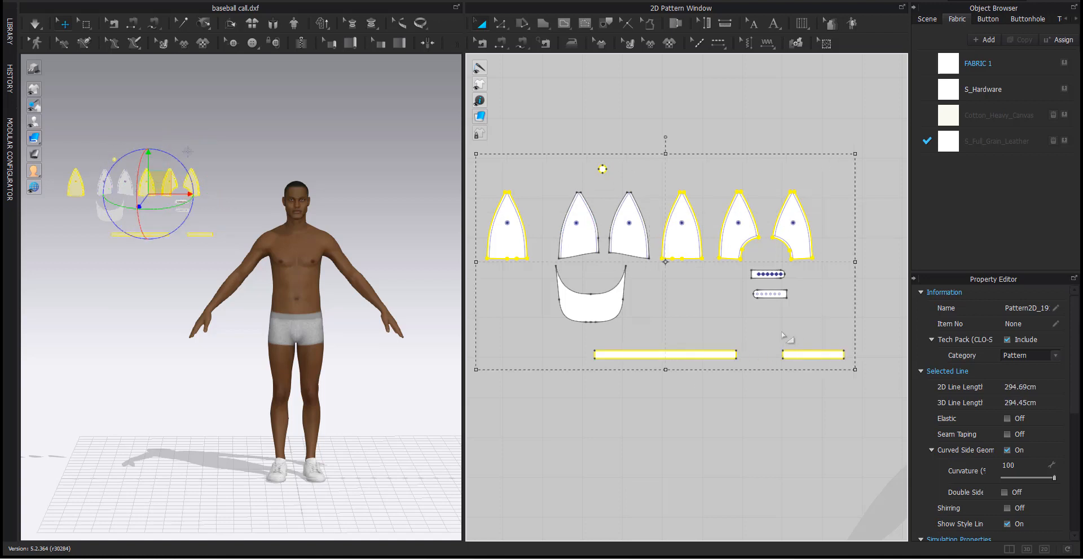
click(1064, 115)
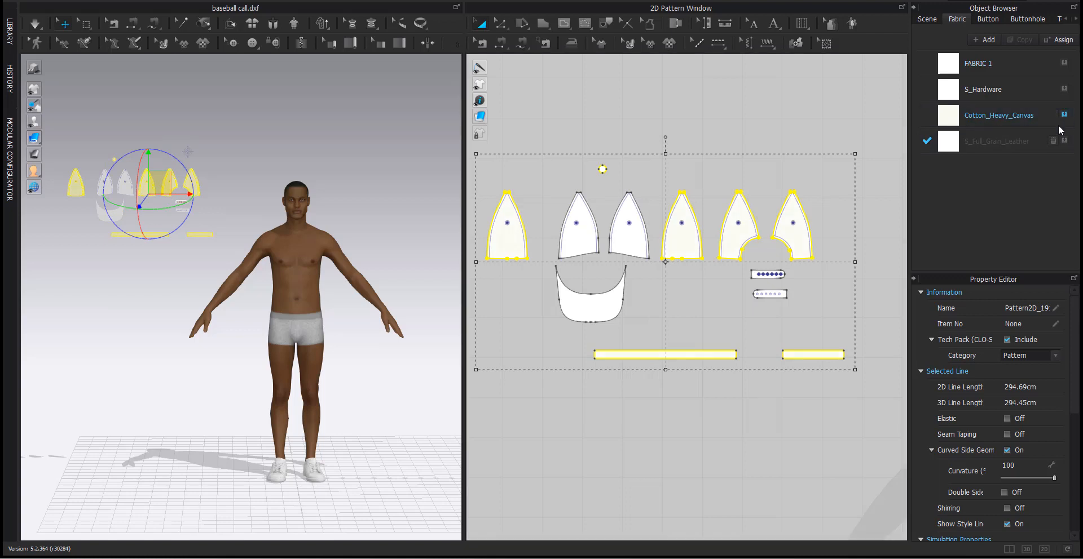
Assign the S_Full_Grain_Leather fabric to the two small perforated strap patterns.
click(694, 181)
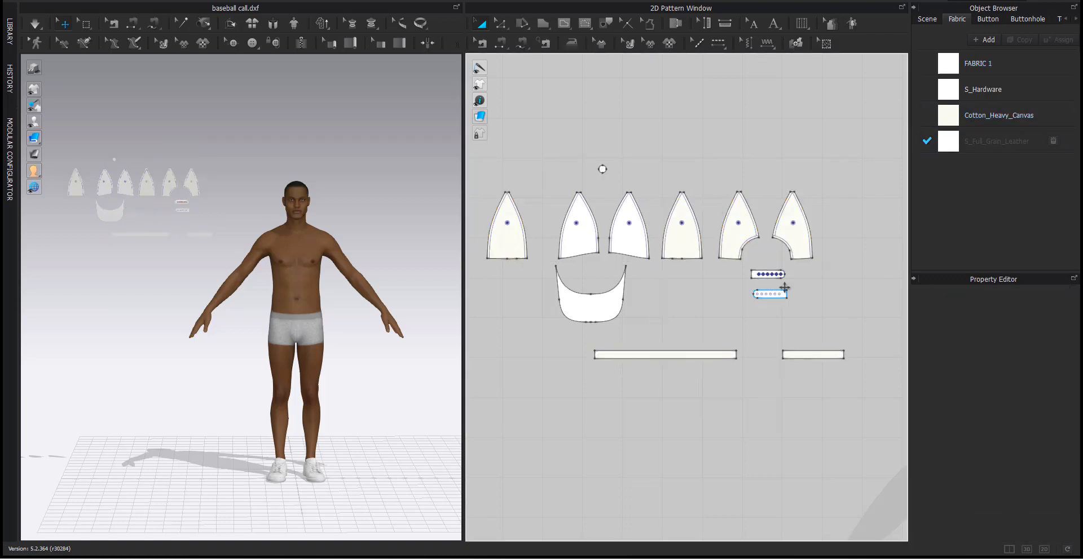
click(764, 275)
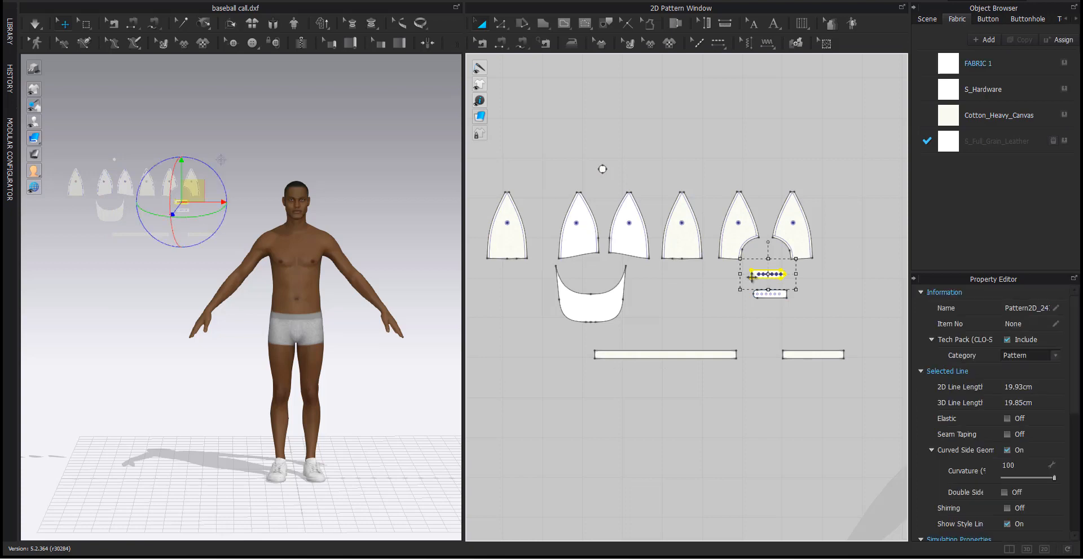
shift+click(780, 291)
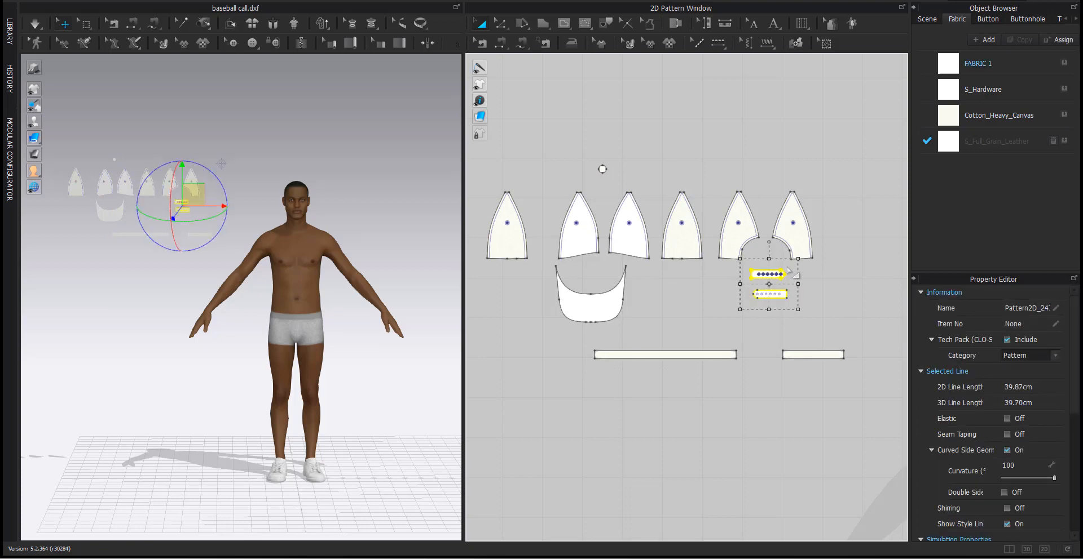
click(1065, 144)
click(827, 300)
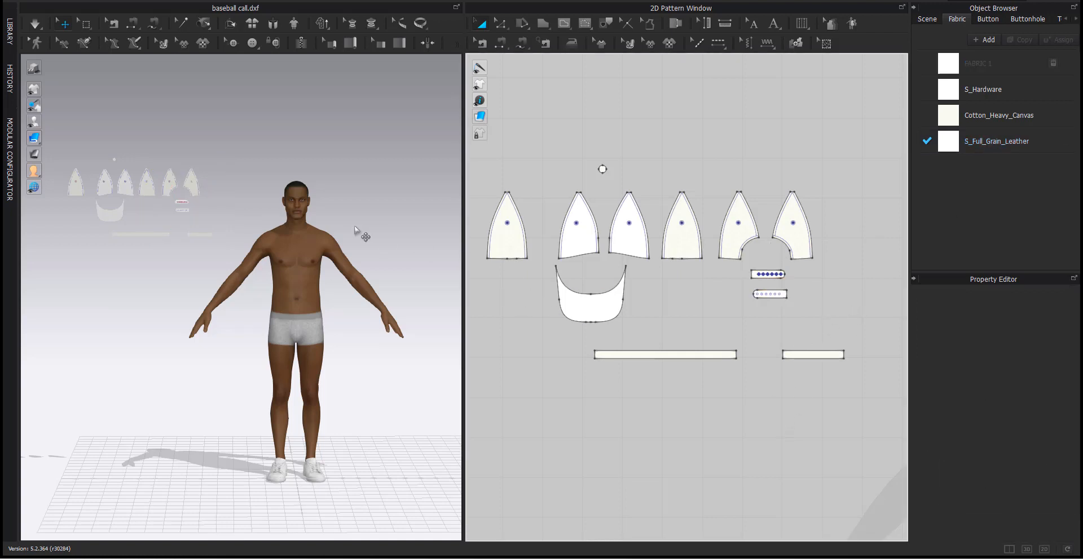
middle_drag(358, 235, 370, 236)
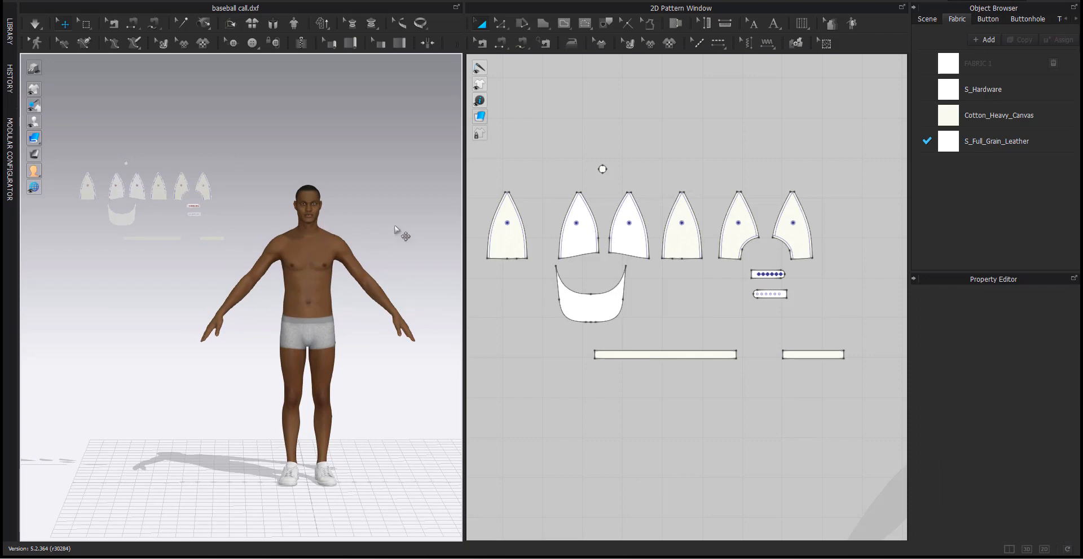
right_drag(408, 229, 372, 231)
middle_drag(313, 203, 291, 227)
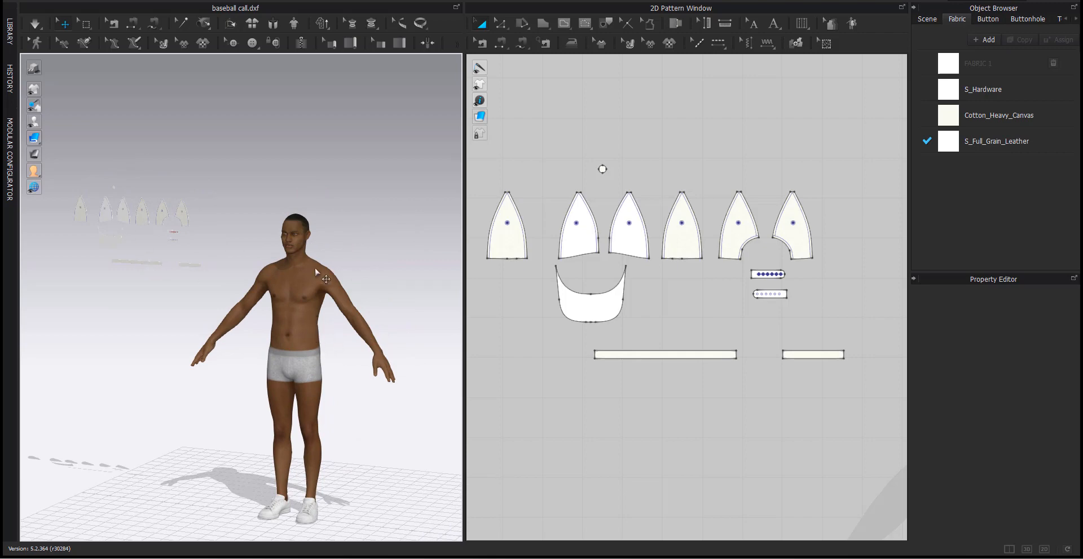
mouse_move(345, 275)
right_down()
mouse_move(379, 266)
mouse_move(331, 261)
right_up()
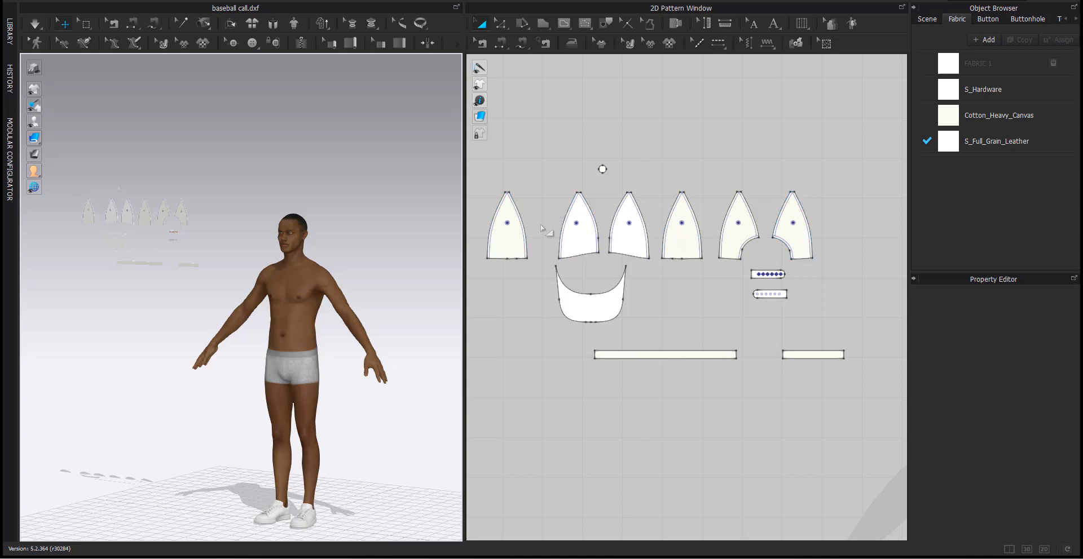
scroll(320, 261, up, 2)
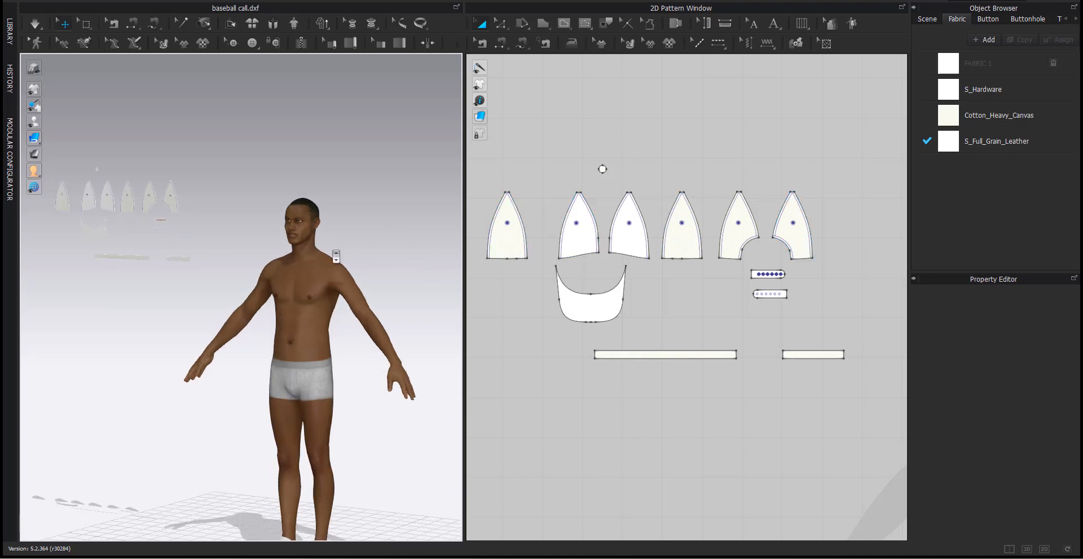
Show the avatar's arrangement points and frame the head and shoulders in the 3D view.
scroll(336, 257, up, 5)
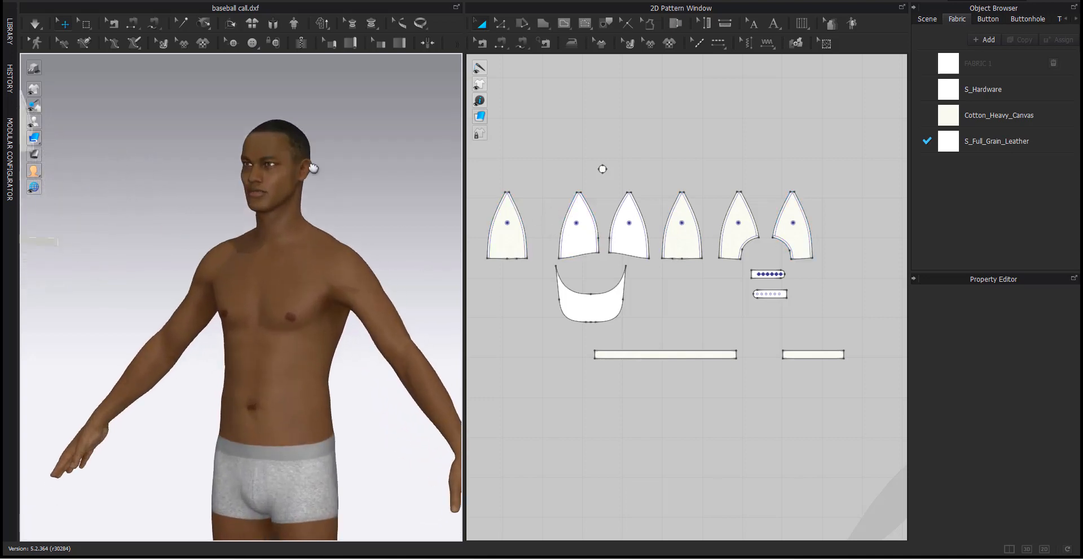
middle_drag(314, 168, 299, 267)
scroll(299, 266, up, 2)
middle_drag(599, 275, 616, 310)
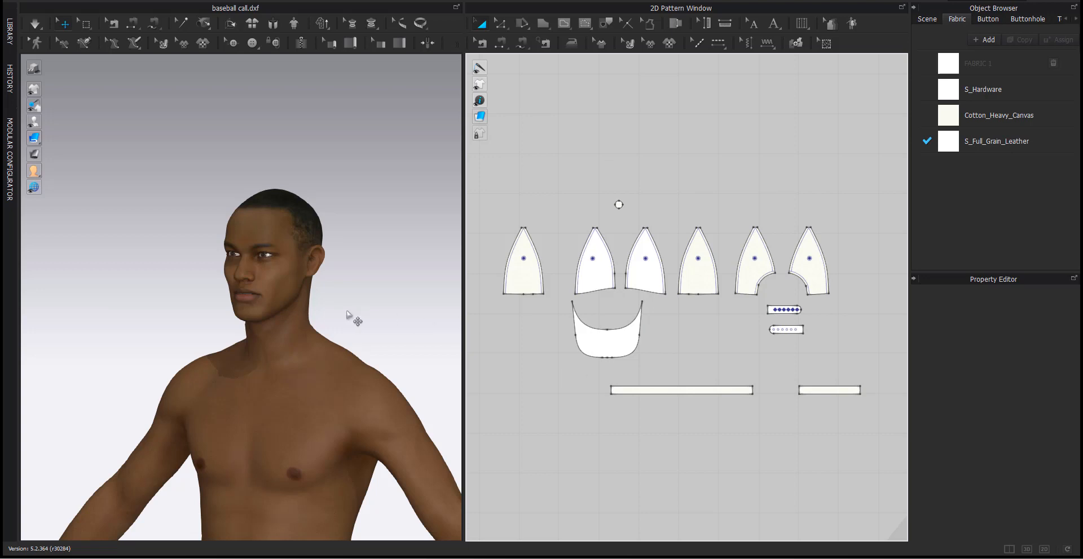
scroll(319, 314, up, 1)
scroll(319, 313, up, 1)
middle_drag(322, 310, 307, 334)
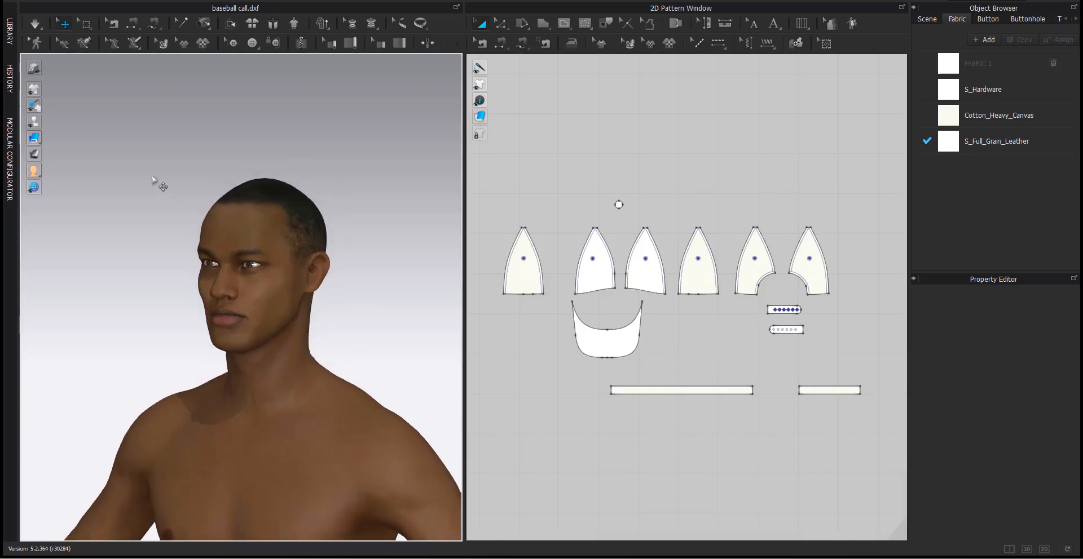
mouse_move(40, 126)
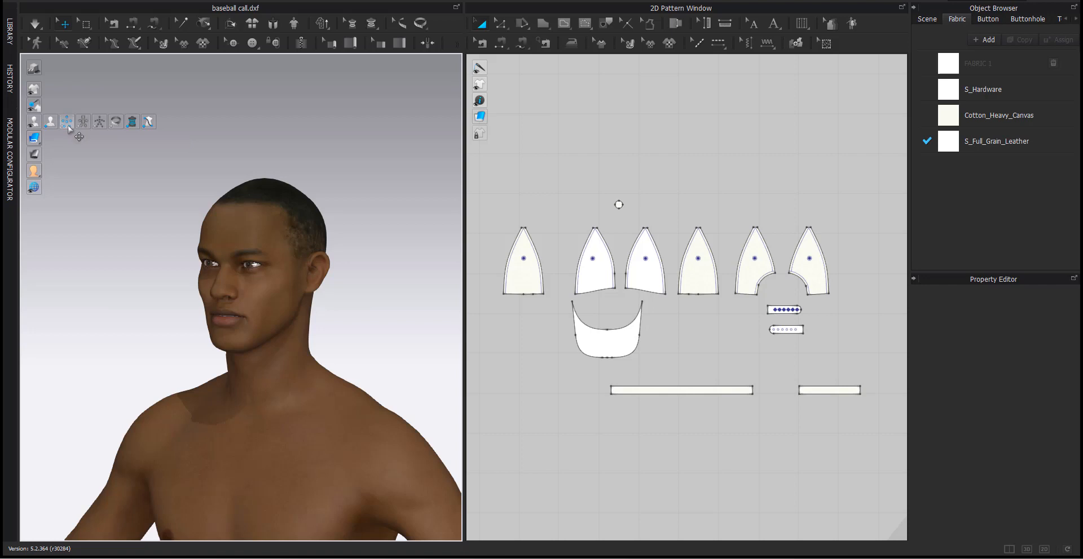
click(67, 122)
right_drag(150, 333, 187, 332)
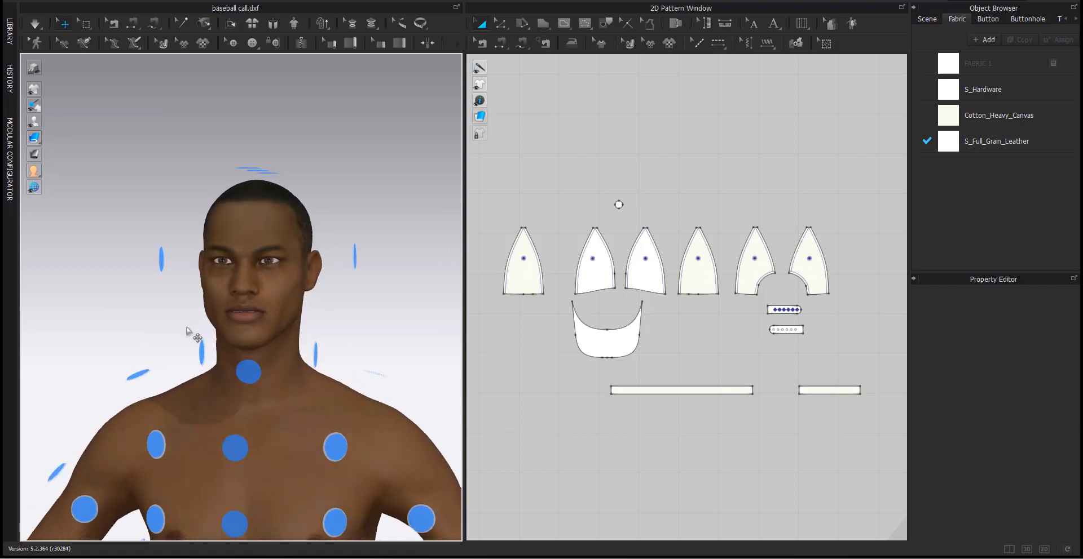
right_drag(350, 321, 266, 334)
right_drag(200, 308, 317, 314)
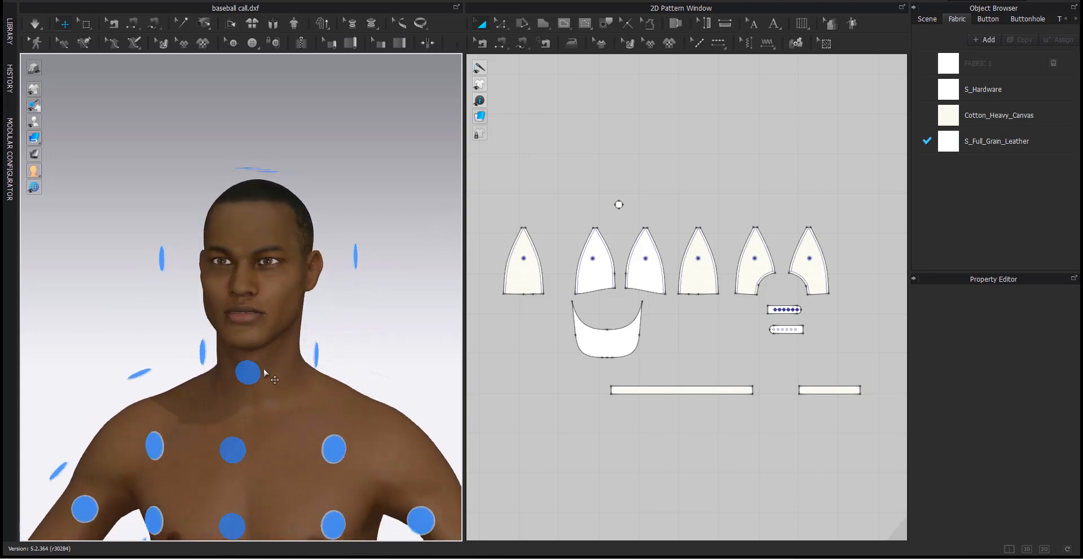
Place the two front crown panels on the Head arrangement point behind the avatar's head.
click(647, 281)
shift+click(597, 274)
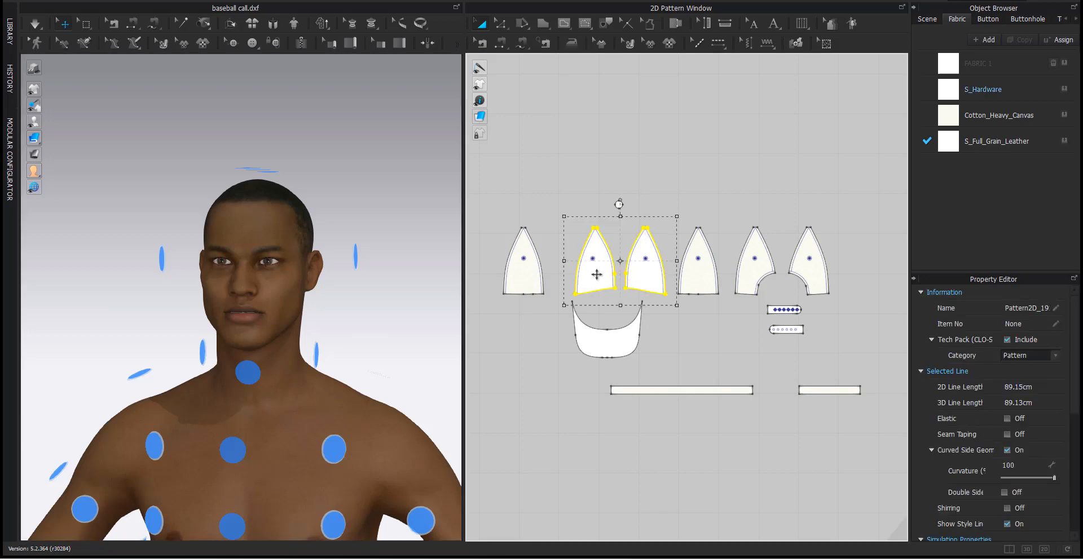
right_drag(380, 279, 221, 276)
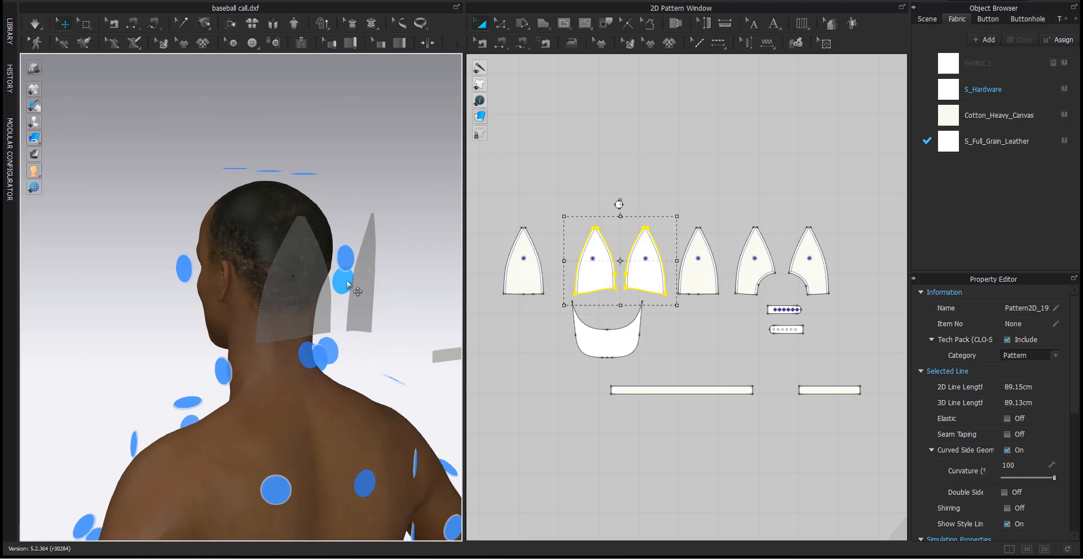
key(8)
click(291, 290)
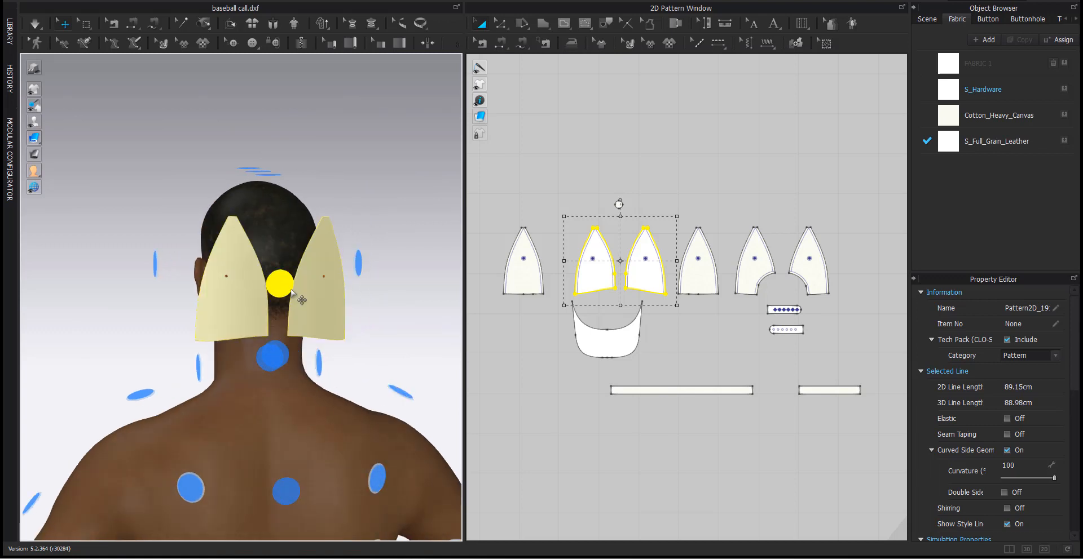
right_drag(258, 307, 308, 306)
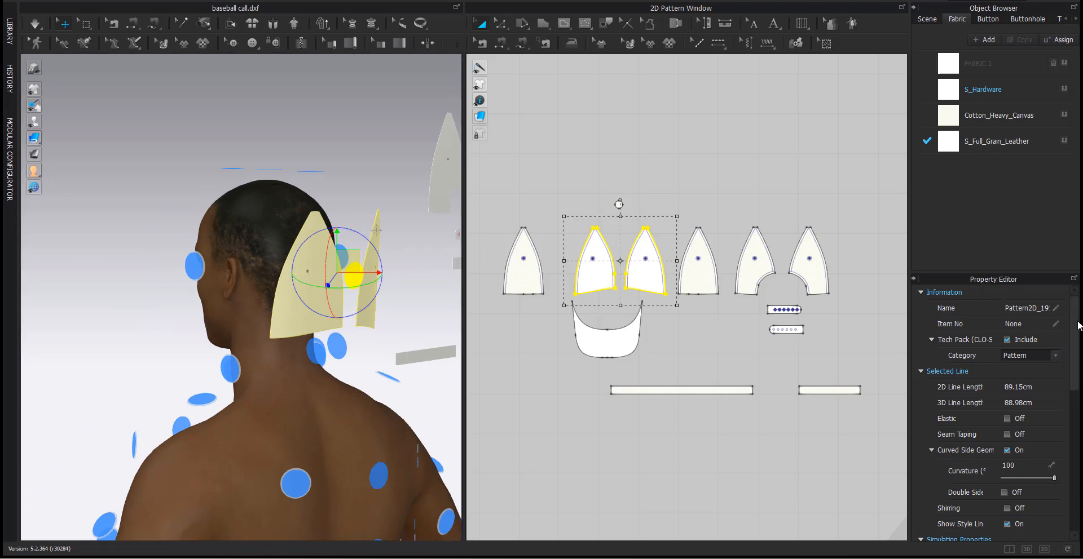
Set the arrangement Position X of the two front crown panels to 50 so they sit before the face.
scroll(1066, 338, down, 5)
scroll(1057, 455, down, 1)
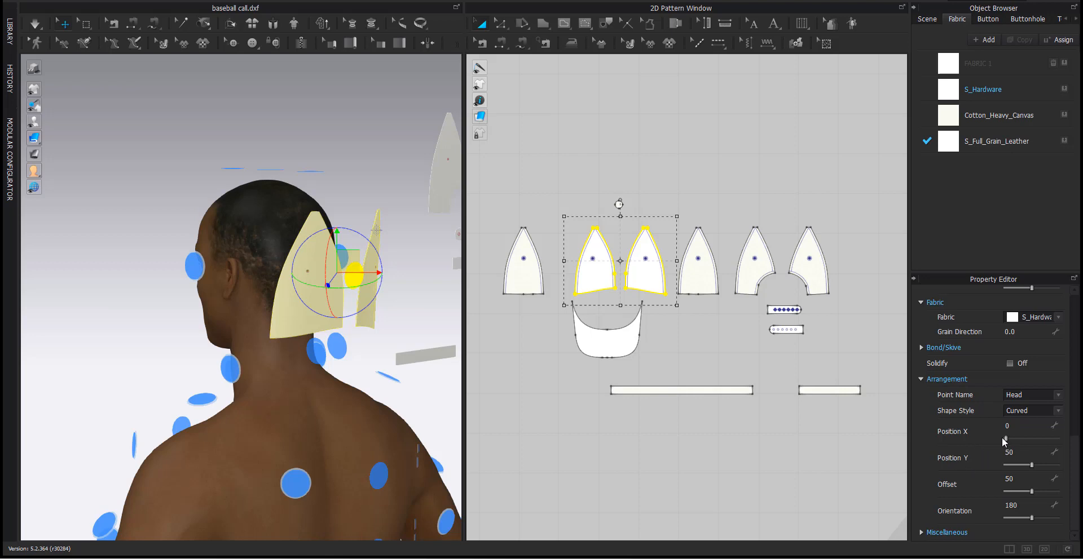
drag(1003, 439, 1031, 444)
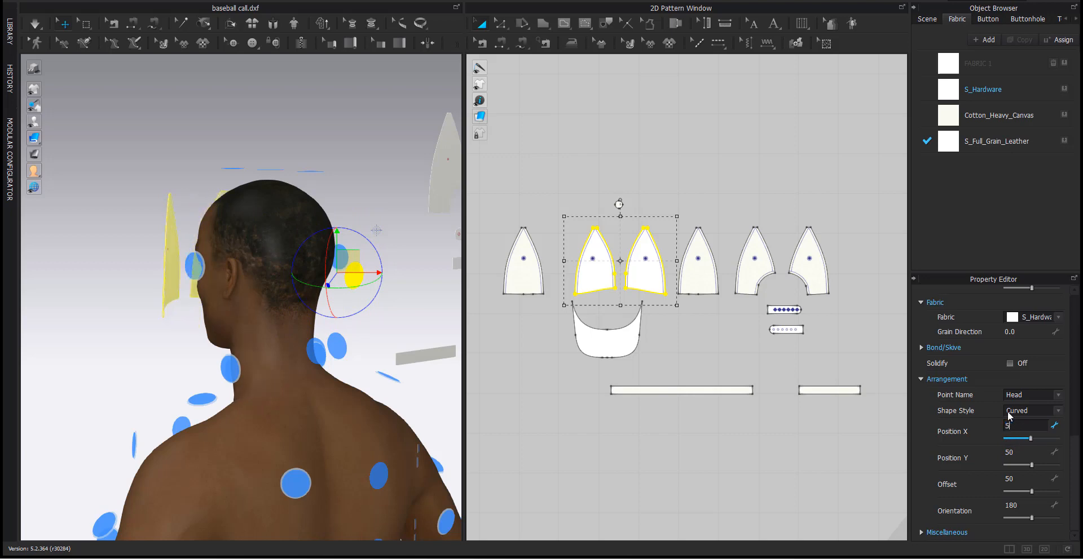
key(Return)
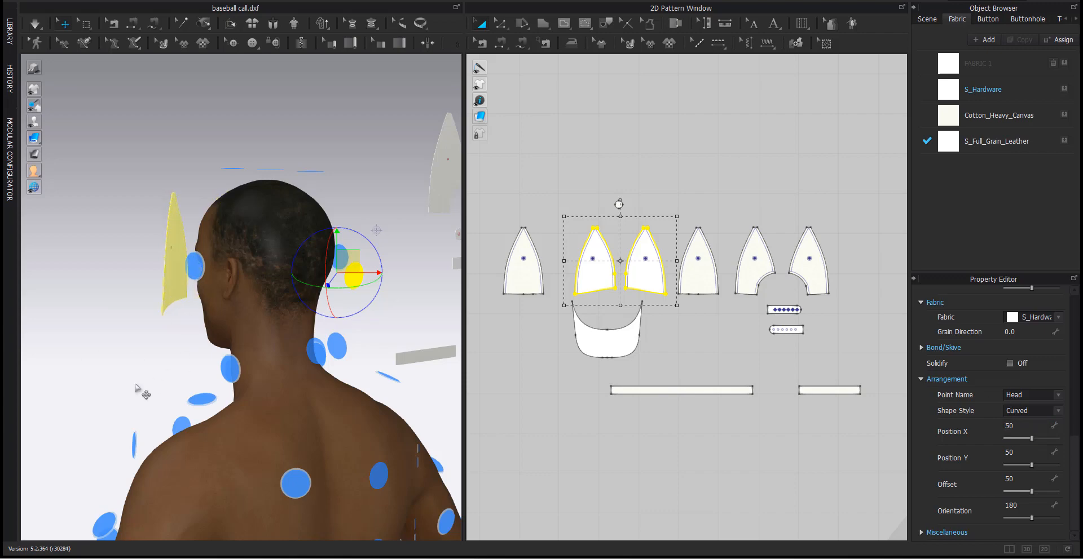
right_drag(141, 387, 355, 382)
click(534, 400)
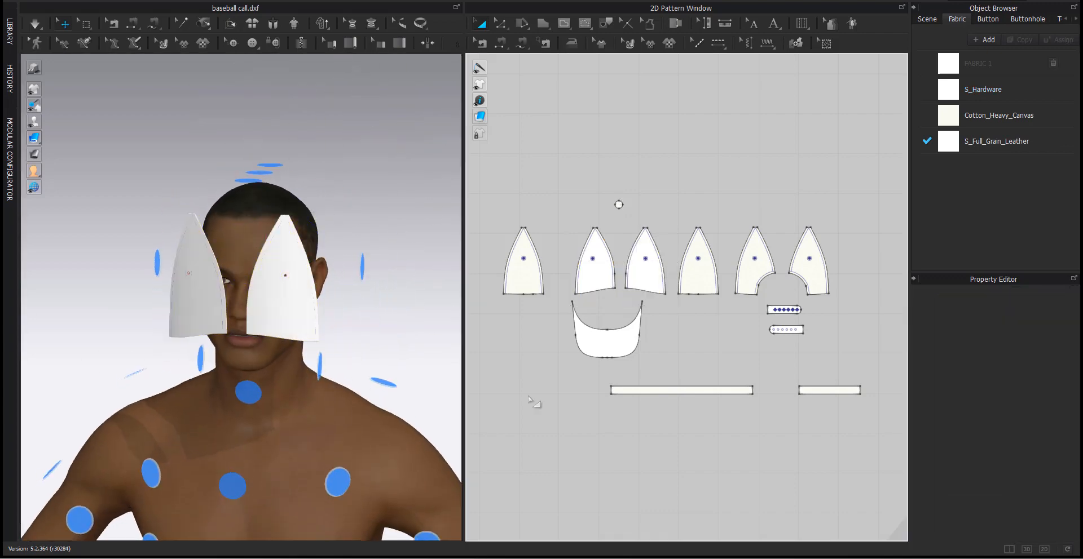
click(293, 325)
click(490, 423)
right_drag(269, 313, 281, 301)
Raise the two front crown panels by setting their arrangement Position Y to 90.
click(646, 276)
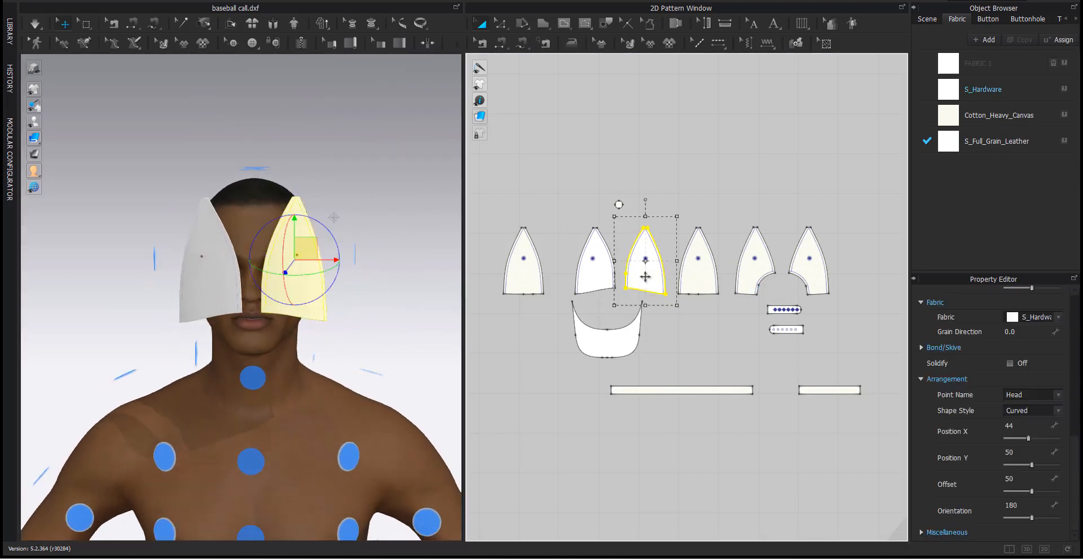
shift+click(602, 280)
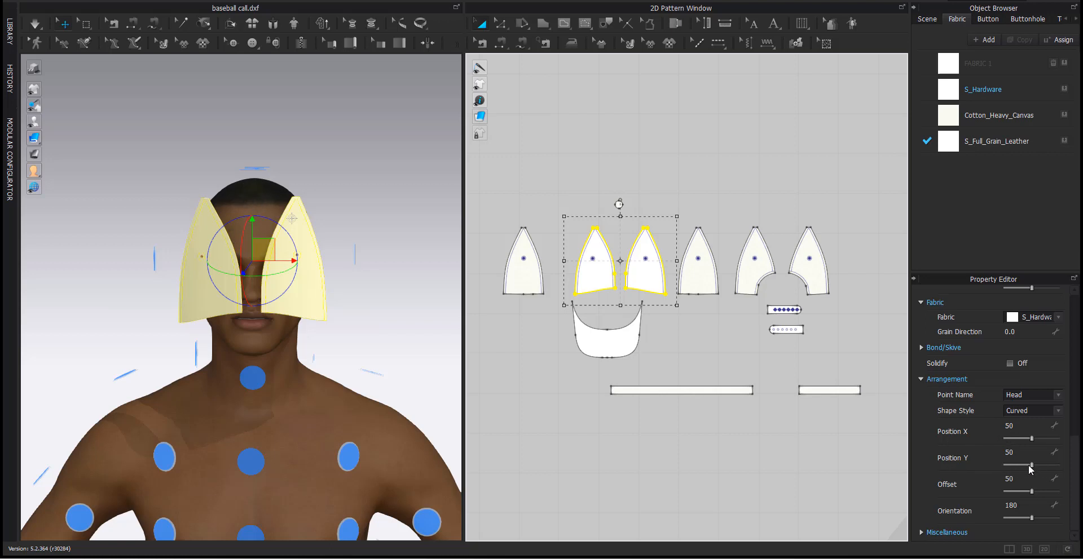
drag(1032, 464, 1056, 466)
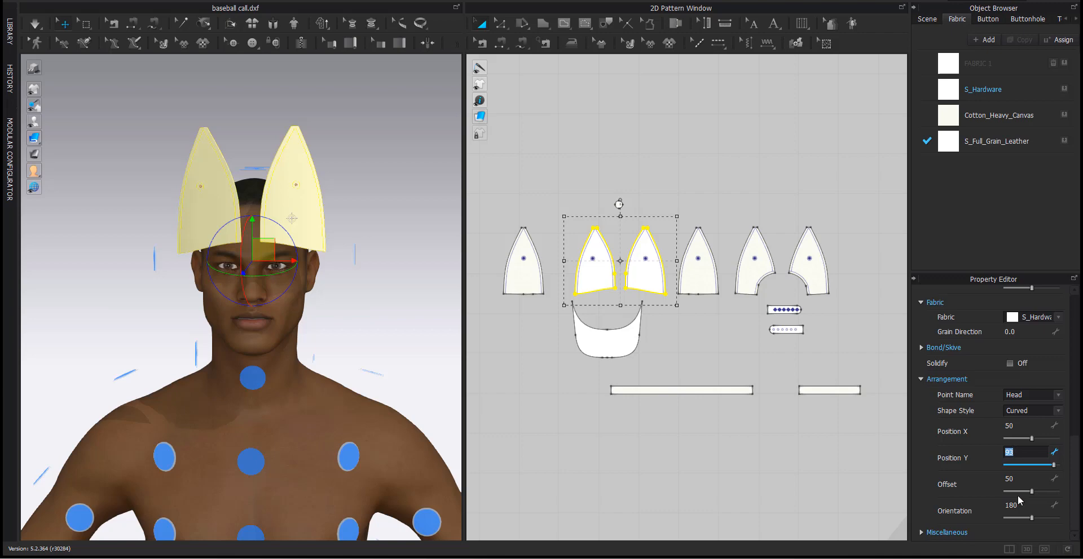
key(Return)
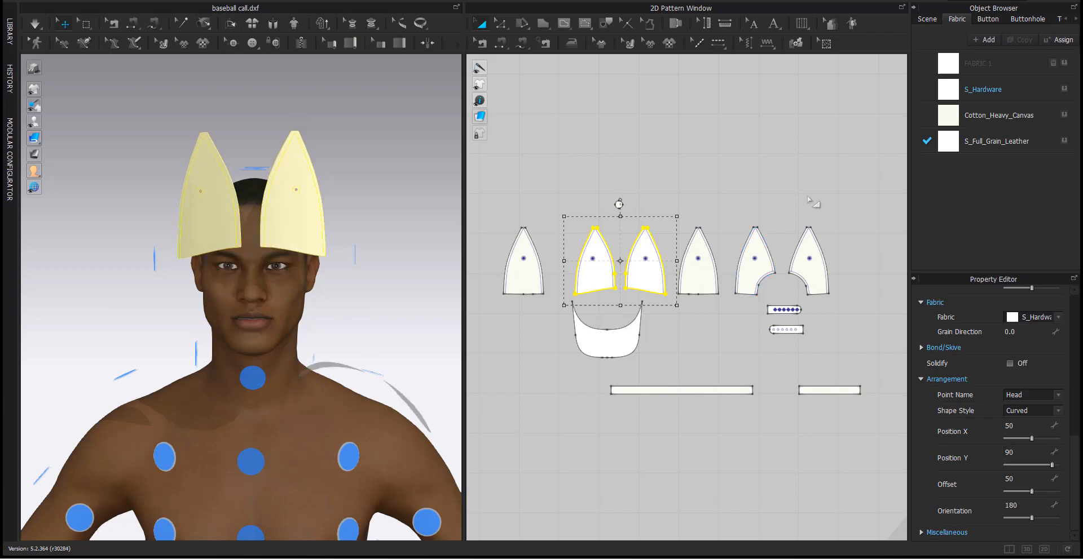
click(780, 172)
Place the two back crown panels with curved cutouts on the Head arrangement point behind the avatar's head.
right_drag(315, 284, 90, 272)
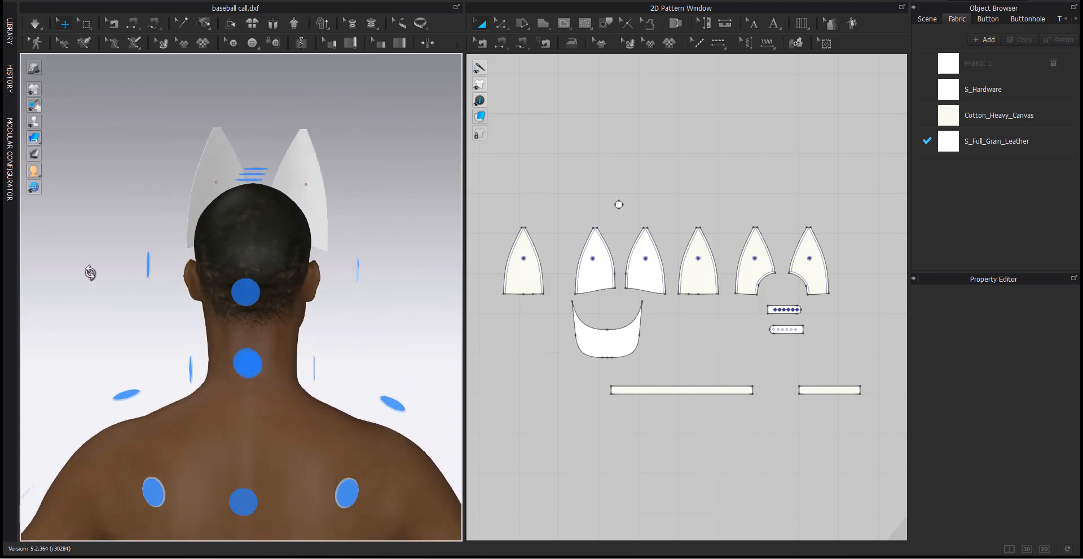
click(741, 277)
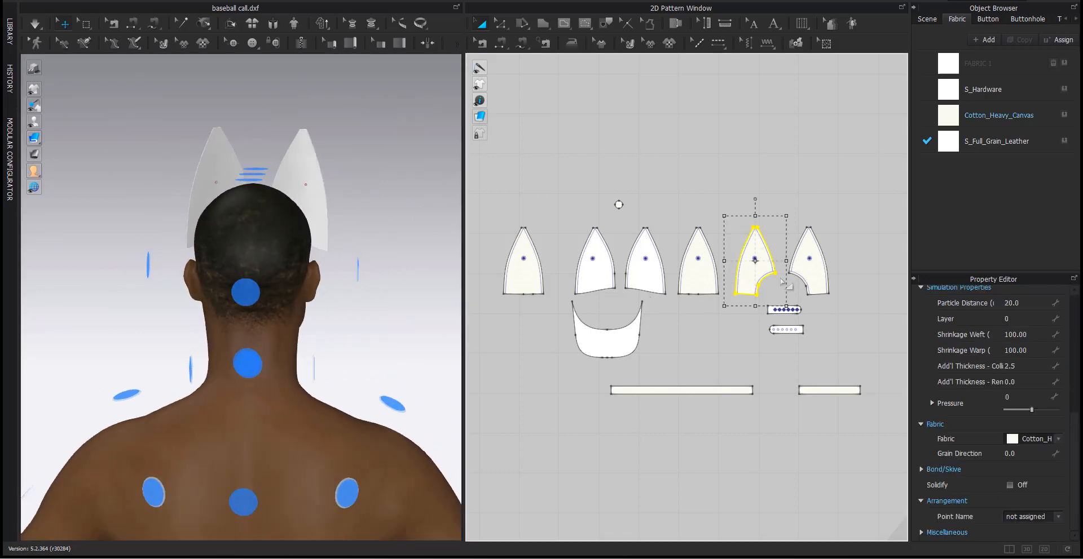
shift+click(802, 269)
mouse_move(242, 293)
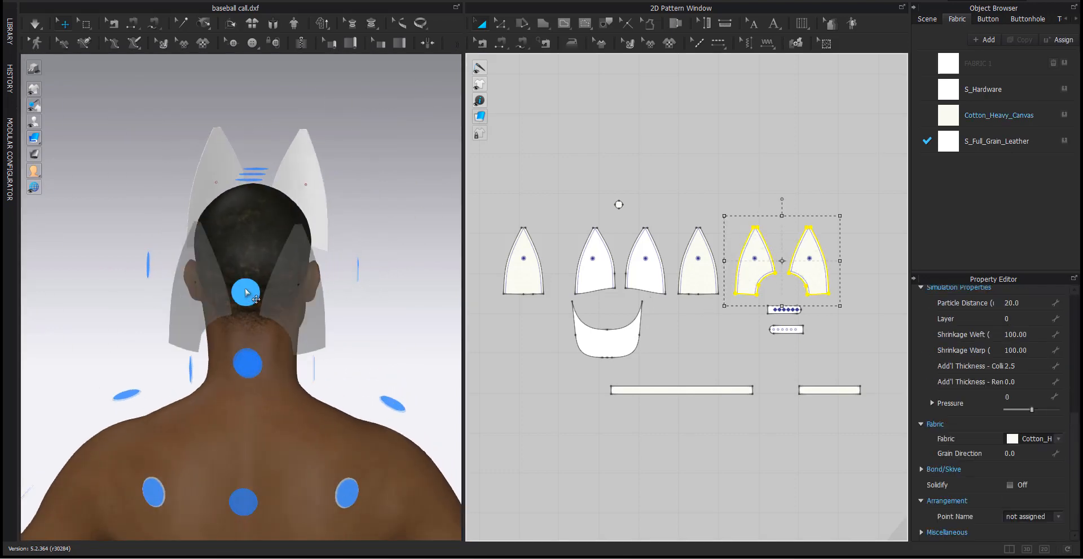
right_drag(244, 294, 291, 293)
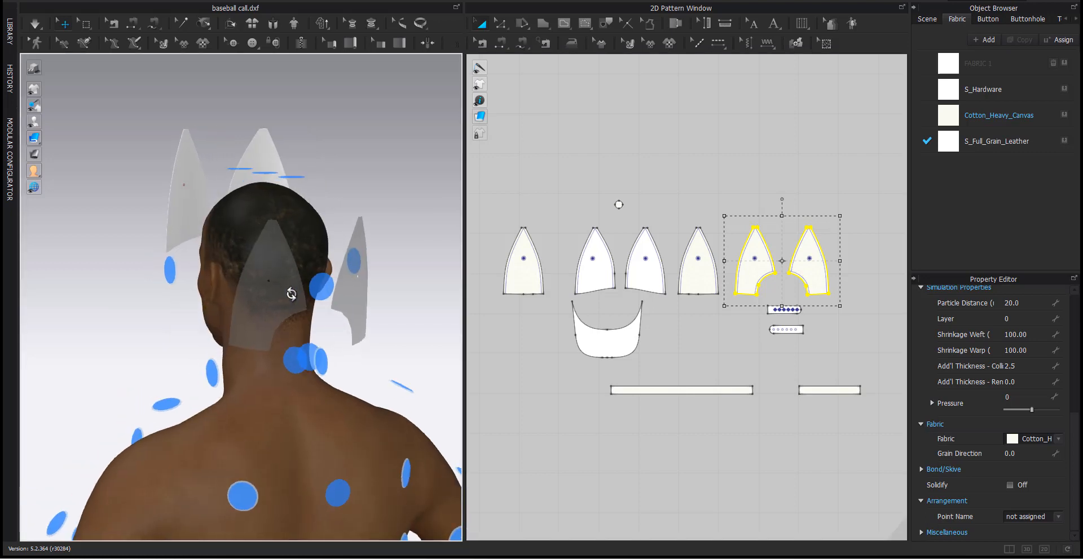
click(324, 287)
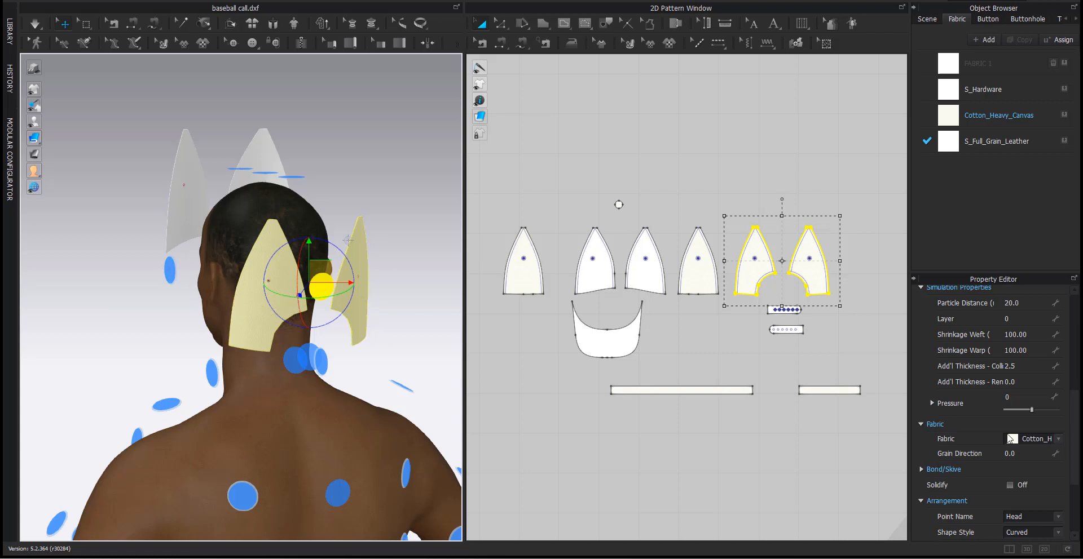
Set the arrangement Position Y to 95 and the Offset to 26 for the two back crown panels.
scroll(1070, 448, down, 3)
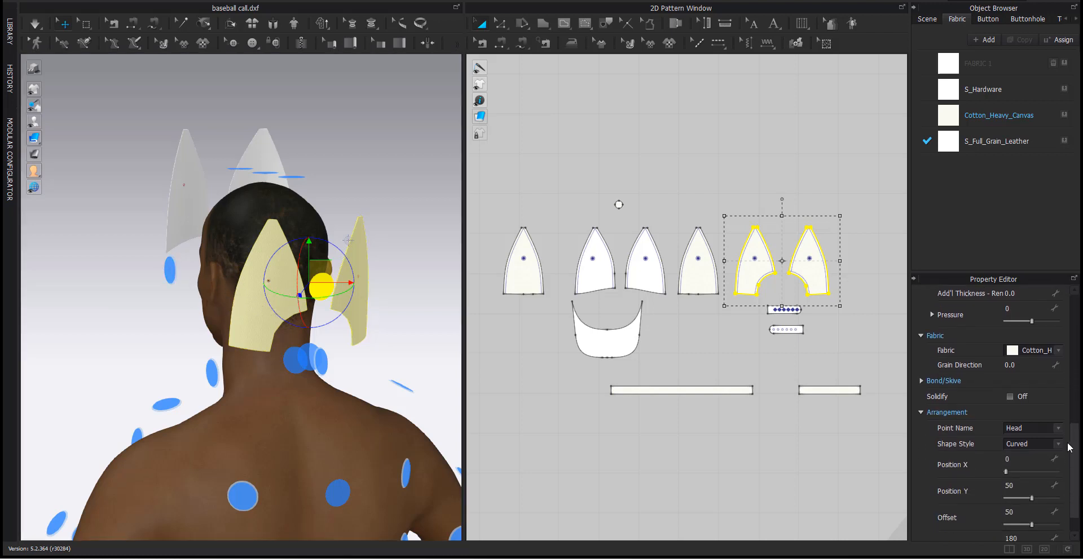
scroll(1067, 447, down, 1)
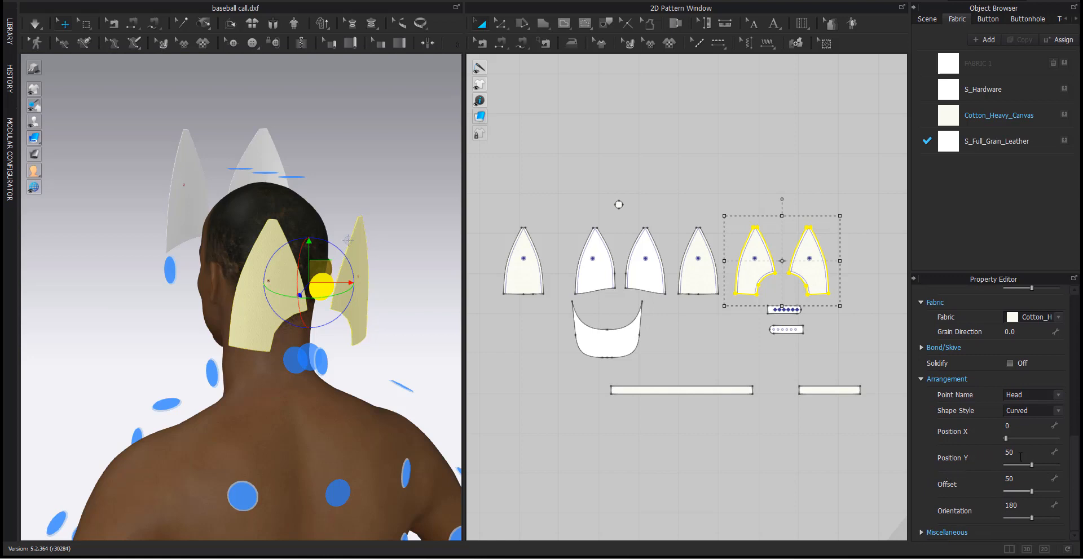
drag(1032, 466, 1054, 465)
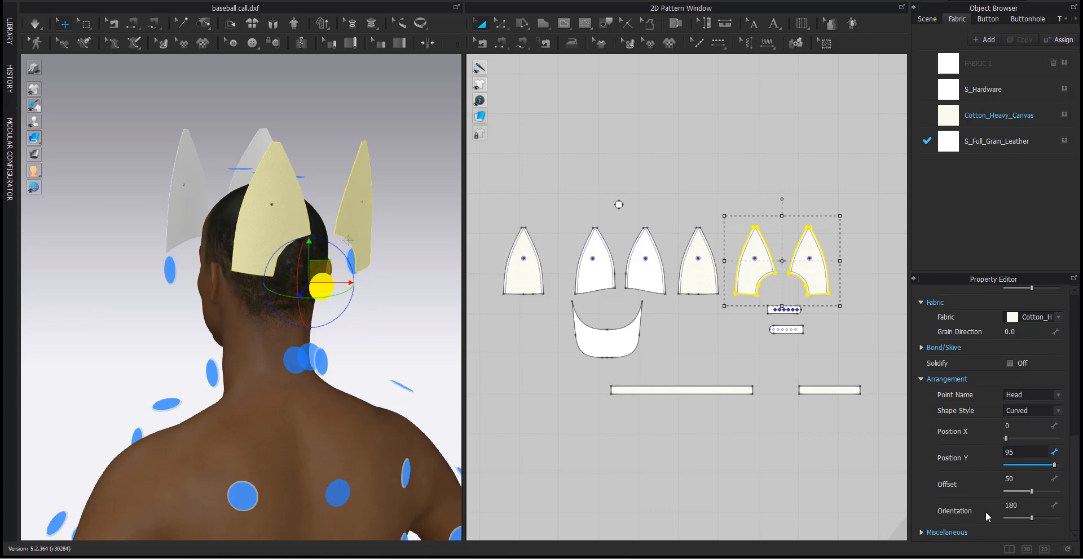
right_drag(73, 378, 168, 368)
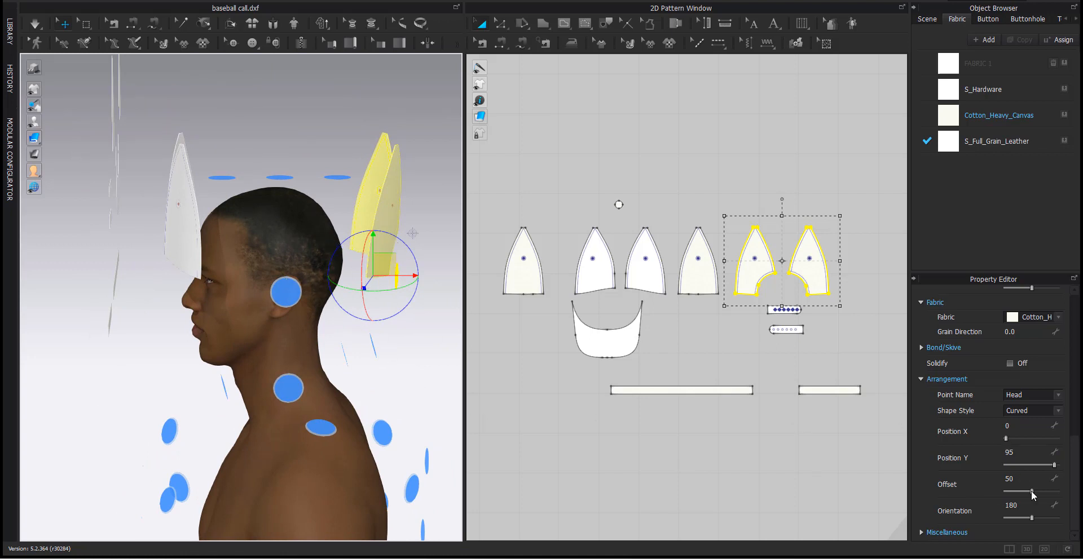
drag(1031, 490, 1020, 486)
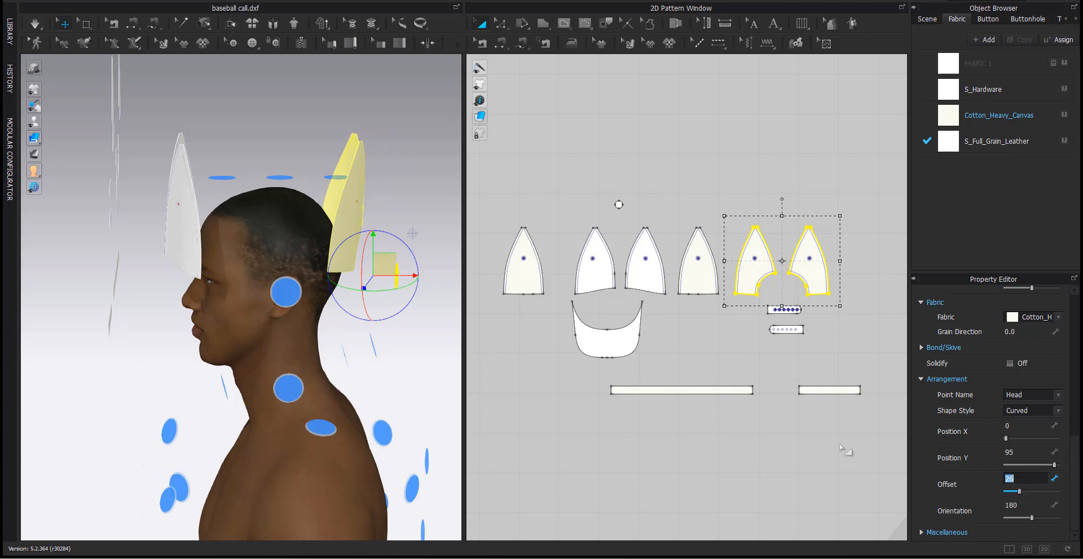
right_drag(384, 304, 278, 296)
right_drag(175, 242, 236, 282)
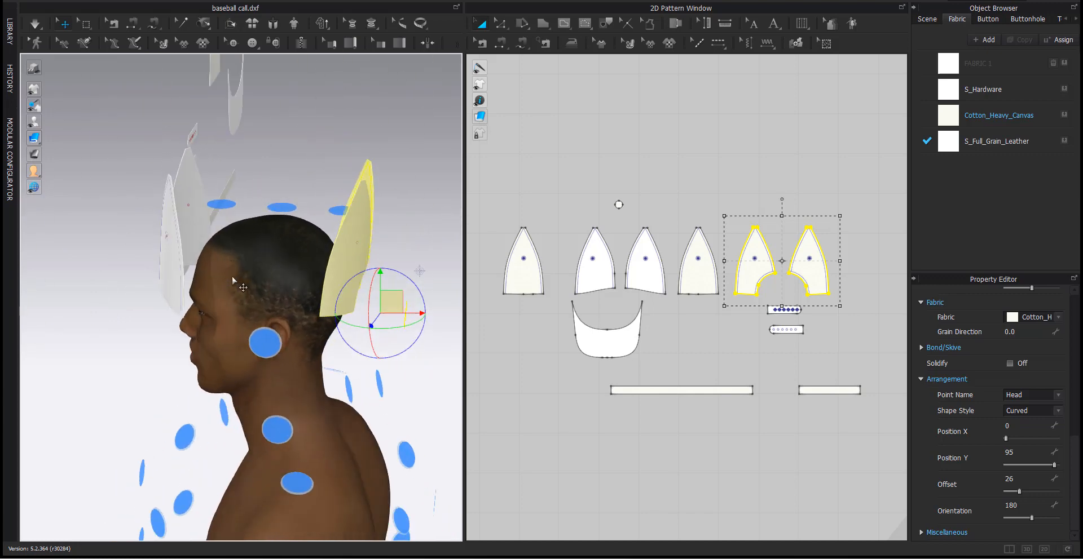
right_drag(266, 342, 438, 331)
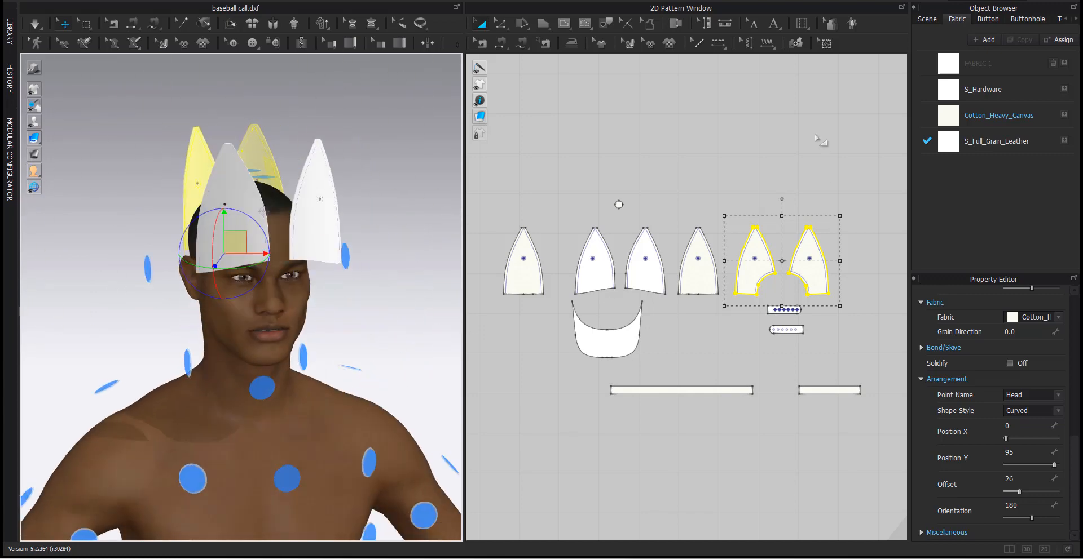
click(705, 158)
Place the side crown panel between the front and notched back patterns on the Head_L arrangement point.
click(702, 280)
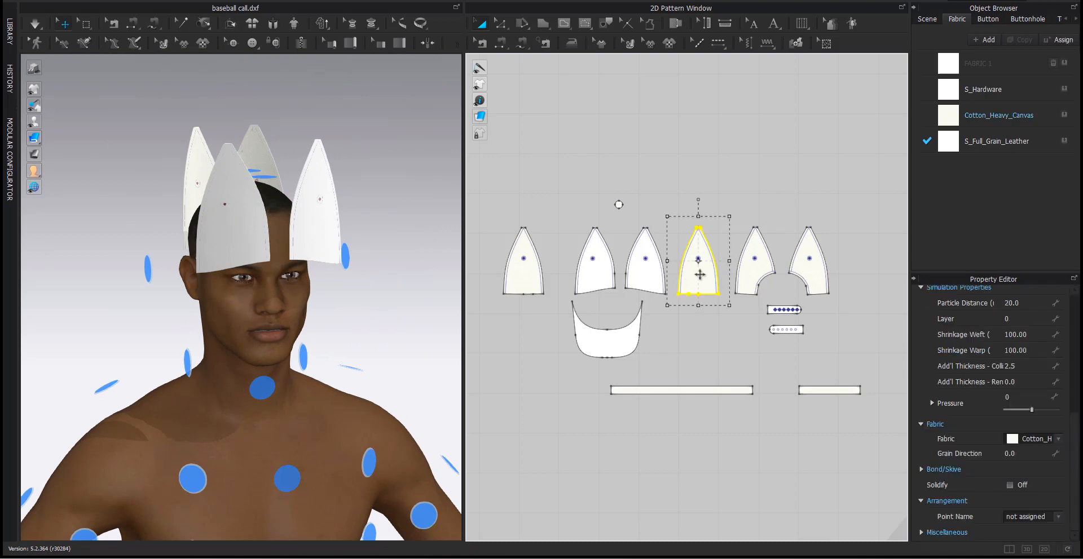
right_drag(265, 240, 410, 303)
click(361, 267)
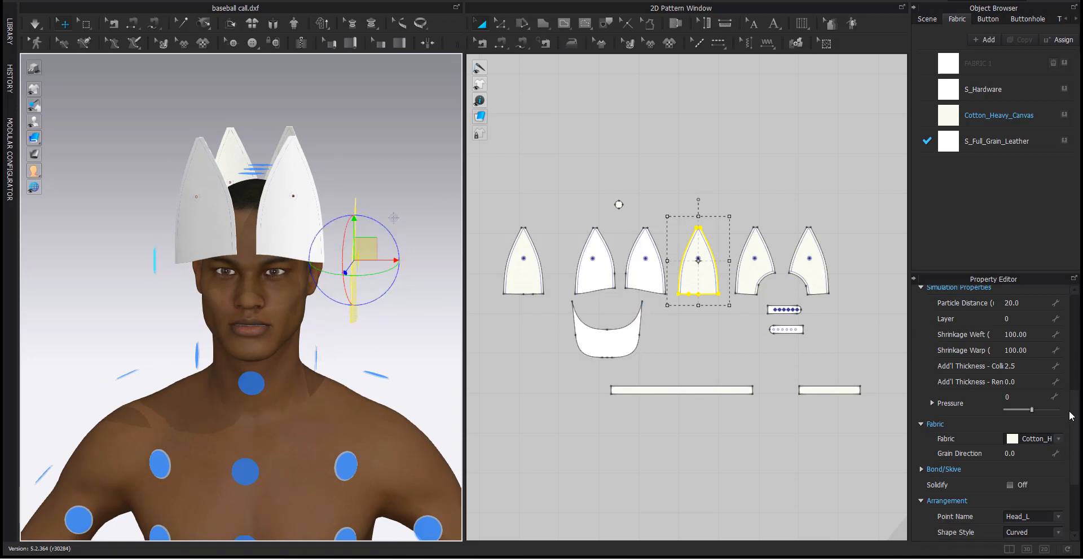
Raise the side crown panel on the Head_L point by setting its arrangement Position Y to 90.
scroll(1072, 416, down, 3)
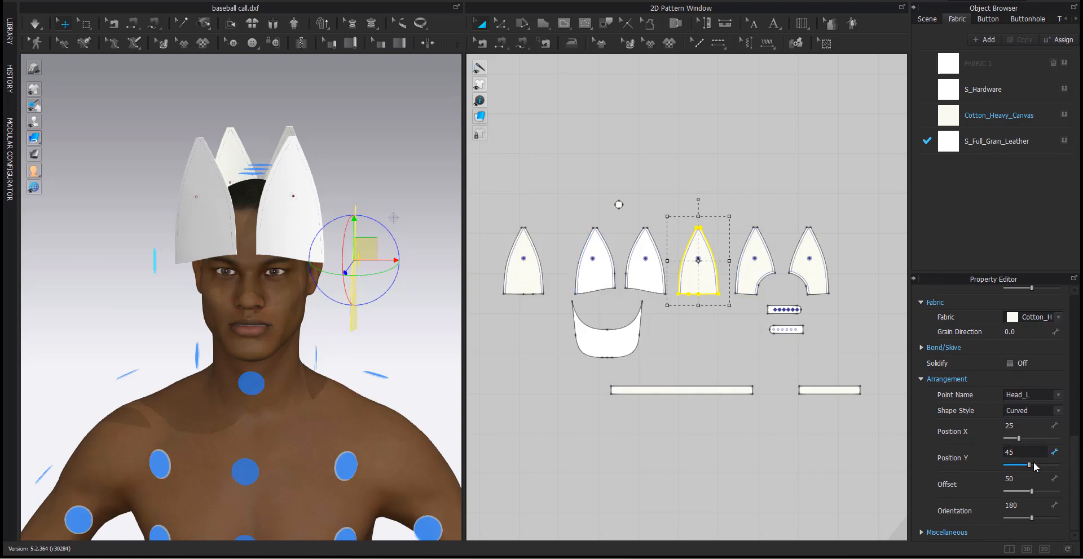
drag(1033, 462, 1056, 462)
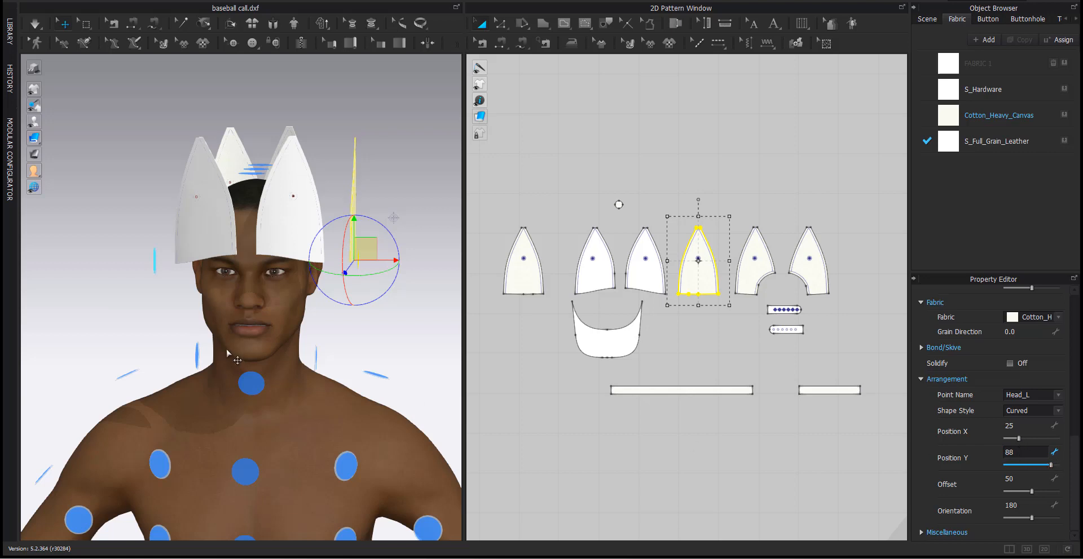
right_drag(227, 354, 196, 343)
click(1025, 452)
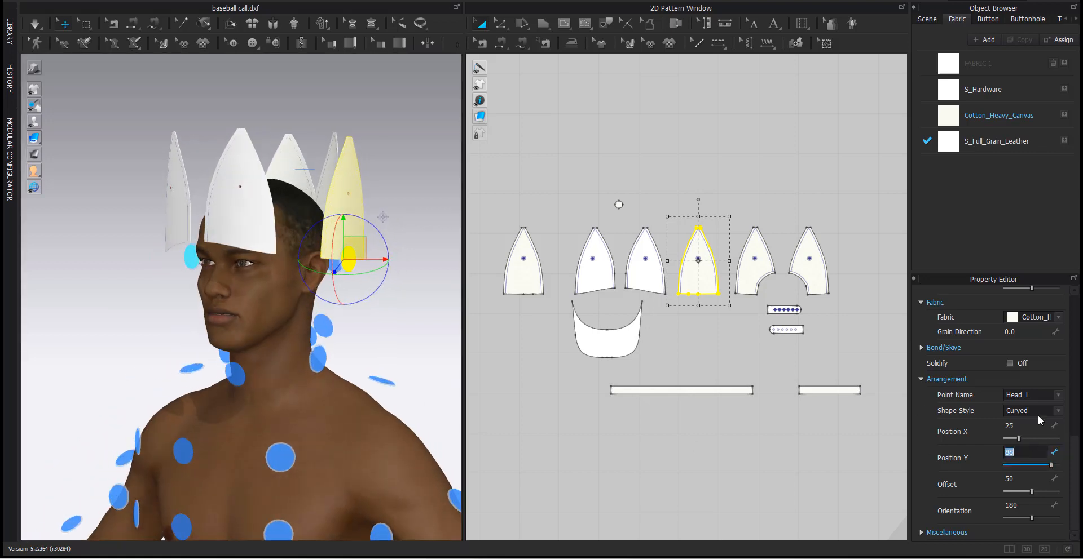
text(90)
key(Return)
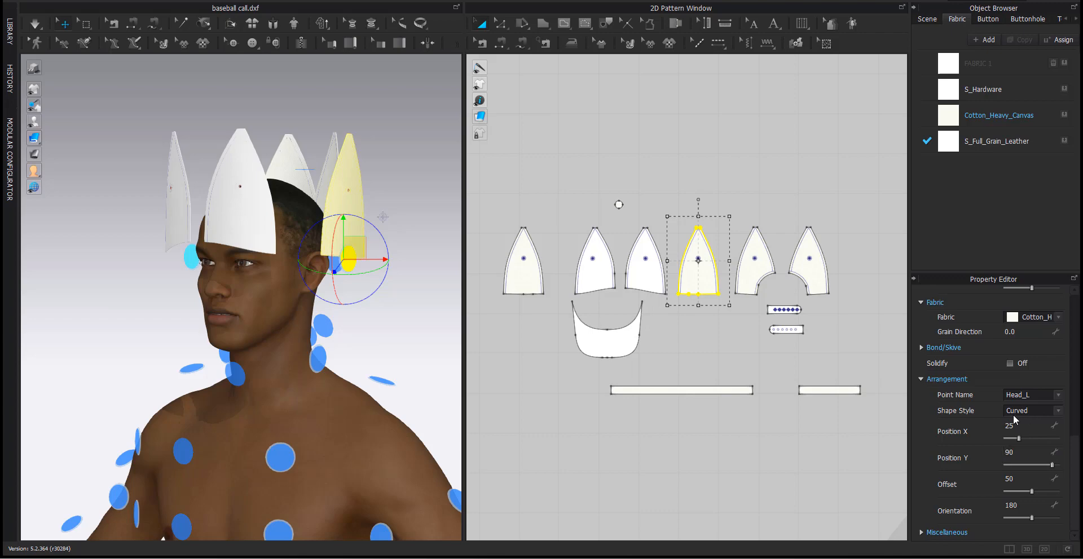
Bring the Head_L side crown panel closer to the avatar's head by setting its arrangement Offset to 32.
right_drag(125, 402, 161, 429)
right_drag(176, 431, 323, 413)
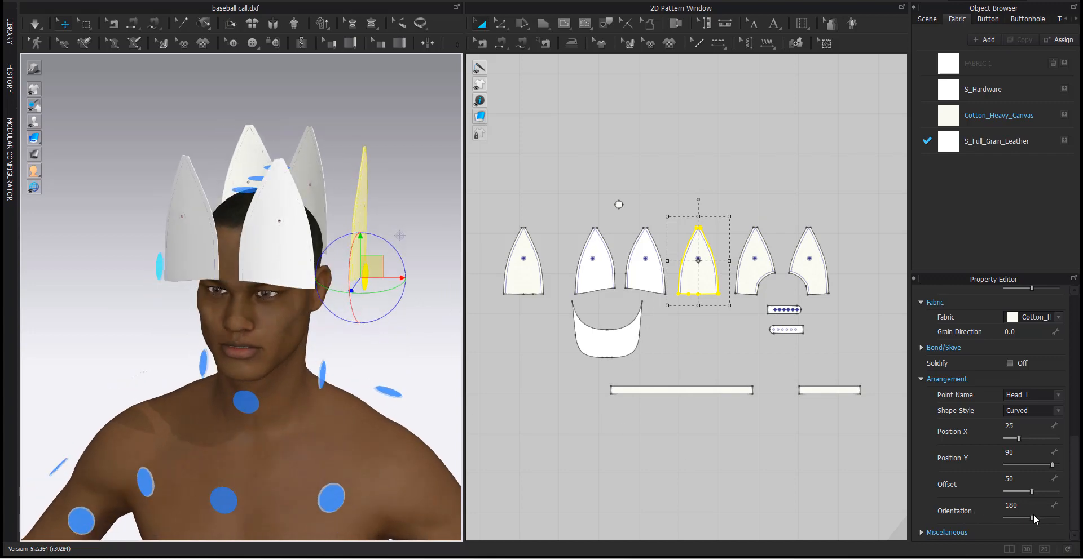
drag(1033, 516, 1040, 514)
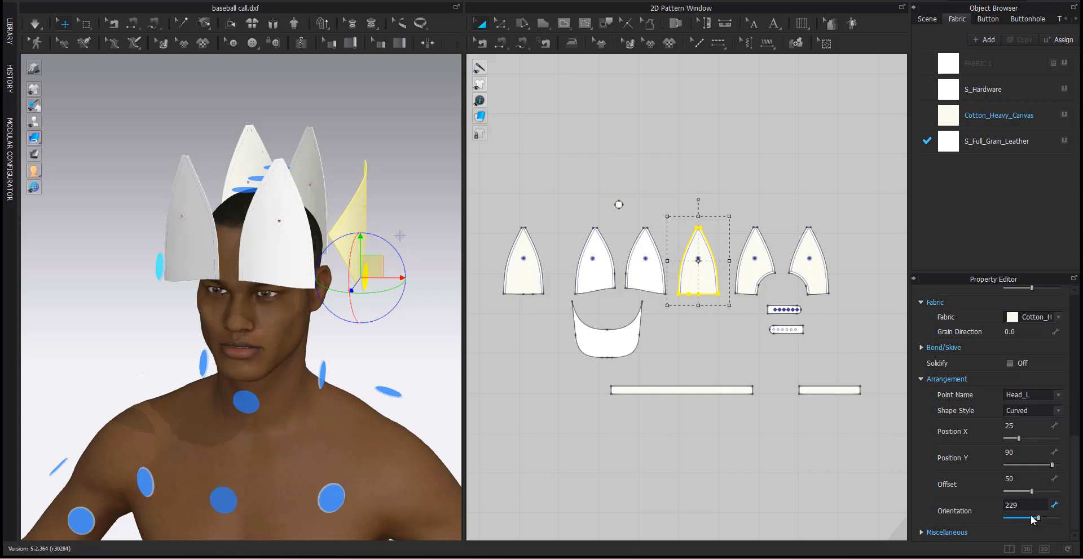
key(ctrl+z)
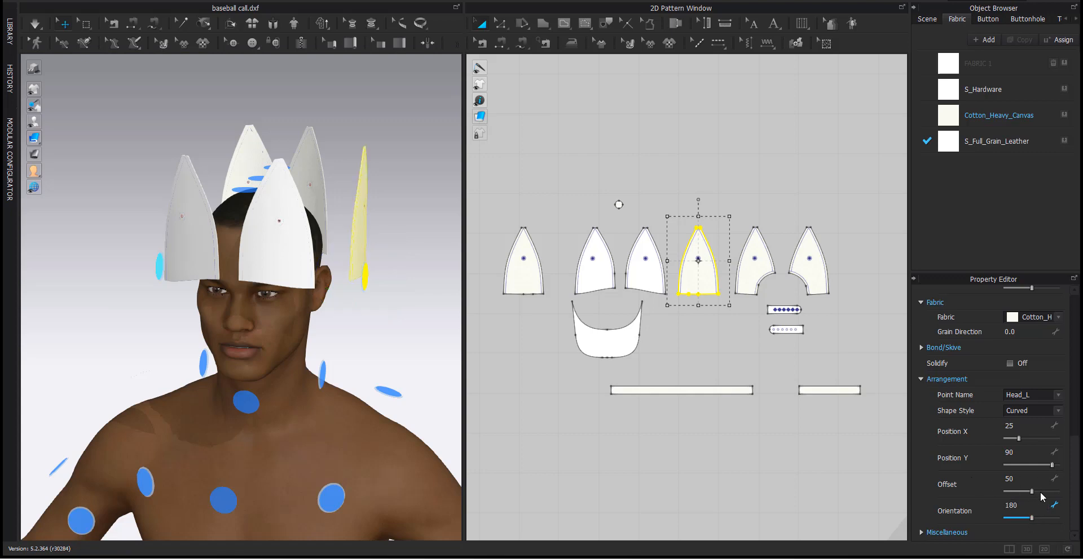
drag(1031, 492, 1022, 485)
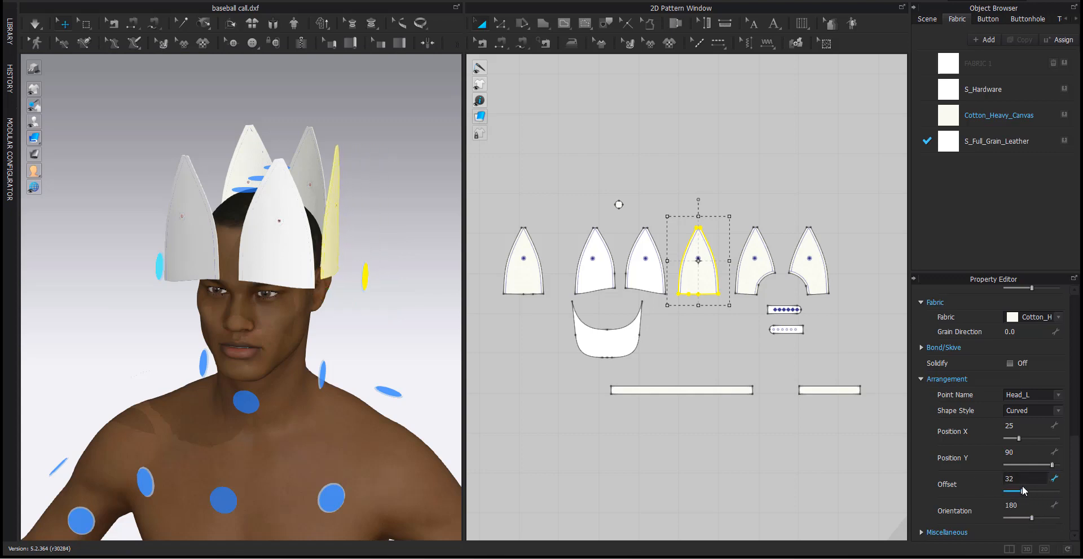
Place the remaining unassigned side crown panel on the Head_R arrangement point at the avatar's right ear.
click(514, 288)
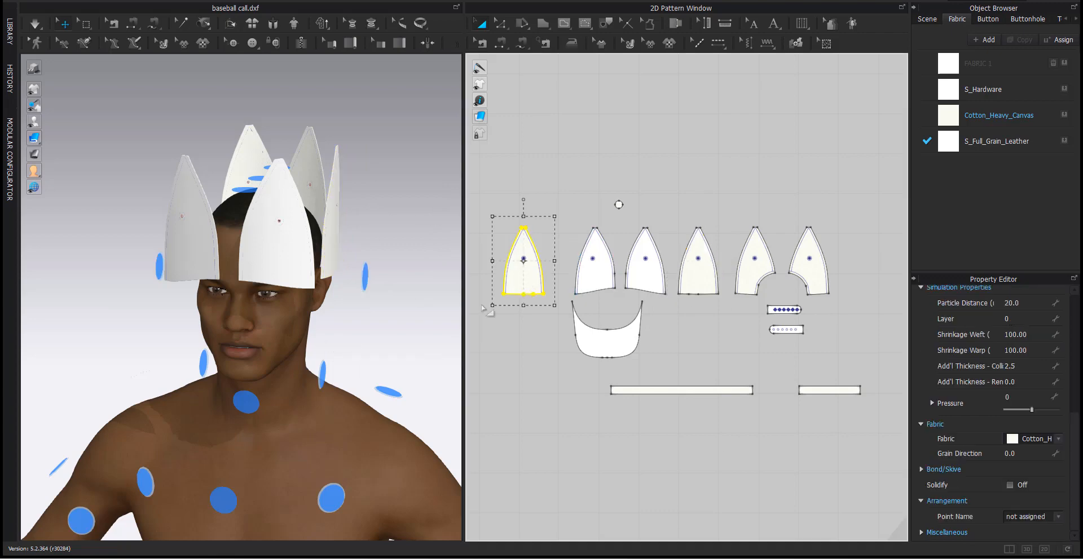
right_drag(215, 328, 339, 305)
right_drag(279, 278, 227, 288)
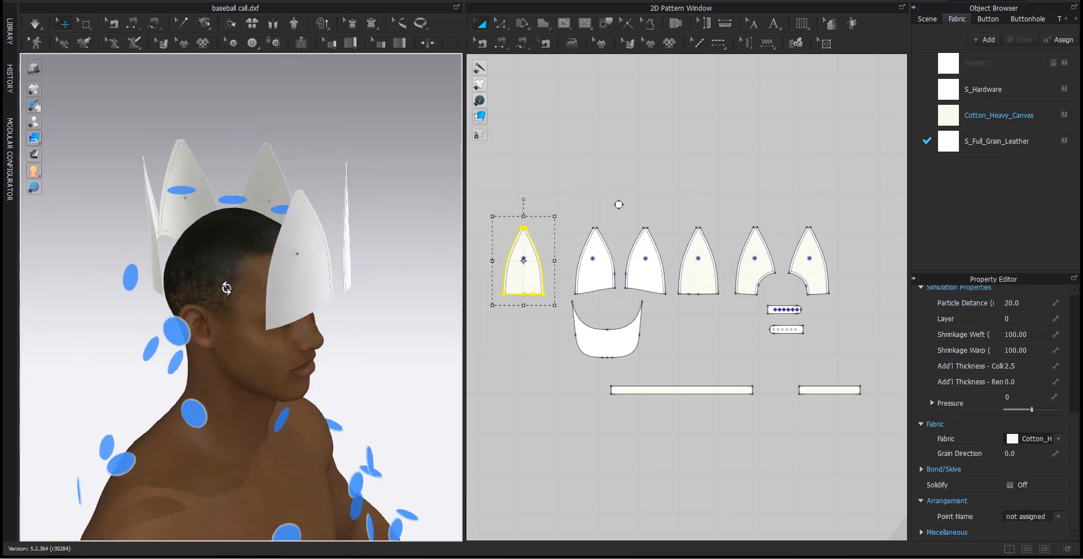
click(176, 331)
right_drag(213, 367, 373, 405)
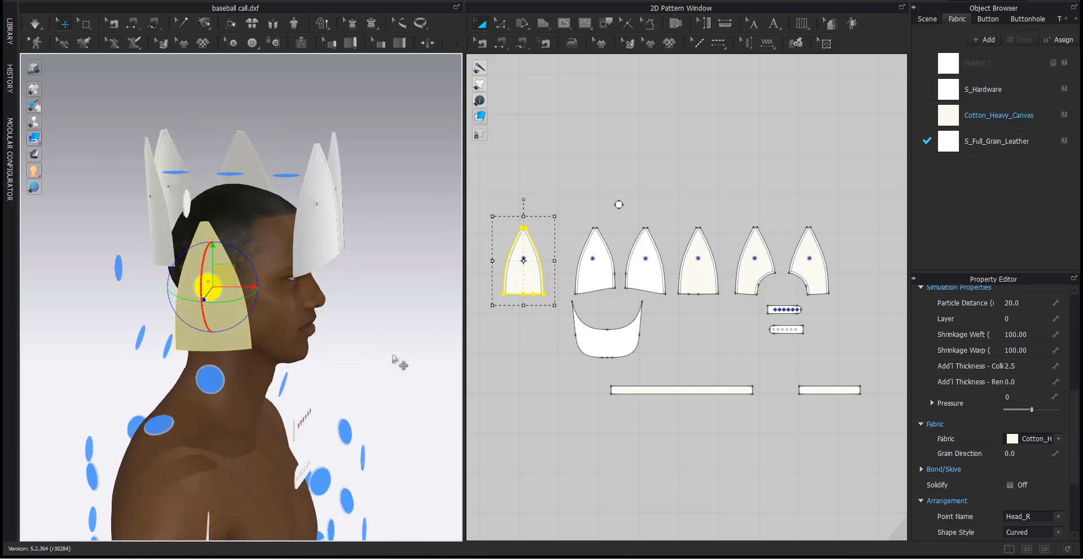
Set the arrangement Position Y to 90 and the Offset to 30 for the Head_R side crown panel.
right_drag(399, 363, 341, 360)
scroll(1011, 473, down, 3)
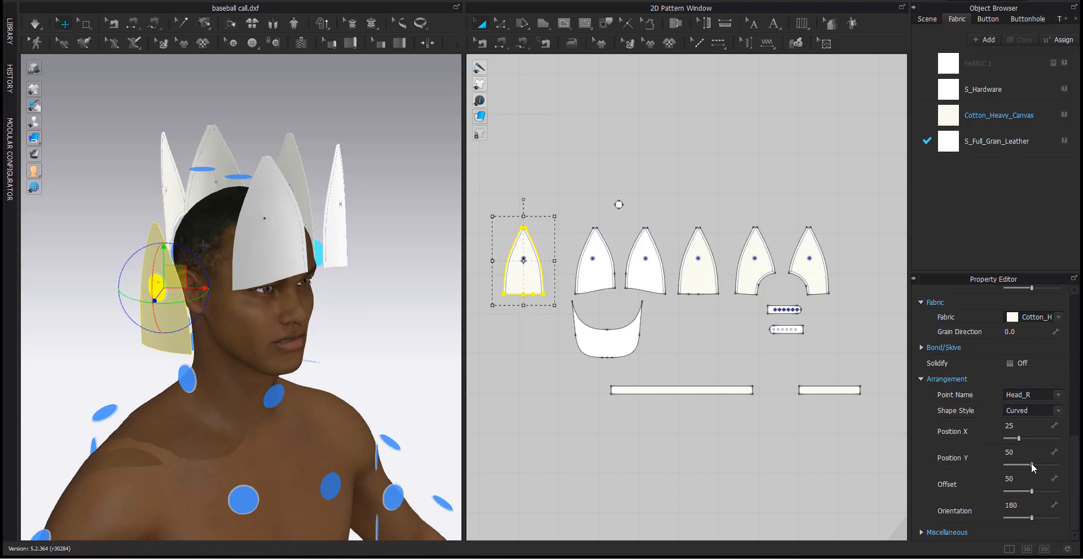
drag(1031, 465, 1045, 464)
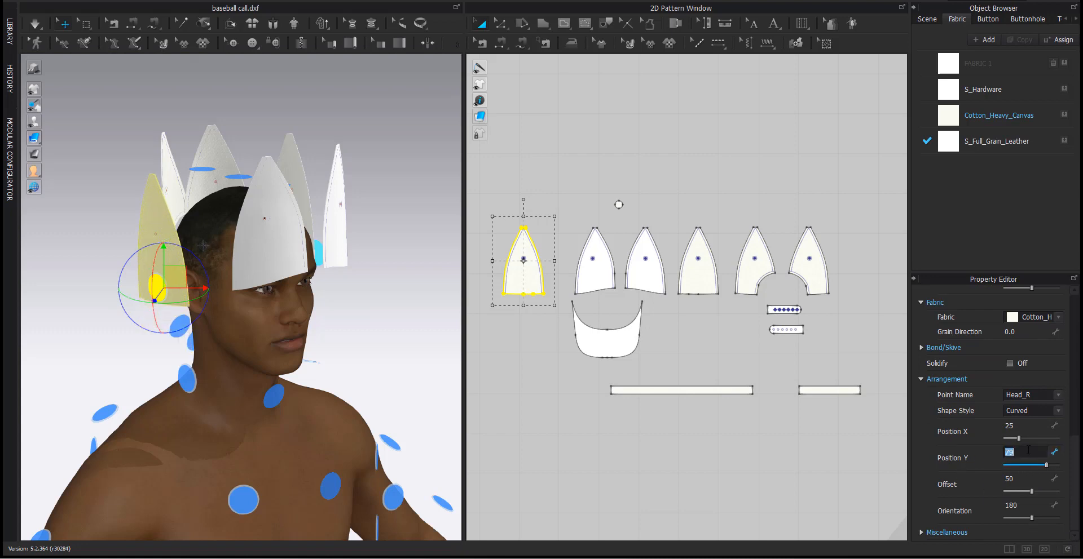
key(Return)
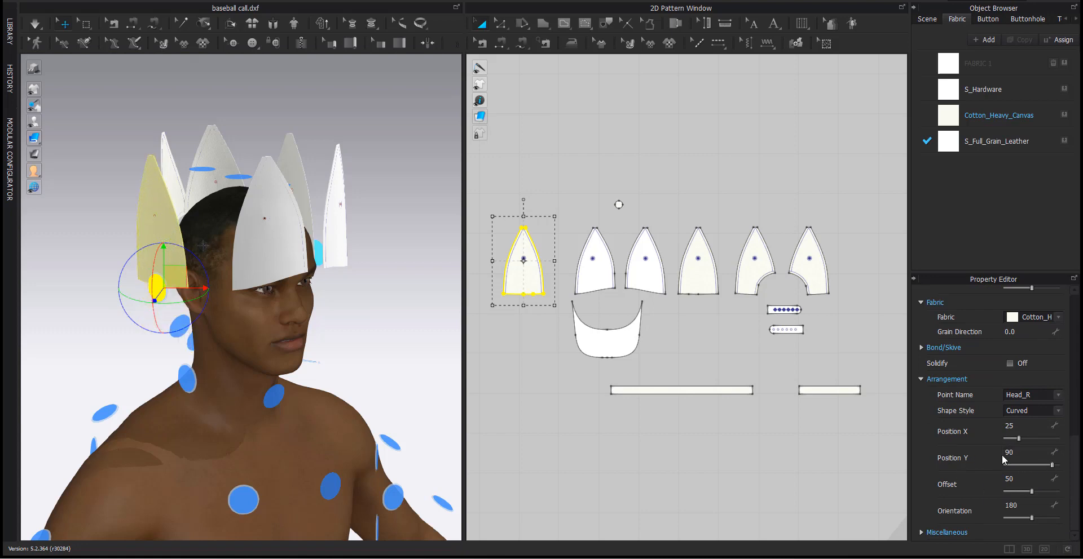
drag(1032, 493, 975, 463)
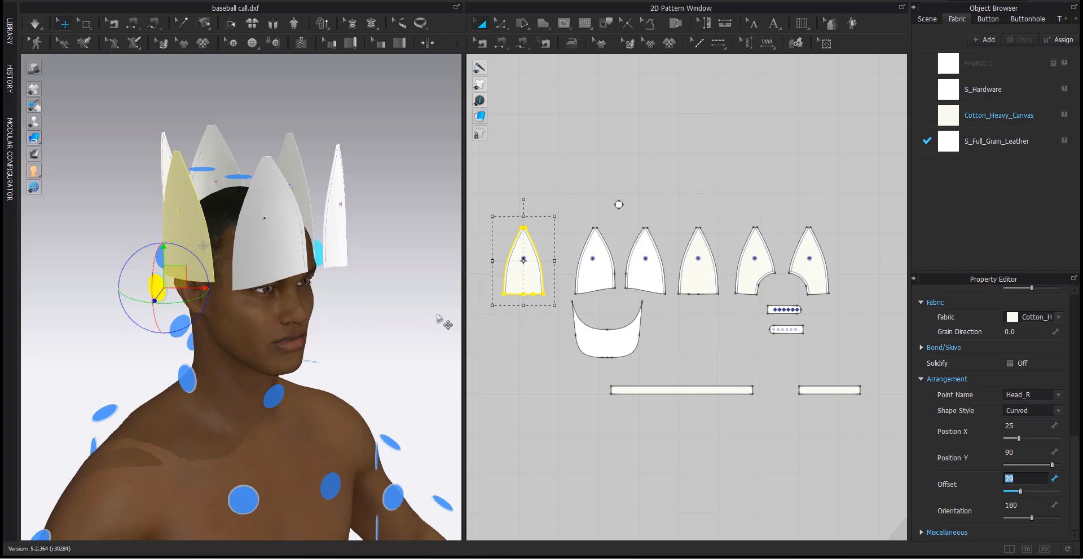
key(Return)
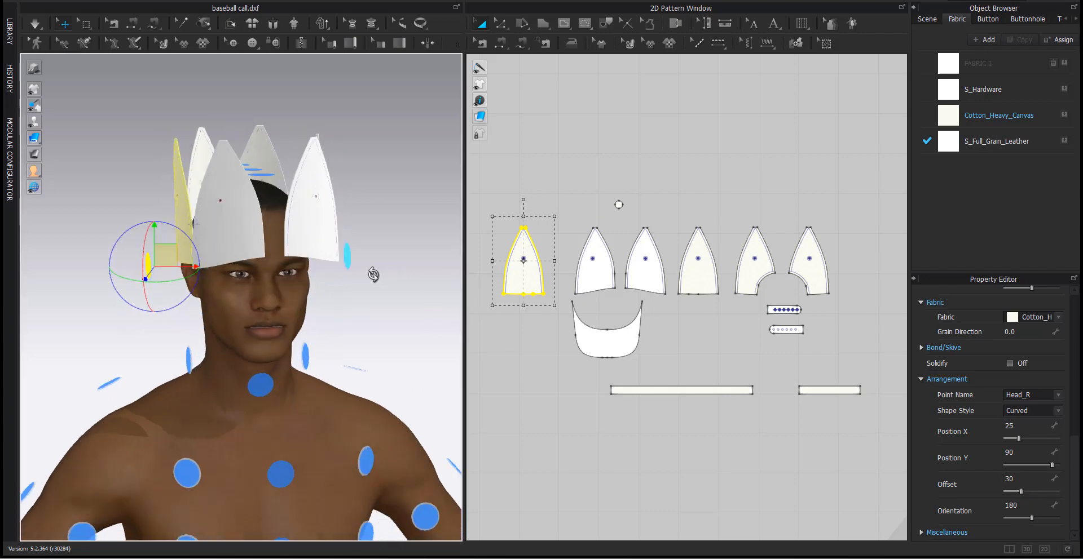
Freeze the visor, both long bands, both small strap pieces and the round button pattern that float beside the avatar.
right_drag(372, 273, 294, 287)
scroll(277, 310, up, 2)
middle_drag(276, 312, 294, 298)
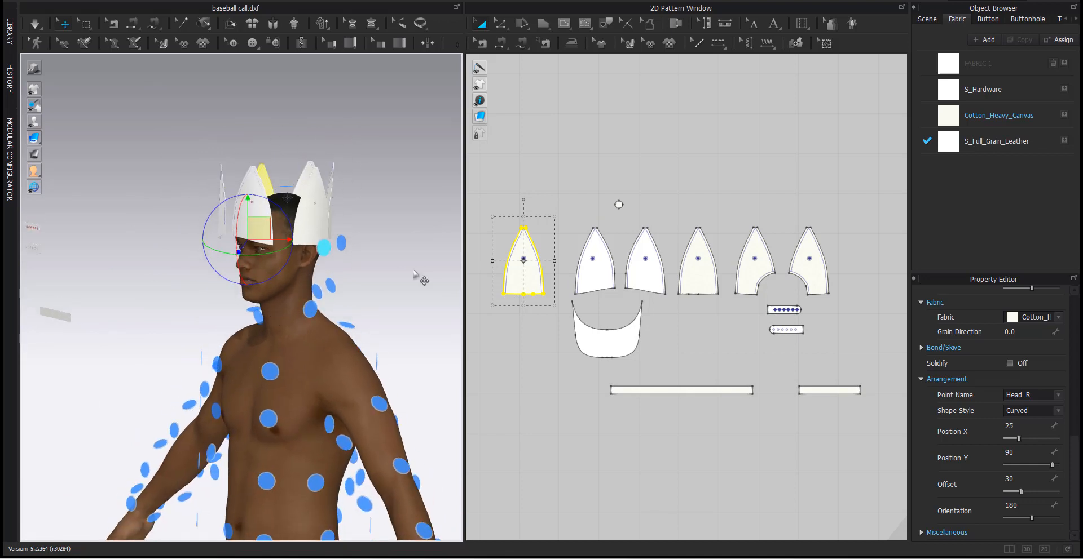
scroll(141, 322, up, 2)
middle_drag(126, 327, 270, 296)
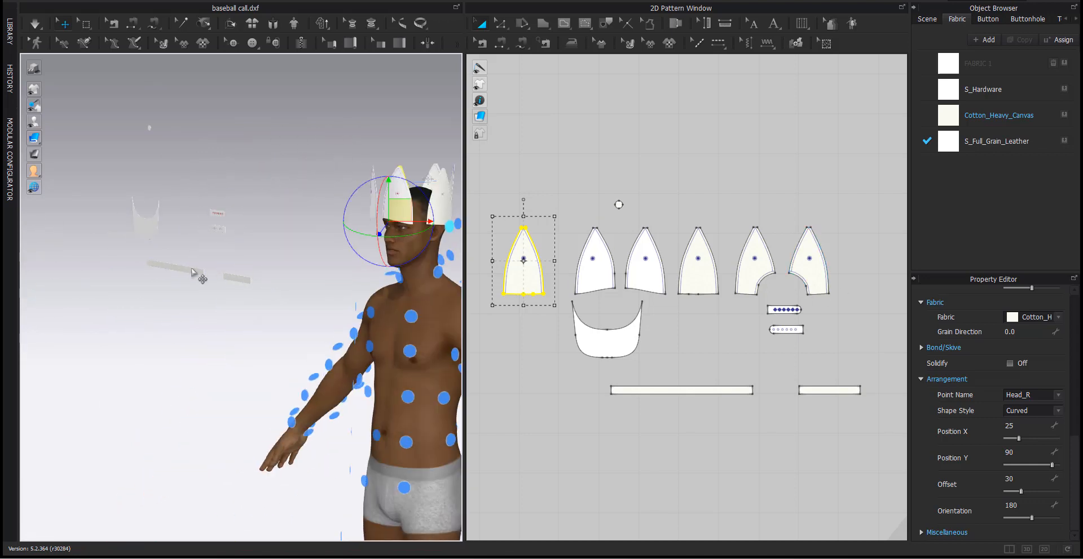
right_drag(173, 305, 209, 311)
middle_drag(117, 263, 166, 248)
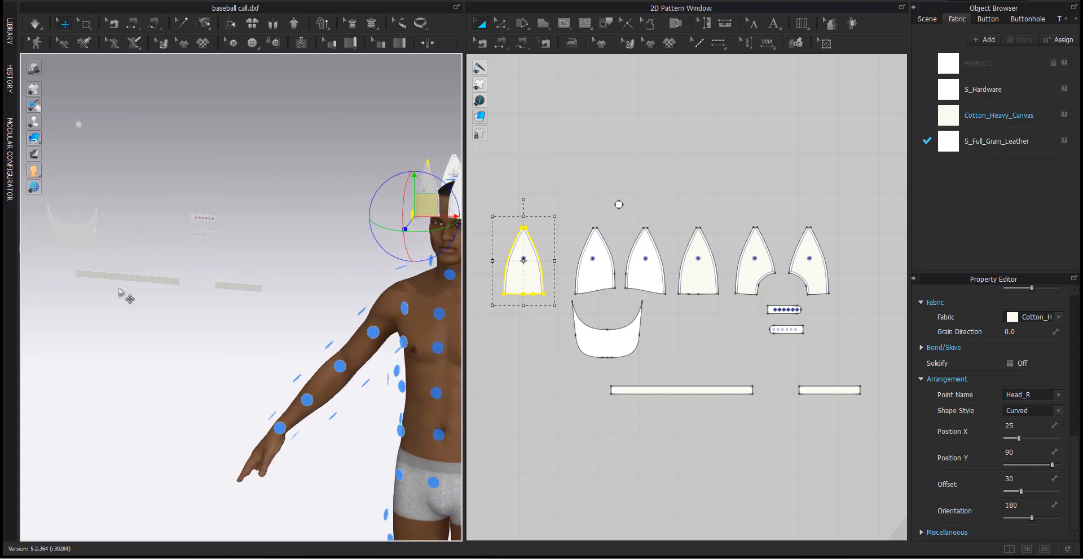
right_drag(174, 282, 109, 272)
click(56, 261)
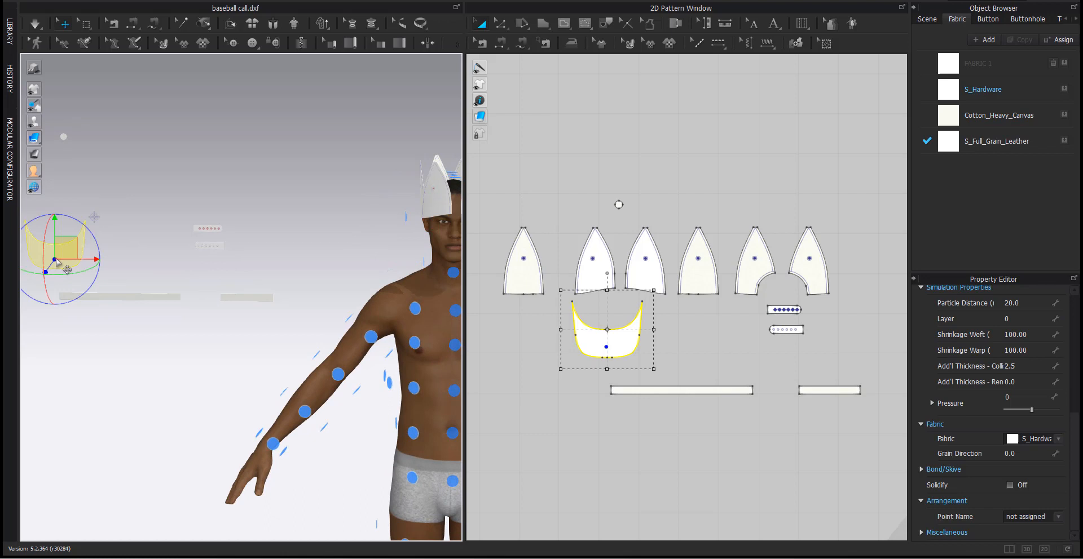
shift+click(119, 296)
shift+click(244, 299)
shift+click(217, 247)
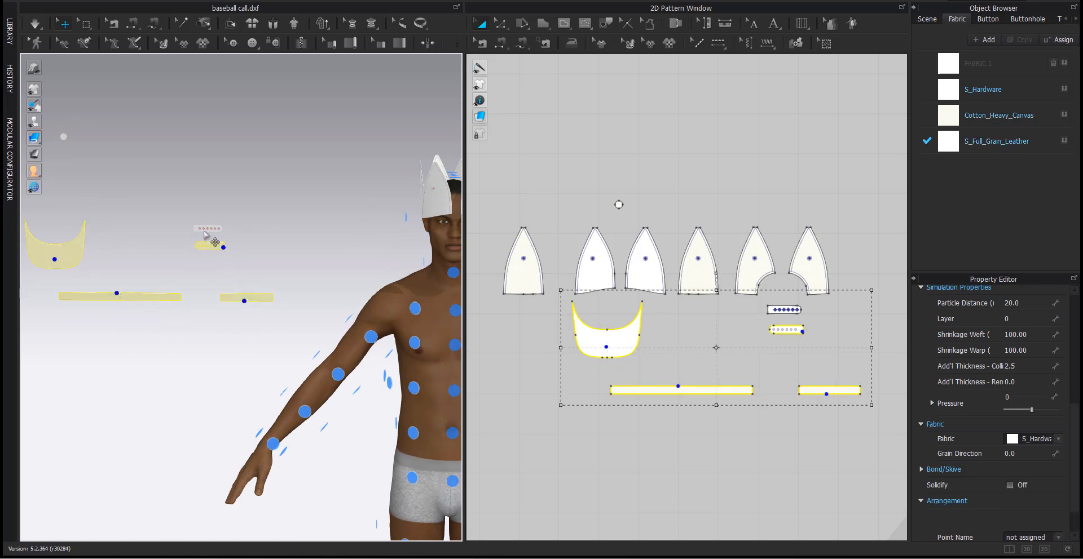
shift+click(212, 228)
mouse_move(67, 143)
middle_drag(78, 175, 119, 150)
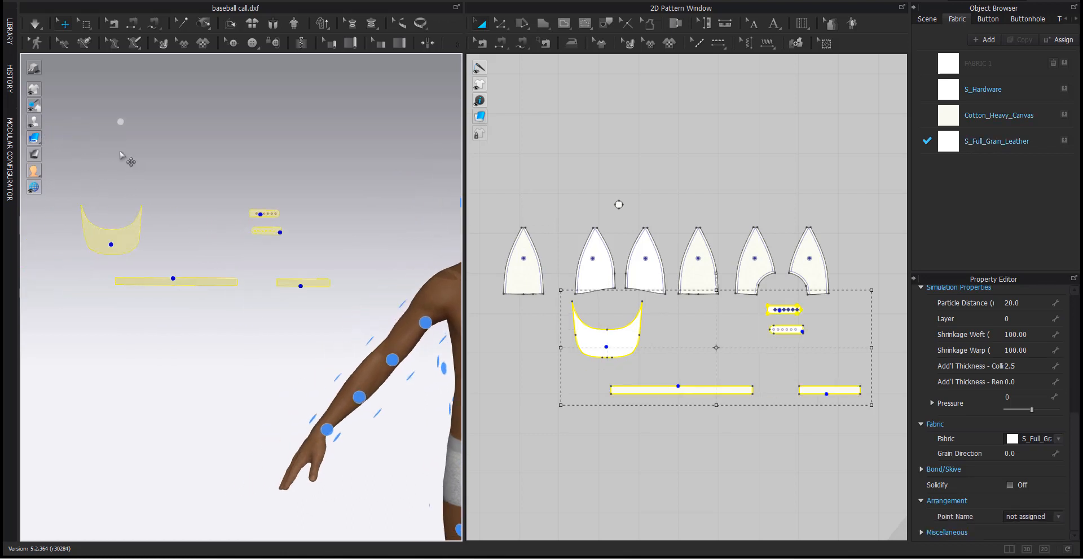
shift+click(120, 122)
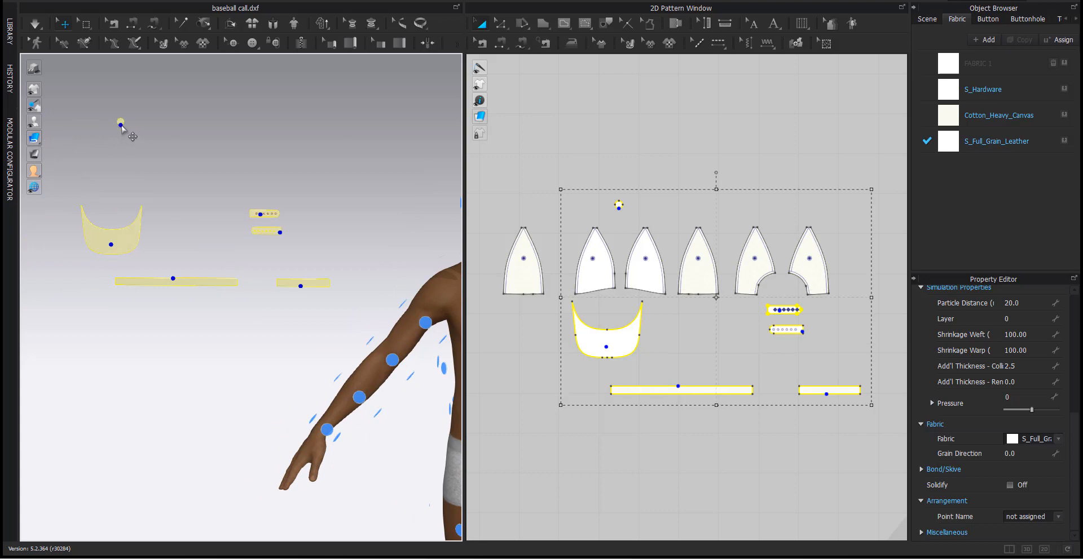
right_click(121, 237)
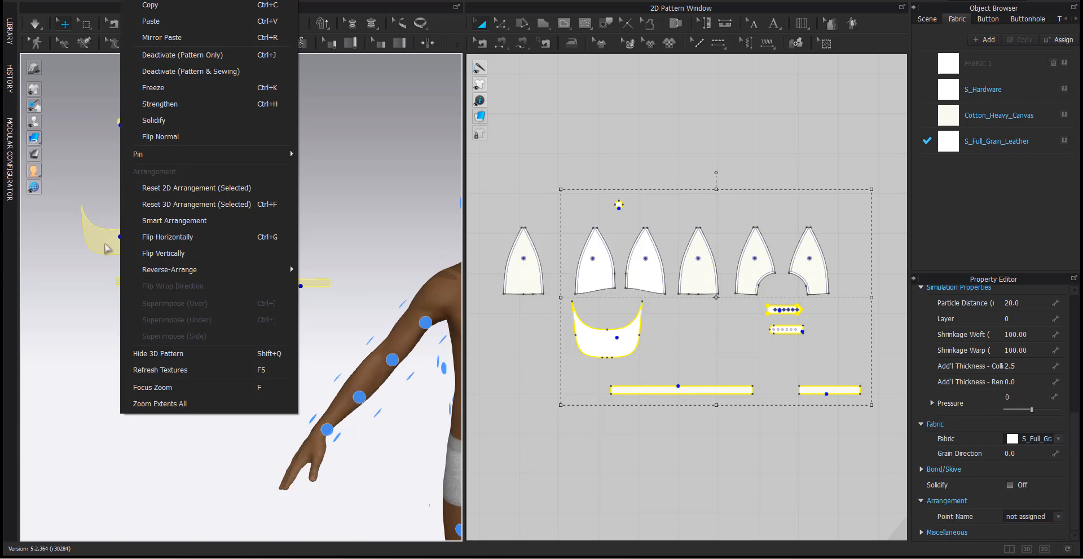
click(173, 89)
Clear the pattern selection and hide the arrangement points around the avatar.
middle_drag(330, 282, 42, 342)
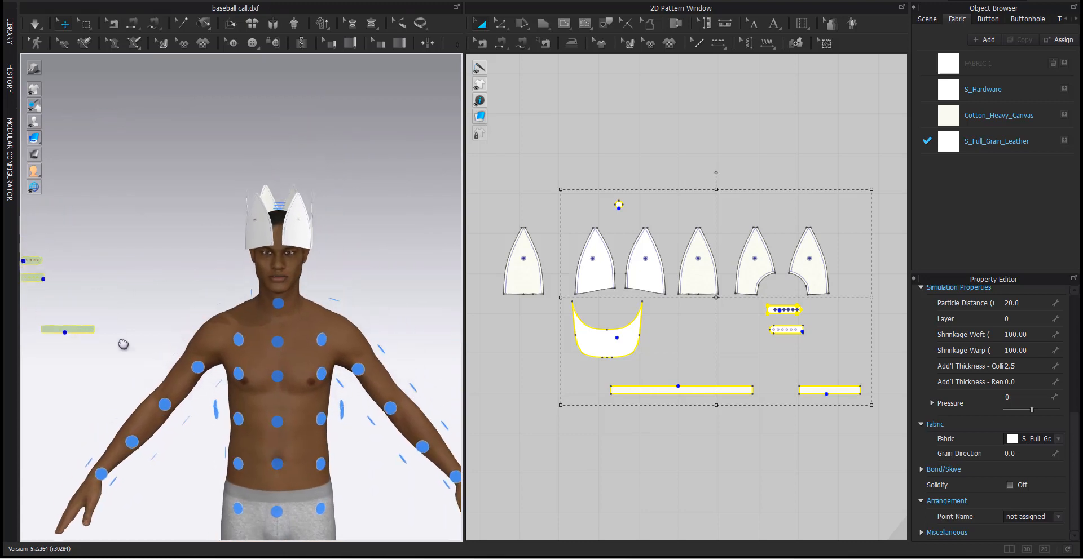
middle_drag(377, 333, 308, 323)
scroll(295, 300, down, 1)
scroll(295, 297, down, 1)
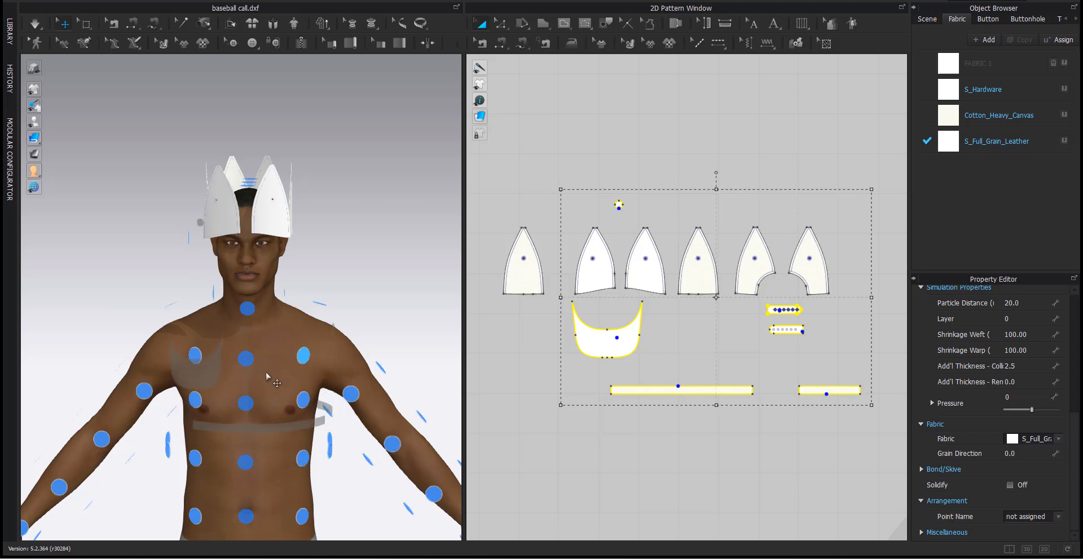
click(134, 116)
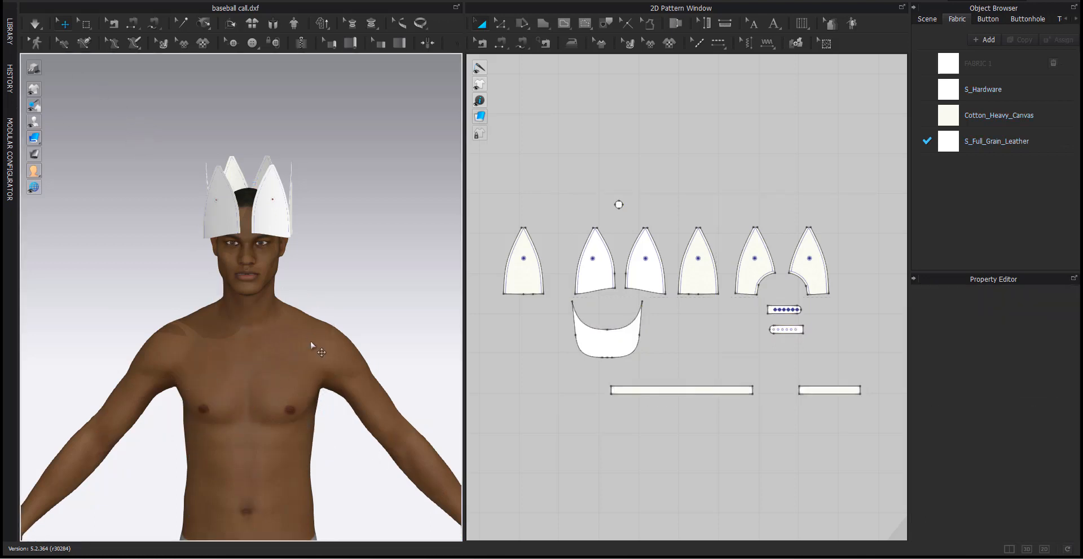
Join the facing centre edges of the two front crown panels with Free Sewing, from the upper tip to the bottom corner.
right_drag(285, 338, 329, 324)
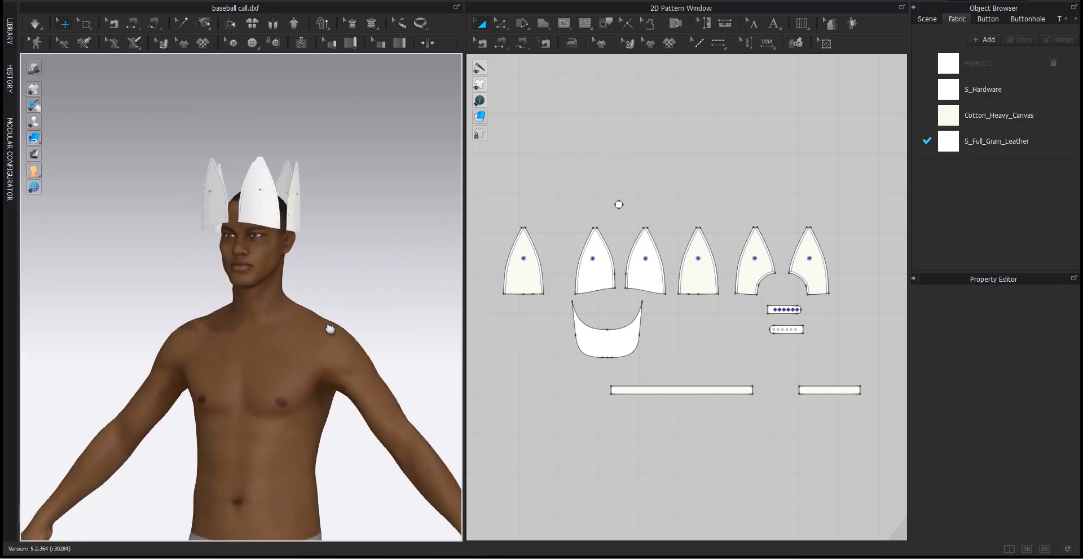
scroll(329, 324, up, 3)
middle_drag(328, 324, 335, 416)
scroll(355, 379, up, 2)
scroll(335, 416, up, 1)
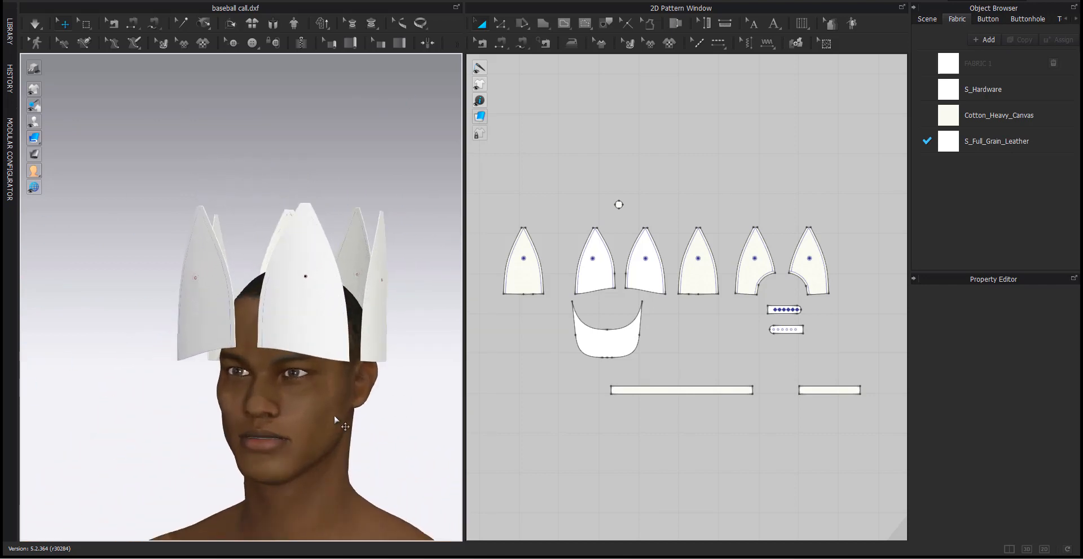
scroll(649, 332, up, 4)
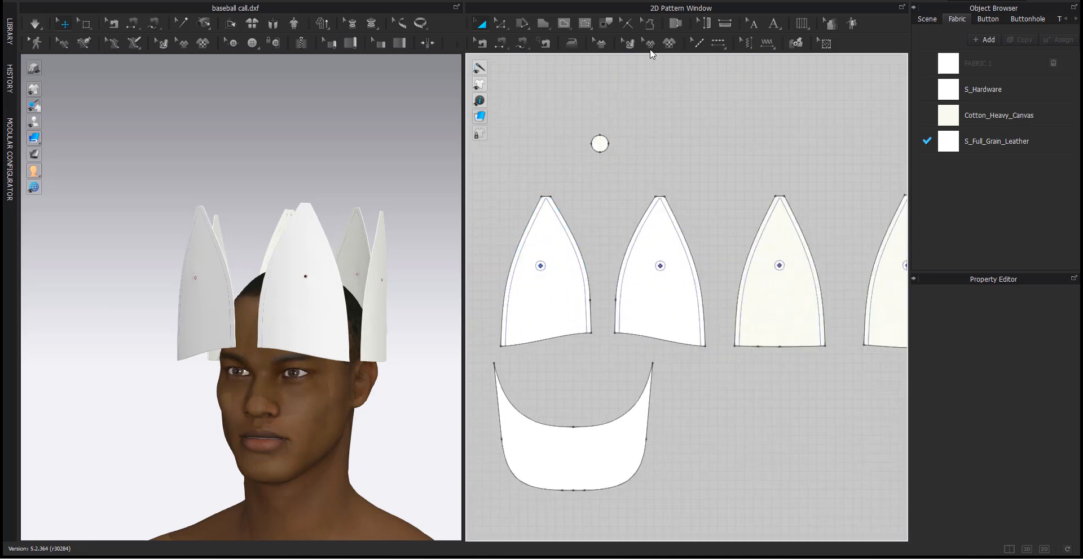
click(523, 47)
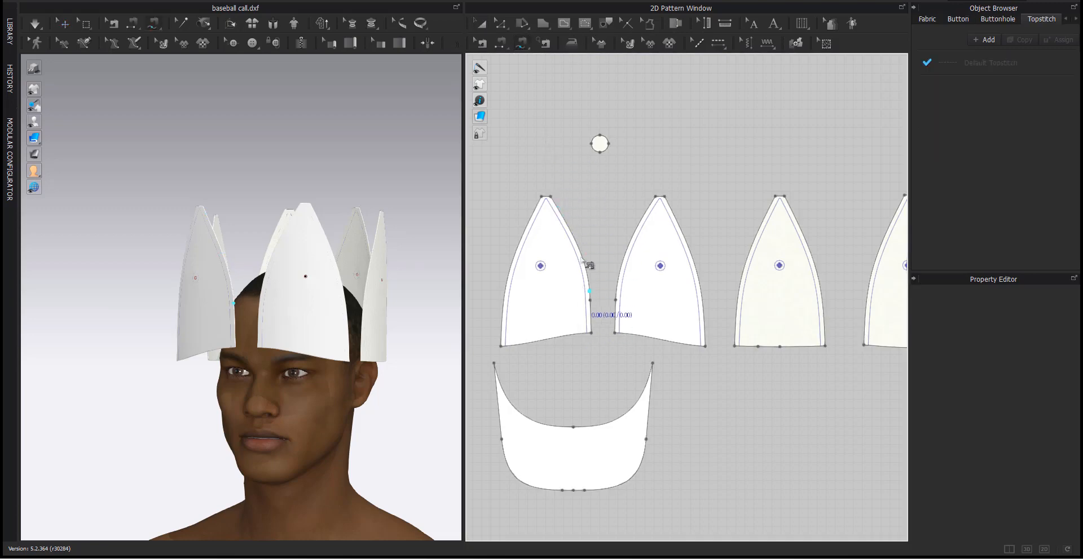
click(553, 200)
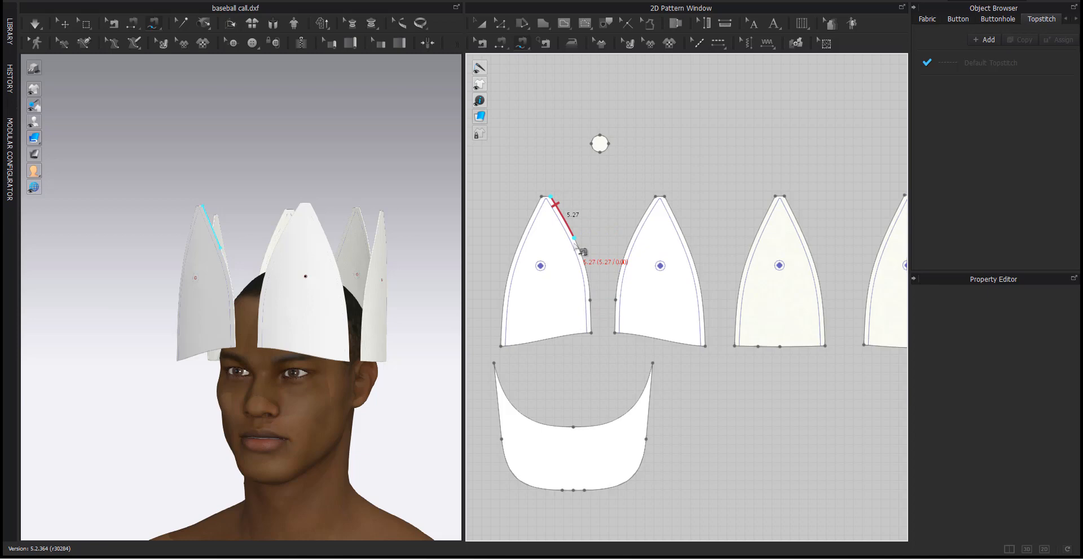
click(591, 333)
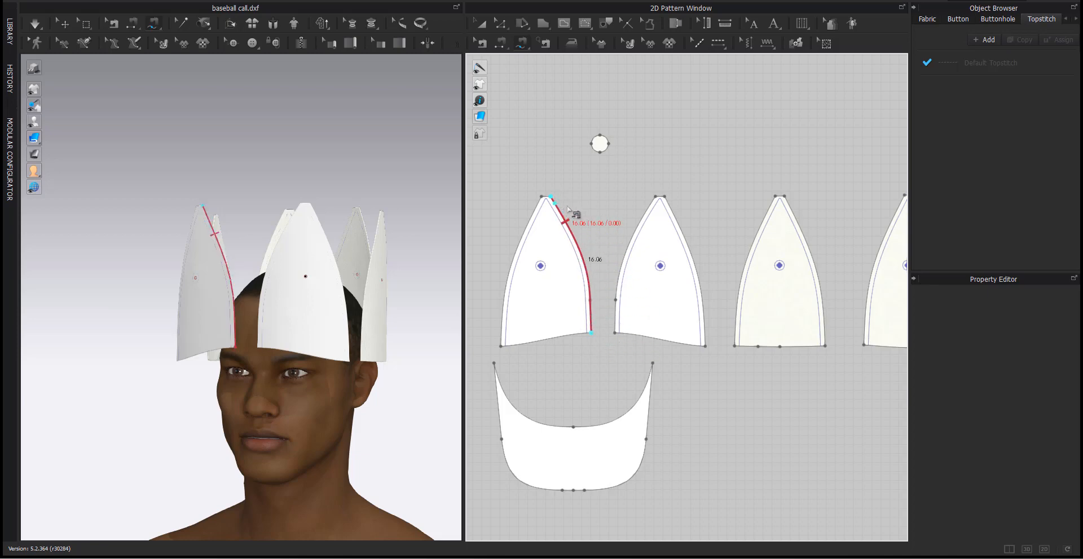
click(656, 198)
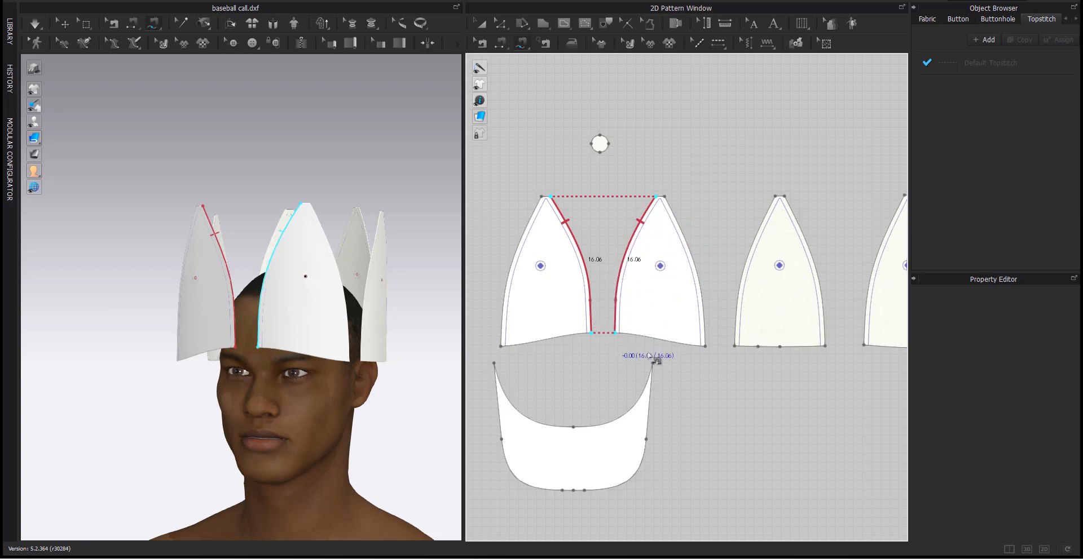
click(645, 346)
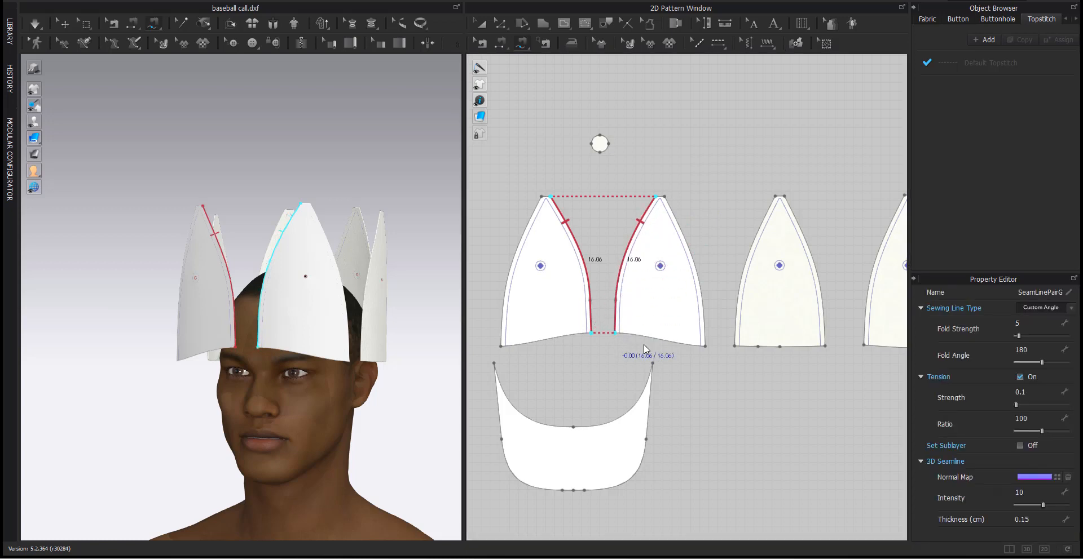
Join the outer edge of the avatar's left front crown panel to the facing edge of the left side panel with Free Sewing, tip to bottom.
click(673, 199)
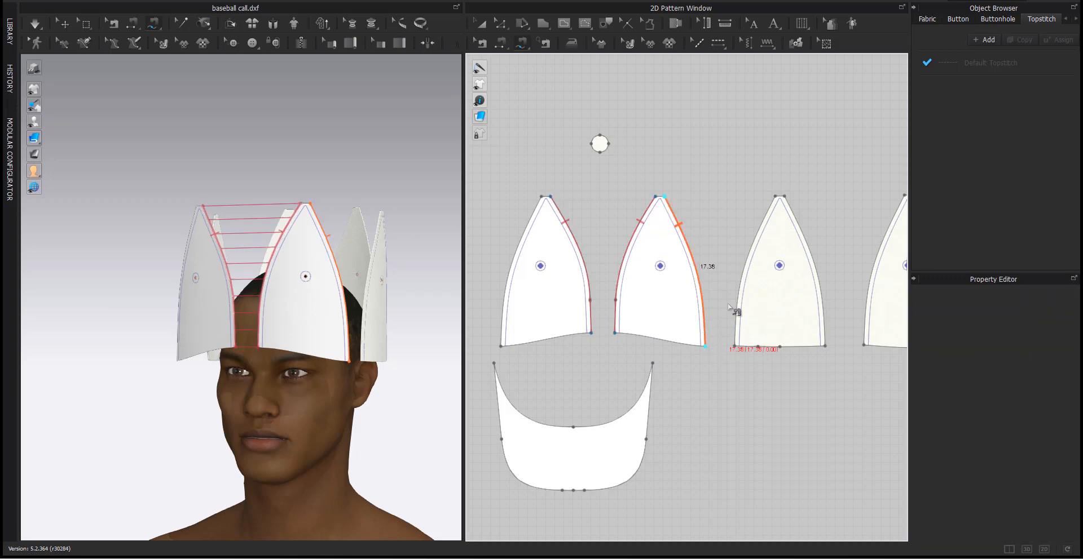
click(774, 197)
click(734, 346)
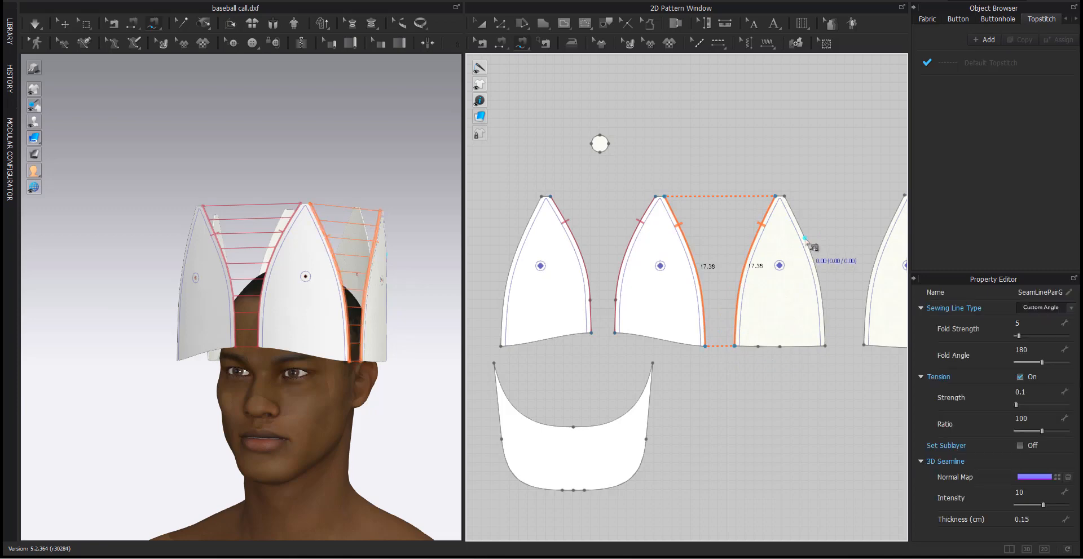
Sew the left side panel's rear edge to the outer edge of the neighbouring back panel, from upper tip to bottom corner.
middle_drag(805, 242, 662, 244)
right_drag(290, 284, 255, 295)
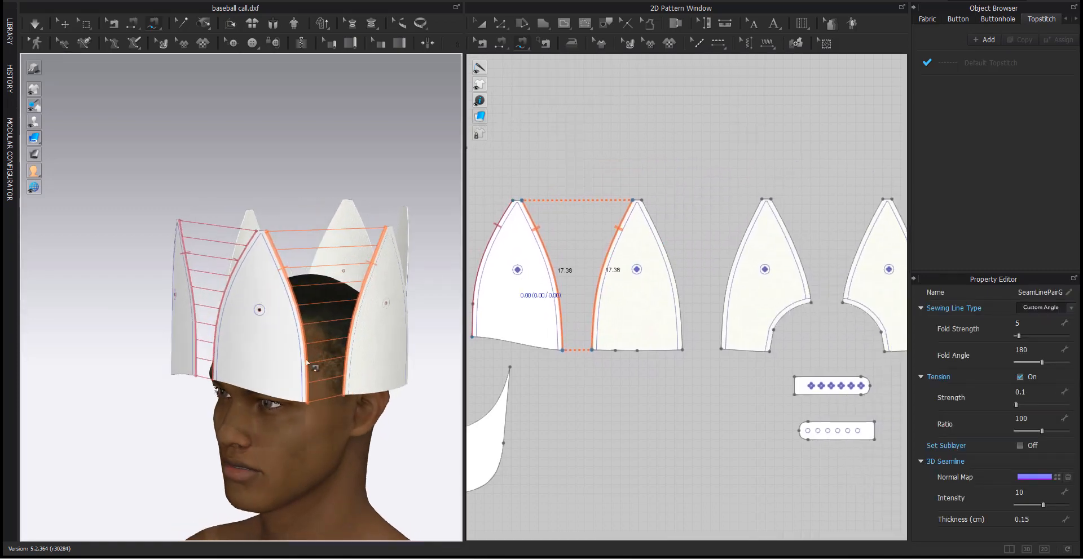
click(643, 200)
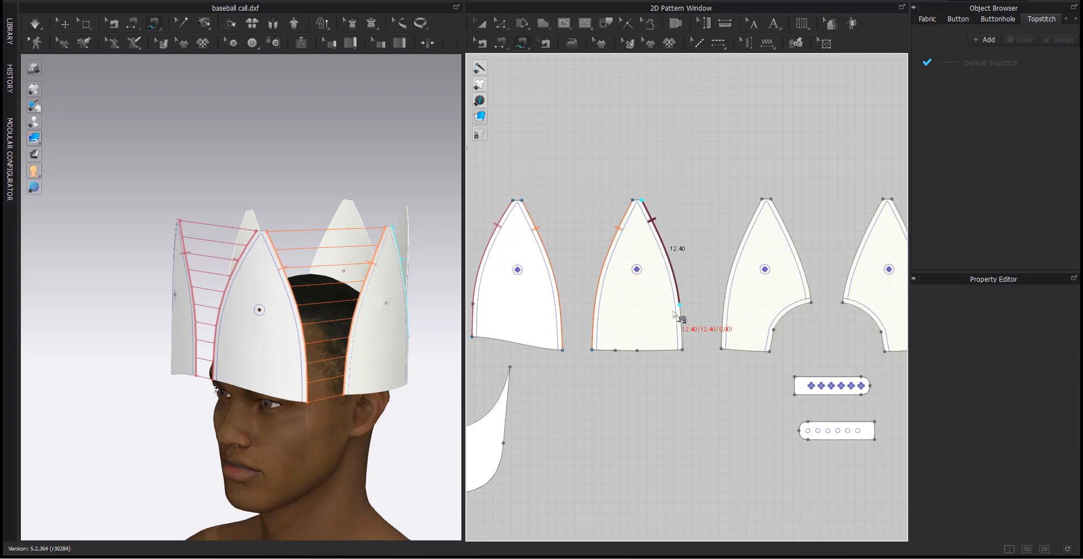
click(683, 351)
click(761, 199)
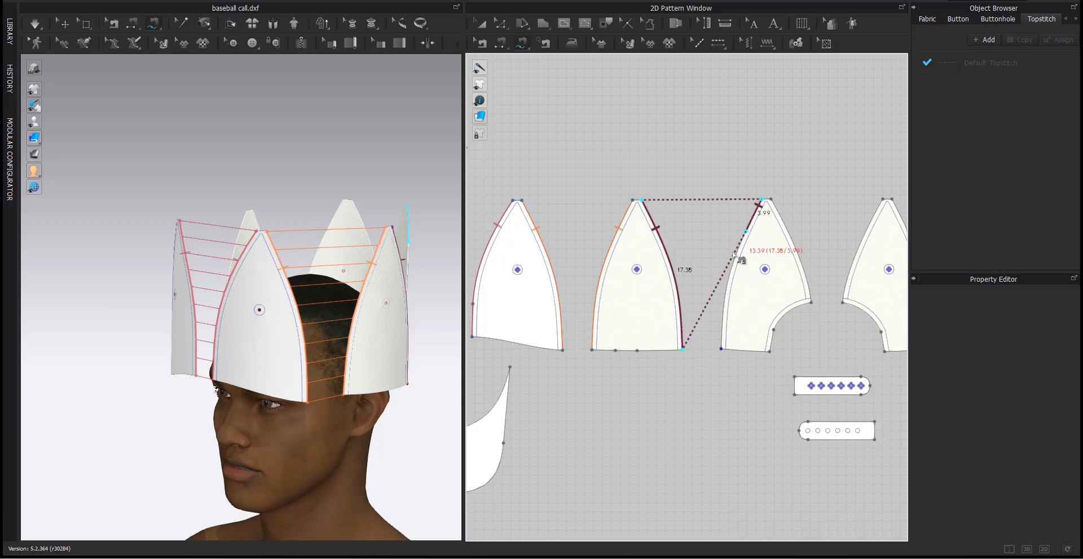
click(721, 349)
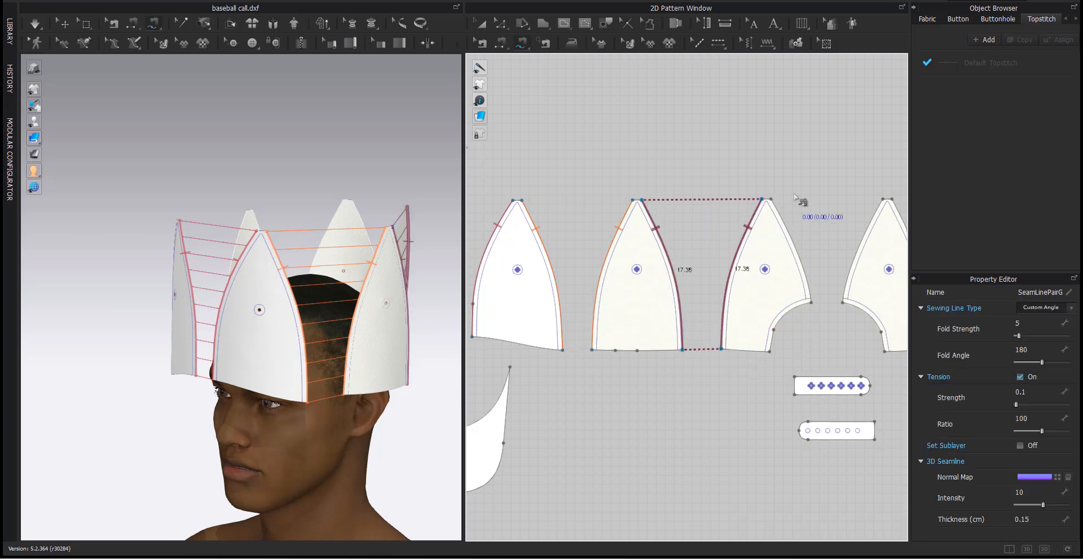
Sew the facing centre edges of the two back panels together, from the upper tip down to the corner of the curved opening.
right_drag(795, 200, 638, 206)
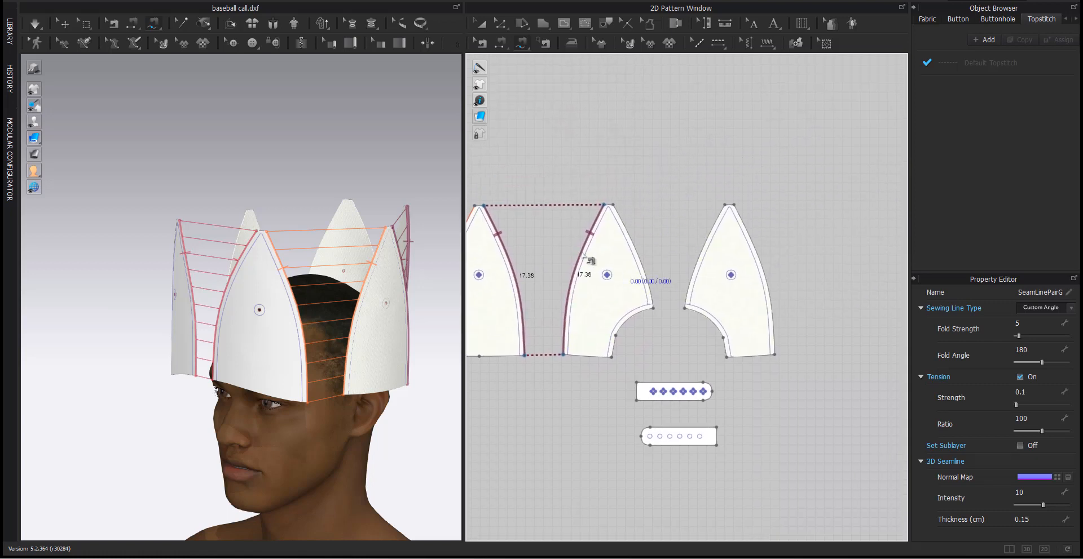
click(613, 206)
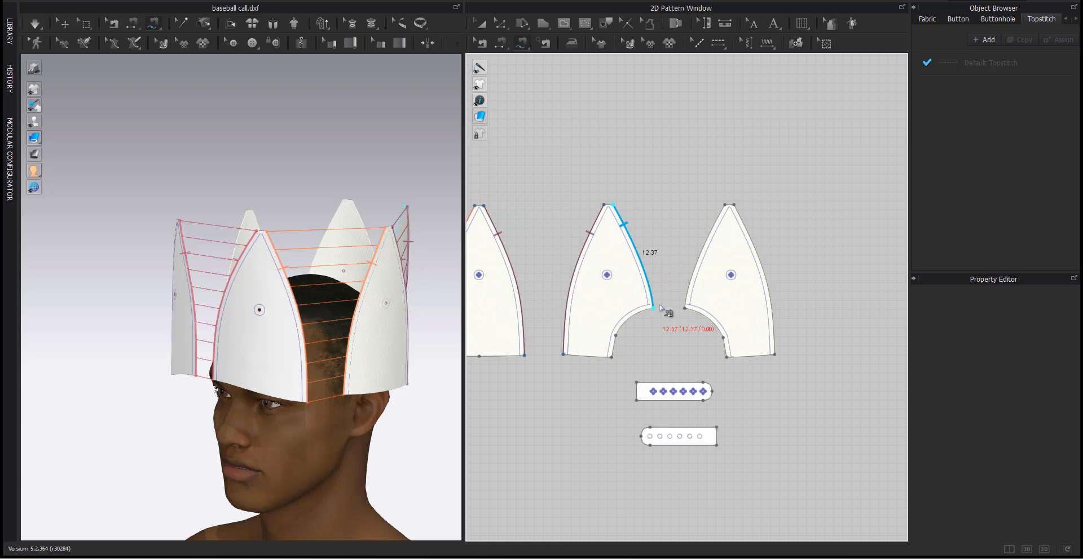
click(654, 307)
click(725, 206)
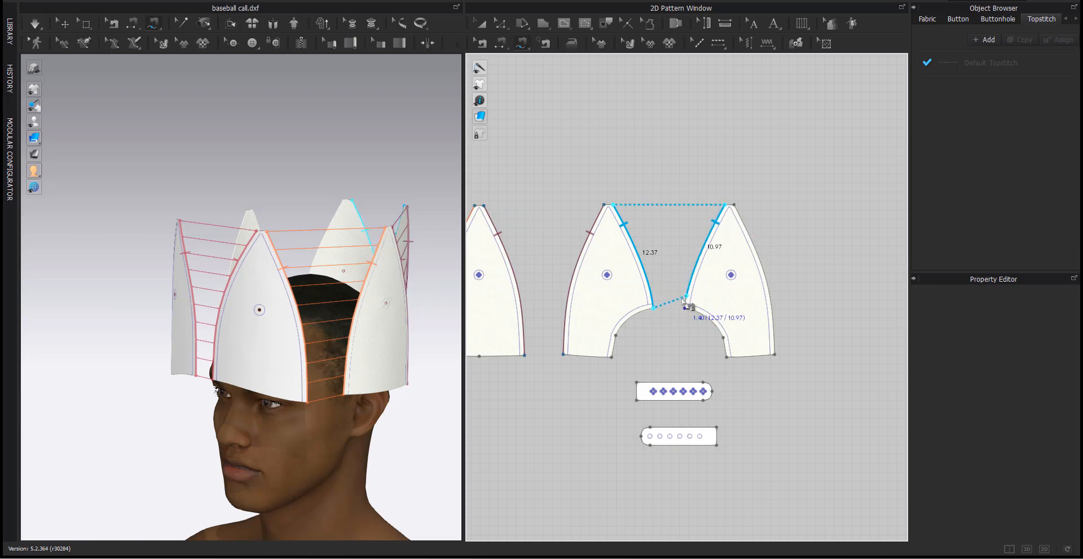
click(684, 308)
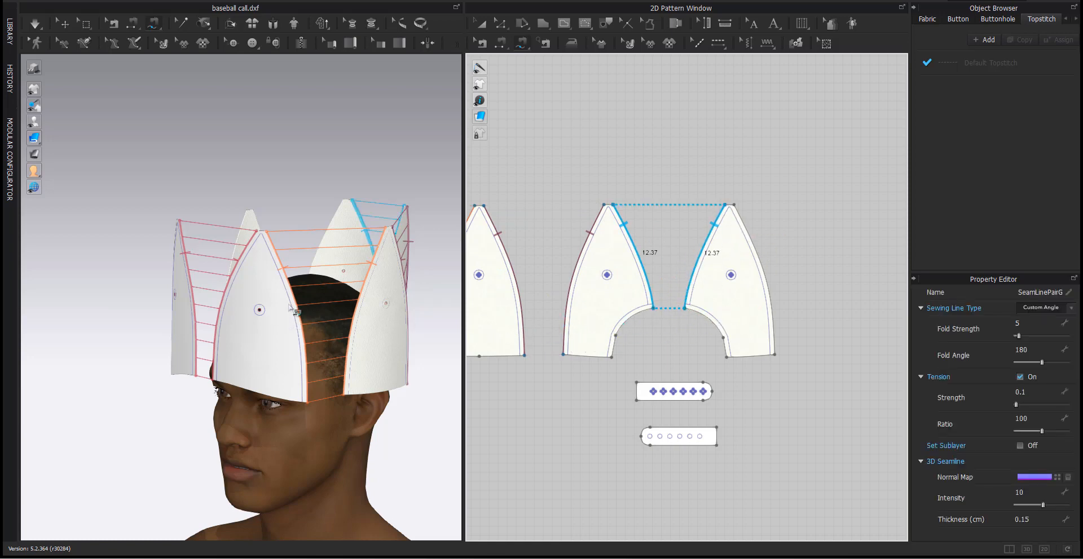
Sew the free outer edge of the second back panel to the rear edge of the Head_R side panel, from tip to bottom corner.
scroll(698, 273, down, 5)
middle_drag(681, 273, 732, 276)
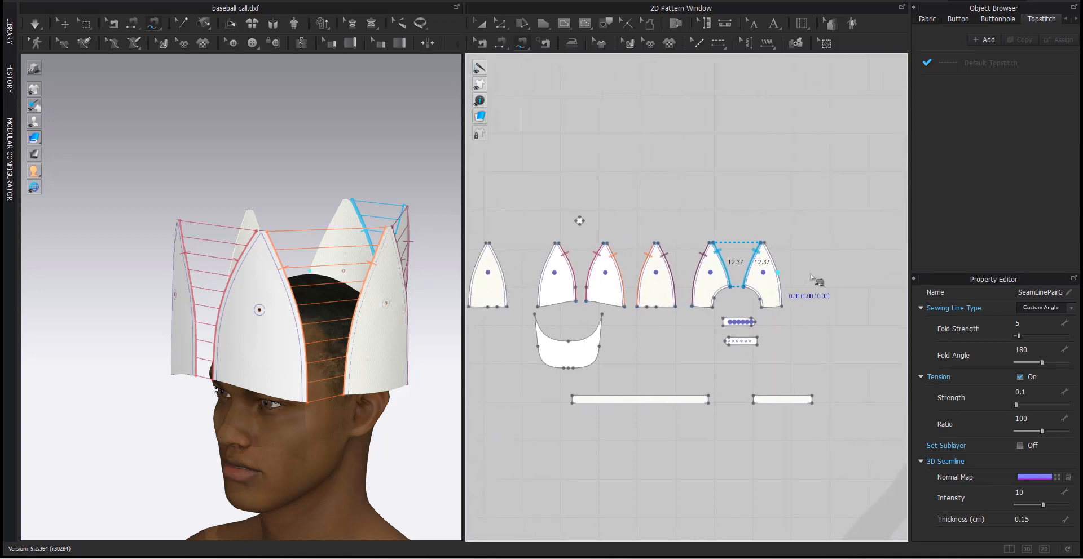
scroll(812, 278, up, 5)
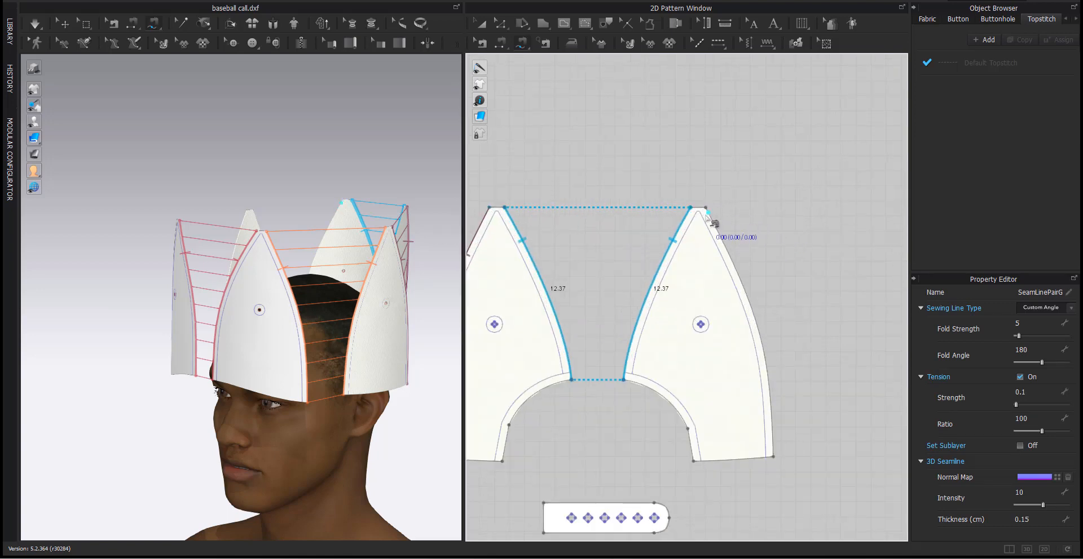
scroll(707, 217, down, 3)
middle_drag(602, 269, 1082, 254)
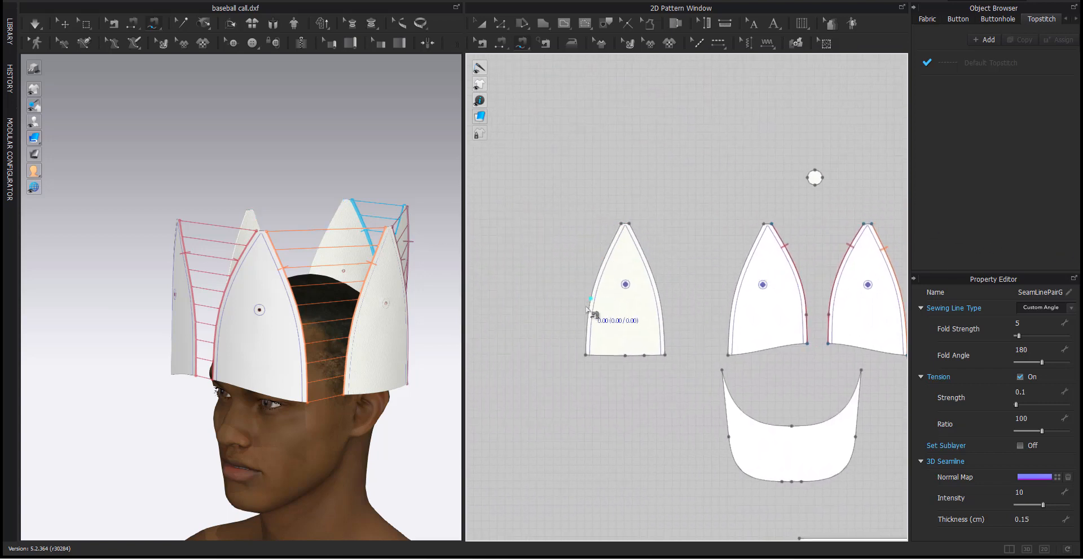
middle_drag(718, 274, 326, 297)
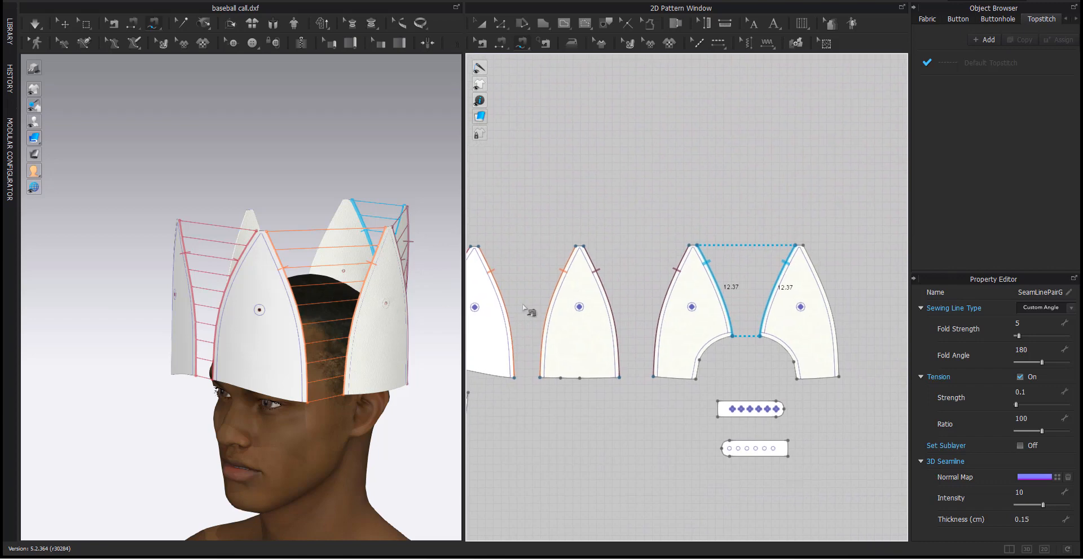
click(803, 246)
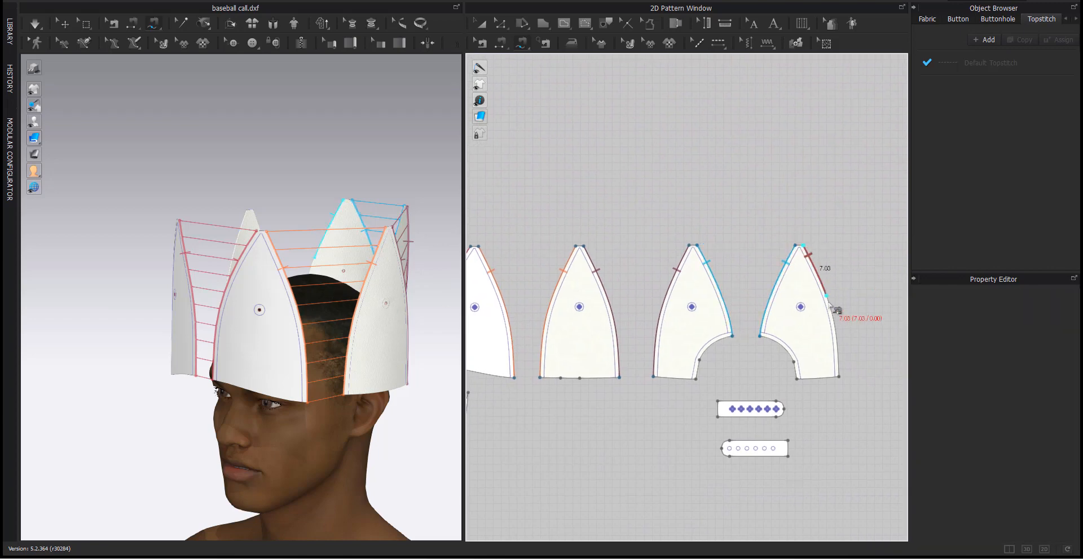
click(842, 383)
scroll(686, 366, down, 3)
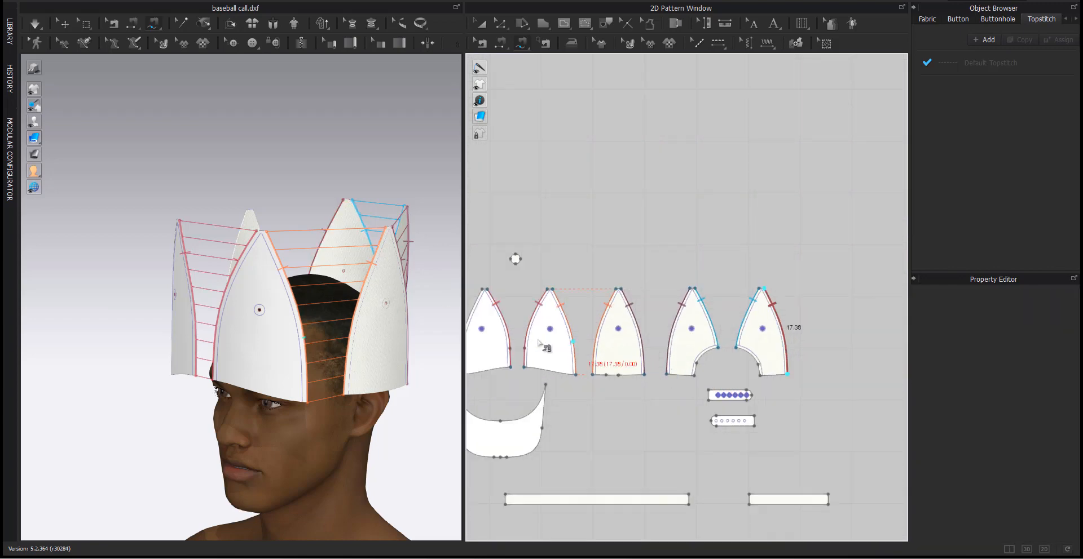
middle_drag(555, 347, 870, 325)
scroll(723, 294, up, 3)
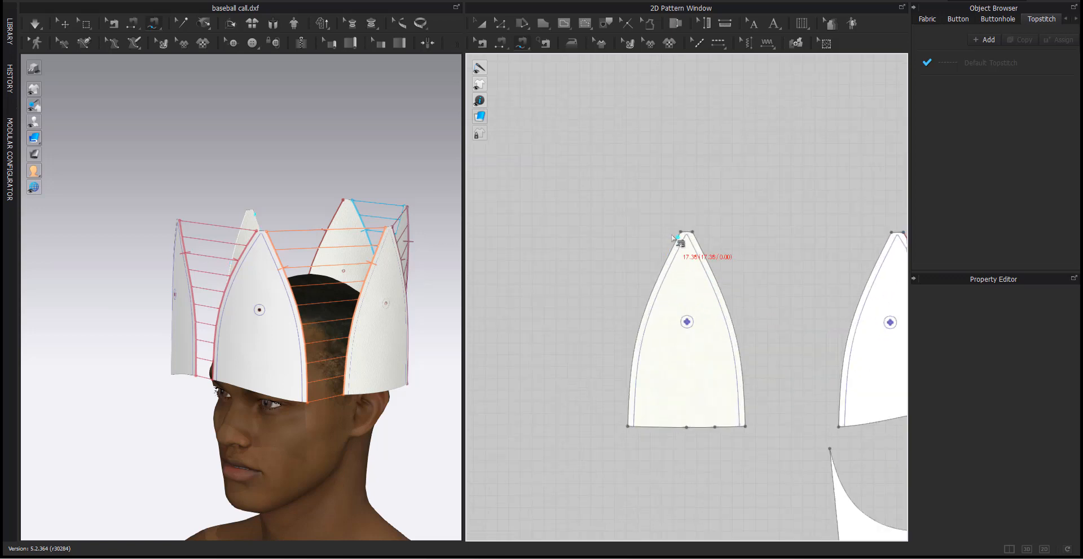
click(680, 233)
click(627, 427)
Sew the front edge of the Head_R side panel to the outer edge of the adjacent front panel, from tip to bottom corner.
middle_drag(726, 291, 566, 251)
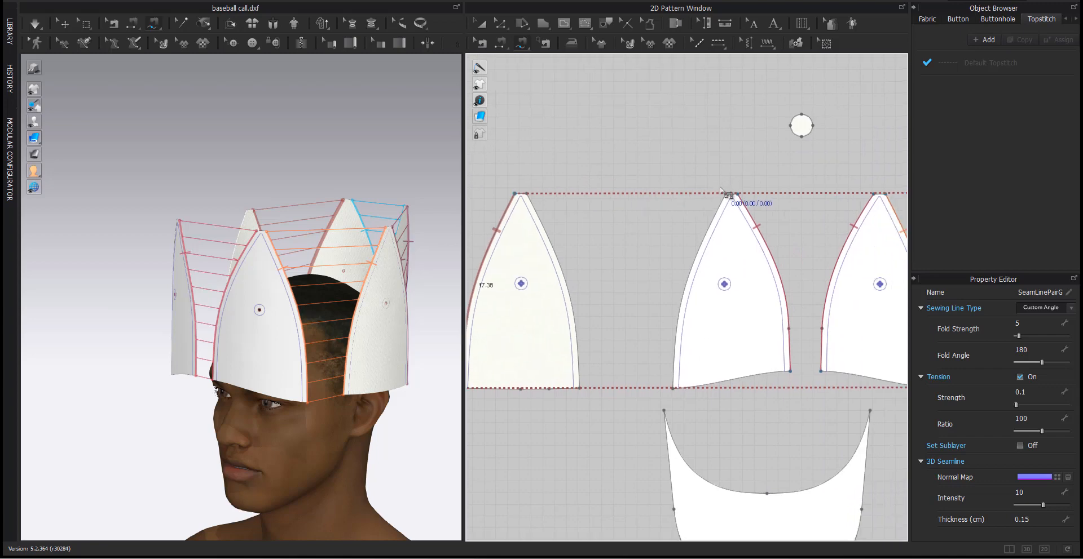
click(528, 195)
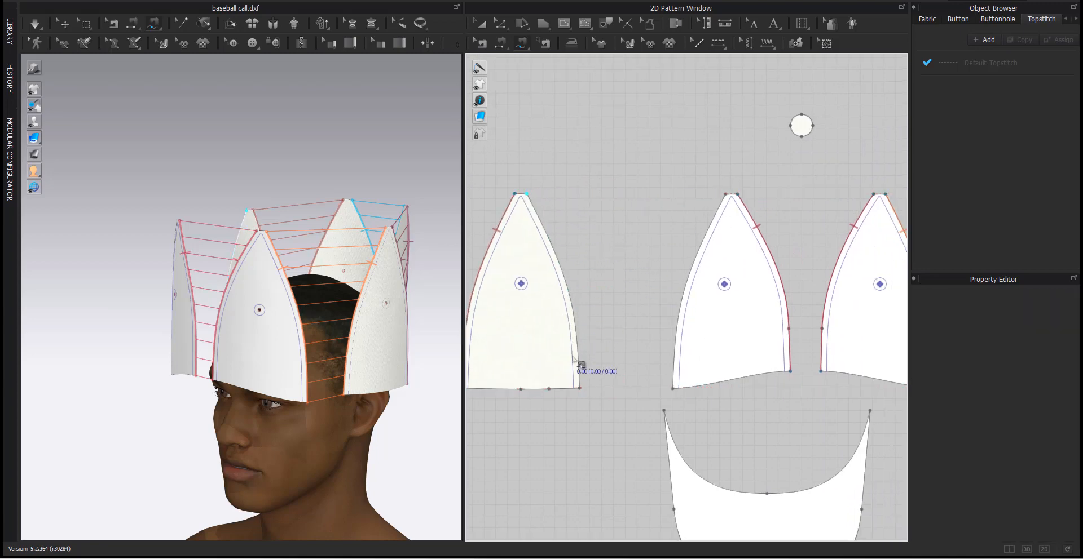
click(580, 396)
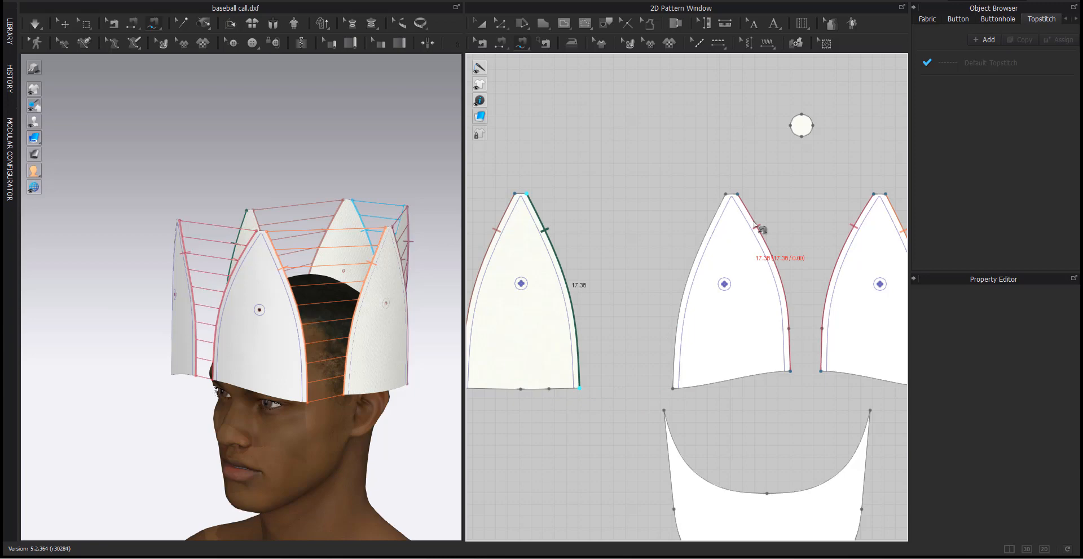
click(726, 194)
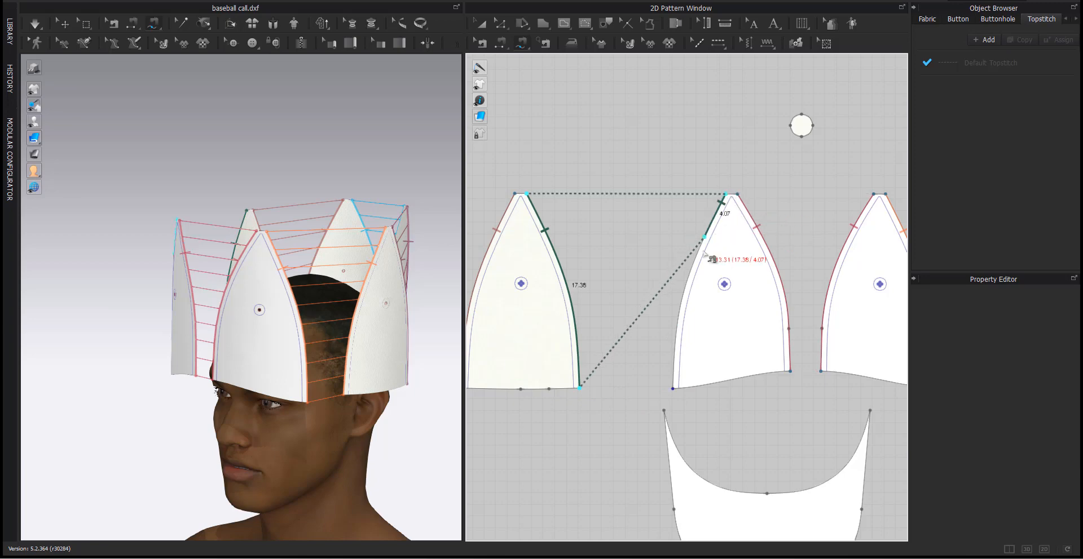
click(674, 388)
Select all six crown panels around the avatar's head and apply Strengthen to them.
right_drag(207, 304, 340, 286)
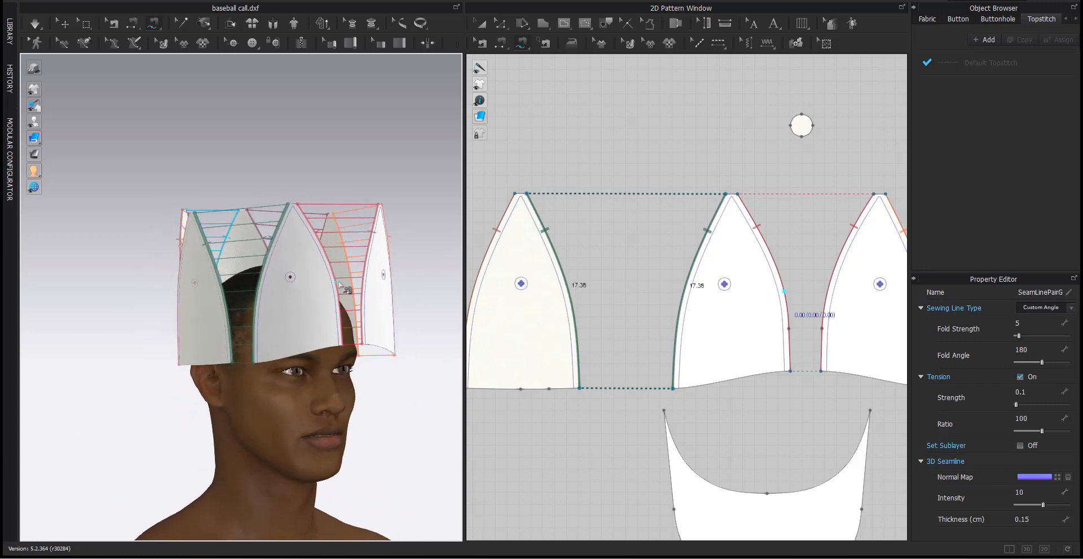
click(69, 28)
right_drag(327, 230, 346, 311)
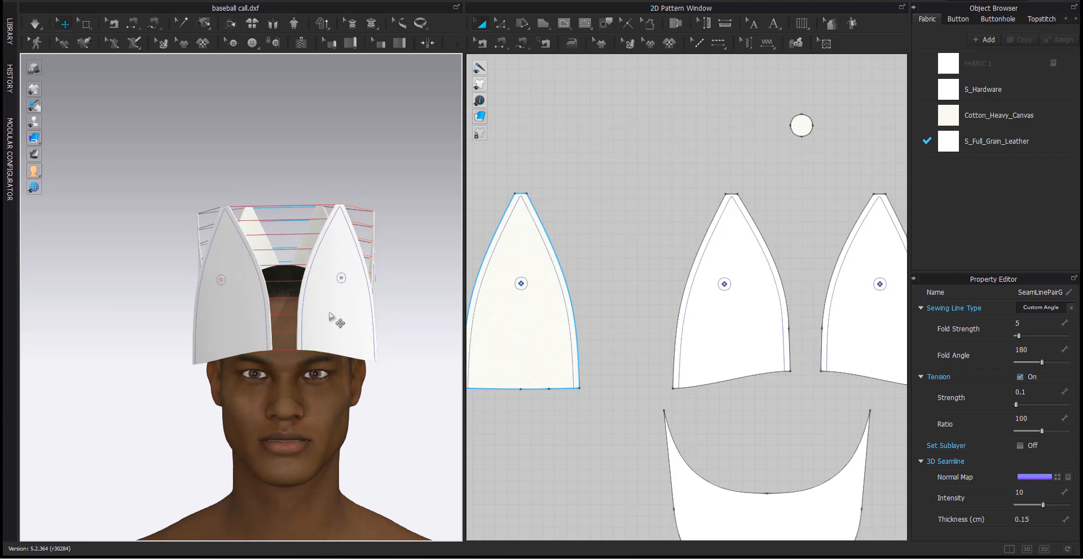
click(330, 314)
shift+click(246, 310)
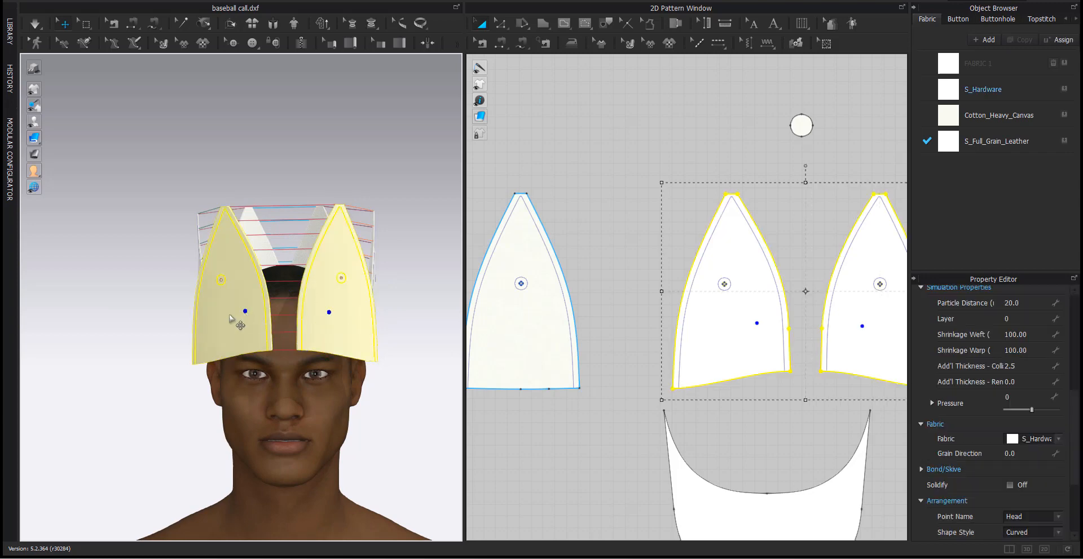
right_drag(224, 322, 246, 317)
shift+click(111, 308)
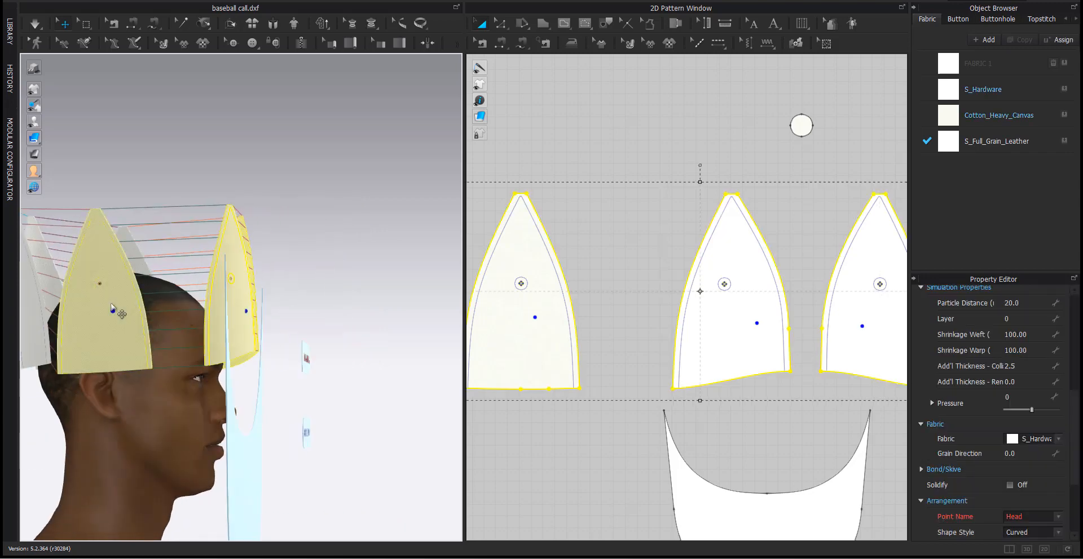
right_drag(112, 309, 142, 328)
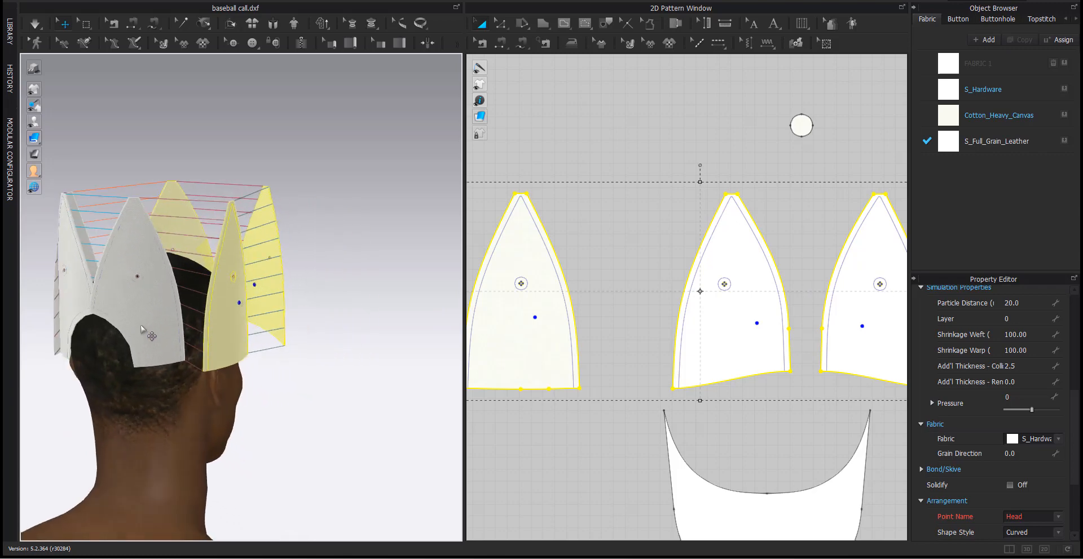
shift+click(141, 327)
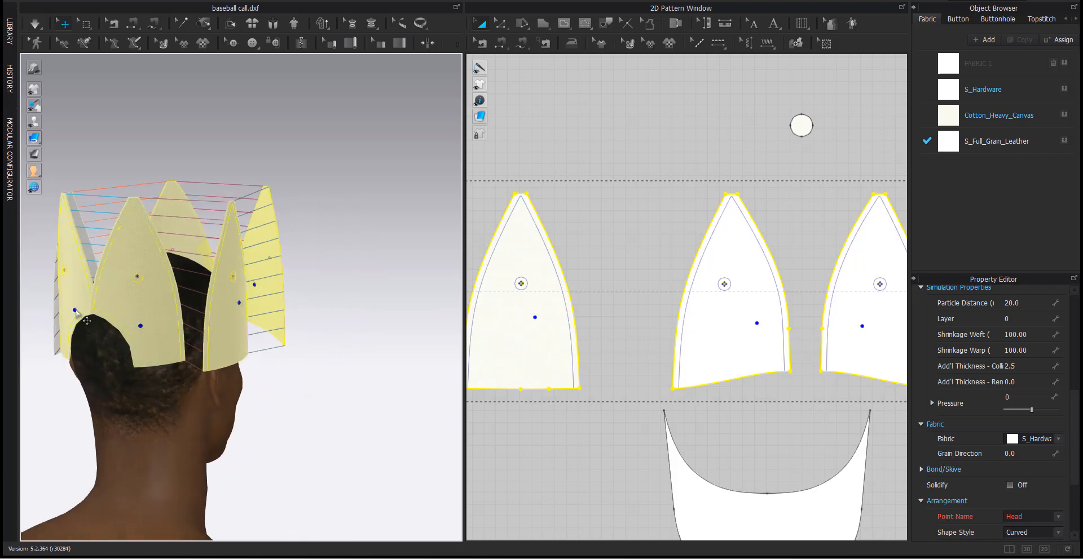
right_drag(77, 311, 203, 333)
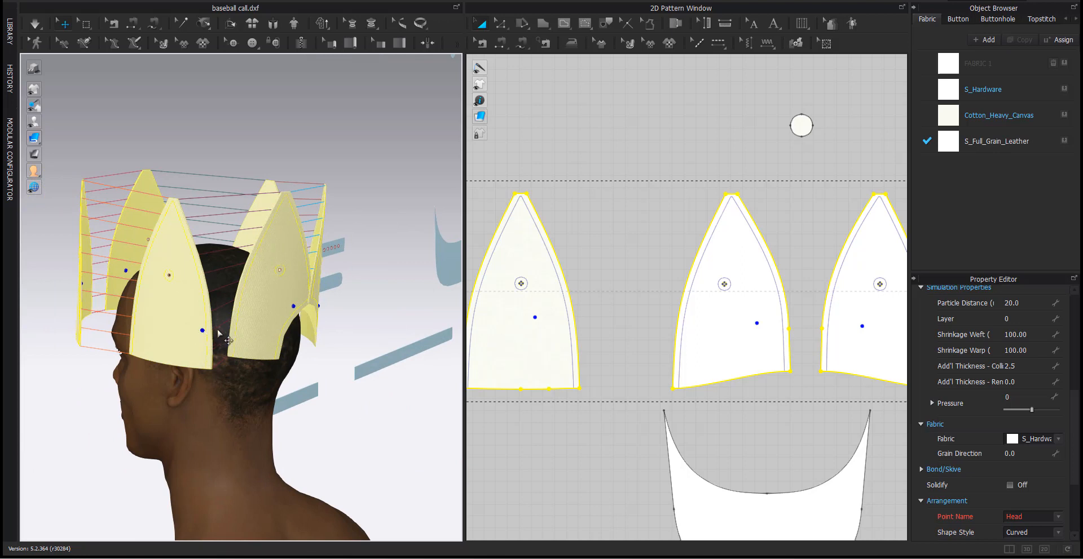
middle_drag(220, 333, 237, 347)
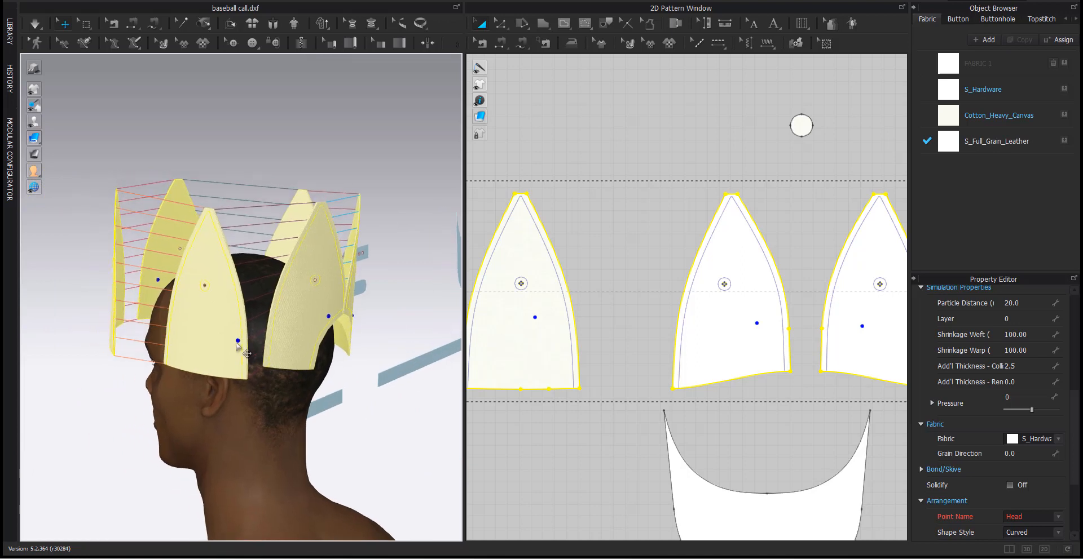
scroll(210, 317, up, 2)
right_click(208, 326)
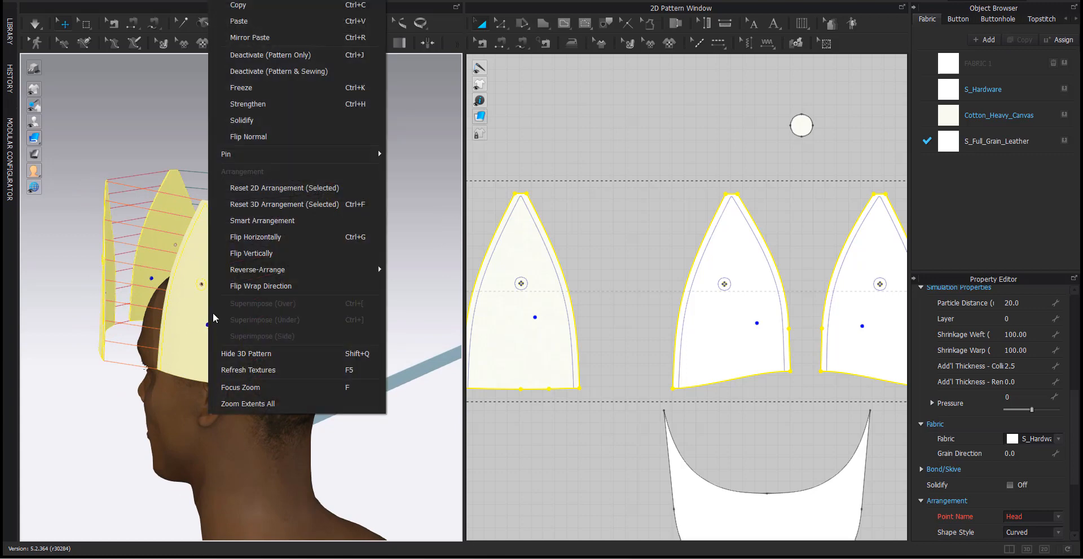
click(258, 107)
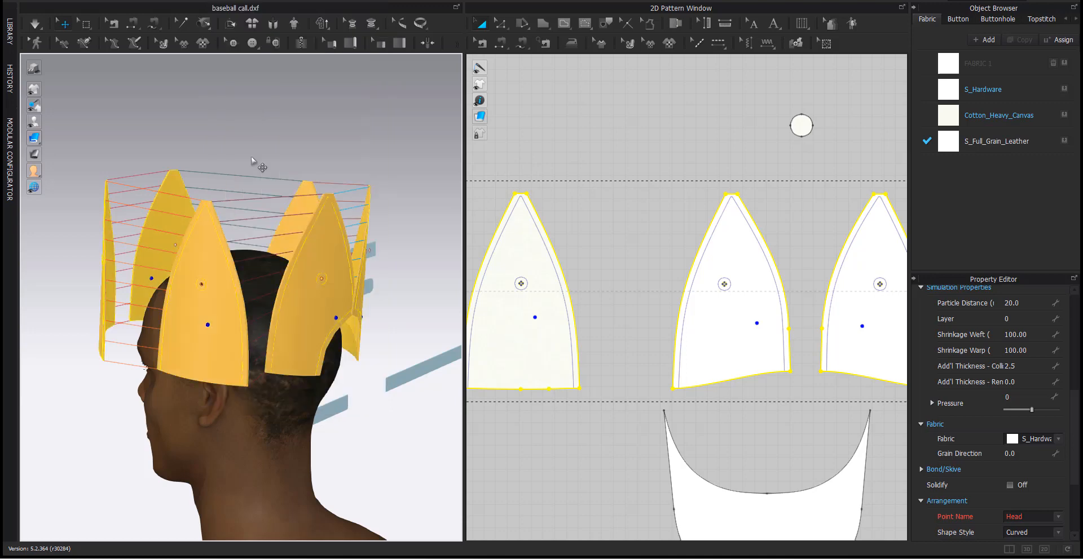
Clear the panel selection and run the simulation to drape the sewn crown onto the avatar's head.
click(272, 187)
scroll(253, 393, up, 2)
mouse_move(254, 393)
right_down()
mouse_move(228, 404)
mouse_move(539, 395)
mouse_move(353, 395)
mouse_move(363, 404)
mouse_move(246, 392)
right_up()
key(space)
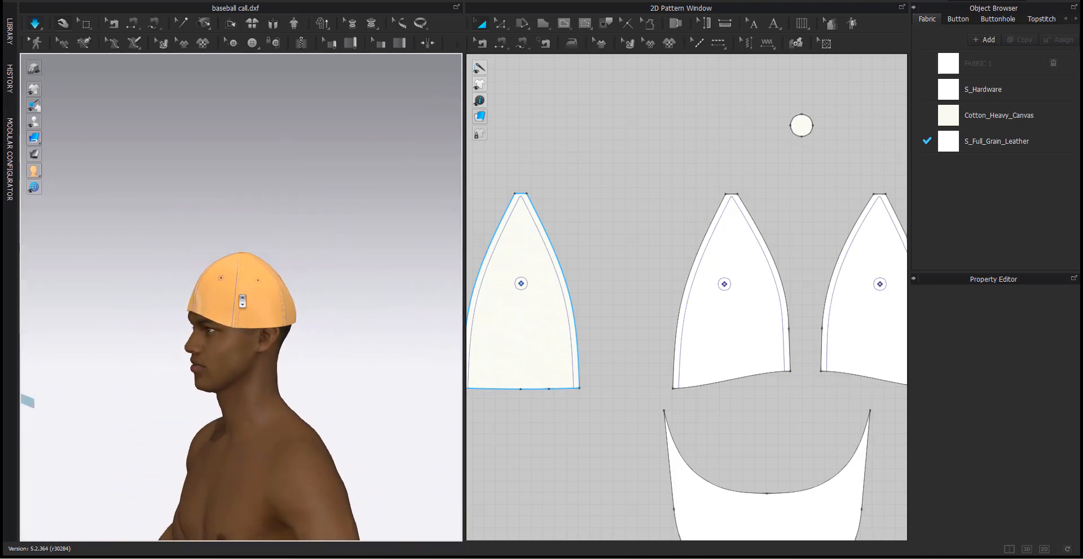
Examine the fit of the simulated crown from the front and the back of the head, checking individual front and side panels.
scroll(243, 276, up, 5)
right_drag(270, 345, 411, 358)
click(250, 273)
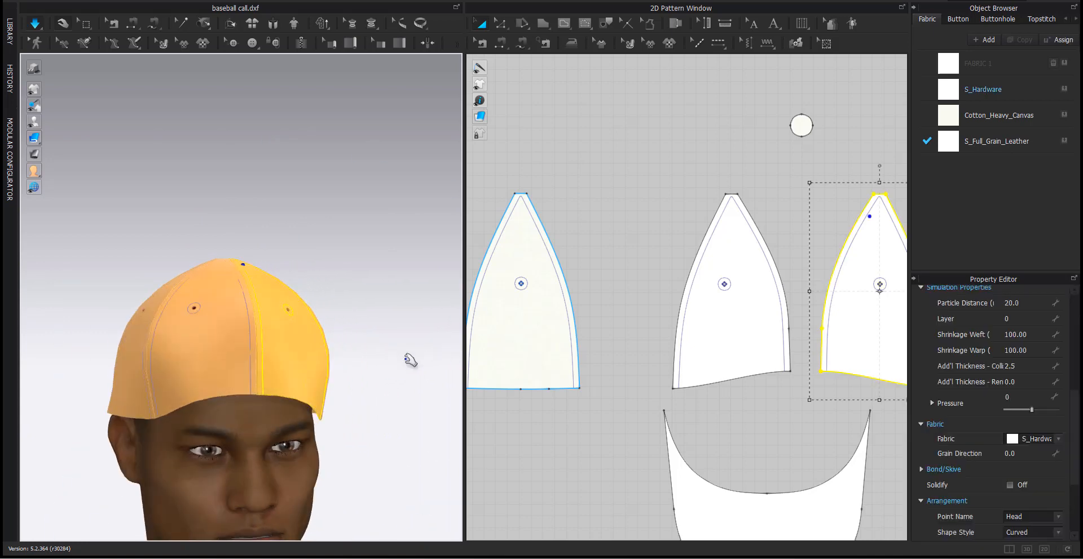
right_drag(254, 291, 270, 276)
click(253, 273)
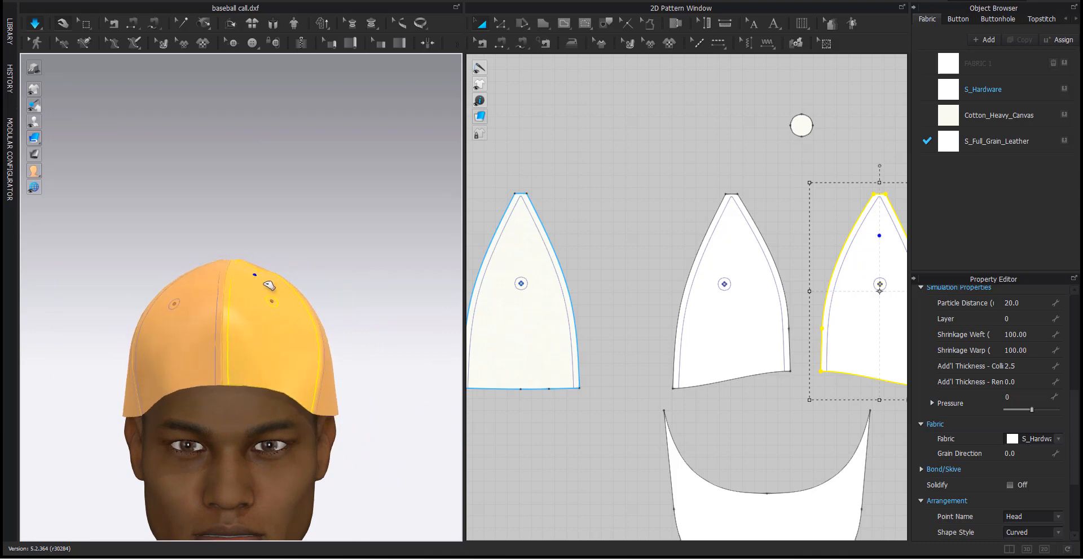
right_drag(286, 323, 331, 382)
click(333, 374)
click(312, 374)
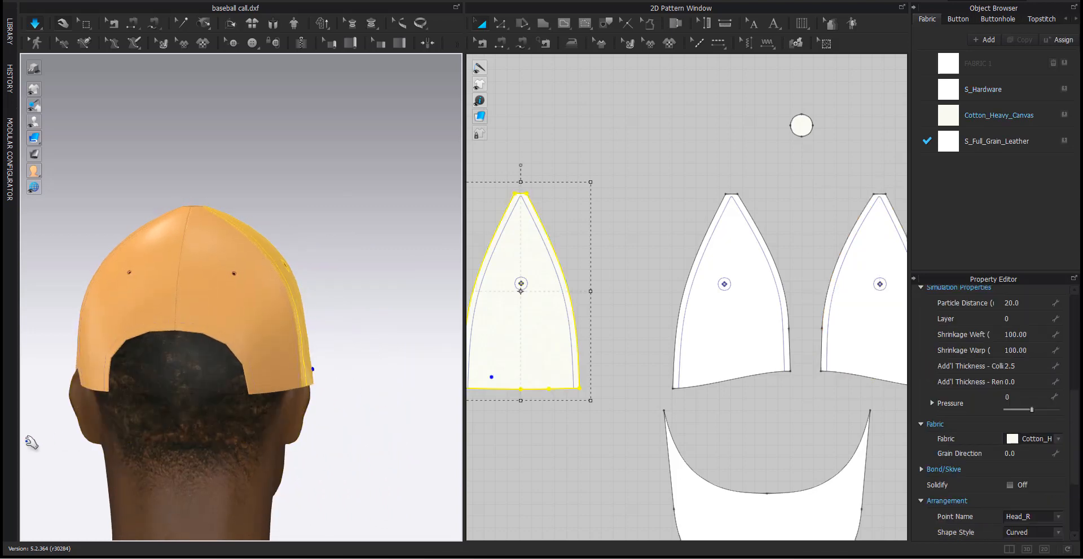
Pull the lower back corner of the Head_L side panel over the ear while the simulation runs, checking the cap's side fit.
drag(80, 361, 114, 396)
right_drag(117, 398, 177, 375)
click(185, 349)
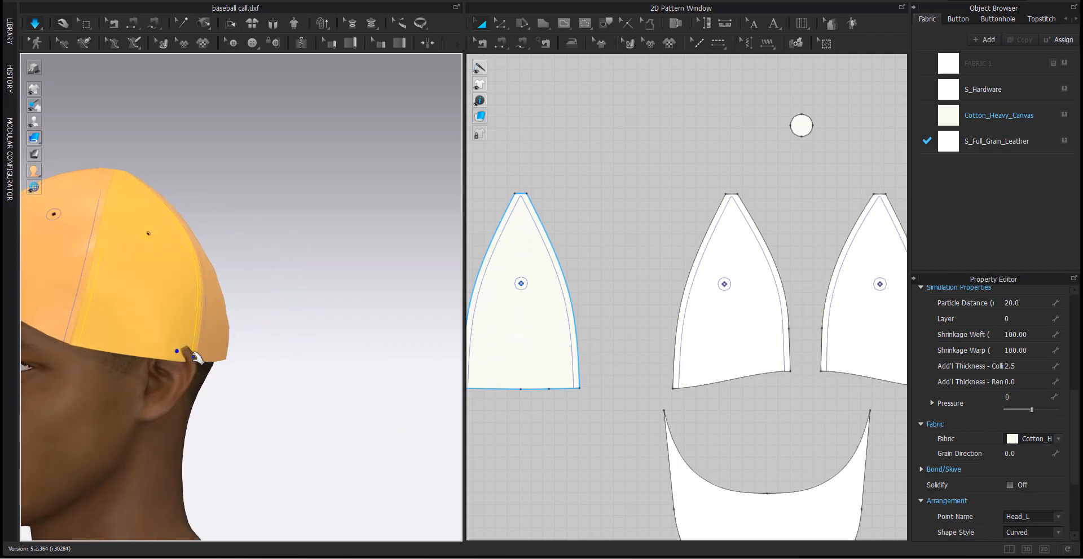
drag(194, 342, 206, 342)
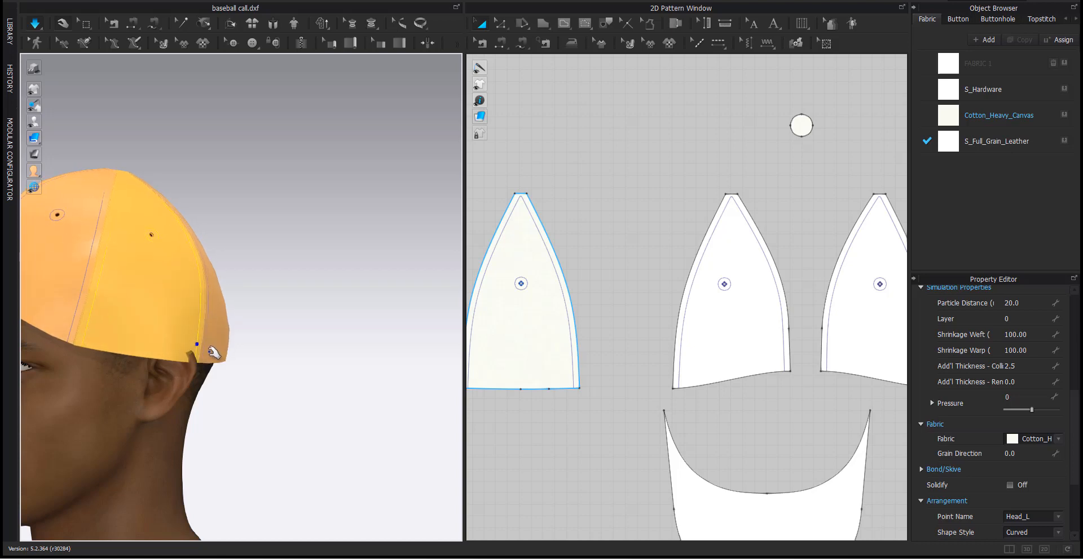
scroll(184, 387, down, 1)
scroll(208, 359, up, 4)
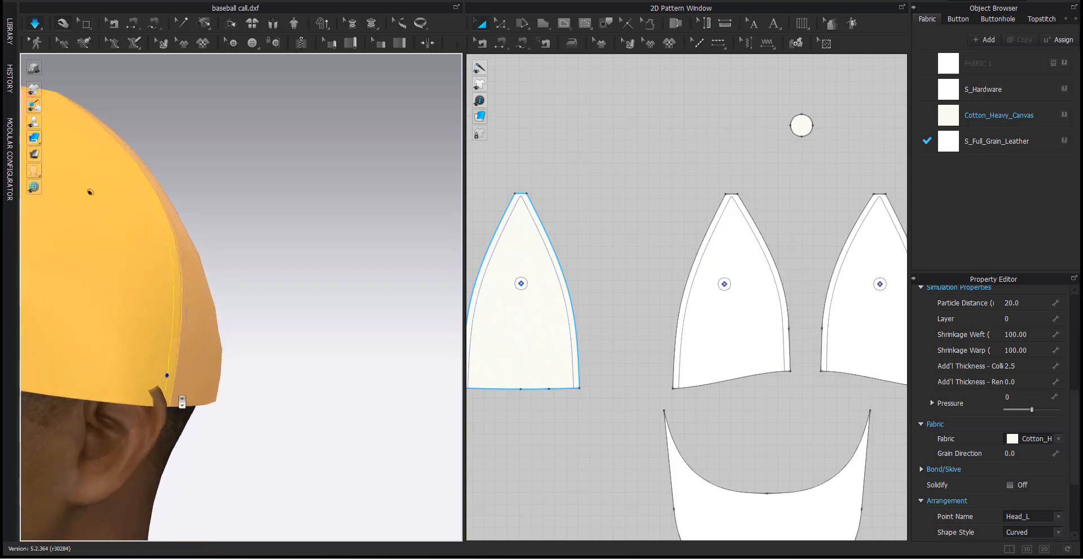
scroll(228, 345, up, 3)
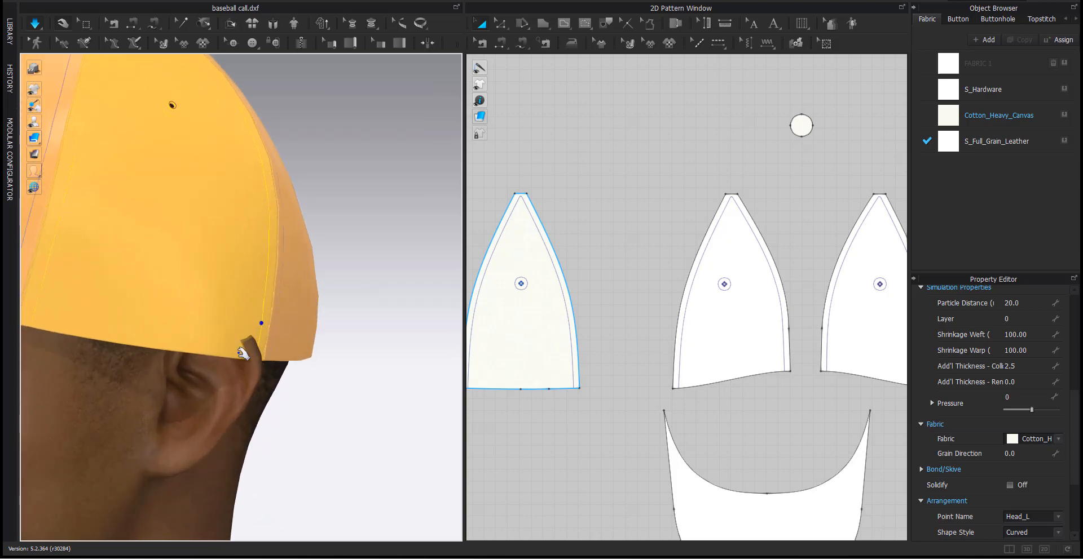
drag(248, 354, 280, 338)
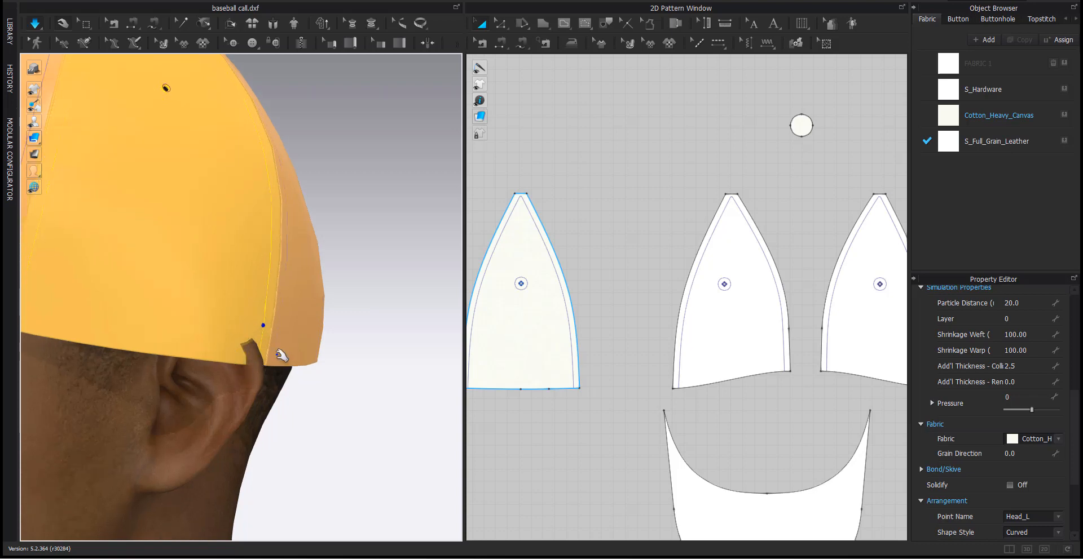
scroll(244, 355, down, 2)
scroll(246, 356, down, 4)
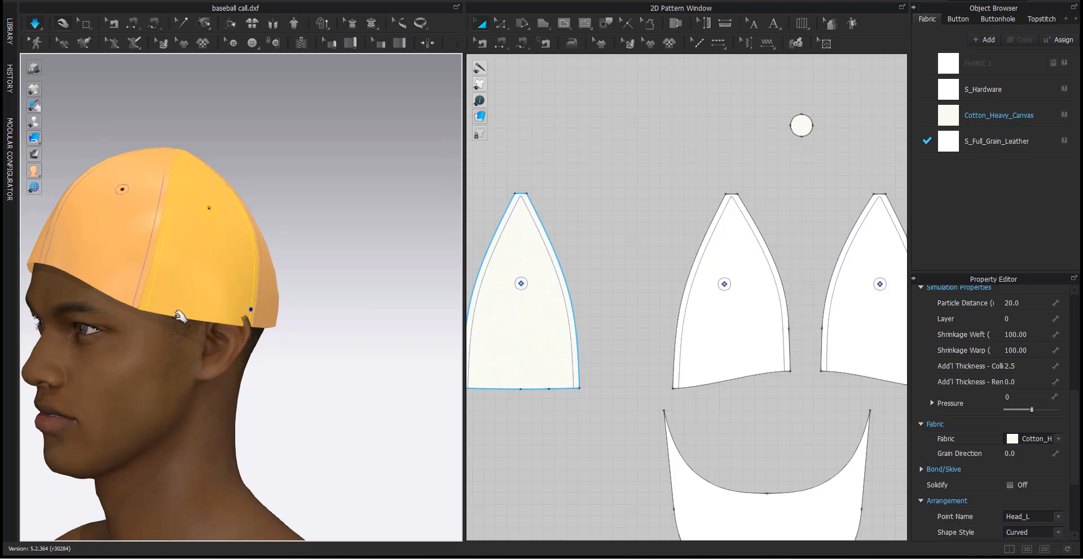
right_drag(179, 316, 230, 336)
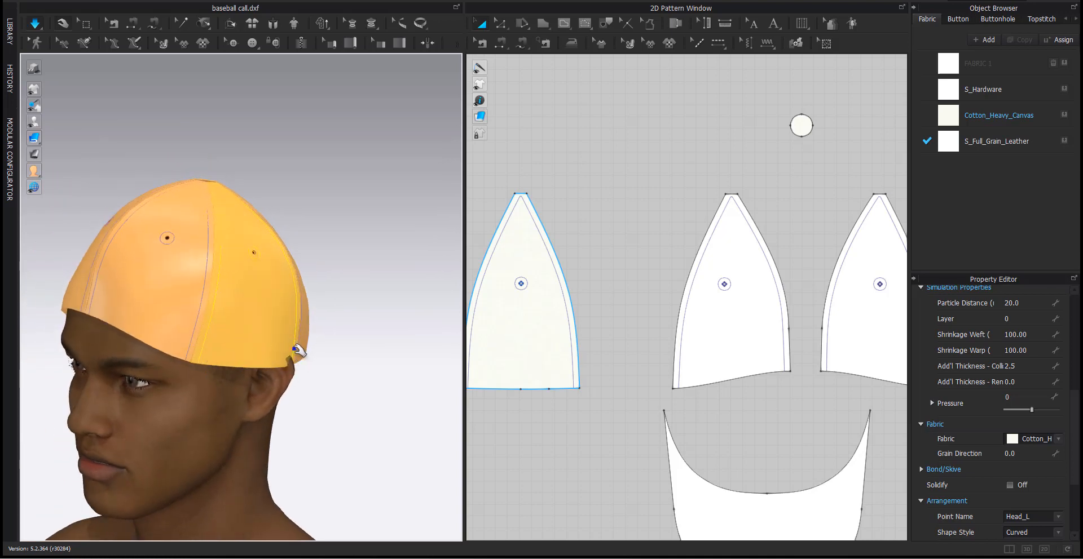
scroll(296, 350, up, 3)
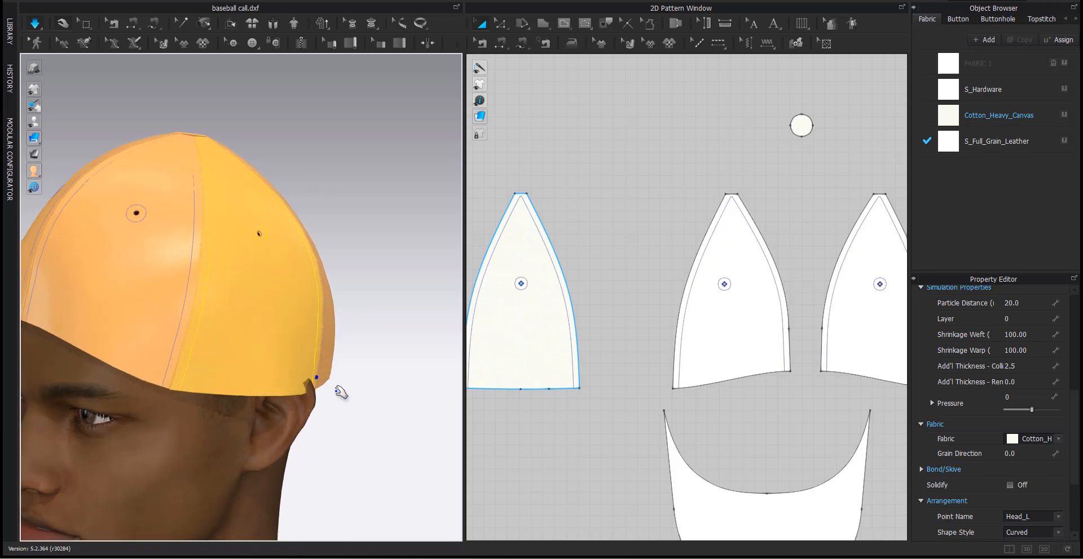
Select all six crown panels and set their particle distance to 10.
scroll(654, 371, down, 2)
scroll(653, 371, down, 3)
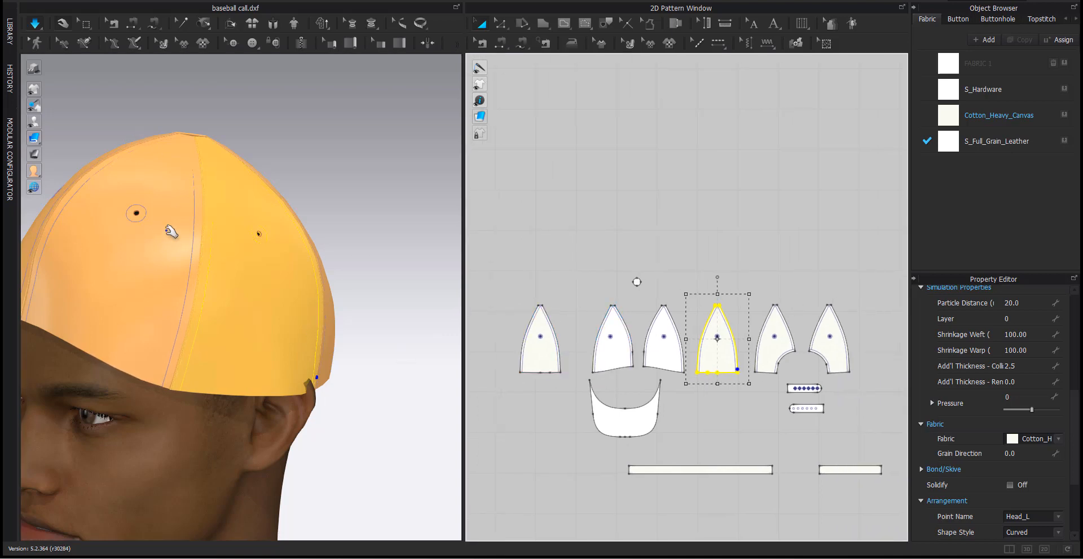
shift+click(528, 362)
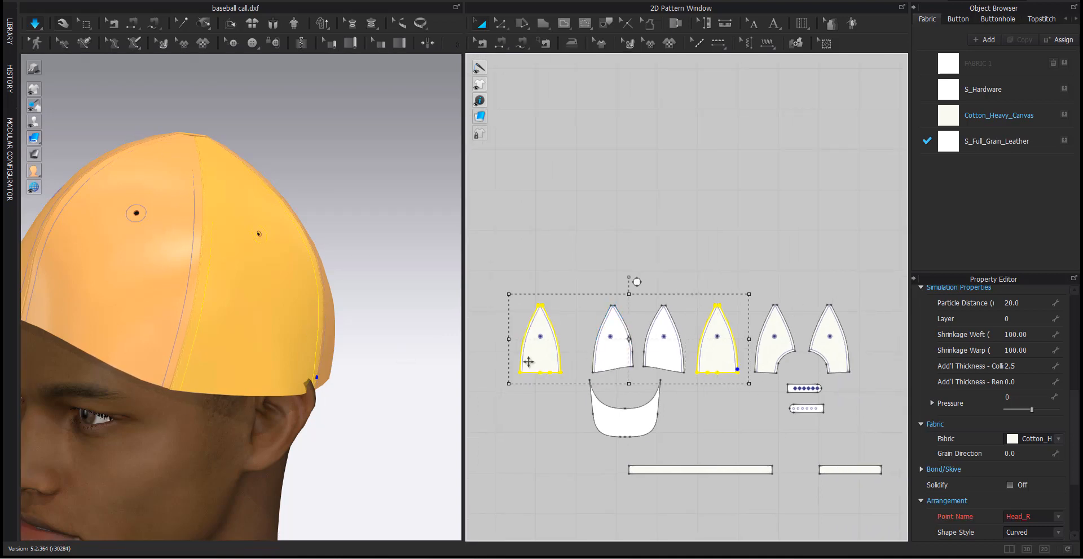
shift+click(615, 348)
shift+click(657, 356)
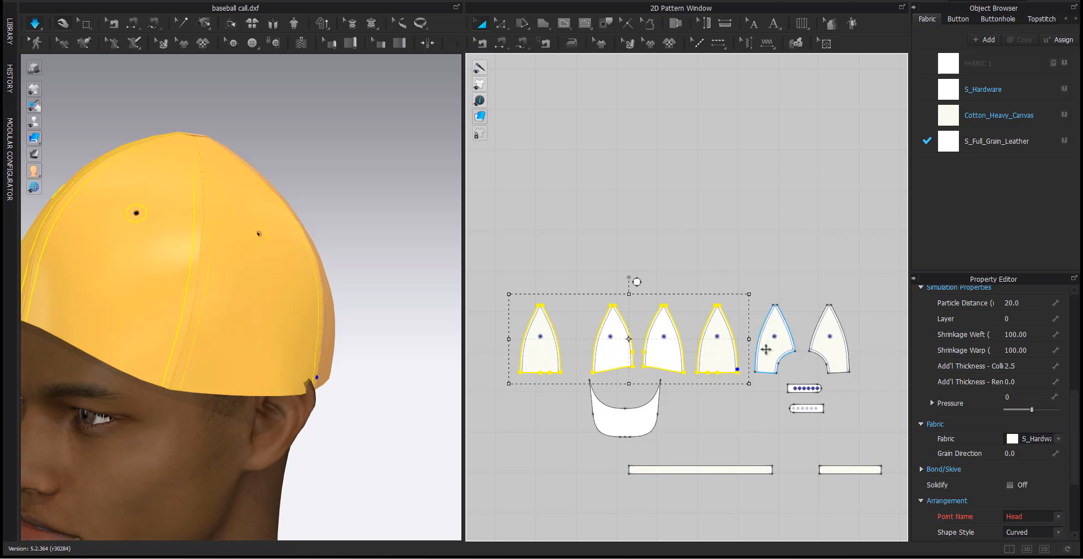
shift+click(765, 348)
shift+click(820, 353)
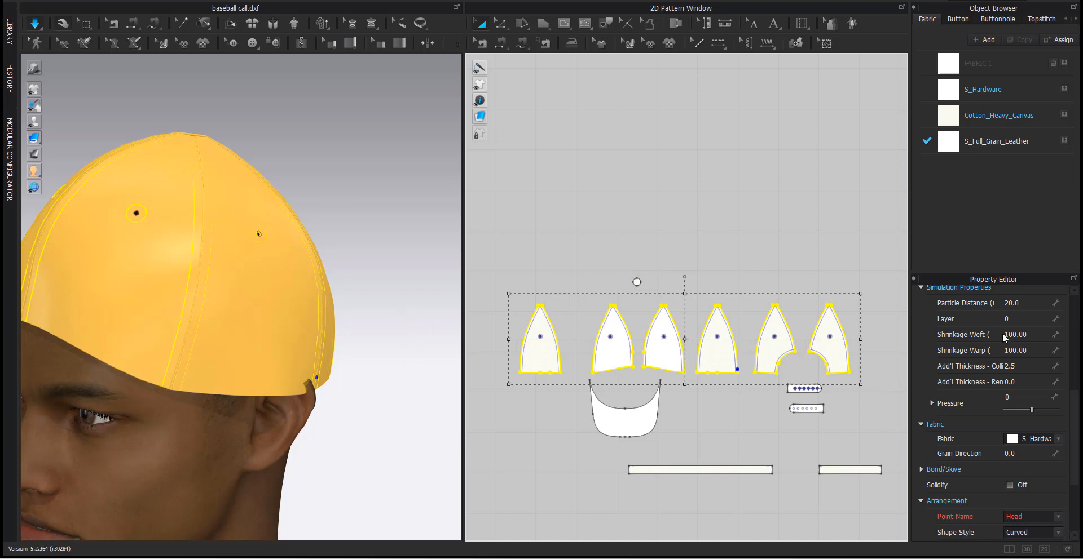
click(1020, 303)
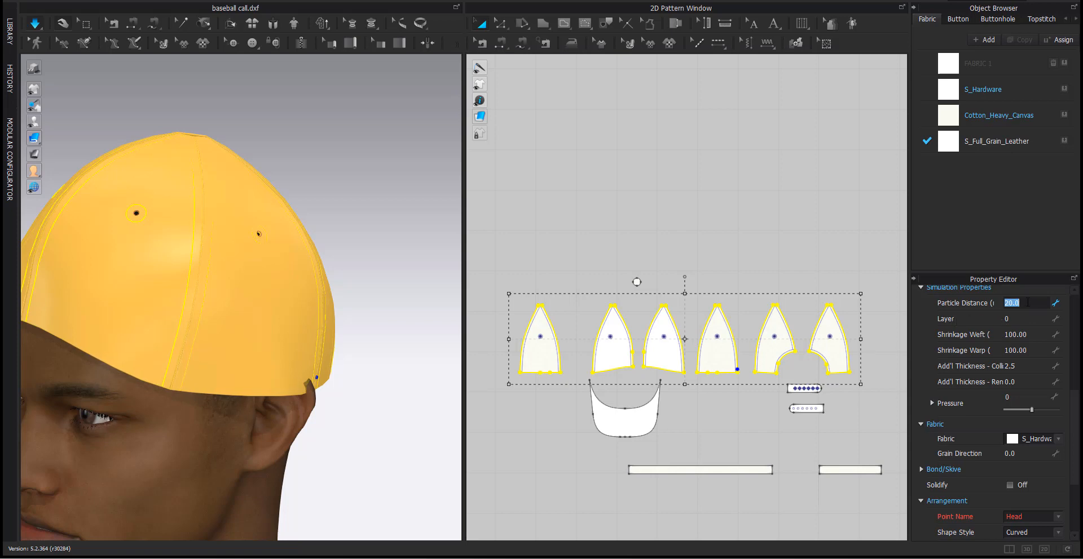
key(Return)
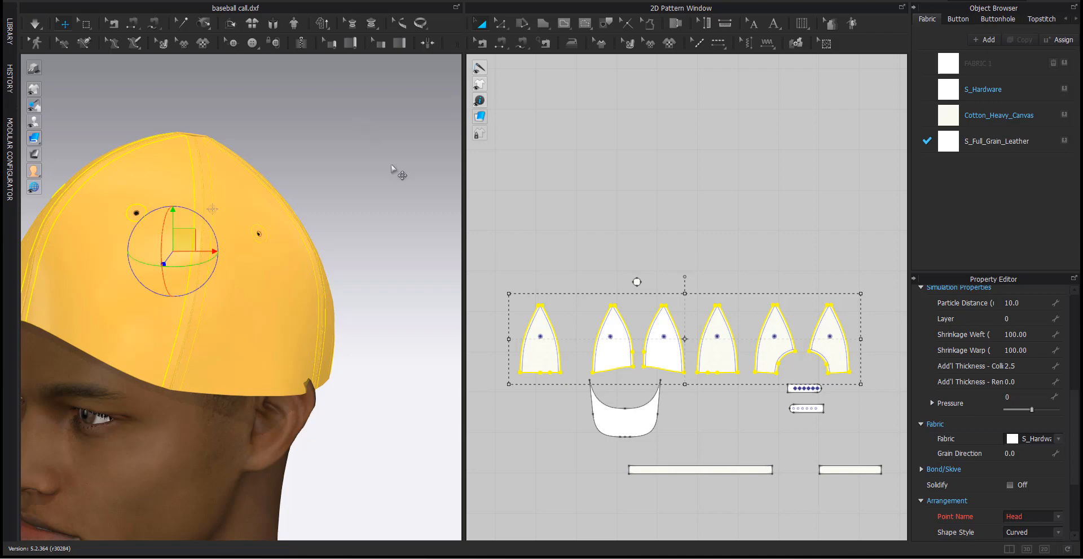
Run the simulation on the refined crown and pull the lower back corner of the Head_R side panel over the ear.
key(space)
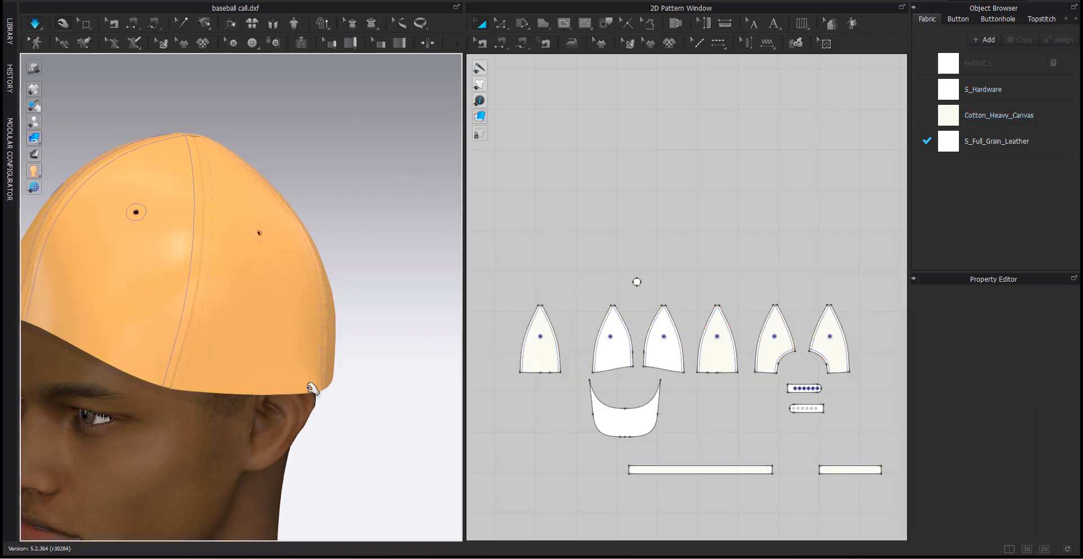
right_drag(323, 368, 97, 307)
click(87, 282)
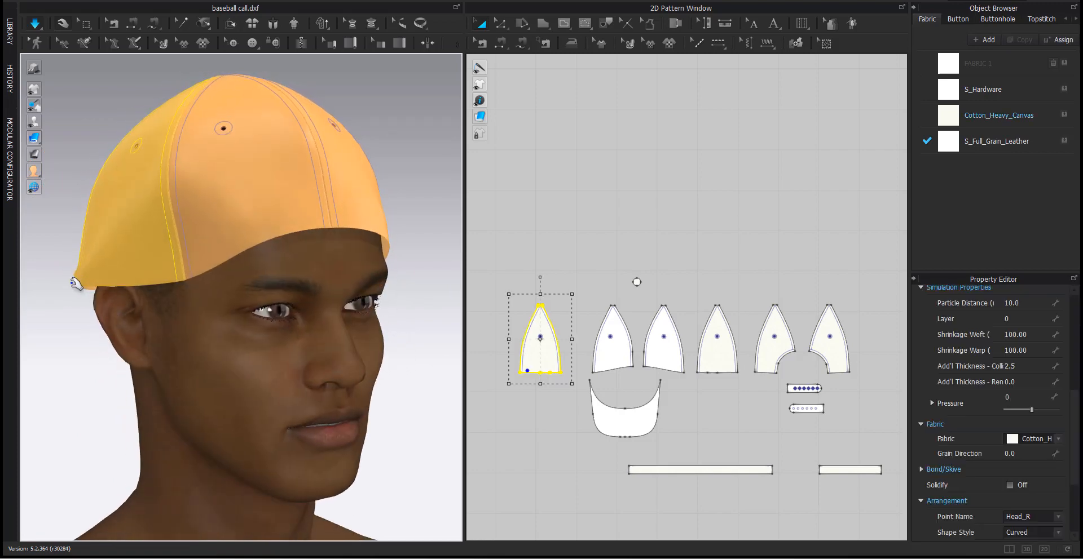
Examine the simulated crown's fit from the front and around the rear opening at the back of the head.
right_drag(147, 387, 345, 364)
scroll(350, 394, down, 2)
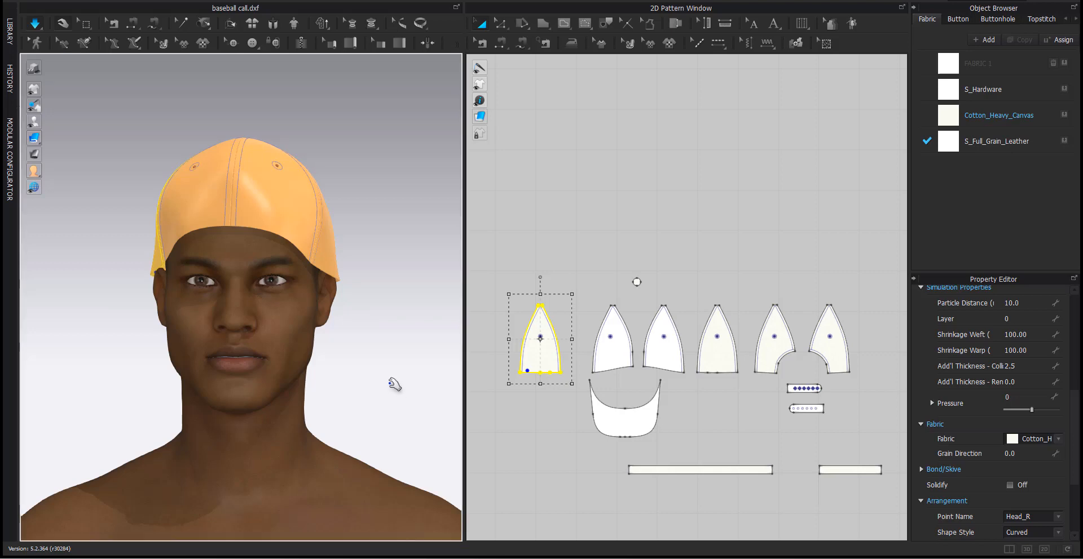
right_drag(391, 382, 163, 293)
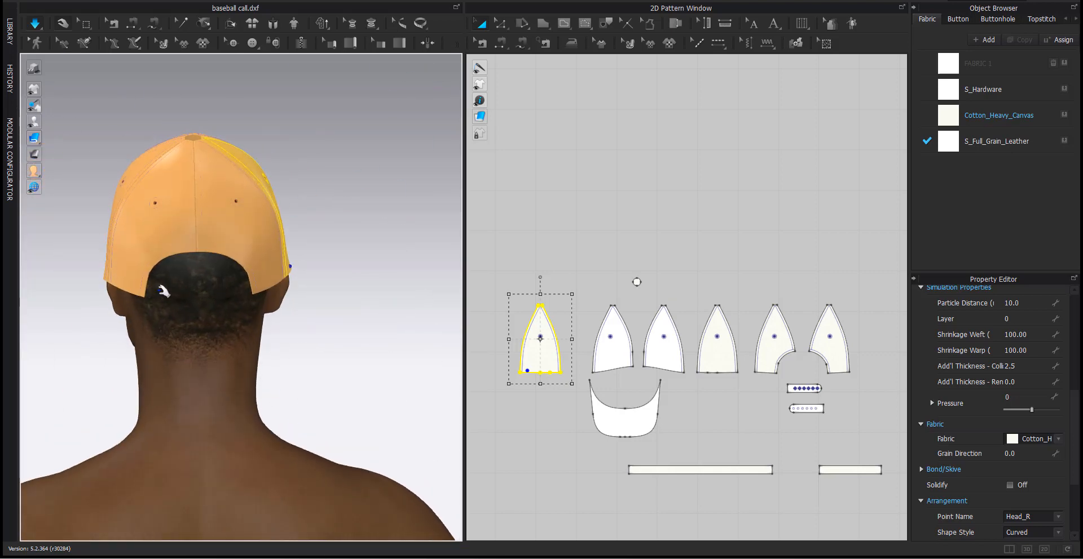
scroll(200, 337, up, 2)
scroll(213, 339, up, 2)
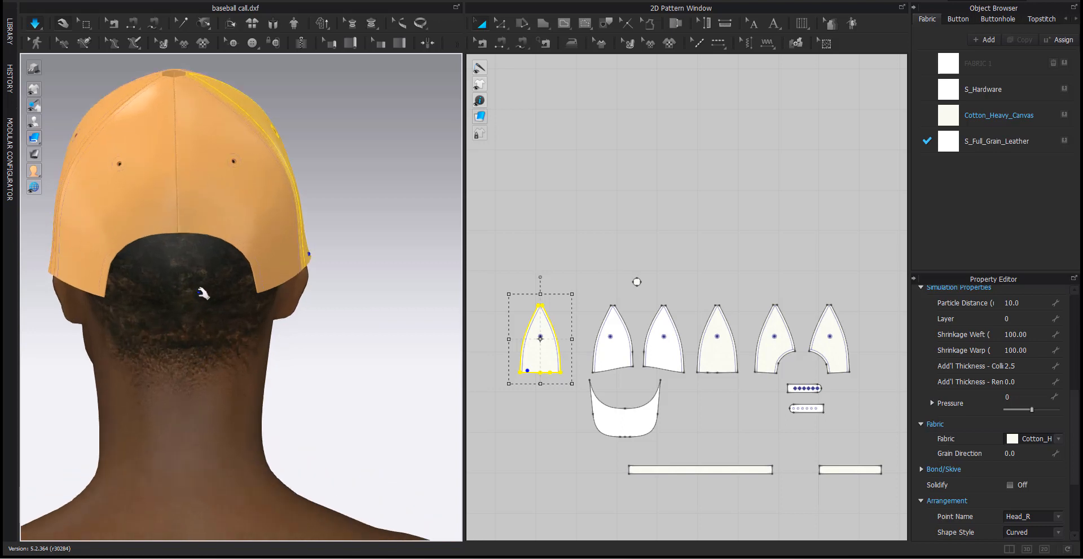
right_drag(362, 342, 341, 330)
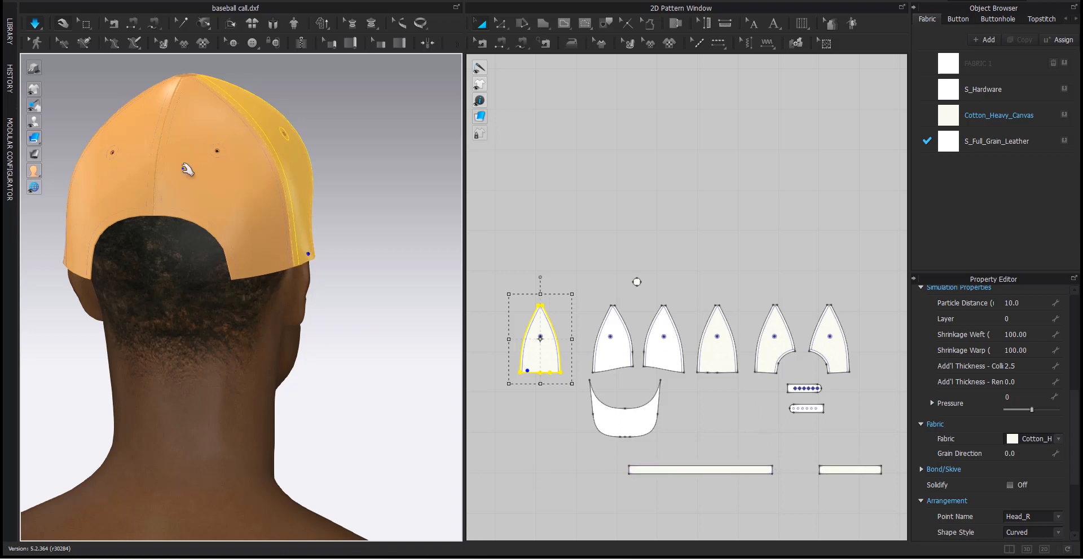
right_drag(185, 265, 218, 265)
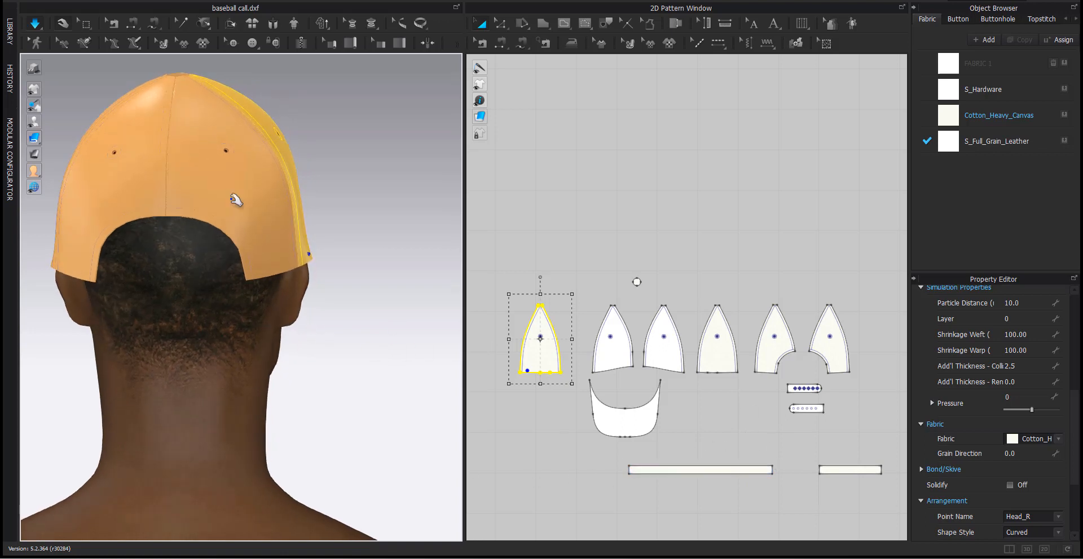
Stop the simulation and clear the pattern selection.
scroll(816, 389, up, 5)
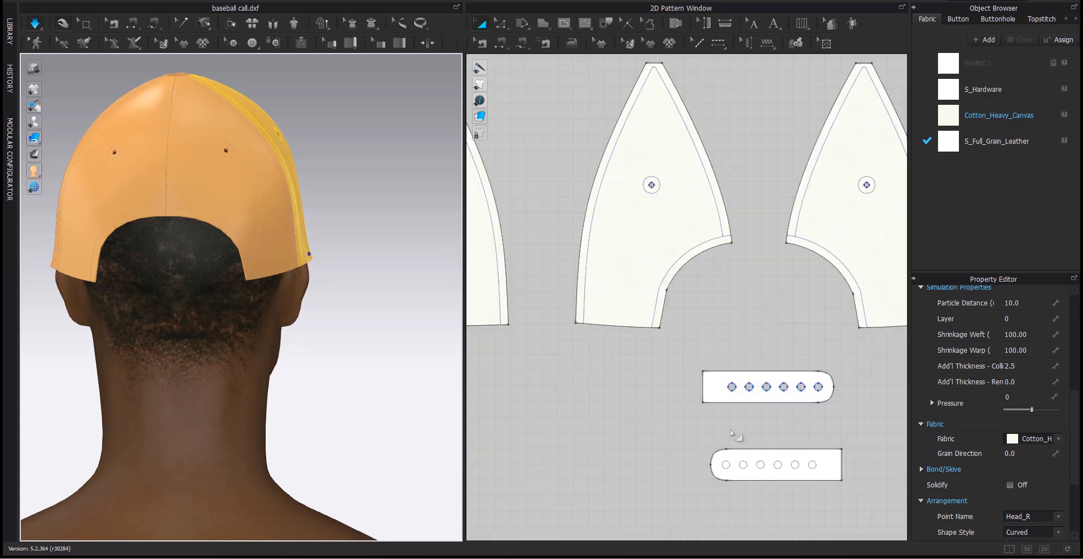
click(31, 25)
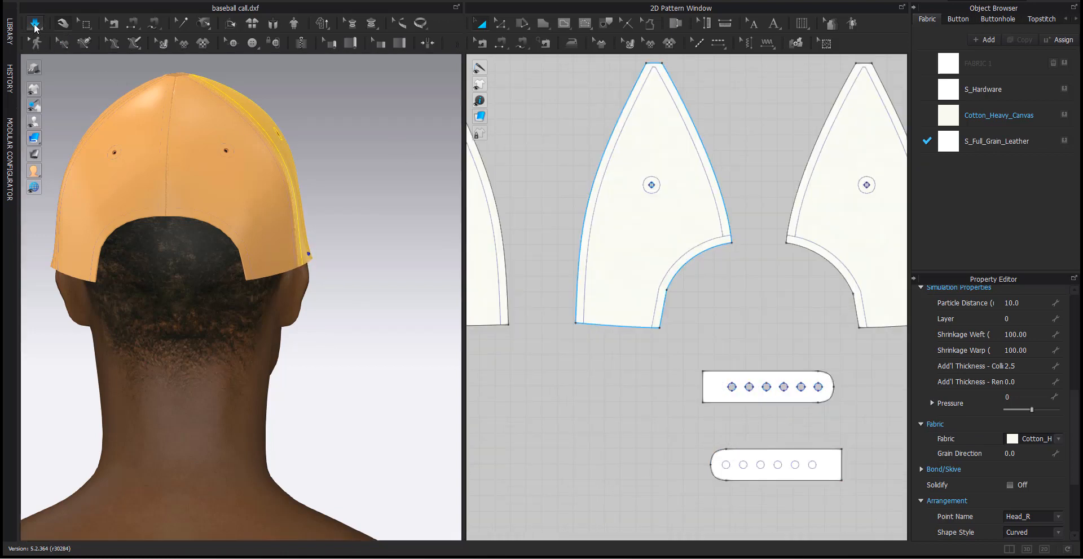
click(631, 383)
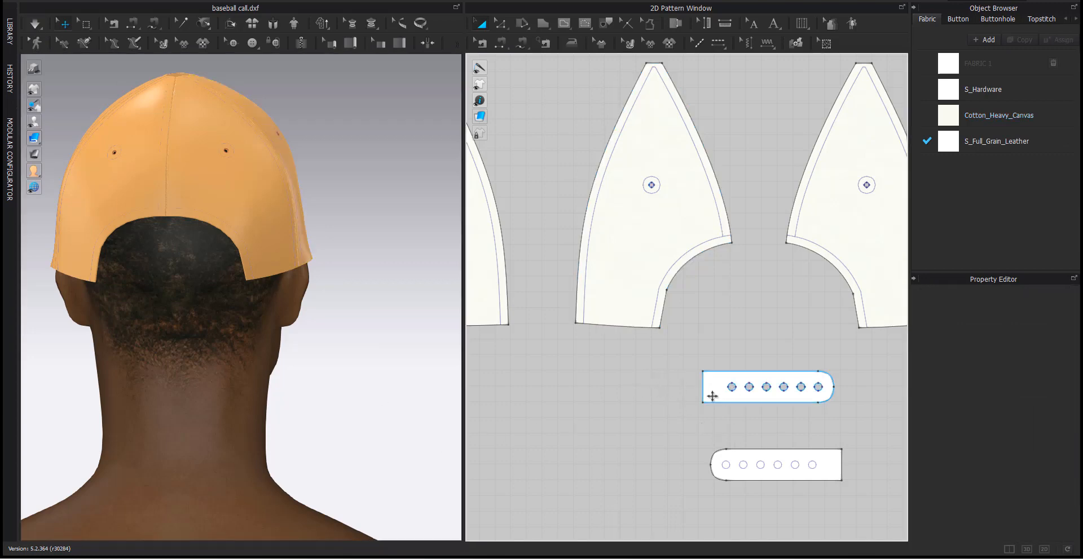
Free-sew the straight end of the lower strap to a matching 2.00 length of the right back panel's short inner edge.
right_drag(586, 87, 554, 73)
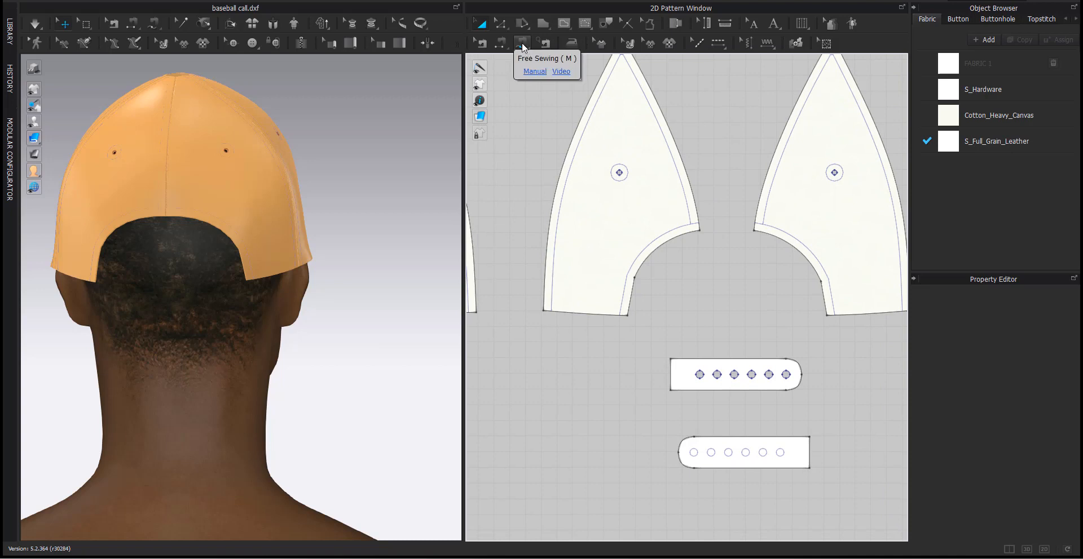
click(524, 47)
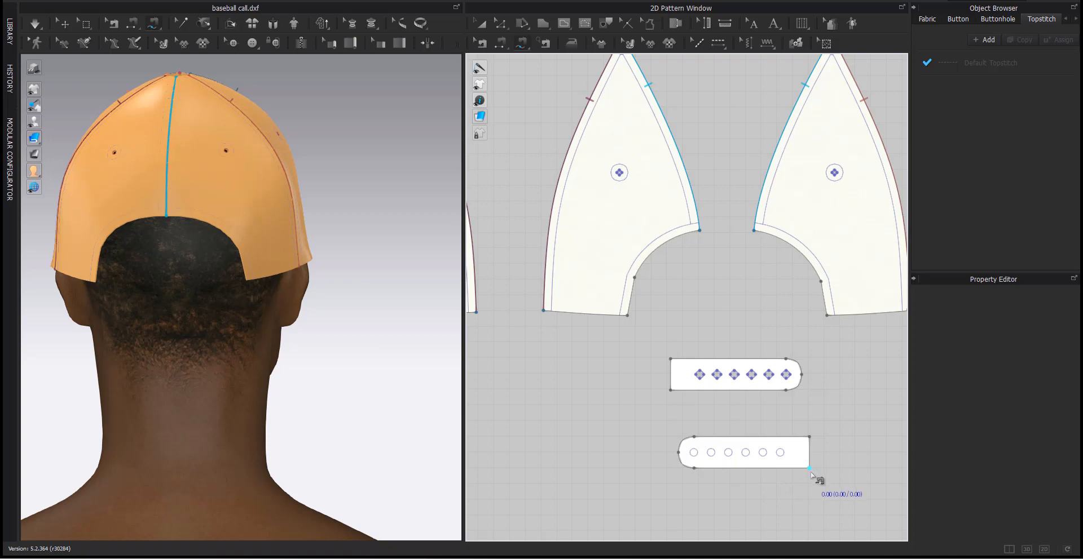
click(816, 441)
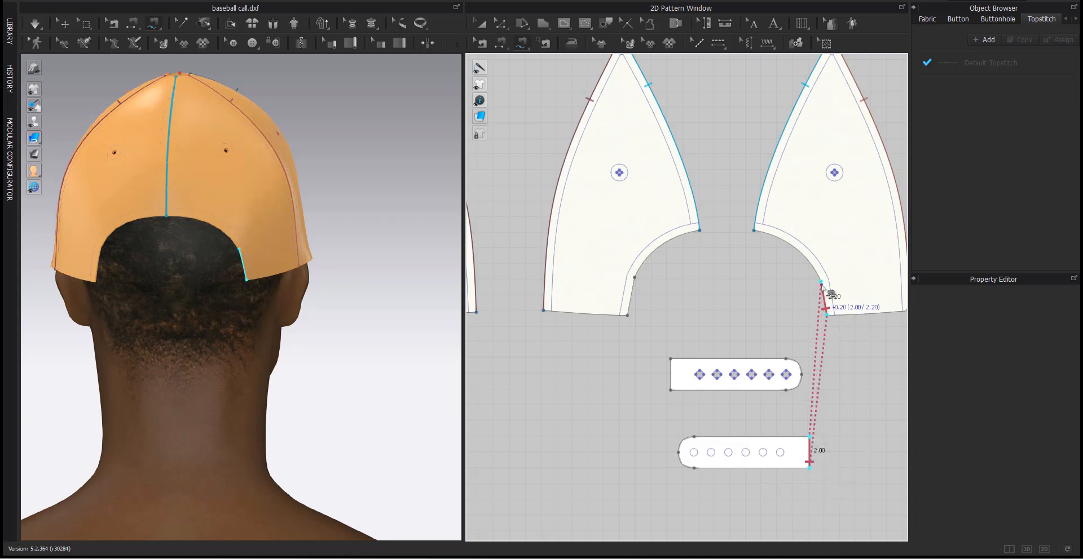
scroll(829, 295, up, 4)
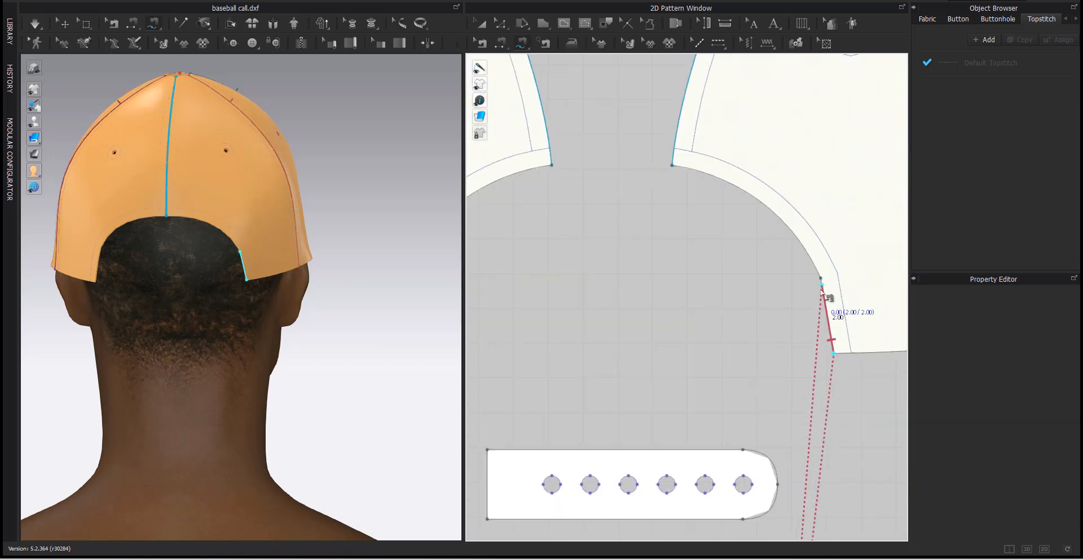
click(819, 370)
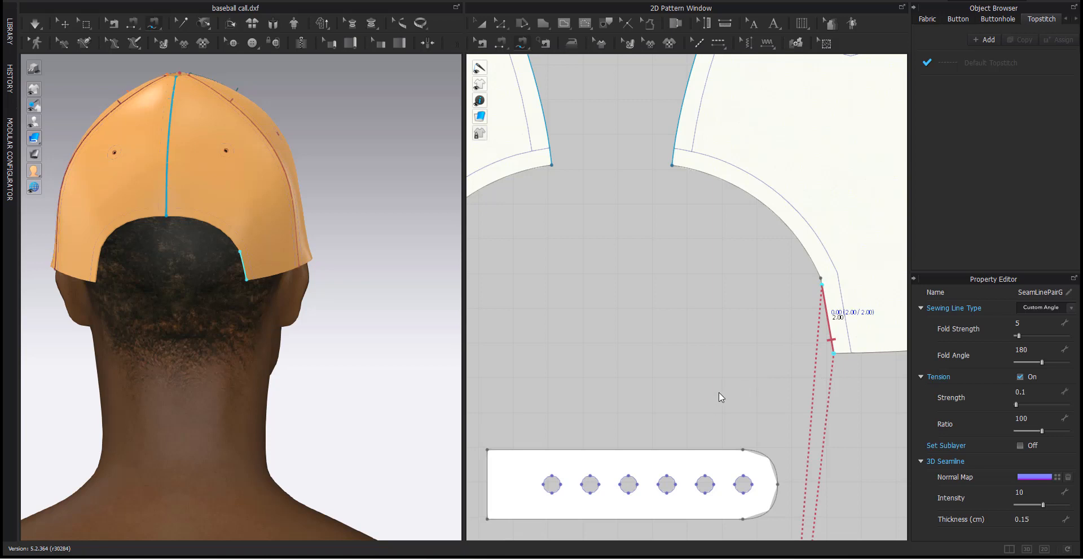
Free-sew the straight end of the upper strap to a matching 2.00 length of the left back panel's short inner edge.
scroll(723, 416, down, 5)
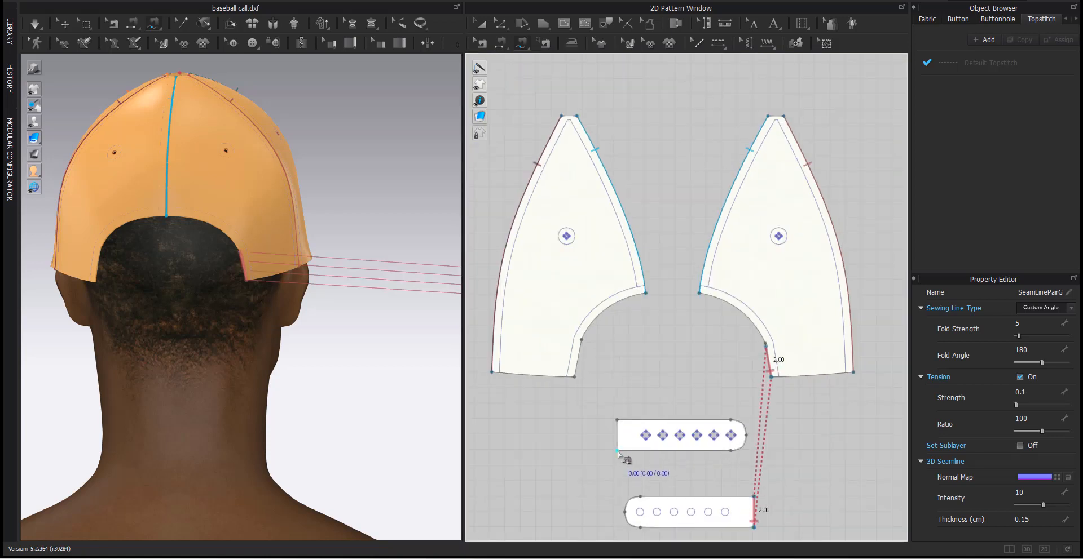
click(618, 451)
click(617, 421)
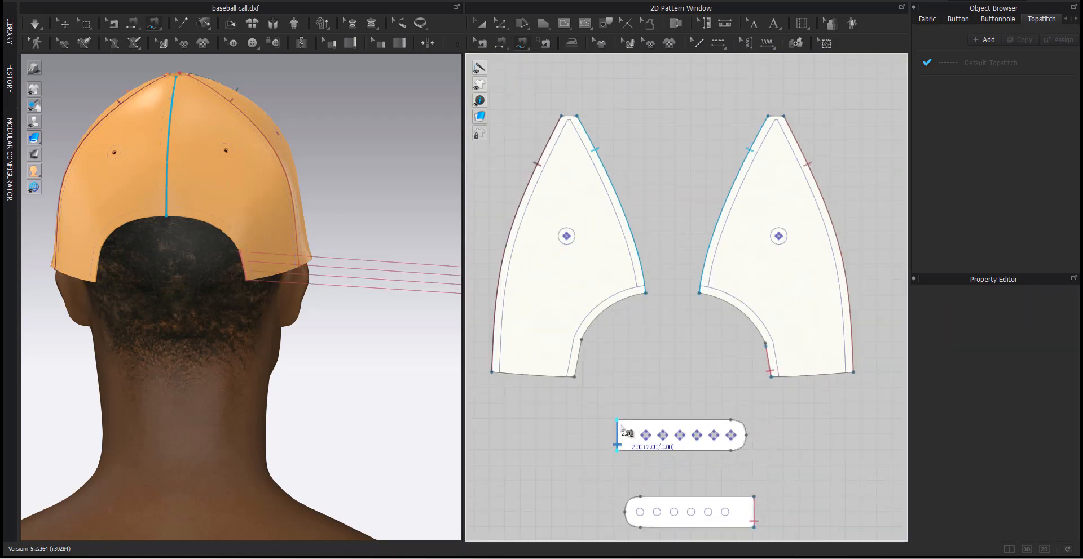
click(574, 377)
click(580, 347)
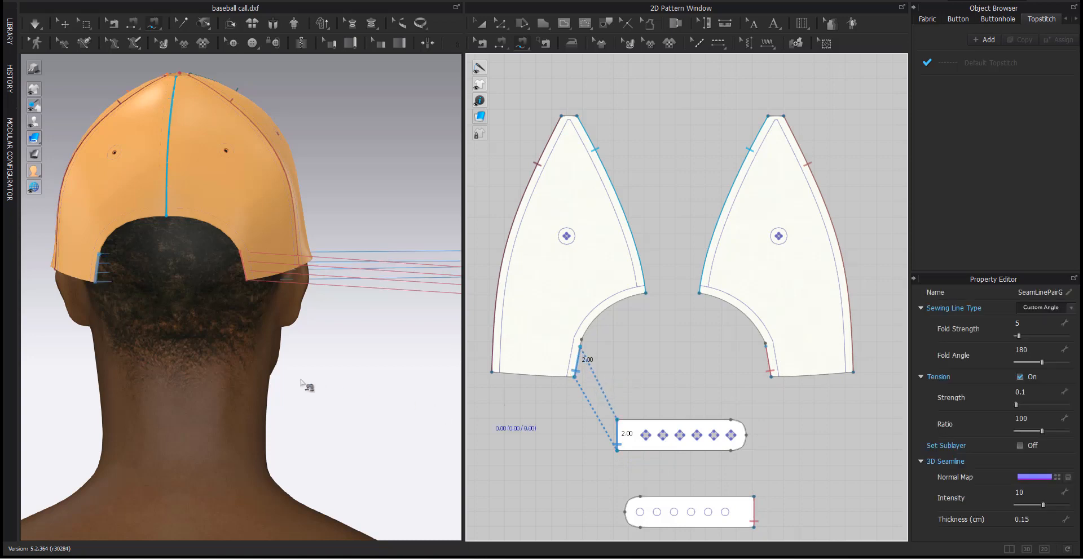
Unfreeze the two rear strap patterns floating beside the avatar's head.
scroll(361, 453, down, 8)
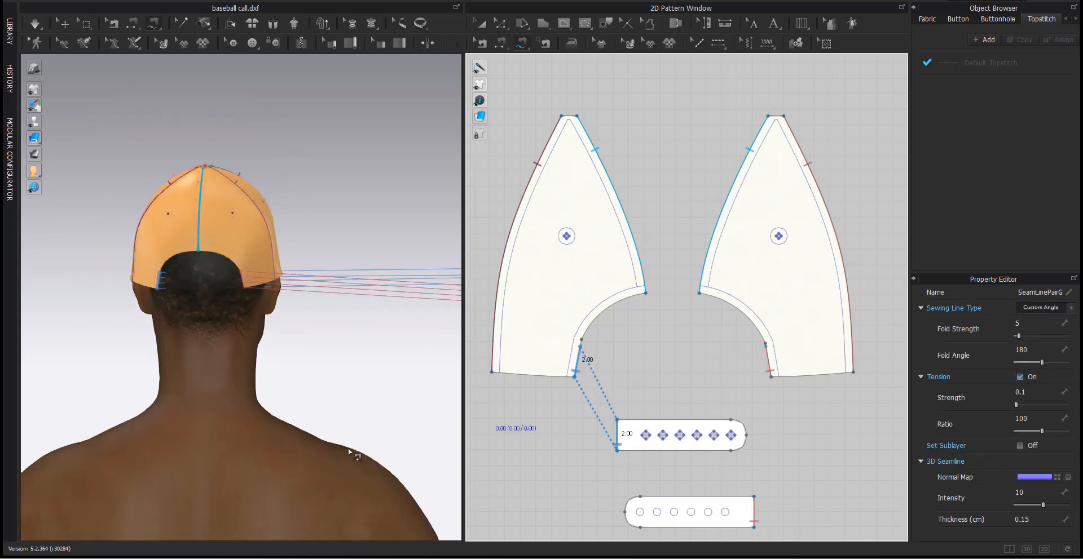
middle_drag(222, 409, 224, 414)
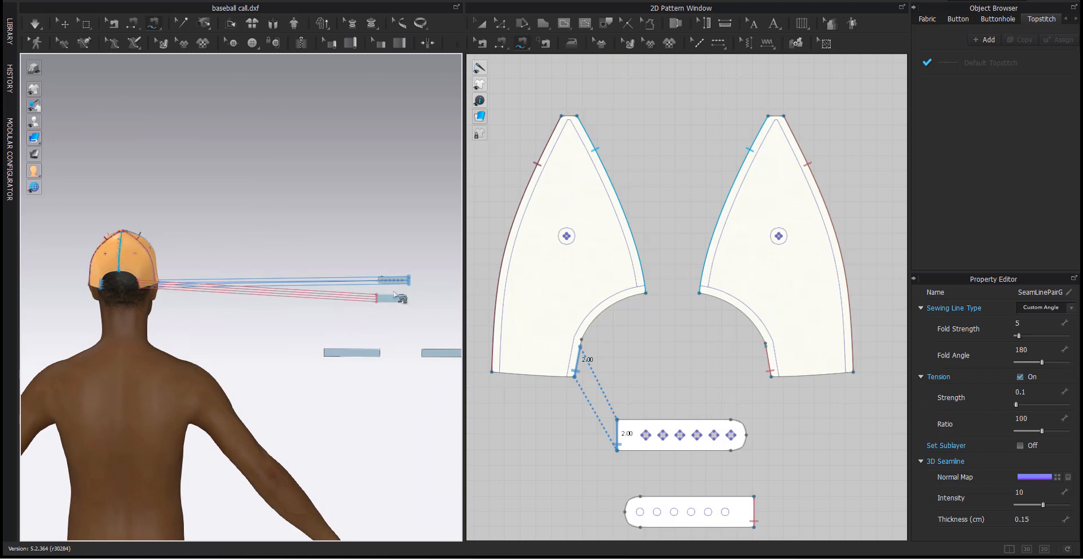
middle_drag(394, 294, 382, 294)
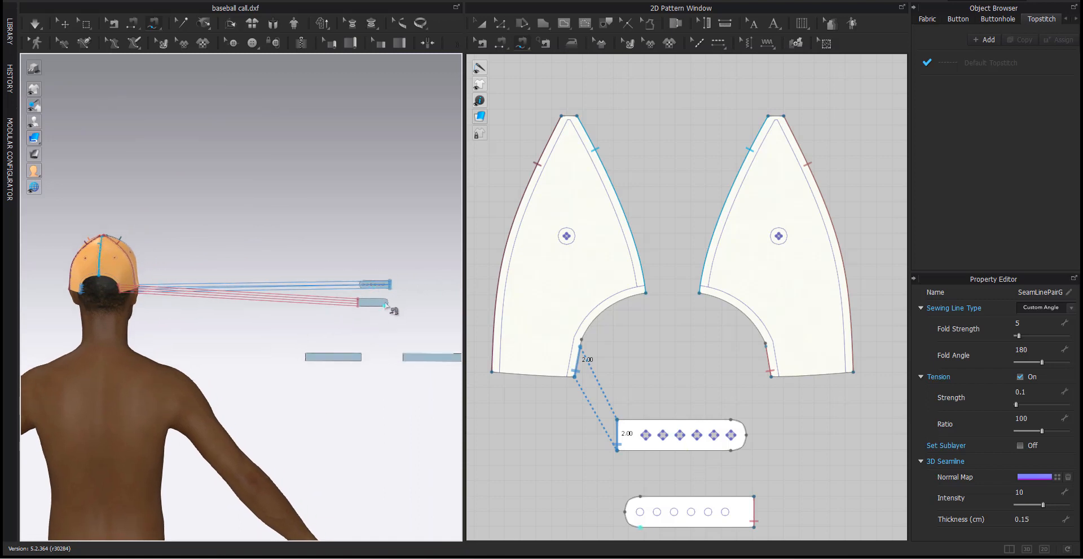
click(64, 24)
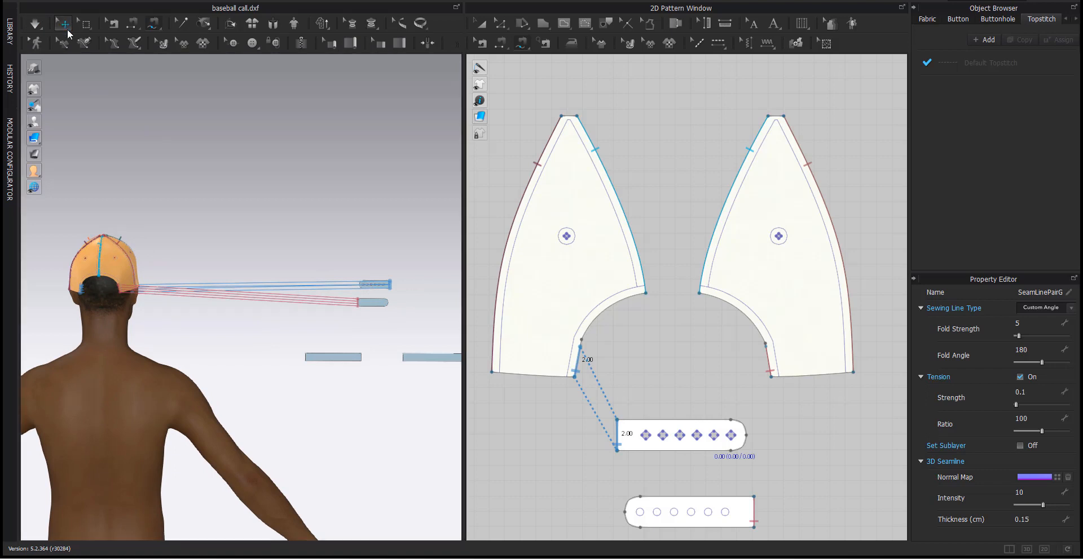
click(387, 309)
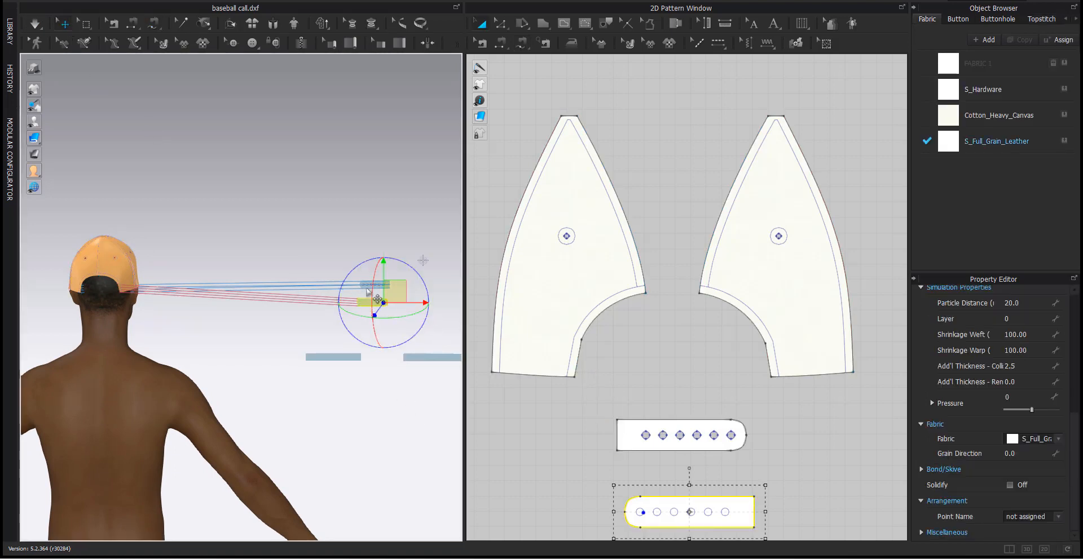
shift+click(368, 287)
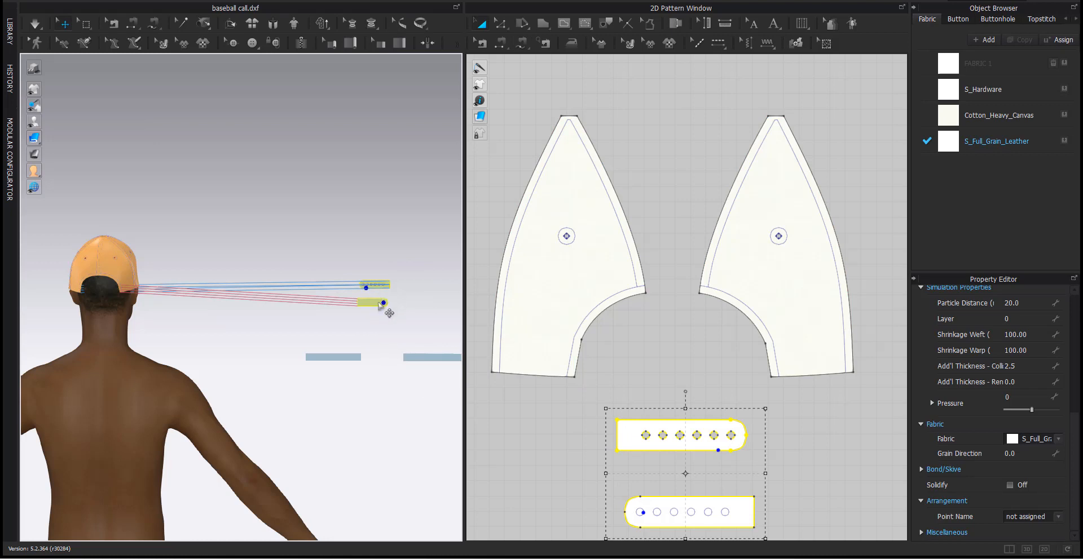
right_click(377, 302)
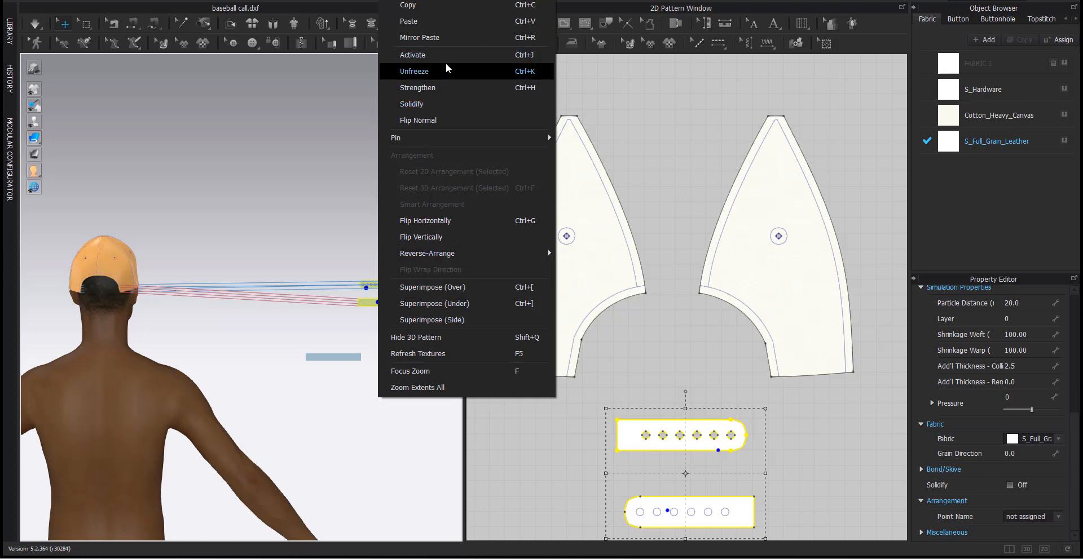
click(418, 71)
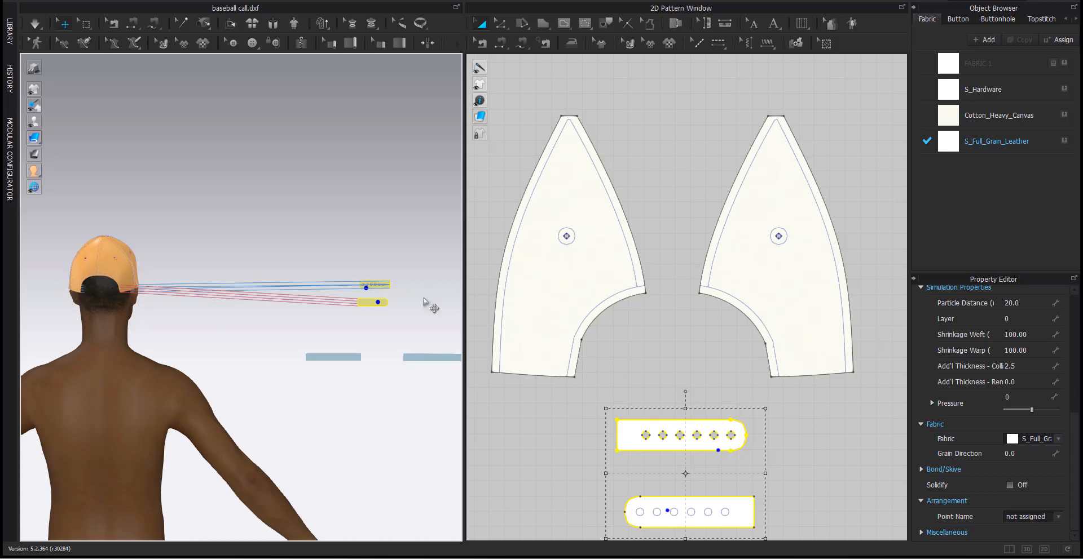
click(309, 258)
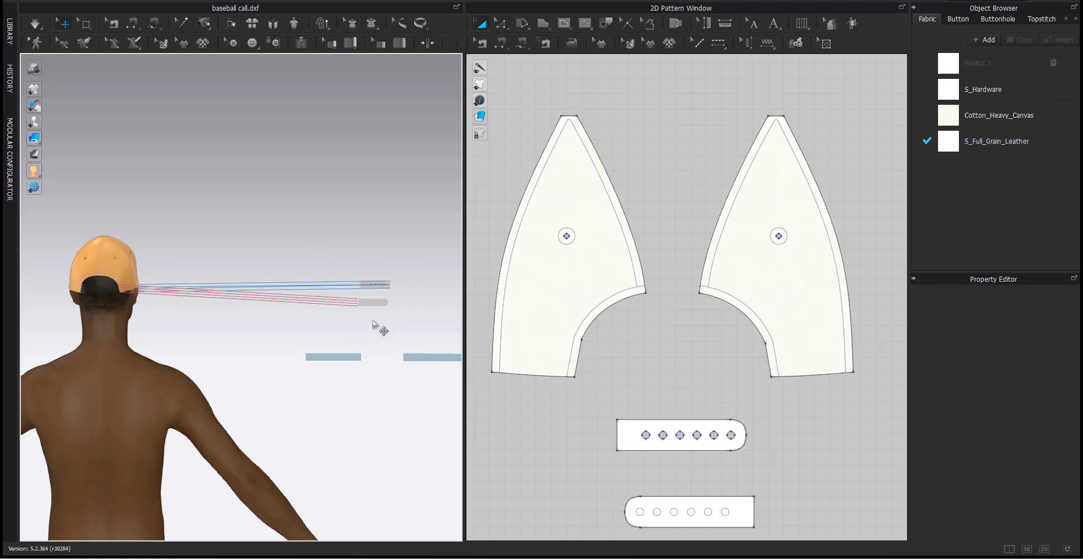
Superimpose both rear straps onto their sewn edges at the cap's back opening using Superimpose (Side), then clear the selection.
mouse_move(262, 456)
middle_down()
mouse_move(263, 436)
mouse_move(282, 445)
mouse_move(274, 440)
middle_up()
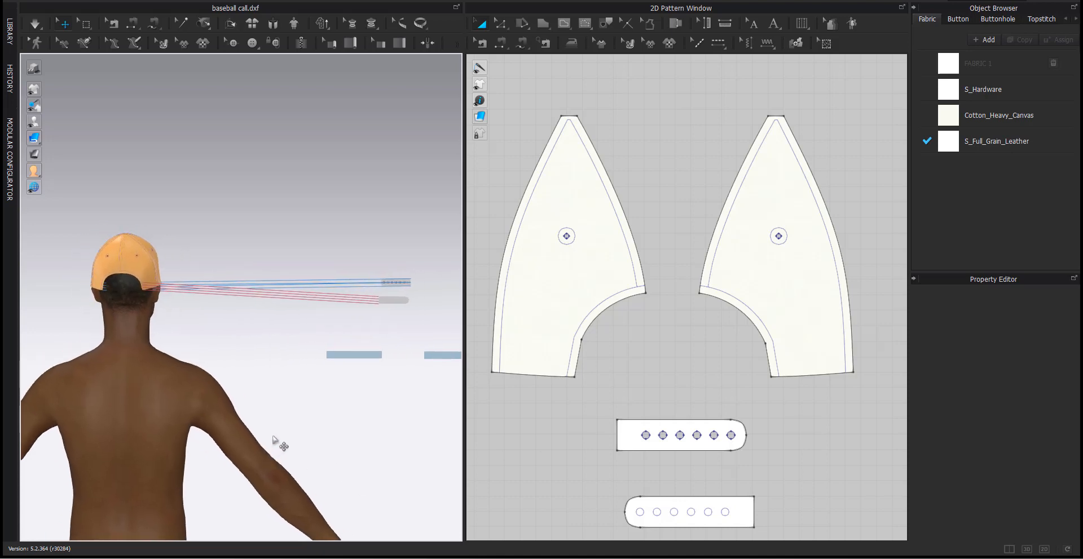
click(395, 304)
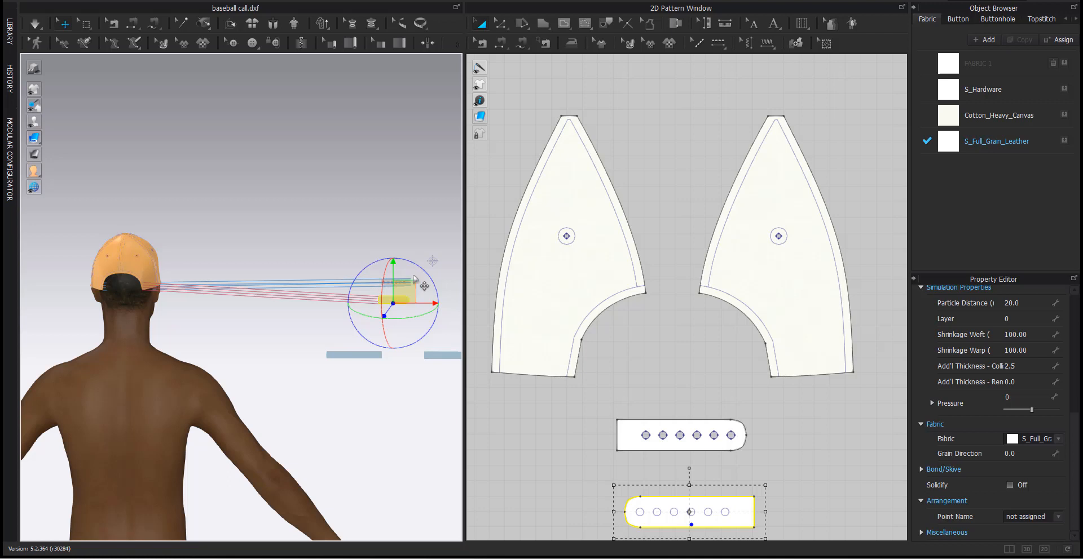
shift+click(388, 282)
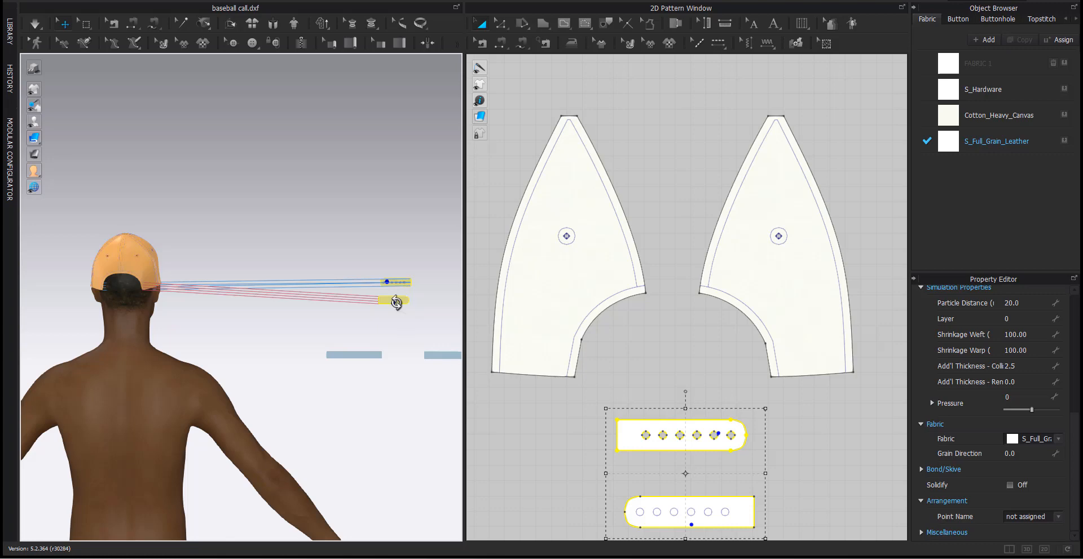
right_click(397, 304)
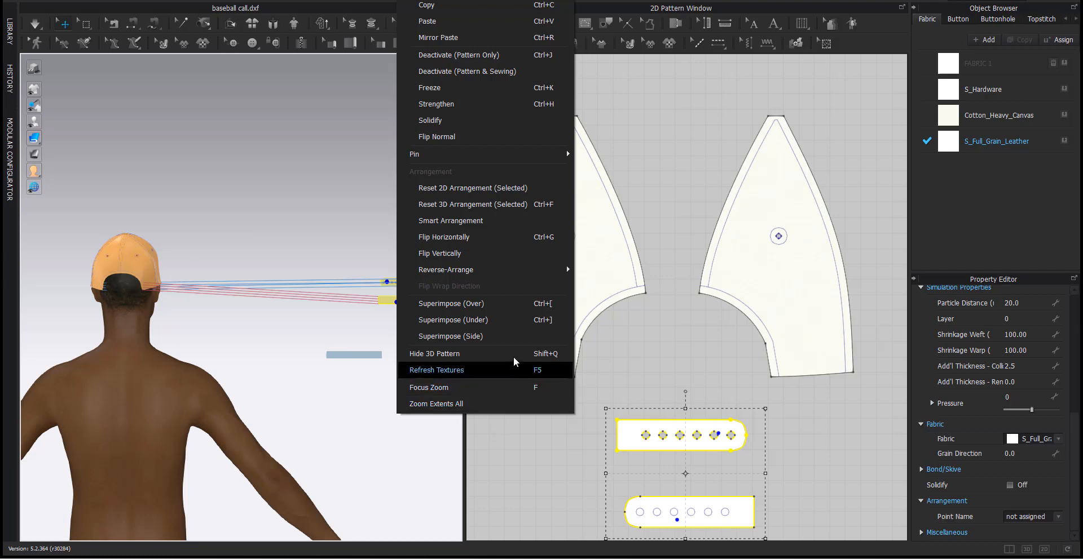
click(473, 336)
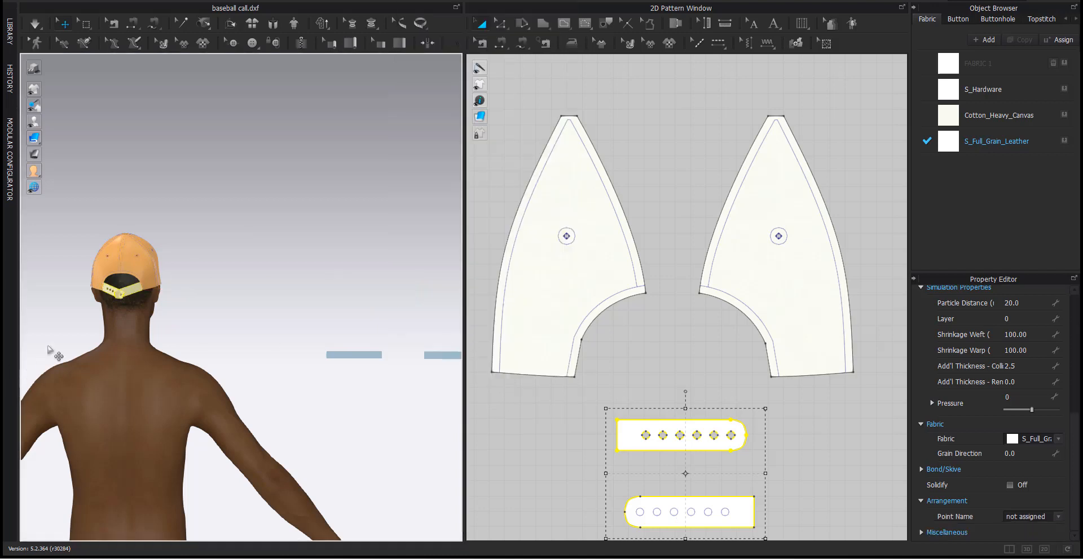
scroll(109, 315, up, 5)
middle_drag(196, 316, 193, 325)
scroll(125, 309, up, 5)
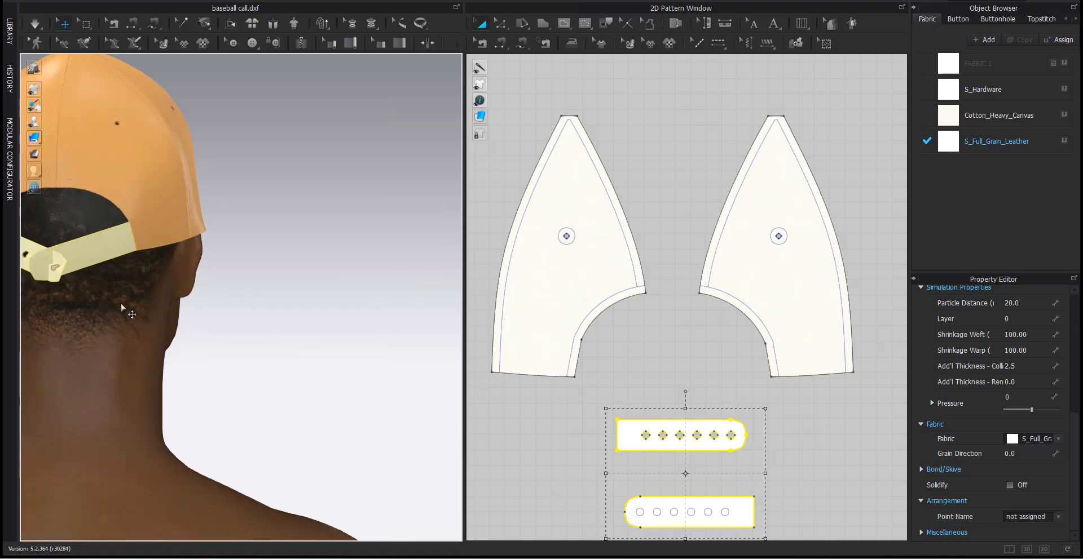
middle_drag(125, 310, 238, 372)
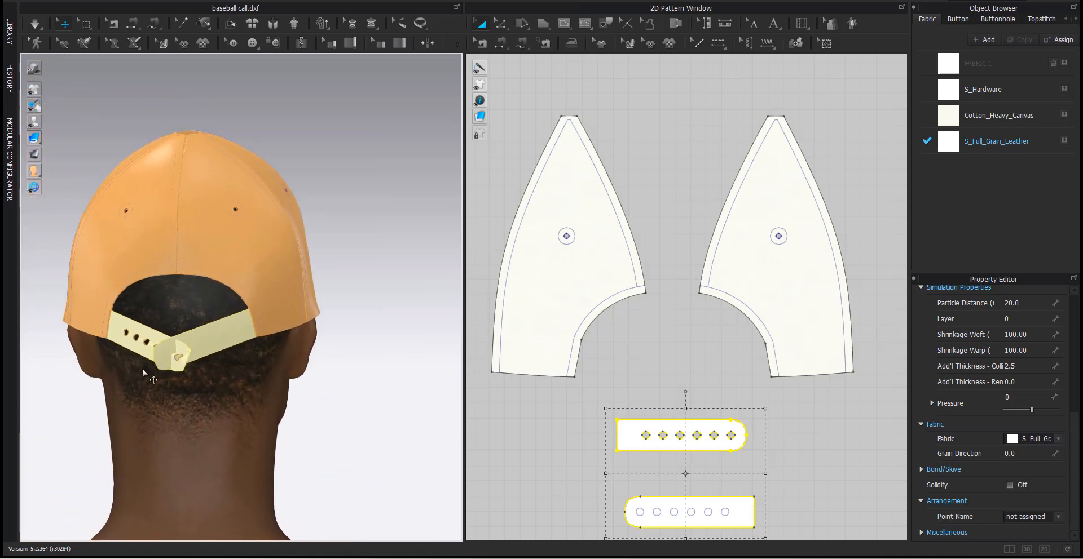
click(327, 387)
Pull the strap with punched holes outward from the head and simulate briefly so it overlaps the other strap on the outside.
right_drag(326, 387, 129, 354)
middle_drag(129, 354, 195, 359)
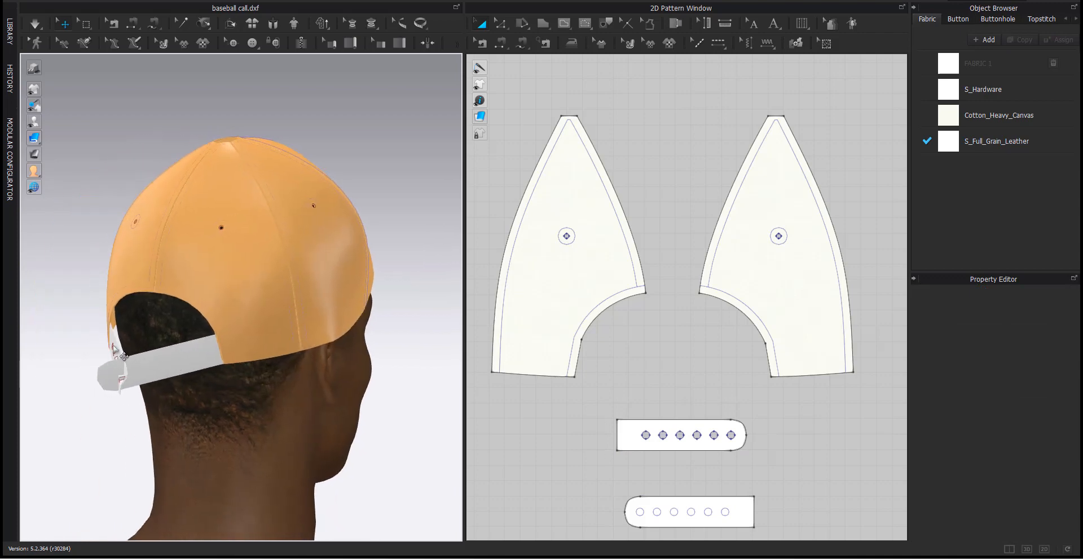
drag(115, 350, 73, 354)
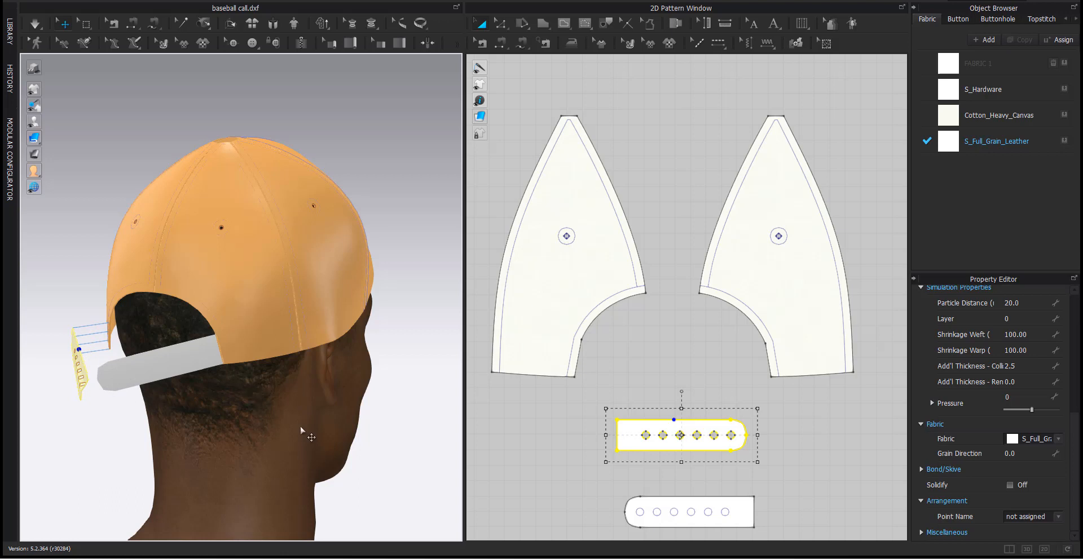
right_drag(316, 407, 336, 414)
key(space)
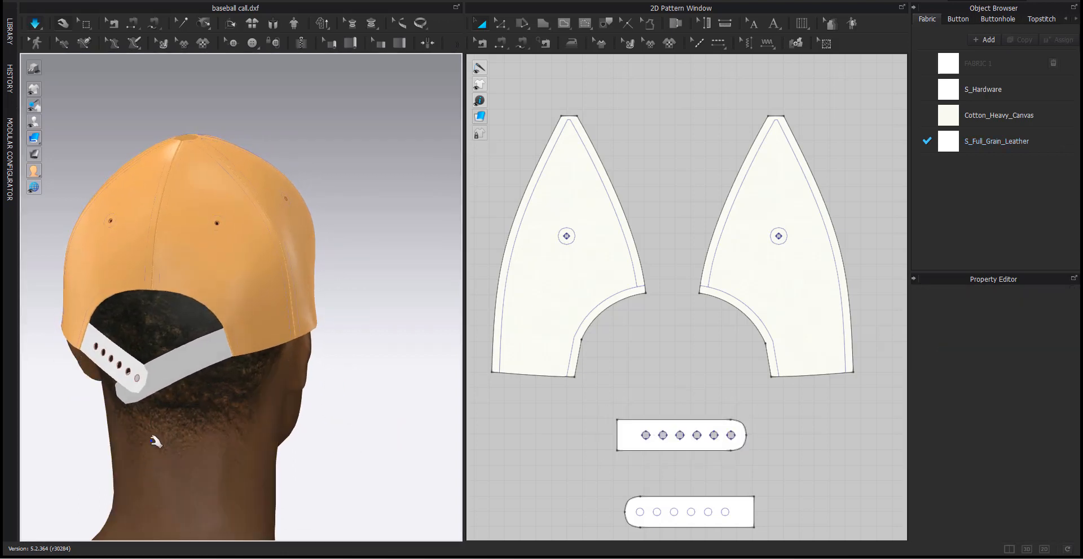
key(space)
right_drag(175, 423, 229, 405)
scroll(211, 391, up, 3)
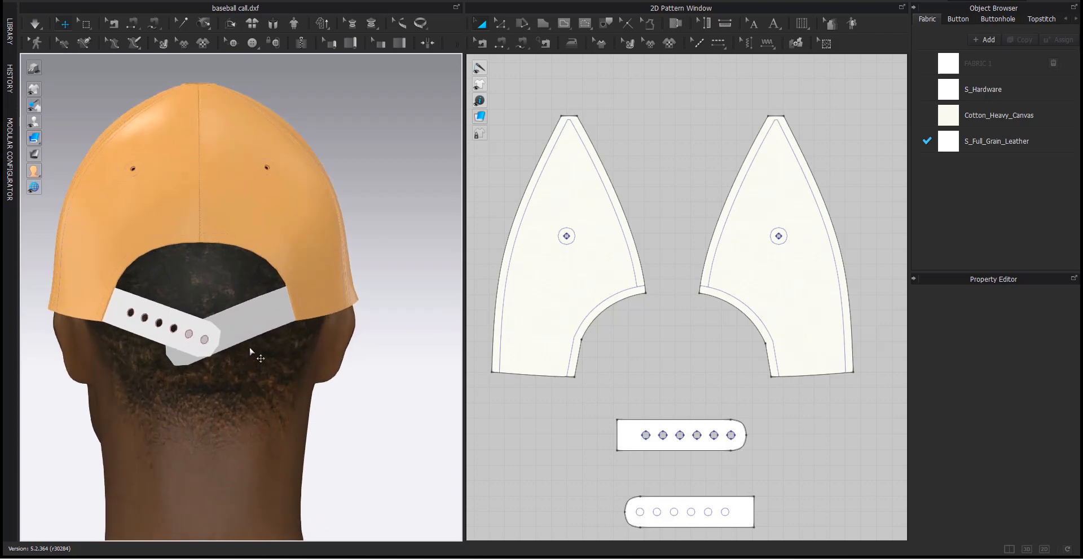
scroll(249, 367, up, 2)
scroll(249, 371, up, 5)
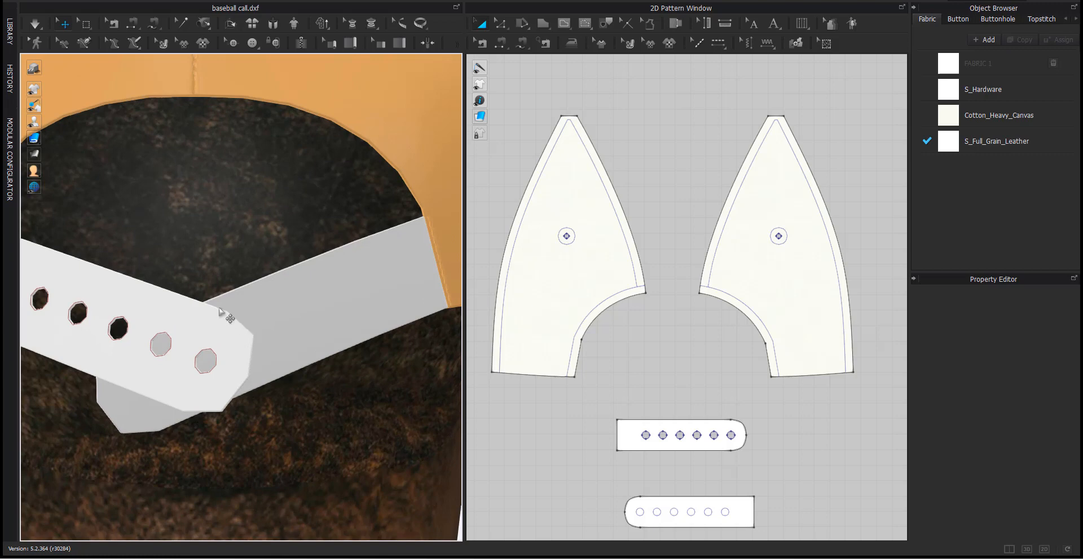
Set the particle distance of both rear straps to 10, check the value on both patterns, and deselect them.
click(236, 344)
scroll(265, 347, down, 4)
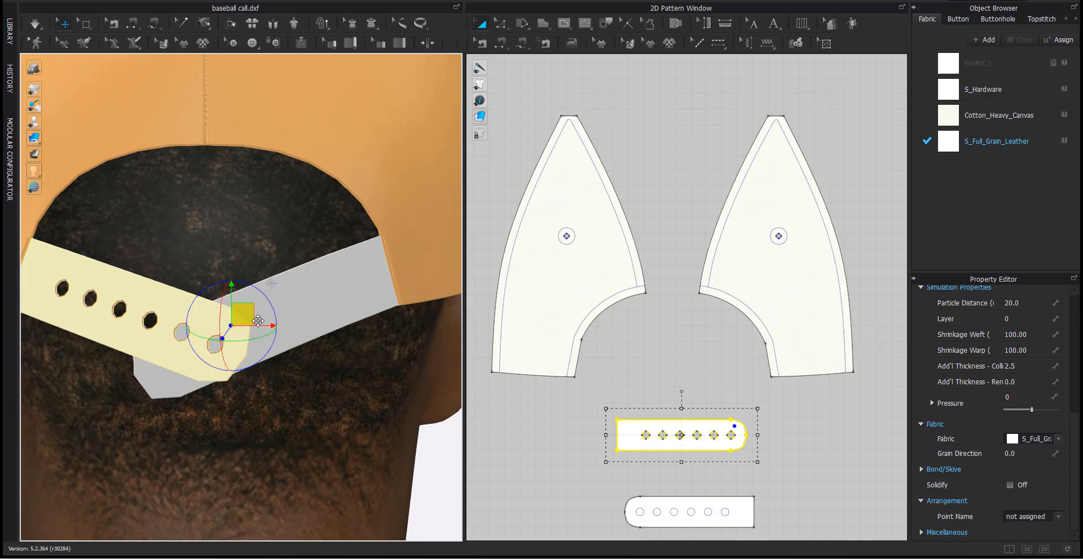
shift+click(305, 299)
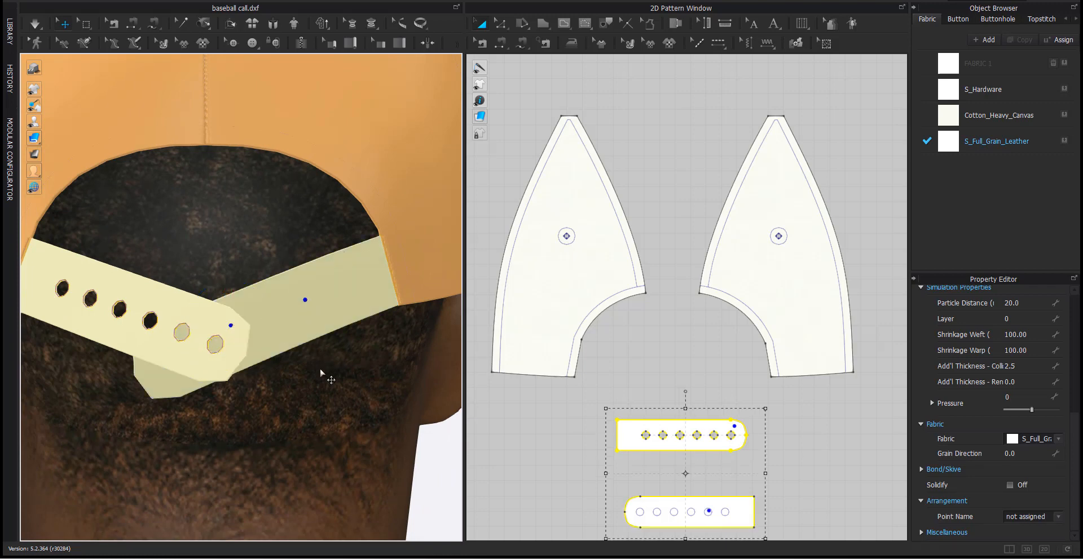
scroll(323, 374, down, 3)
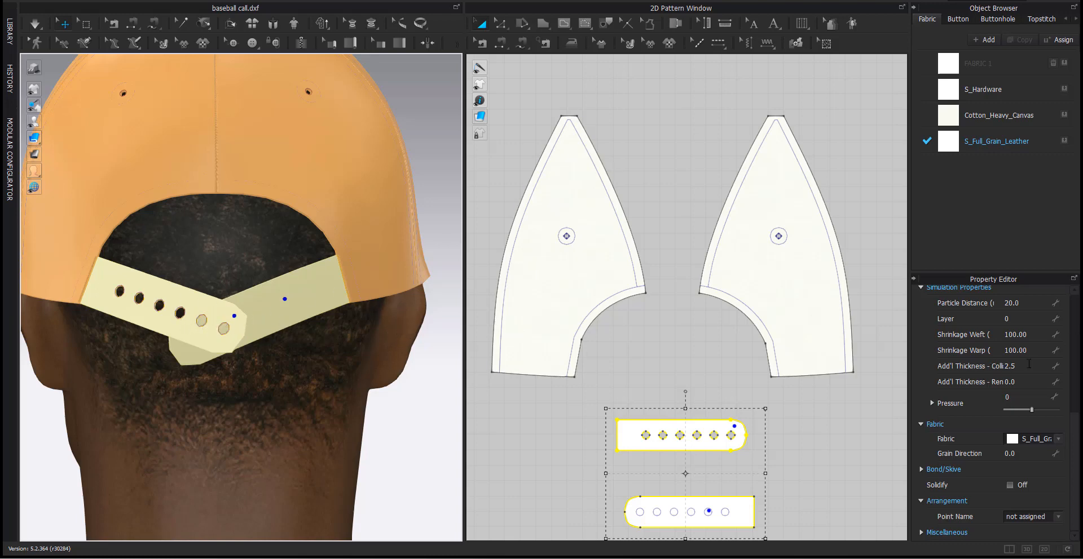
drag(1075, 424, 1079, 396)
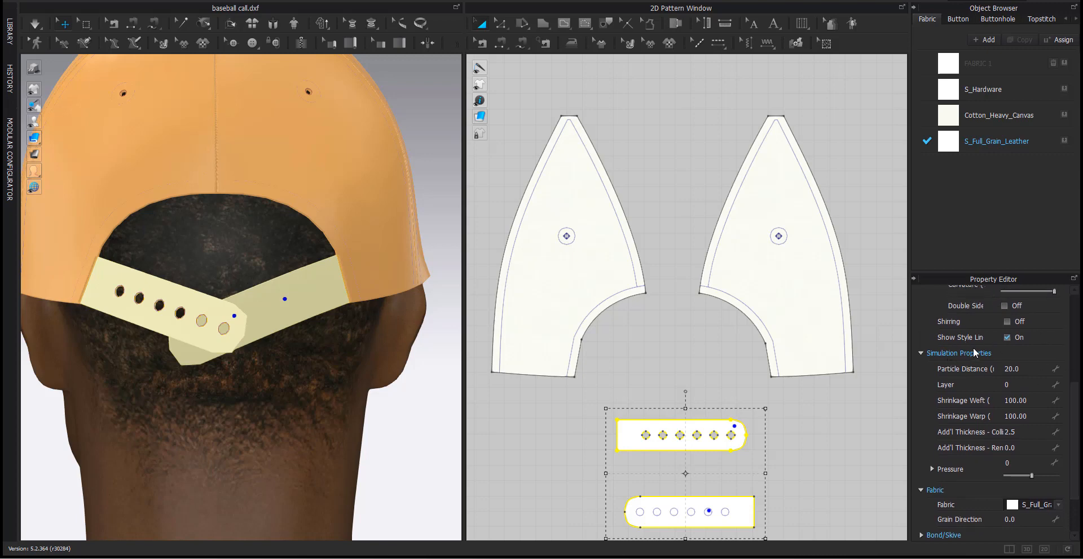
click(1012, 369)
key(Return)
click(694, 136)
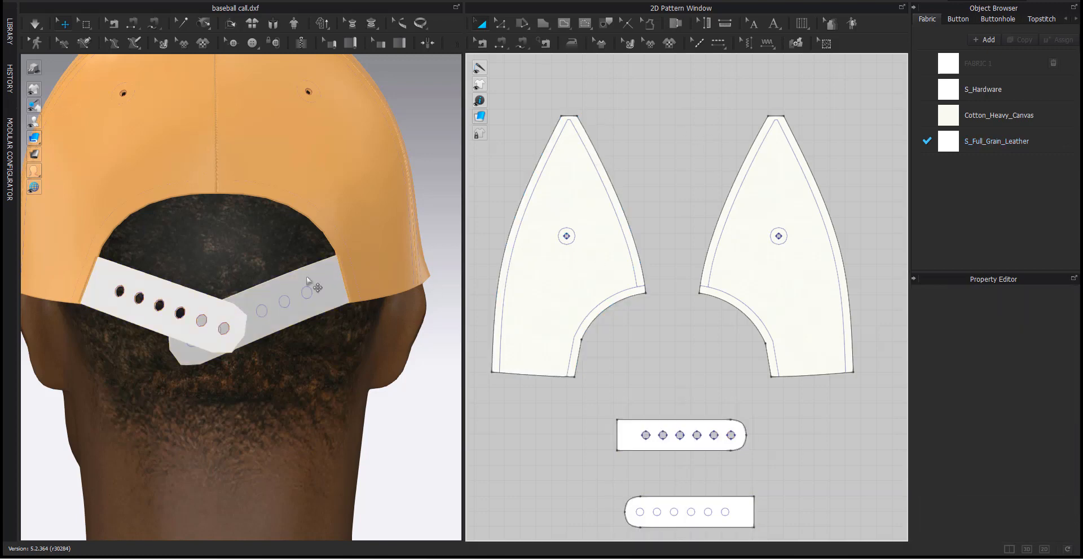
click(630, 427)
shift+click(689, 499)
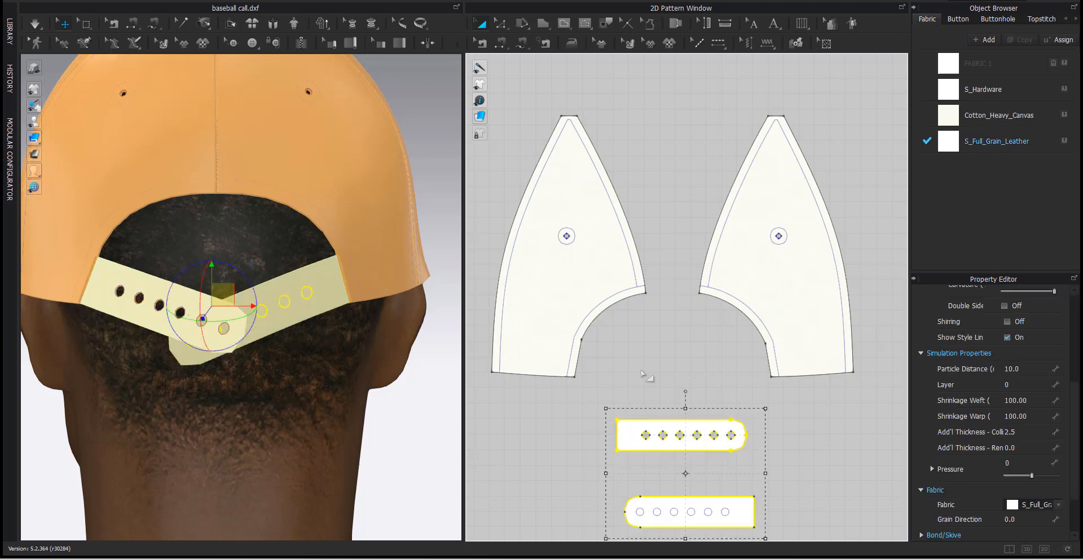
click(660, 361)
Inspect how the rear straps overlap at the cap's back opening and compare the circles on their 2D patterns.
scroll(177, 394, down, 5)
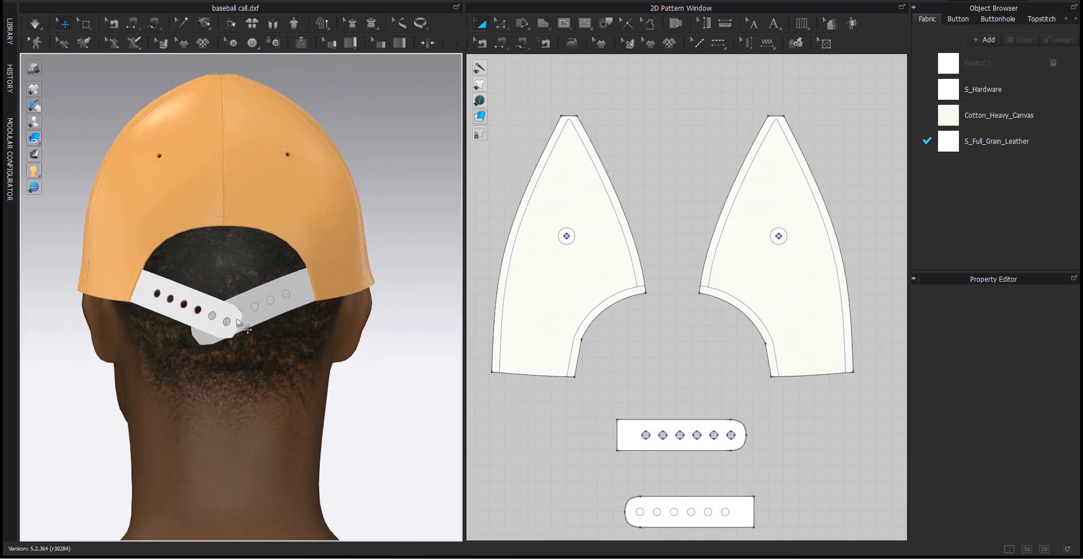
scroll(248, 312, up, 3)
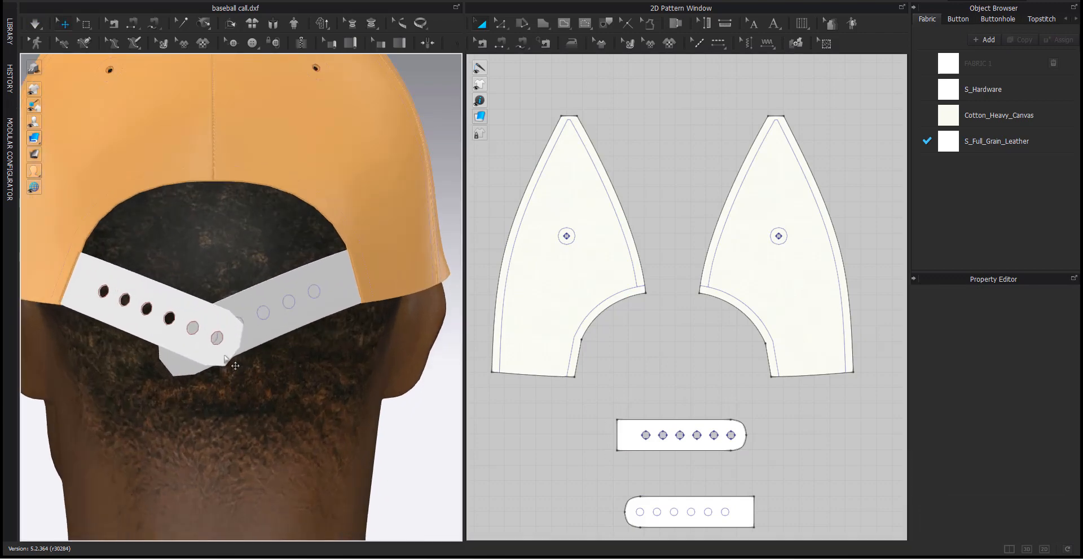
scroll(265, 419, down, 2)
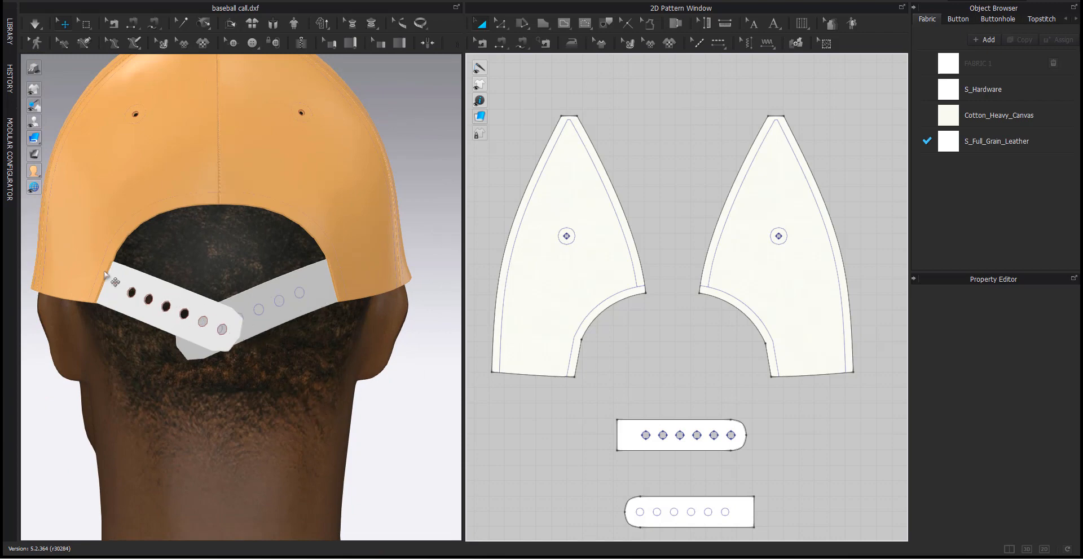
scroll(124, 295, up, 5)
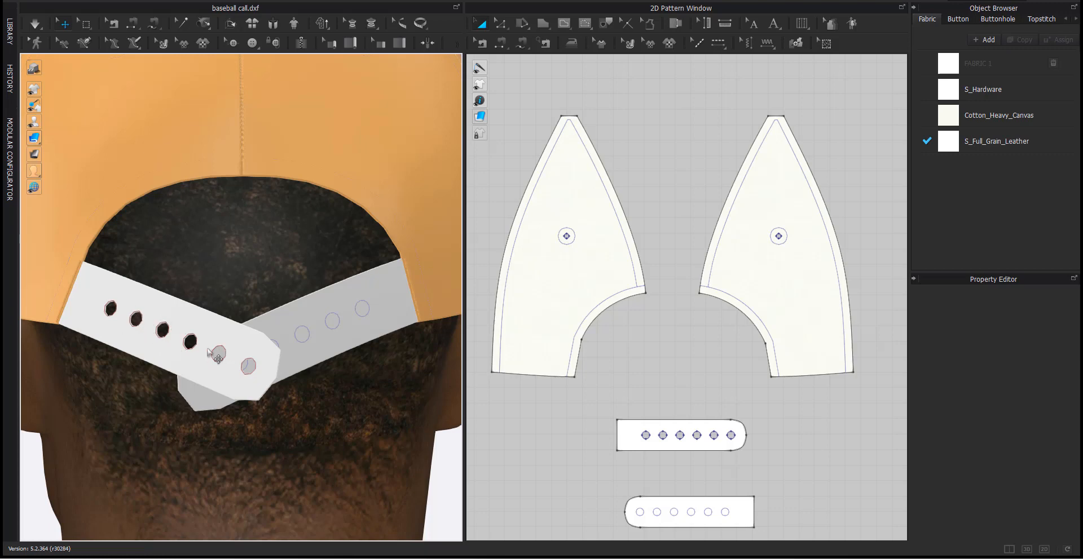
click(722, 383)
middle_drag(696, 436, 684, 378)
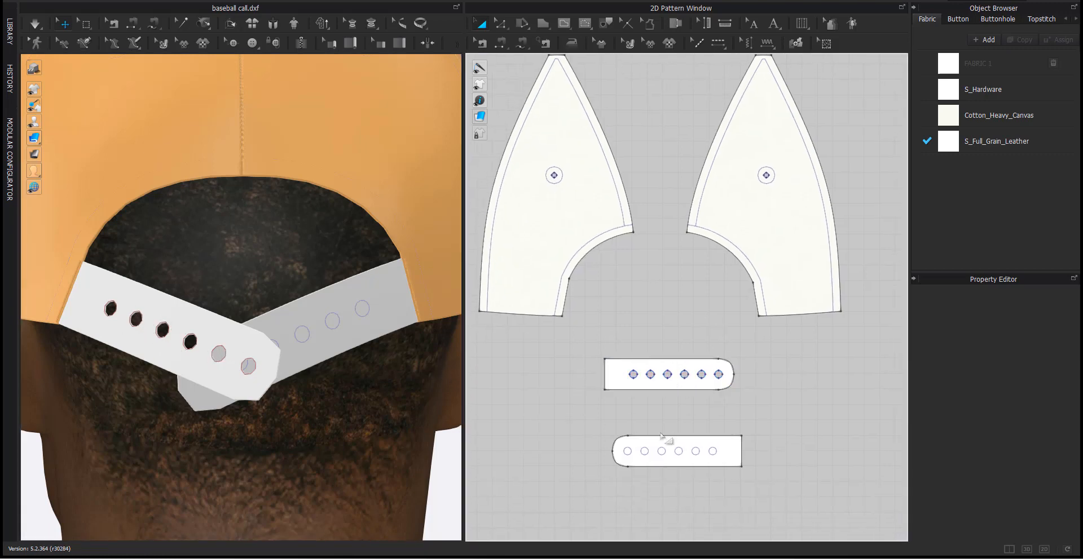
scroll(662, 438, up, 3)
middle_drag(662, 441, 659, 416)
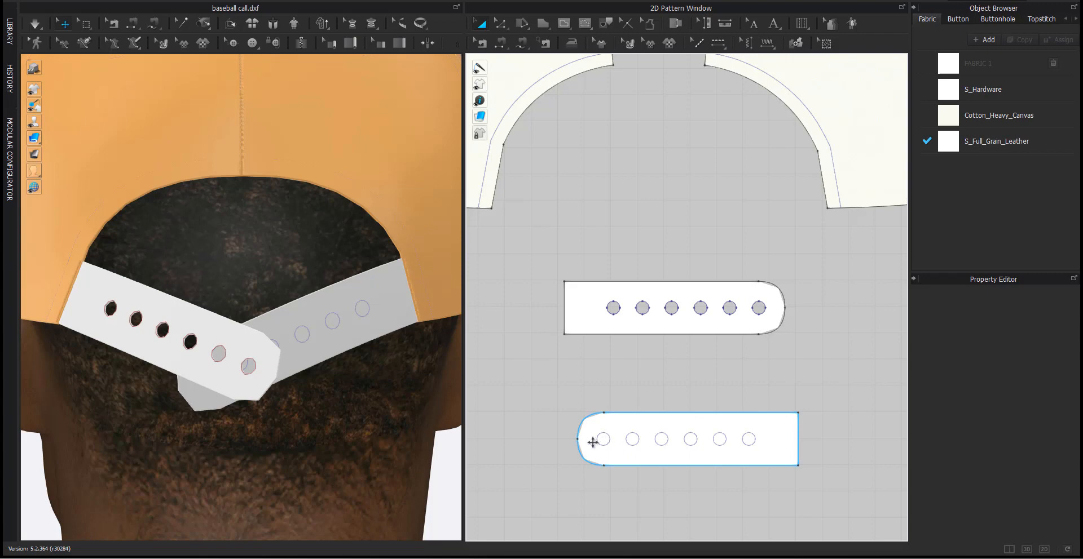
Trace the six baseline circles on the unpunched rear strap as internal lines/shapes.
click(605, 25)
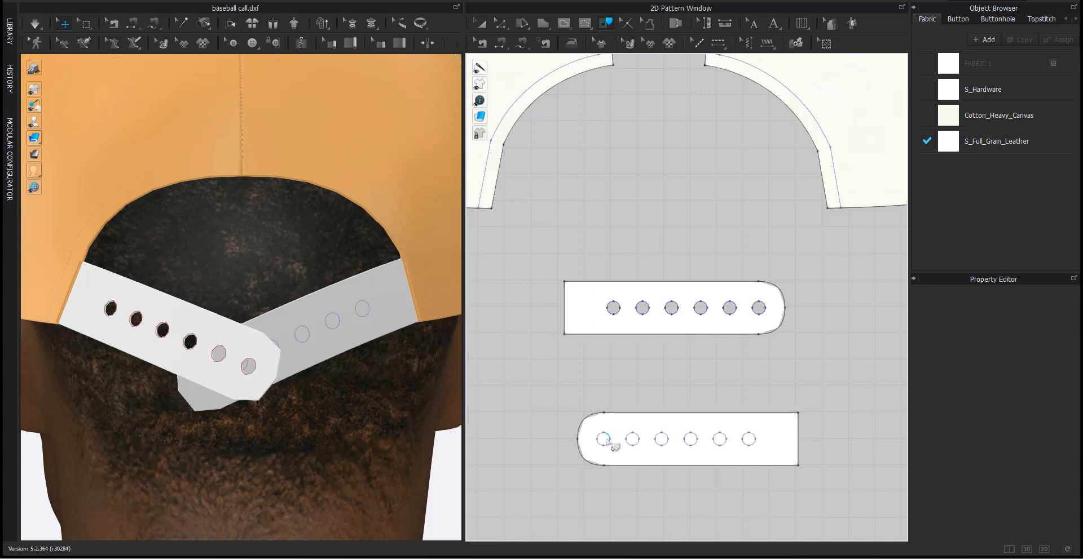
scroll(609, 443, up, 3)
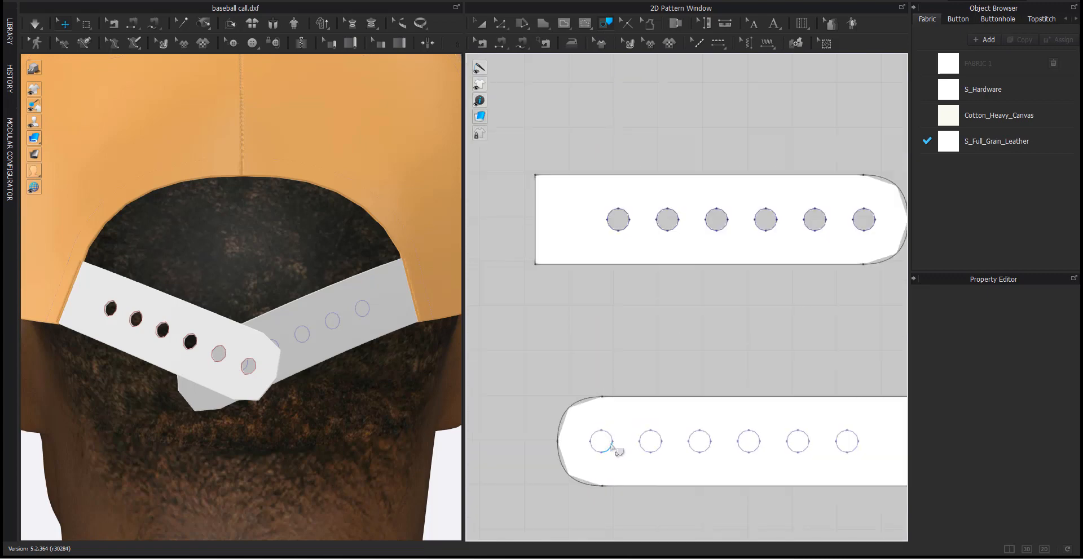
drag(565, 414, 863, 458)
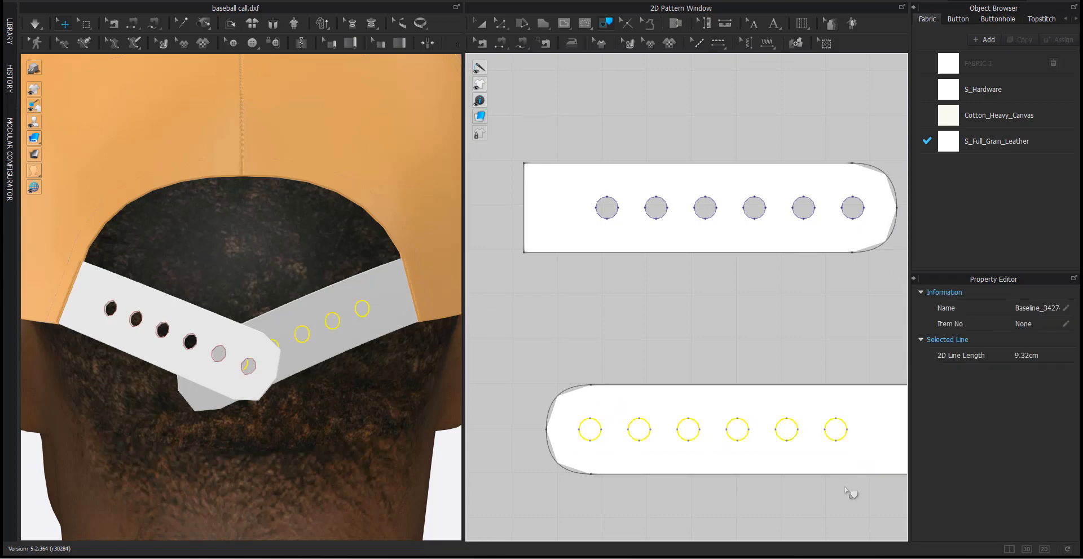
scroll(851, 494, down, 3)
scroll(759, 459, up, 1)
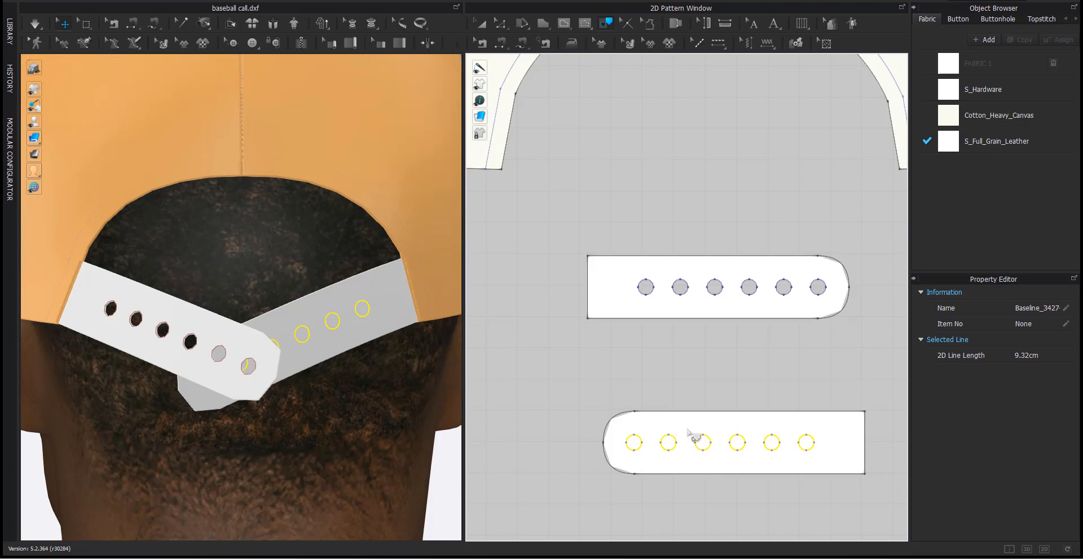
scroll(711, 447, down, 1)
scroll(716, 443, up, 2)
scroll(717, 441, up, 3)
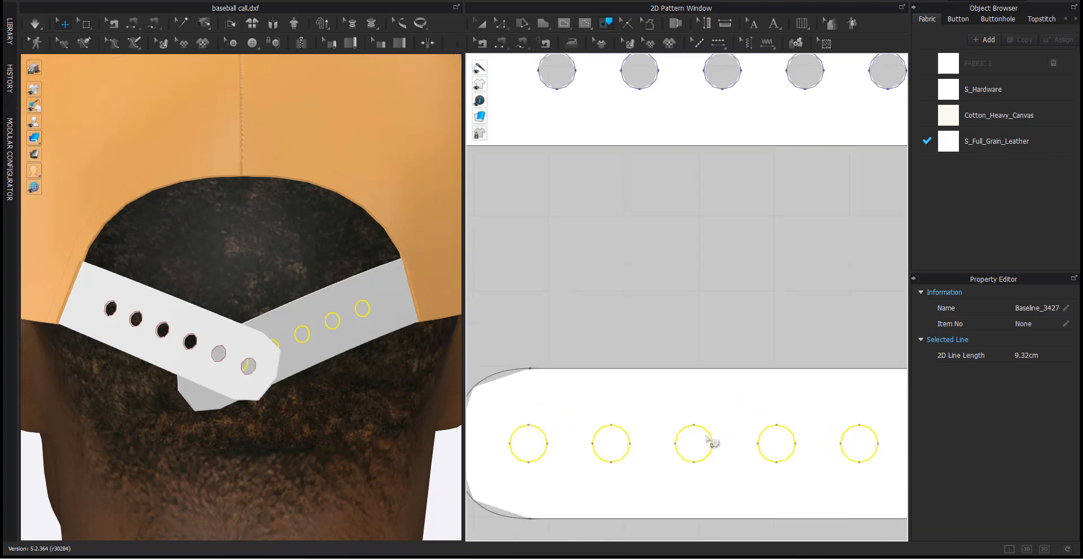
right_click(709, 432)
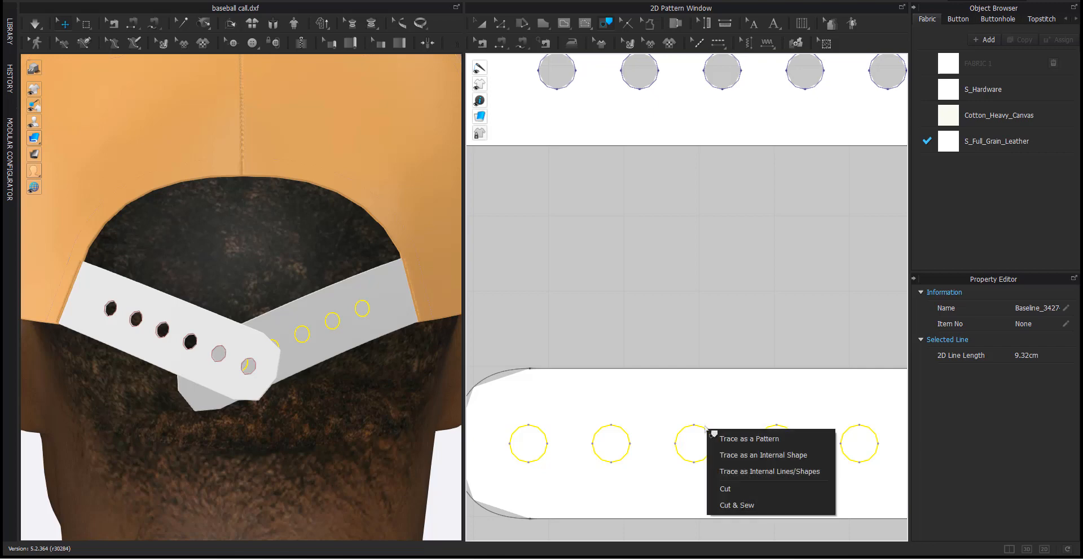
click(781, 472)
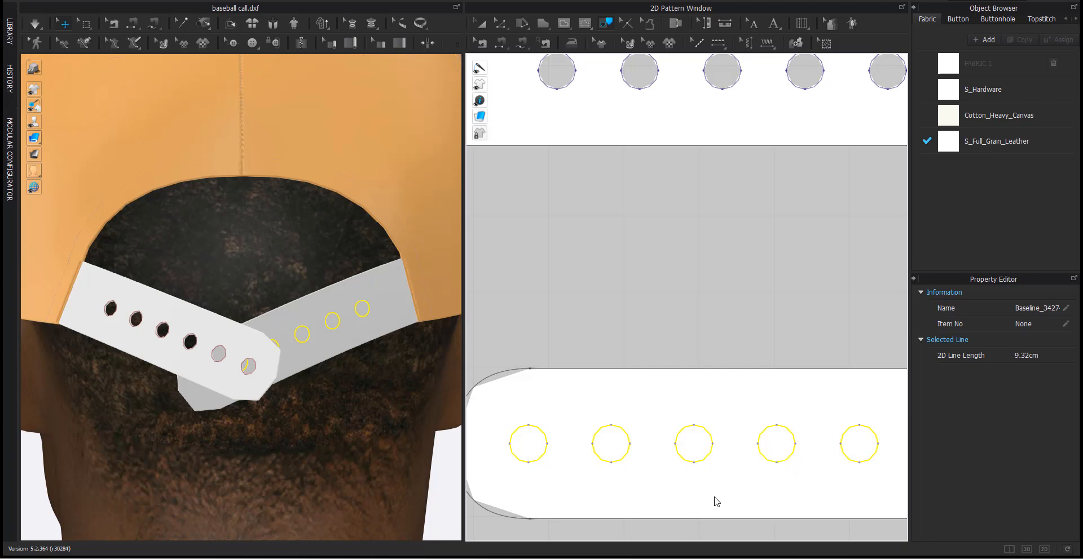
click(533, 460)
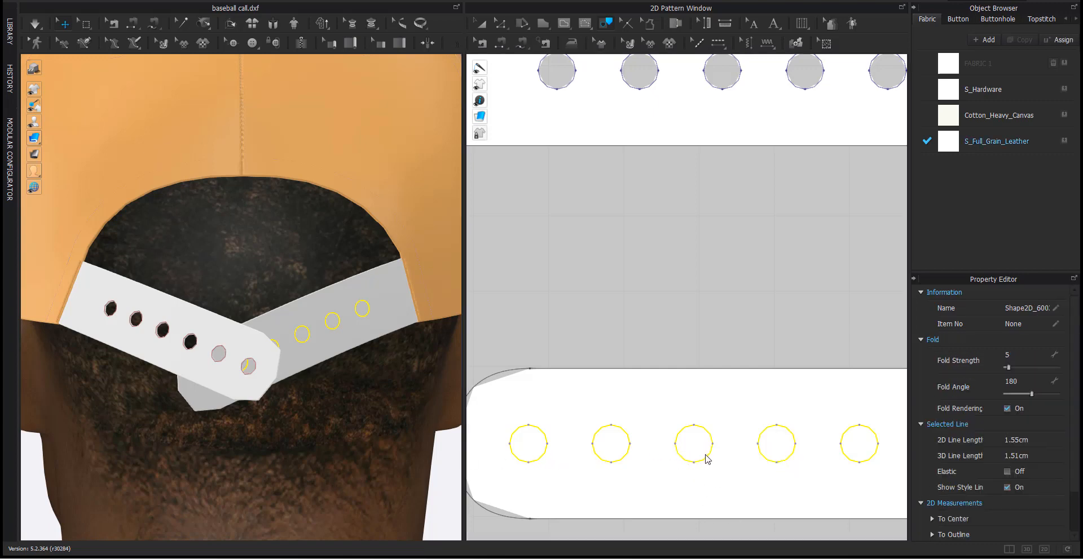
Clone the six traced circles as patterns, place the copies in a row just above the unpunched strap, and deselect them.
scroll(733, 454, down, 5)
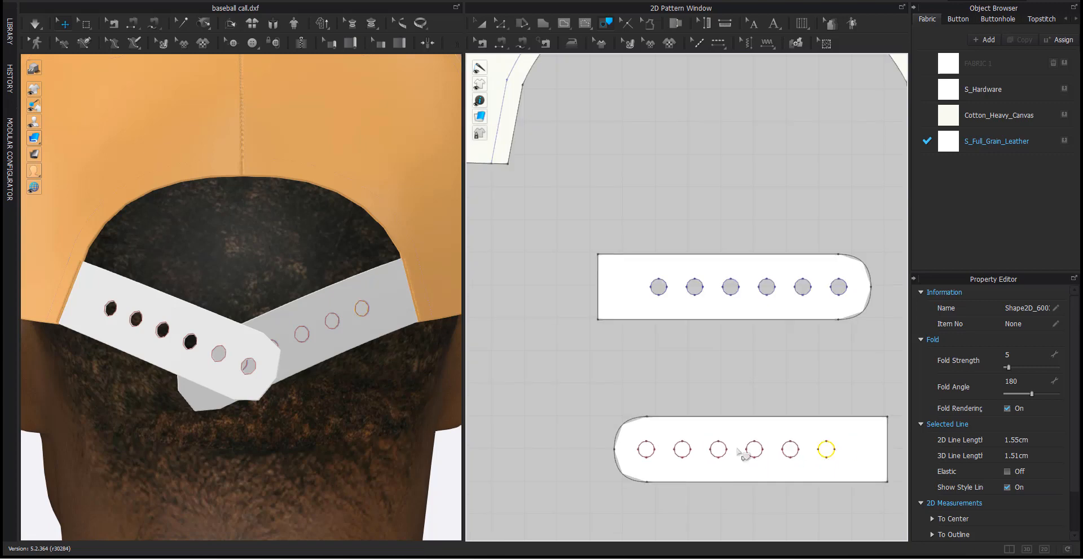
key(a)
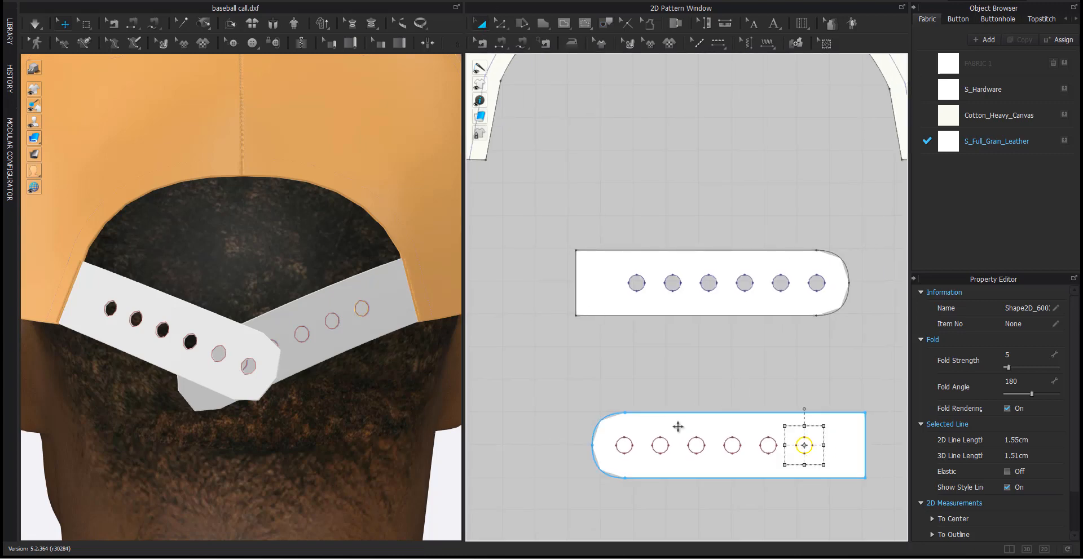
shift+click(630, 450)
shift+click(660, 456)
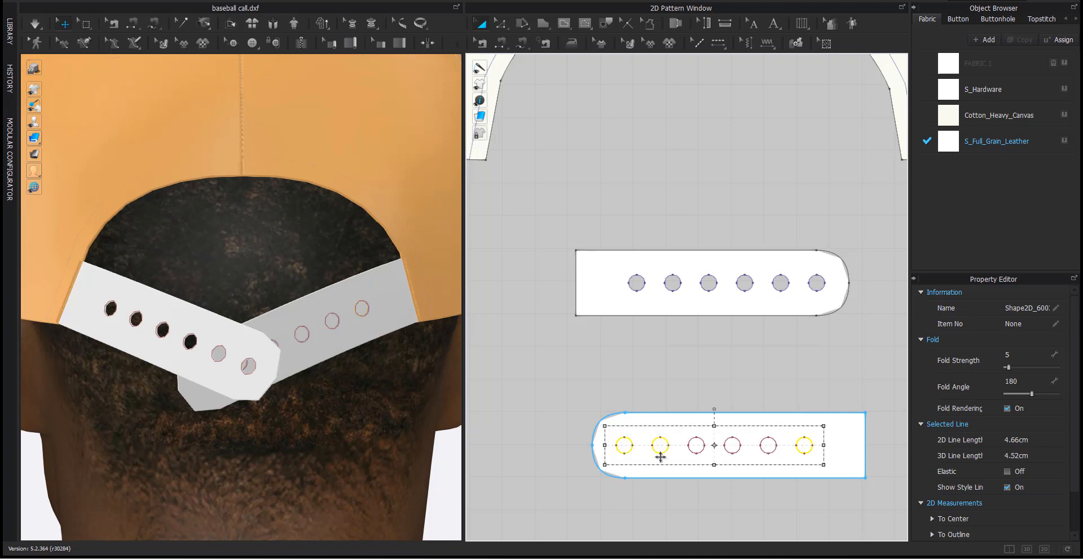
shift+click(694, 448)
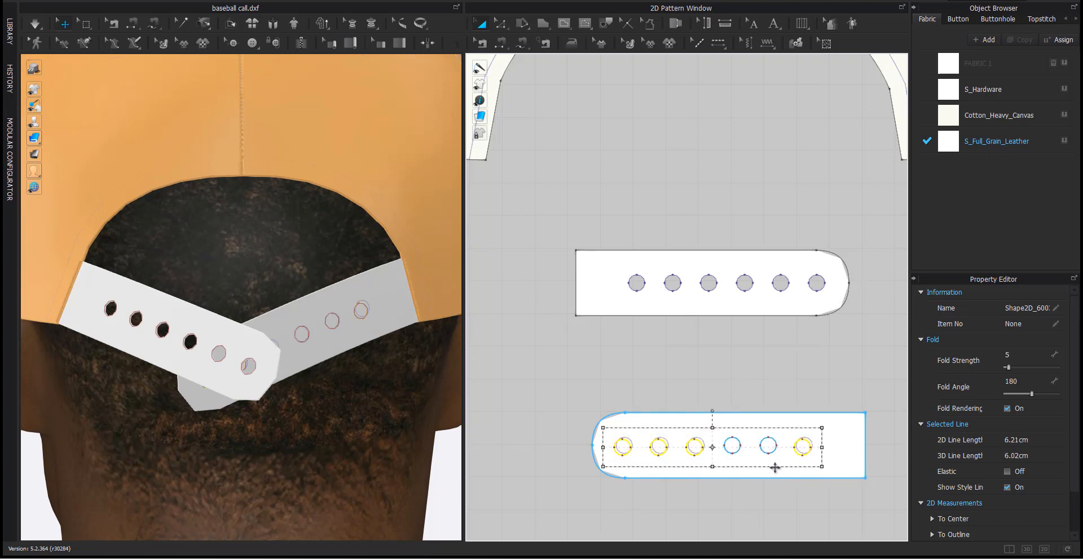
drag(770, 468, 772, 466)
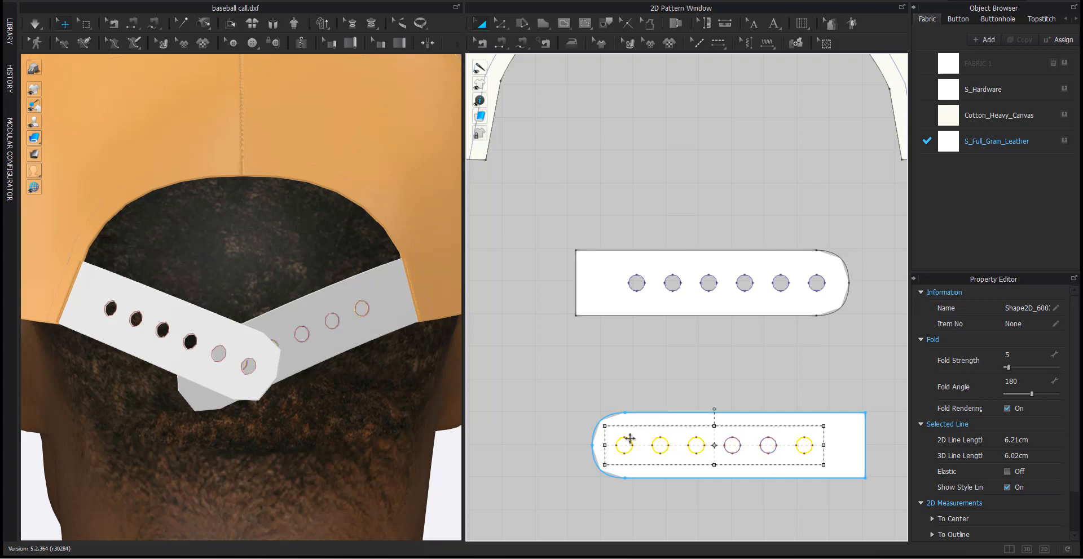
shift+click(736, 443)
shift+click(768, 439)
right_click(768, 439)
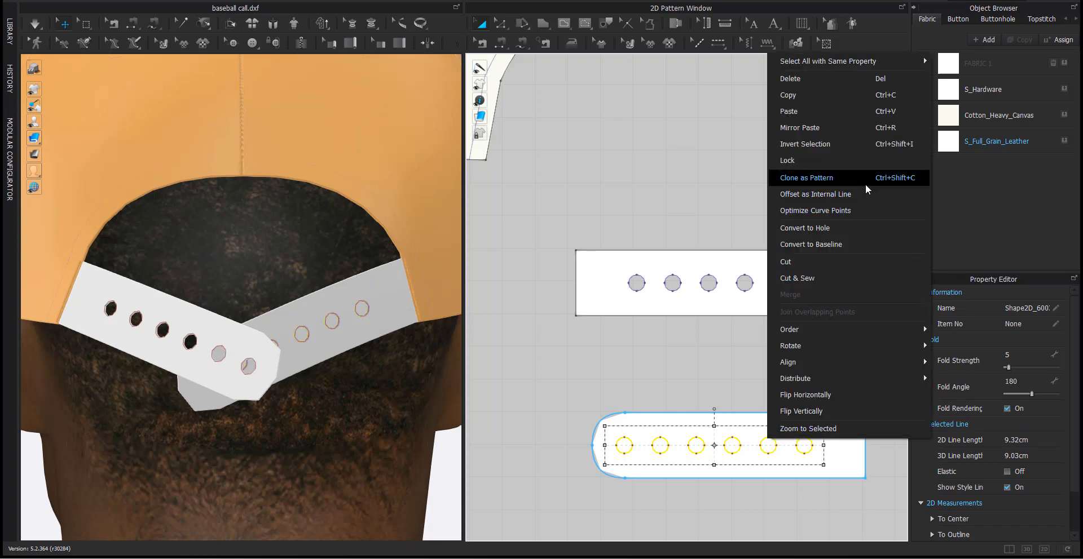
click(821, 180)
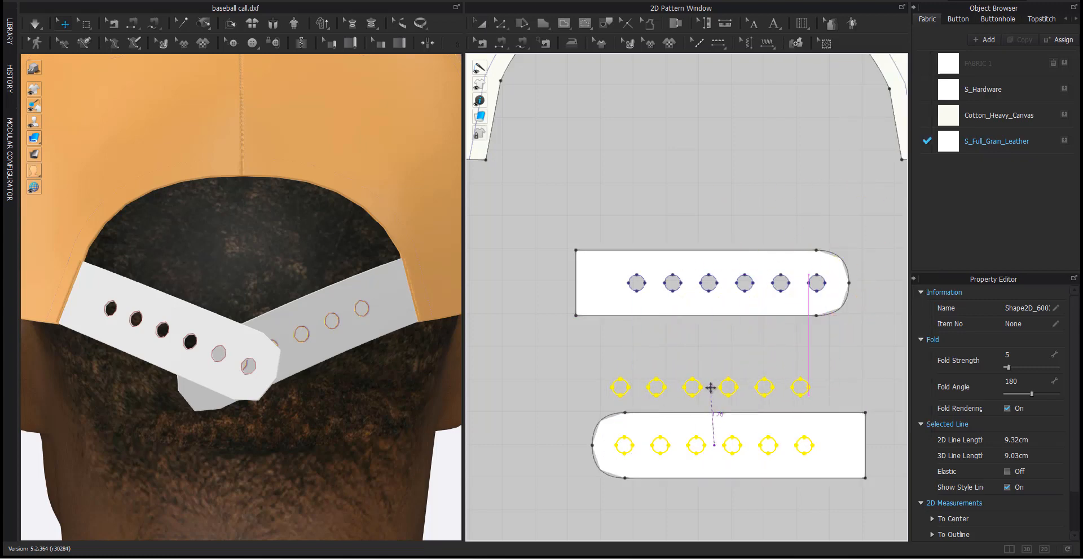
click(697, 387)
key(a)
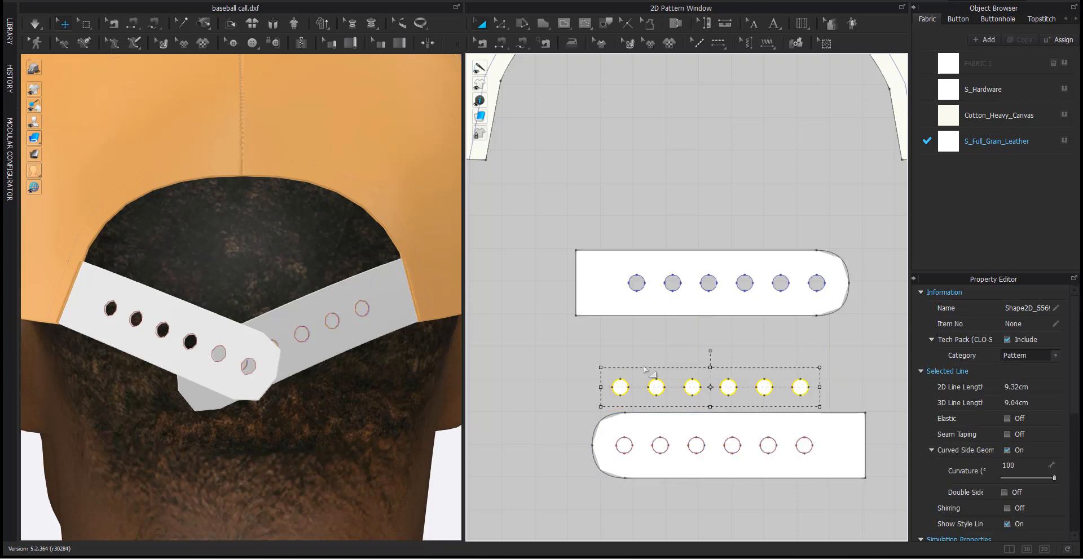
click(604, 361)
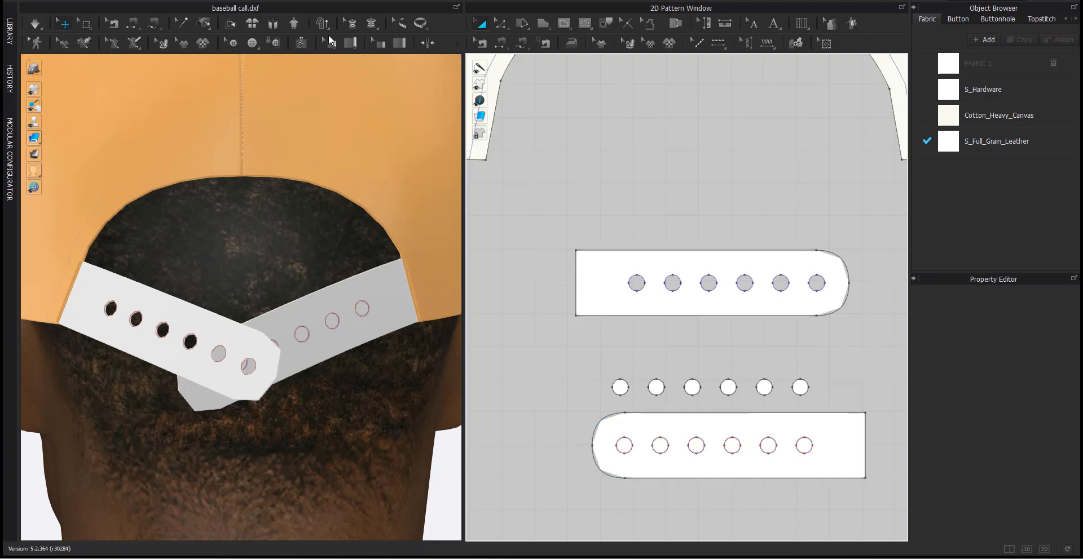
Free-sew the first three cloned circles, counted from the strap's rounded end, to their matching internal circles on the unpunched strap.
click(522, 45)
scroll(615, 333, up, 2)
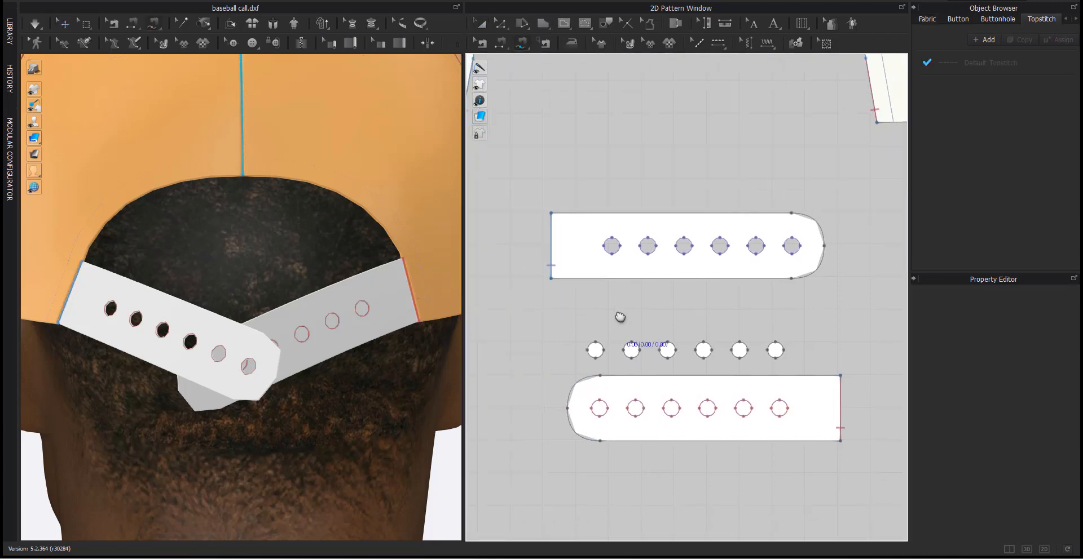
click(585, 332)
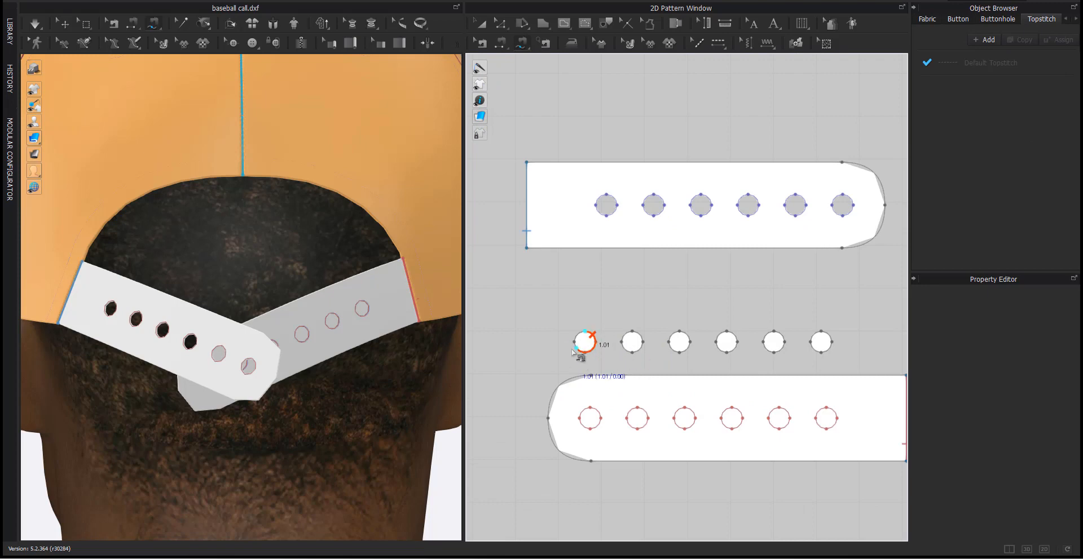
click(589, 418)
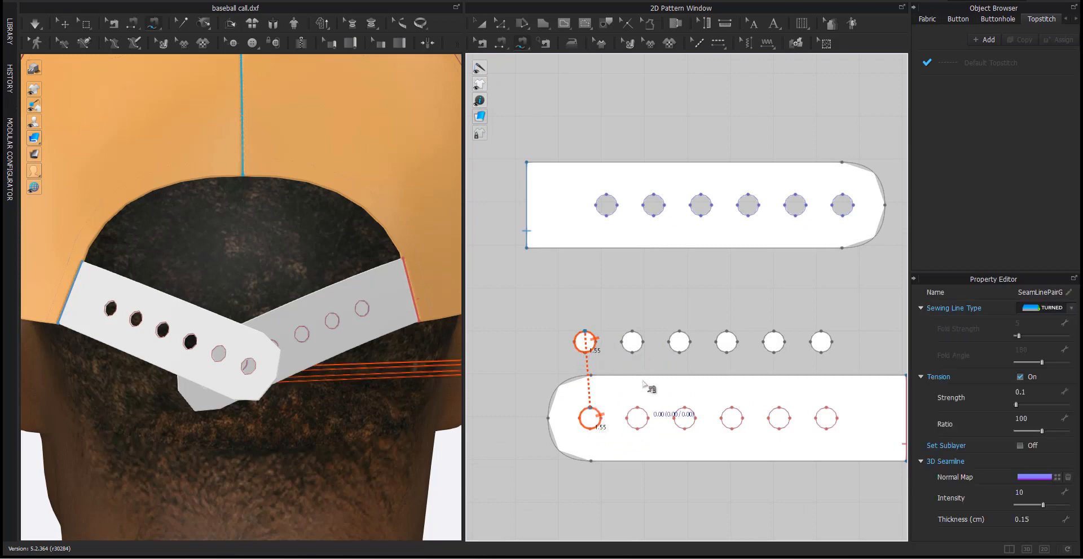
click(633, 342)
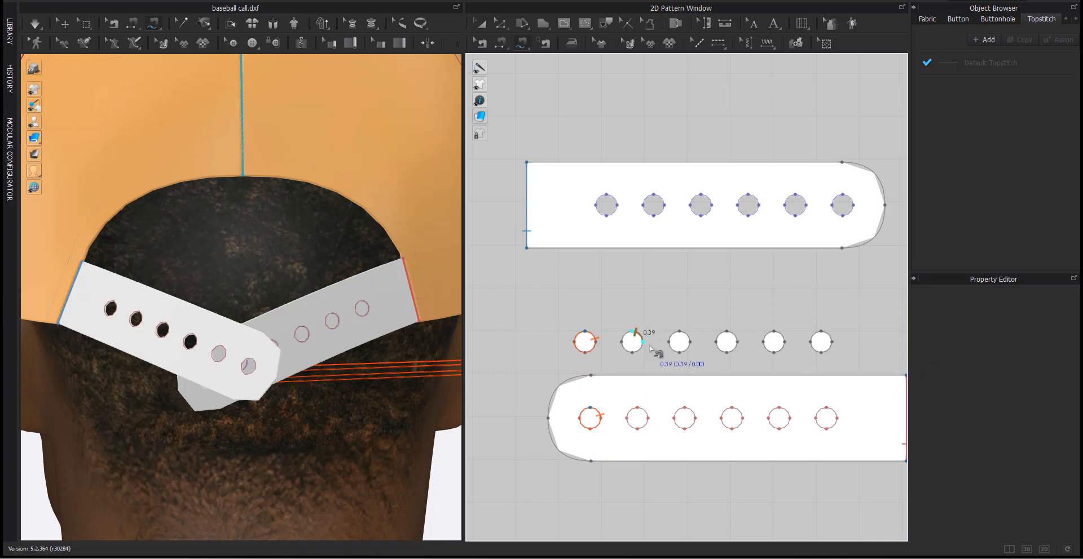
click(635, 422)
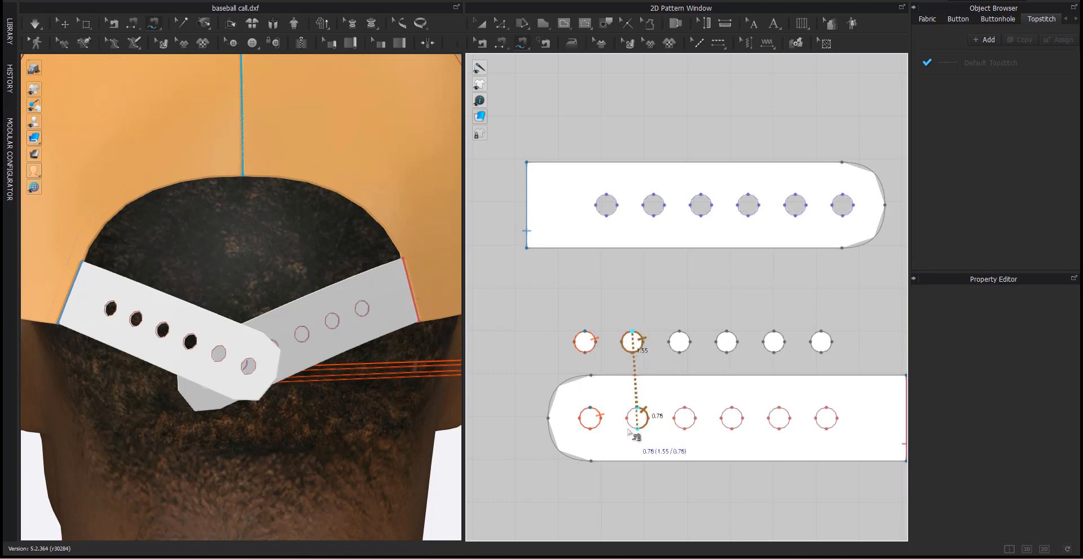
click(683, 341)
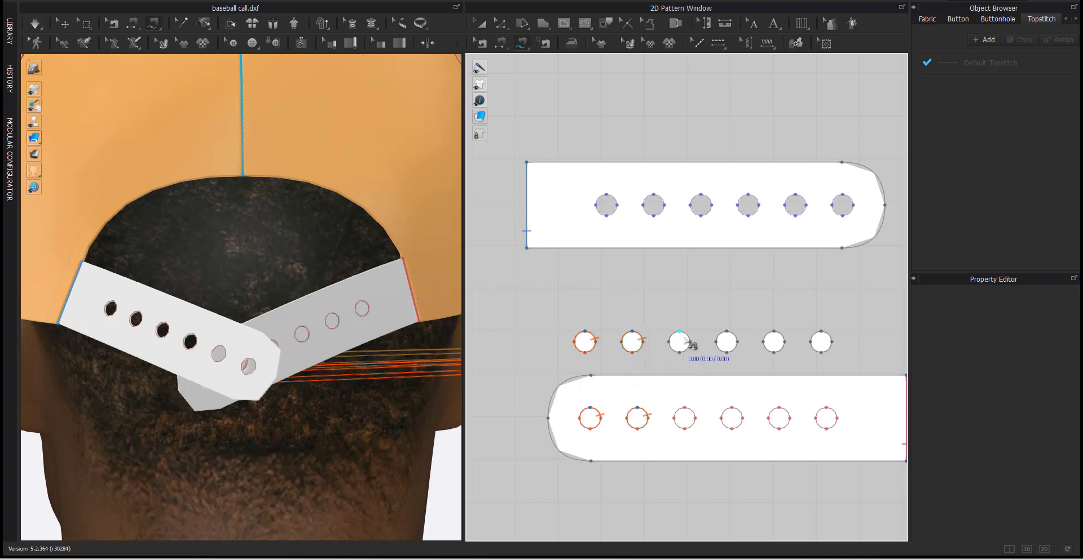
click(686, 418)
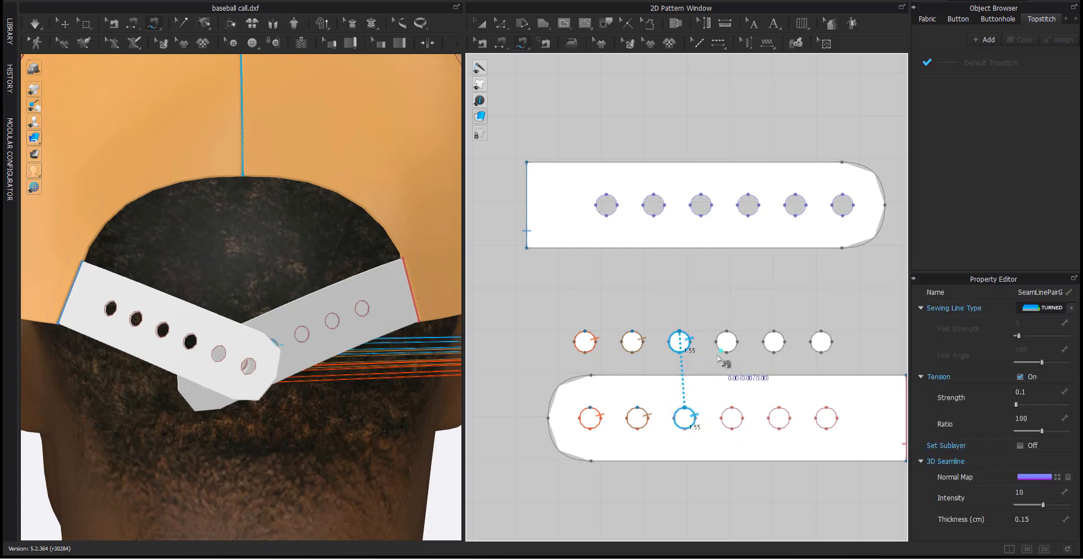
click(726, 338)
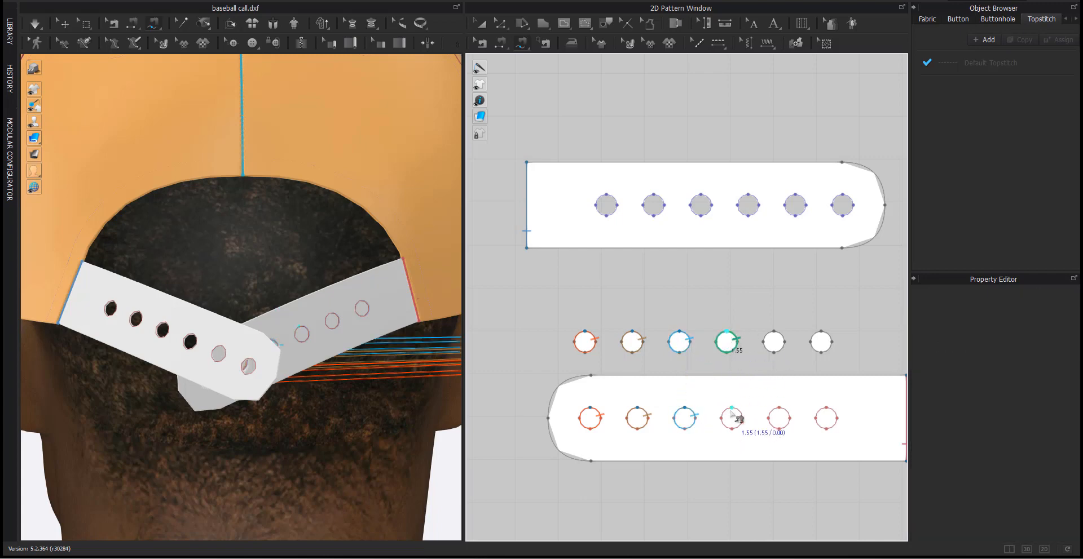
click(727, 411)
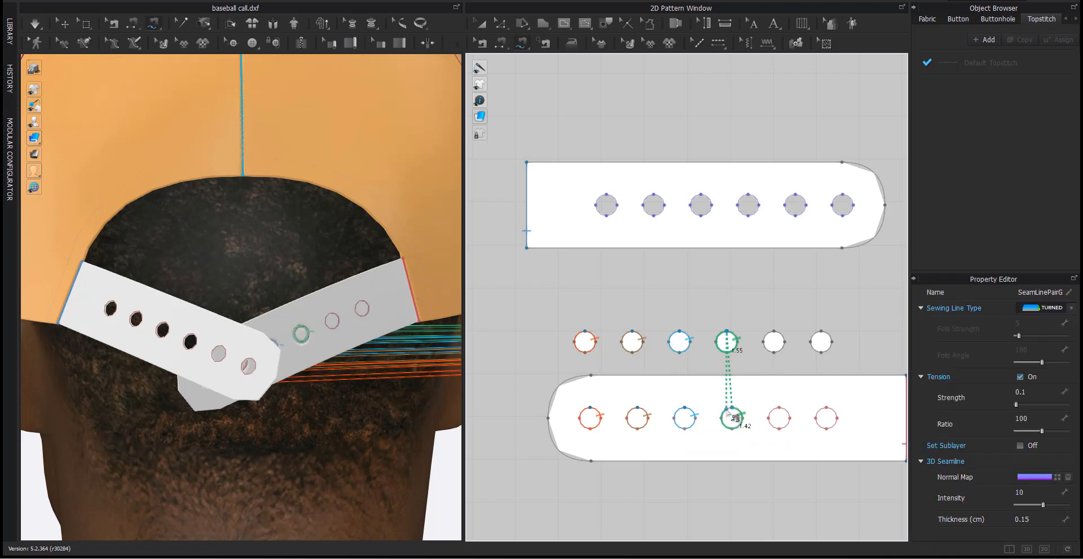
key(ctrl+z)
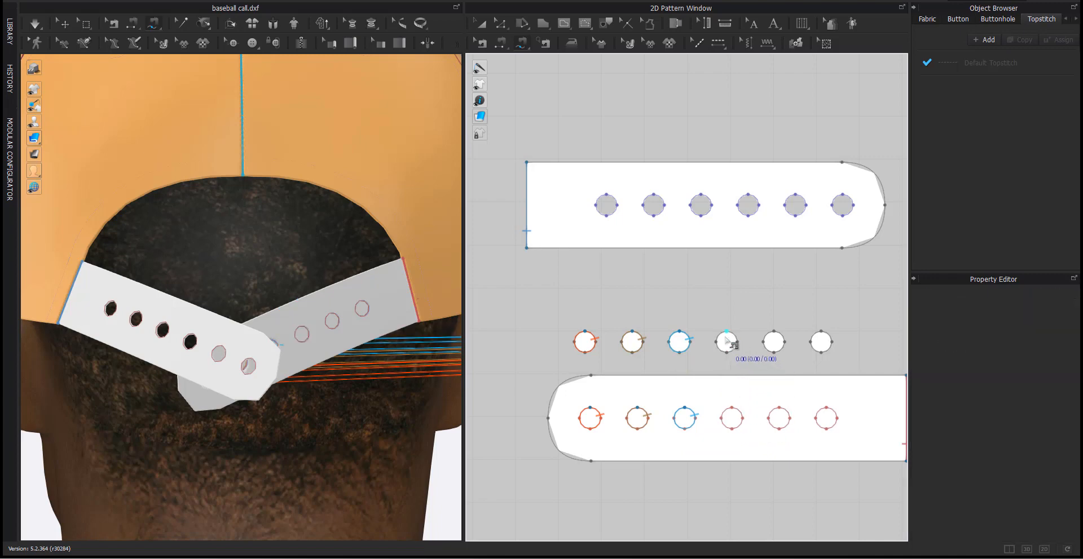
Free-sew the full outline of the fourth cloned circle to the fourth internal circle on the unpunched strap.
middle_drag(725, 341, 708, 323)
click(711, 319)
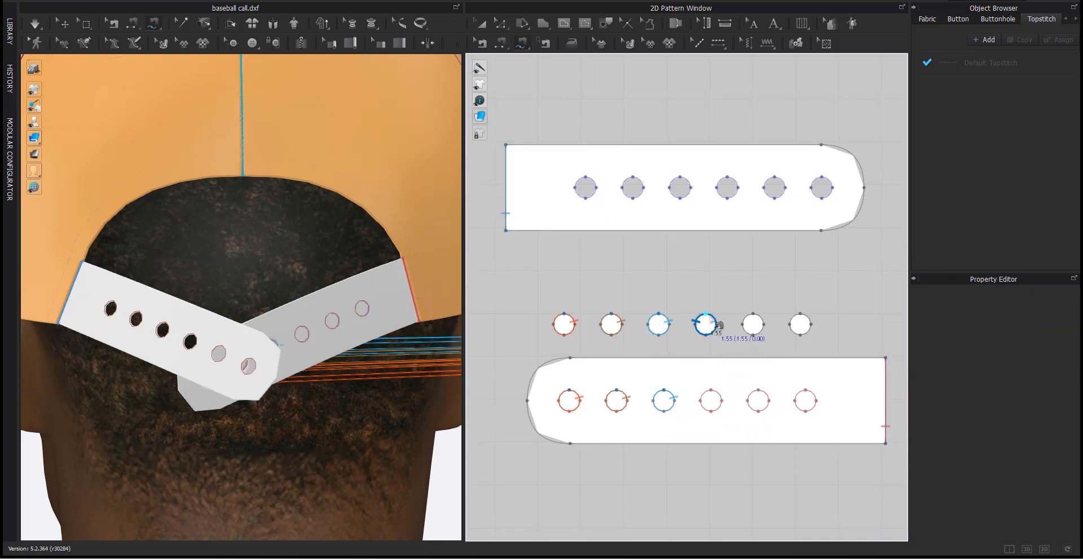
click(717, 396)
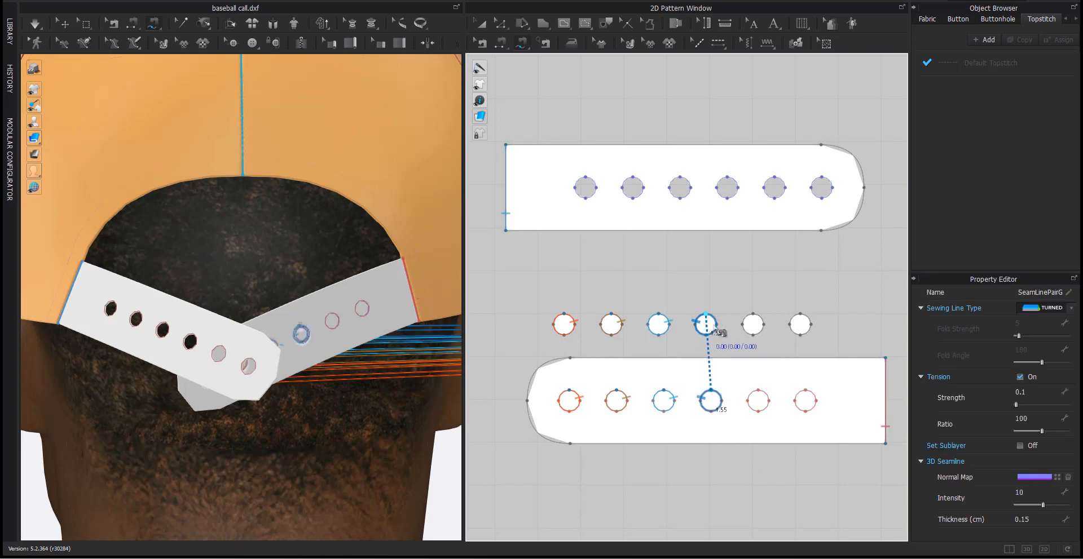
Free-sew the full outlines of the fifth and sixth cloned circles to their matching internal circles on the unpunched strap.
scroll(714, 389, up, 2)
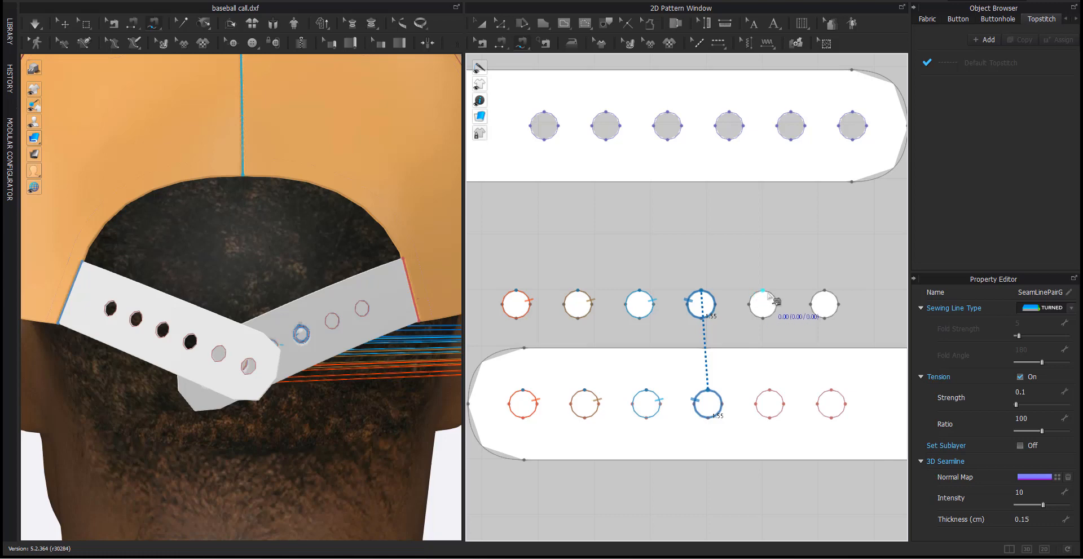
middle_drag(740, 310, 723, 295)
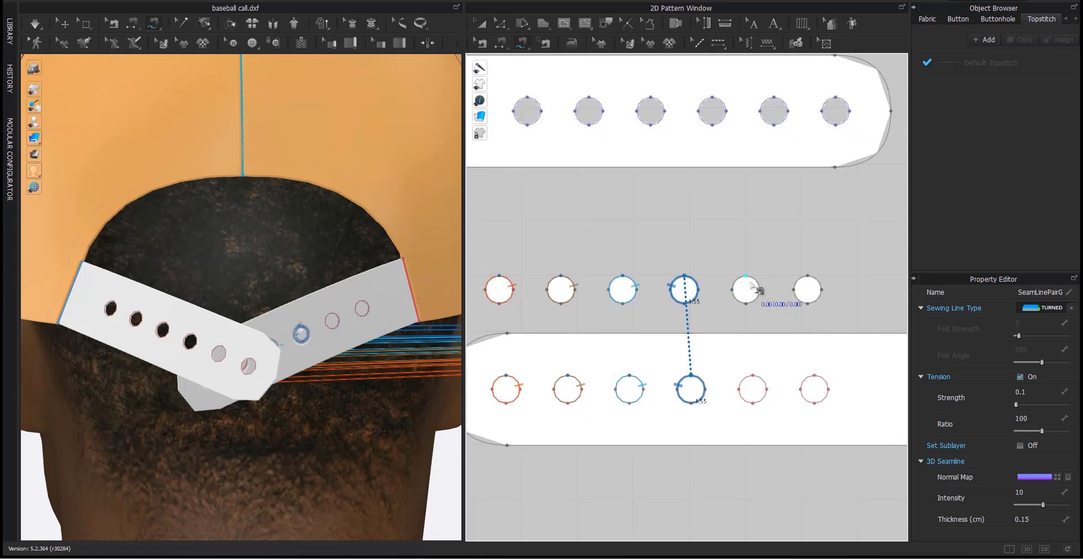
click(751, 285)
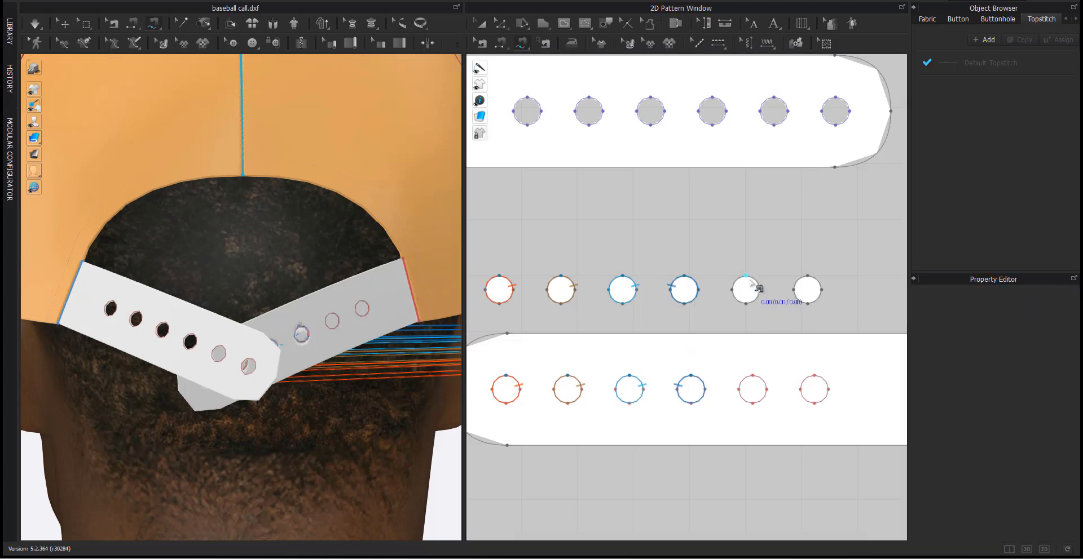
click(759, 402)
click(811, 292)
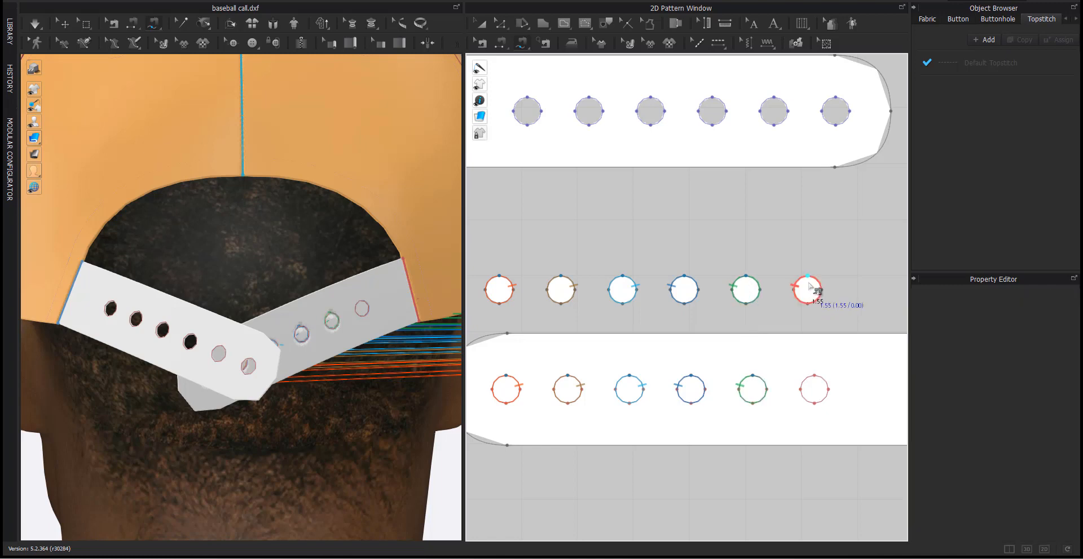
click(814, 374)
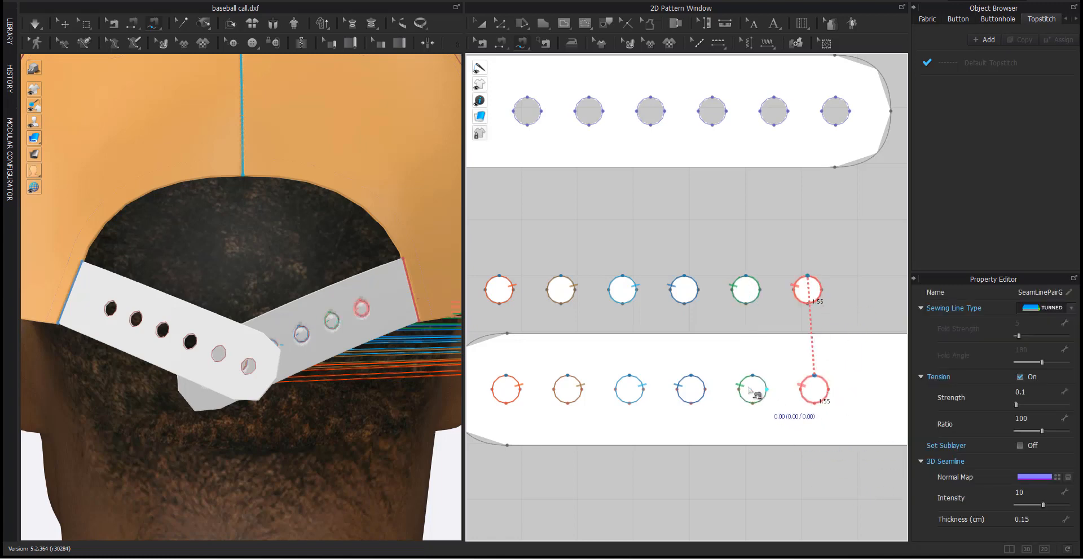
key(a)
Superimpose all six cloned circle patterns over the unpunched strap on the avatar, then deselect them.
scroll(729, 499, down, 4)
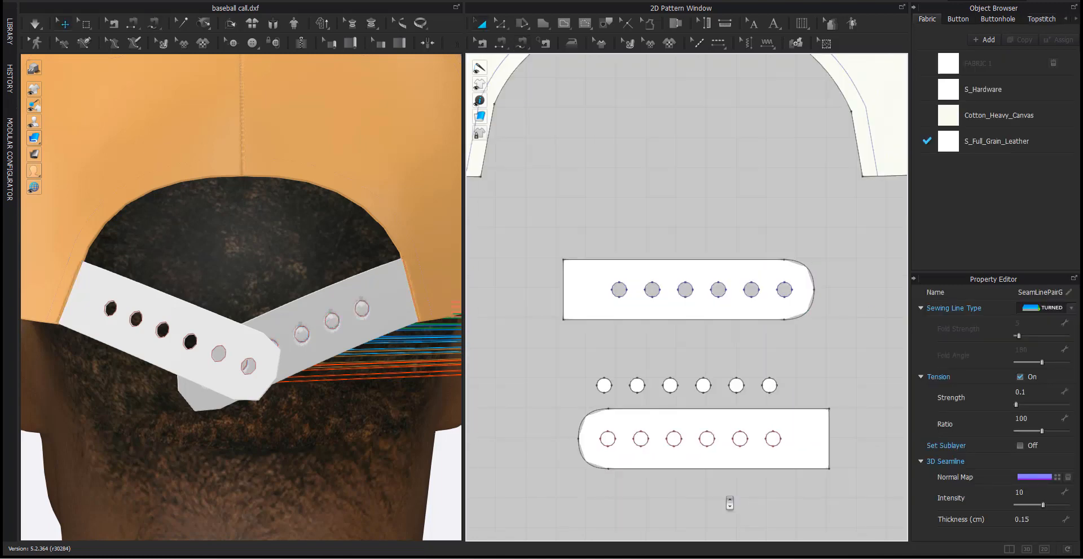
right_drag(738, 502, 707, 465)
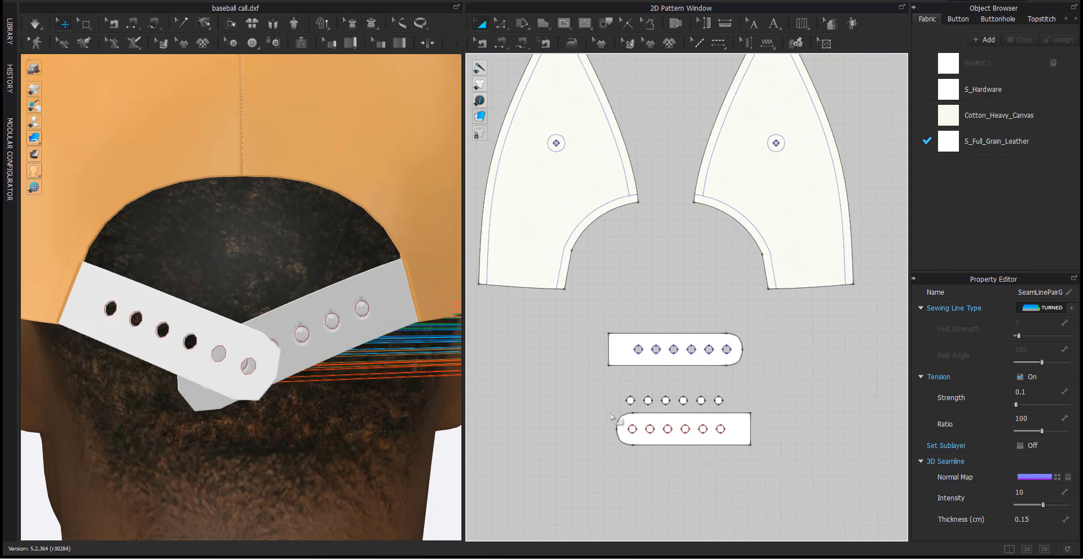
scroll(611, 416, up, 3)
scroll(340, 444, down, 10)
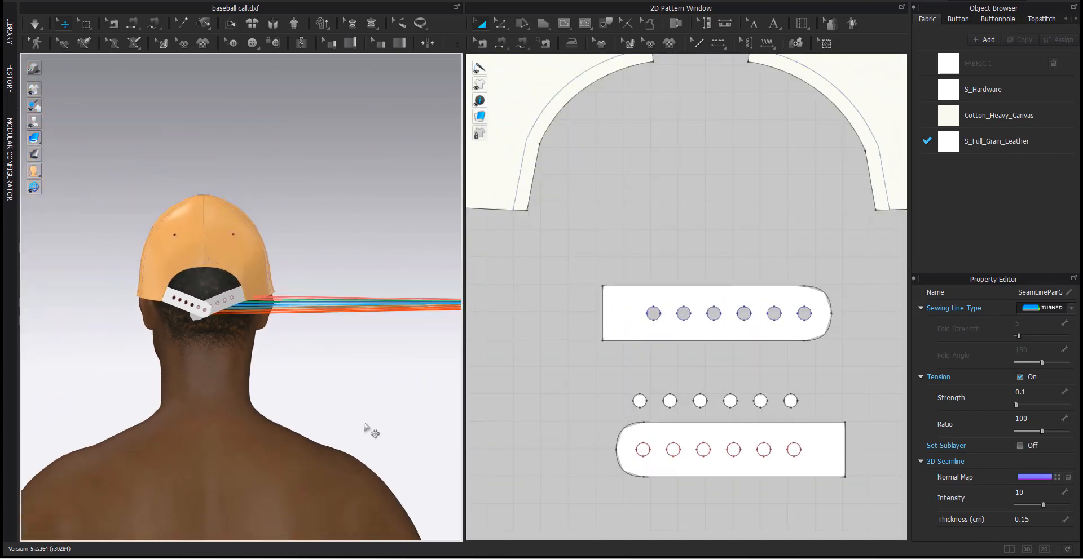
scroll(367, 429, down, 6)
scroll(332, 451, down, 6)
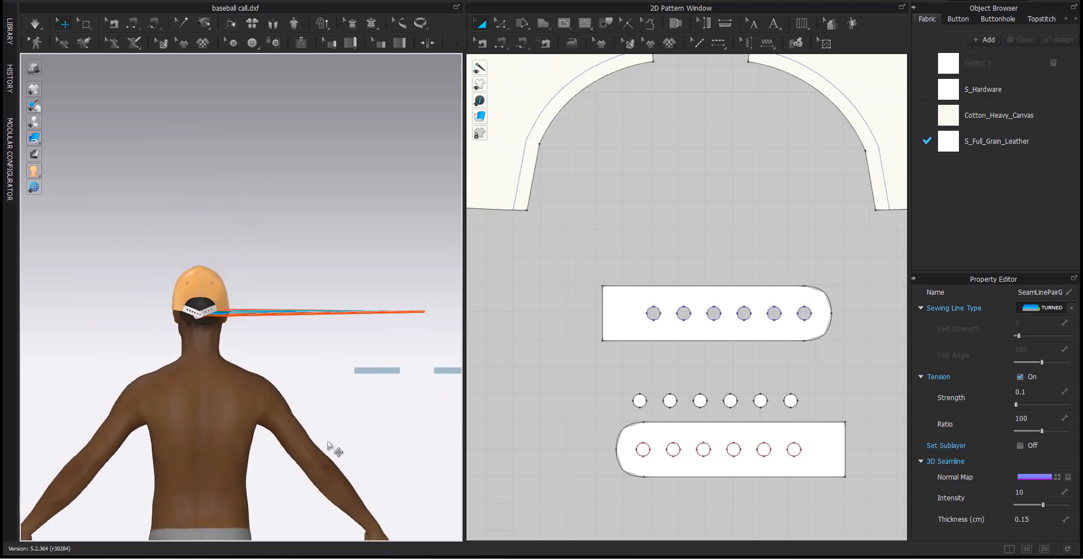
drag(596, 373, 669, 399)
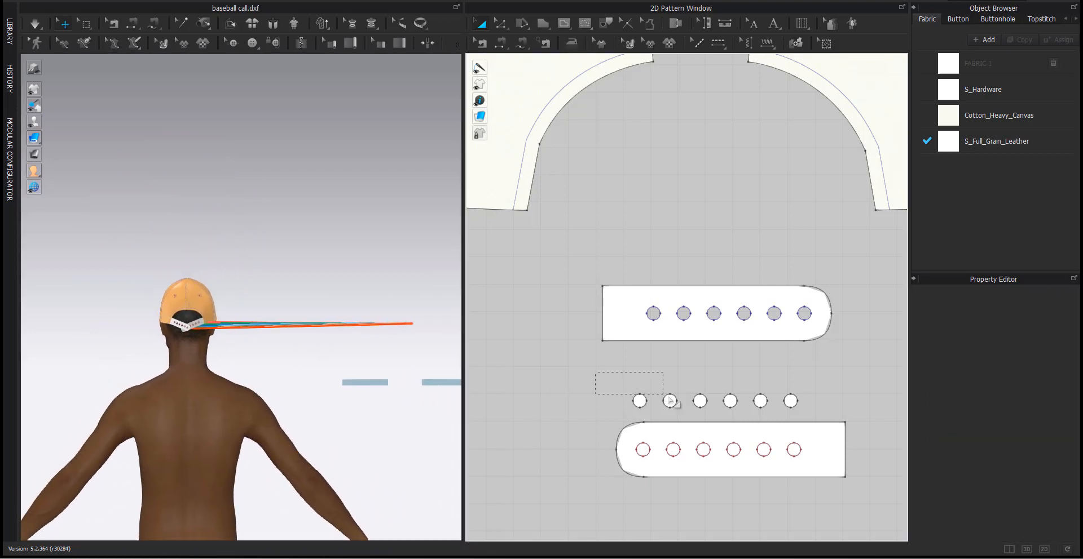
drag(820, 418, 819, 416)
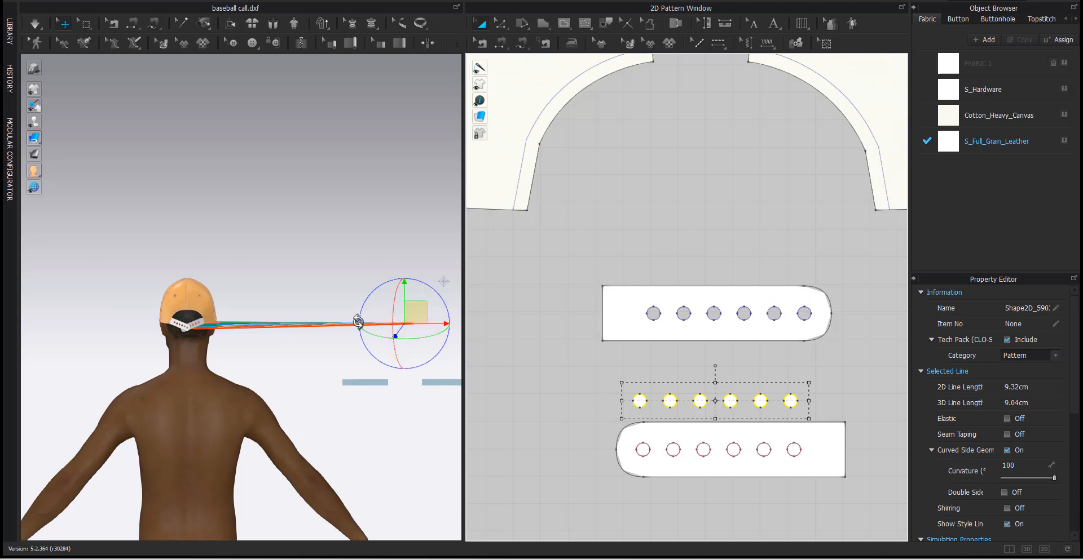
right_click(410, 319)
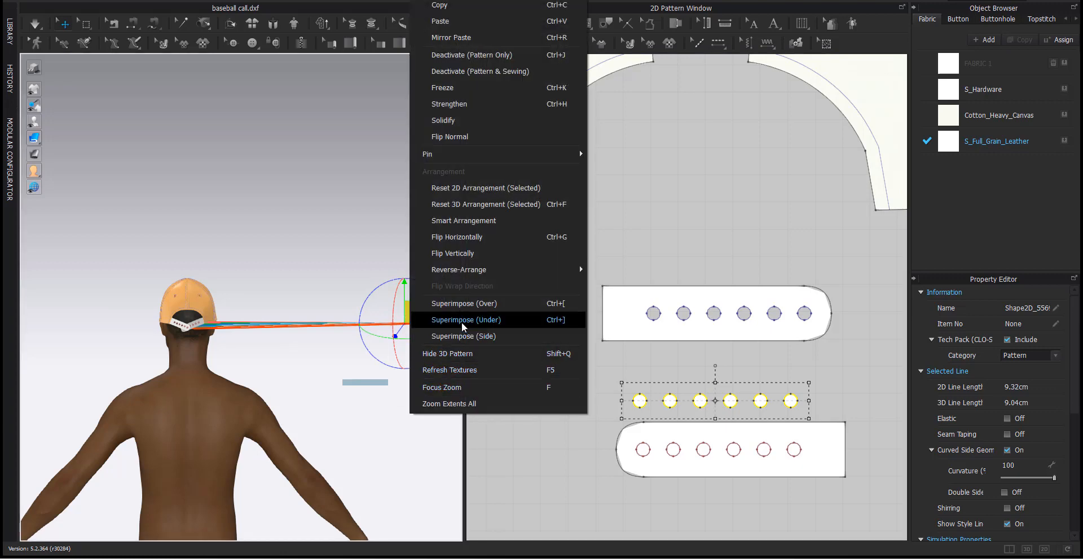
click(471, 305)
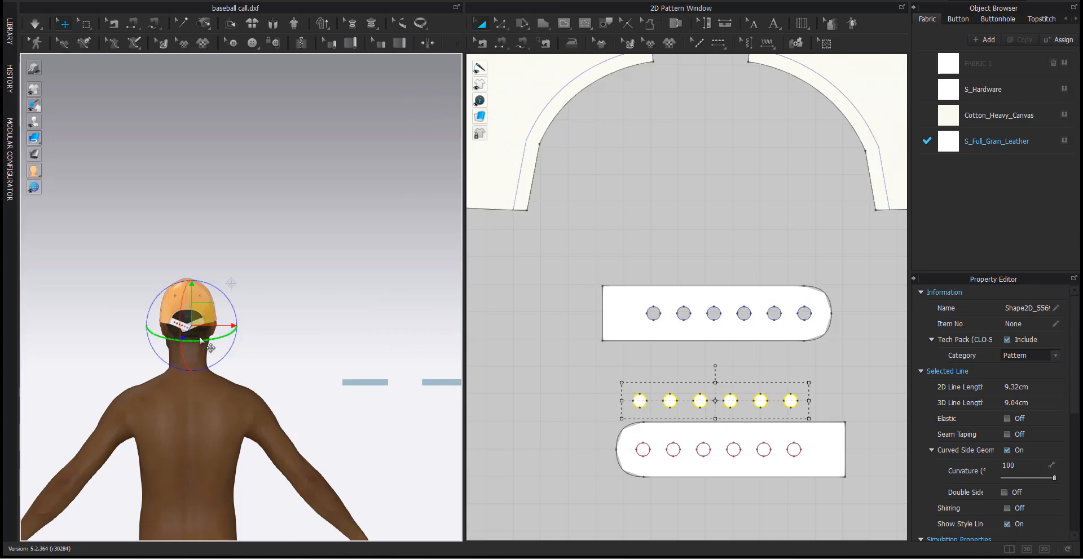
scroll(186, 350, up, 5)
scroll(180, 359, up, 10)
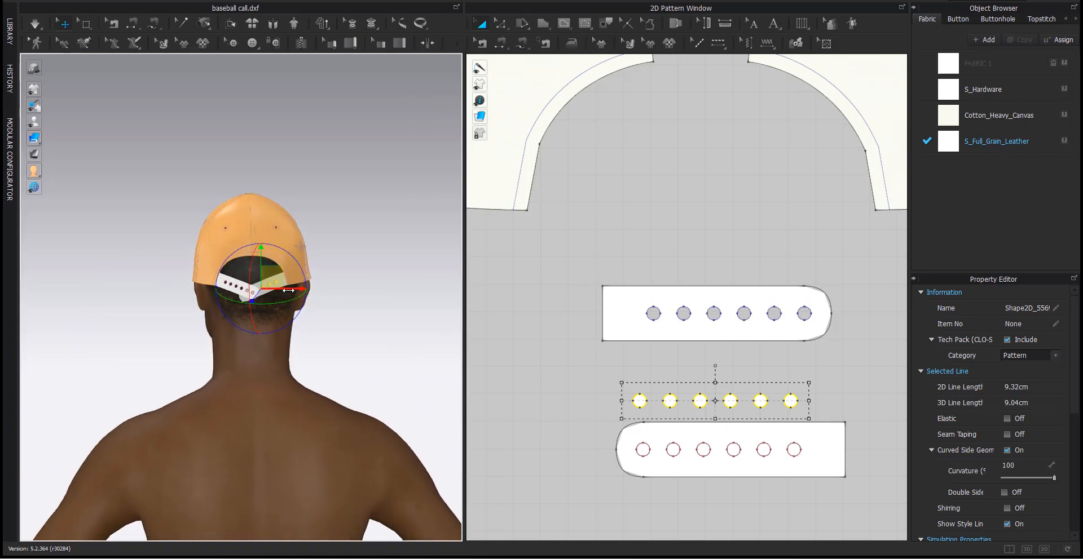
scroll(352, 284, up, 5)
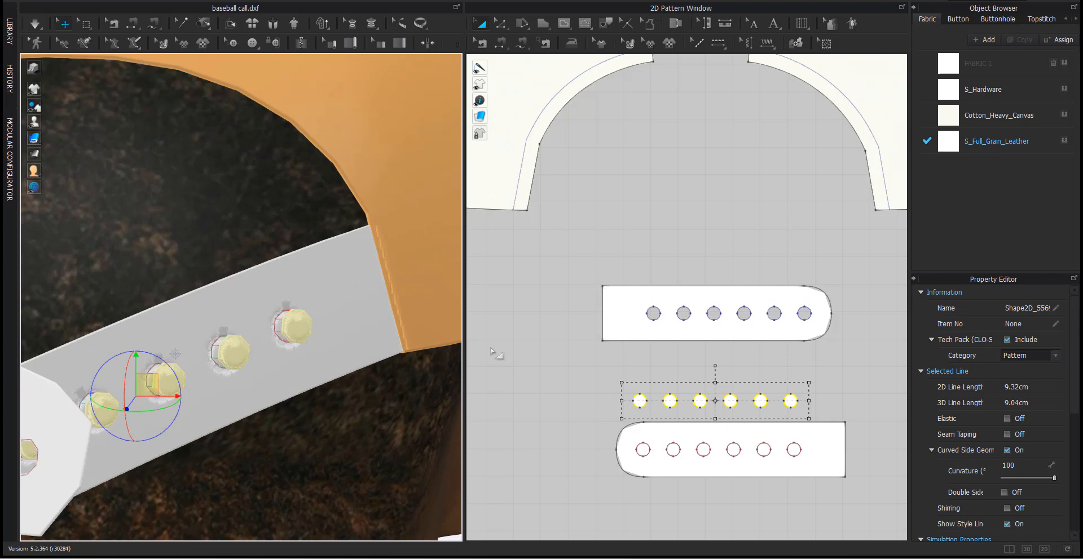
click(685, 212)
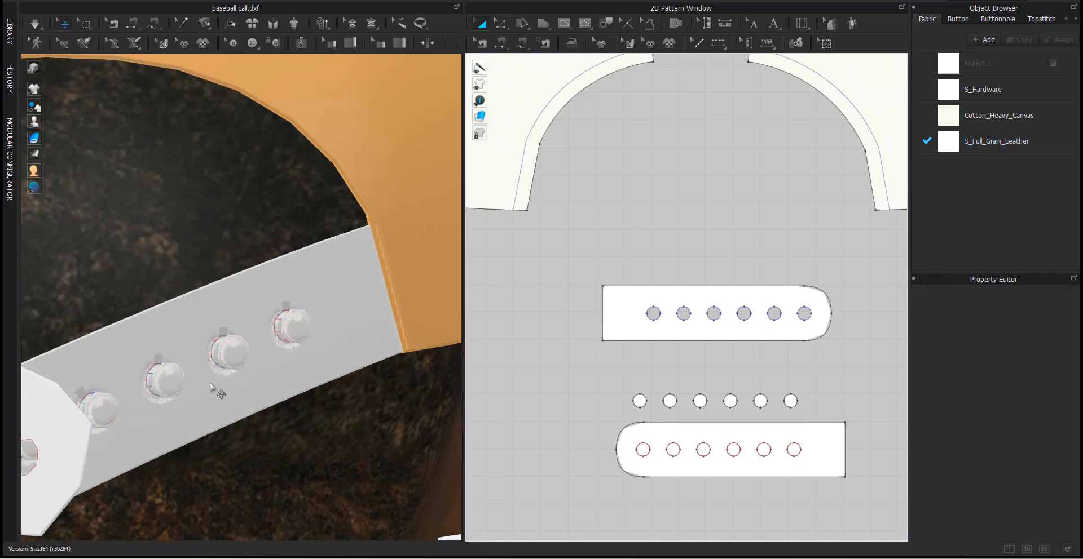
Simulate the garment so the superimposed circles settle onto the strap, then stop the simulation and clear the selection.
click(35, 23)
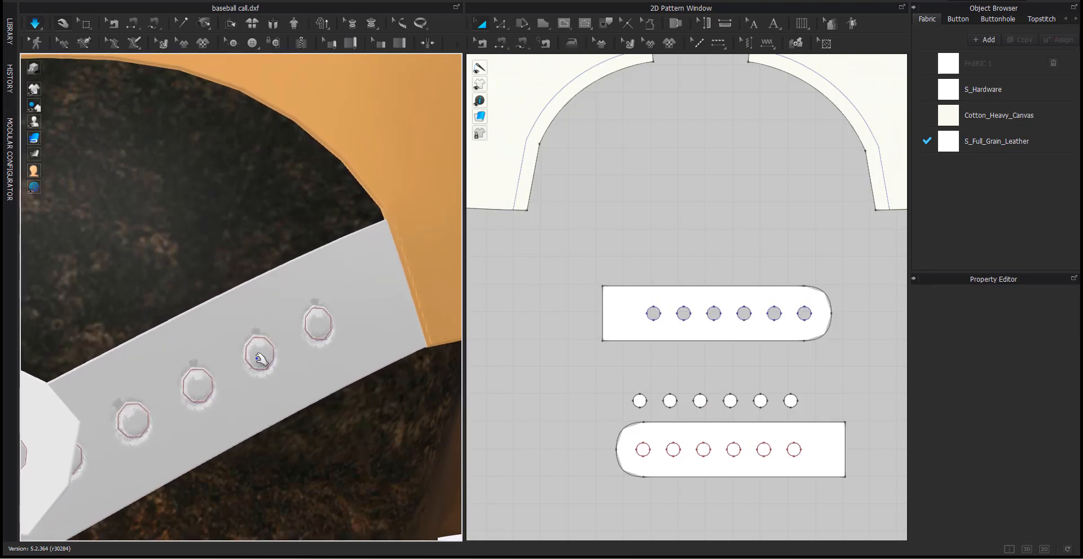
click(257, 357)
click(304, 320)
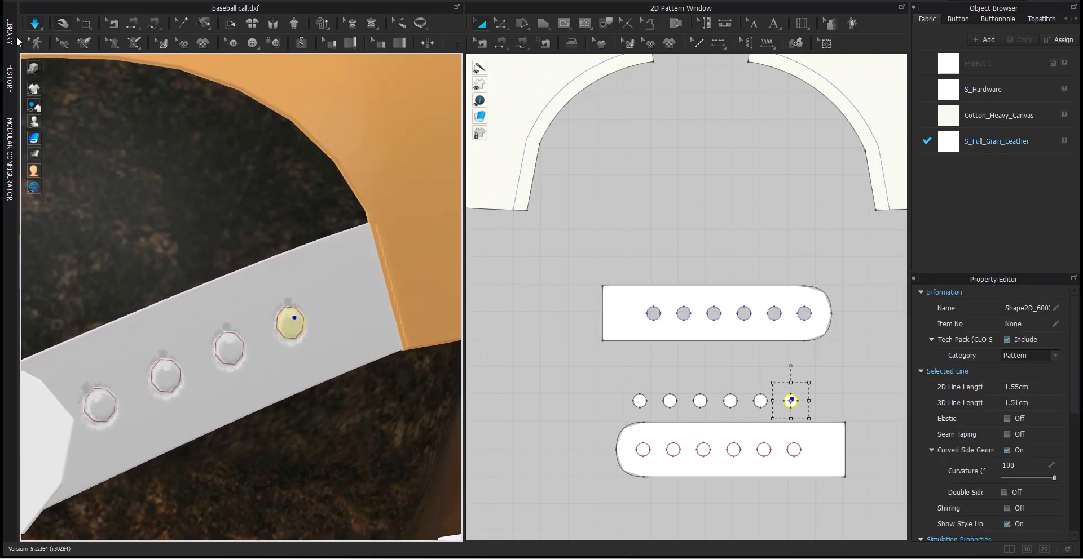
key(space)
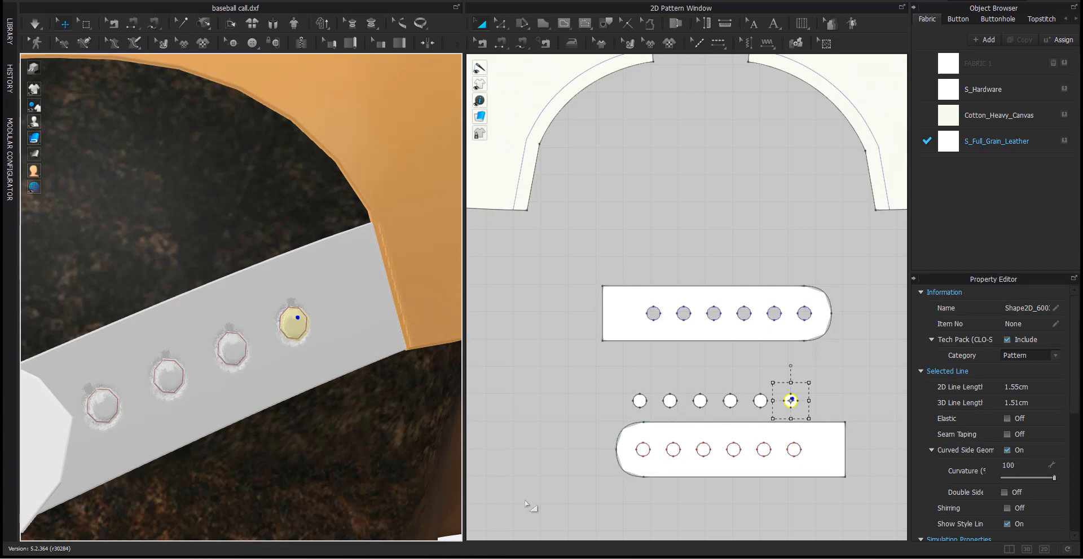
click(551, 420)
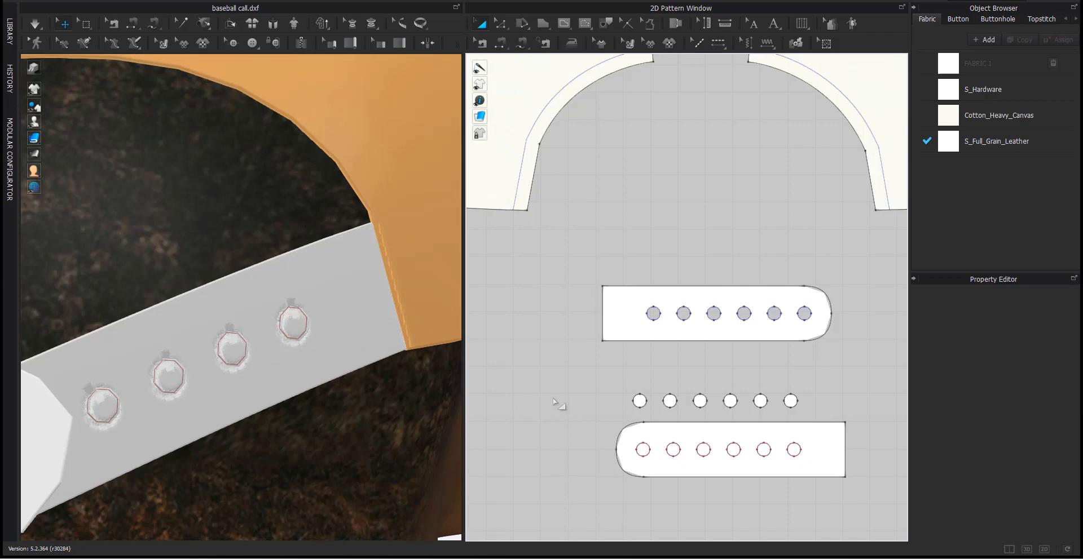
Set the particle distance of all six cloned circles to 3 mm, accepting the slower simulation.
drag(735, 403, 838, 419)
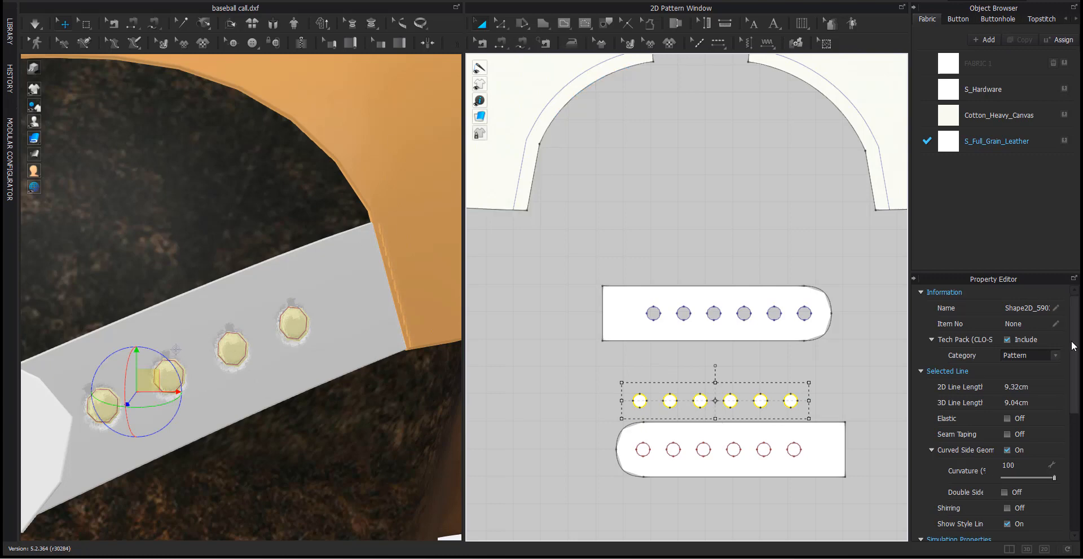
scroll(1075, 346, down, 3)
scroll(1071, 403, down, 2)
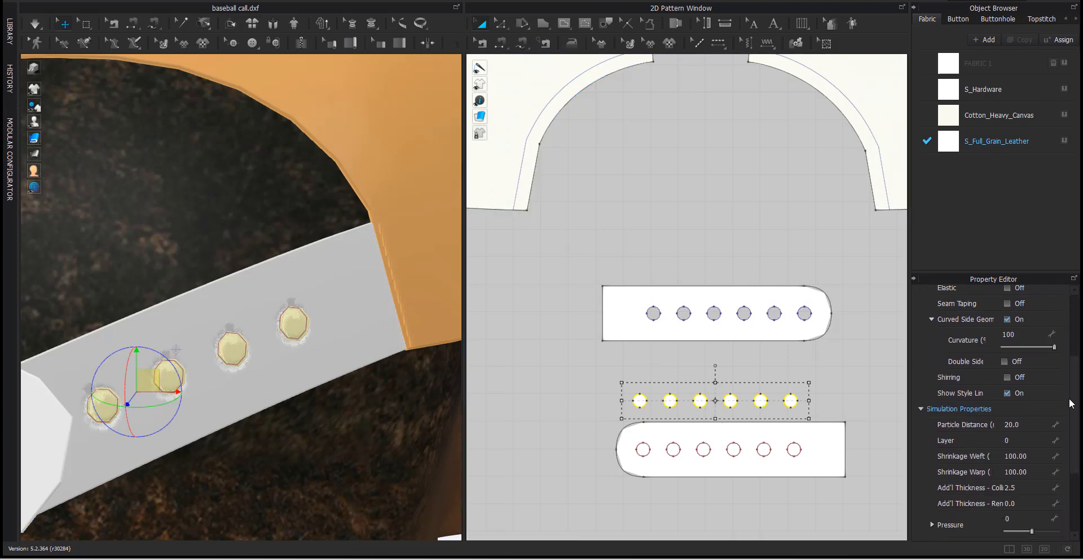
click(1017, 425)
key(Return)
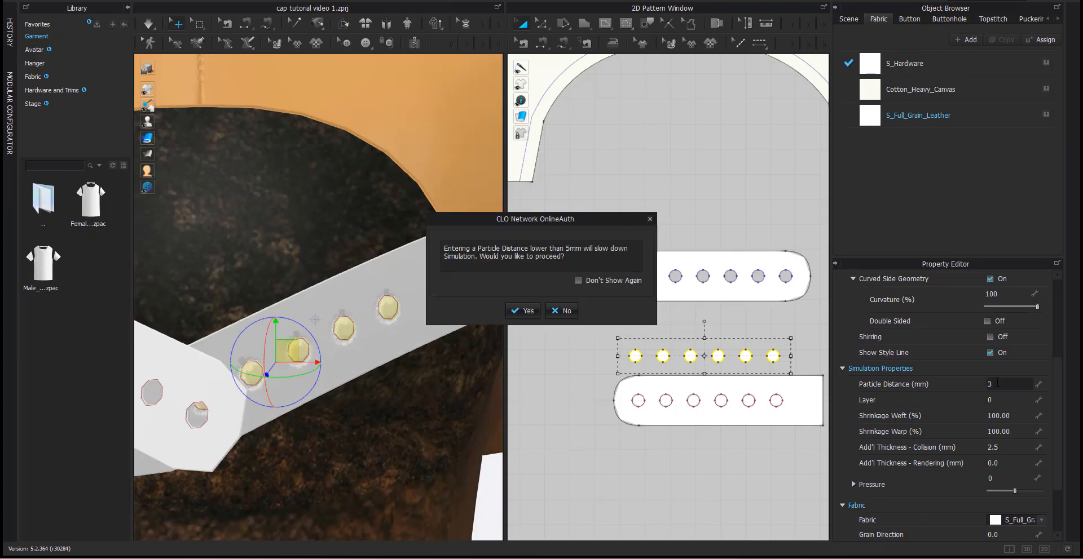
click(528, 312)
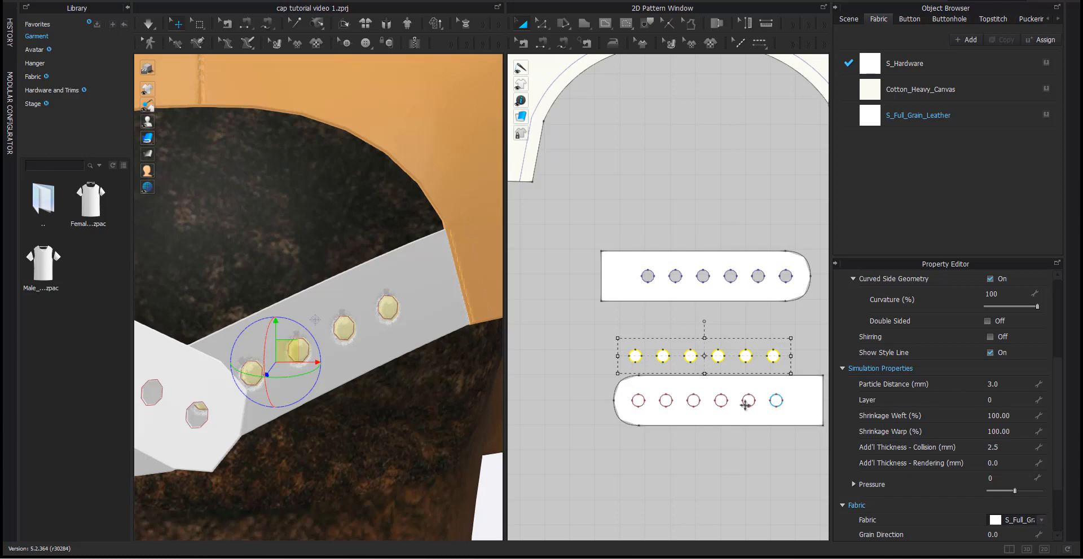
click(517, 383)
Set the additional rendering thickness of the six cloned circles to 2 mm.
right_drag(340, 399, 377, 337)
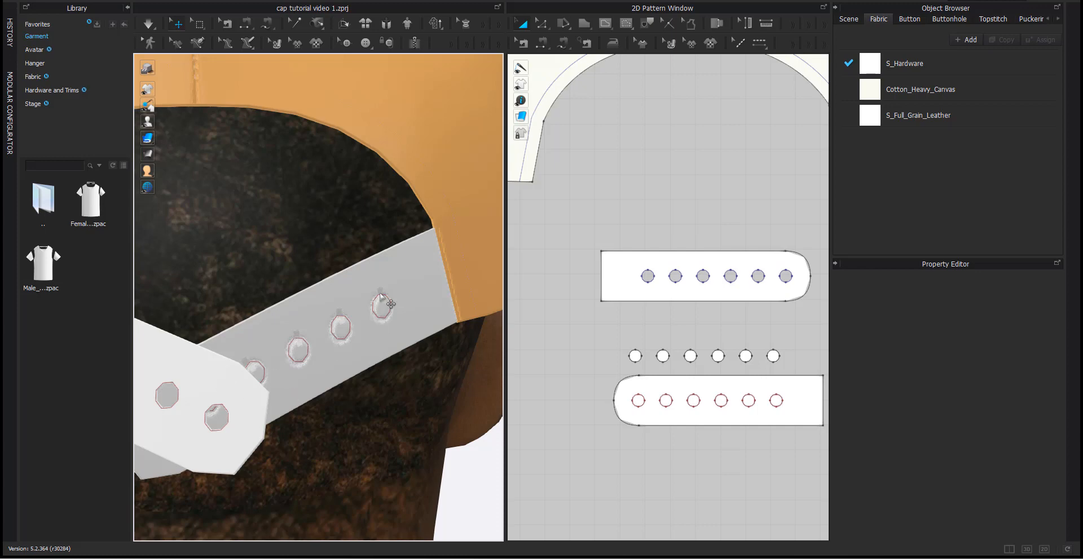
drag(613, 334, 796, 373)
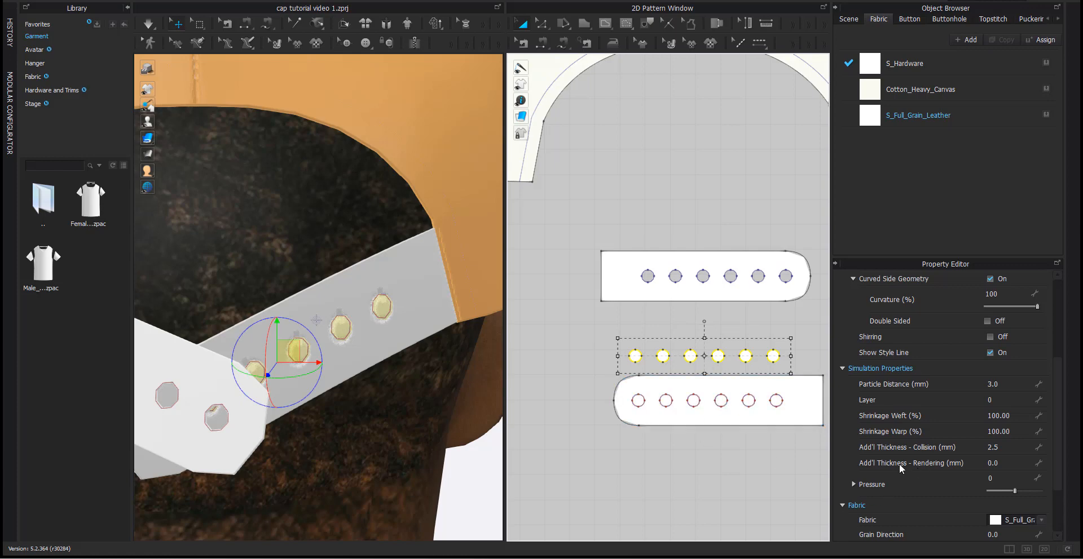
click(1013, 464)
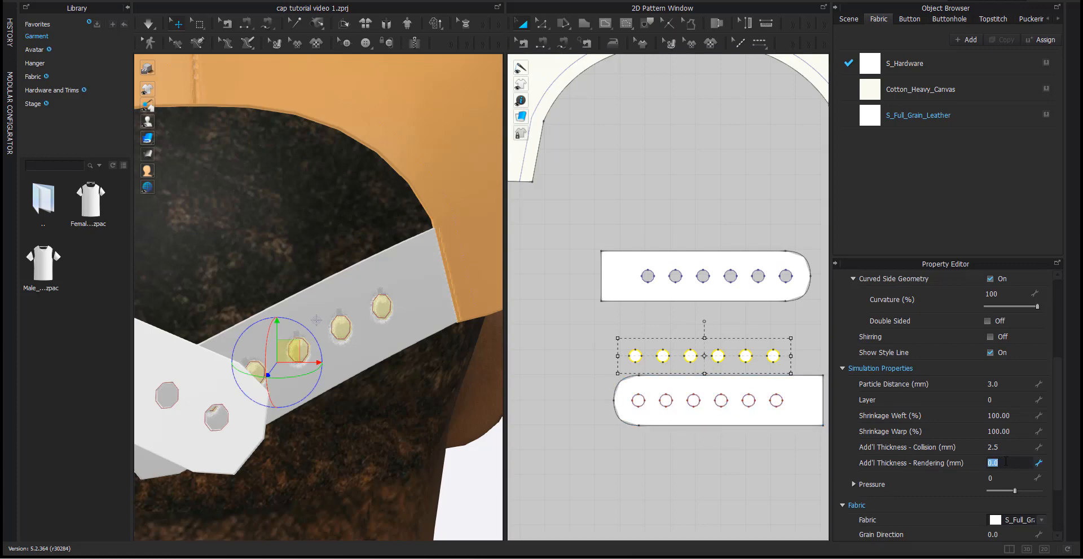
text(2)
key(Return)
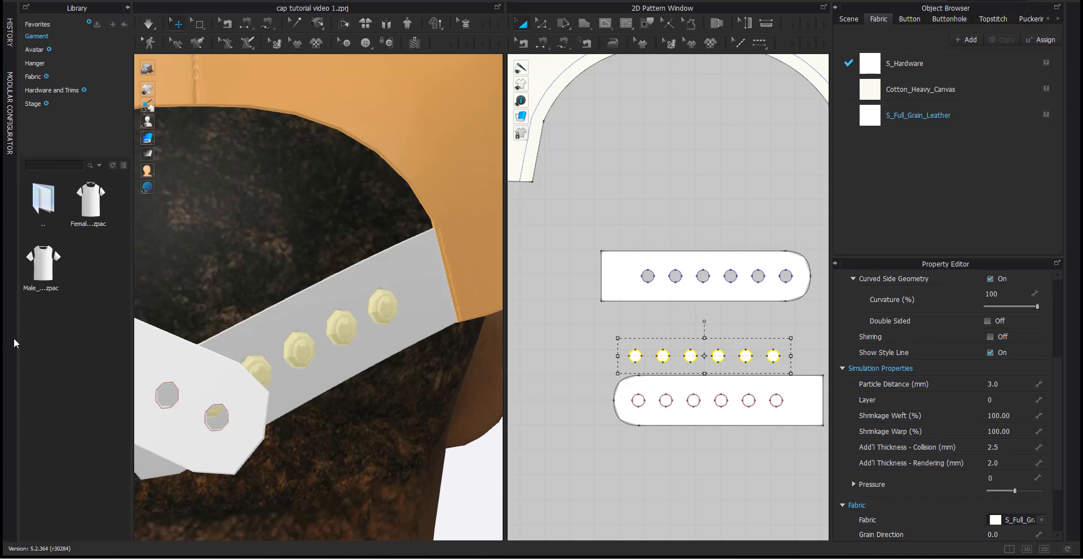
scroll(362, 359, up, 6)
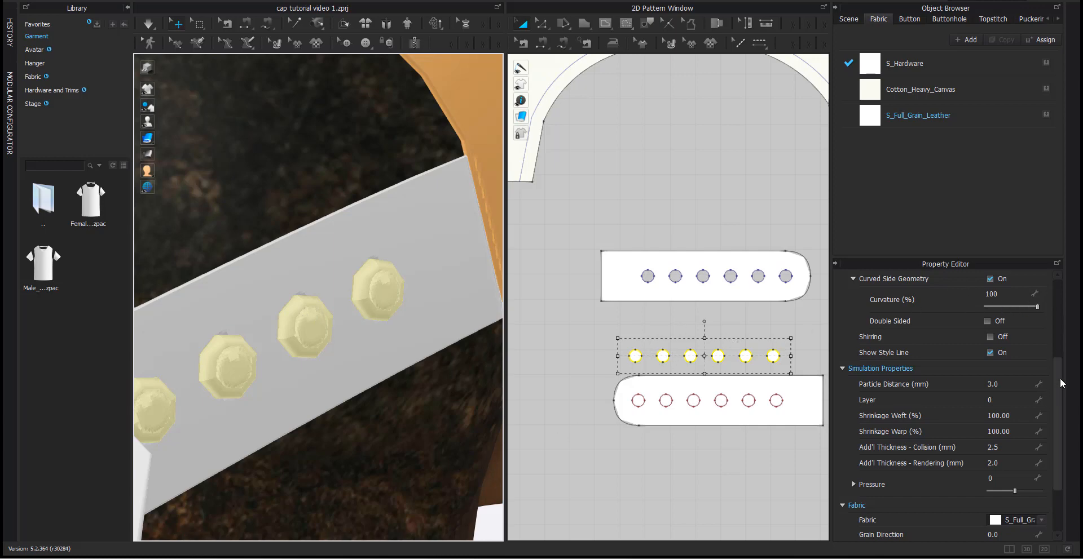
Try curved side geometry curvatures of 75% and 50% on the six cloned circles.
drag(1061, 378, 1064, 357)
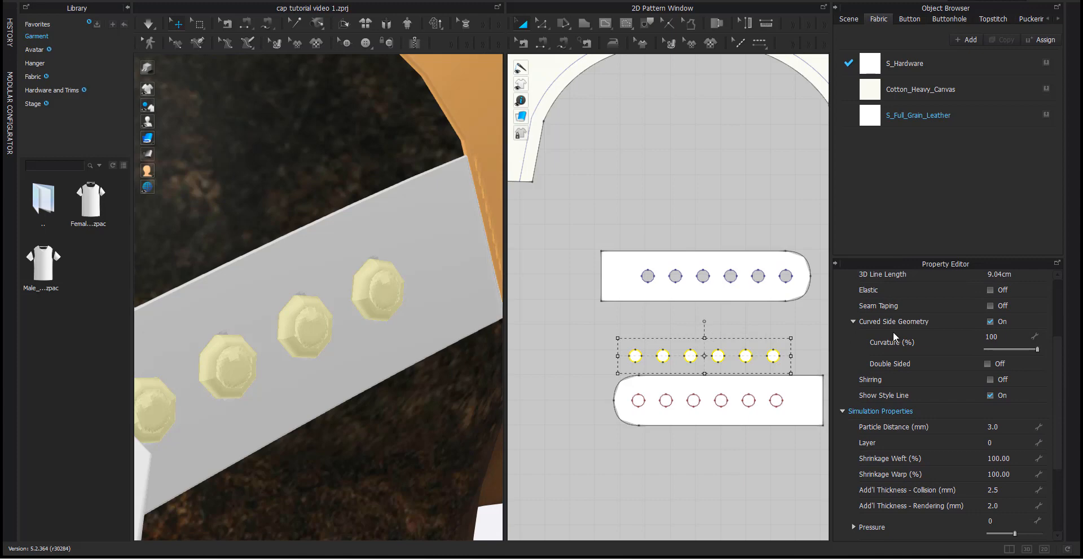
scroll(1061, 331, up, 2)
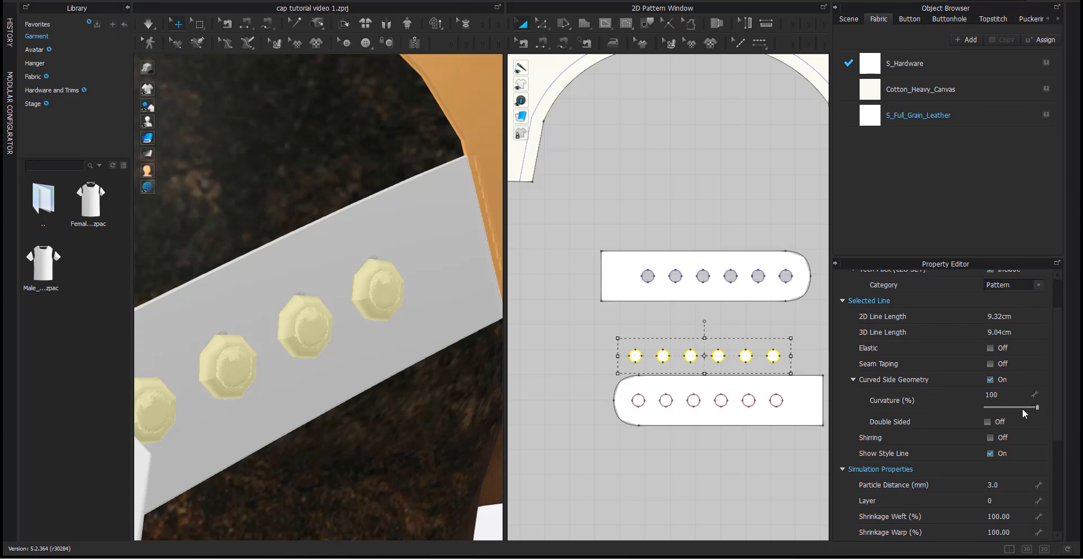
click(1005, 397)
key(Return)
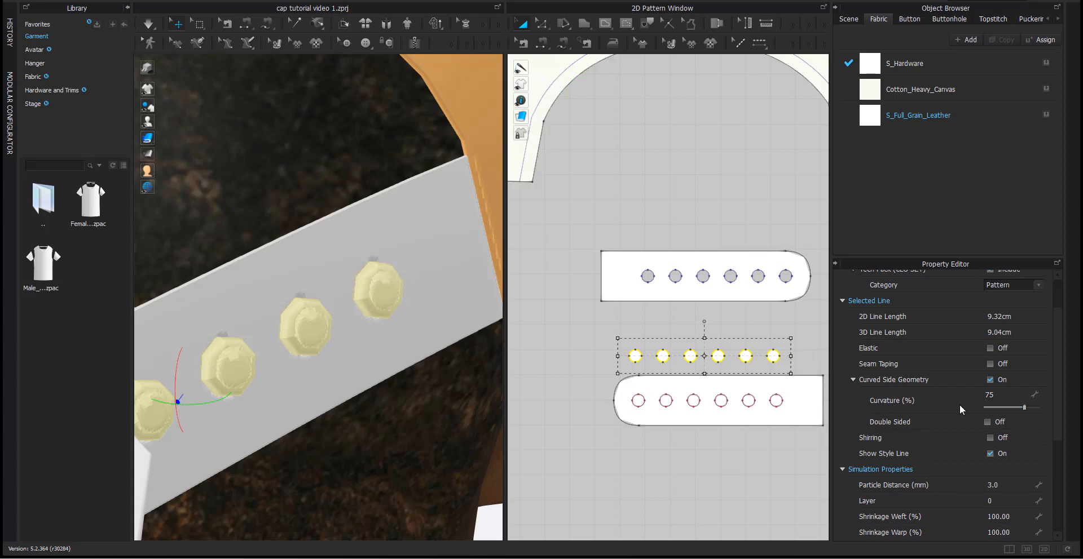
click(1007, 394)
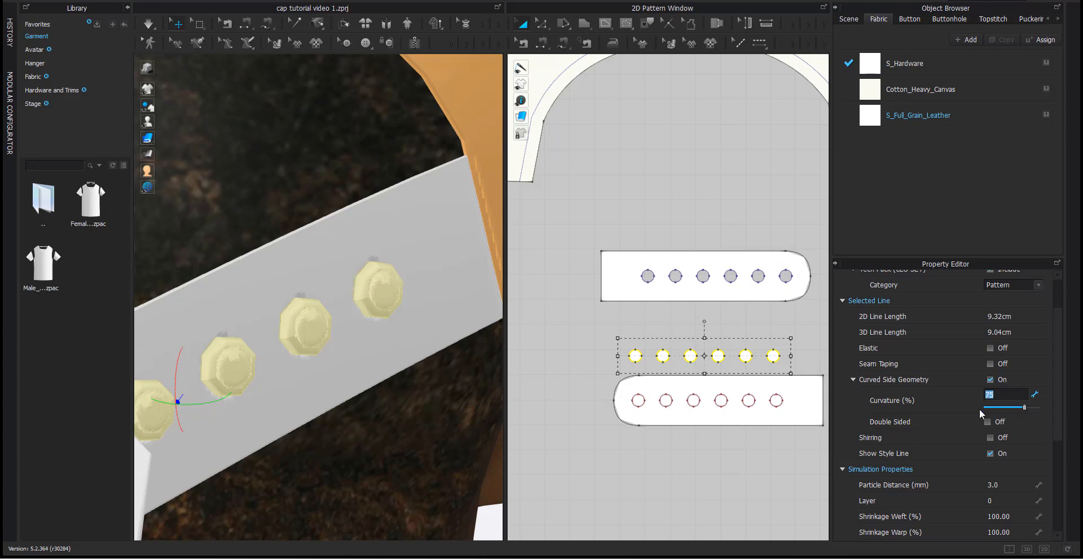
text(50)
key(Return)
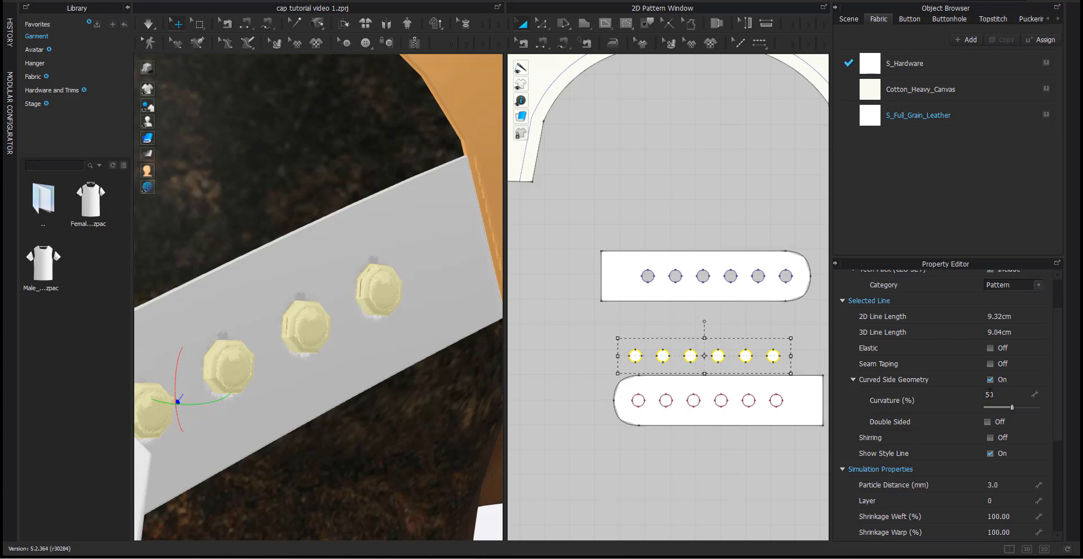
Set the curved side geometry curvature of the six circles to 40%, then deselect them and check the snaps on the cap.
scroll(323, 374, down, 6)
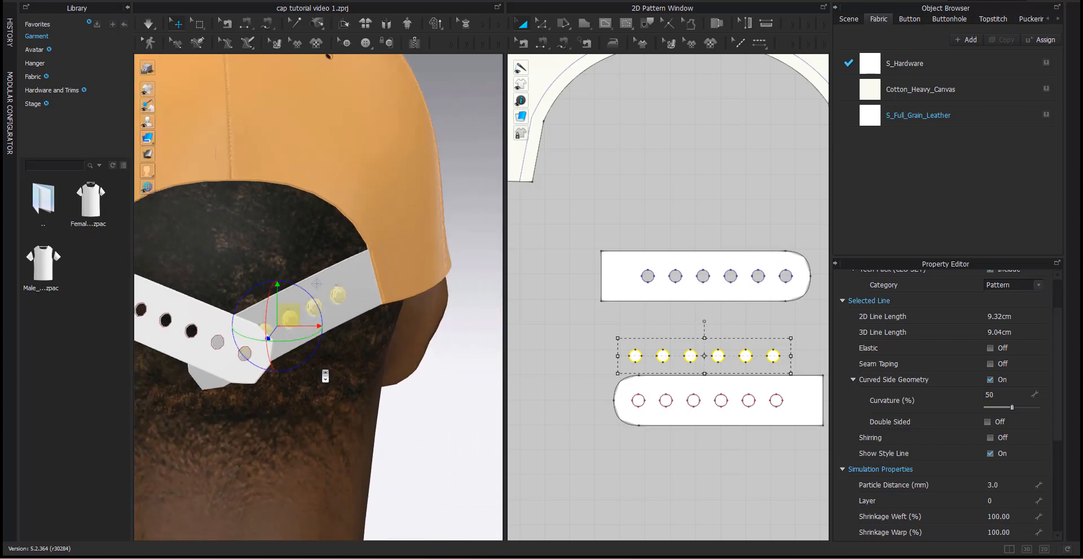
right_drag(323, 375, 364, 388)
double_click(1010, 397)
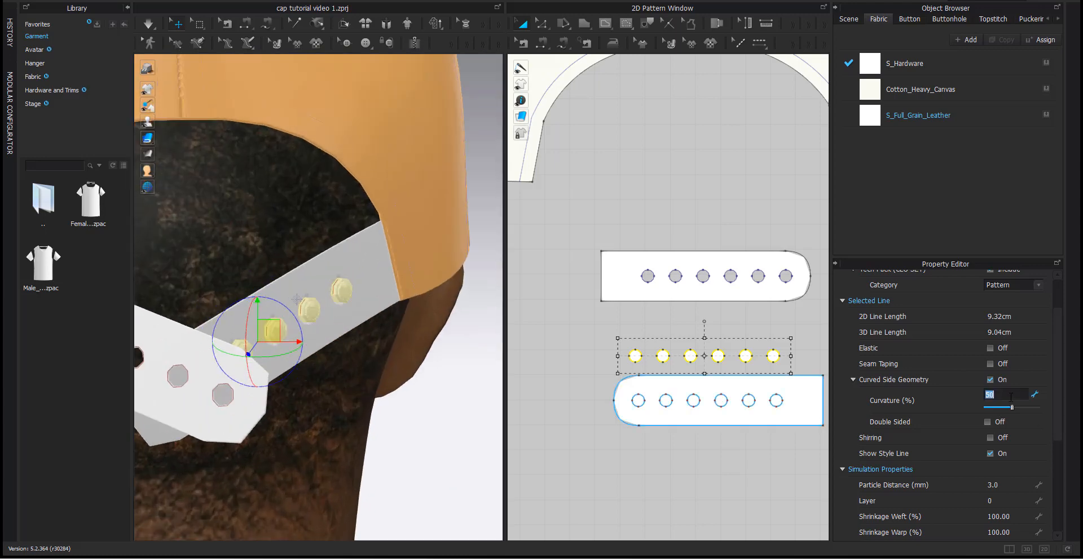
key(Return)
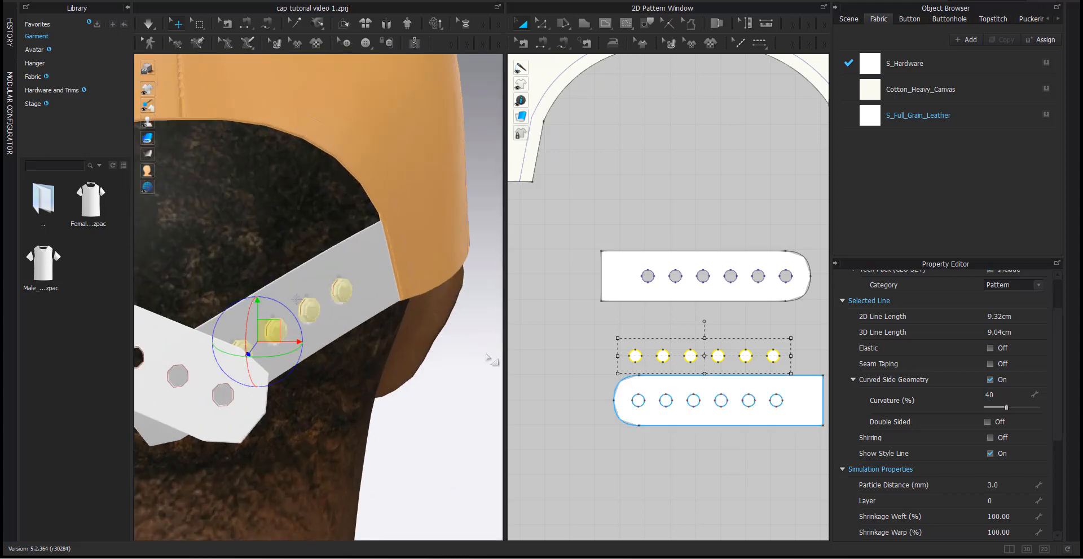
scroll(338, 354, down, 4)
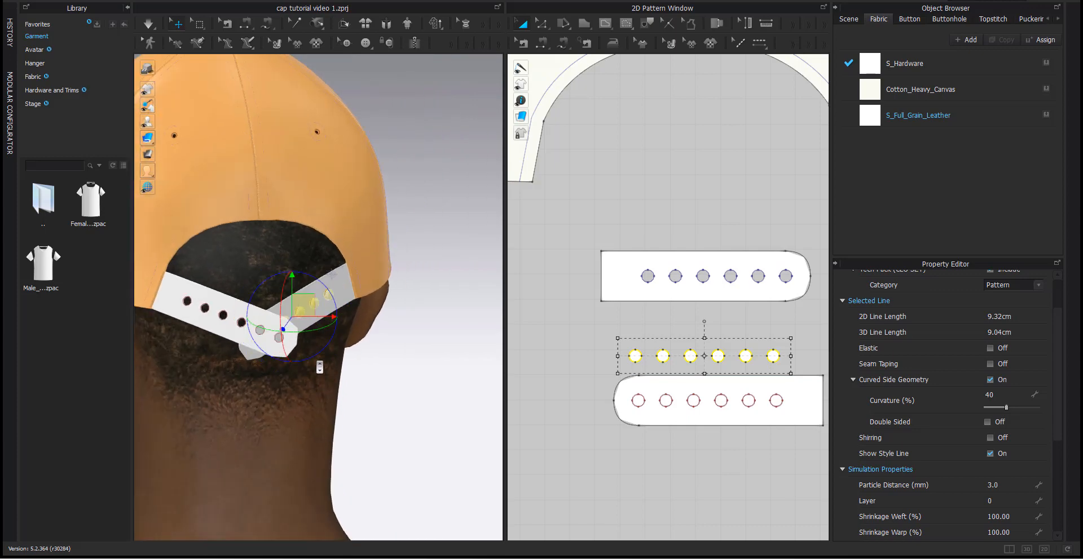
click(639, 228)
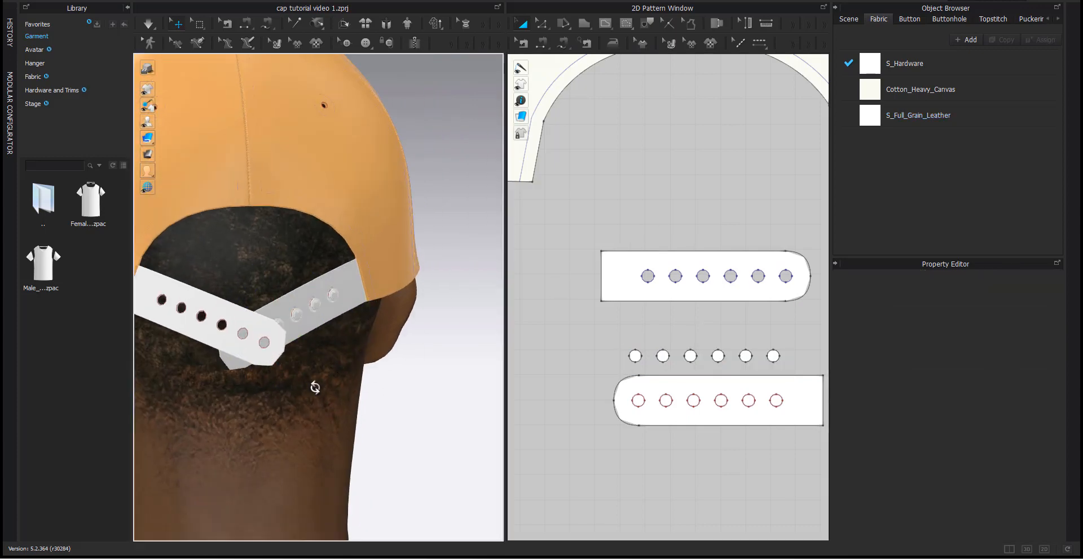
right_drag(314, 382, 383, 396)
right_drag(321, 394, 309, 363)
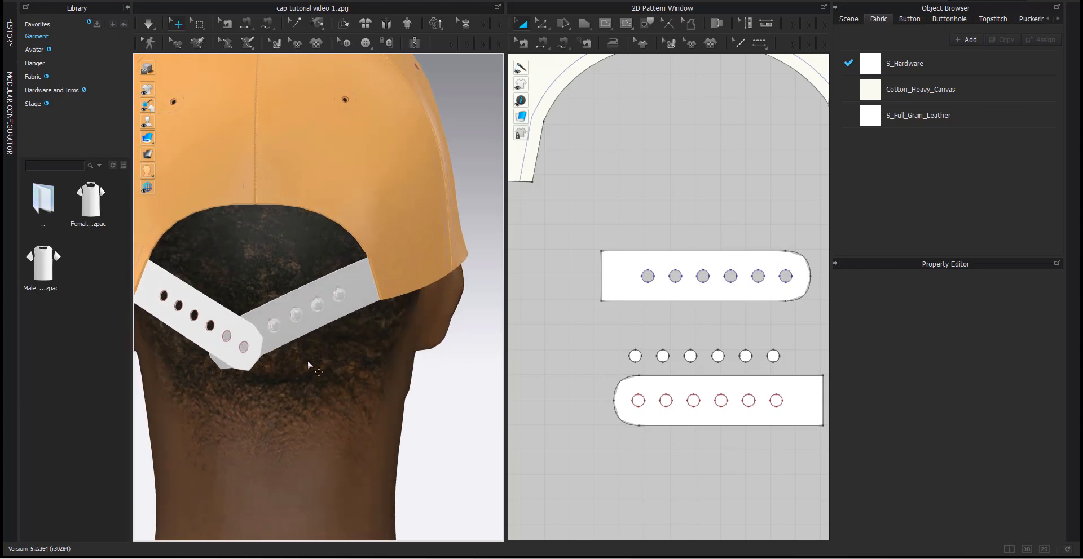
Examine the two back straps of the cap up close and hide the library to enlarge the workspace.
scroll(309, 364, down, 2)
middle_drag(309, 364, 366, 367)
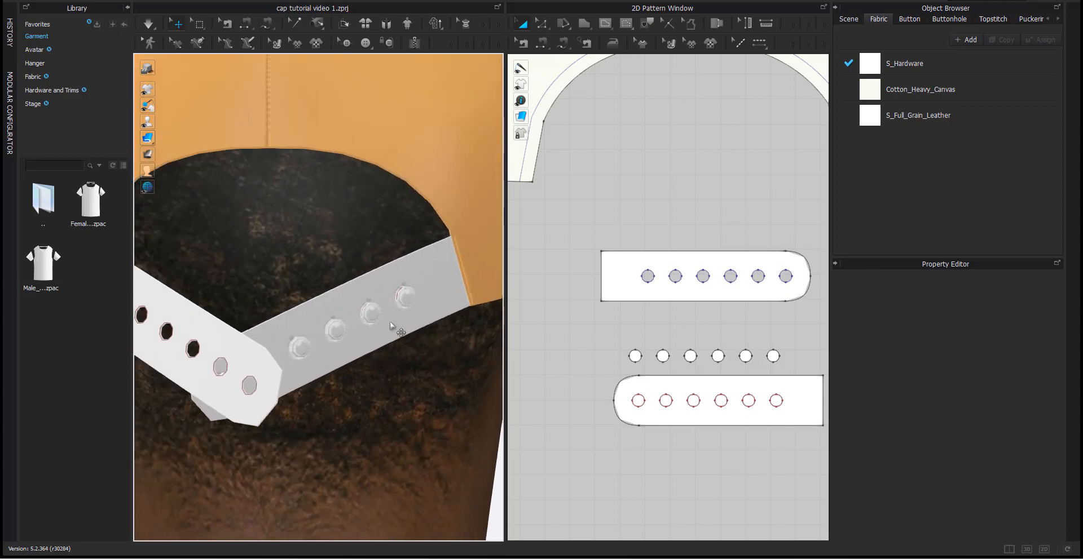
scroll(213, 321, up, 2)
middle_drag(212, 321, 248, 347)
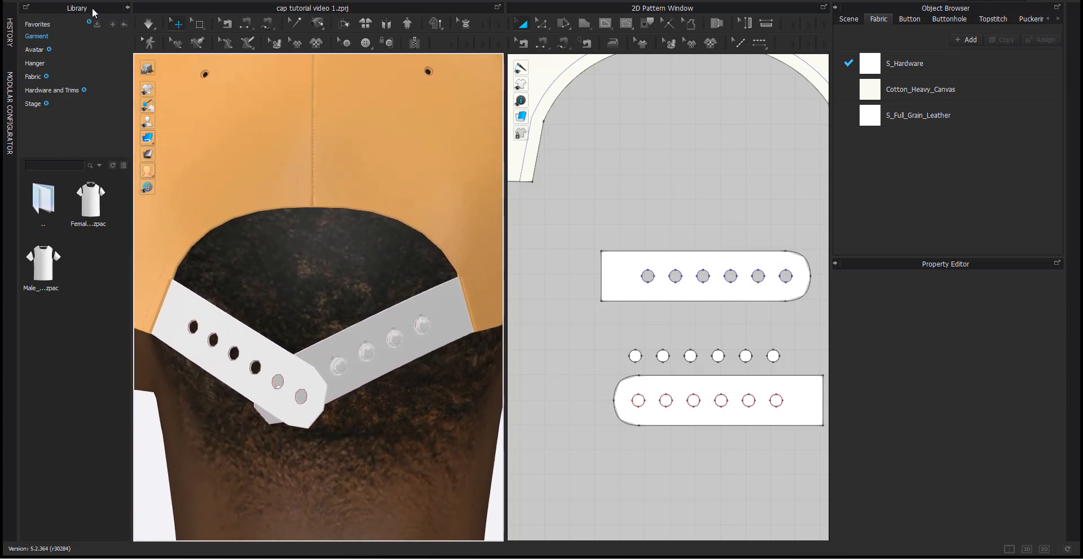
click(128, 8)
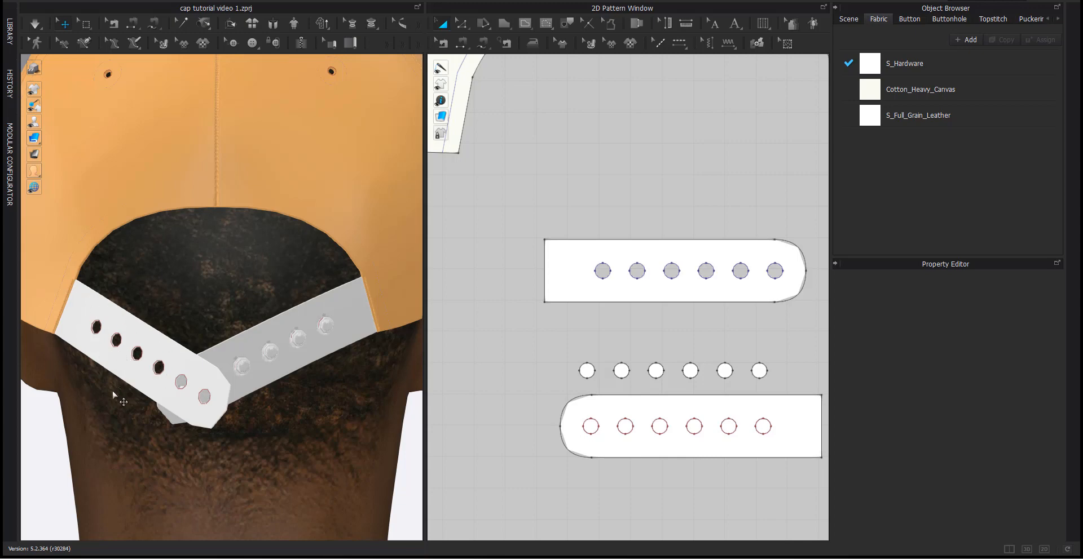
scroll(487, 445, down, 2)
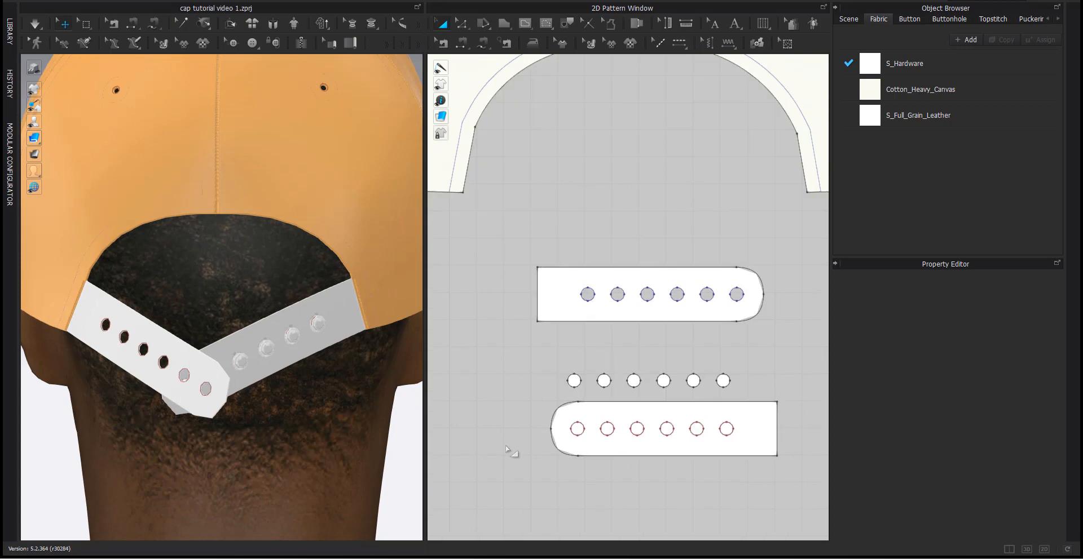
Sew the first snap circle to the first hole of the upper strap with the Free Sewing tool.
key(m)
right_drag(211, 427, 258, 393)
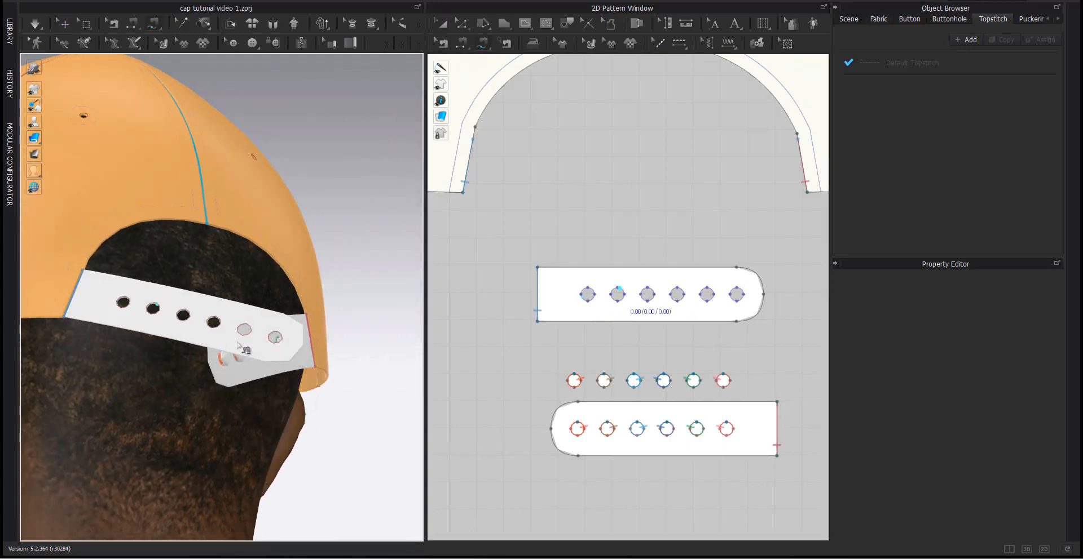
right_drag(210, 399, 151, 421)
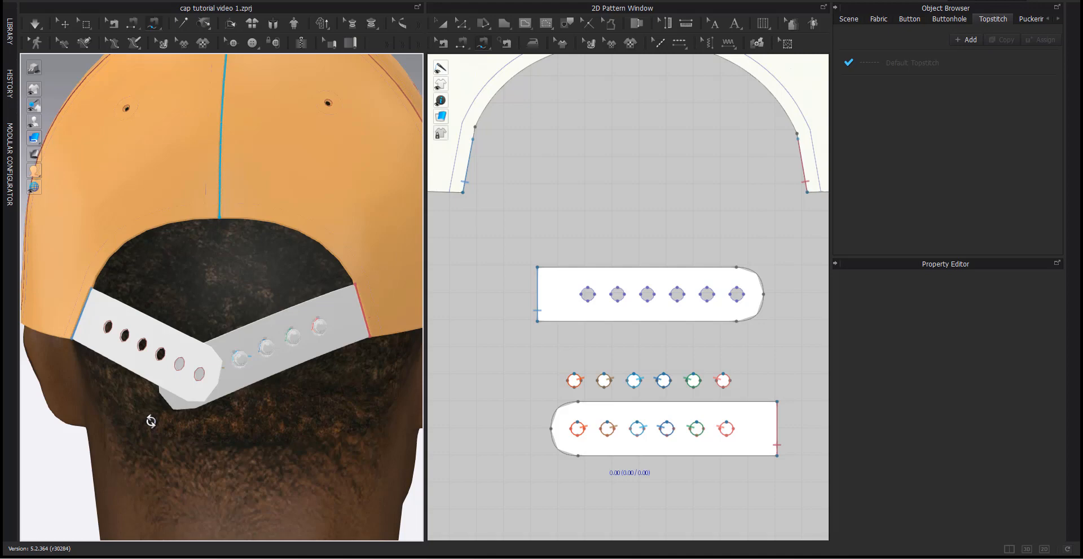
scroll(606, 339, up, 2)
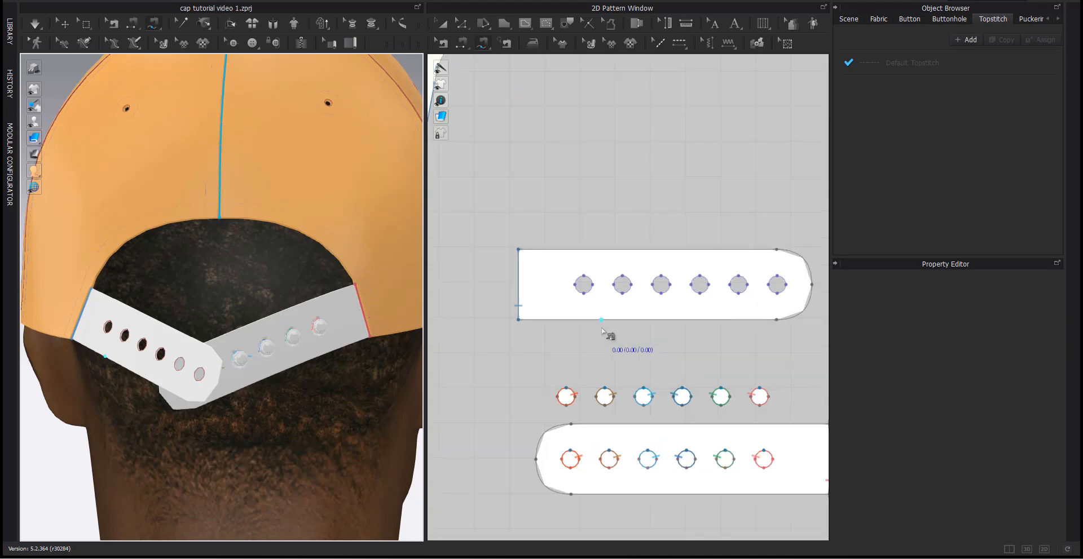
click(486, 41)
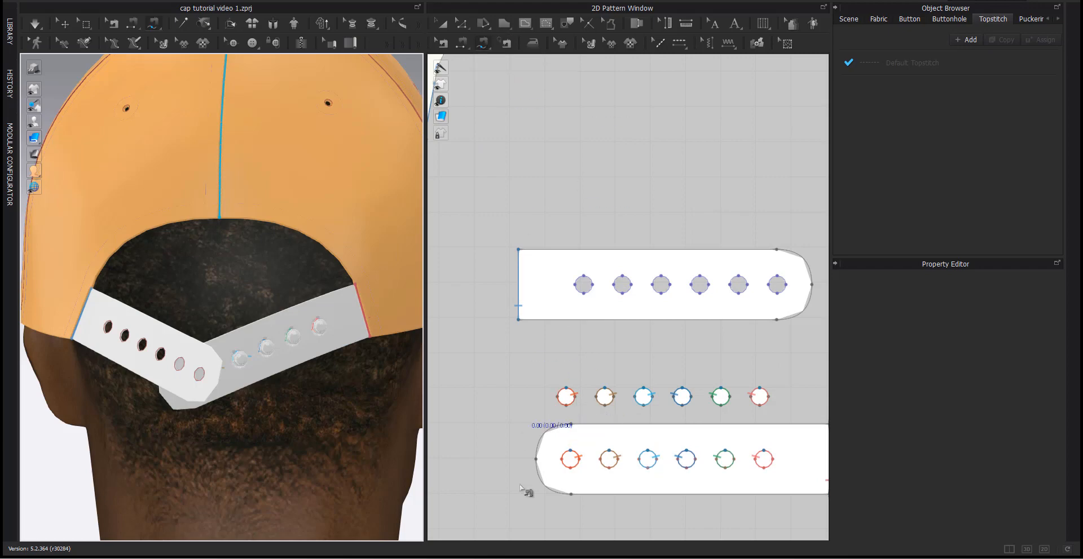
click(567, 393)
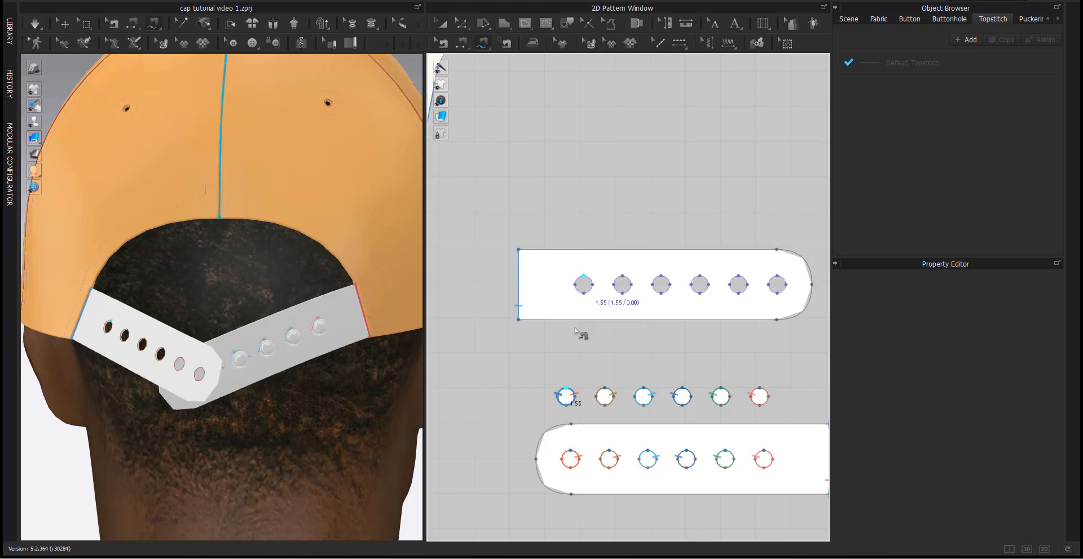
key(Return)
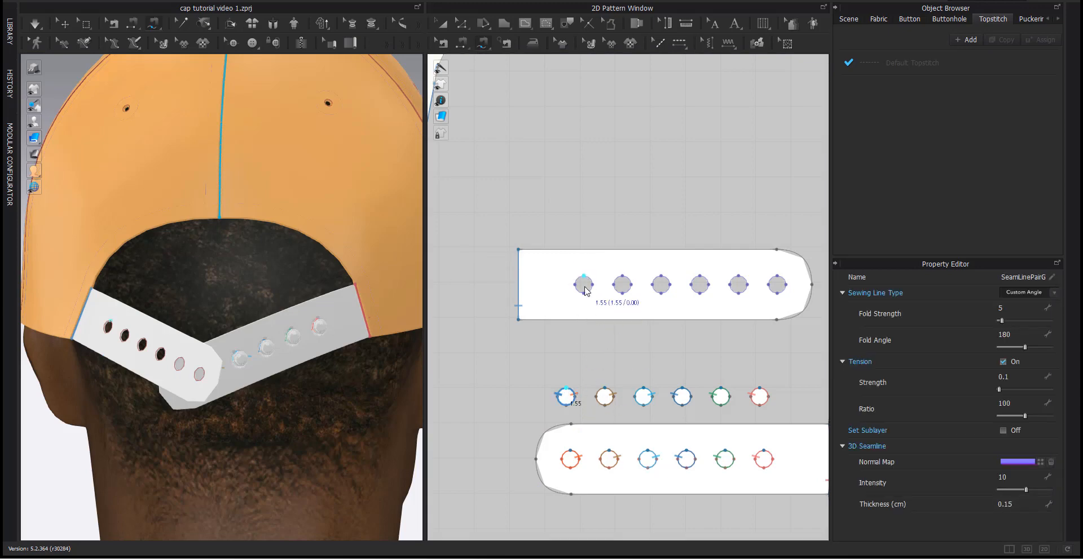
click(583, 293)
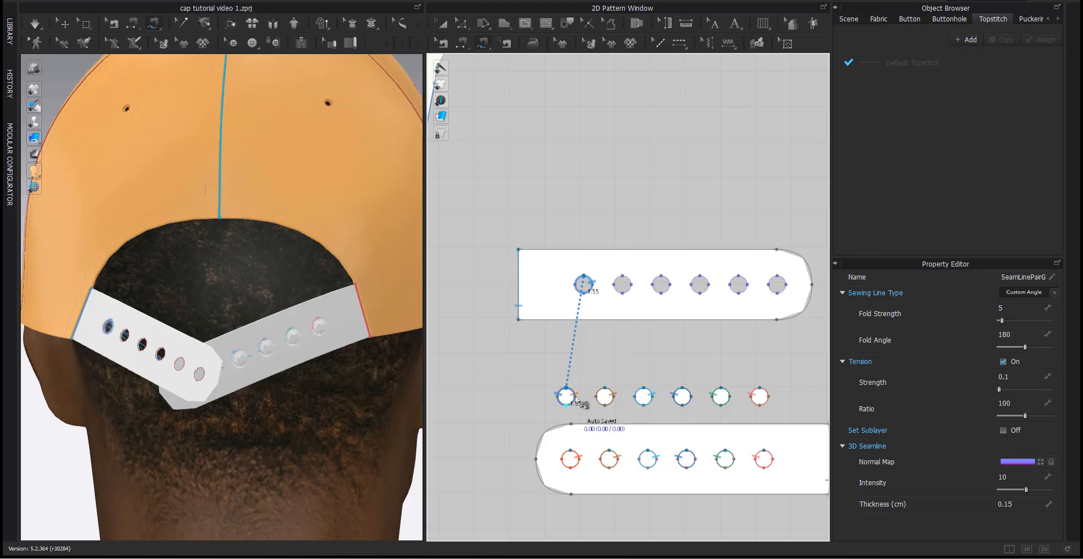
Sew the second and third holes of the upper strap to the matching second and third snap circles.
scroll(558, 406, up, 3)
scroll(551, 414, up, 2)
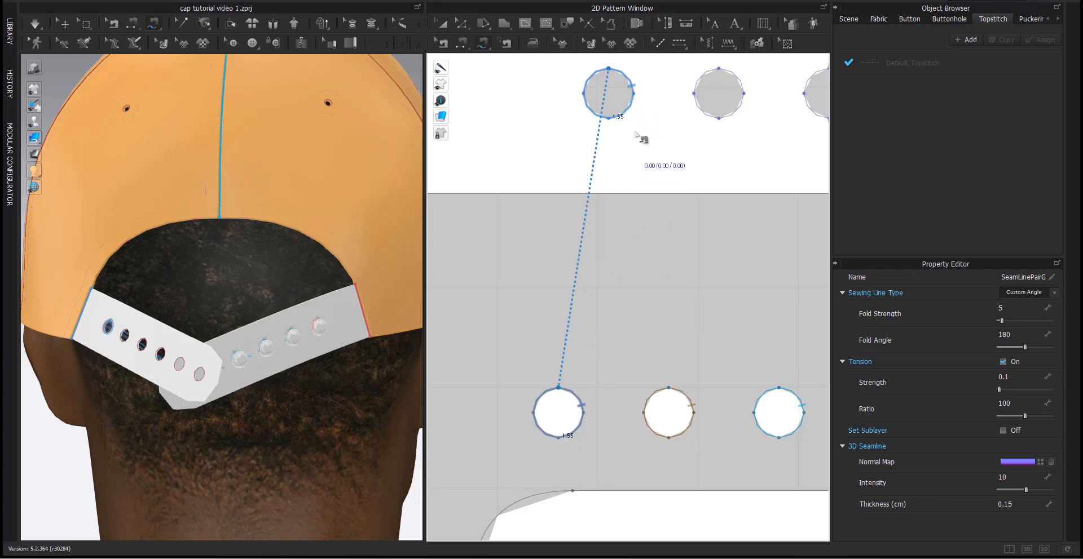
scroll(643, 270, down, 2)
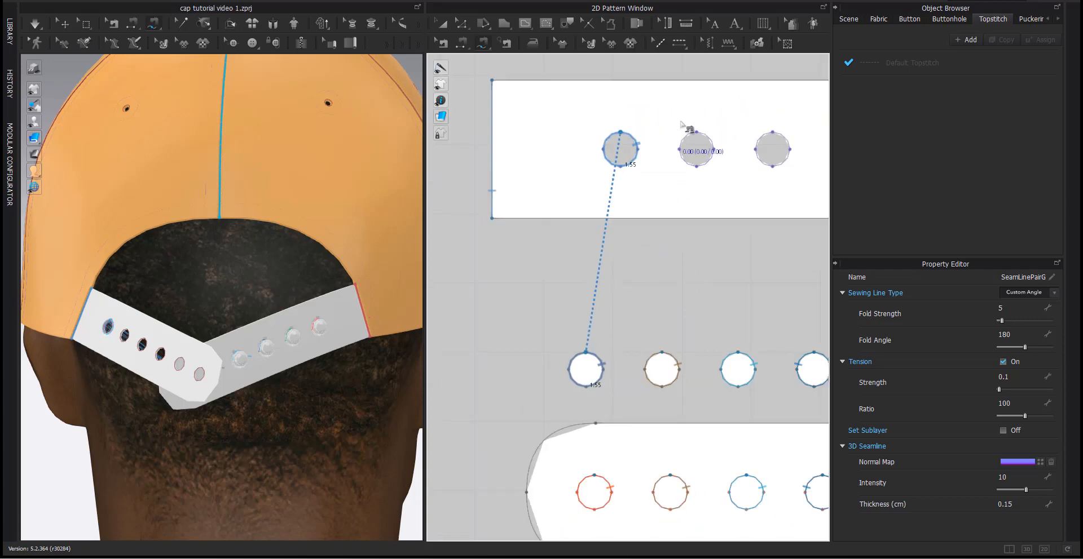
click(698, 135)
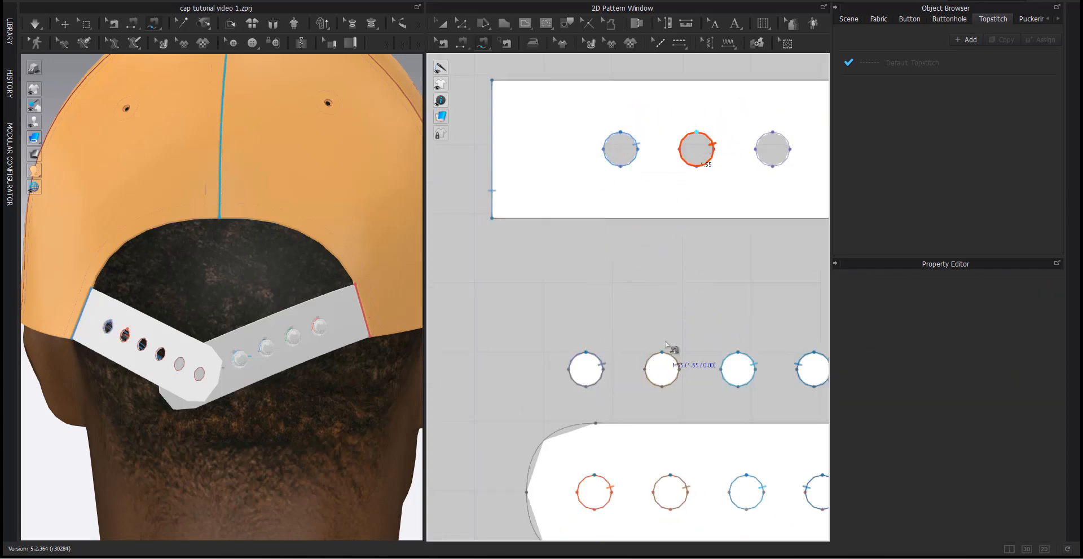
click(675, 380)
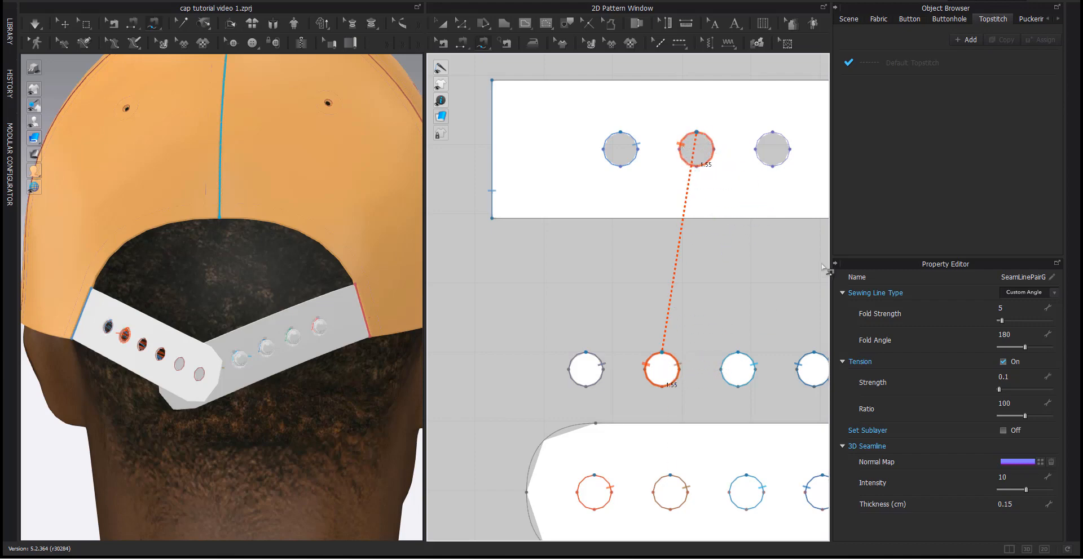
middle_drag(753, 260, 670, 273)
click(685, 152)
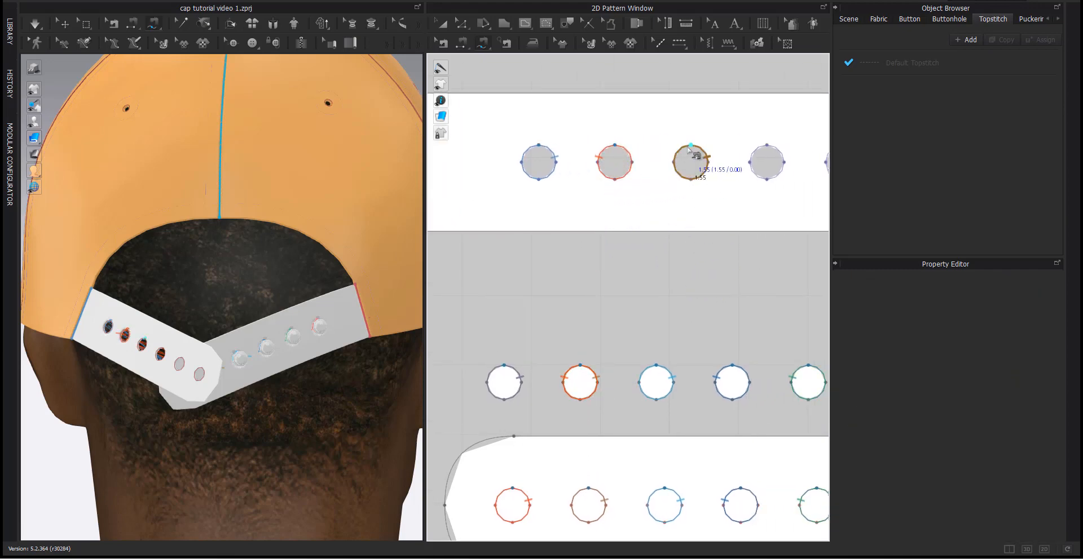
click(665, 364)
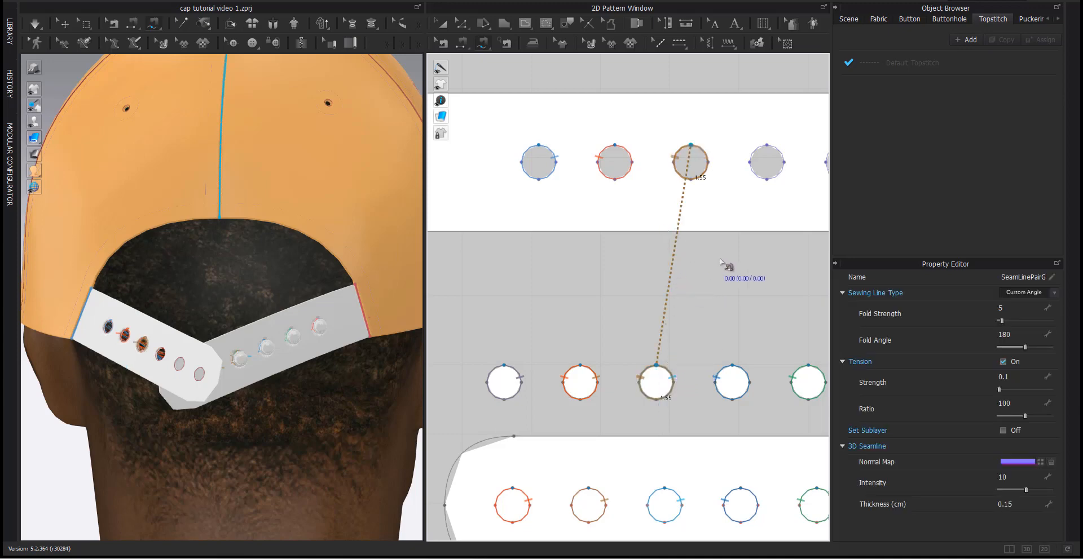
Sew the fourth, fifth and sixth holes of the upper strap to their matching snap circles.
middle_drag(727, 265, 629, 273)
click(665, 157)
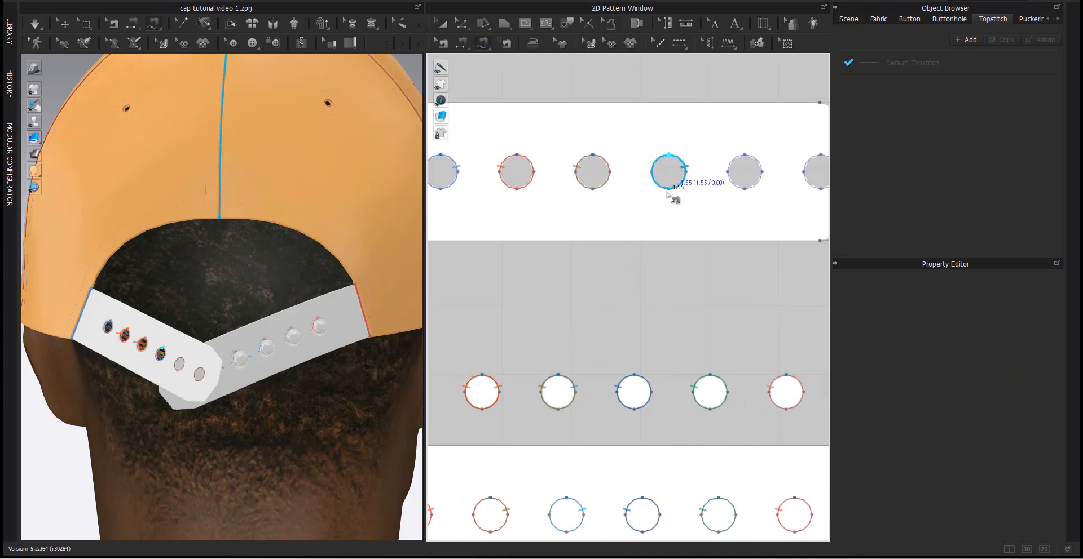
click(640, 375)
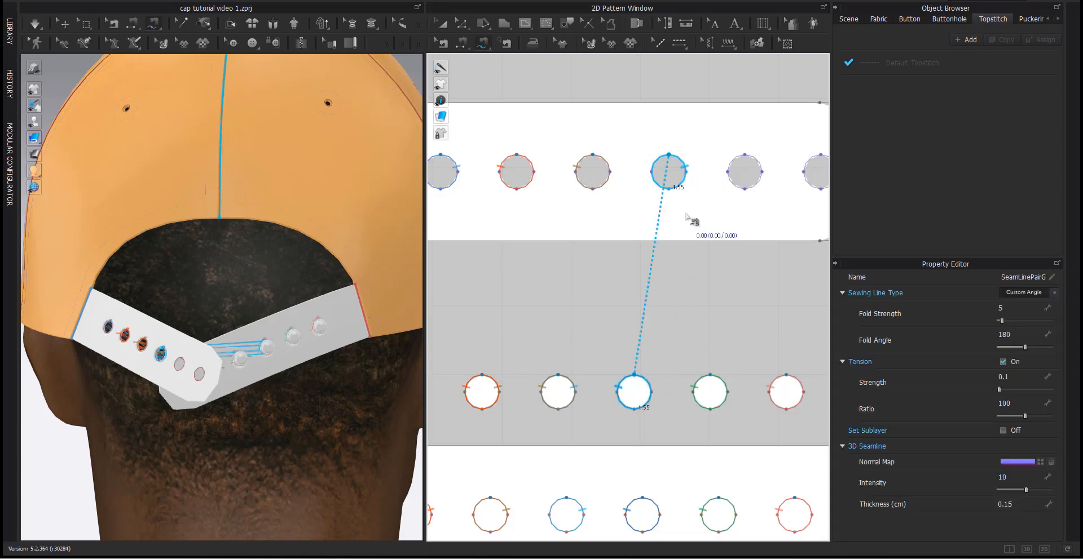
middle_drag(719, 199, 597, 206)
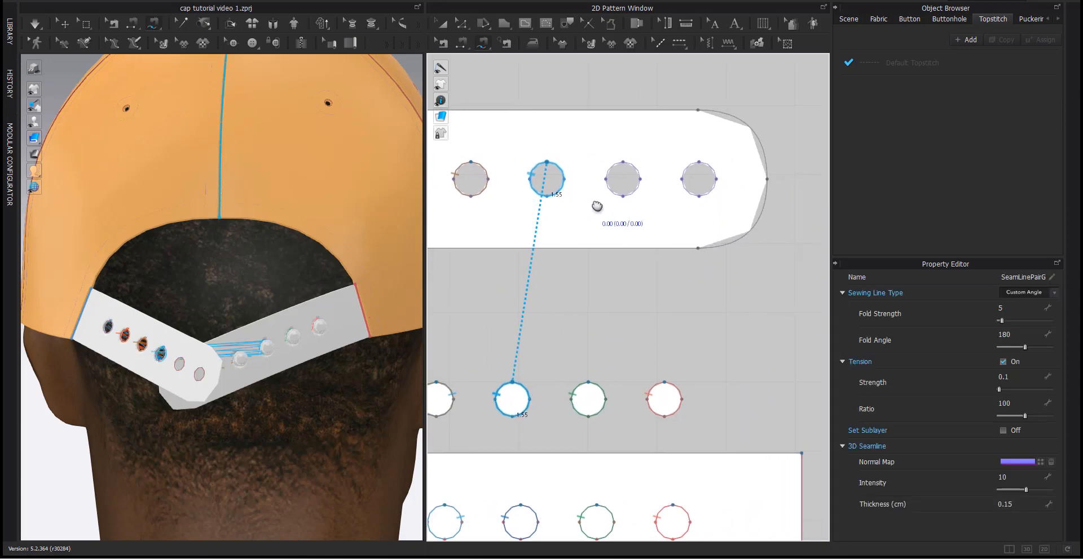
click(623, 164)
click(592, 388)
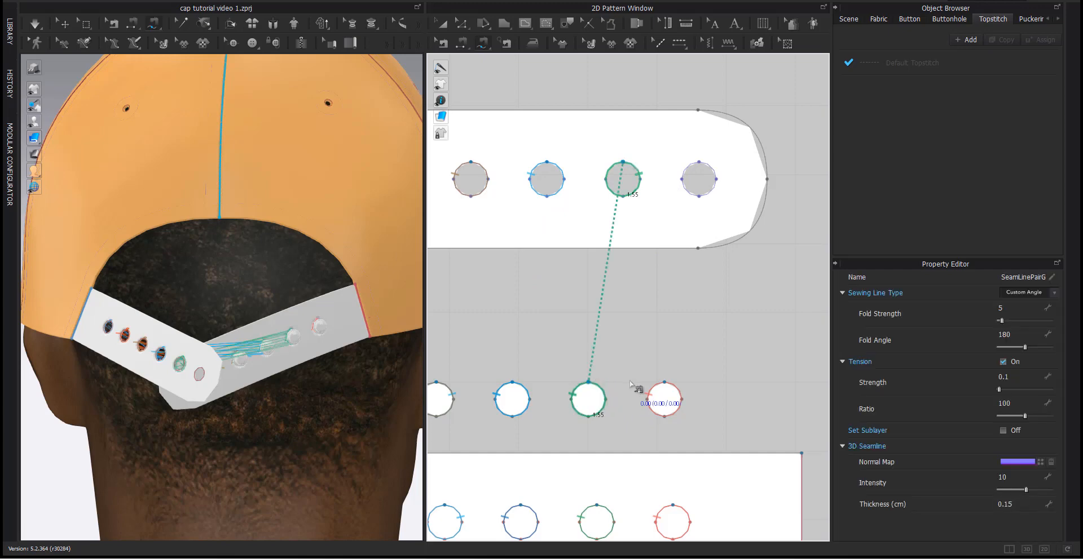
click(700, 164)
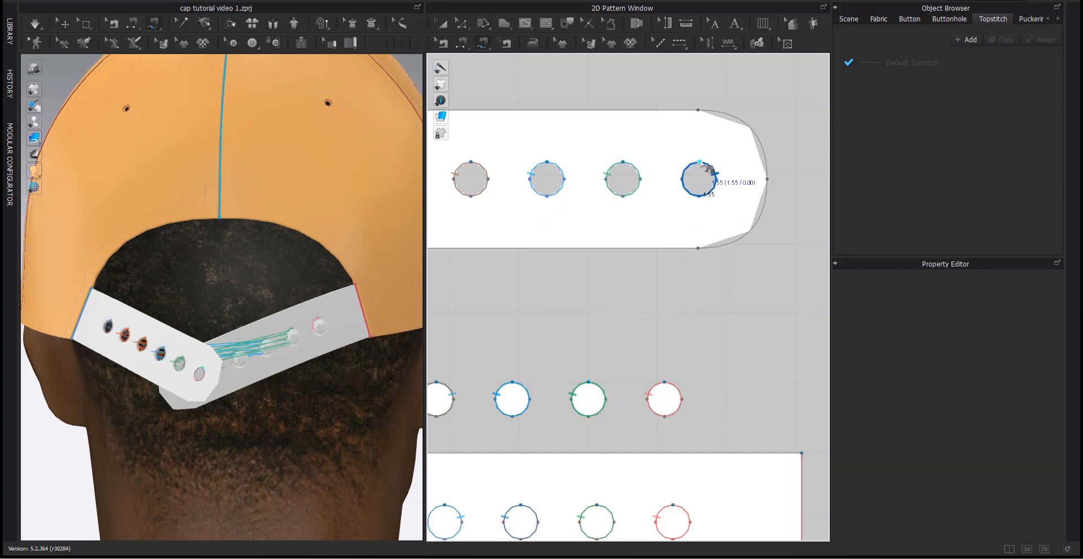
click(671, 394)
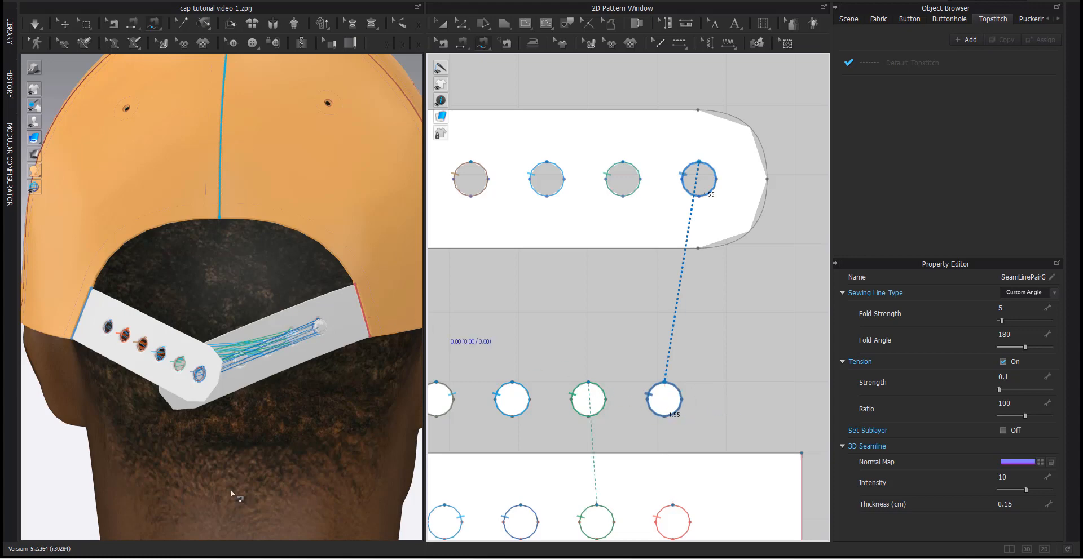
Select the lower strap pattern together with its six snap circles and rotate them in 3D relative to the holed strap.
click(67, 23)
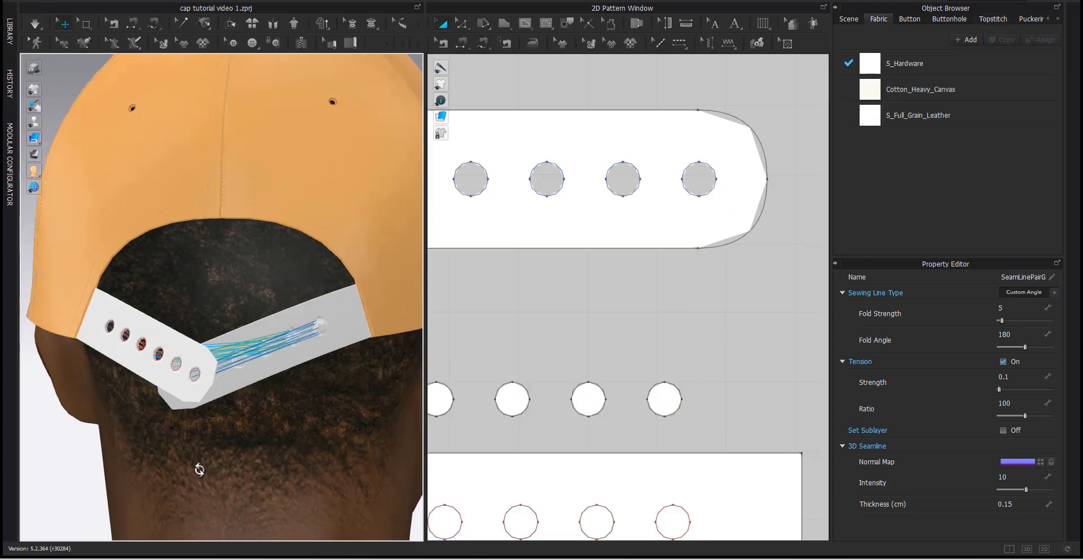
right_drag(198, 468, 106, 486)
scroll(546, 400, down, 5)
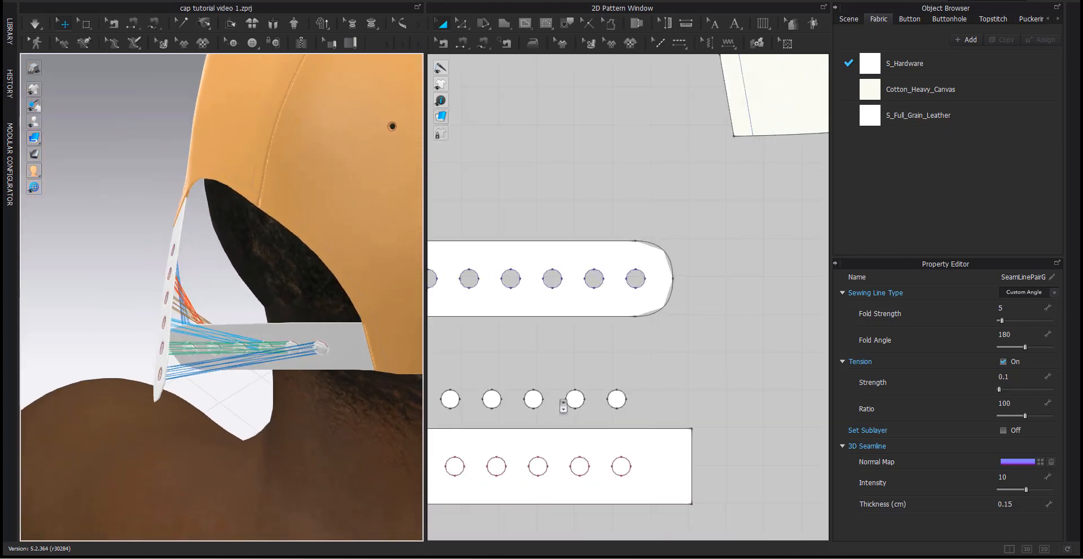
scroll(494, 395, up, 2)
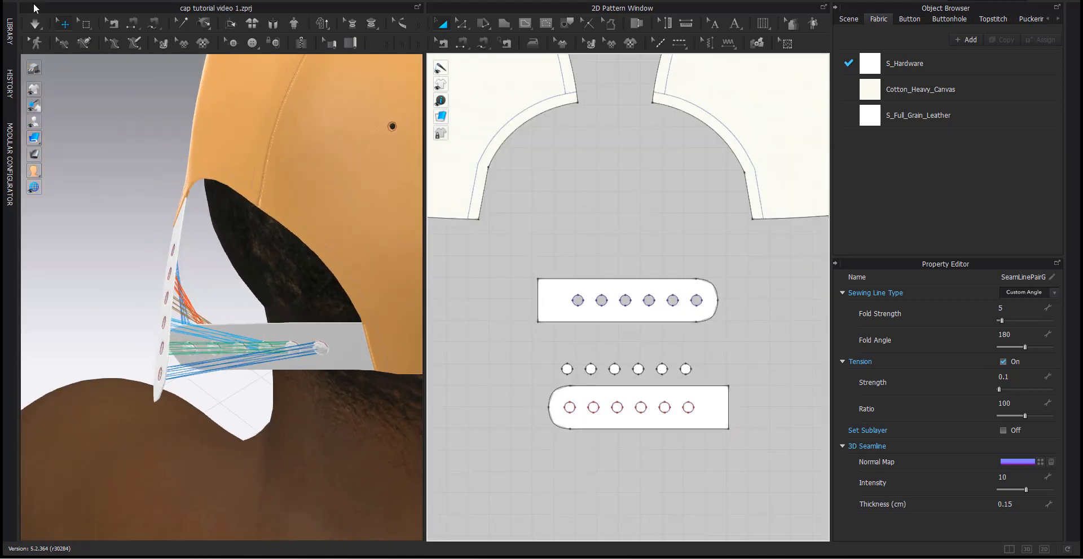
drag(544, 351, 756, 472)
right_drag(269, 406, 192, 333)
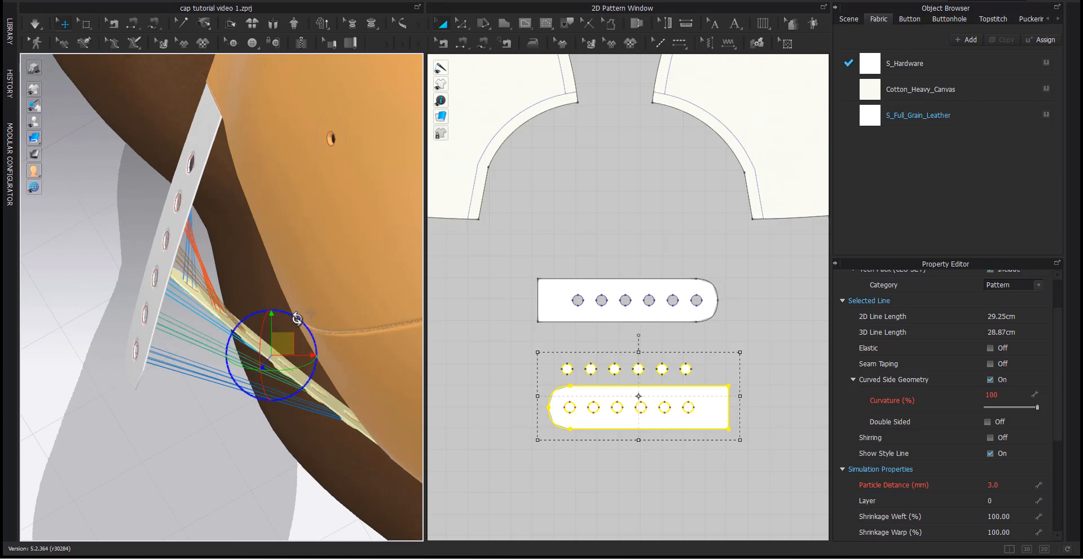
drag(297, 319, 306, 296)
right_drag(283, 393, 331, 224)
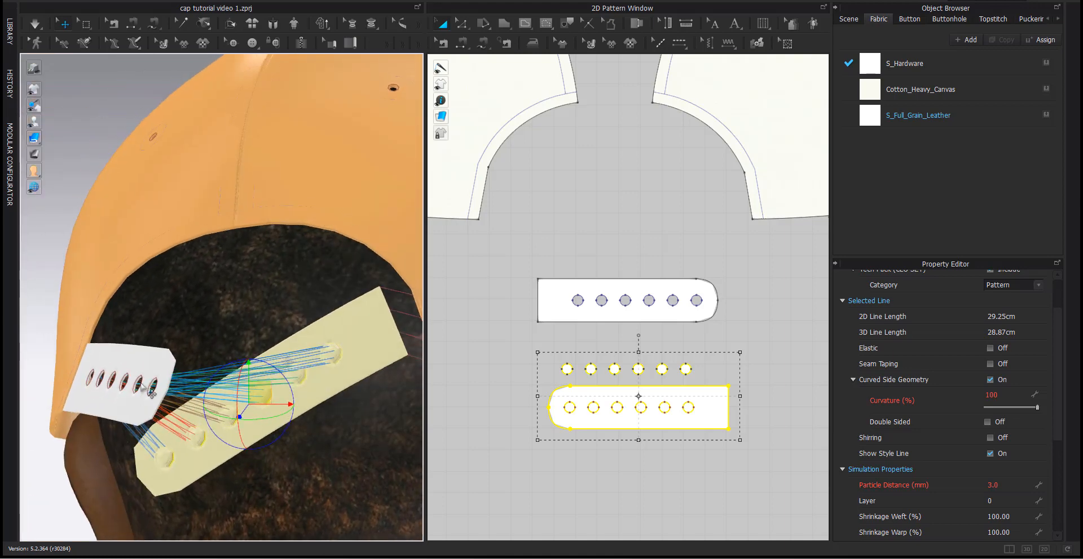
Run the simulation so the new seams pull the two back straps together.
mouse_move(218, 399)
right_down()
mouse_move(294, 424)
mouse_move(217, 406)
mouse_move(226, 415)
right_up()
scroll(291, 434, down, 6)
key(space)
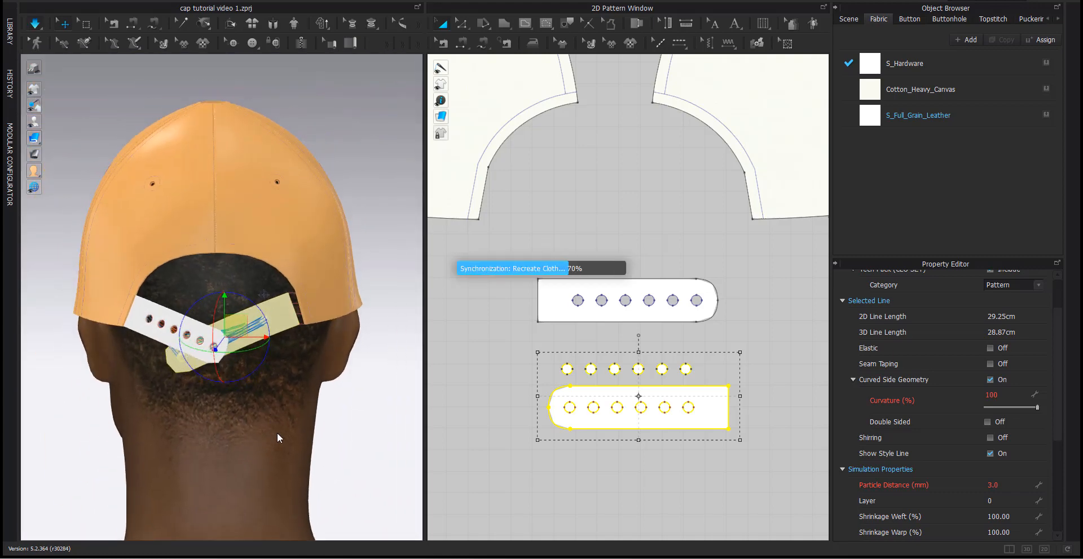
right_drag(264, 426, 232, 302)
scroll(231, 303, up, 3)
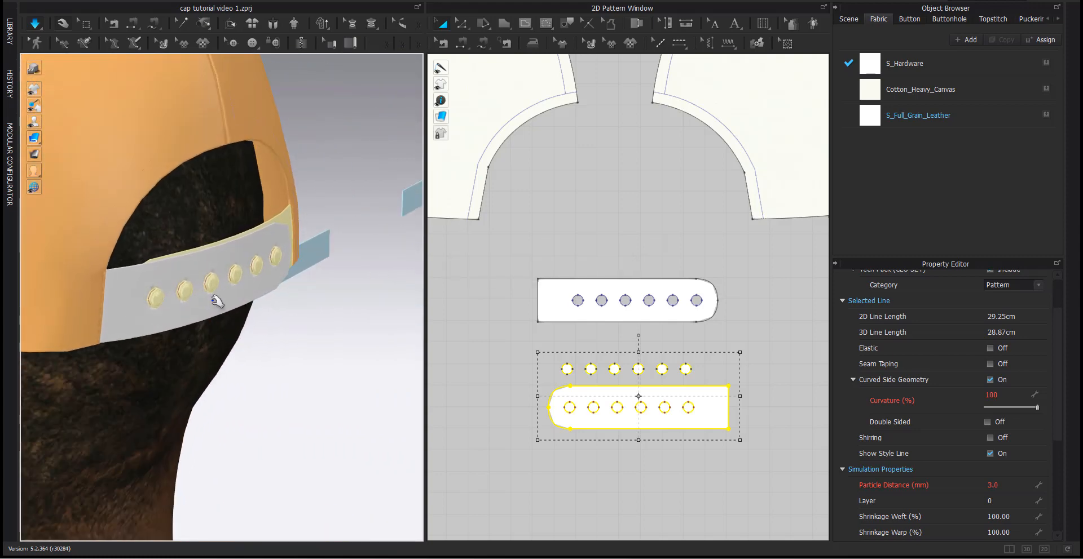
Inspect the fastened strap and the back of the cap from several angles while the simulation runs.
click(202, 328)
scroll(162, 428, down, 3)
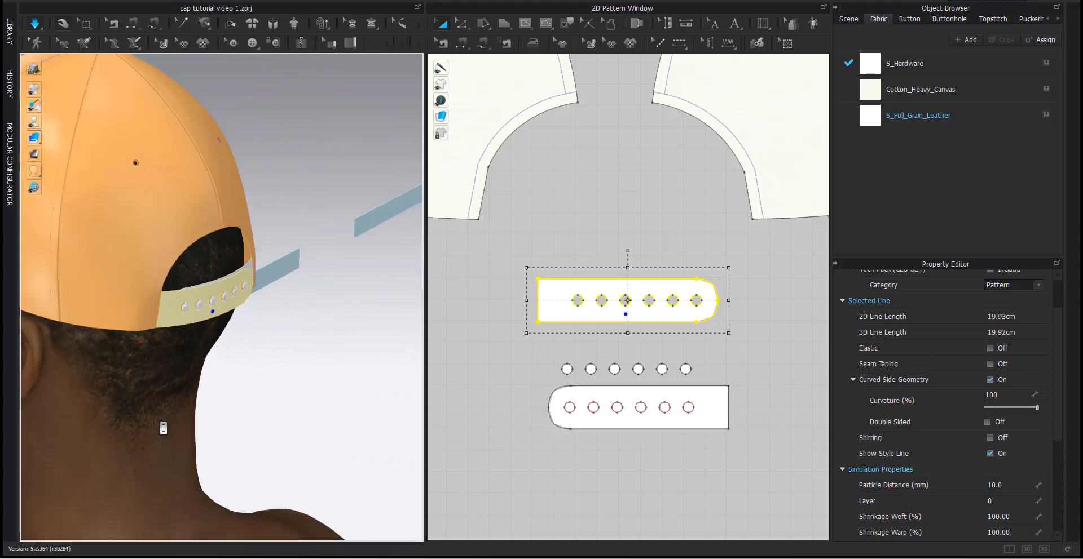
right_drag(141, 364, 185, 259)
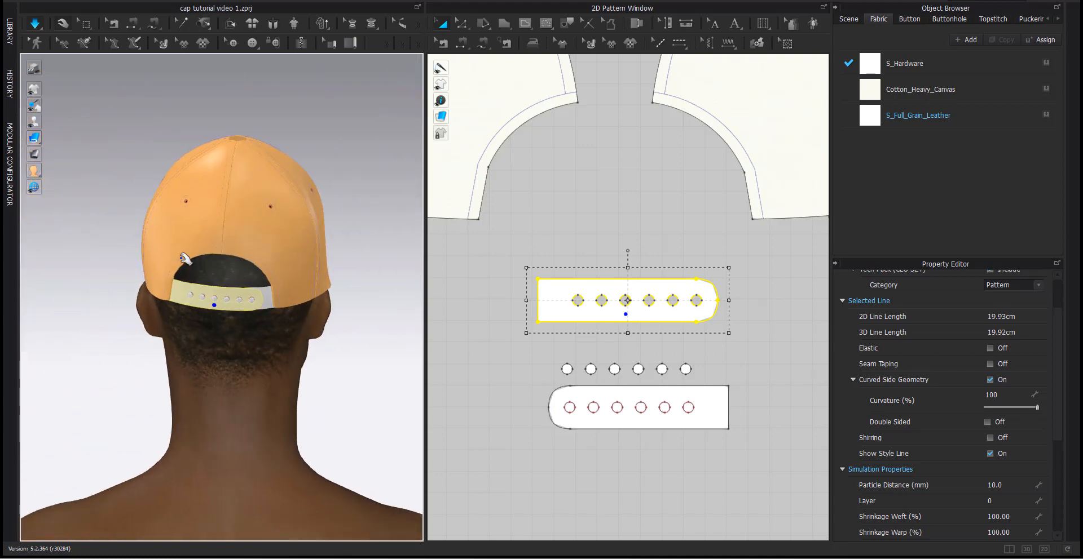
click(328, 286)
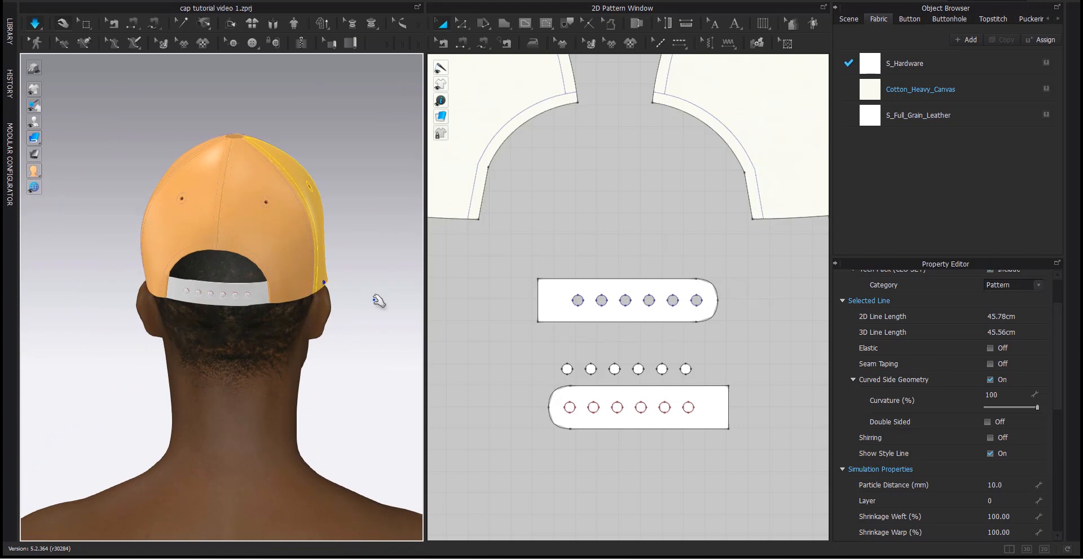
right_drag(378, 300, 313, 327)
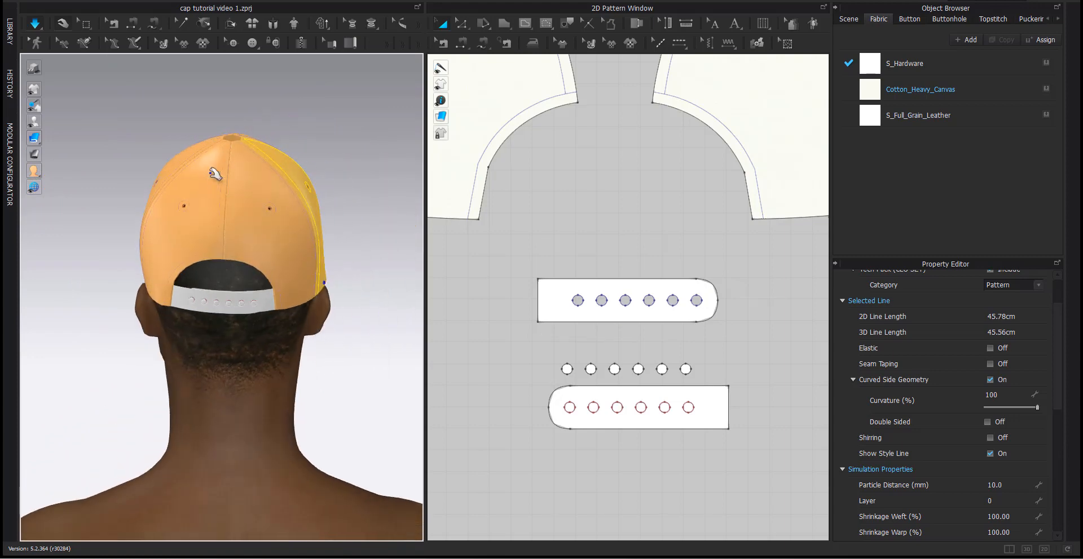
right_drag(215, 174, 222, 255)
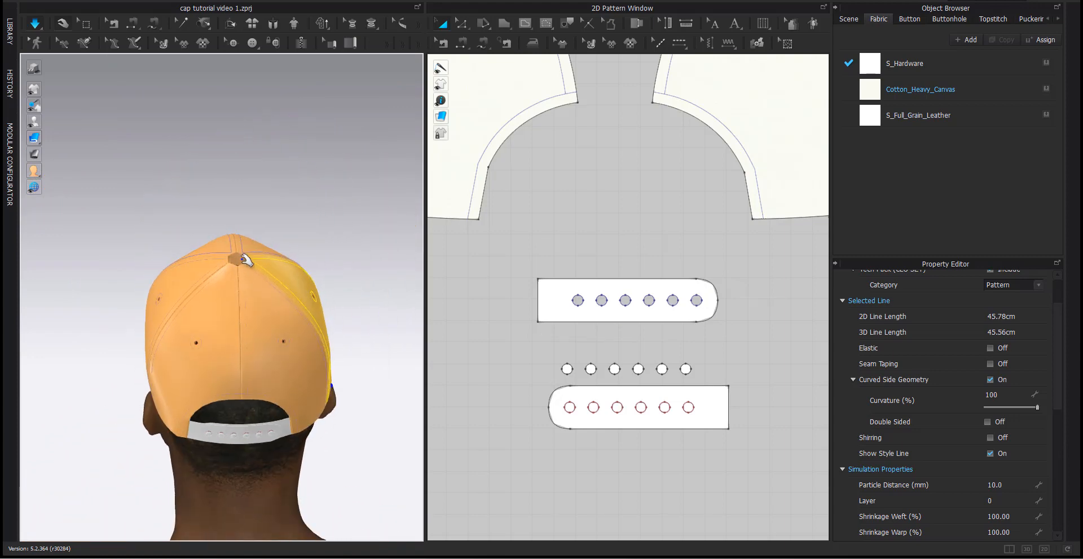
Inspect the cap from several angles and locate the small circle pattern above the front panels.
scroll(482, 287, down, 3)
scroll(234, 262, down, 2)
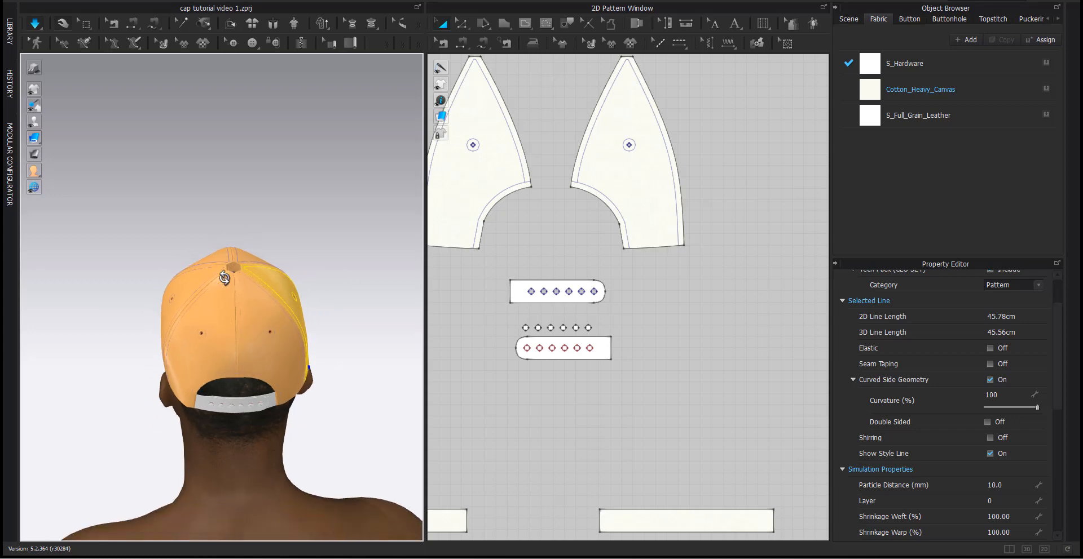
right_drag(224, 277, 277, 285)
scroll(475, 243, down, 5)
middle_drag(529, 214, 649, 309)
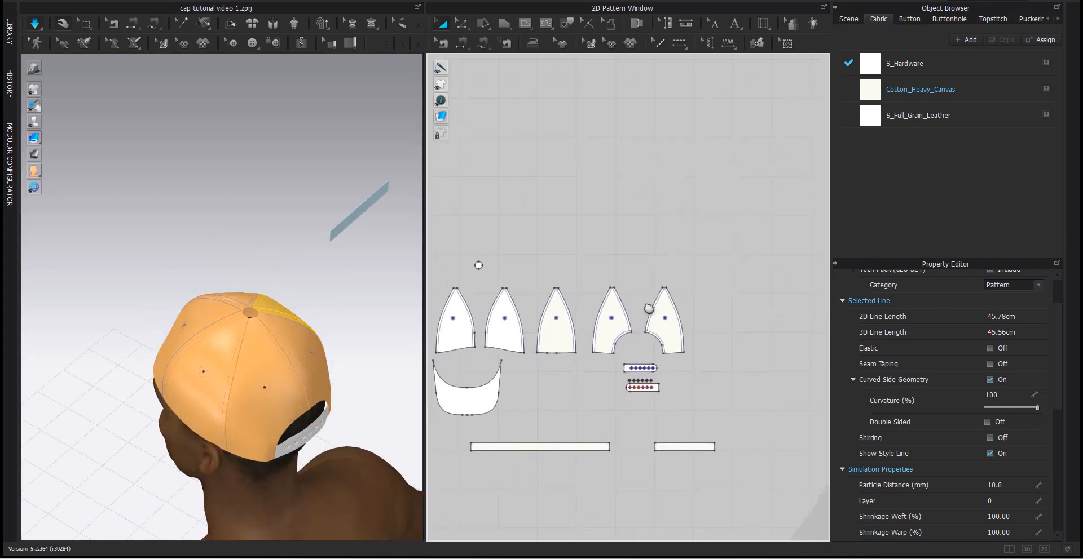
scroll(503, 262, up, 3)
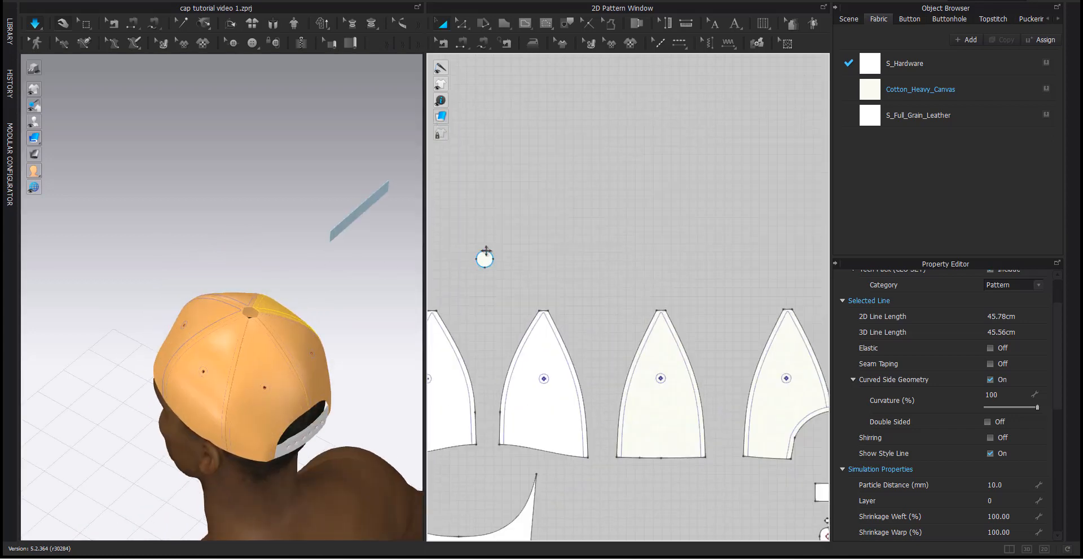
click(485, 252)
middle_drag(478, 260, 514, 252)
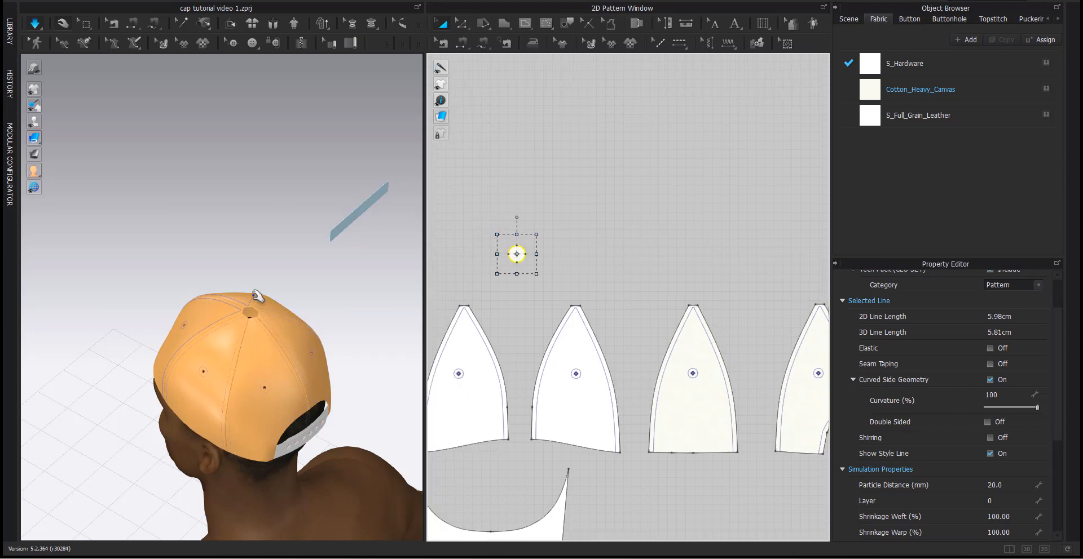
right_drag(256, 295, 184, 282)
mouse_move(195, 395)
right_down()
mouse_move(261, 387)
mouse_move(196, 380)
right_up()
click(218, 321)
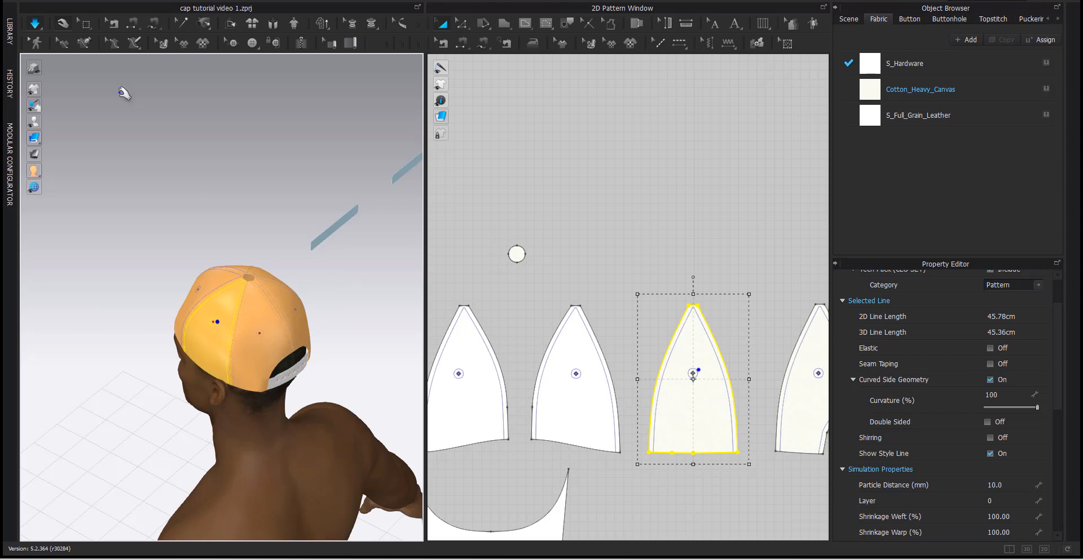
Stop the simulation and unfreeze the small circle pattern floating away from the avatar.
click(36, 26)
middle_drag(173, 252, 92, 360)
scroll(114, 357, down, 3)
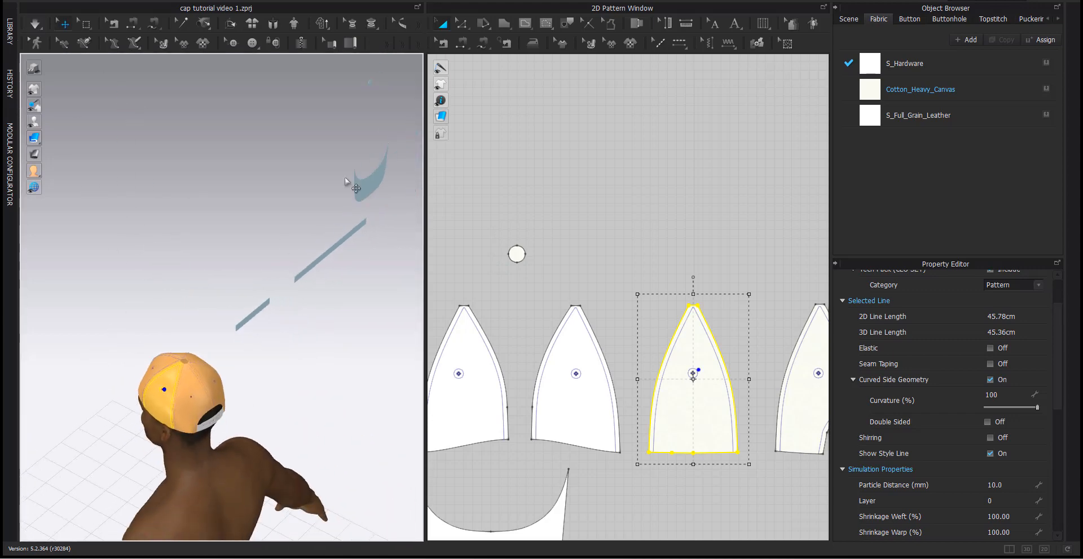
right_drag(369, 85, 367, 156)
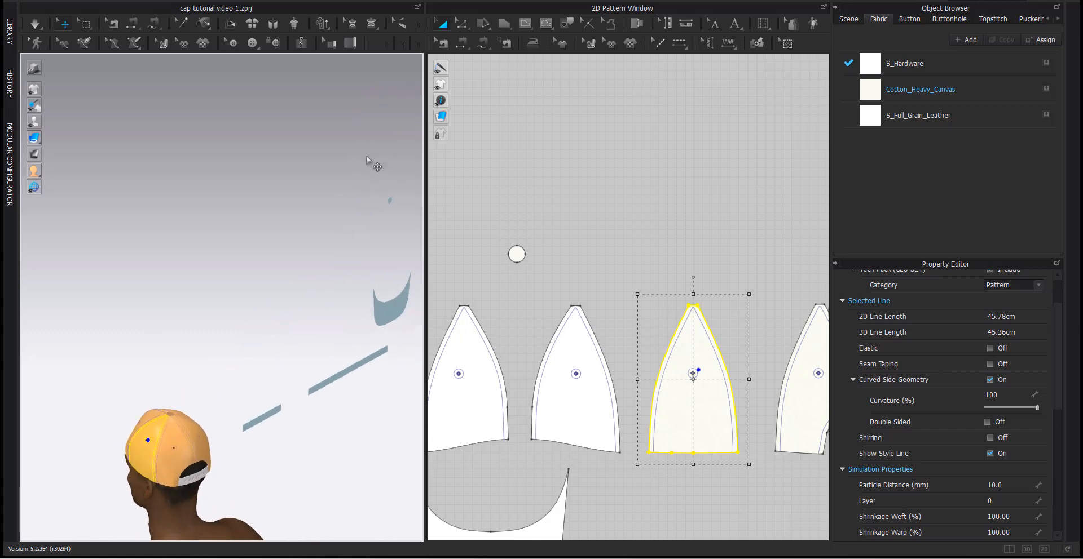
click(392, 199)
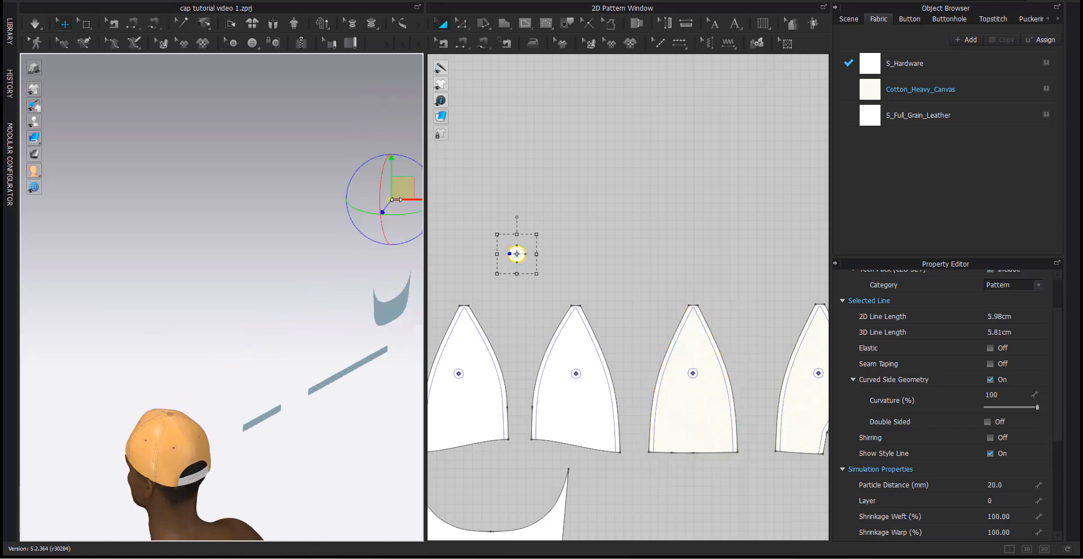
right_click(395, 200)
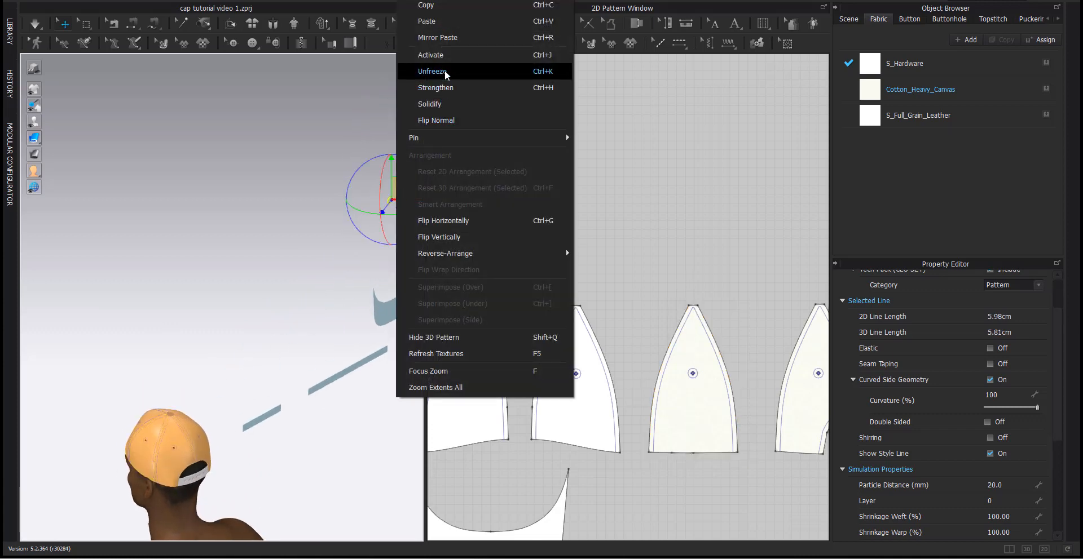
click(444, 70)
Examine the circle pattern and the short flat top edges of the cap panels that surround the crown's centre.
right_drag(199, 349, 372, 327)
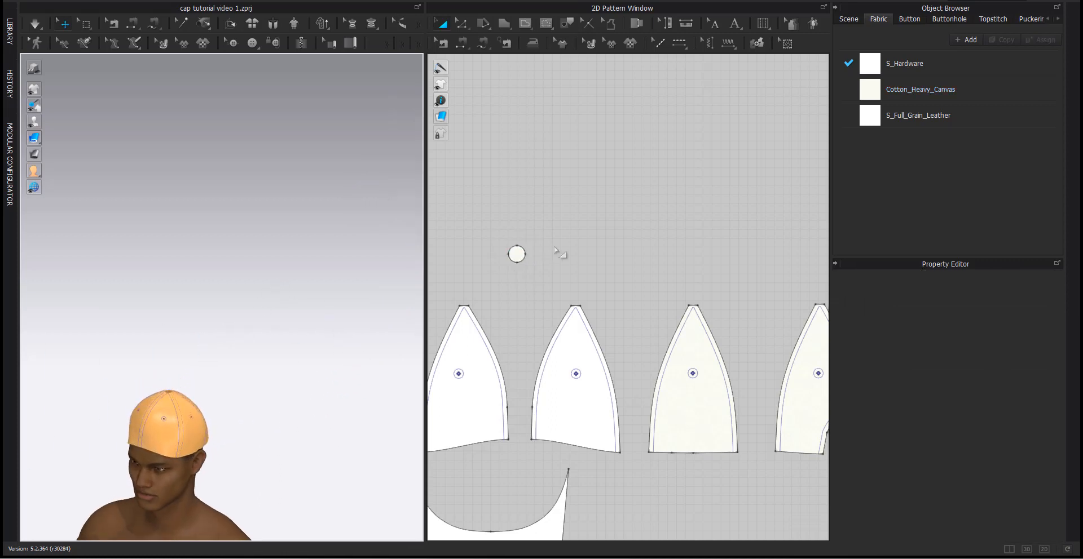
right_drag(609, 335, 648, 341)
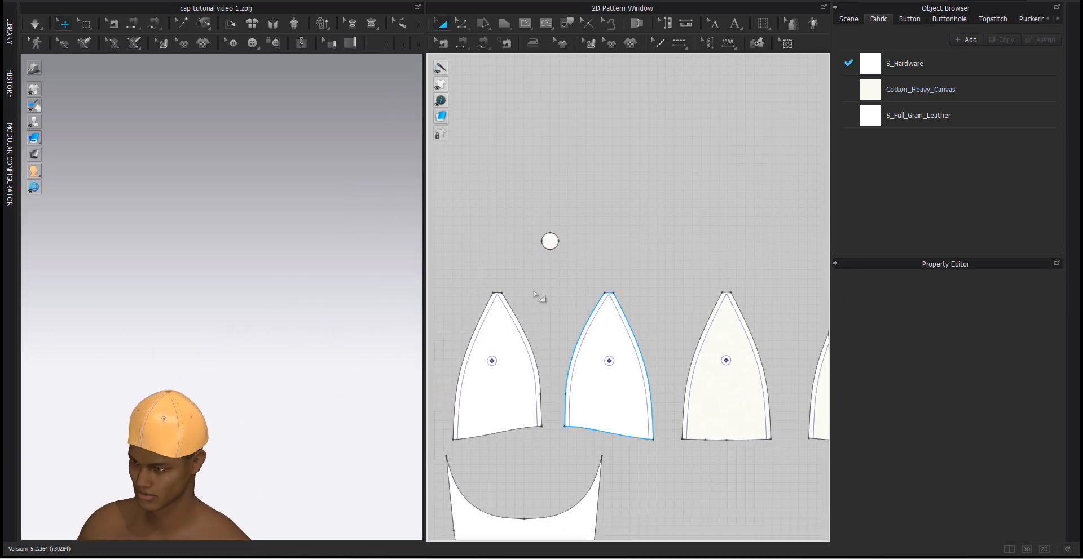
scroll(515, 252, up, 4)
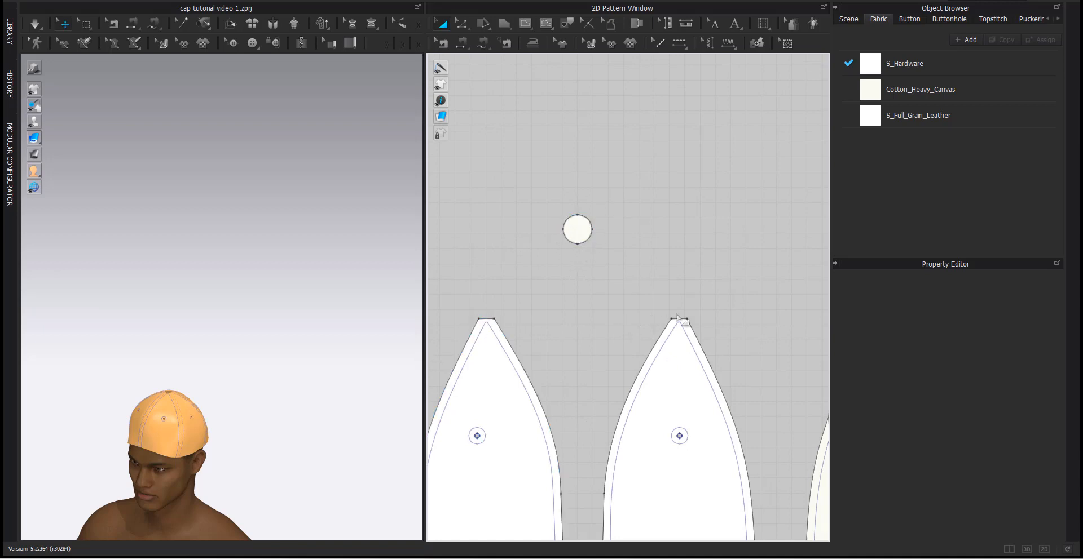
scroll(679, 319, down, 2)
right_drag(563, 318, 462, 326)
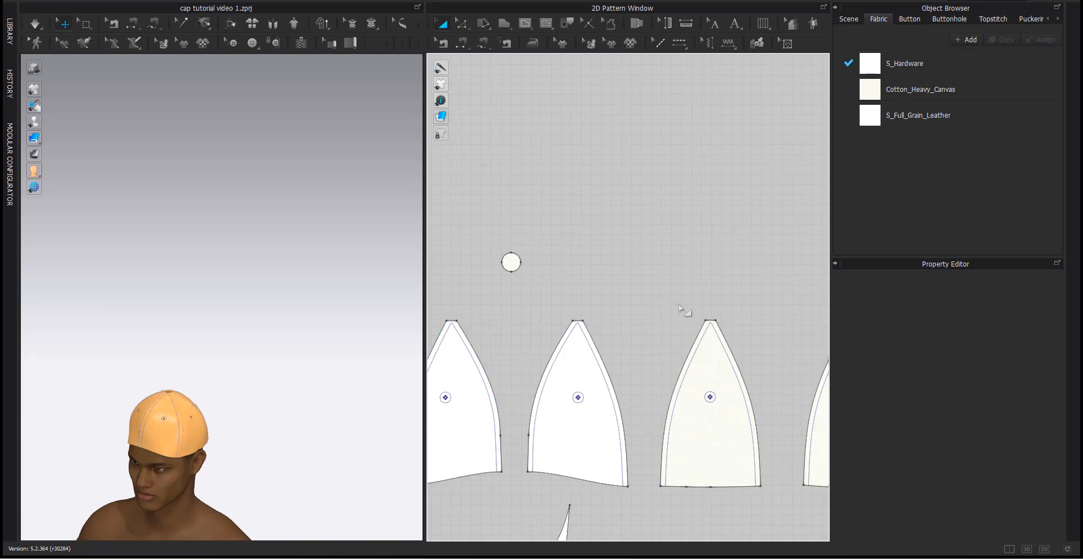
mouse_move(704, 314)
right_down()
mouse_move(602, 316)
mouse_move(699, 331)
right_up()
scroll(717, 317, down, 2)
right_drag(509, 337, 467, 359)
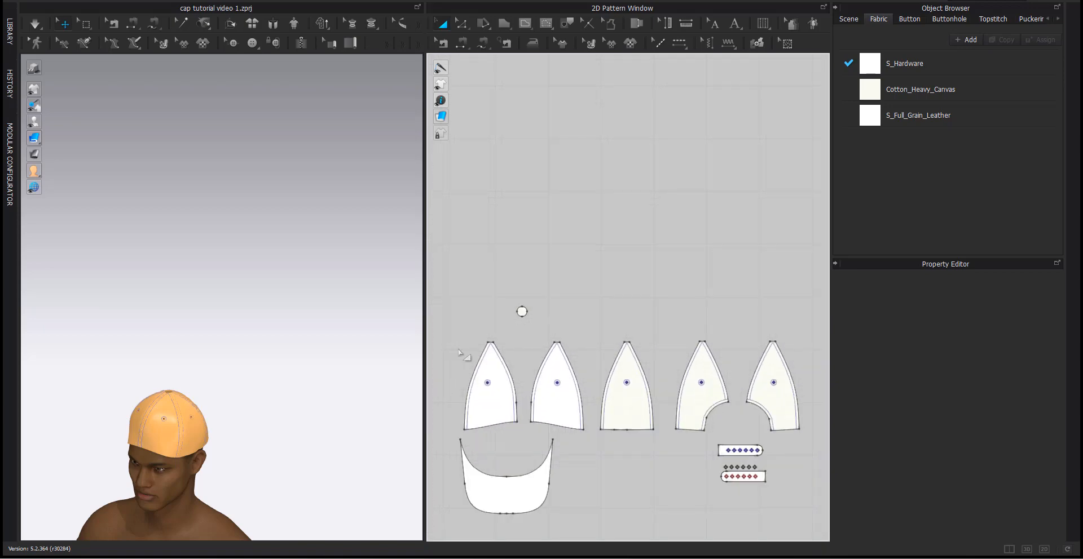
scroll(519, 331, up, 5)
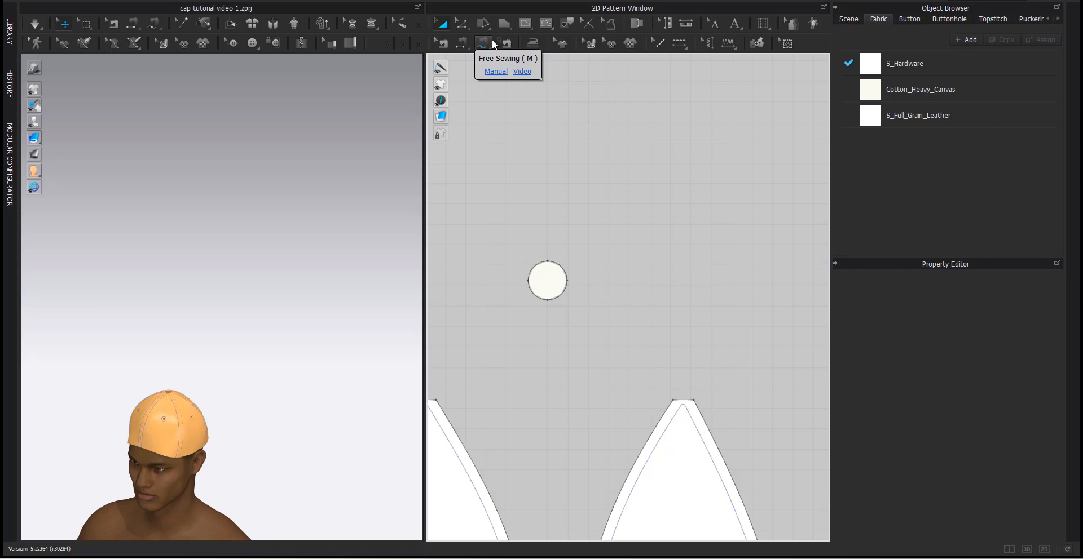
With Free Sewing, sew the first white front panel's top edge to a 1.01 cm arc starting at the circle's left point.
click(488, 42)
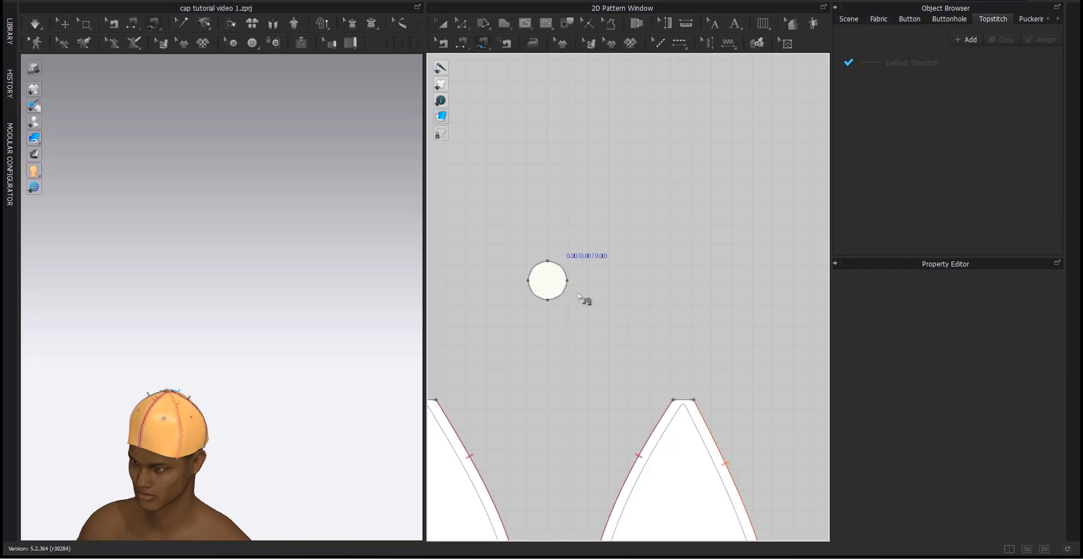
scroll(575, 302, down, 2)
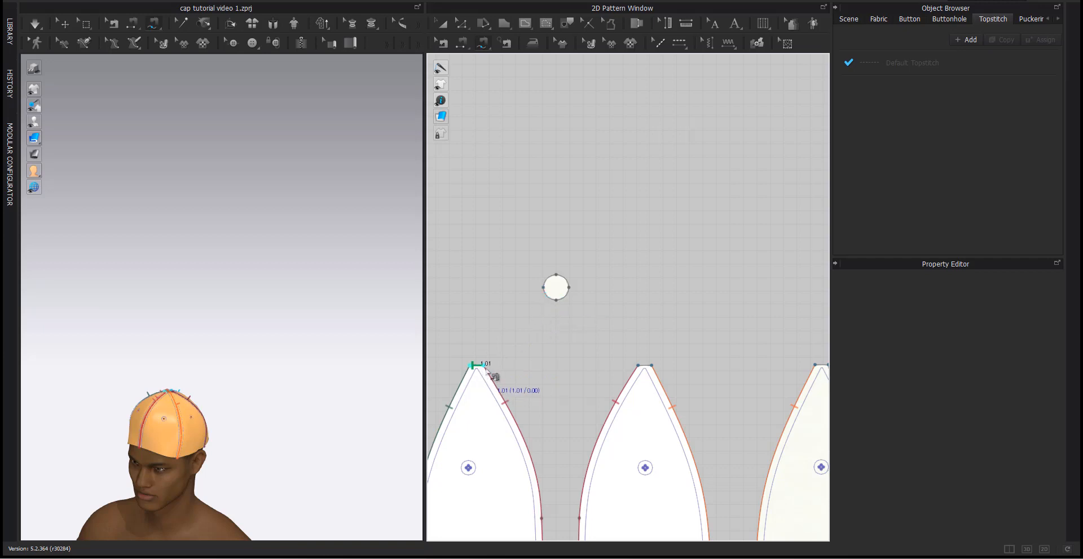
scroll(559, 293, up, 3)
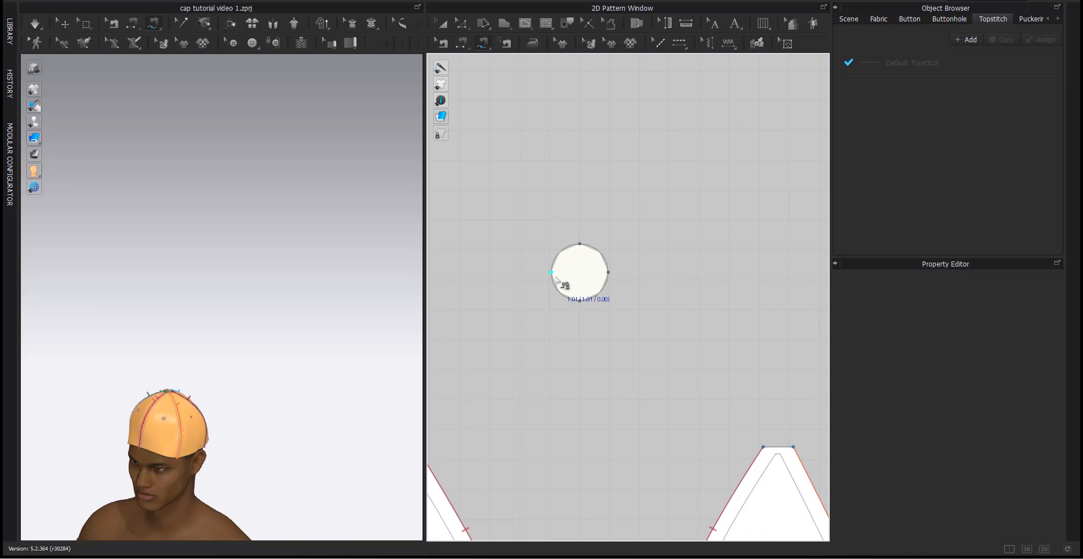
click(556, 278)
click(567, 300)
Sew the second white front panel's top edge to the adjoining 1.01 cm arc along the circle's bottom.
scroll(590, 370, down, 3)
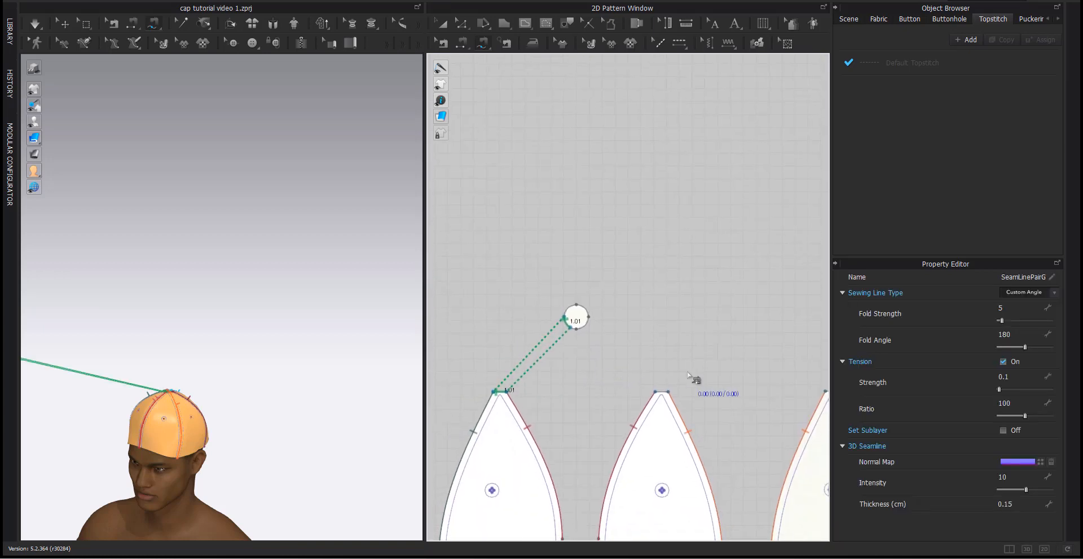
click(658, 392)
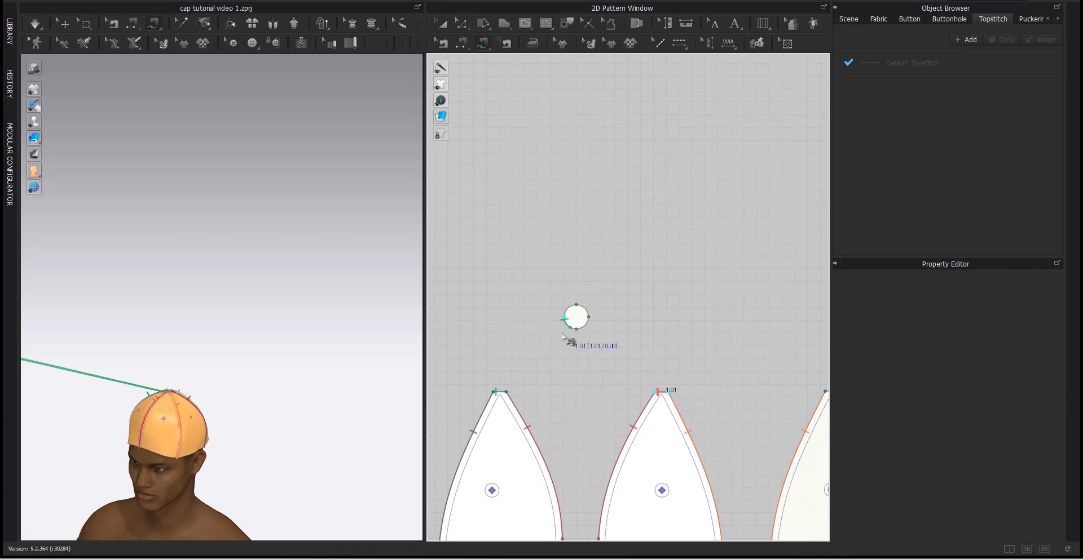
scroll(573, 341, up, 2)
click(581, 324)
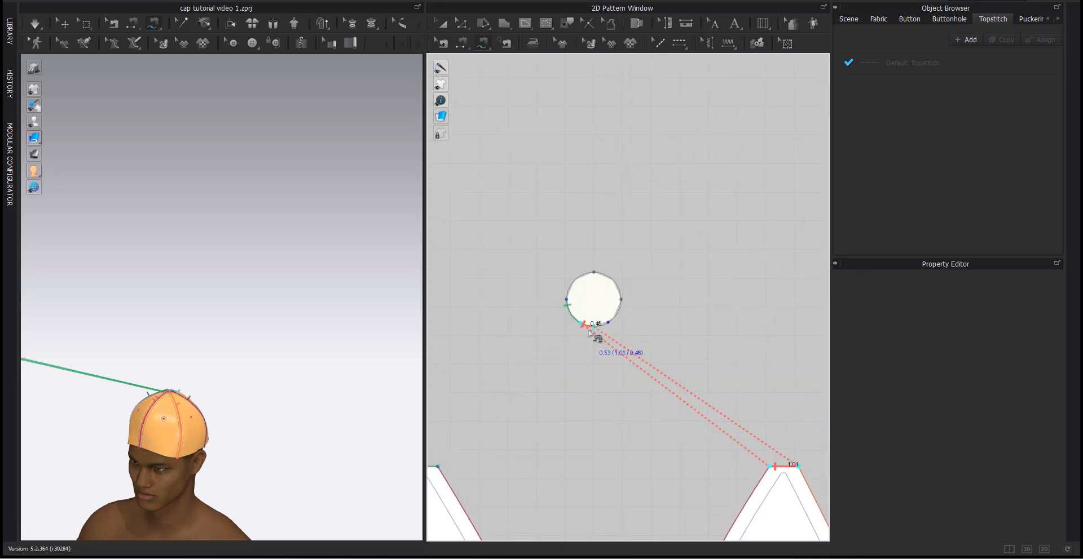
click(611, 327)
Sew the cream side panel's top edge to the circle's lower-right arc, ending at its right point.
scroll(617, 389, down, 3)
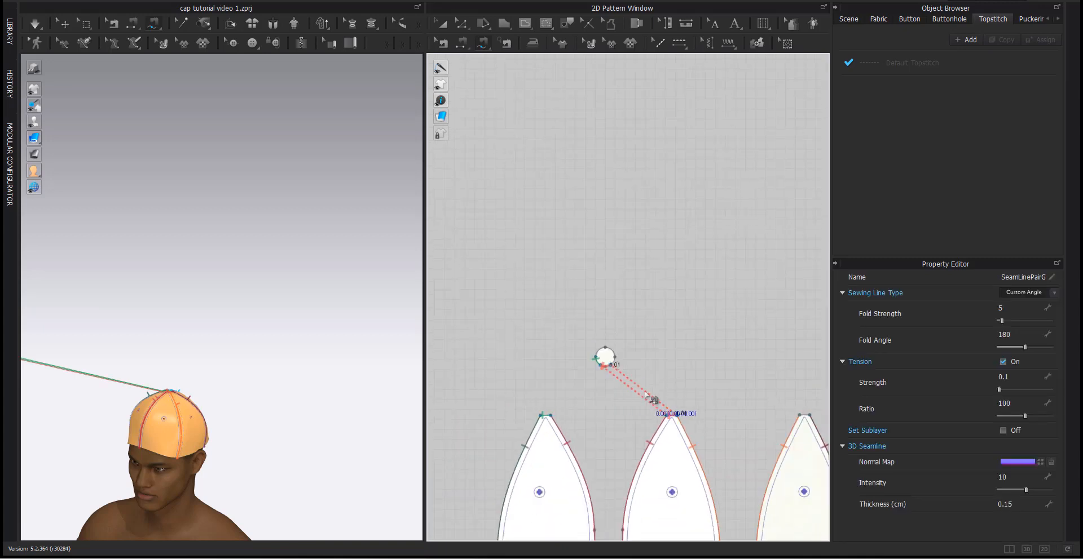
click(724, 413)
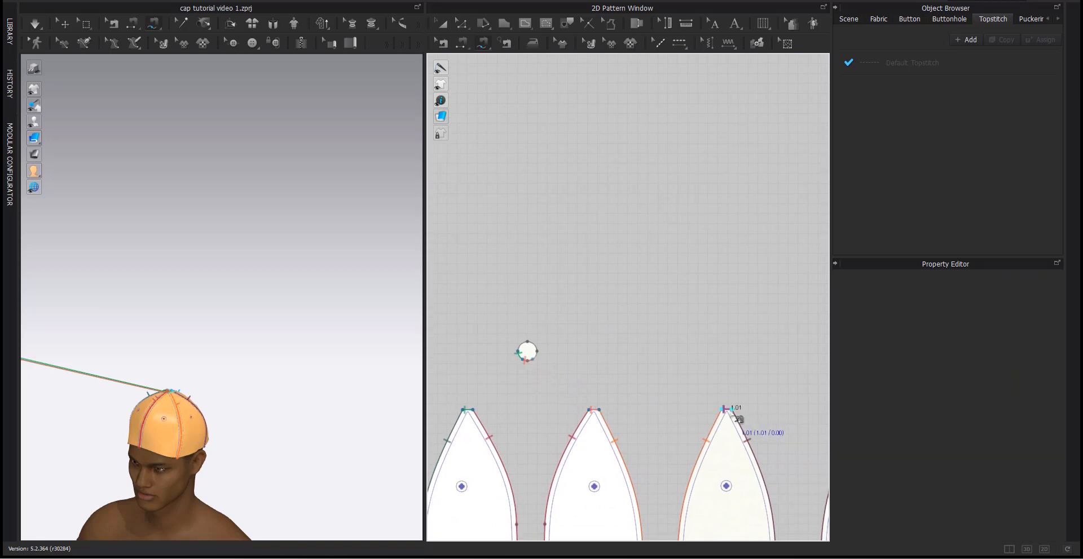
scroll(586, 366, up, 3)
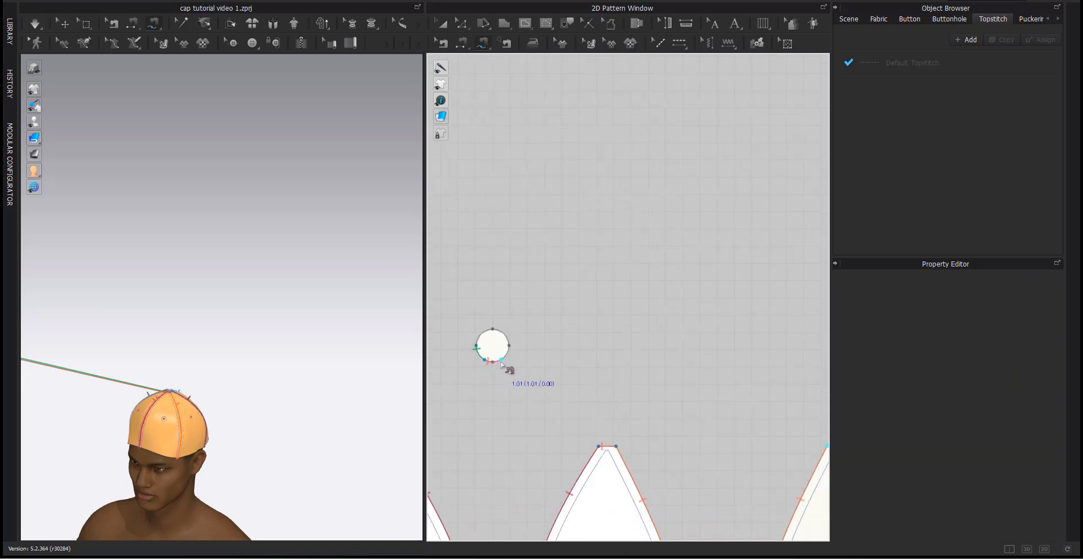
scroll(501, 362, up, 1)
click(503, 361)
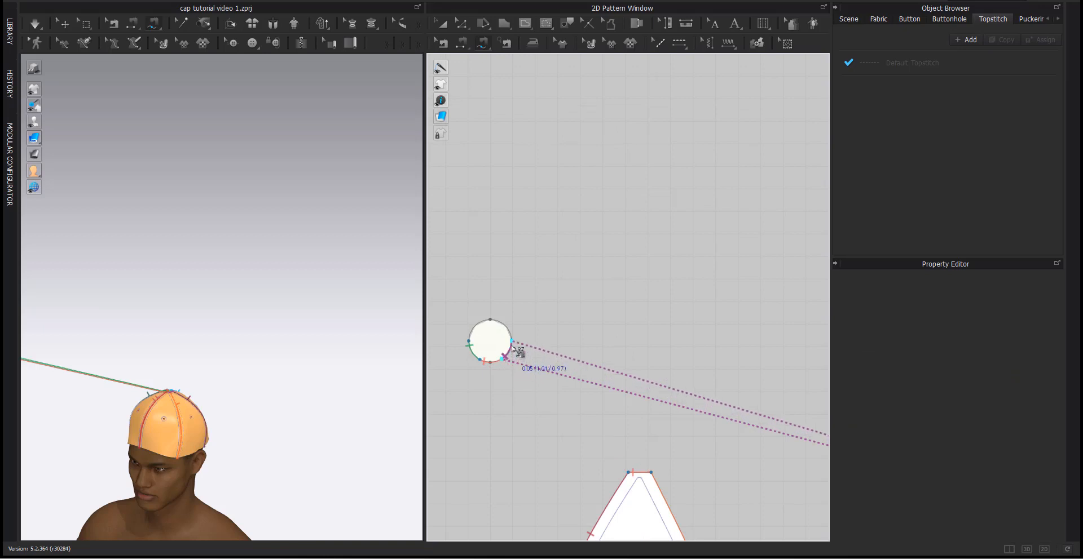
click(512, 357)
Sew the top edge of the first back panel with the cutout to the 1.01 cm arc above the circle's right point.
scroll(515, 373, down, 2)
scroll(571, 399, down, 1)
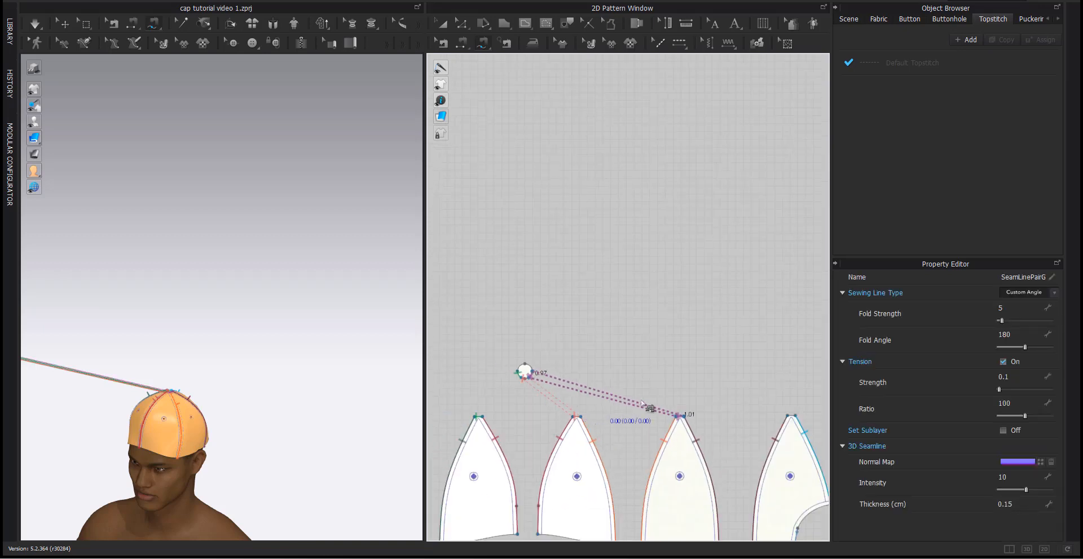
middle_drag(644, 404, 427, 400)
scroll(561, 410, up, 2)
click(586, 418)
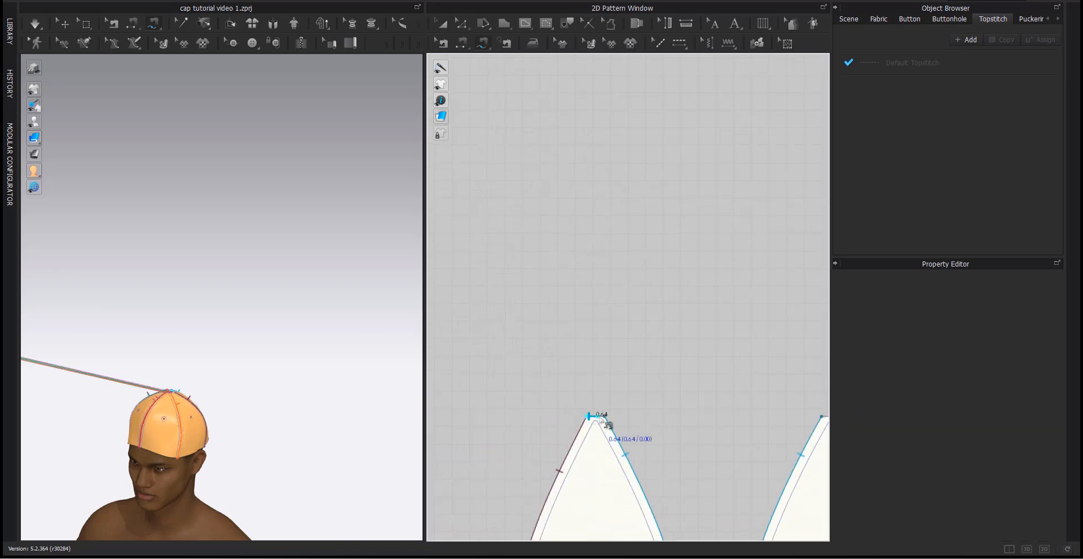
click(604, 418)
scroll(592, 408, down, 2)
middle_drag(497, 373, 746, 375)
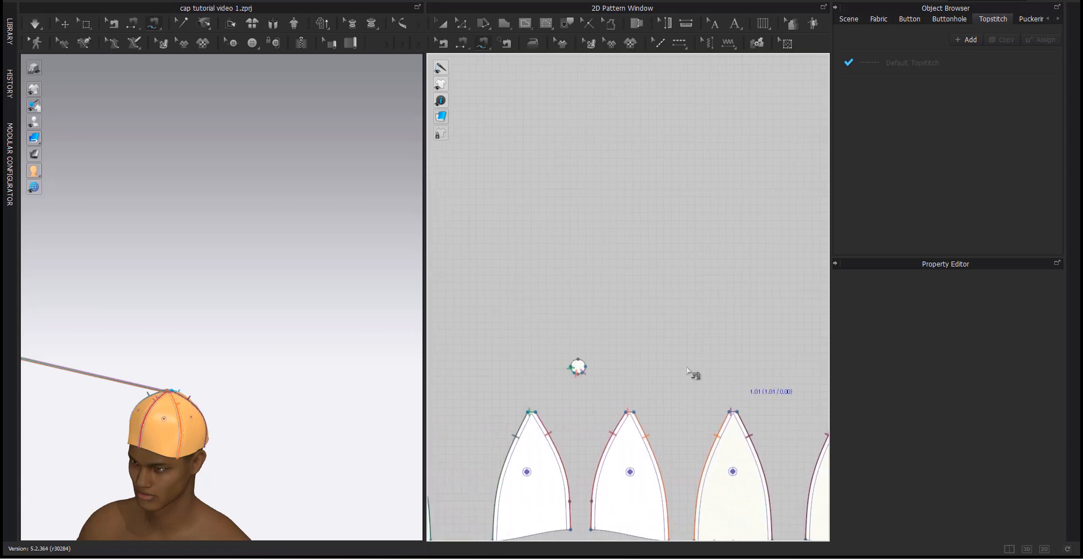
scroll(605, 376, up, 2)
scroll(546, 374, up, 2)
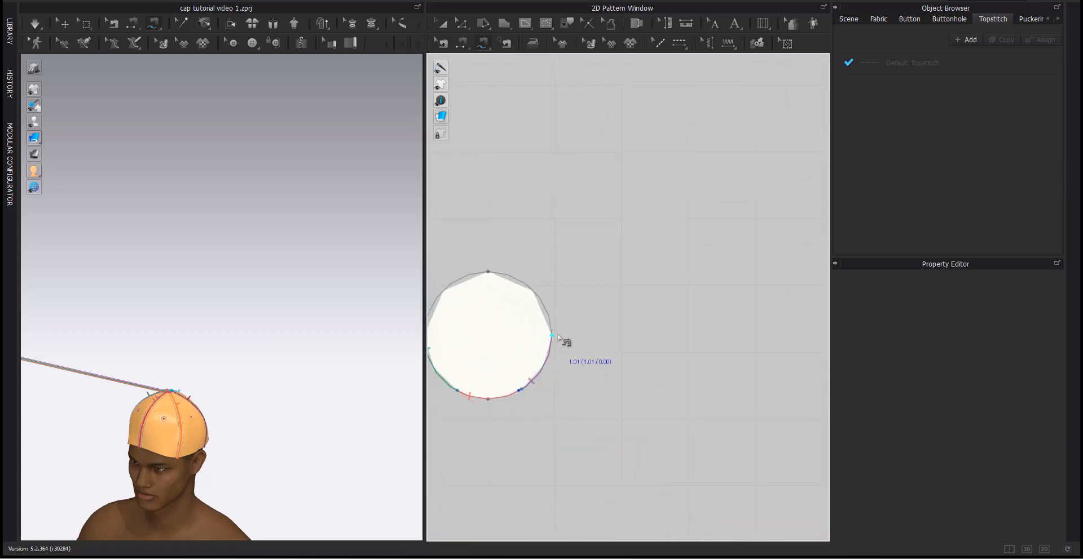
click(558, 335)
click(543, 335)
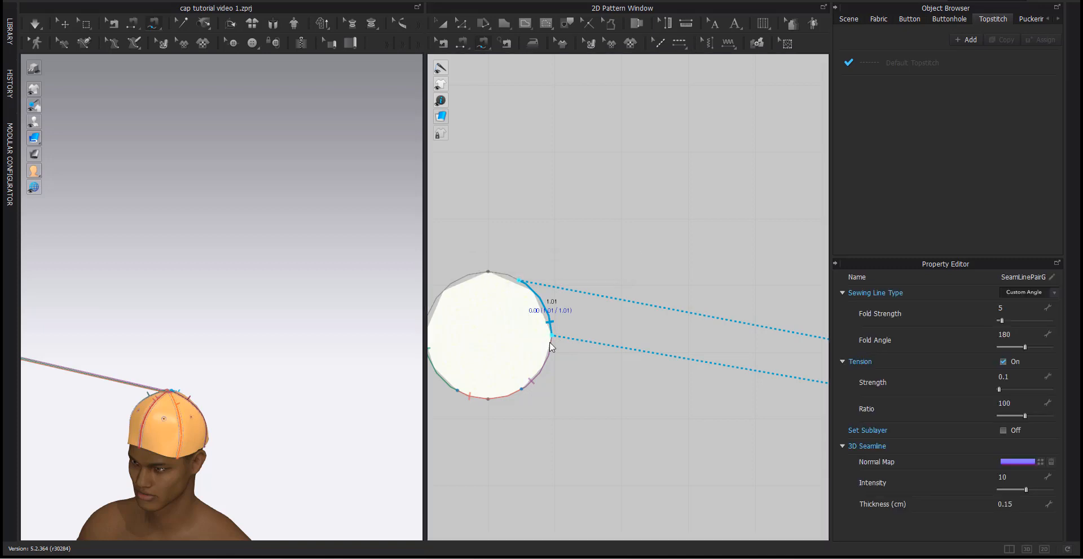
Sew the top edge of the second back panel with the cutout to the 1.01 cm arc across the circle's top.
scroll(578, 309, down, 7)
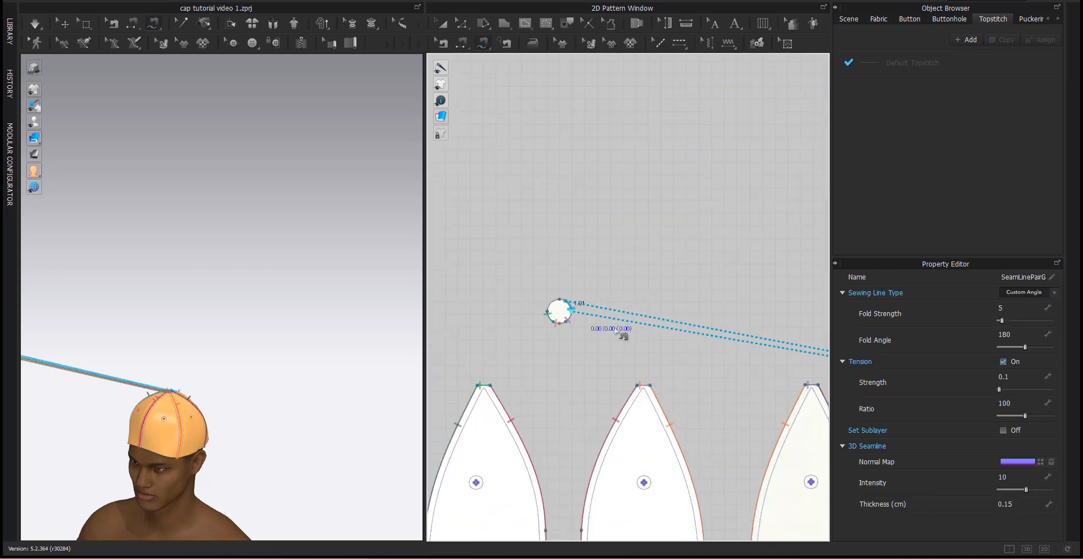
middle_drag(687, 379, 279, 347)
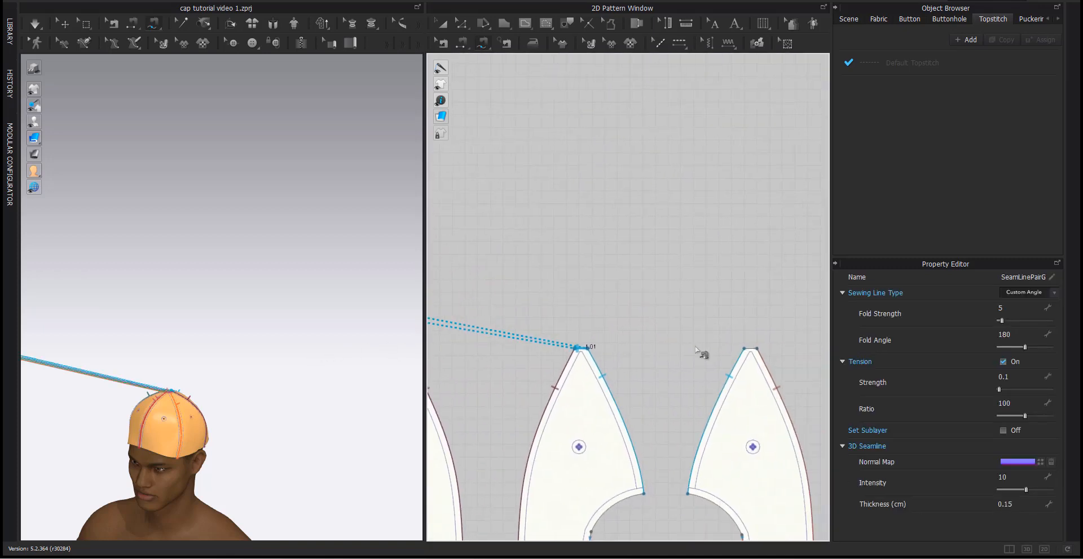
click(745, 349)
click(759, 352)
middle_drag(558, 343, 856, 391)
middle_drag(398, 314, 664, 307)
scroll(564, 307, up, 7)
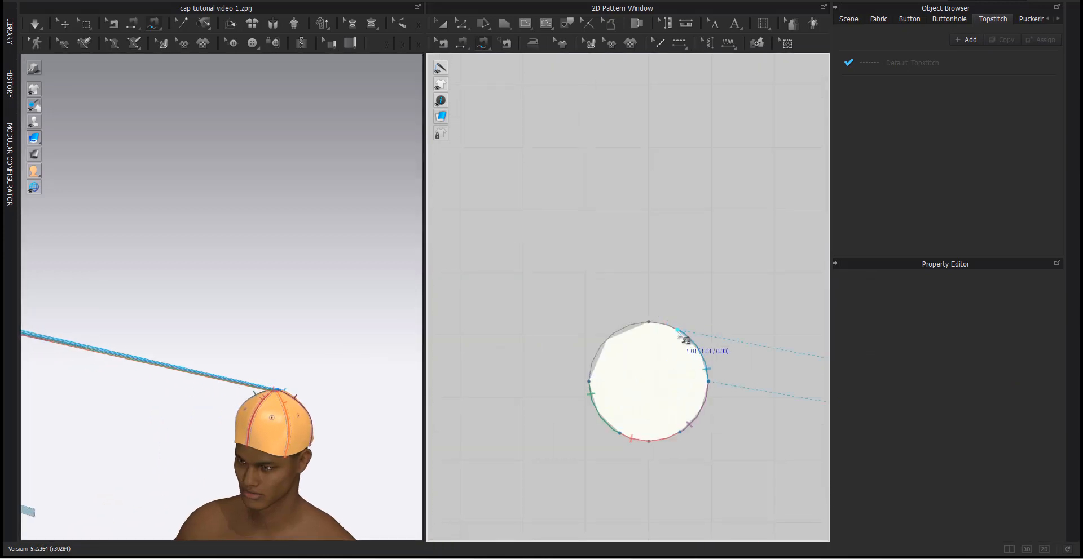
click(677, 331)
click(619, 334)
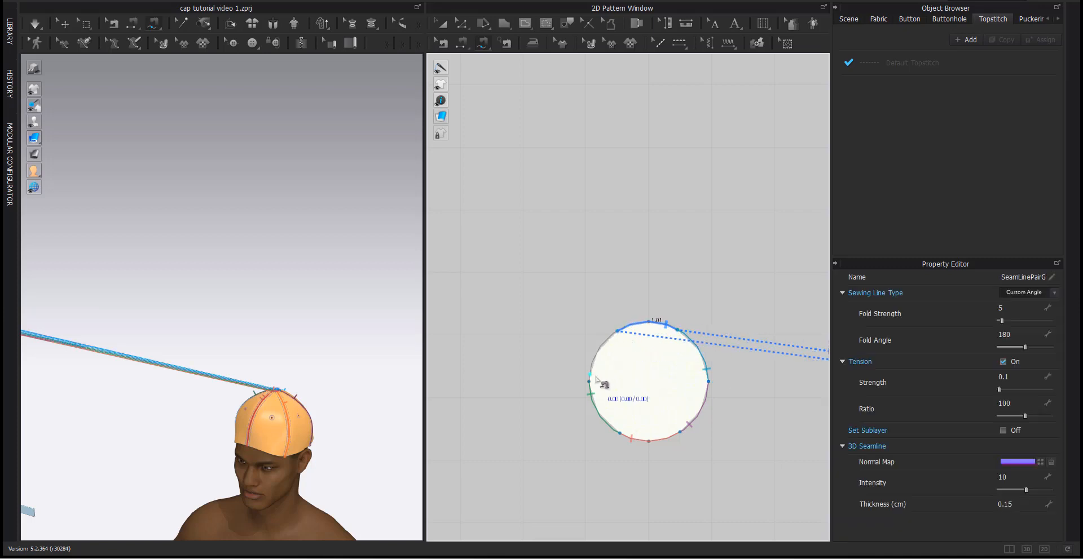
Sew the top edge of the remaining cream side panel to the circle's open upper-left arc, ending at its left point.
scroll(598, 375, down, 4)
middle_drag(605, 373, 779, 213)
scroll(717, 279, down, 3)
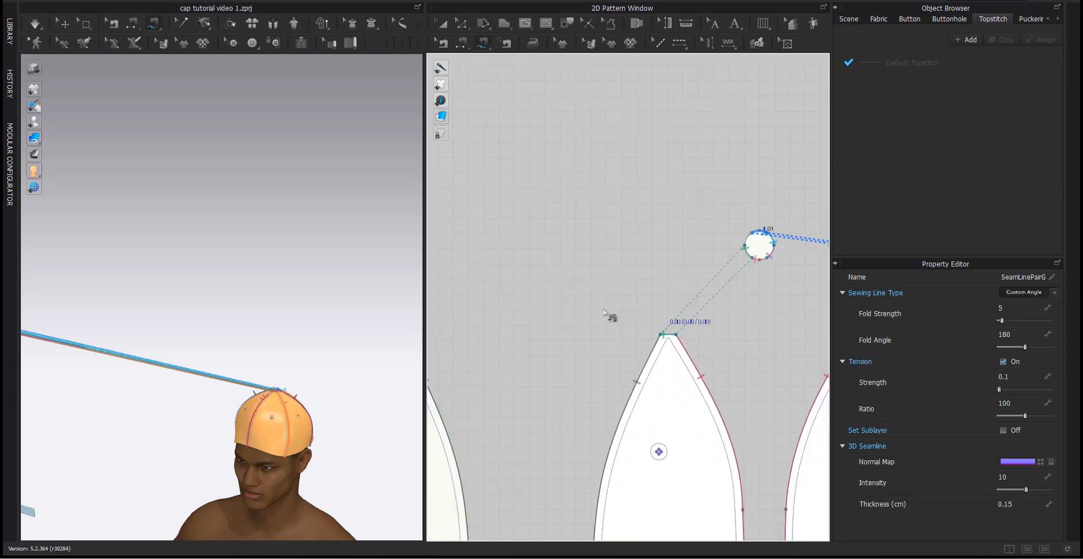
middle_drag(595, 312, 744, 306)
scroll(745, 306, down, 3)
scroll(629, 308, up, 3)
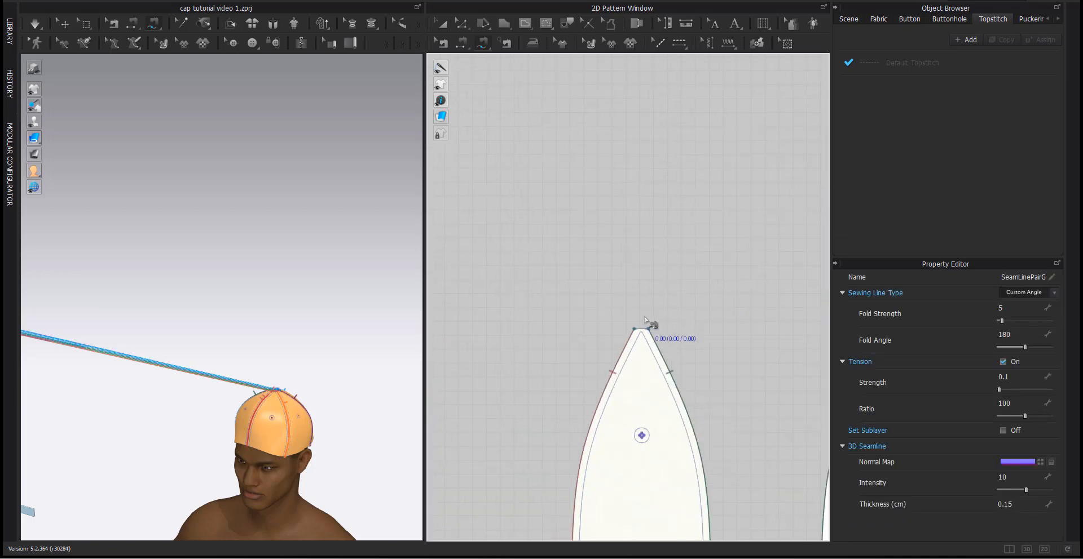
click(636, 328)
click(648, 331)
middle_drag(701, 292, 428, 286)
scroll(692, 240, up, 4)
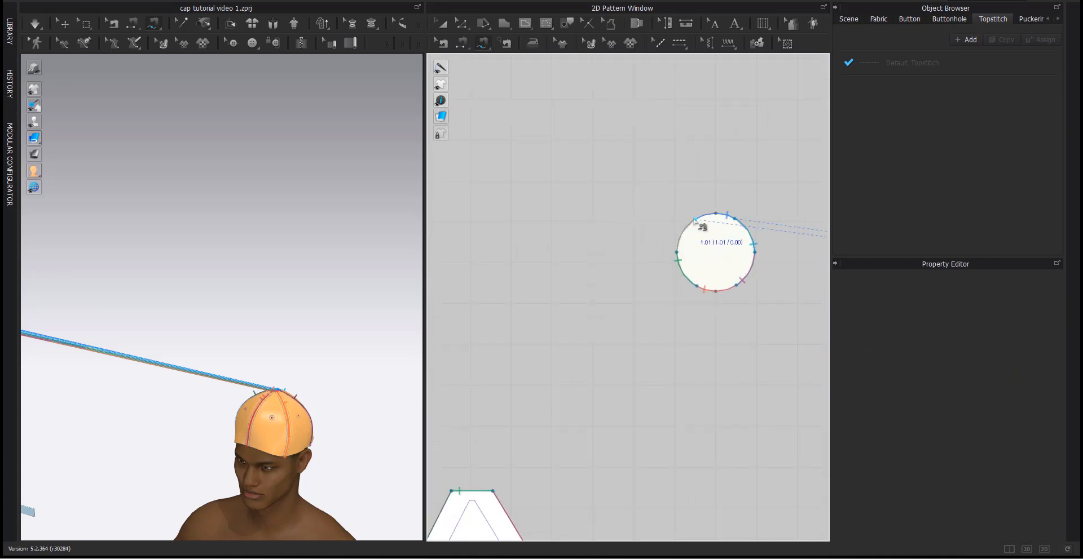
click(691, 221)
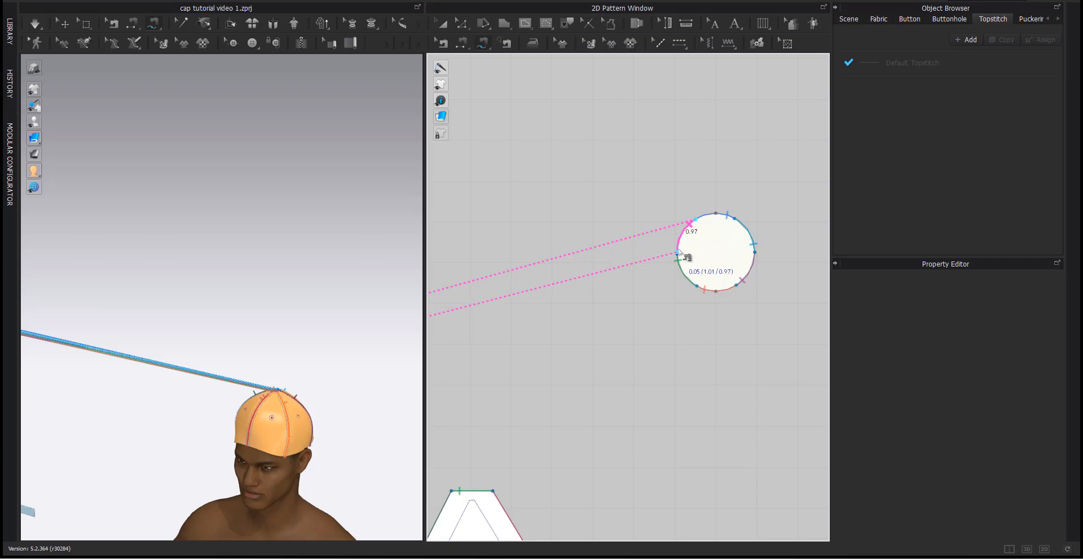
click(677, 253)
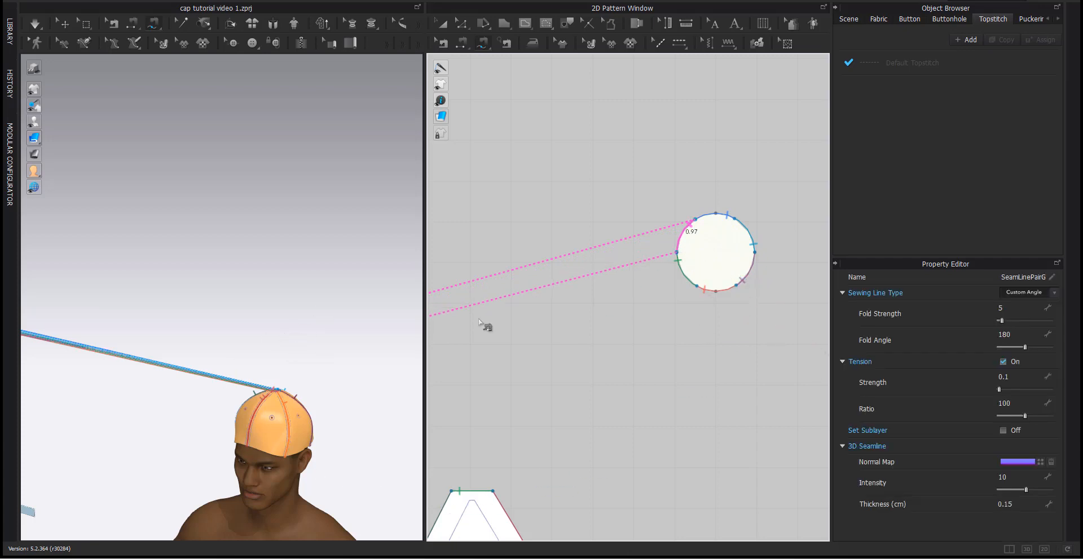
Superimpose the round top button over the crown of the cap in the 3D view.
scroll(482, 325, down, 3)
scroll(203, 344, down, 6)
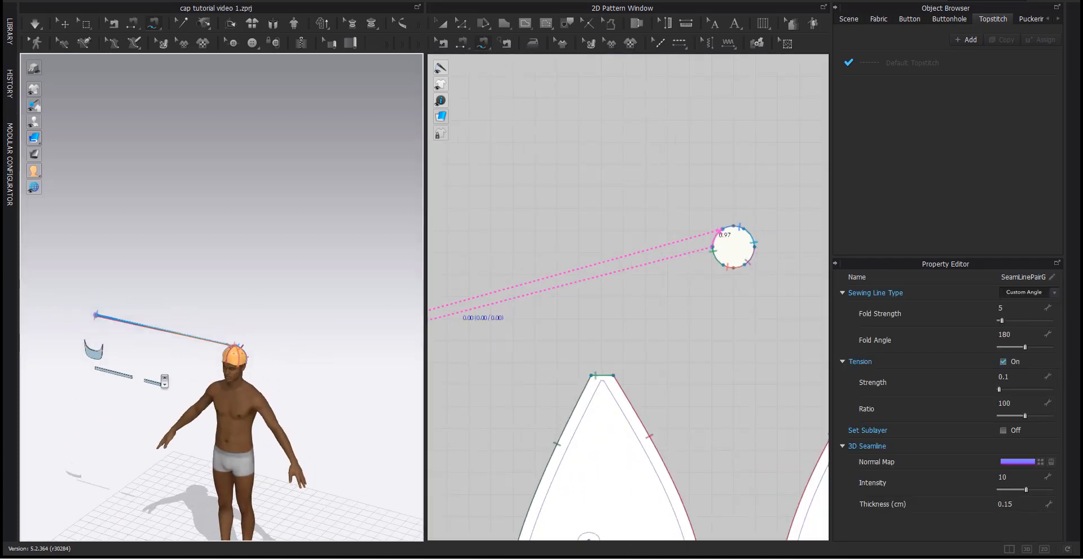
right_drag(164, 381, 229, 370)
scroll(229, 369, up, 4)
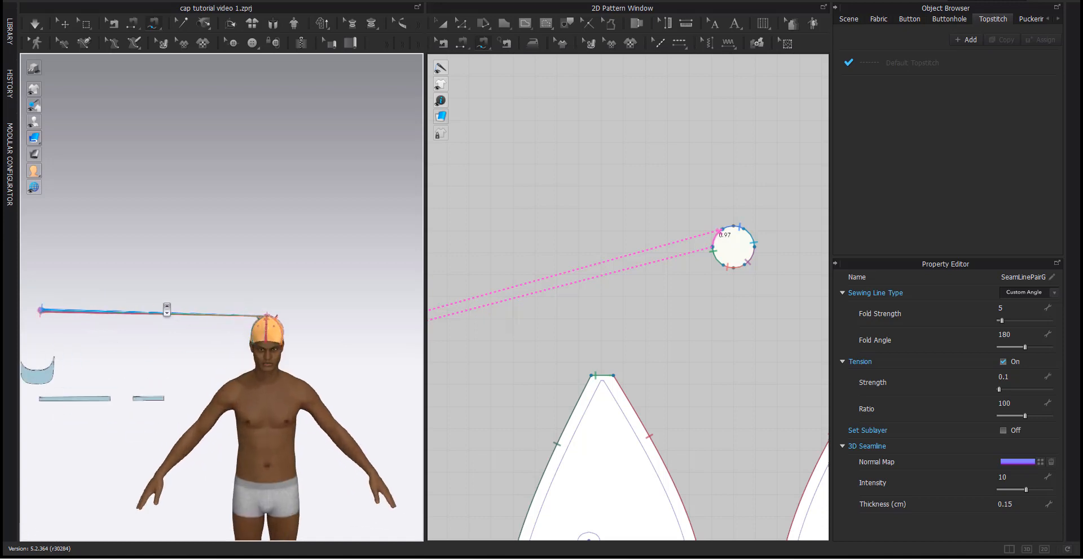
click(63, 25)
click(41, 313)
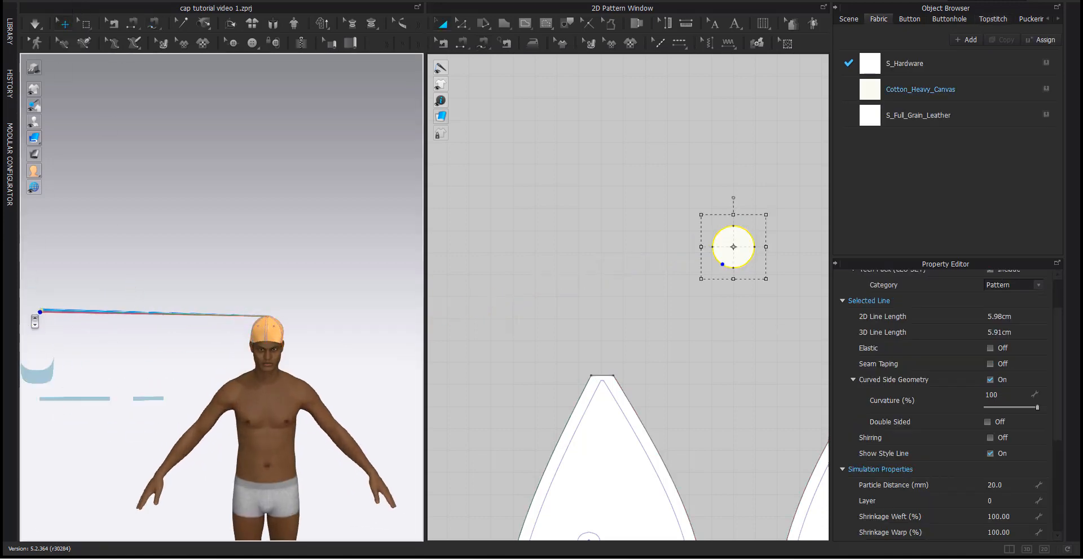
right_click(43, 313)
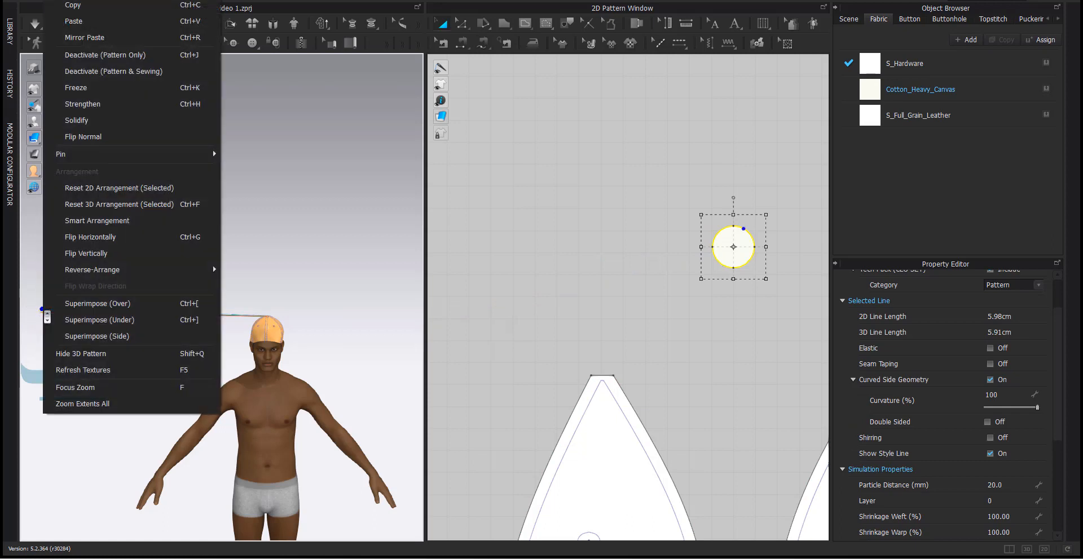
click(110, 310)
Simulate the garment to pull the top button onto the six panel tips.
scroll(301, 349, up, 5)
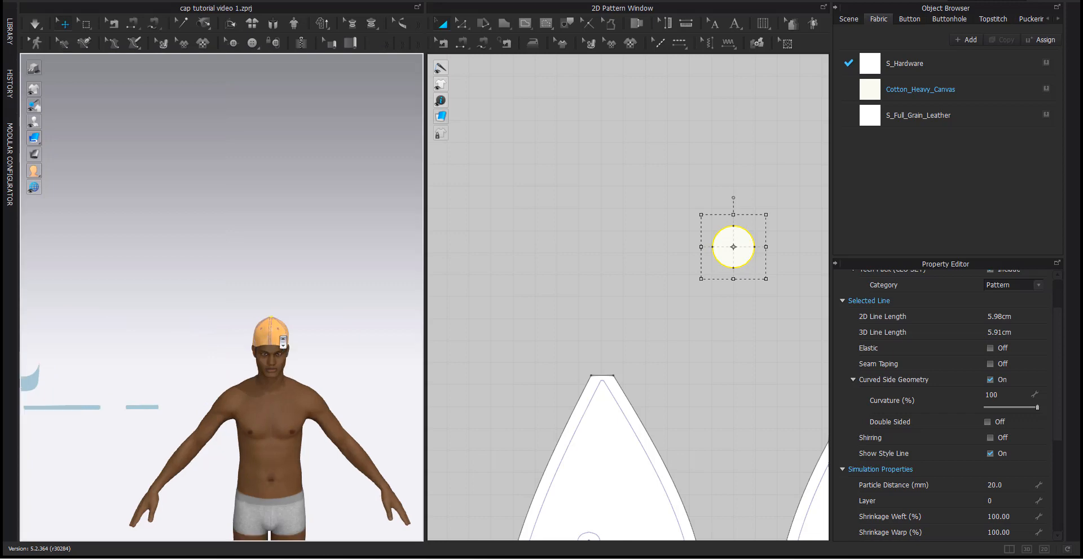
scroll(301, 350, up, 6)
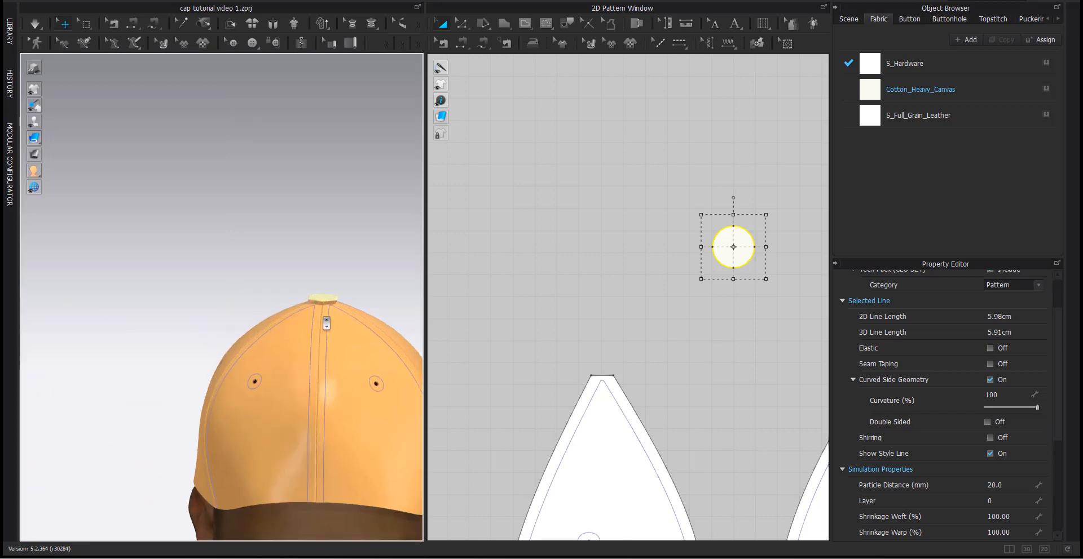
scroll(237, 347, up, 4)
click(262, 337)
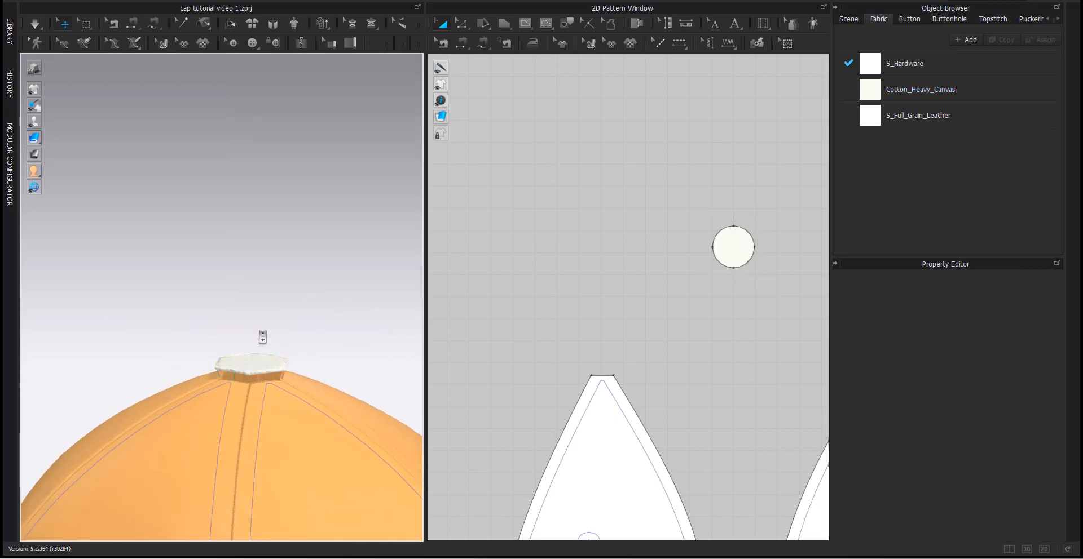
click(35, 23)
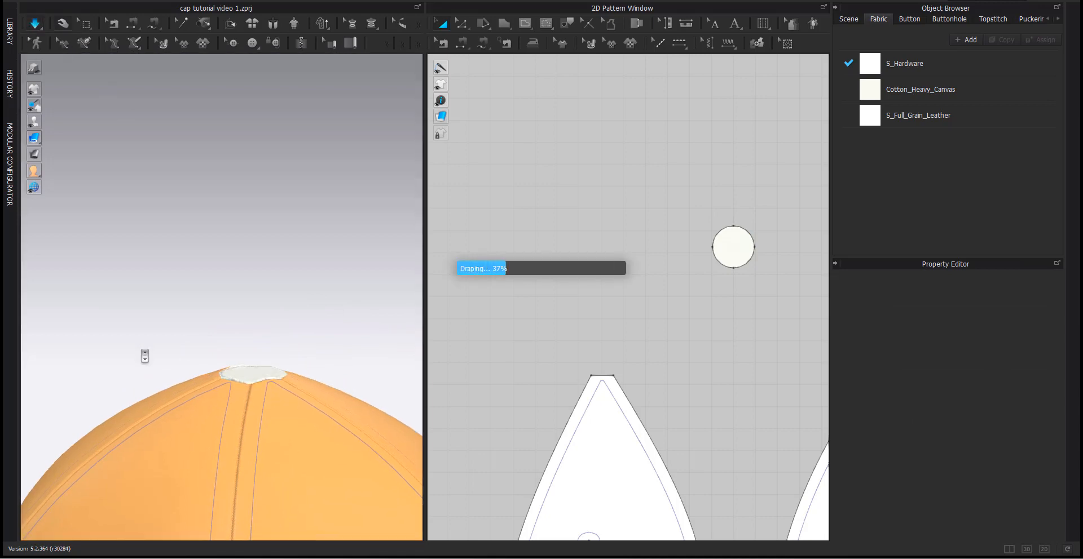
Set the particle distance of the round top button to 5 mm.
click(236, 376)
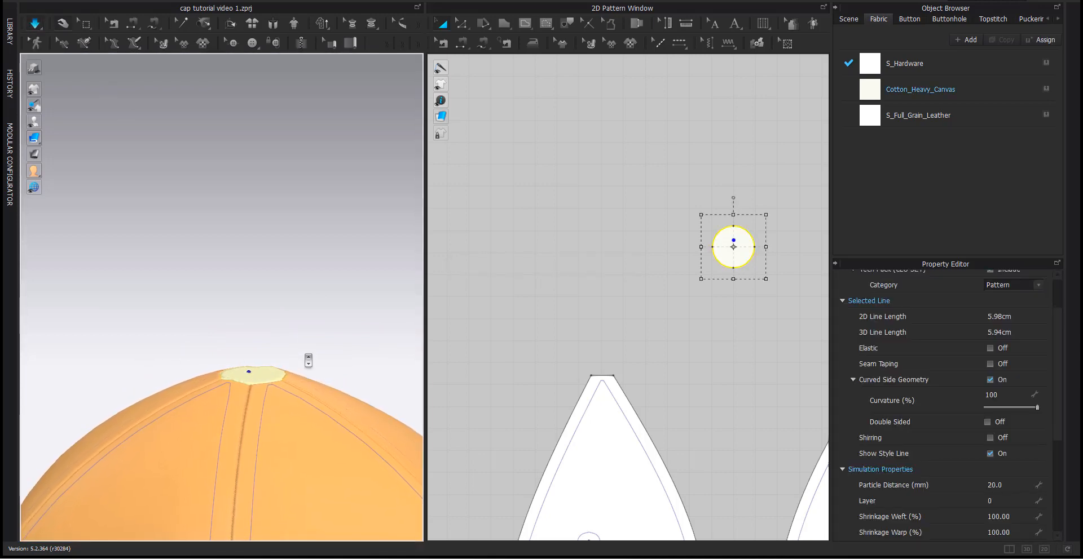
click(306, 340)
click(259, 372)
right_drag(259, 403, 271, 450)
scroll(713, 261, up, 3)
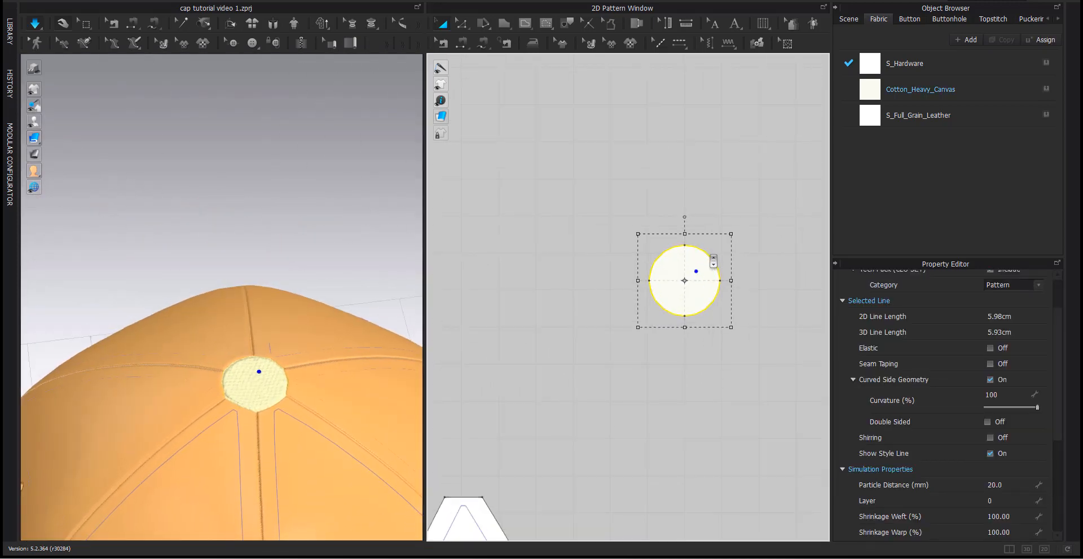
scroll(713, 261, up, 3)
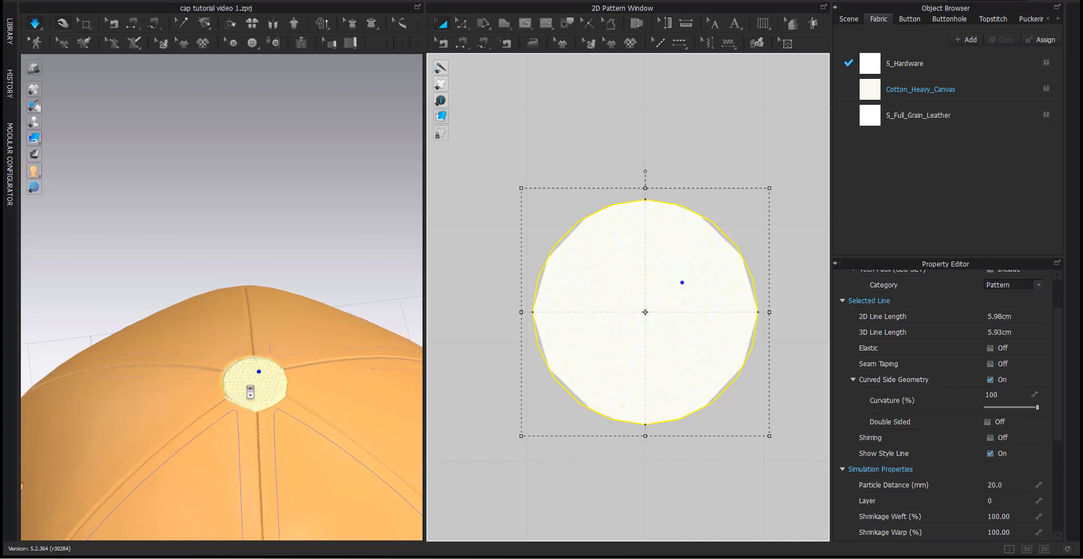
click(999, 486)
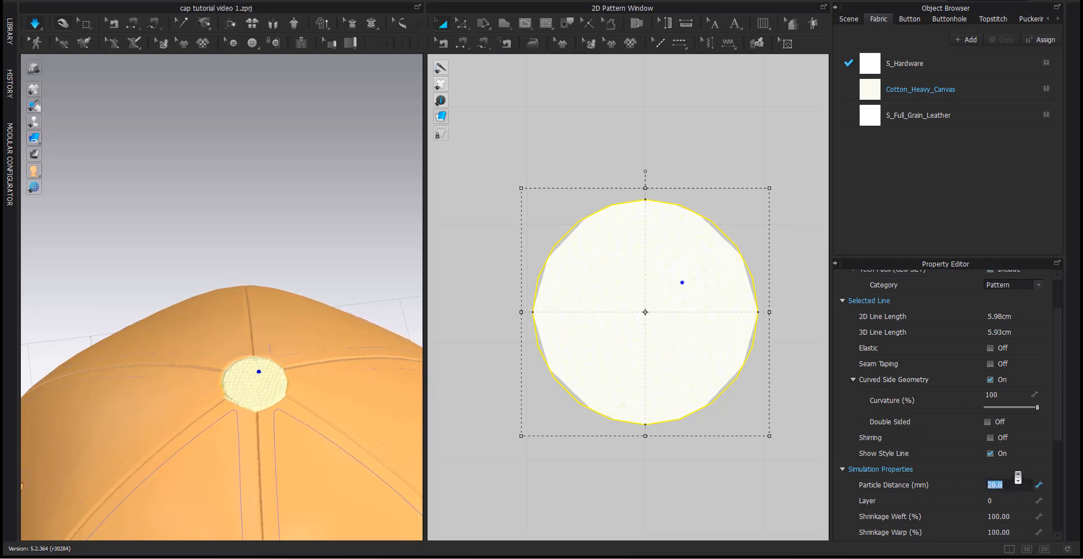
key(Return)
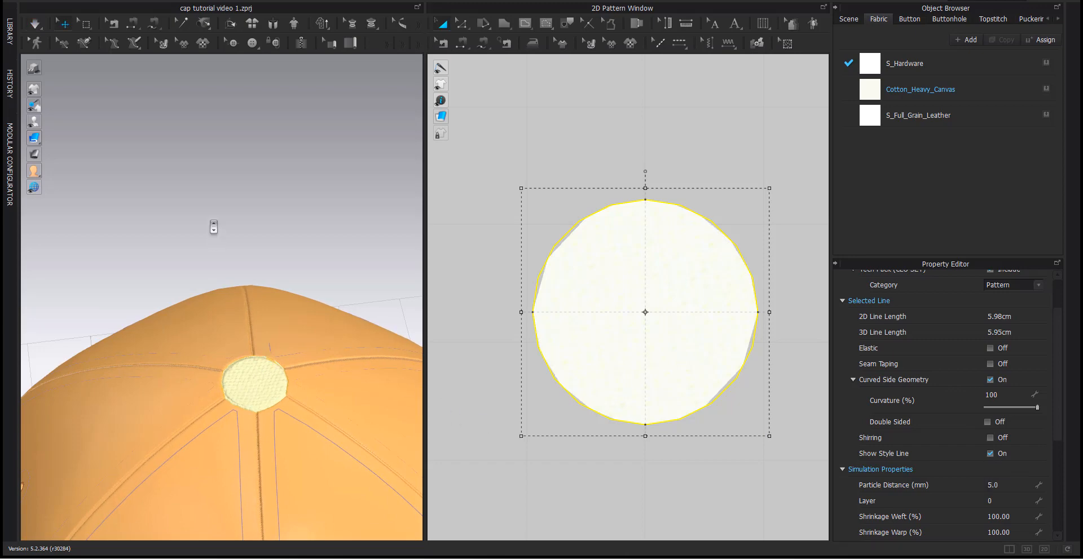
Run the simulation again to settle the refined top button mesh on the crown.
click(213, 227)
middle_drag(221, 536, 215, 406)
middle_drag(209, 284, 107, 548)
scroll(206, 403, down, 2)
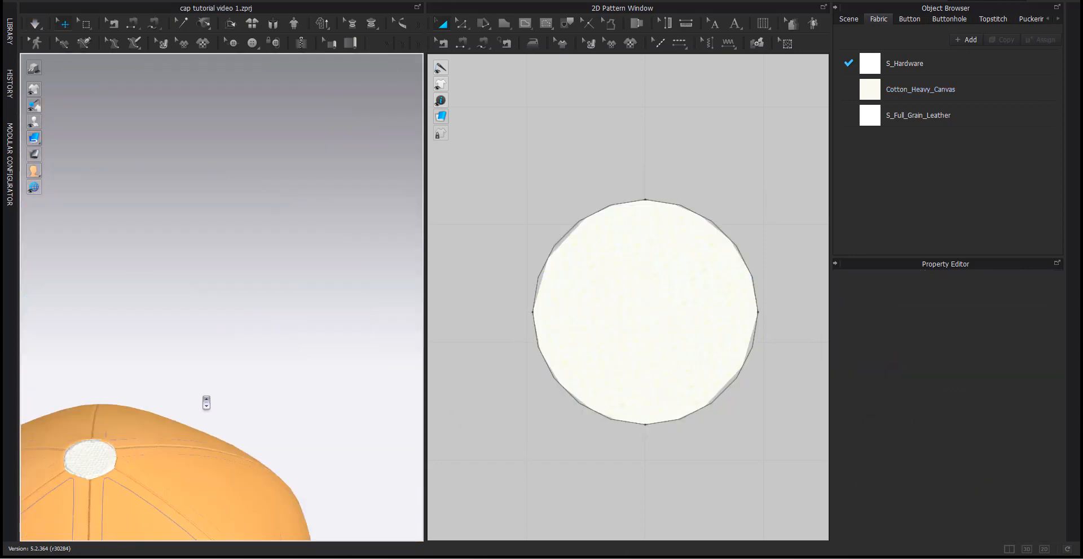
middle_drag(206, 403, 225, 380)
click(225, 379)
right_drag(229, 401, 215, 391)
key(space)
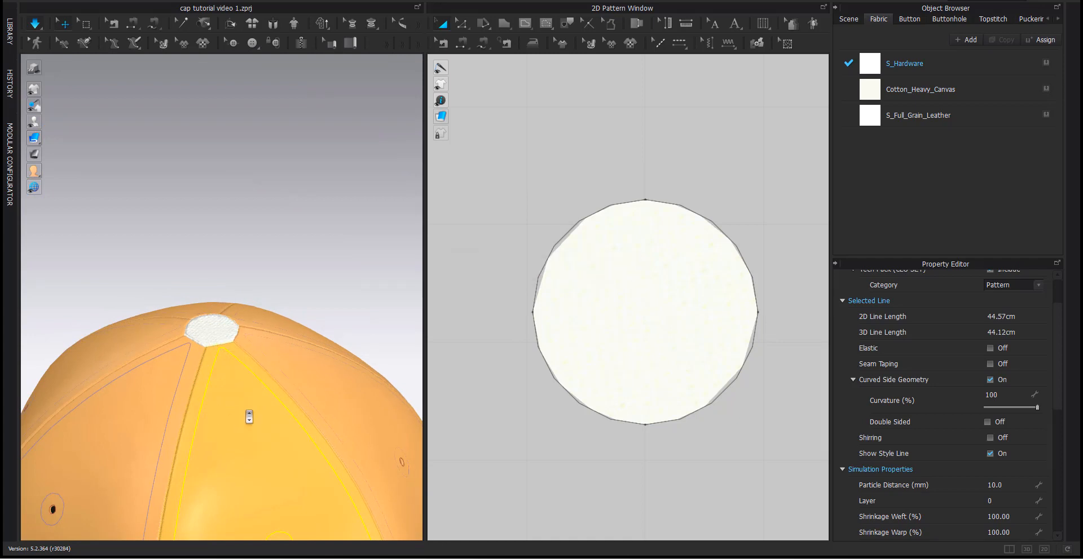
Try an additional rendering thickness of 3 mm on the top button, and raise it to 4 mm.
click(213, 328)
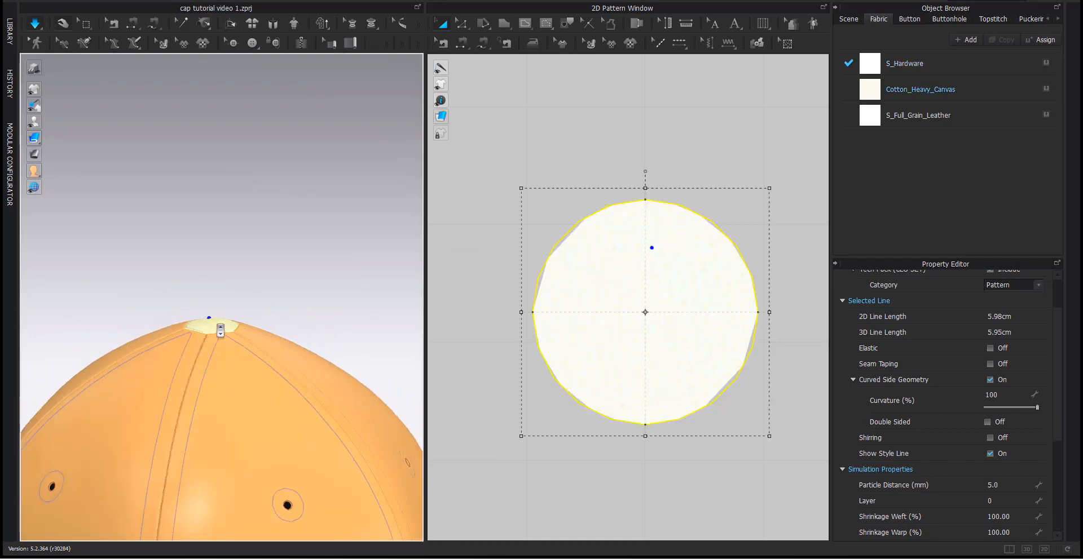
right_drag(220, 331, 214, 307)
scroll(192, 332, up, 4)
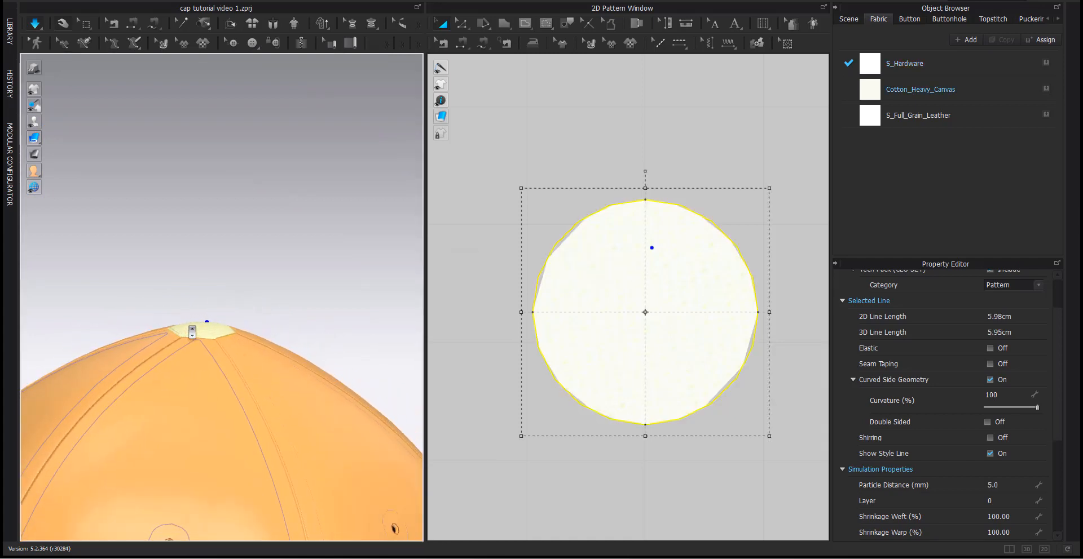
click(223, 256)
click(185, 353)
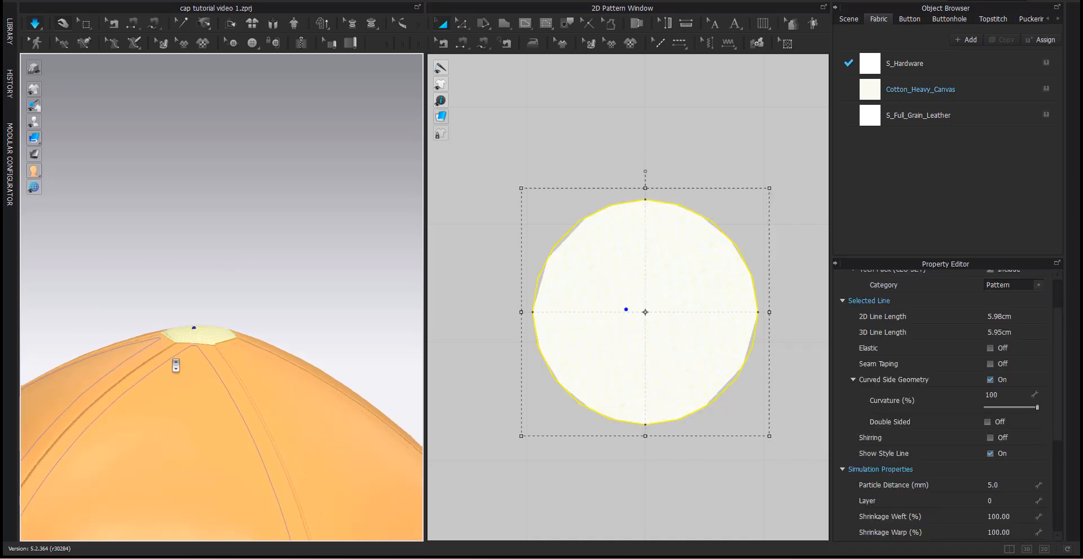
middle_drag(199, 331, 211, 332)
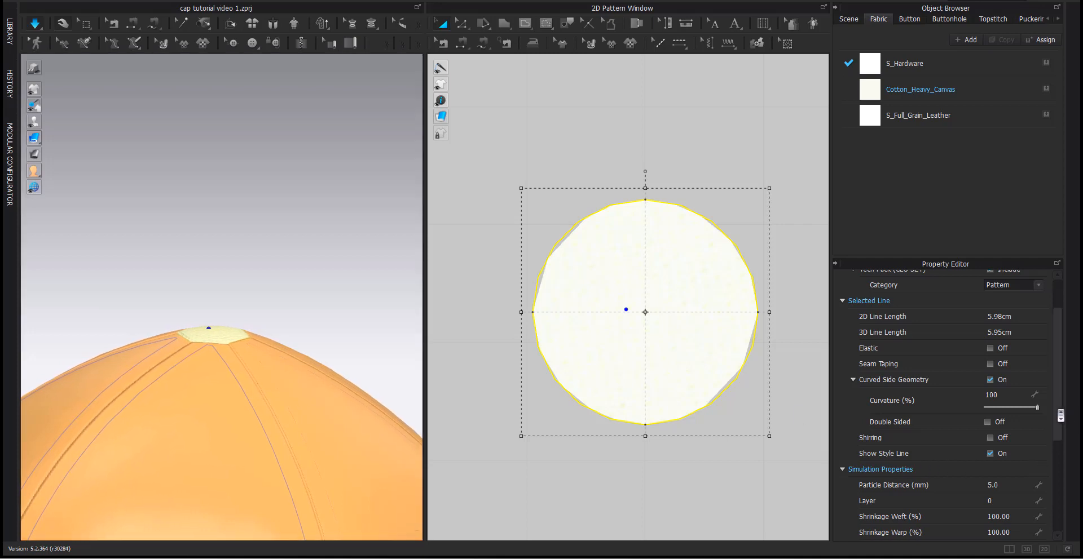
scroll(1061, 416, down, 5)
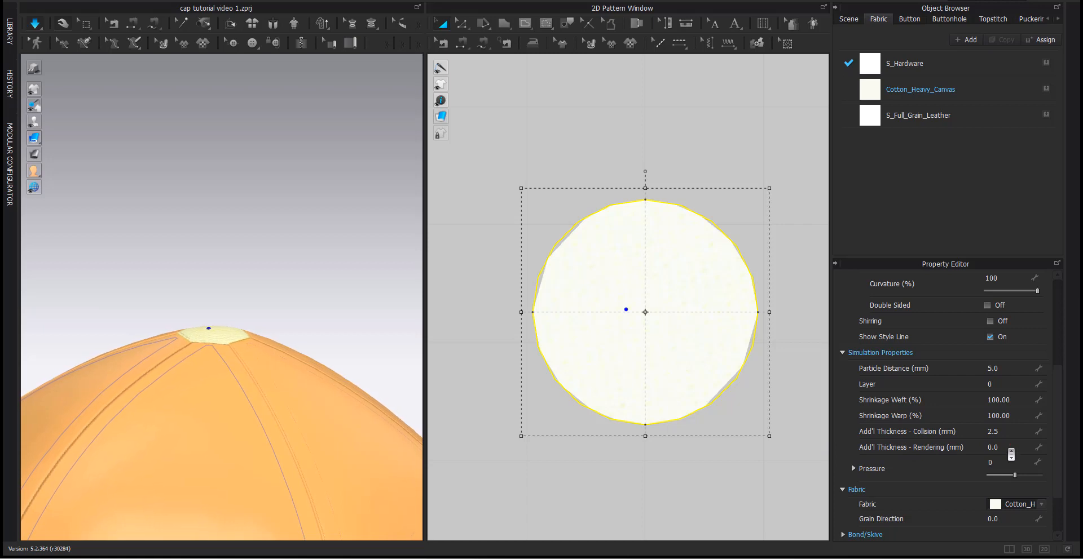
click(991, 447)
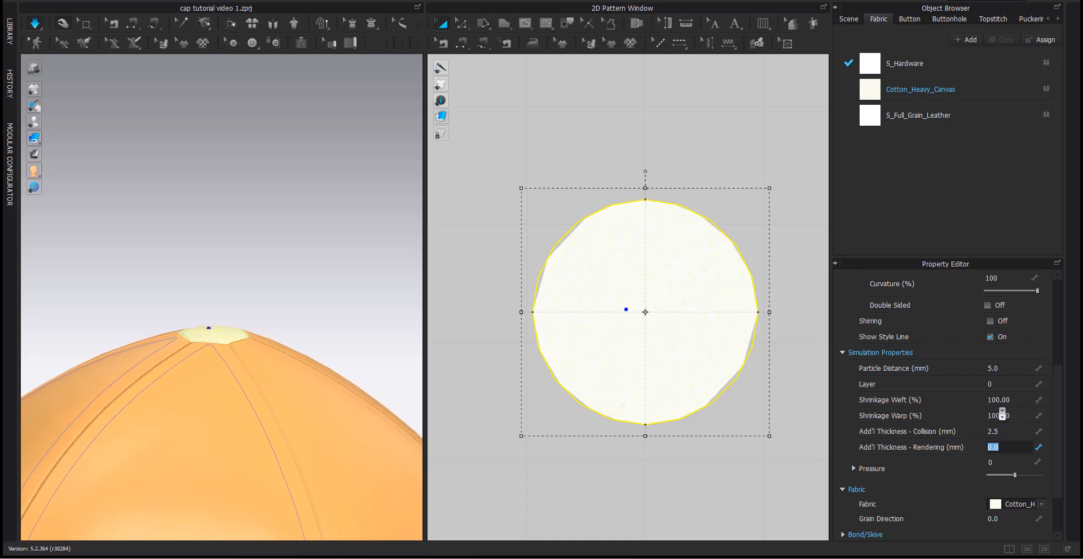
key(Return)
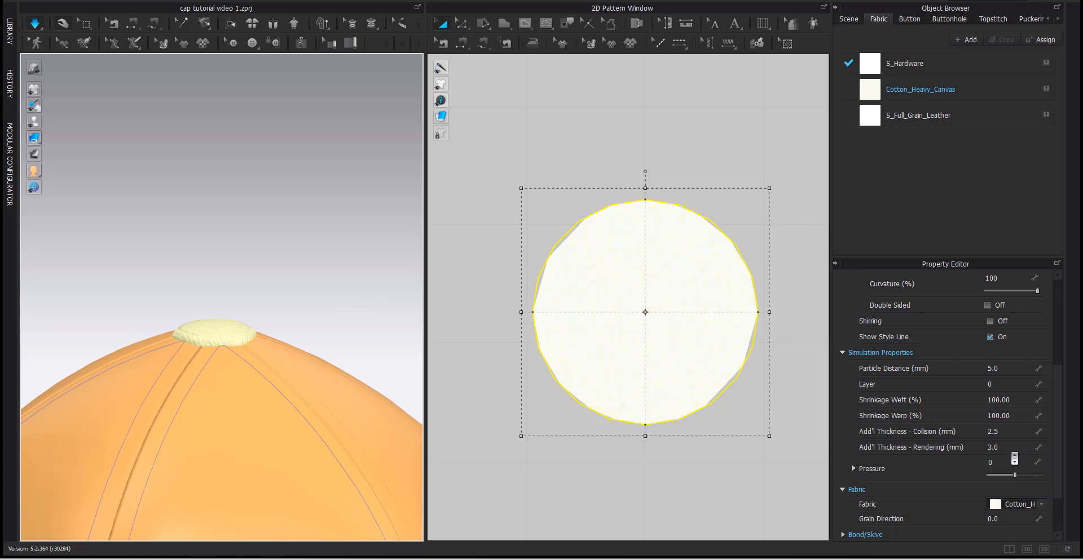
click(1013, 452)
text(4)
key(Return)
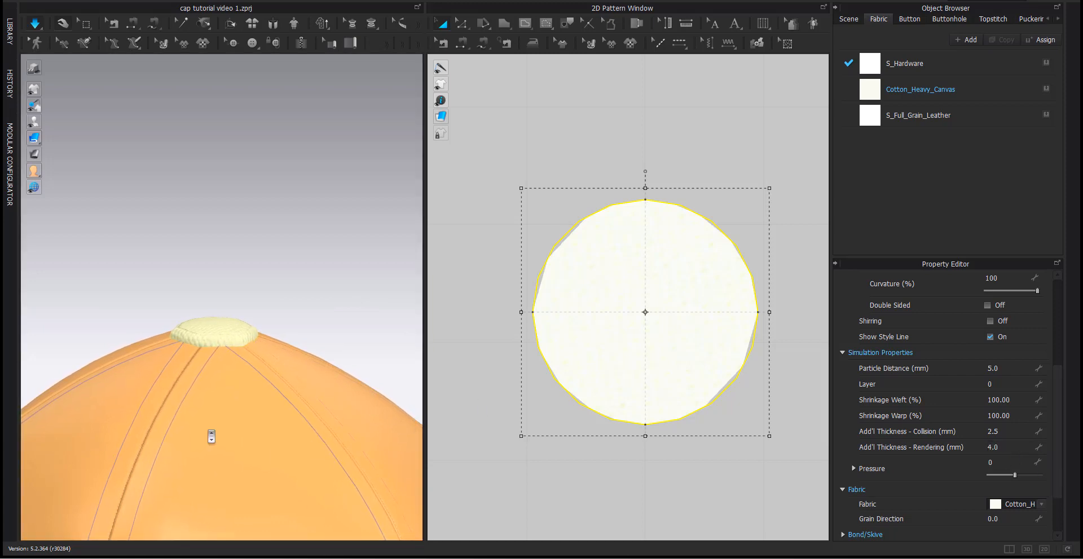
Examine the fit of the cap and its thickened top button from the front, side and back.
scroll(211, 437, down, 5)
middle_drag(203, 434, 227, 391)
right_drag(227, 391, 188, 379)
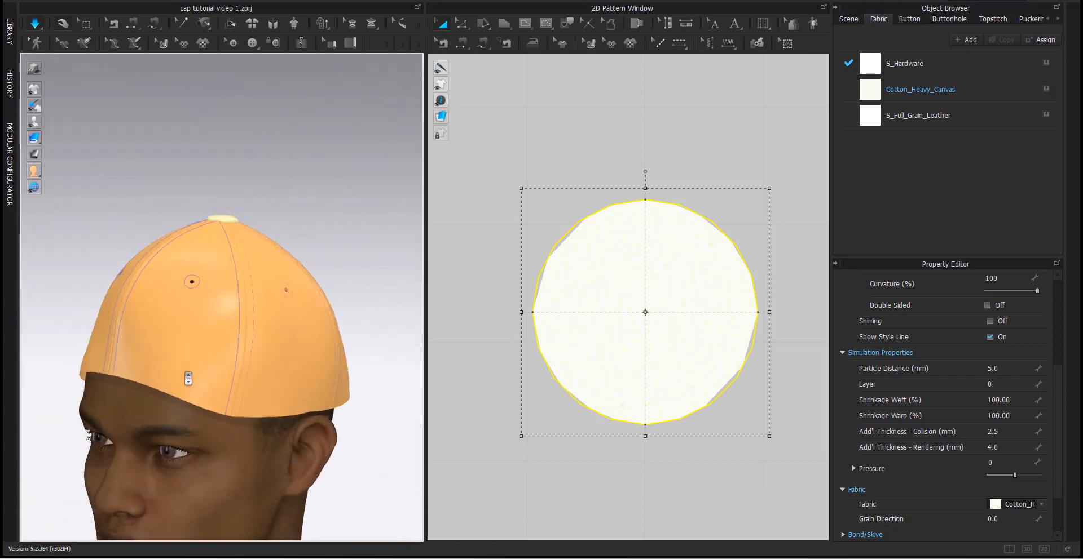
scroll(213, 358, up, 2)
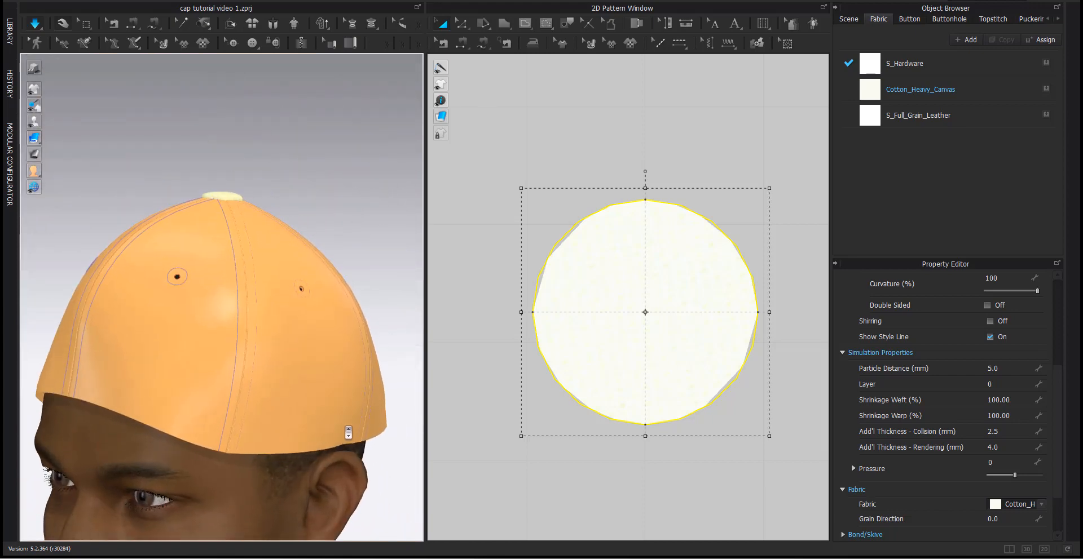
click(349, 432)
right_drag(378, 409, 370, 264)
middle_drag(370, 264, 314, 340)
right_drag(313, 341, 482, 326)
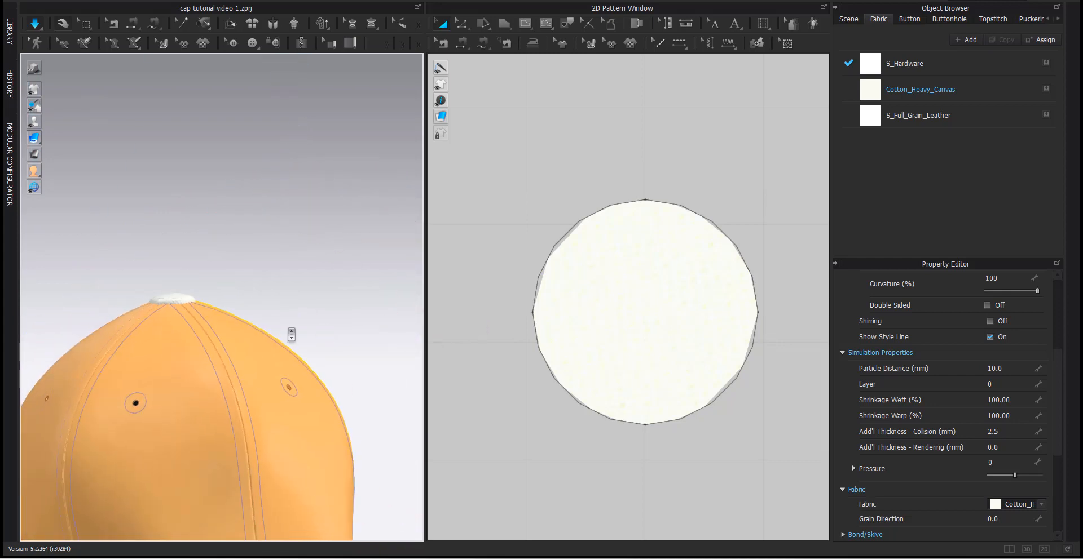
scroll(290, 338, down, 3)
right_drag(290, 348, 511, 420)
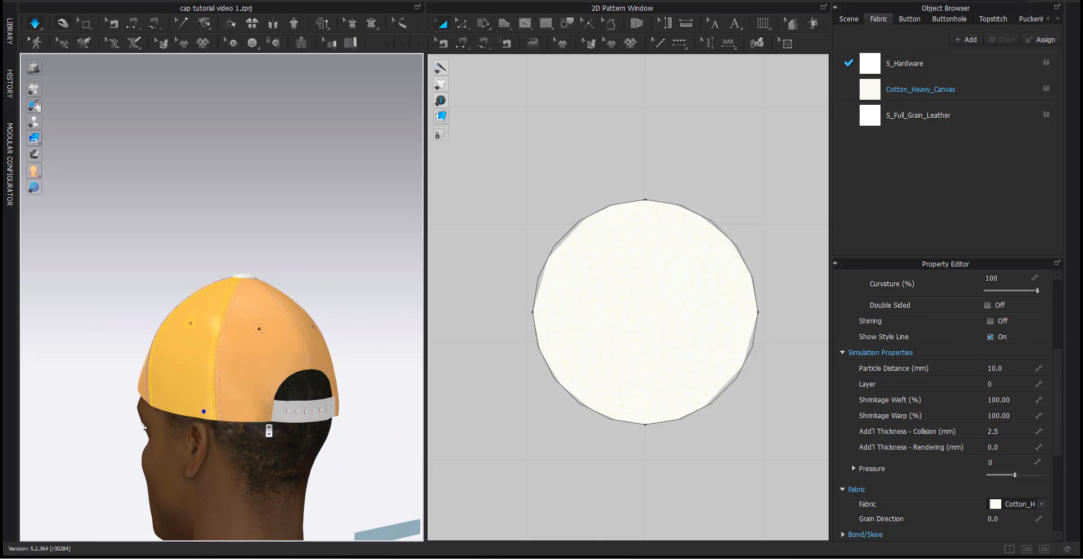
scroll(358, 457, down, 6)
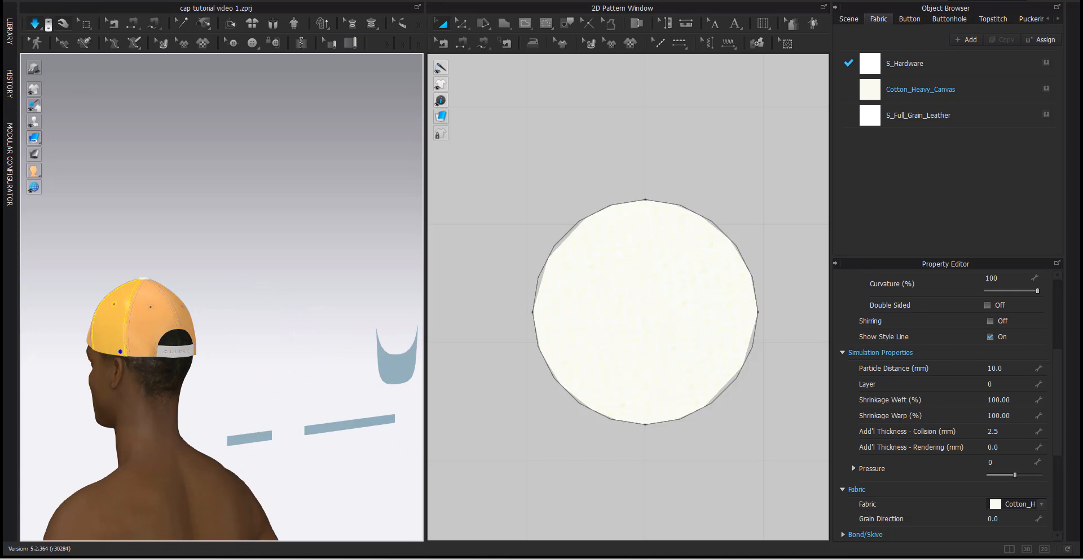
scroll(259, 252, down, 4)
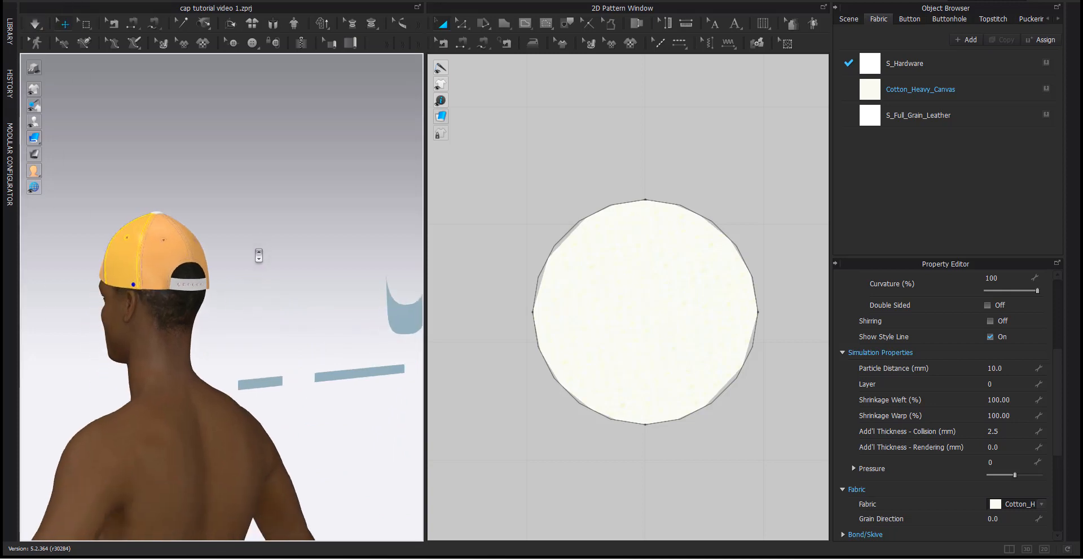
scroll(513, 395, down, 7)
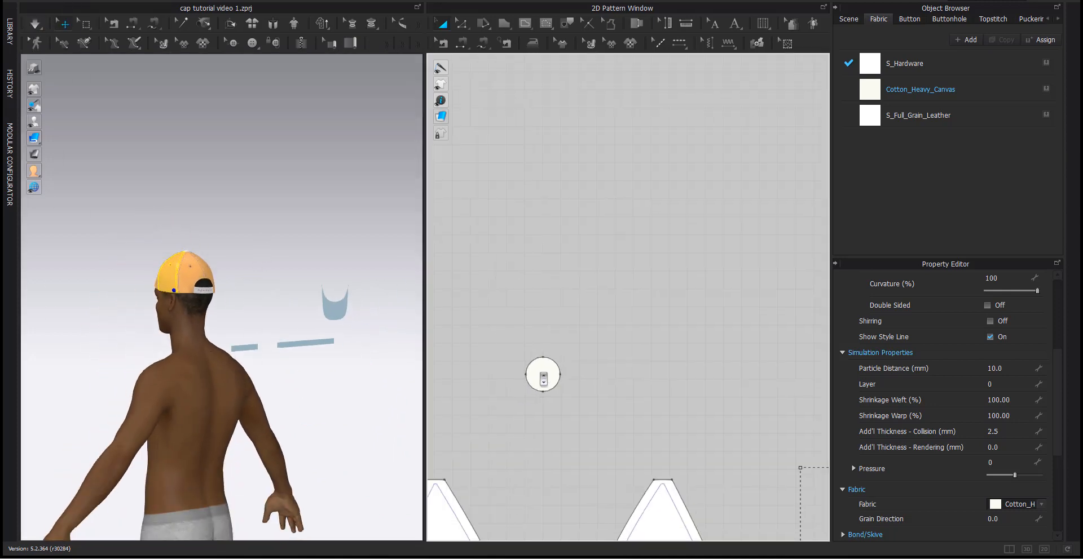
Reactivate the deactivated long band piece.
middle_drag(539, 395, 665, 215)
scroll(643, 293, down, 4)
middle_drag(640, 320, 504, 311)
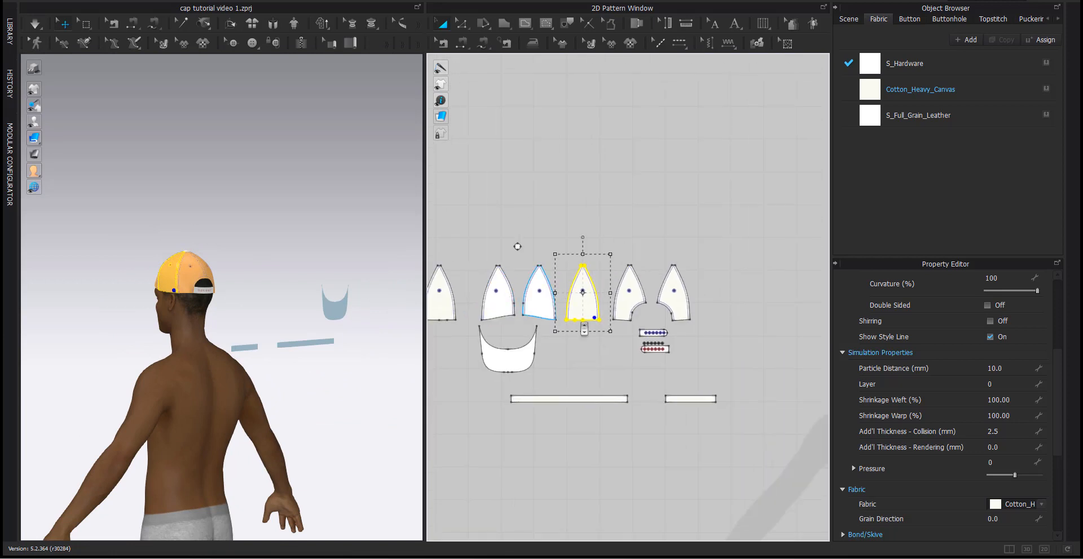
click(593, 382)
middle_drag(553, 375, 587, 375)
scroll(567, 347, up, 3)
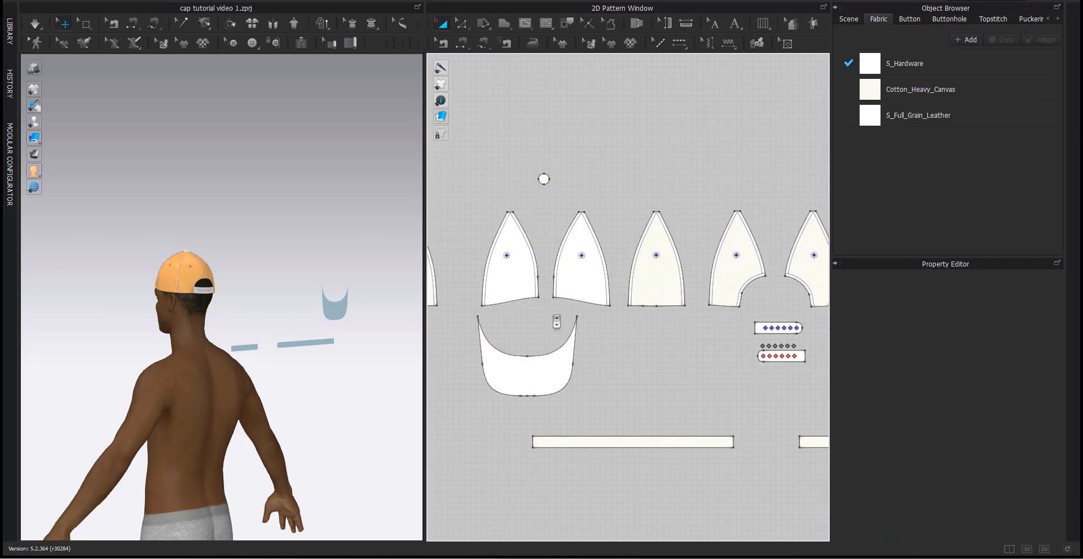
scroll(556, 321, down, 3)
middle_drag(556, 321, 626, 382)
scroll(631, 384, down, 2)
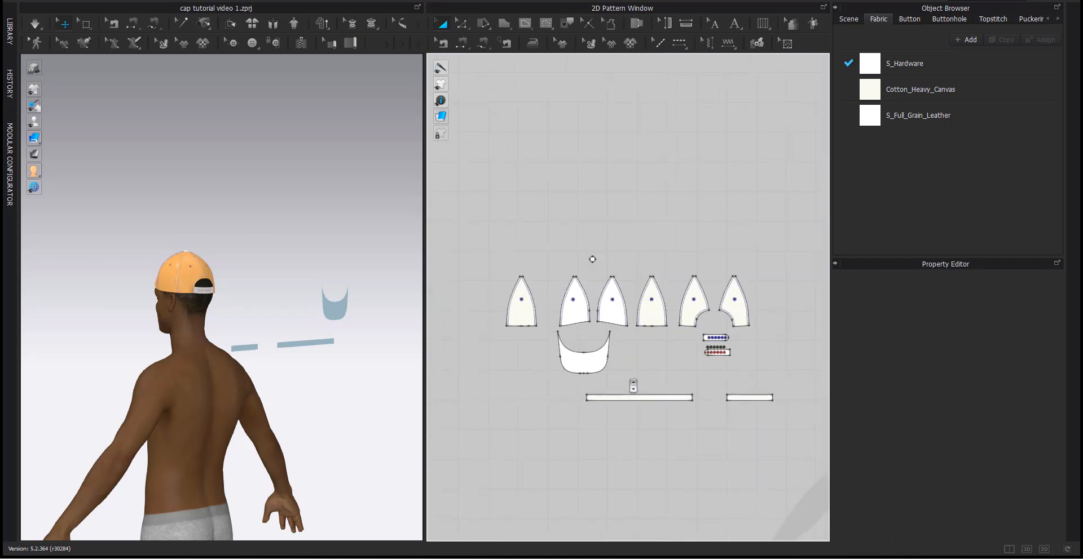
click(633, 399)
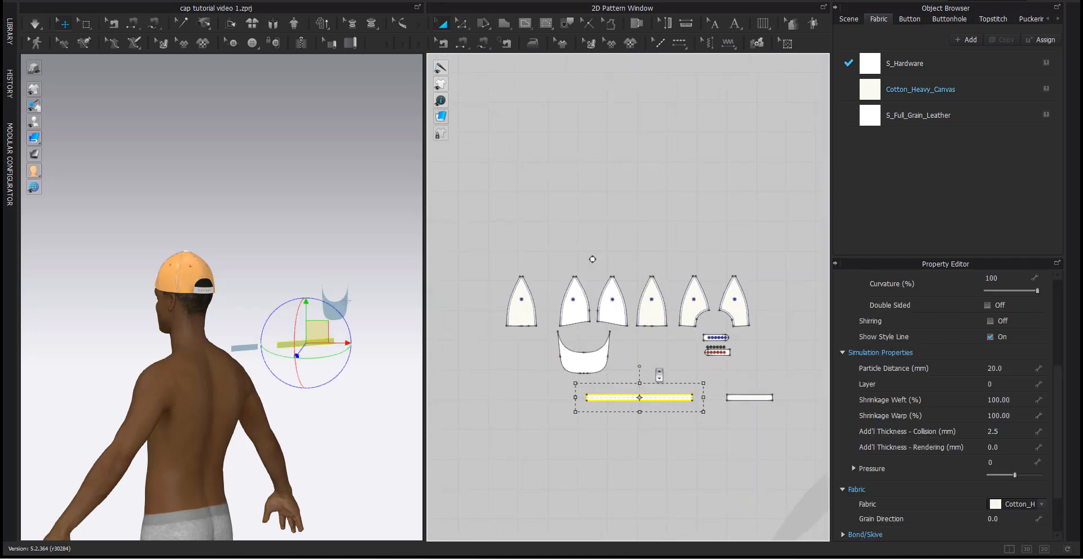
right_drag(330, 372, 309, 322)
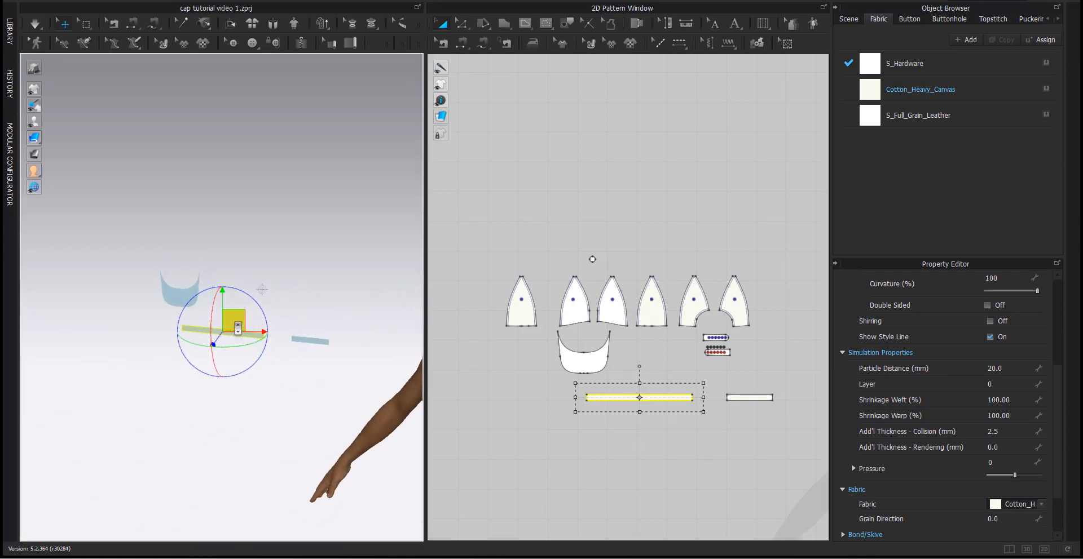
right_click(238, 328)
click(270, 69)
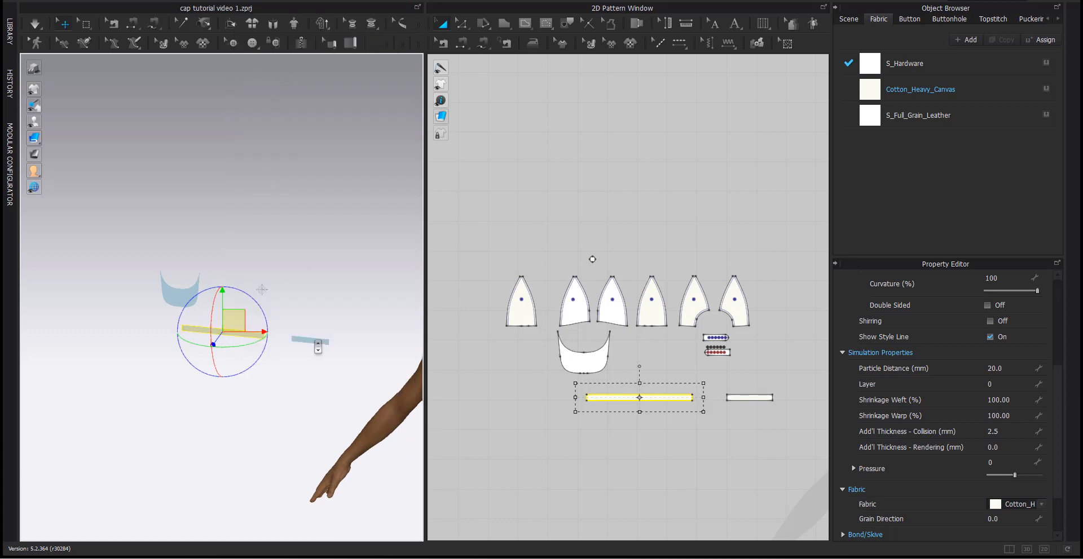
Reactivate the short band piece and clear the selection.
click(319, 346)
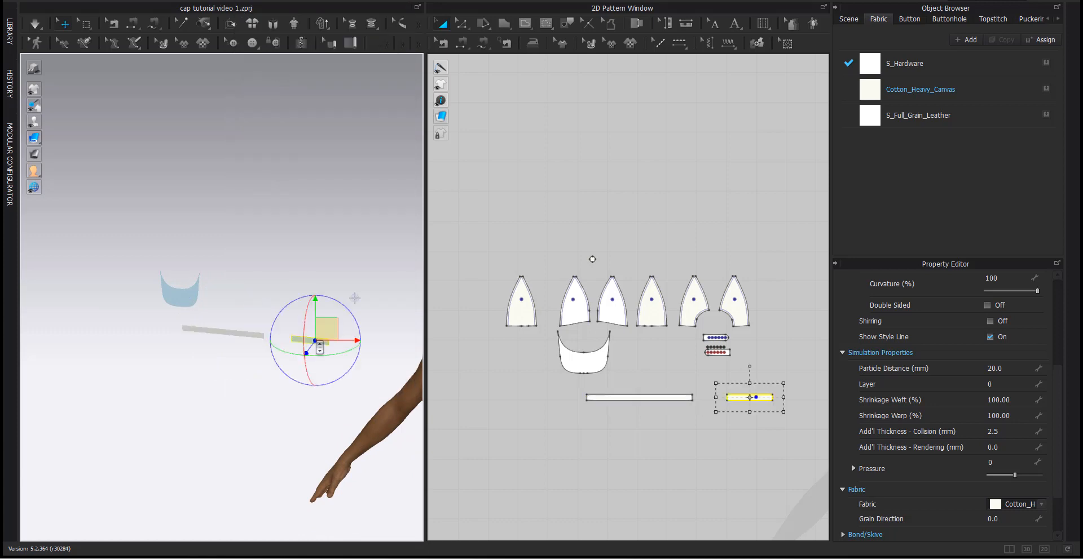
right_click(319, 348)
click(333, 72)
click(607, 418)
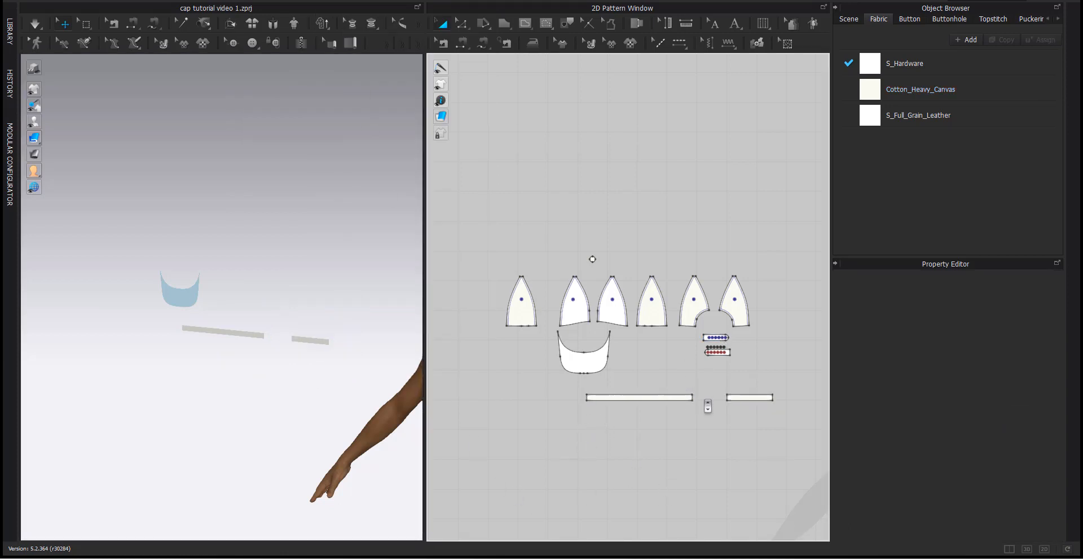
Free-sew the long band's upper edge to the bottom edges of the adjoining cut-out back panel, side panel and both front panels.
click(661, 400)
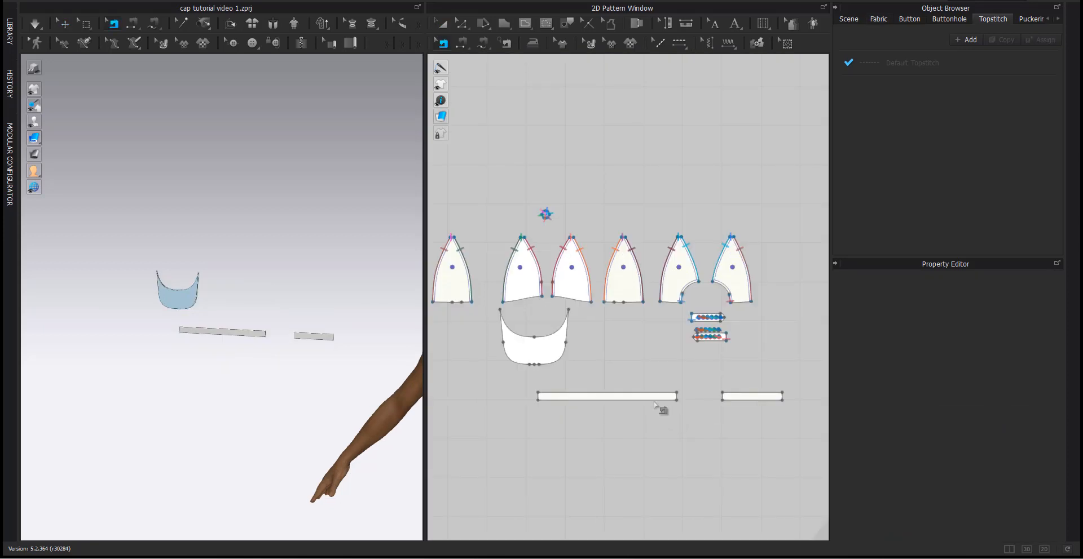
scroll(628, 376, up, 2)
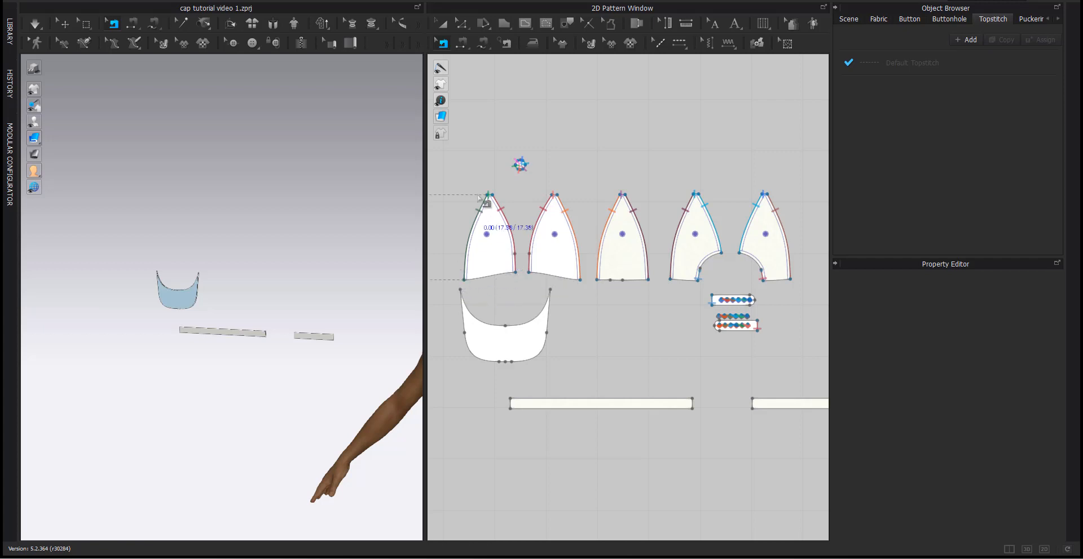
click(482, 43)
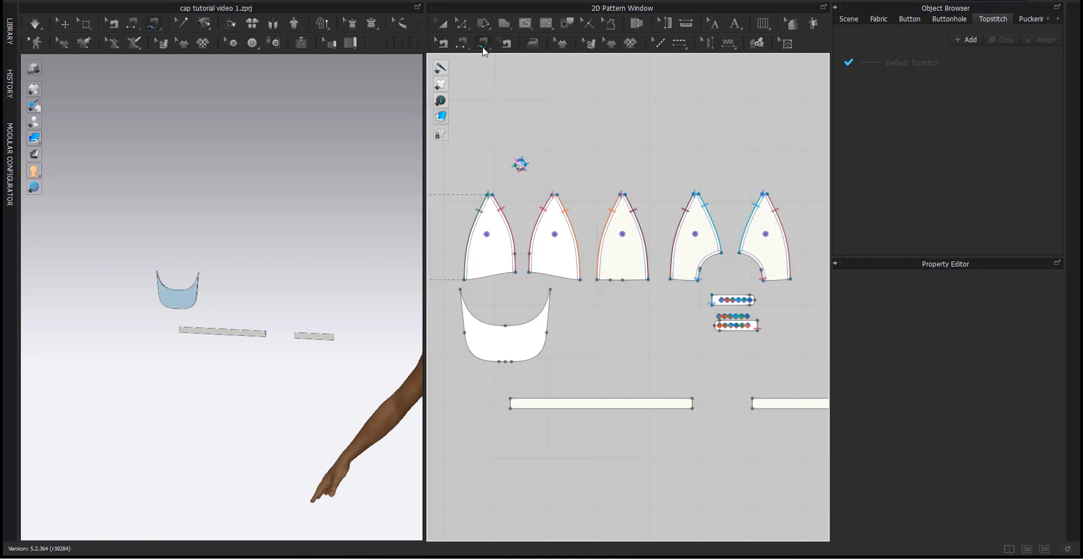
scroll(657, 395, down, 1)
right_drag(643, 382, 686, 386)
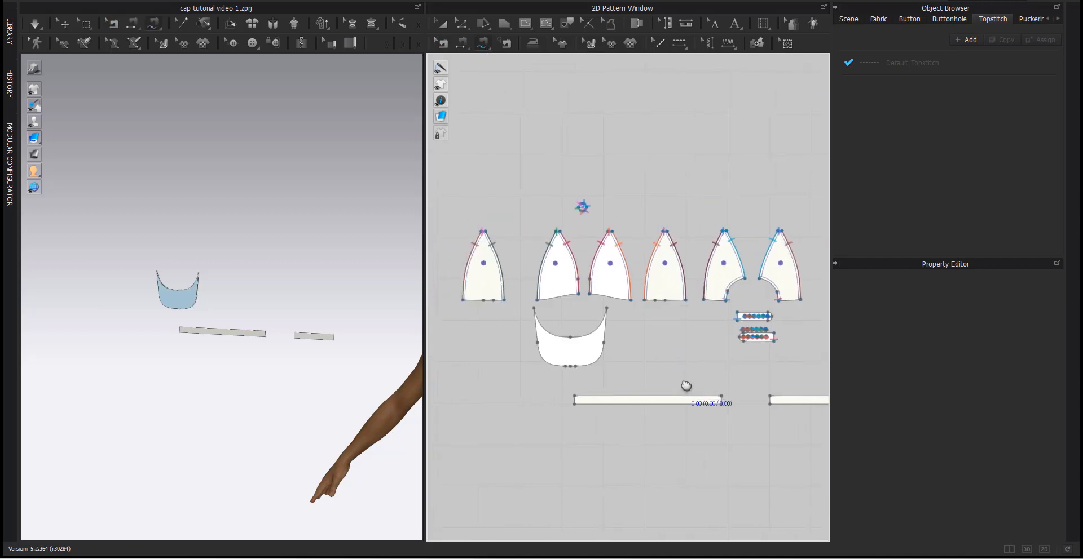
click(721, 396)
click(634, 361)
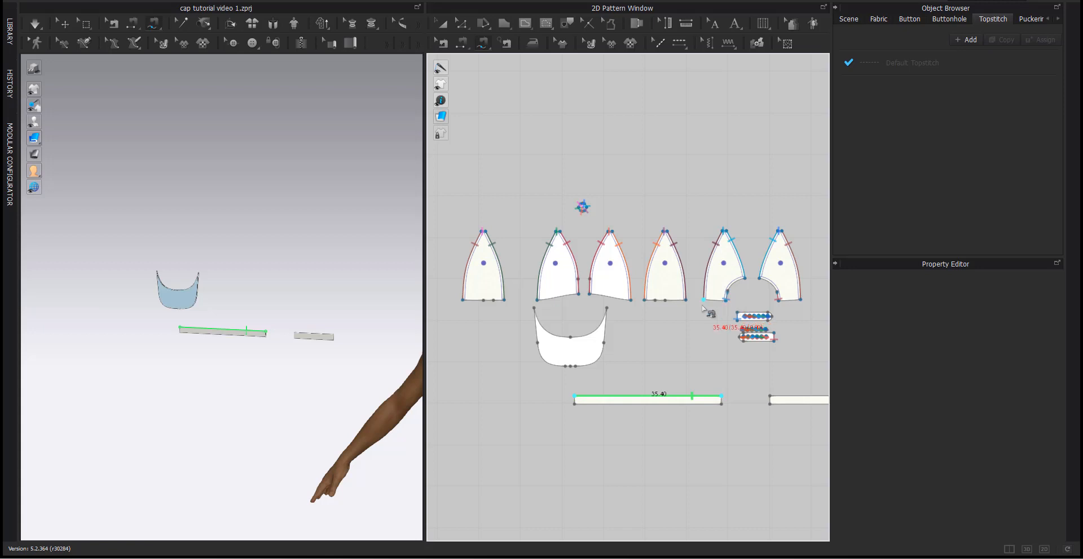
click(723, 300)
click(685, 300)
click(633, 301)
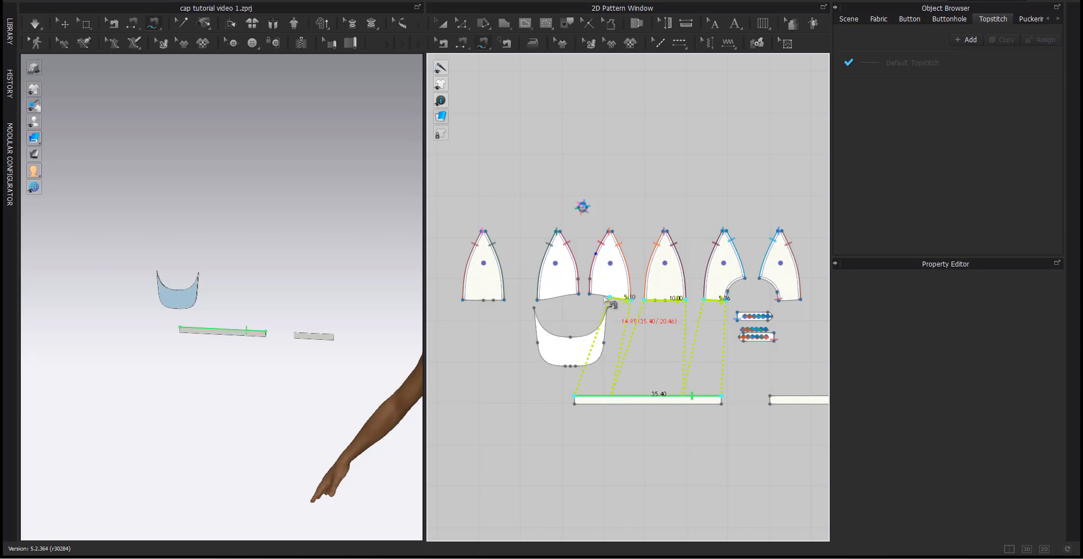
click(579, 295)
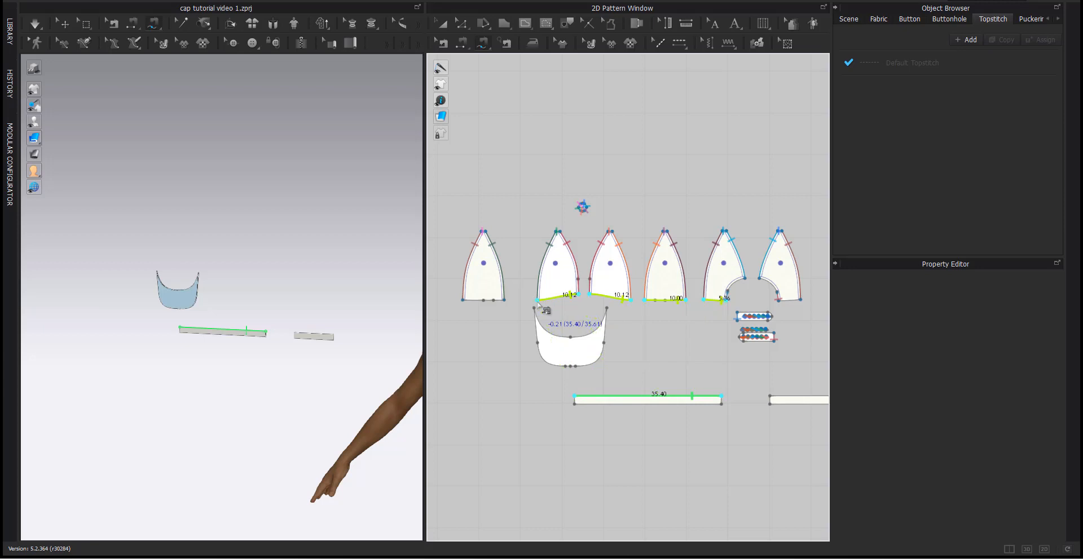
click(538, 302)
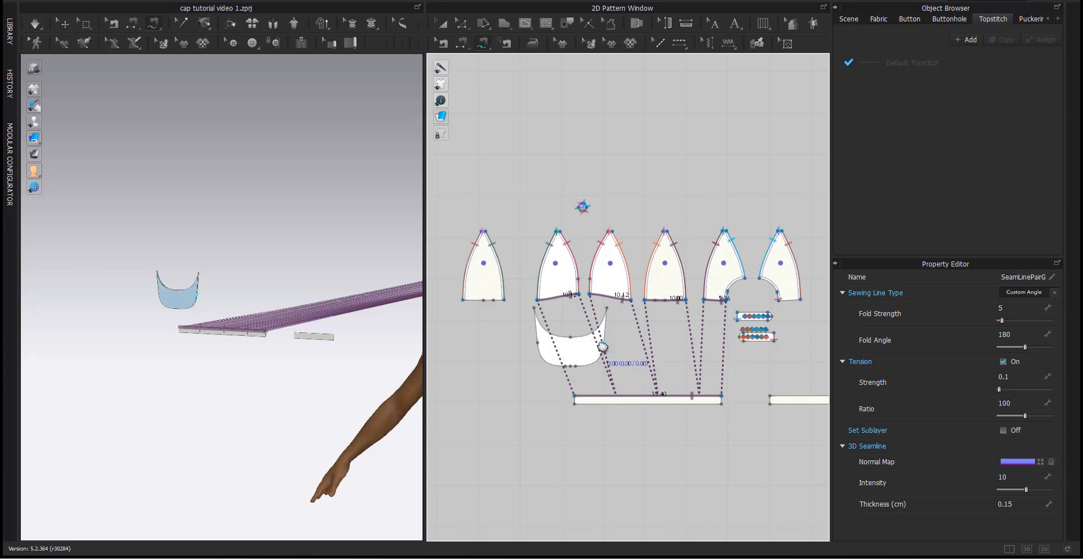
Free-sew the short band's upper edge to the bottom edges of the other cut-out back panel and the remaining side panel.
middle_drag(599, 342, 537, 336)
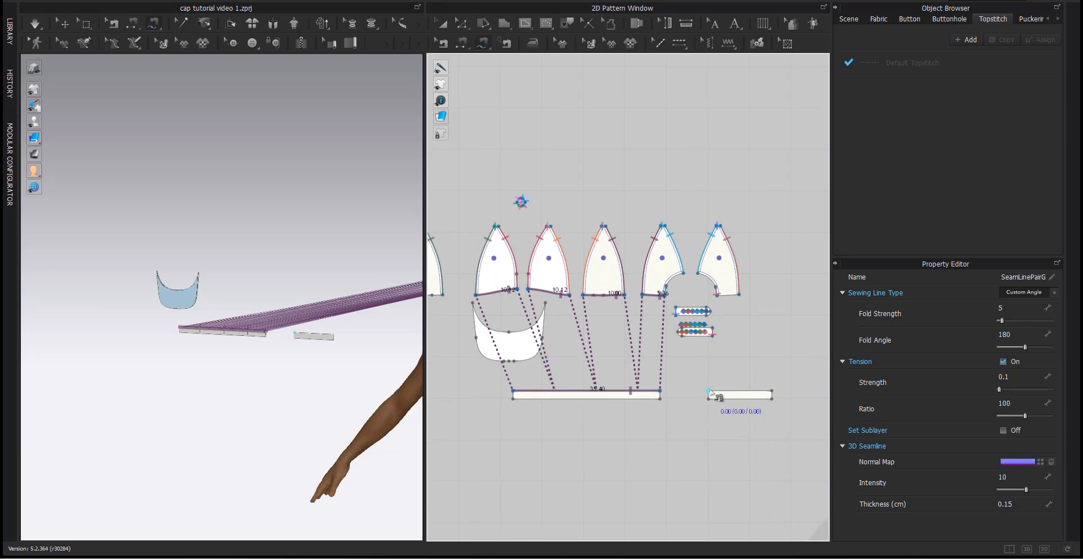
click(709, 391)
click(772, 391)
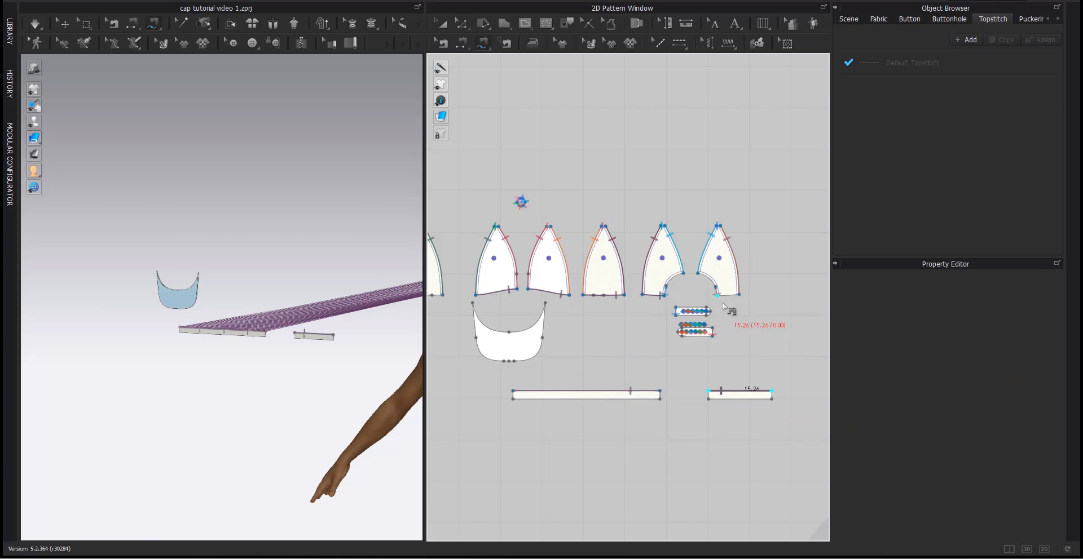
scroll(723, 305, up, 2)
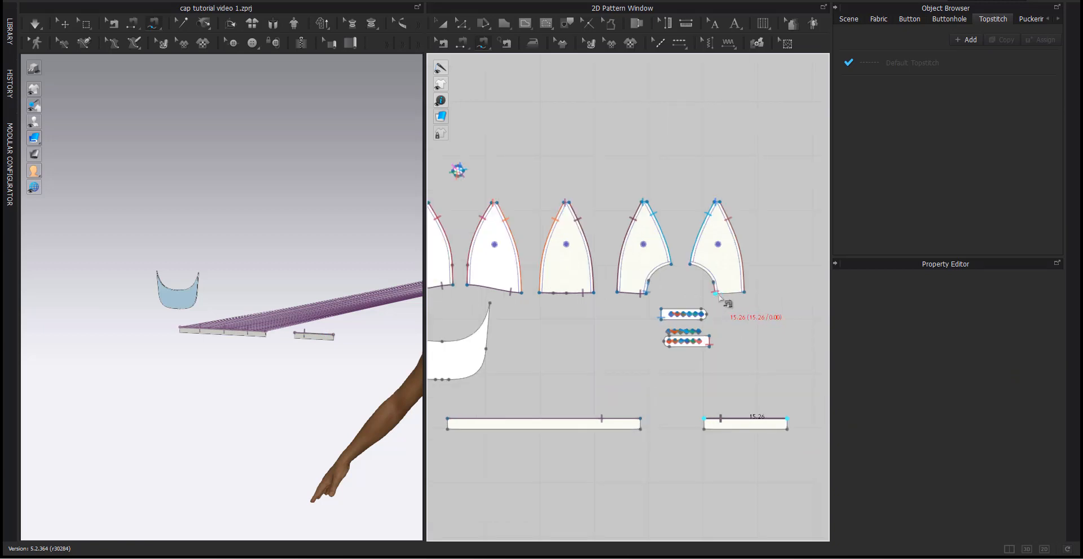
click(717, 294)
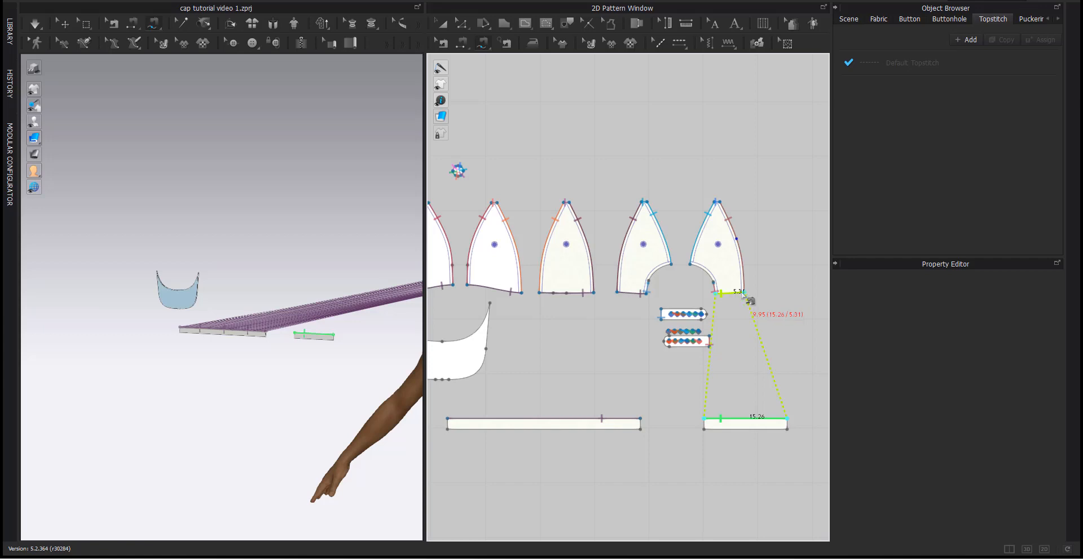
scroll(749, 301, down, 4)
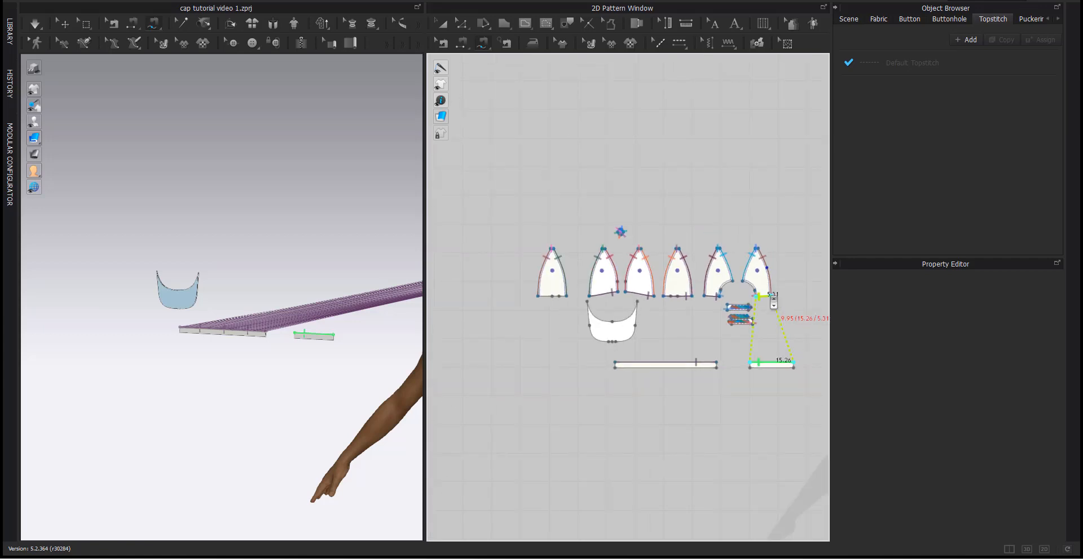
scroll(771, 299, up, 3)
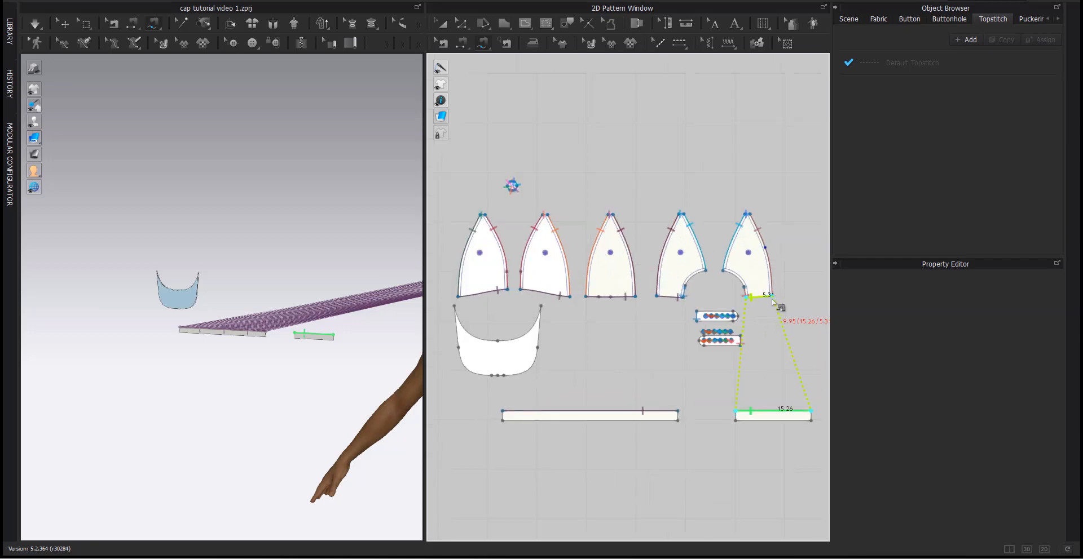
scroll(565, 329, down, 2)
middle_drag(559, 329, 646, 337)
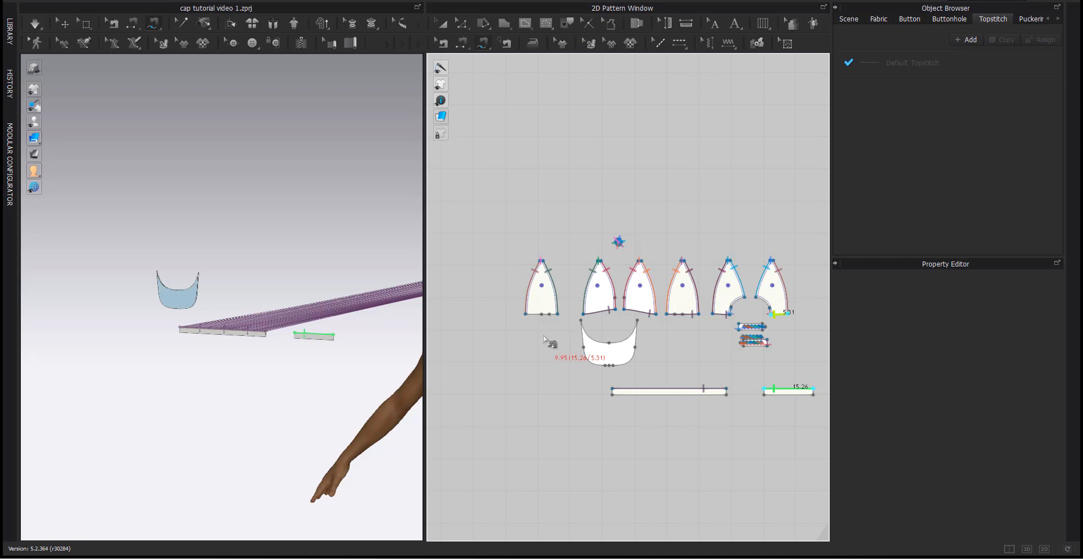
scroll(546, 337, up, 1)
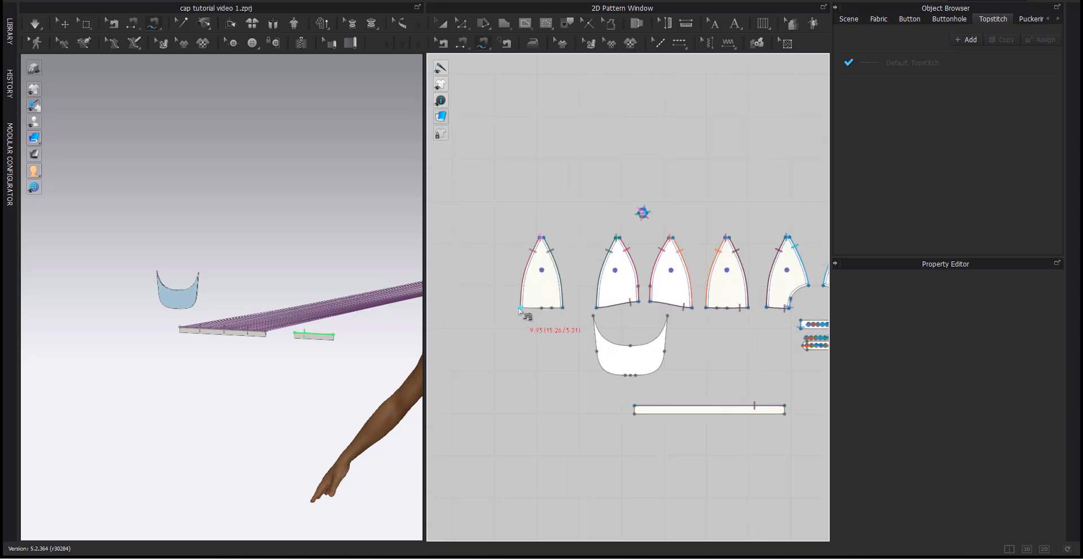
click(519, 309)
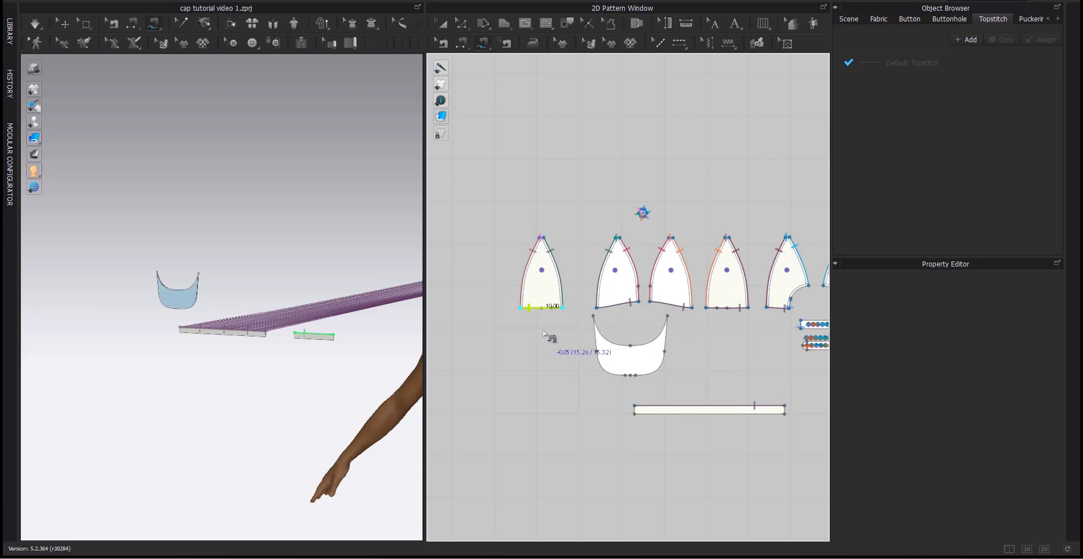
scroll(550, 328, down, 1)
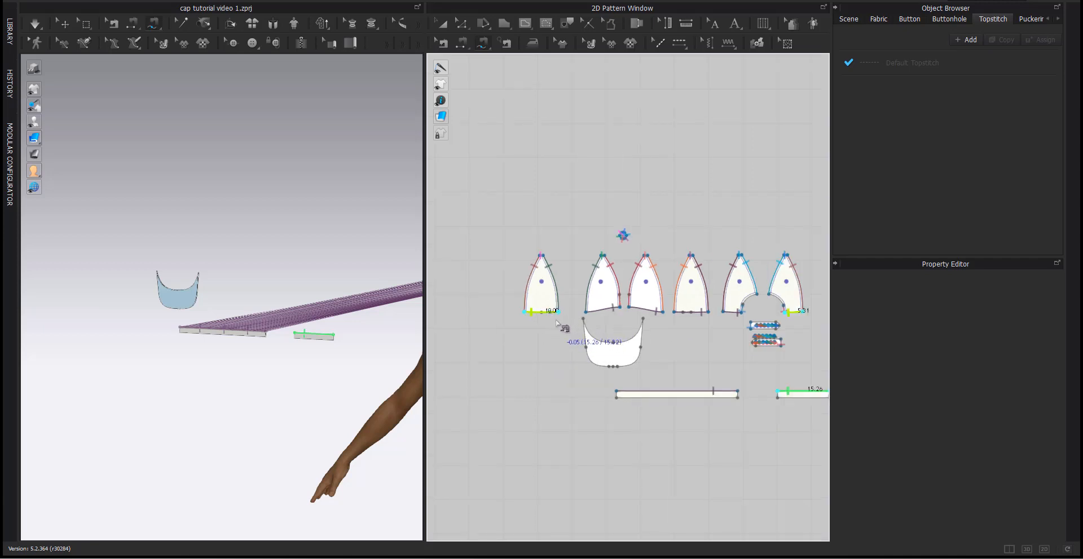
click(556, 322)
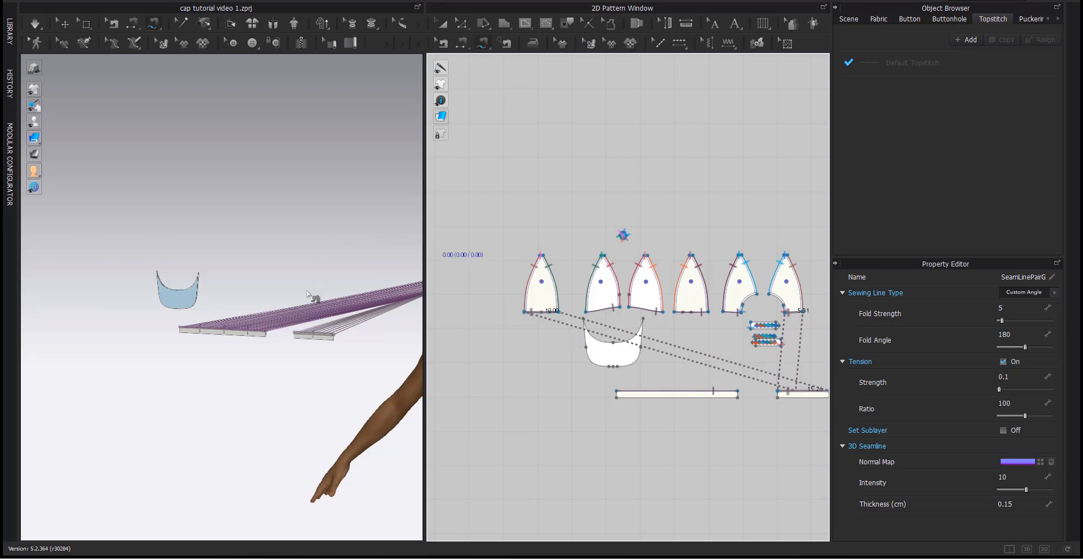
Set the sewing line type of both band seams to Turned.
middle_drag(307, 338, 261, 331)
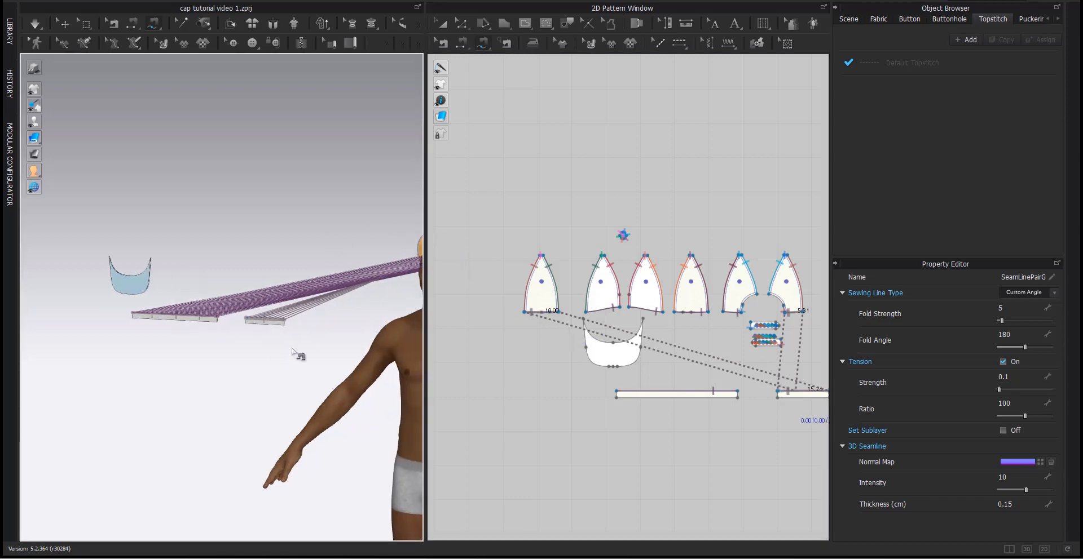
middle_drag(348, 342, 135, 341)
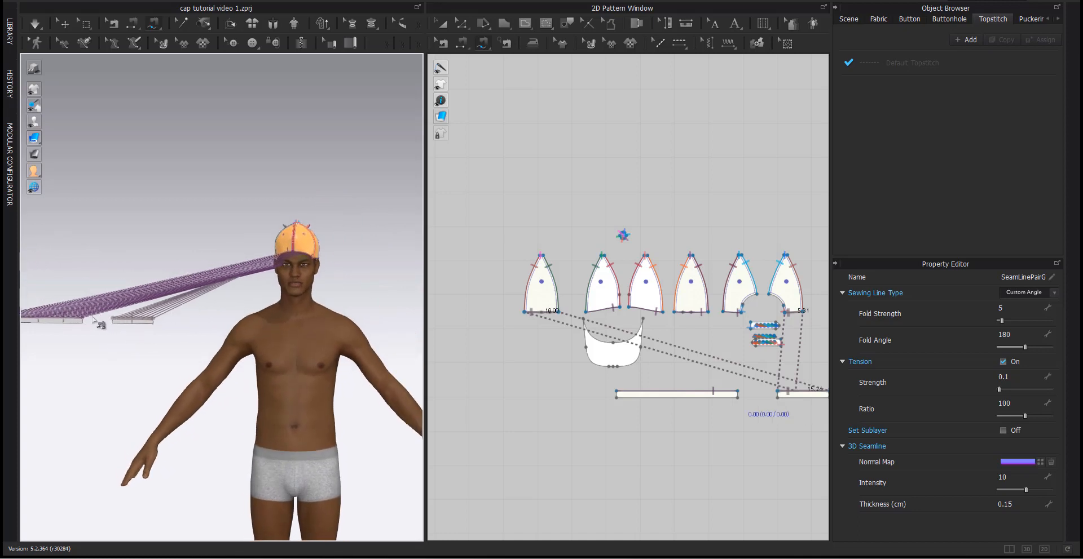
scroll(338, 249, up, 2)
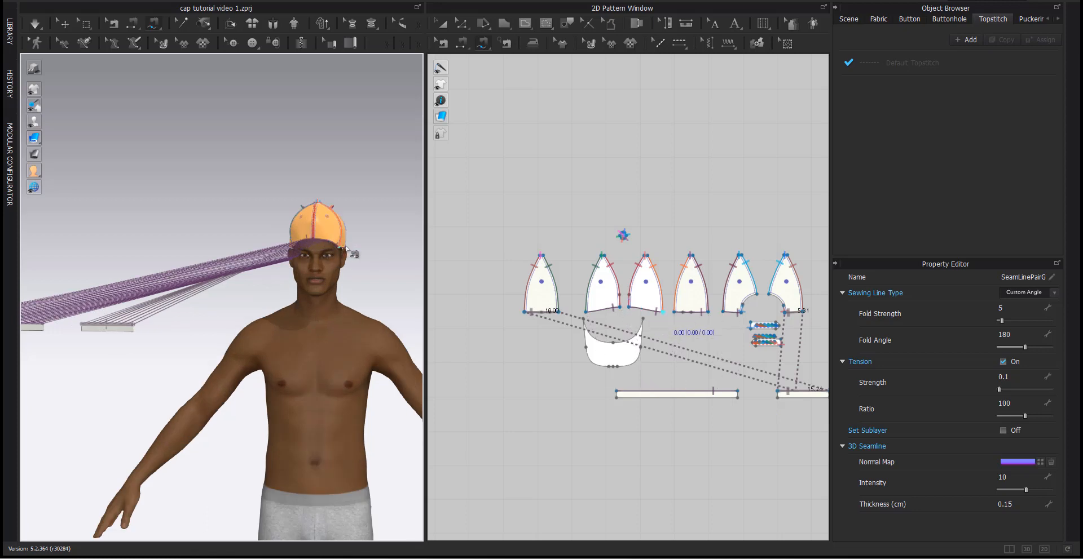
scroll(333, 265, up, 2)
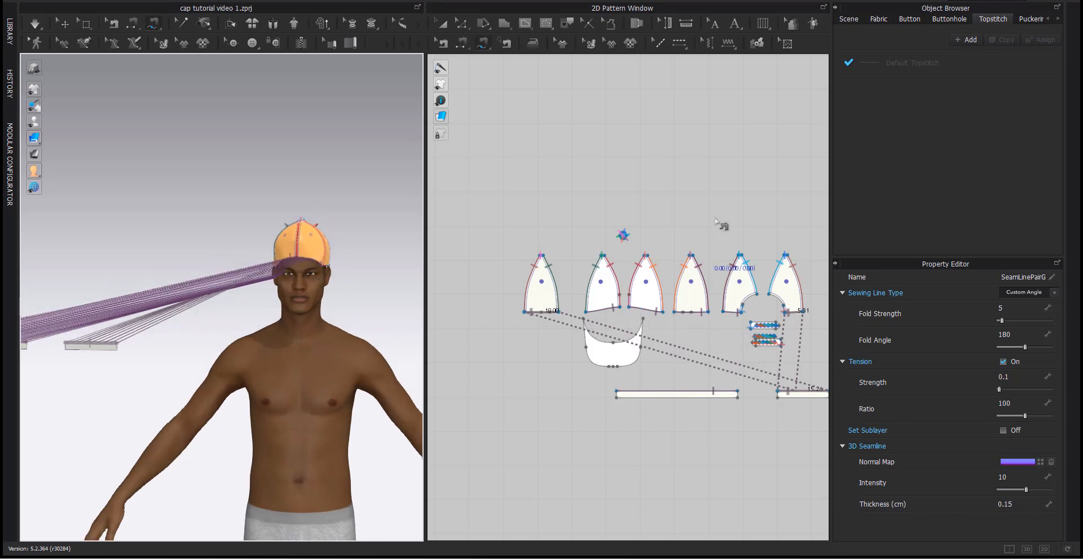
key(b)
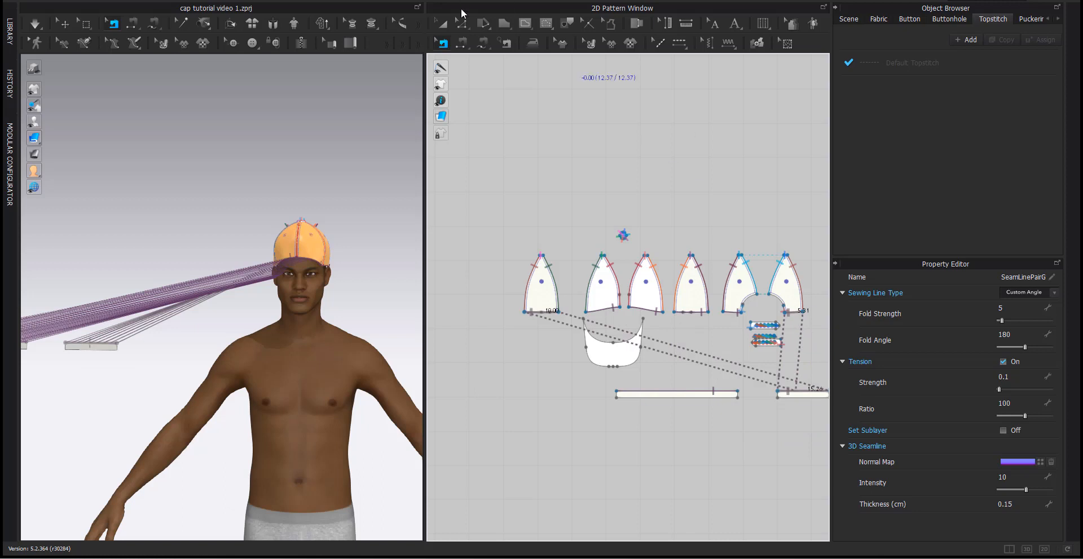
click(443, 45)
click(721, 392)
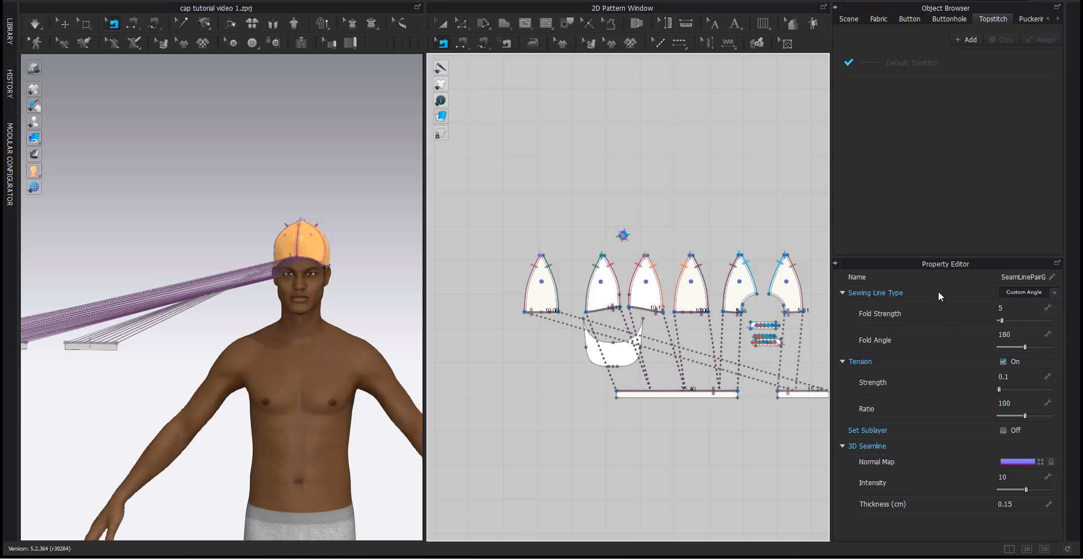
click(1029, 292)
click(1034, 283)
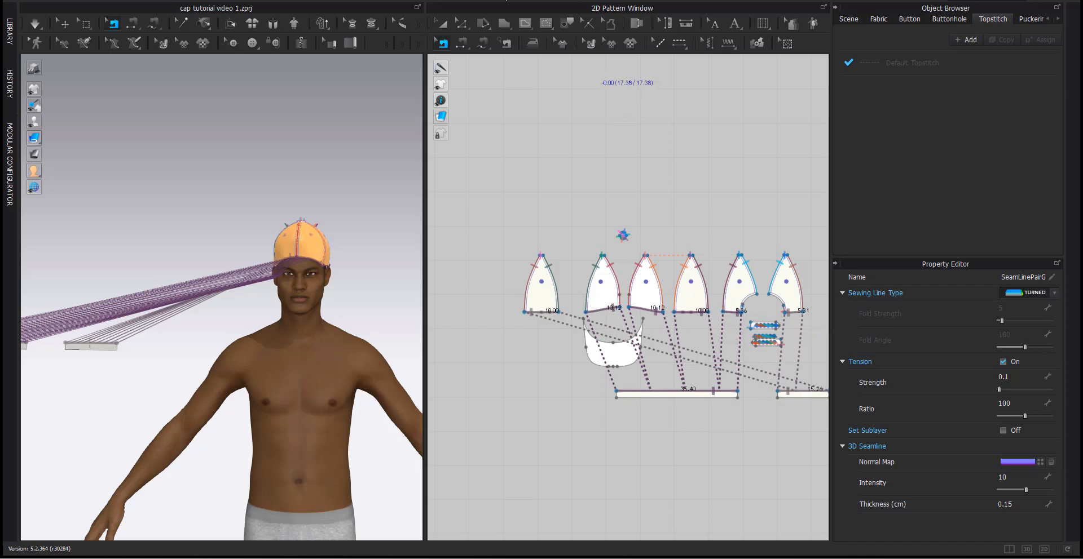
Superimpose the long and short inner bands under the cap panels they are sewn to.
click(442, 30)
middle_drag(96, 352, 222, 352)
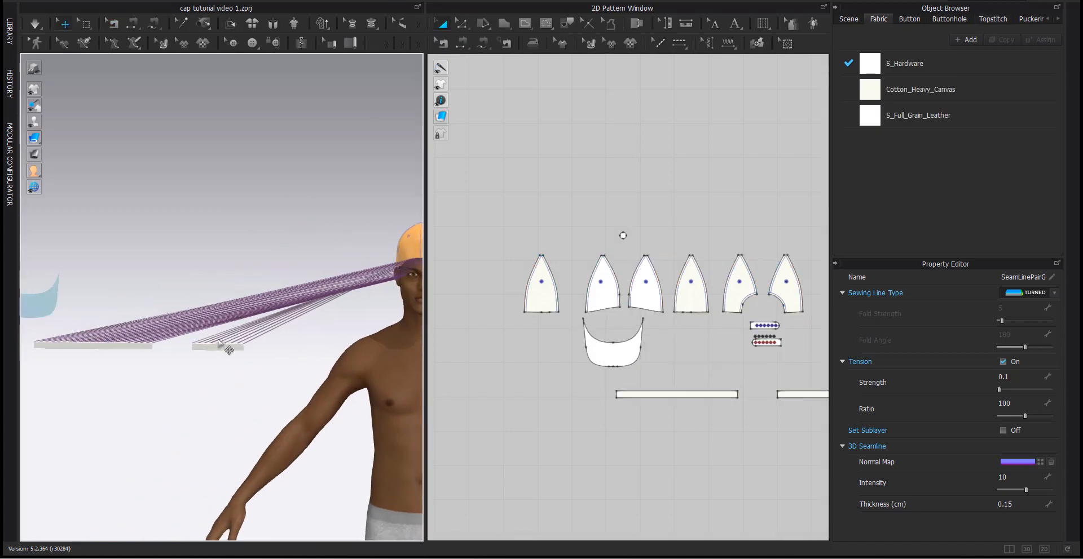
click(223, 350)
shift+click(91, 345)
scroll(90, 346, down, 2)
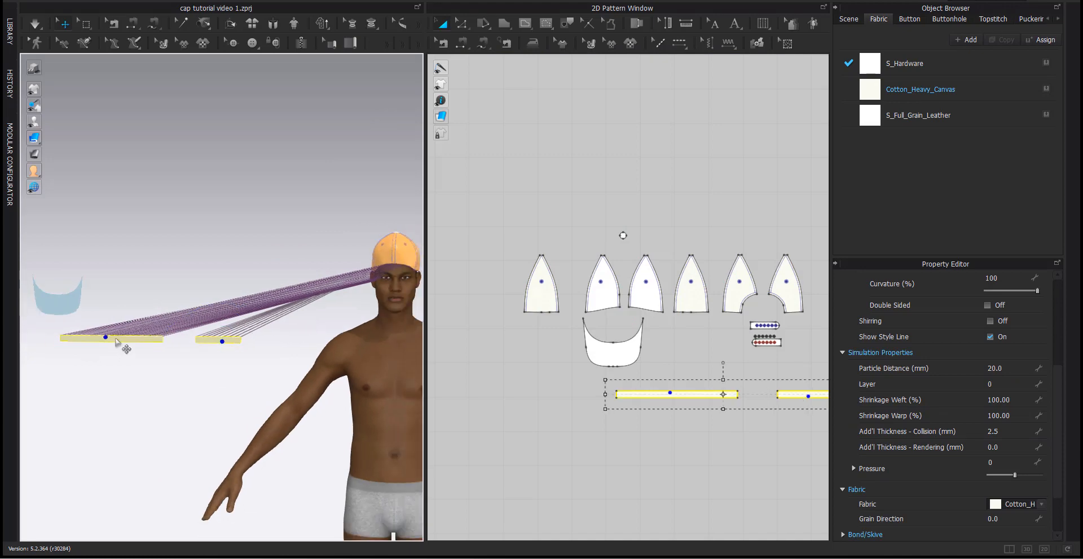
right_click(116, 341)
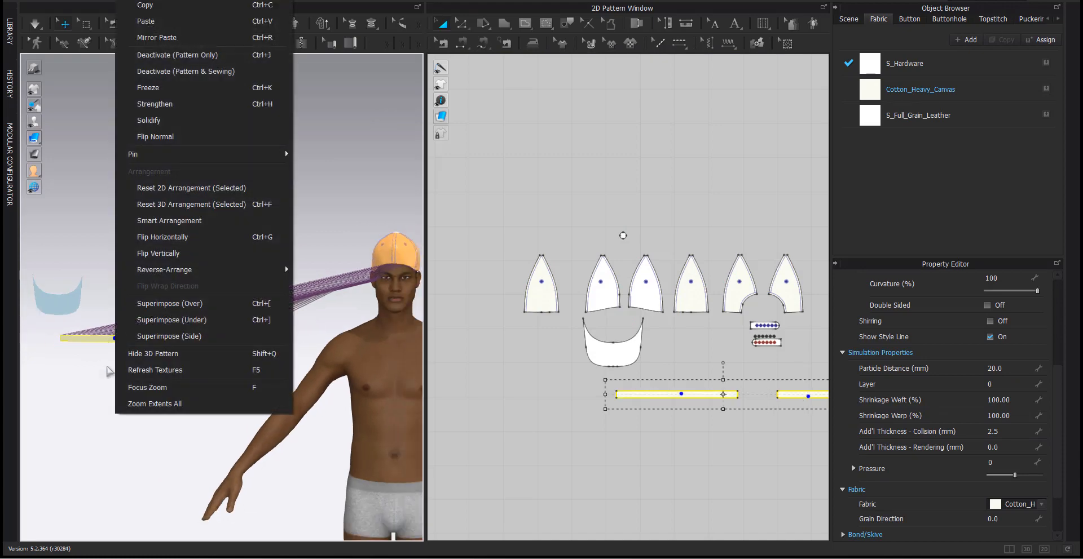
click(198, 319)
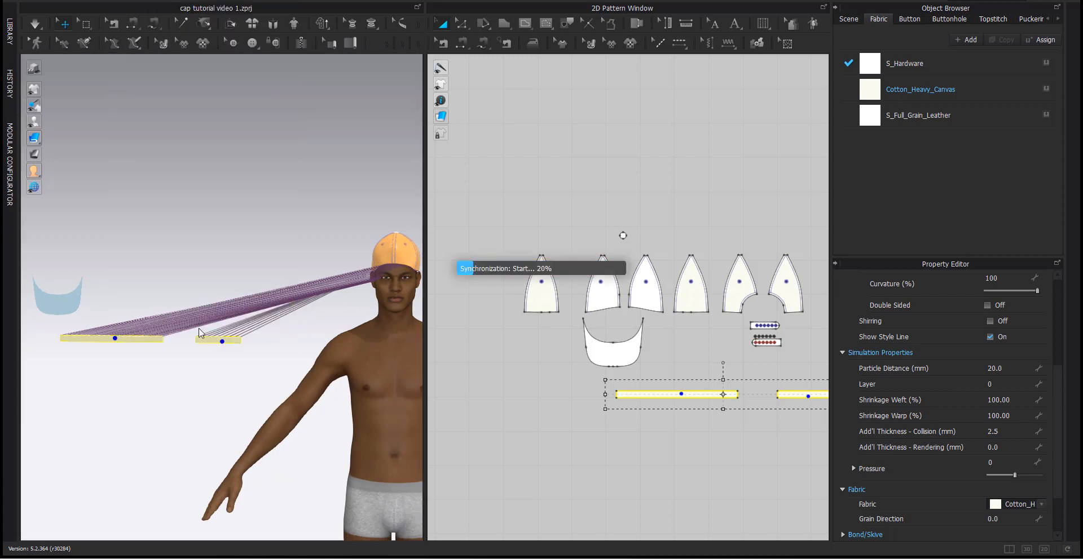
Hide the avatar to expose the bands inside the cap.
middle_drag(340, 314, 291, 327)
scroll(404, 299, down, 2)
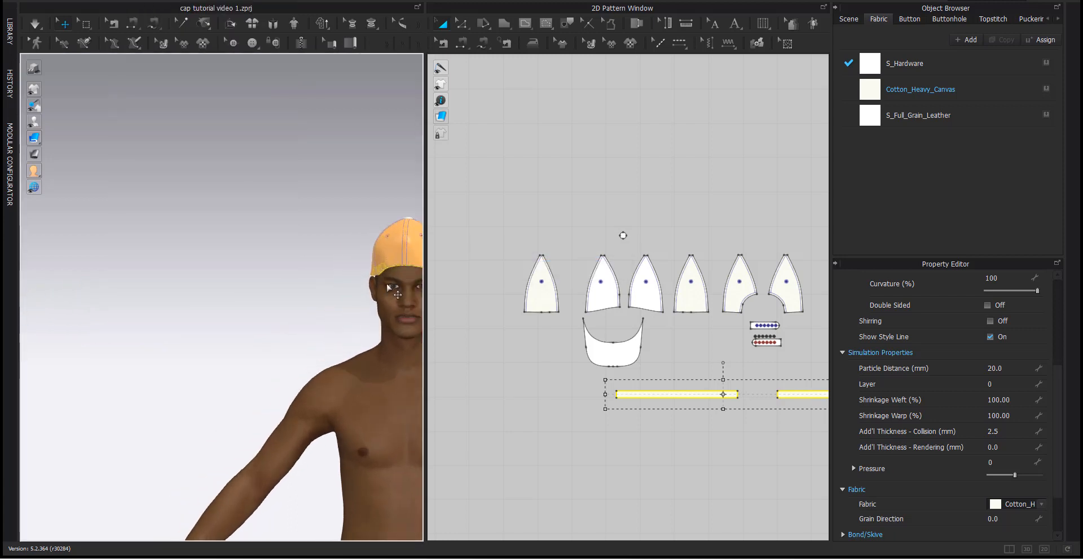
middle_drag(395, 294, 204, 309)
scroll(237, 305, down, 1)
scroll(238, 307, down, 2)
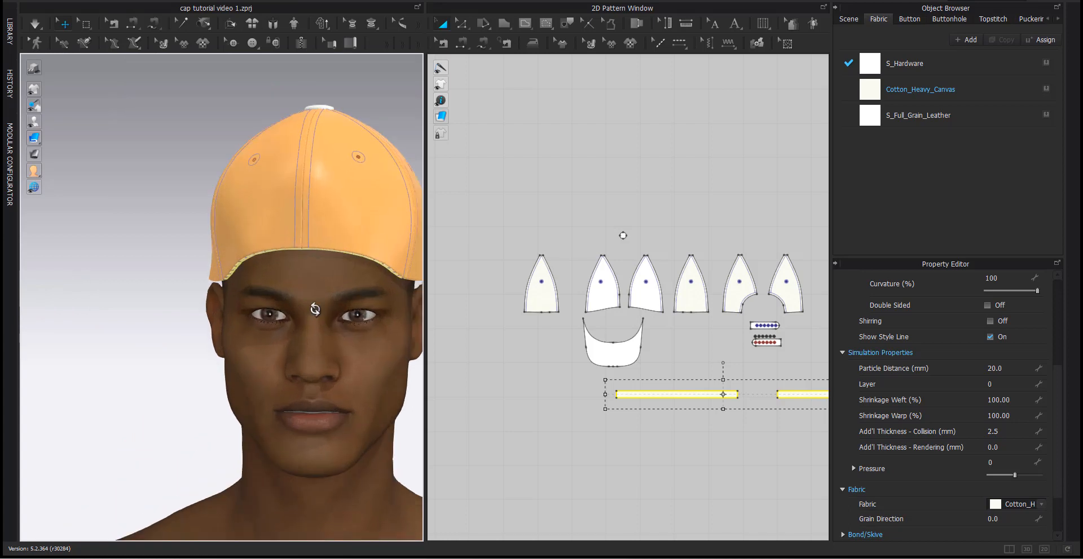
scroll(325, 309, down, 3)
scroll(326, 313, down, 3)
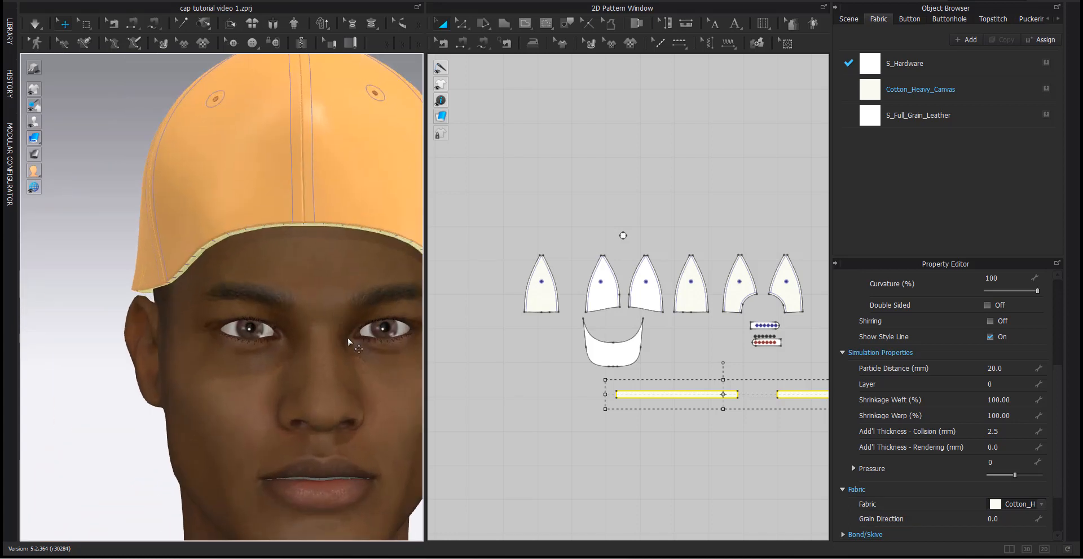
right_drag(353, 339, 355, 343)
key(shift+a)
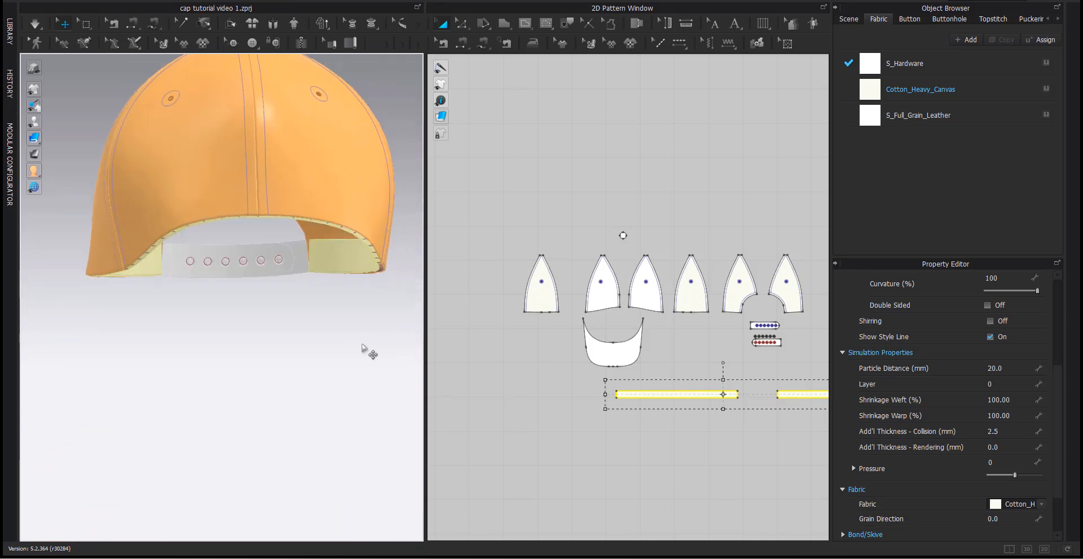
Strengthen both inner band pieces.
mouse_move(304, 259)
right_down()
mouse_move(319, 262)
mouse_move(305, 257)
right_up()
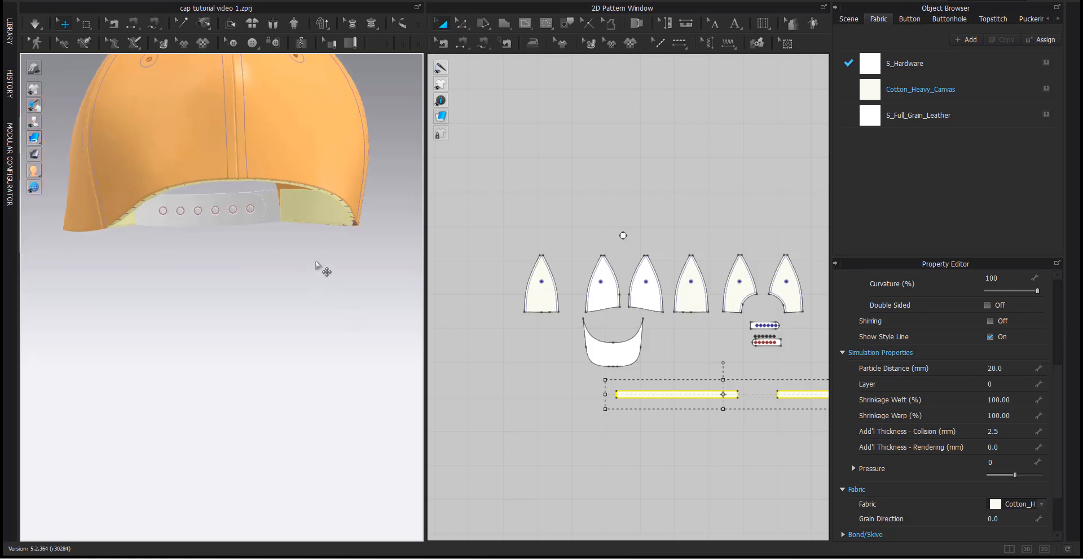
click(322, 189)
right_drag(341, 207, 249, 242)
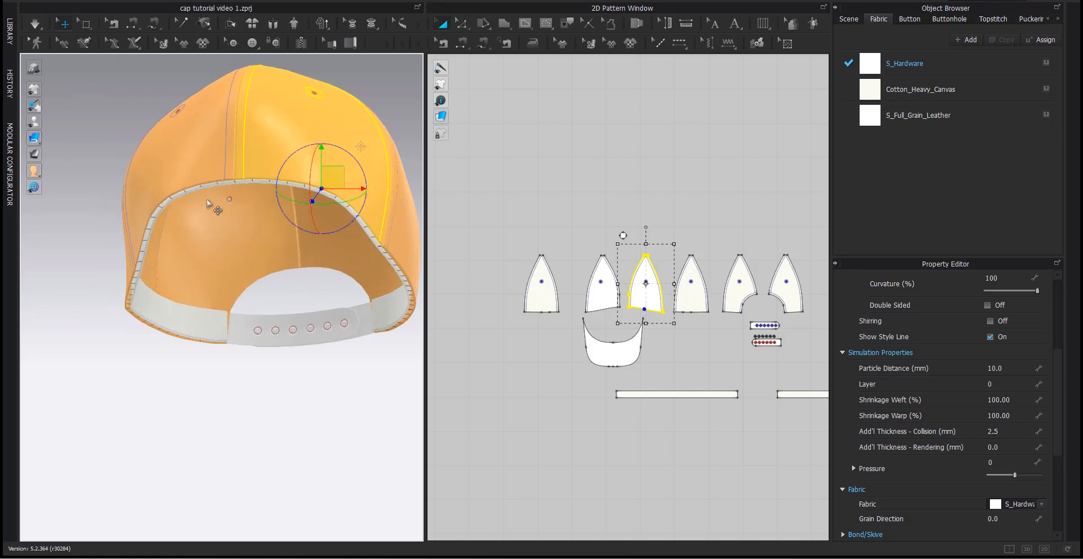
right_drag(207, 198, 285, 225)
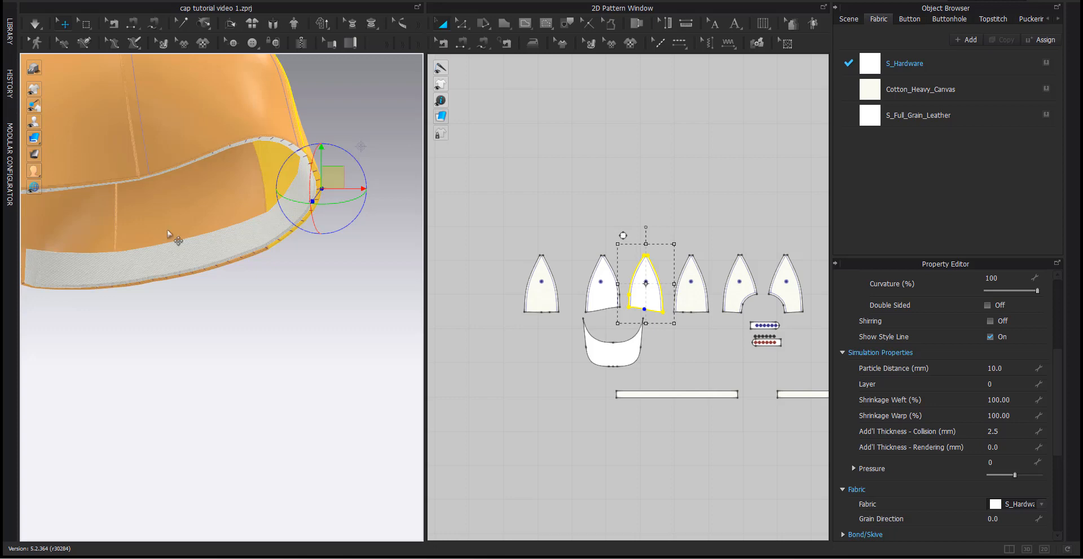
right_drag(167, 229, 144, 258)
click(172, 279)
shift+click(144, 260)
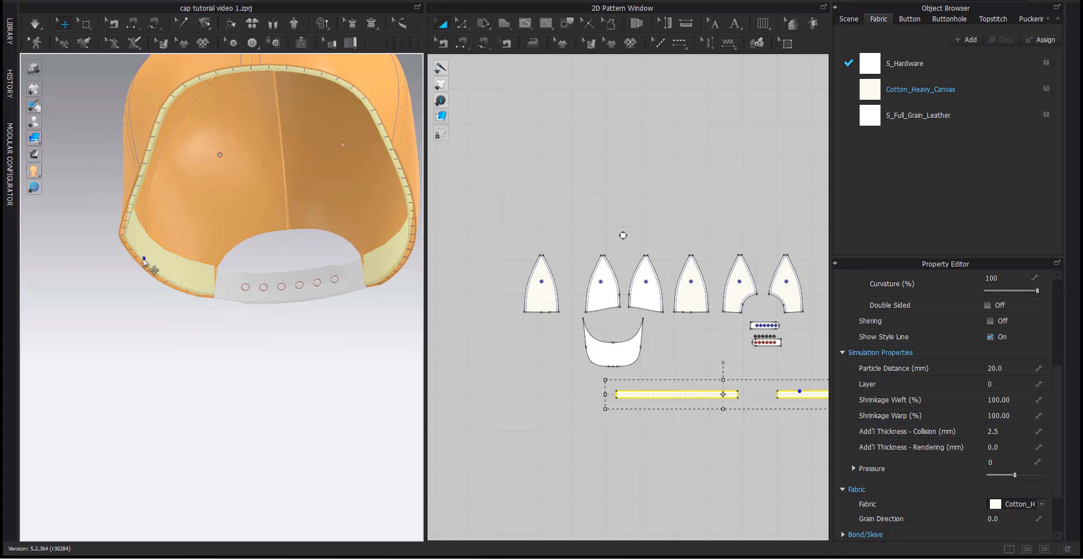
right_click(145, 260)
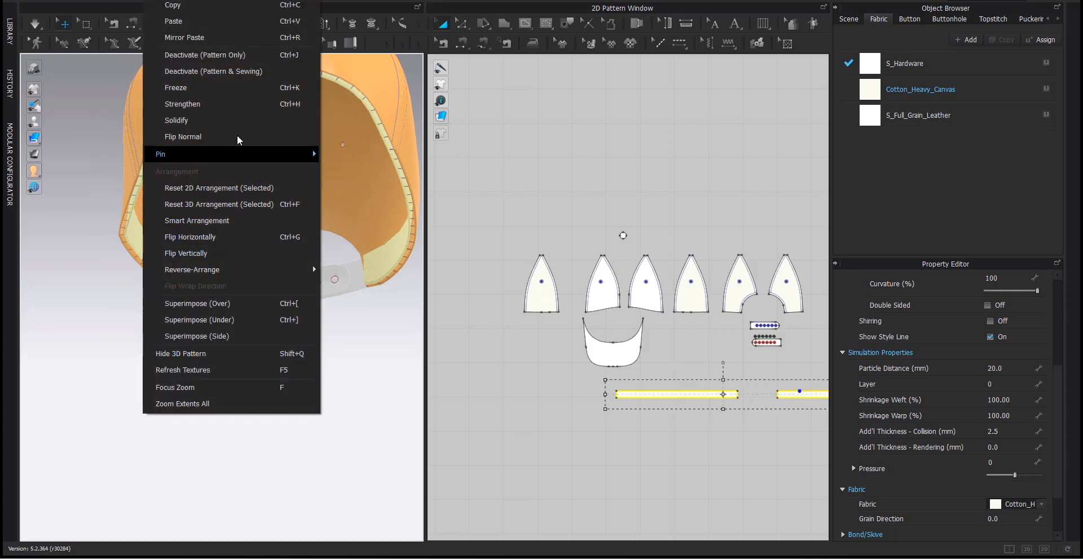
click(241, 103)
Set the particle distance of both inner bands to 10 mm and clear the selection.
right_drag(193, 314, 218, 332)
scroll(215, 322, up, 5)
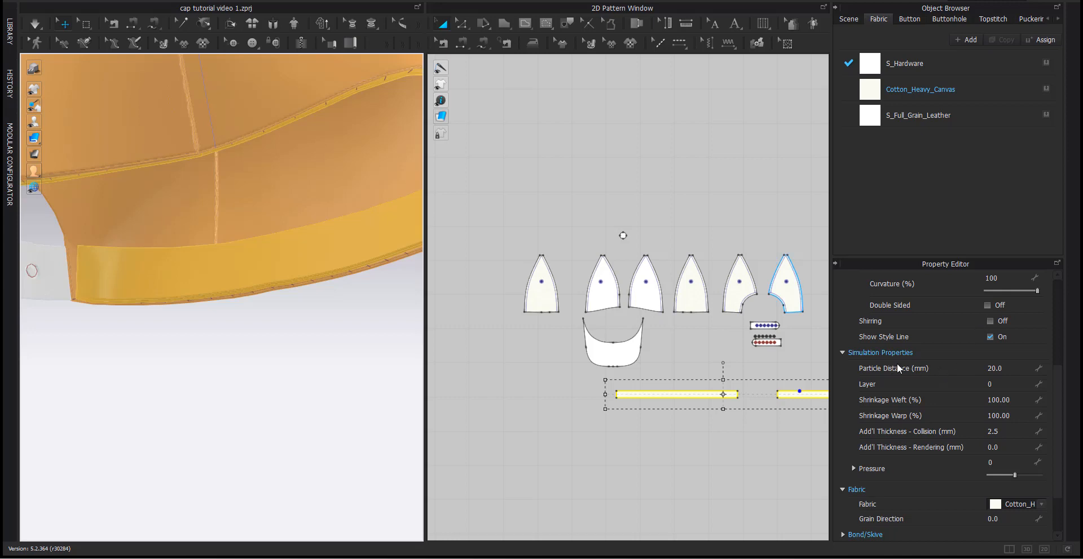
click(1003, 367)
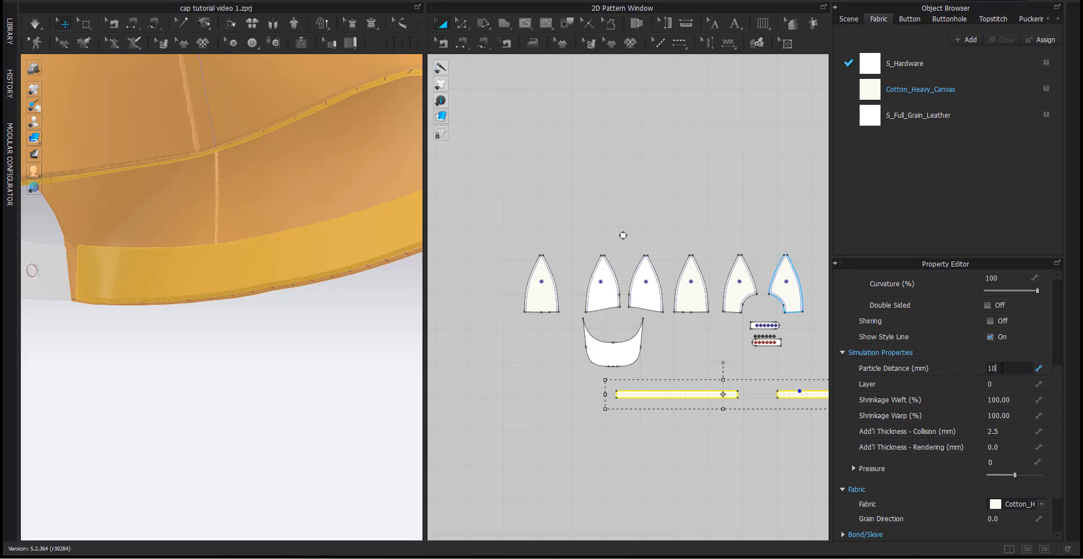
text(10)
key(Return)
right_drag(244, 286, 327, 326)
scroll(324, 300, down, 3)
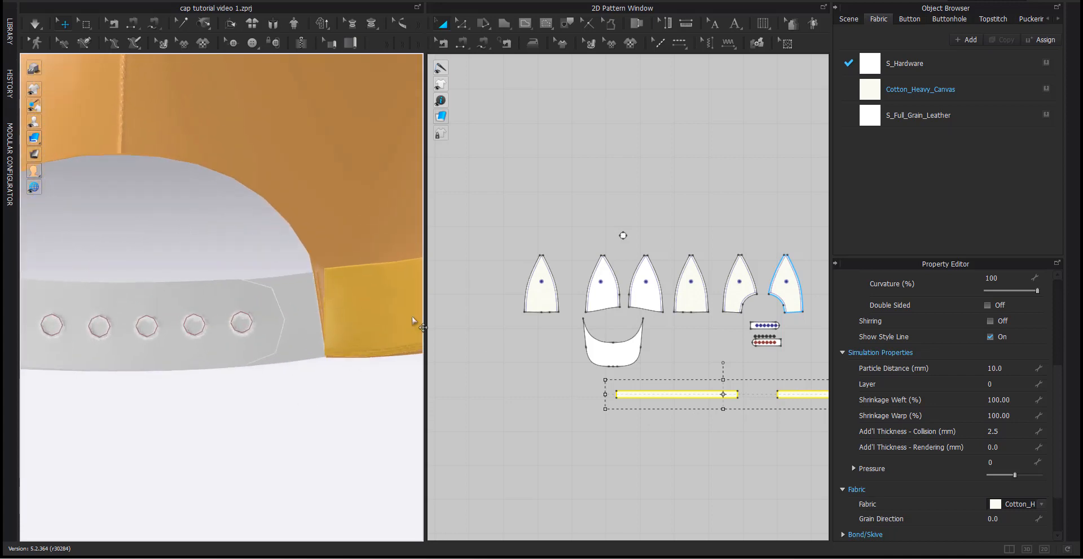
click(723, 221)
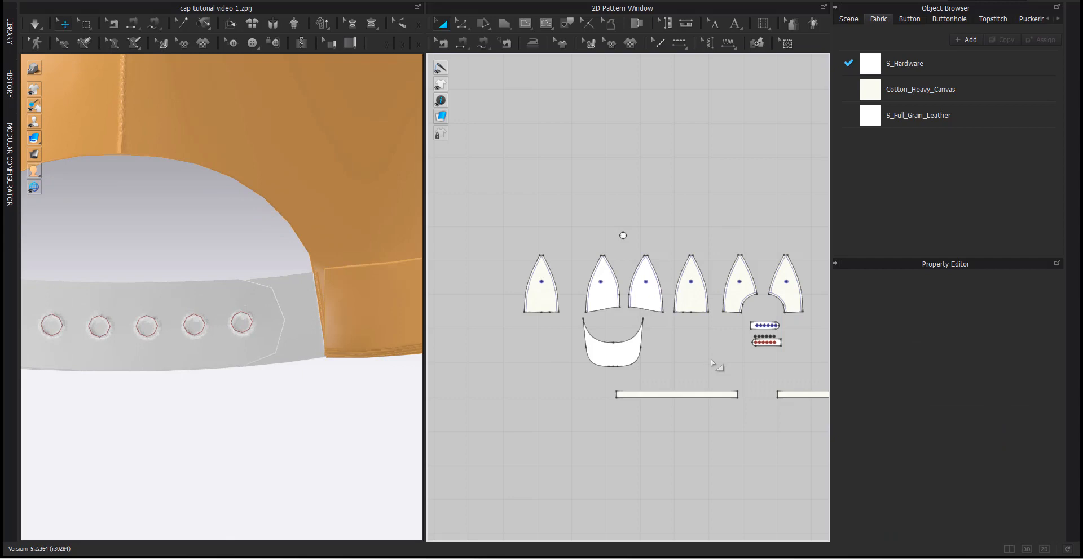
Free-sew the long band's short end facing the short band to the straight end of the upper snap strap piece.
click(309, 293)
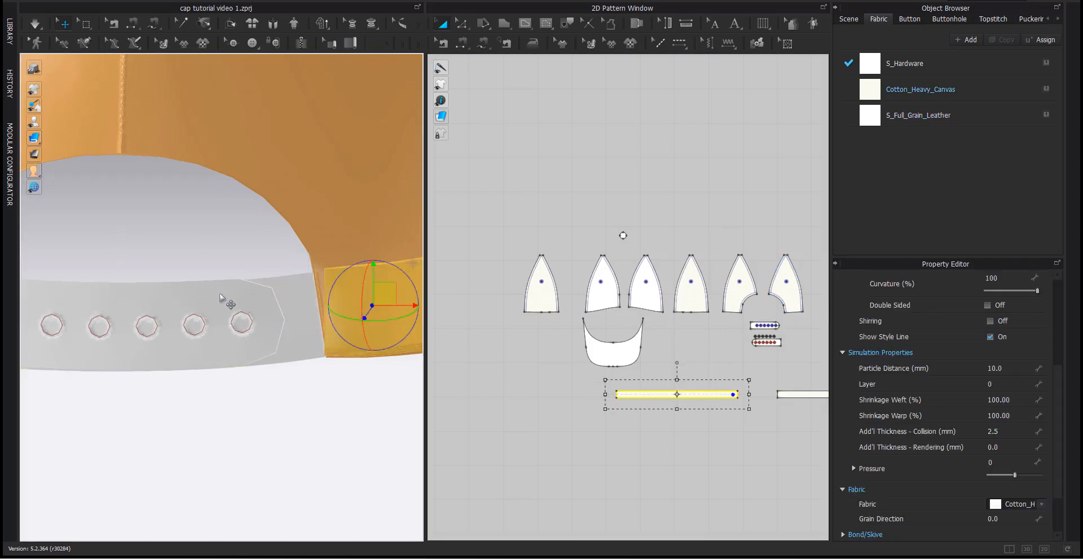
click(287, 289)
click(397, 23)
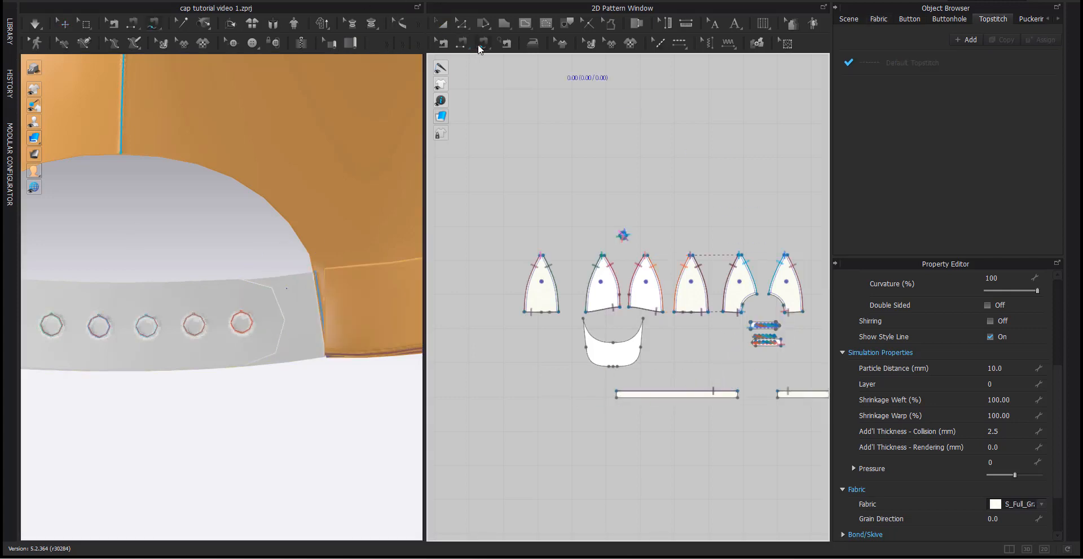
middle_drag(590, 242, 531, 204)
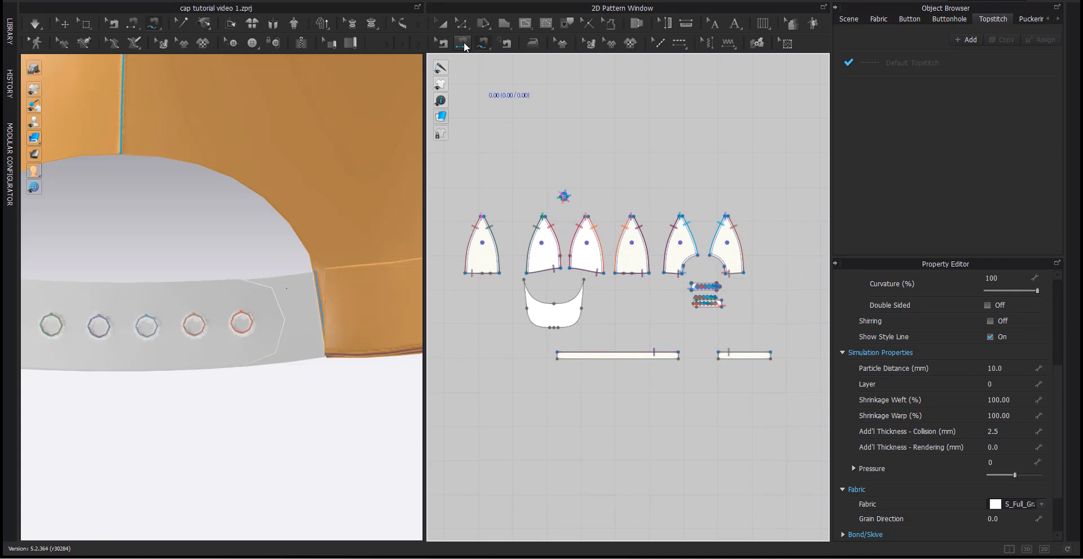
scroll(686, 344, up, 5)
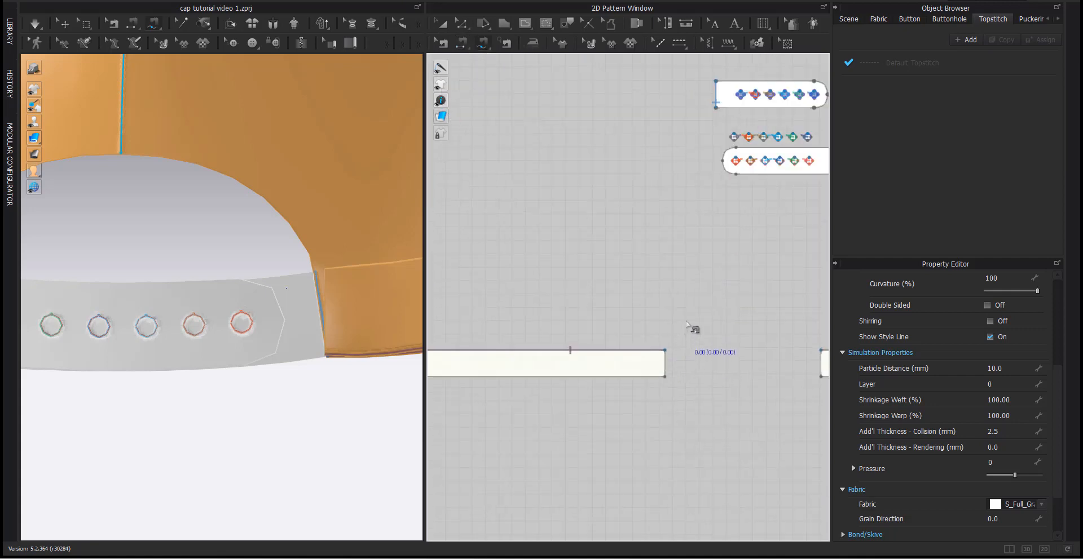
middle_drag(696, 317, 694, 341)
click(670, 402)
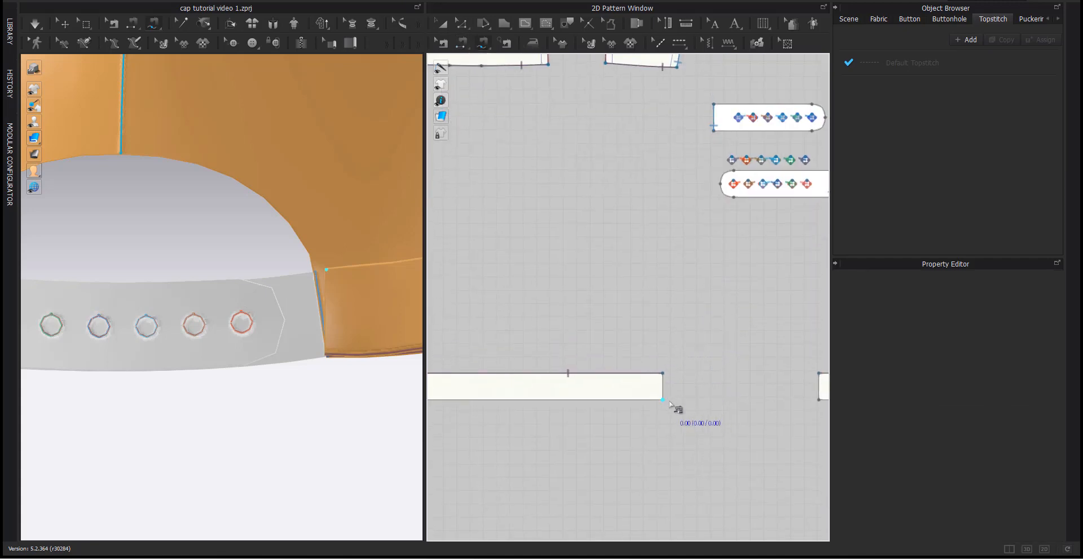
click(668, 375)
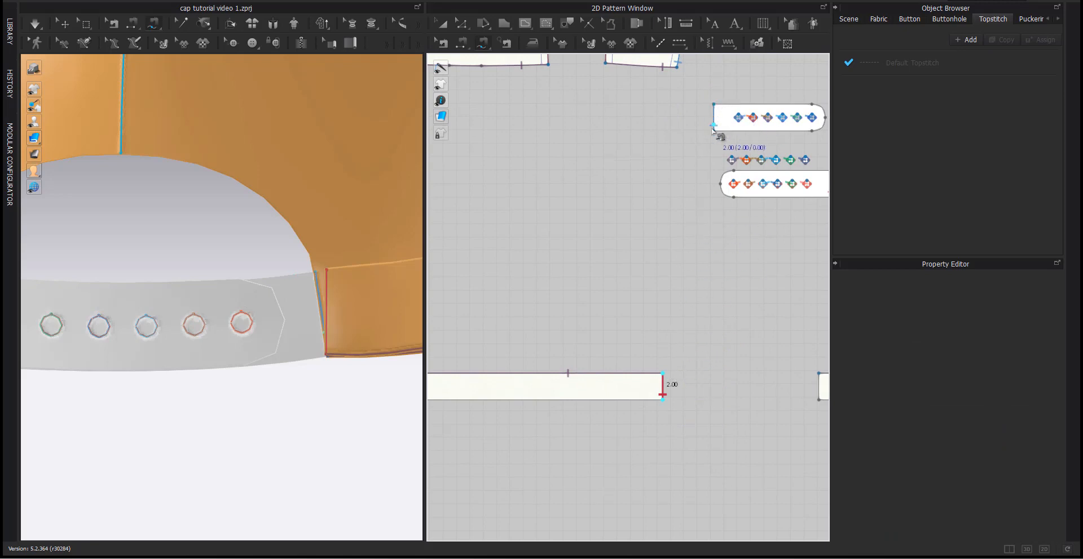
click(713, 107)
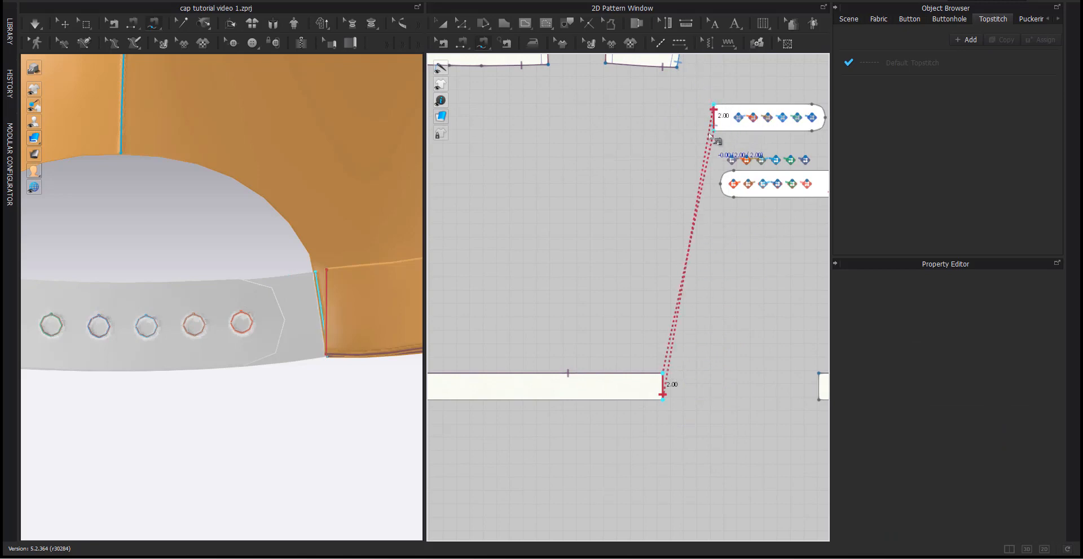
click(713, 133)
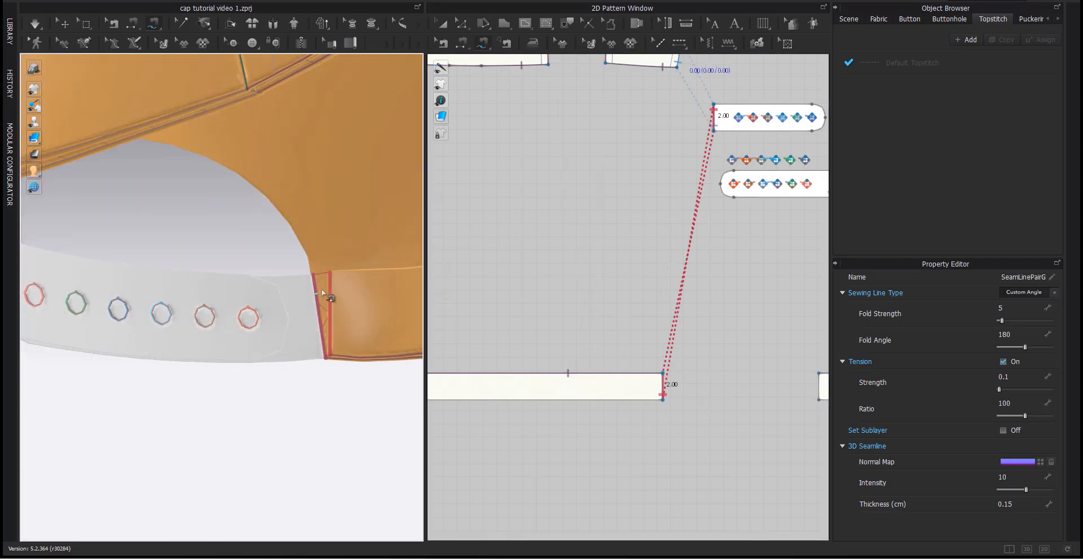
Free-sew the short band's end facing the long band to the straight end of the lower snap strap piece.
scroll(332, 344, down, 2)
right_drag(254, 338, 128, 349)
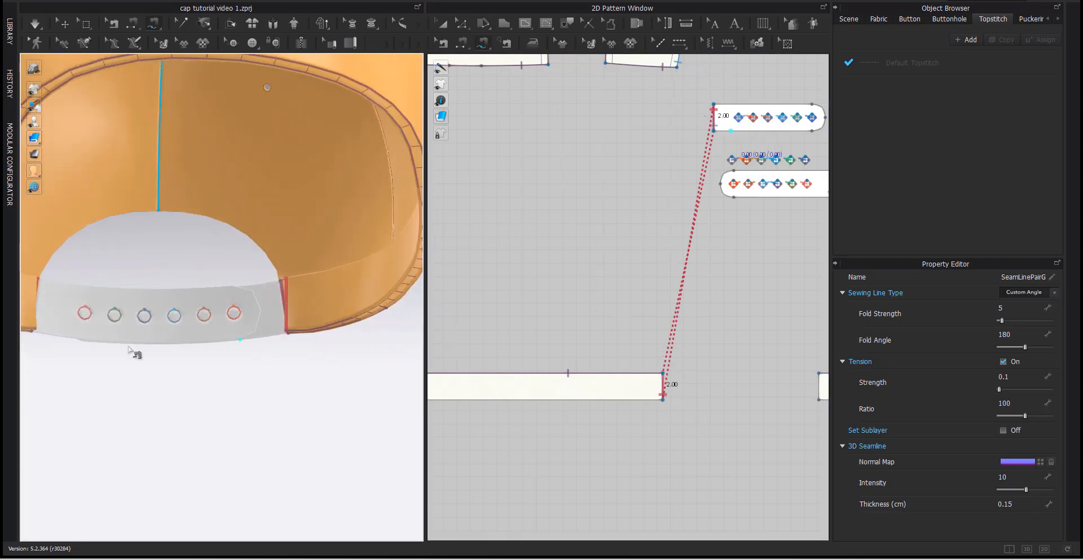
middle_drag(105, 345, 179, 359)
right_drag(353, 299, 344, 352)
scroll(546, 350, down, 2)
scroll(637, 350, down, 2)
middle_drag(665, 350, 638, 351)
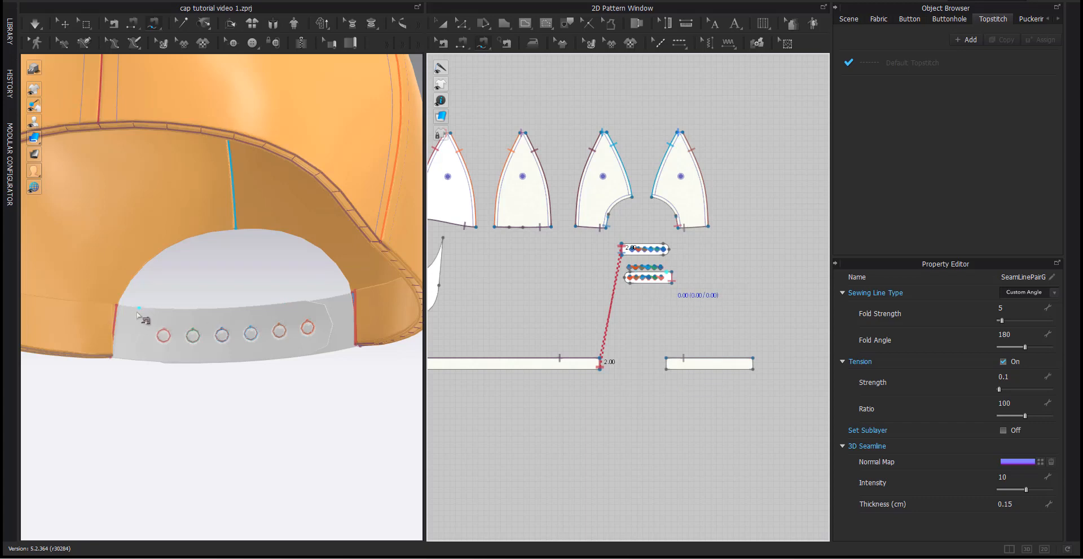
click(662, 360)
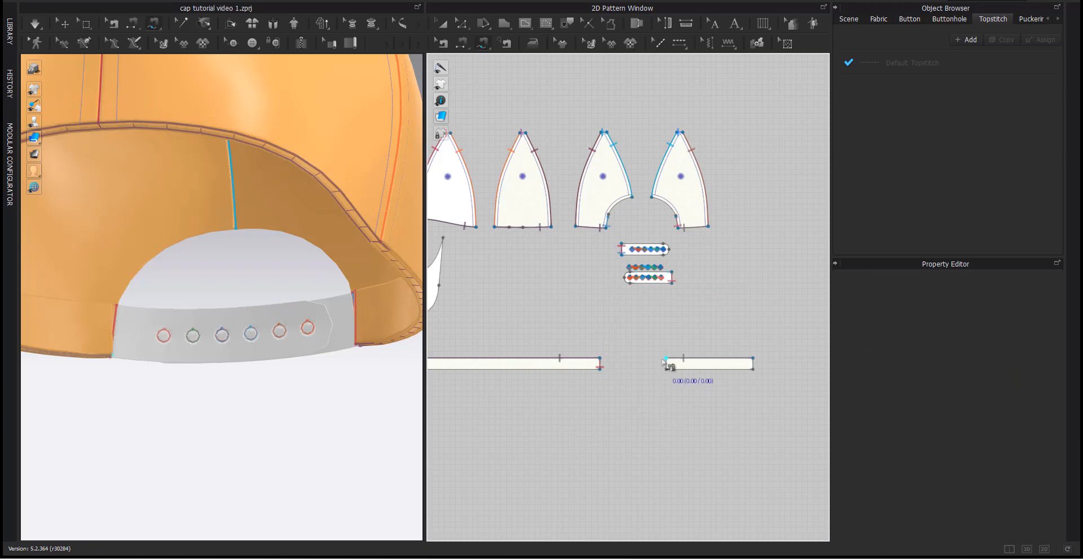
click(664, 371)
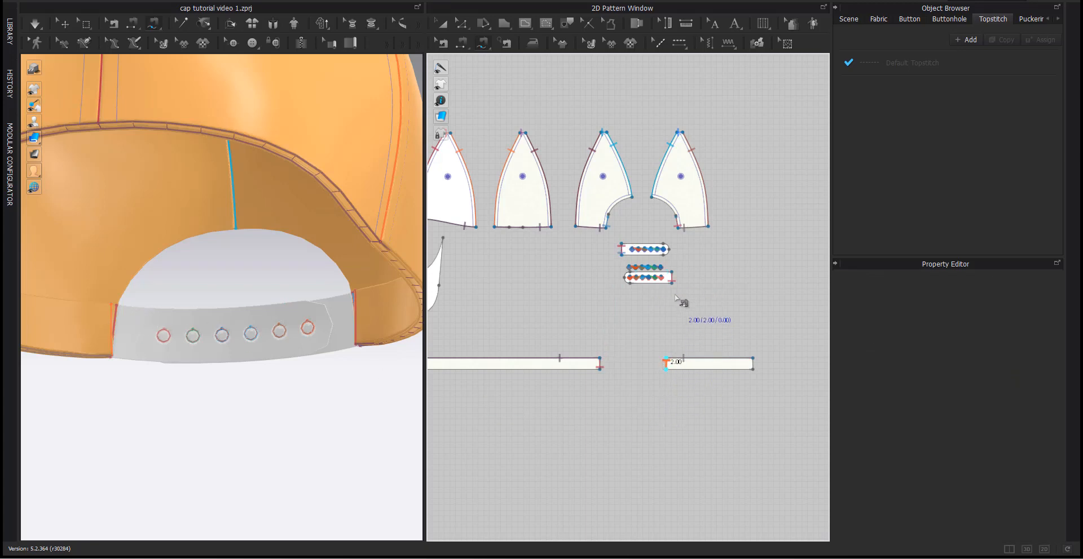
click(671, 280)
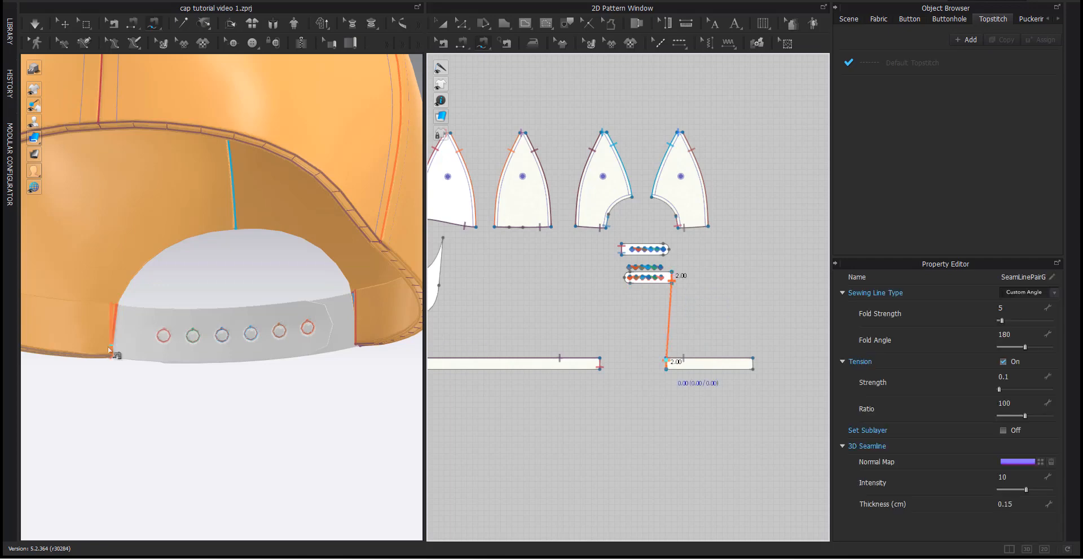
Examine the seam pairs on the short band and the lower strap's straight end, and clear the selection.
right_drag(140, 347, 149, 361)
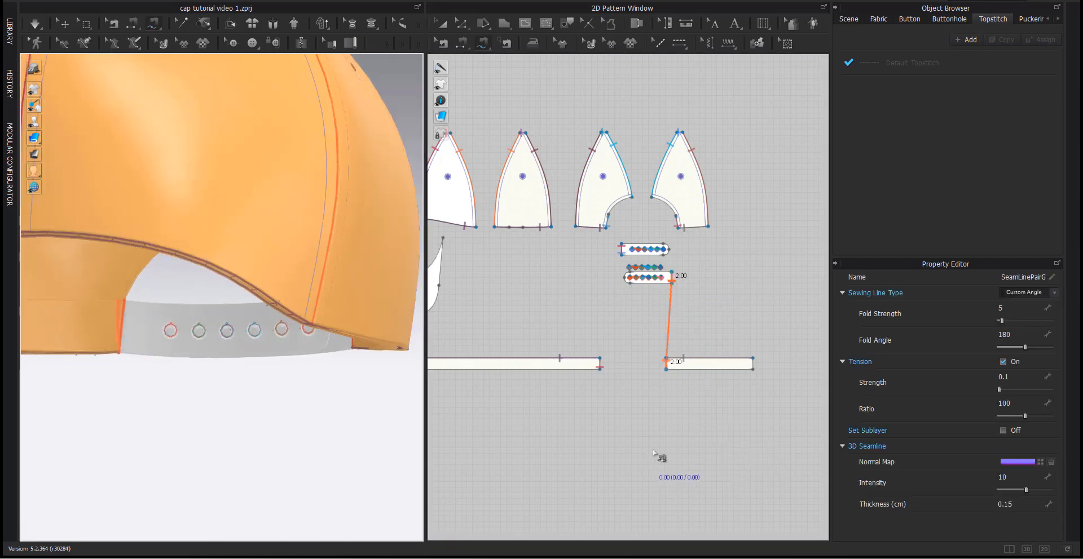
click(708, 365)
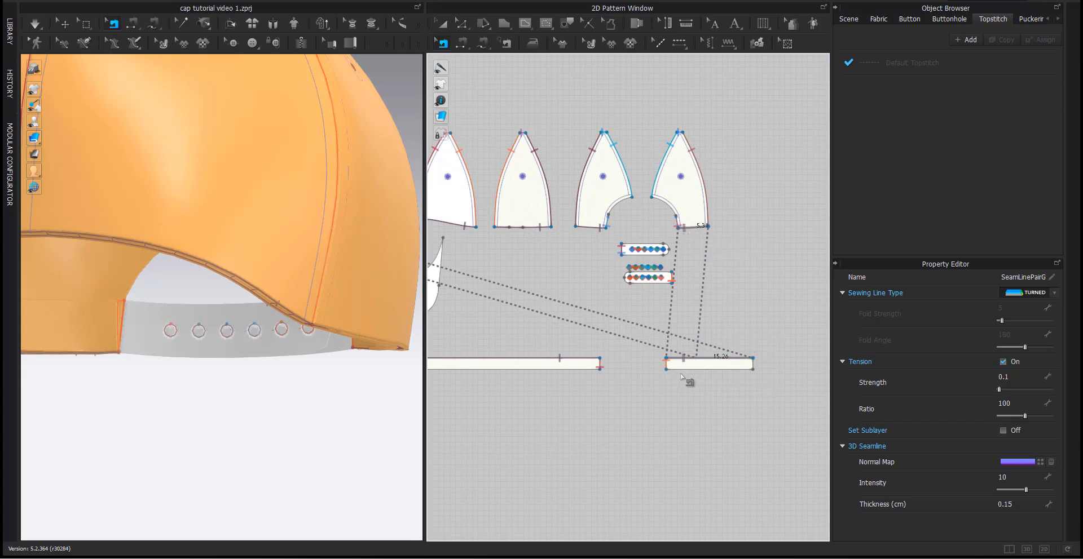
scroll(684, 337, up, 2)
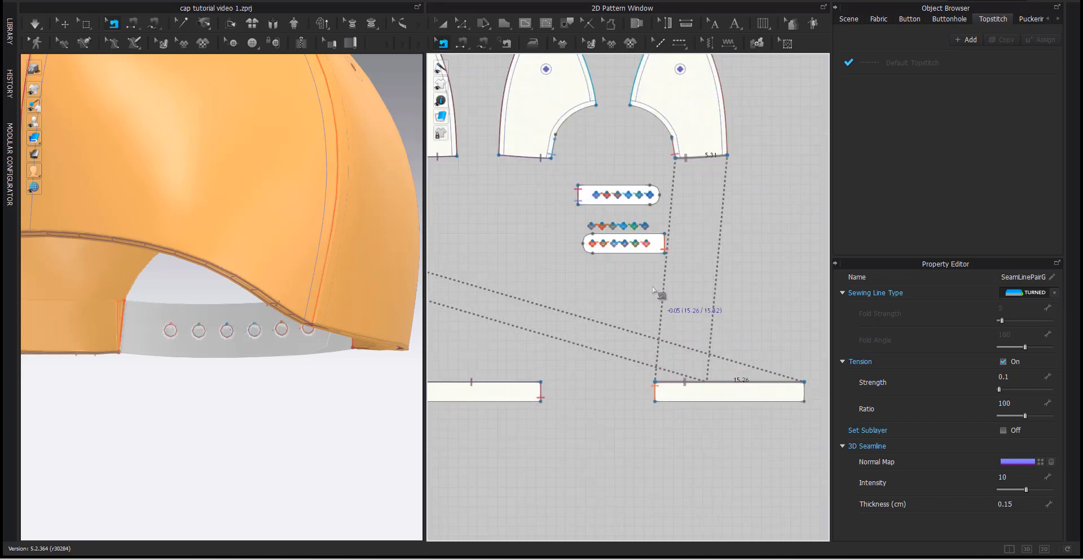
click(665, 253)
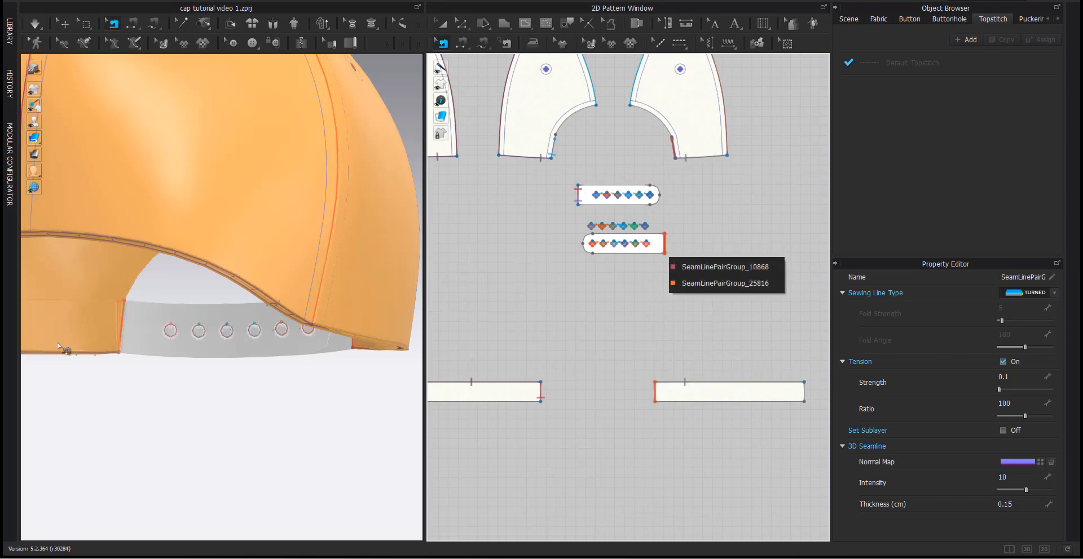
click(160, 496)
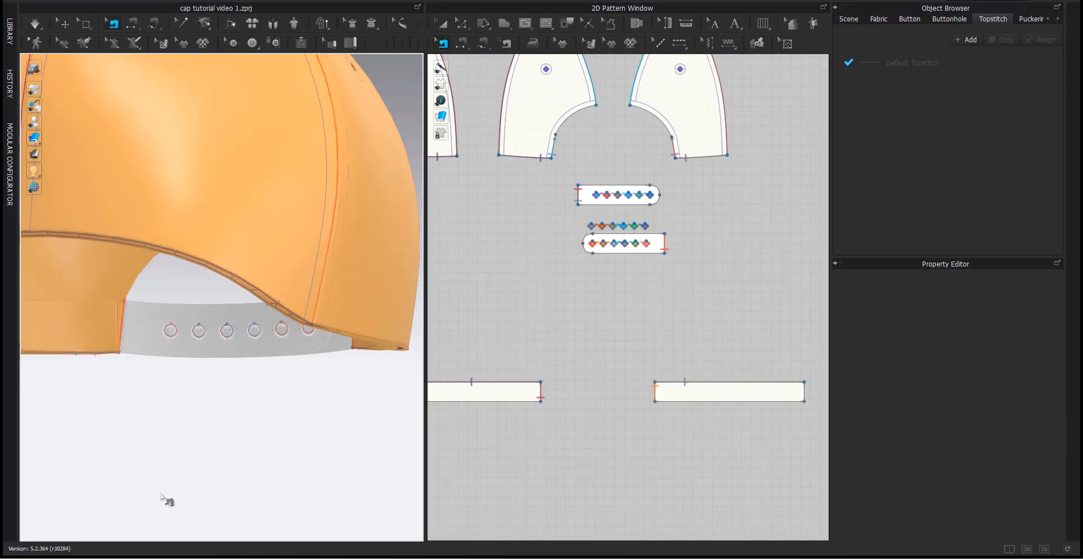
Simulate the cap briefly so the inner band ends close against the snap straps, and stop the simulation.
scroll(156, 407, down, 3)
right_drag(124, 430, 138, 435)
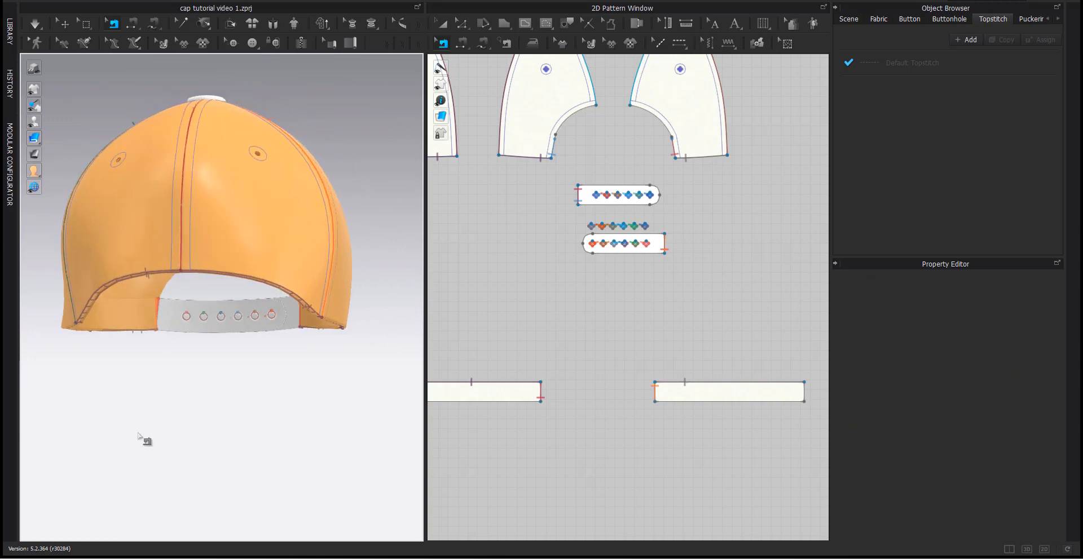
right_drag(169, 397, 198, 445)
scroll(232, 394, up, 5)
key(space)
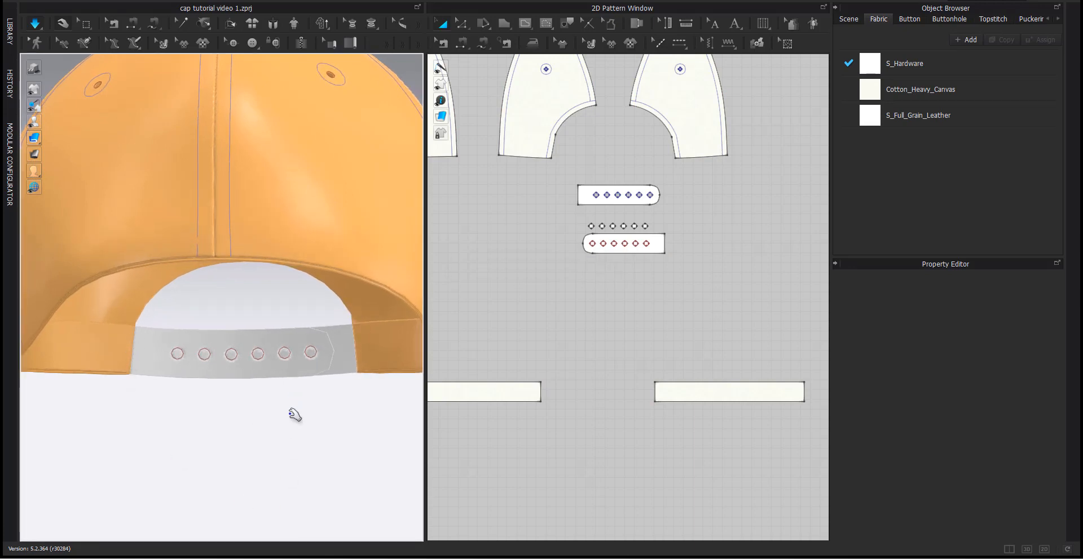
key(space)
Show the avatar underneath the cap.
scroll(293, 426, down, 6)
right_drag(292, 426, 314, 404)
key(shift+a)
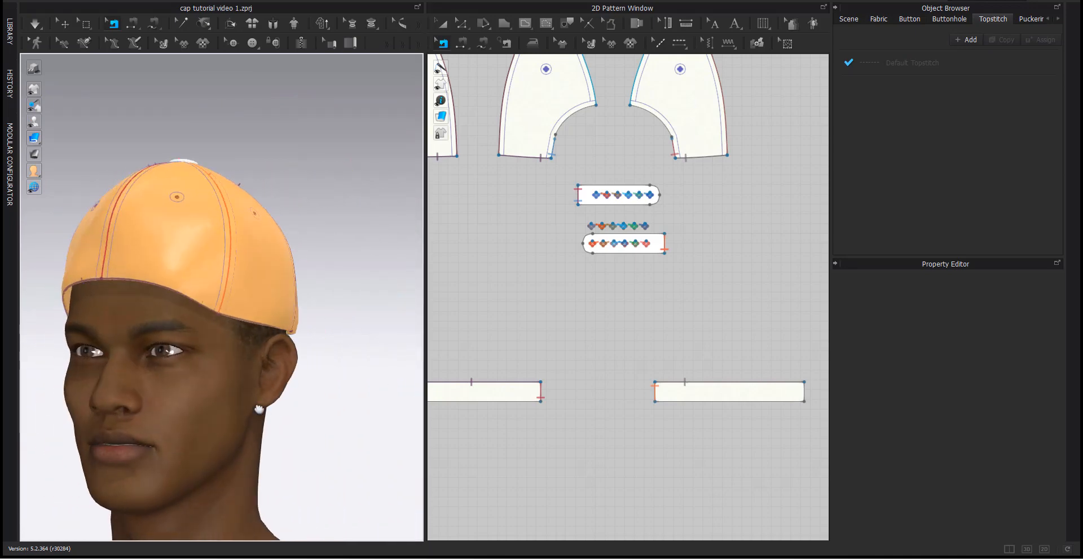
Unfreeze the brim pattern beside the avatar and clear the selection.
middle_drag(259, 409, 294, 411)
scroll(653, 342, down, 6)
scroll(120, 383, down, 4)
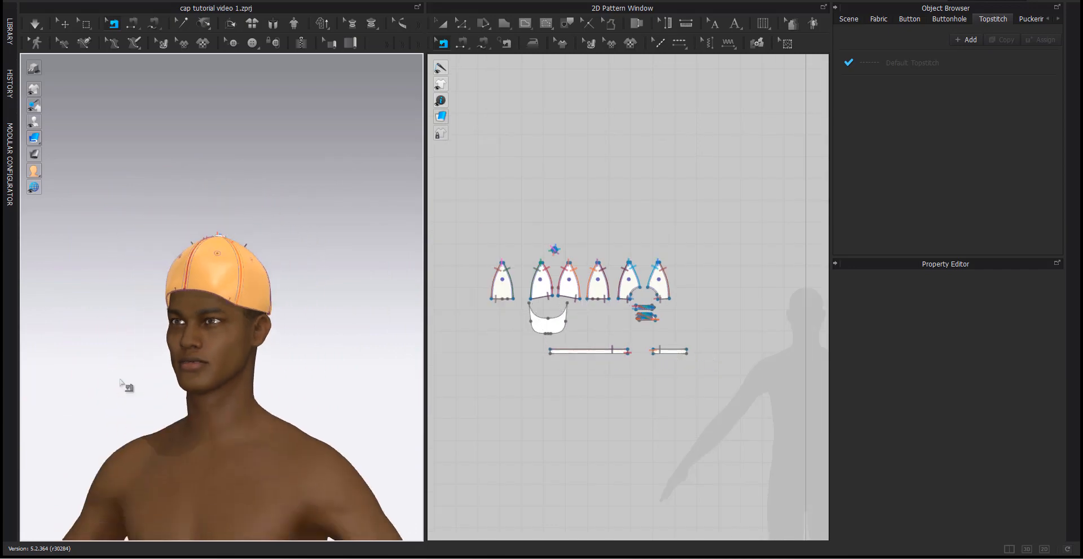
scroll(130, 389, down, 8)
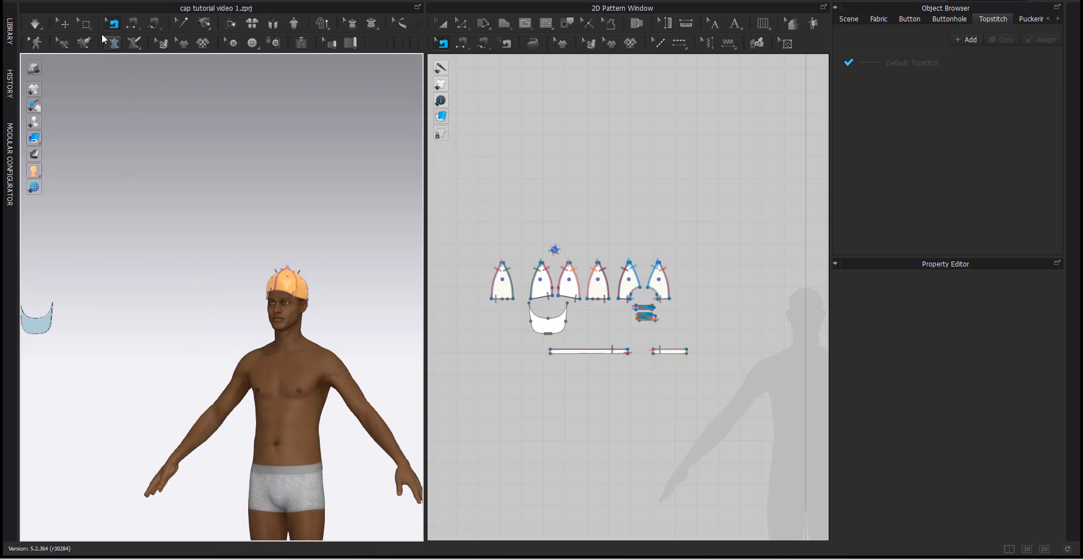
key(a)
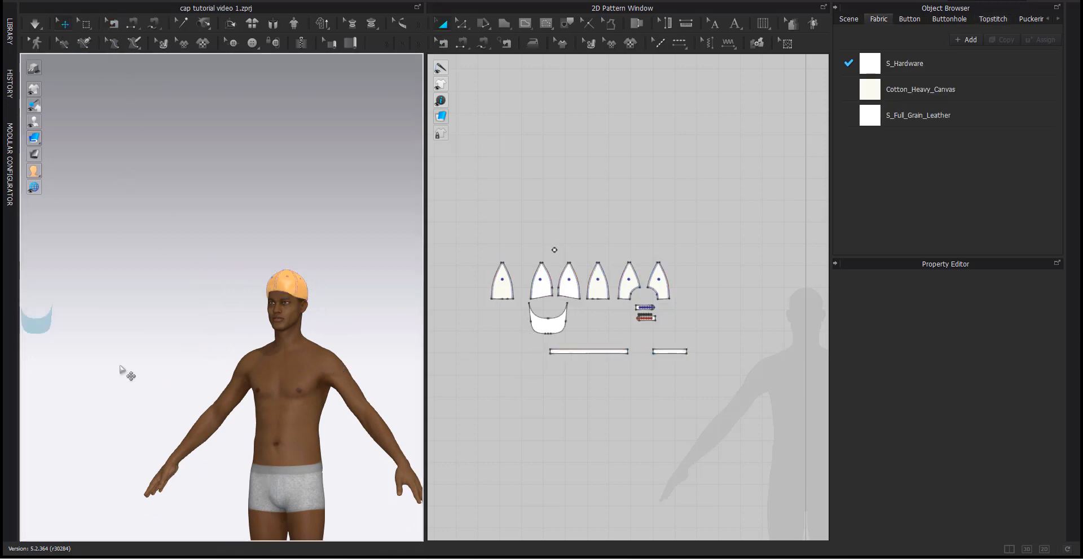
middle_drag(49, 368, 81, 370)
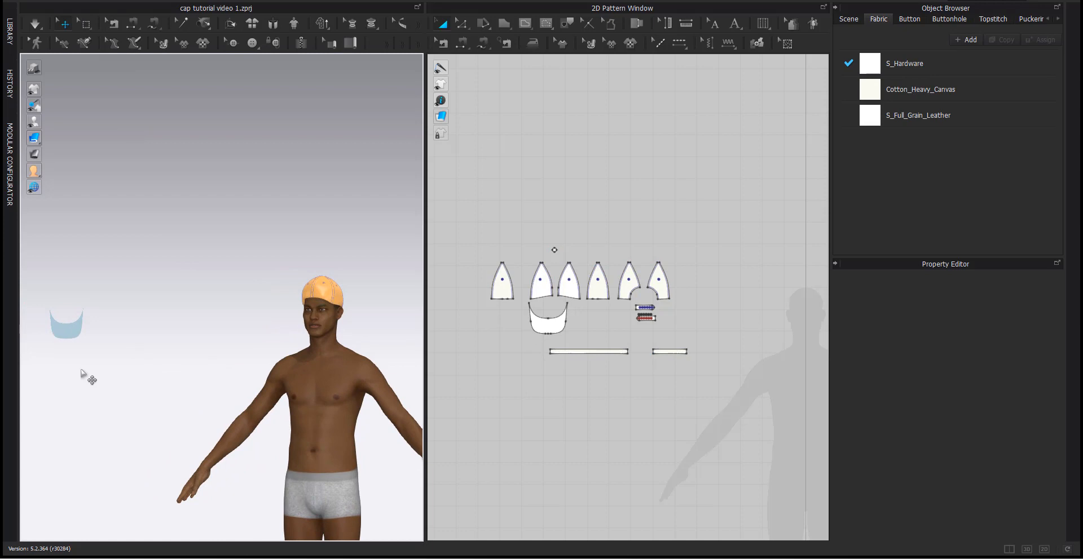
click(51, 332)
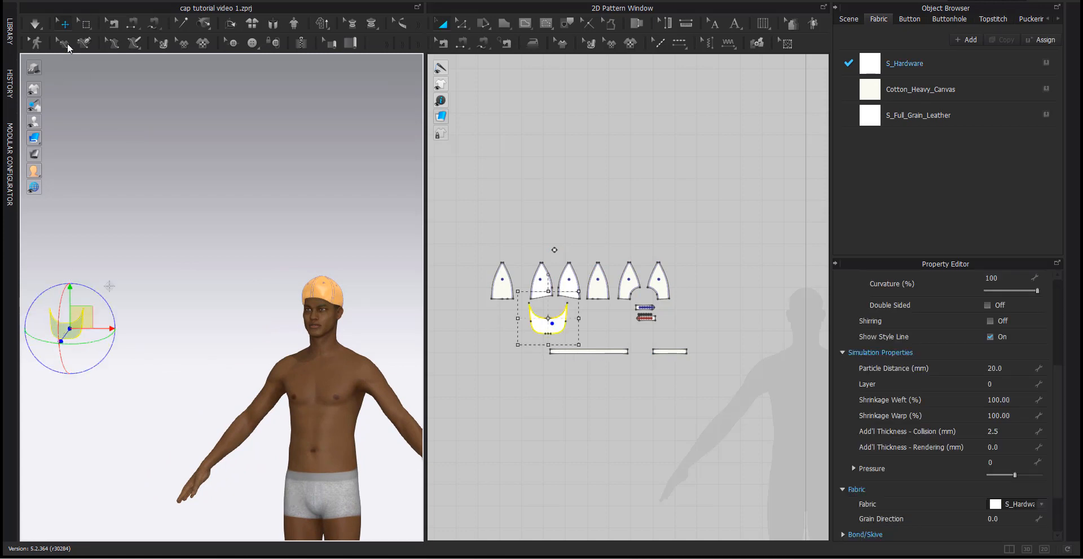
right_click(52, 325)
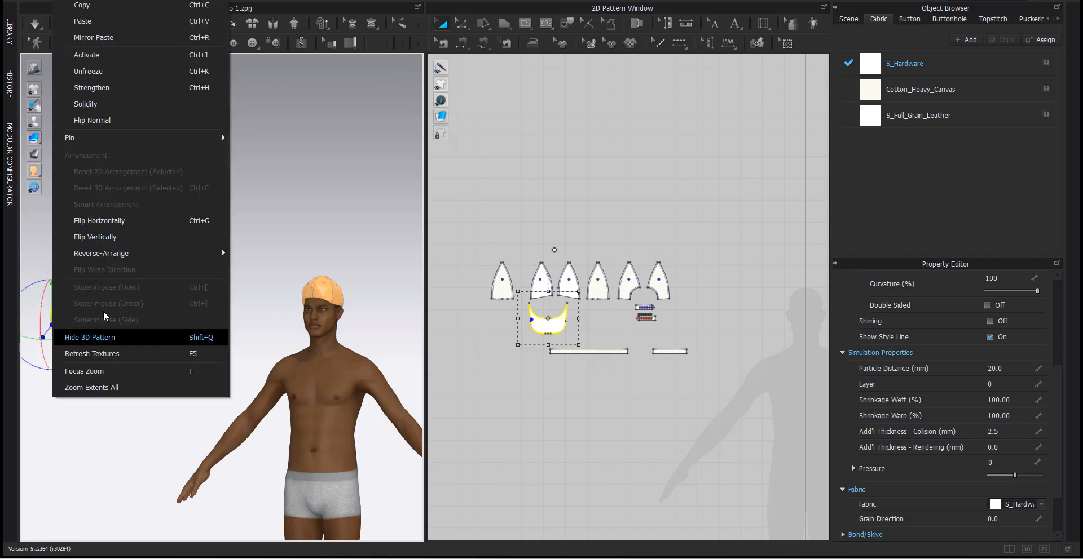
click(131, 74)
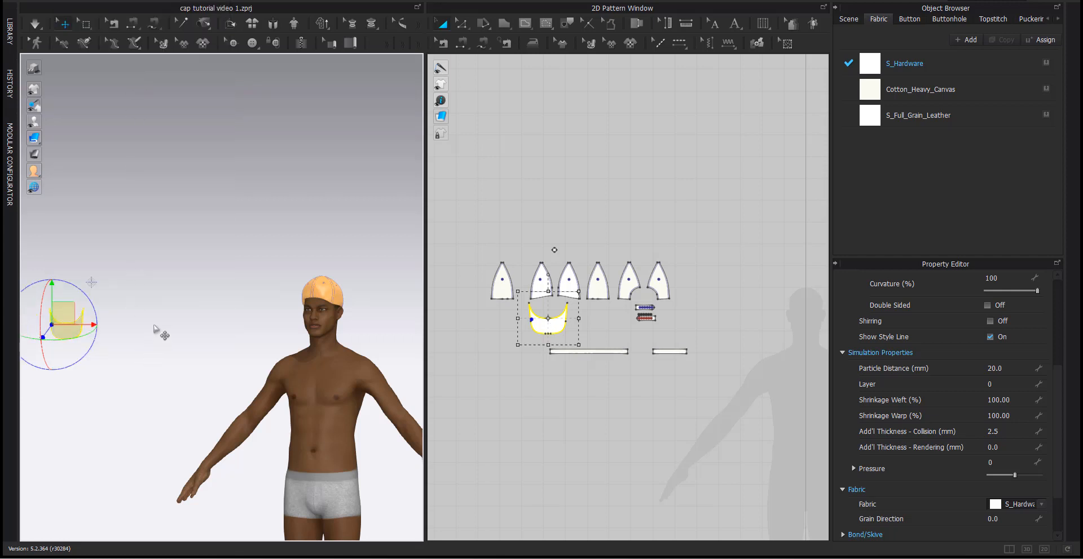
click(155, 341)
right_drag(143, 325, 179, 318)
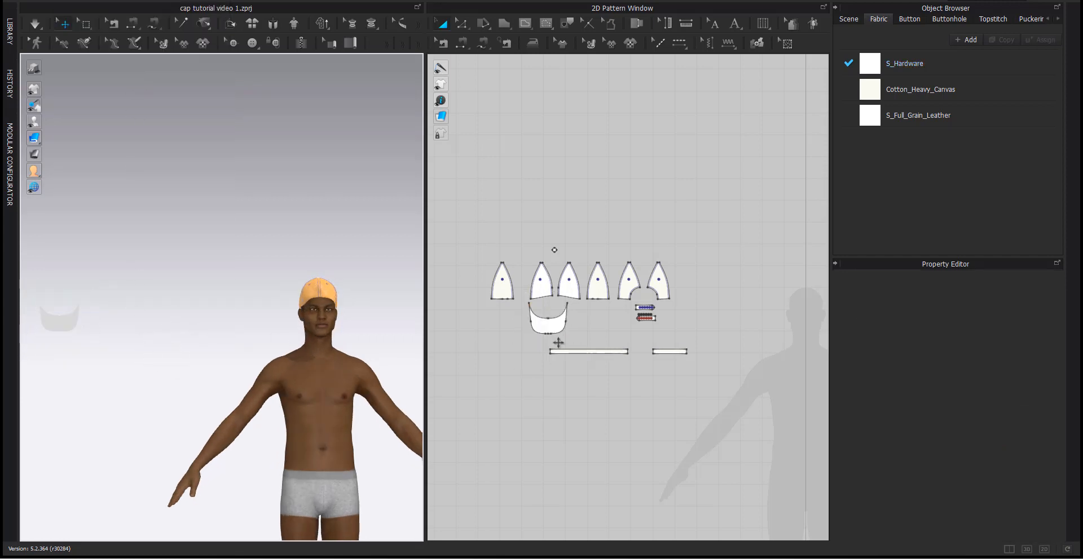
Free-sew the left half of the brim's inner curve to the left front panel's lower edge and the adjoining side panel, matching 12.54 on both sides.
scroll(558, 342, up, 3)
scroll(490, 329, up, 3)
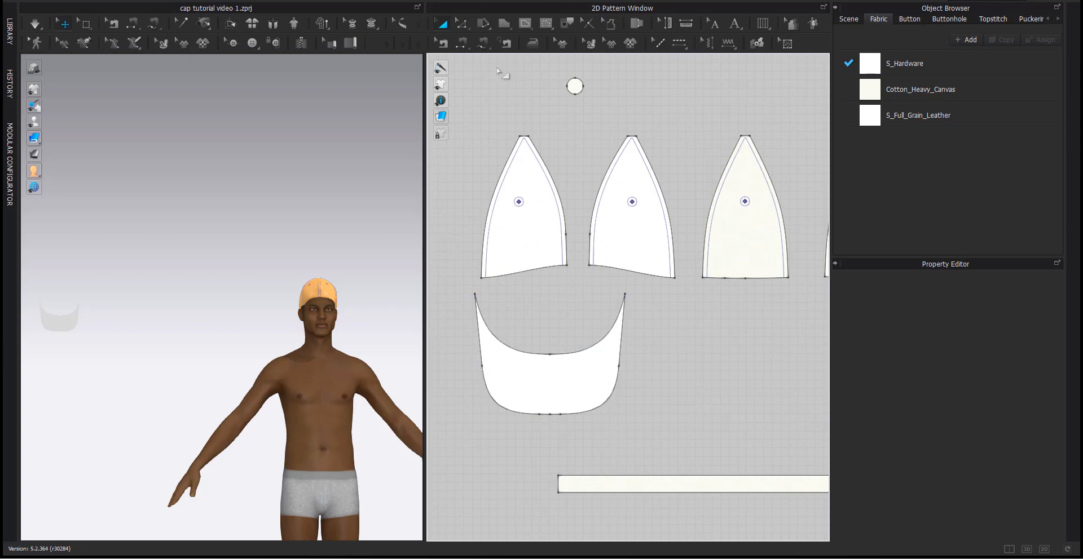
click(487, 45)
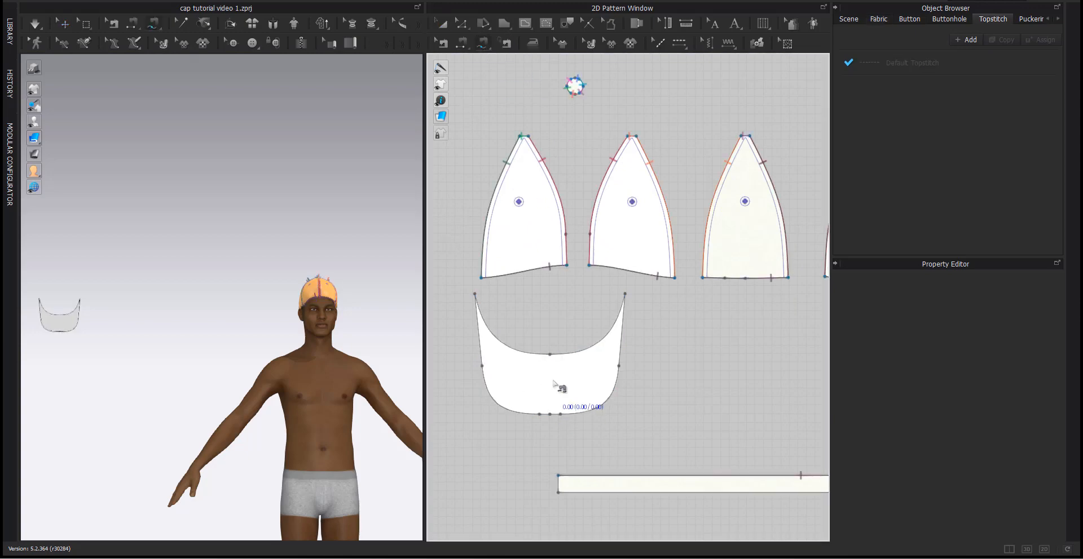
click(551, 359)
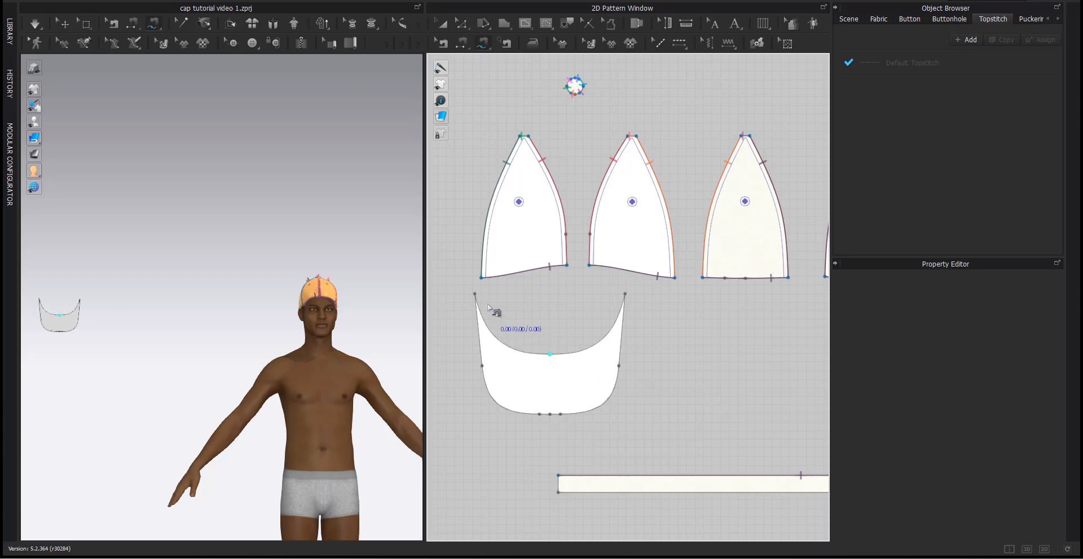
middle_drag(498, 309, 606, 353)
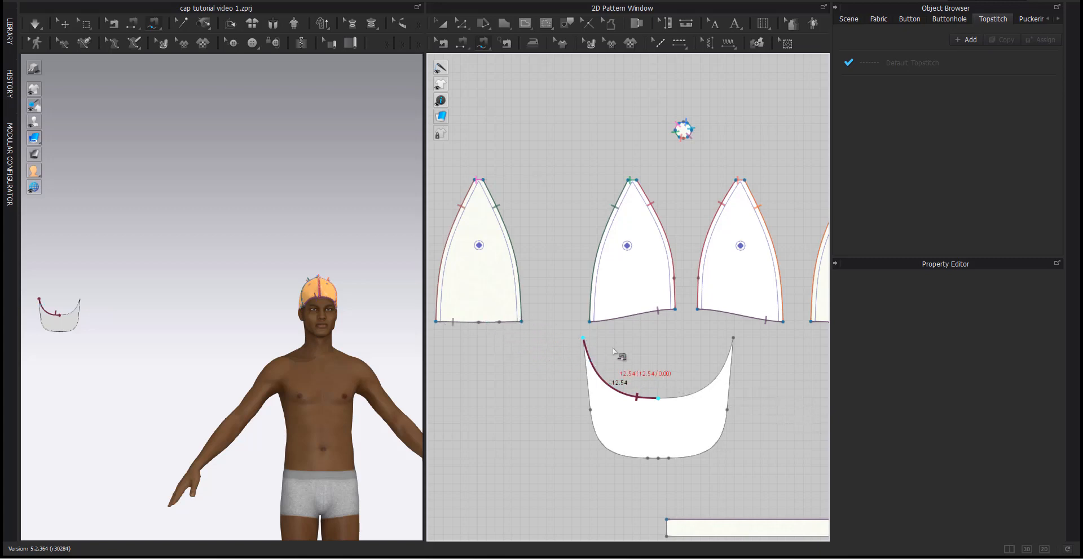
click(665, 315)
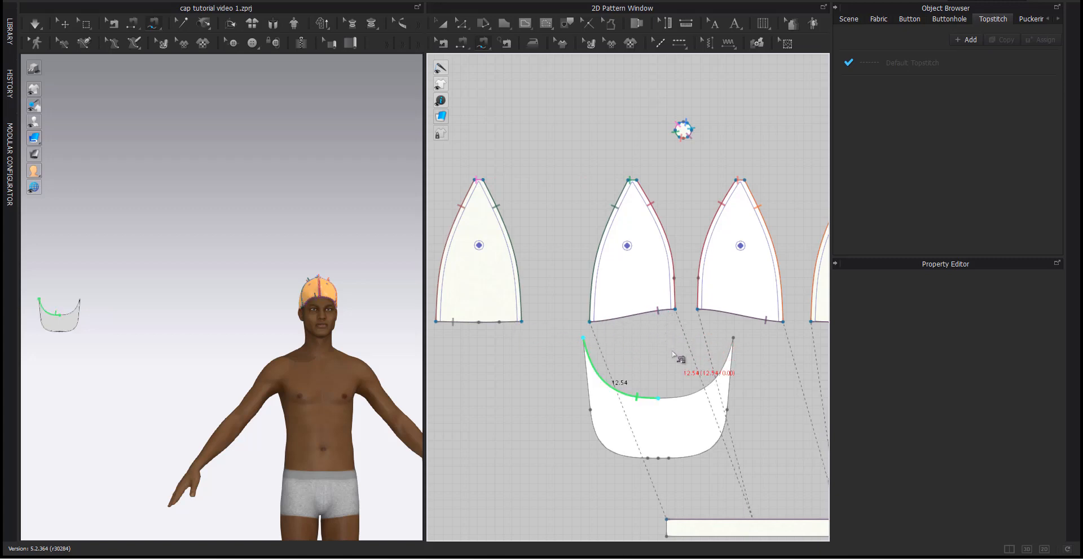
click(675, 311)
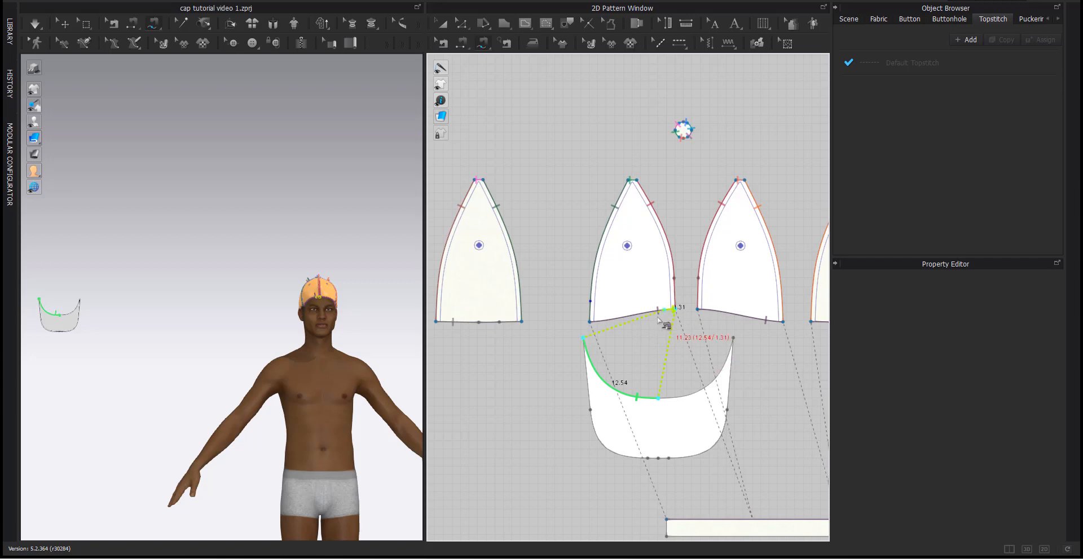
click(589, 323)
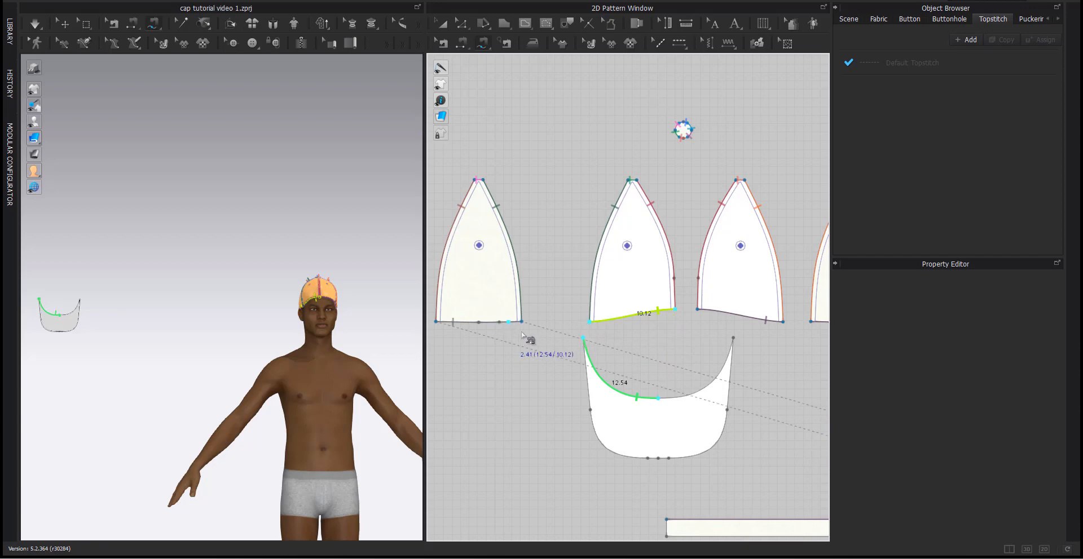
click(522, 322)
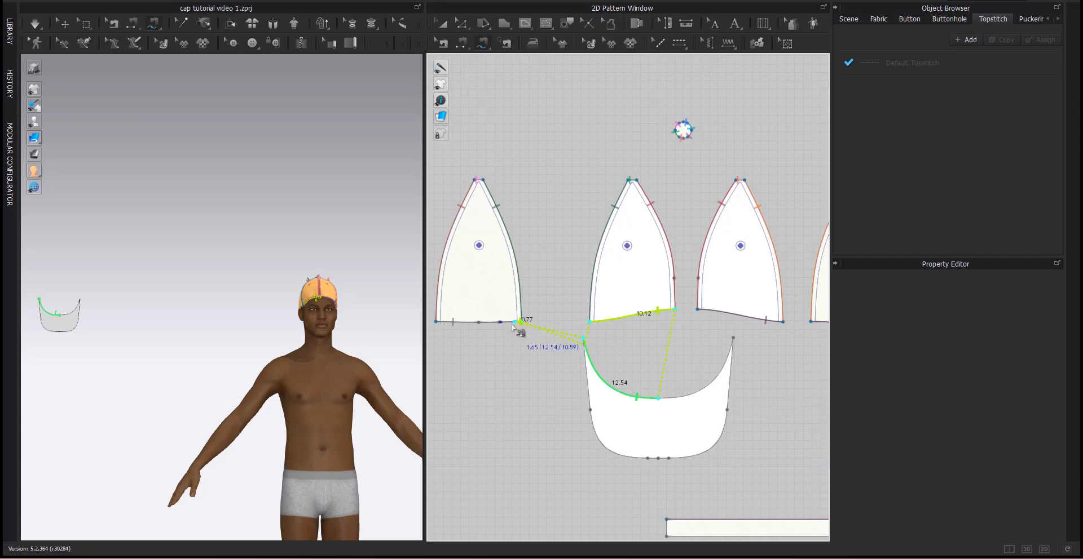
scroll(507, 326, up, 3)
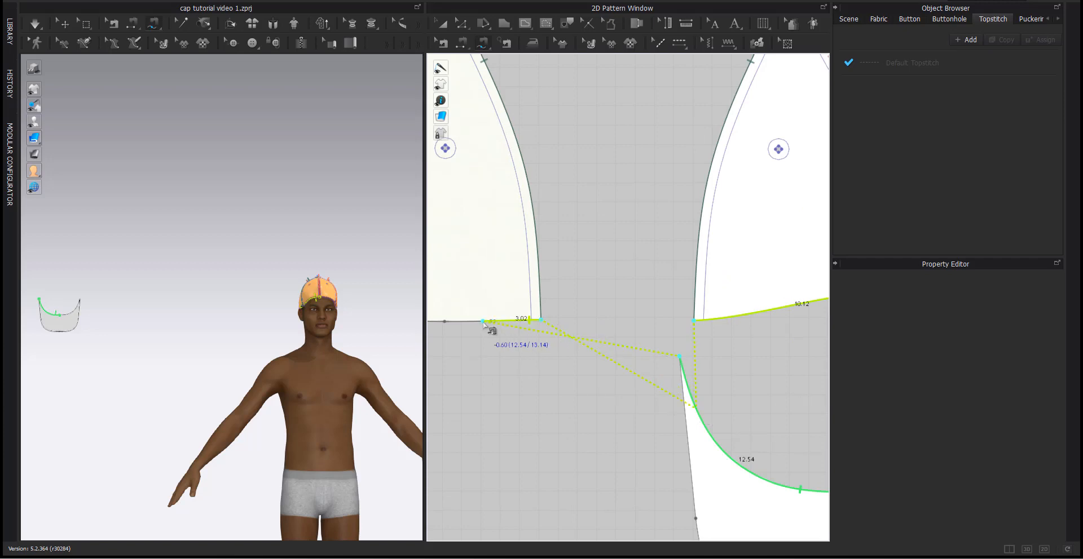
scroll(498, 323, up, 2)
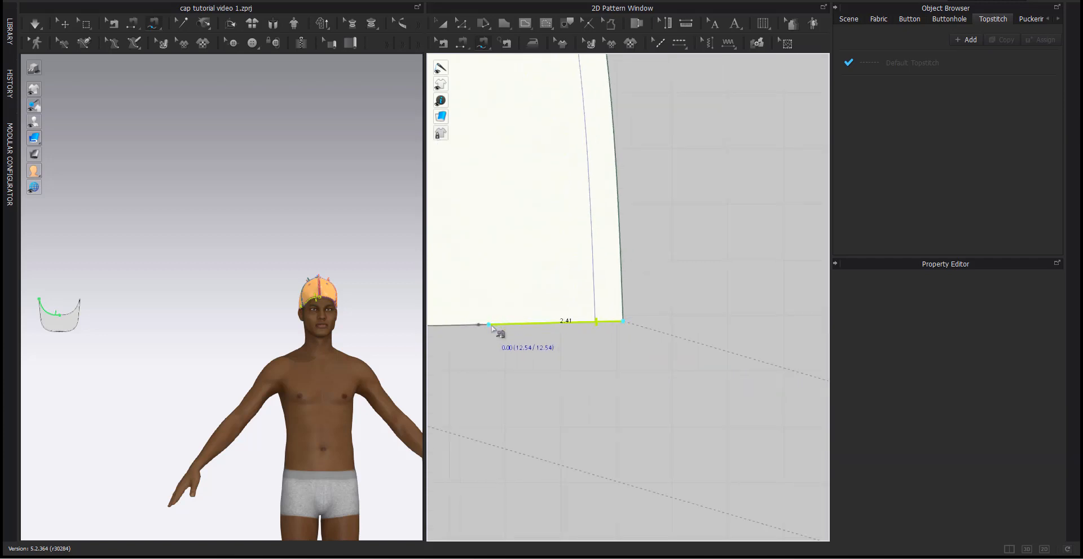
click(492, 328)
Free-sew the right half of the brim's inner curve to the right front panel's lower edge and the adjoining side panel, matching 12.54 on both sides.
scroll(556, 440, down, 5)
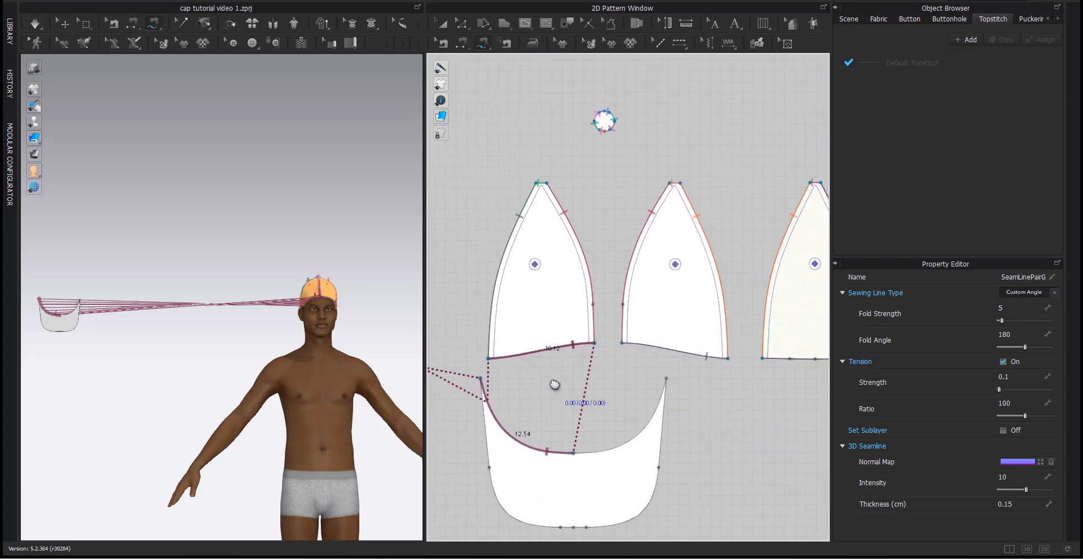
middle_drag(555, 385, 535, 382)
click(554, 451)
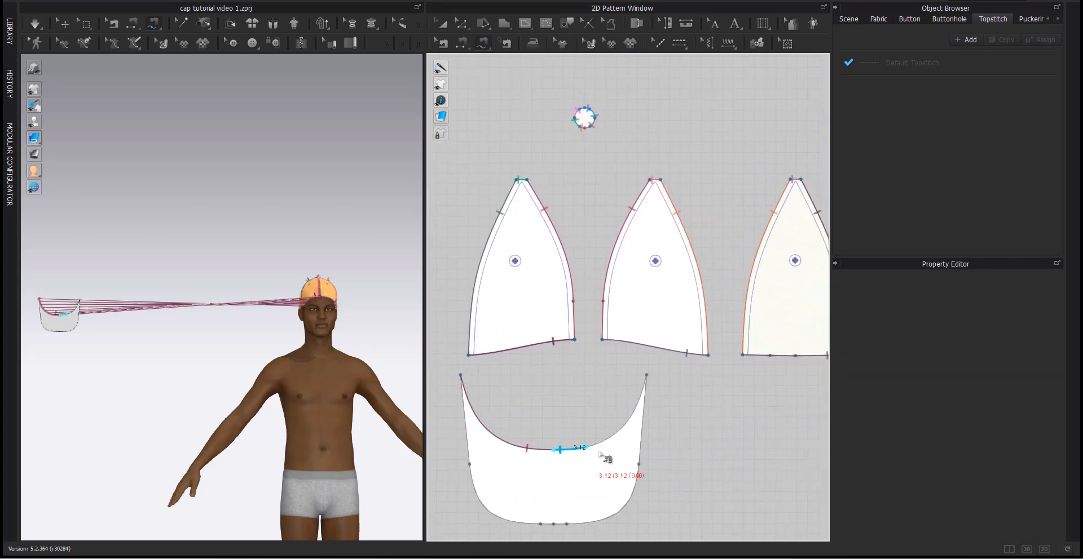
middle_drag(652, 405, 616, 409)
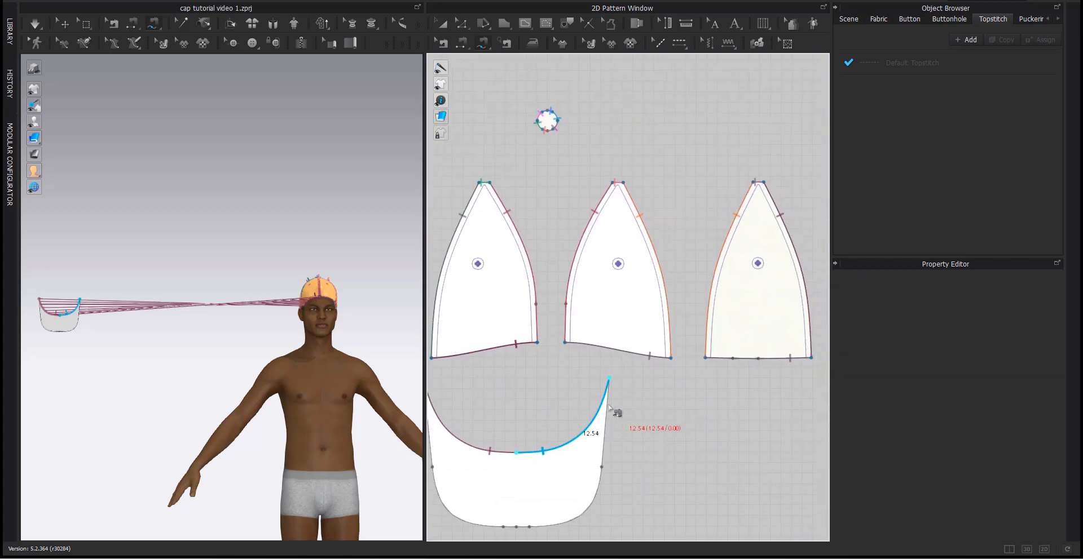
click(567, 344)
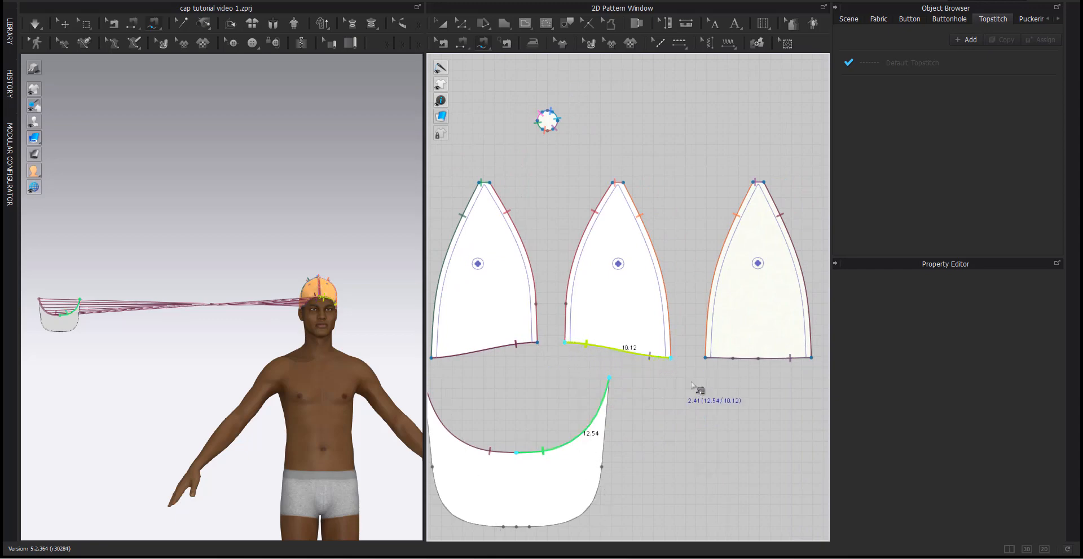
scroll(711, 384, up, 4)
click(656, 345)
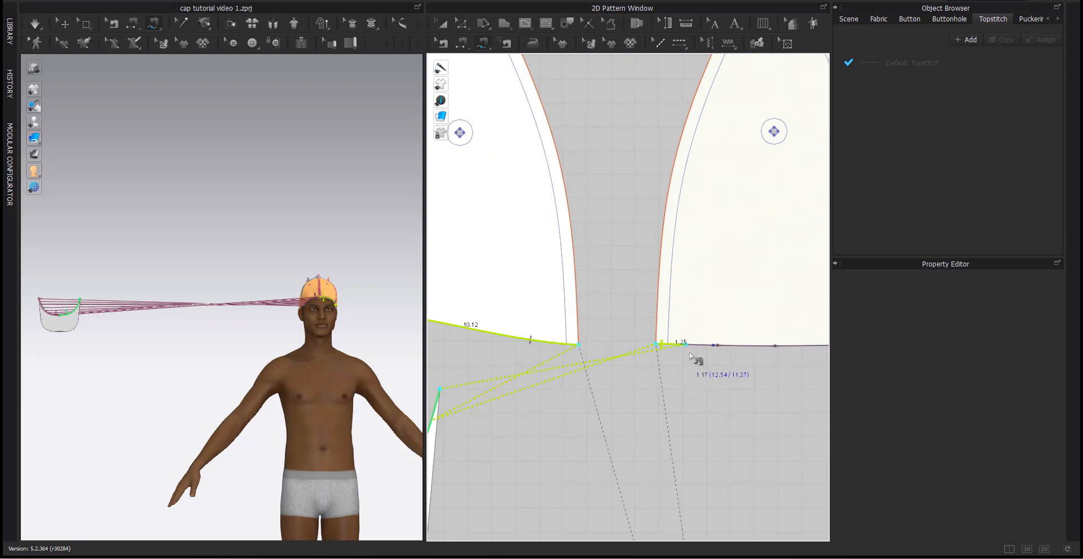
scroll(708, 356, up, 2)
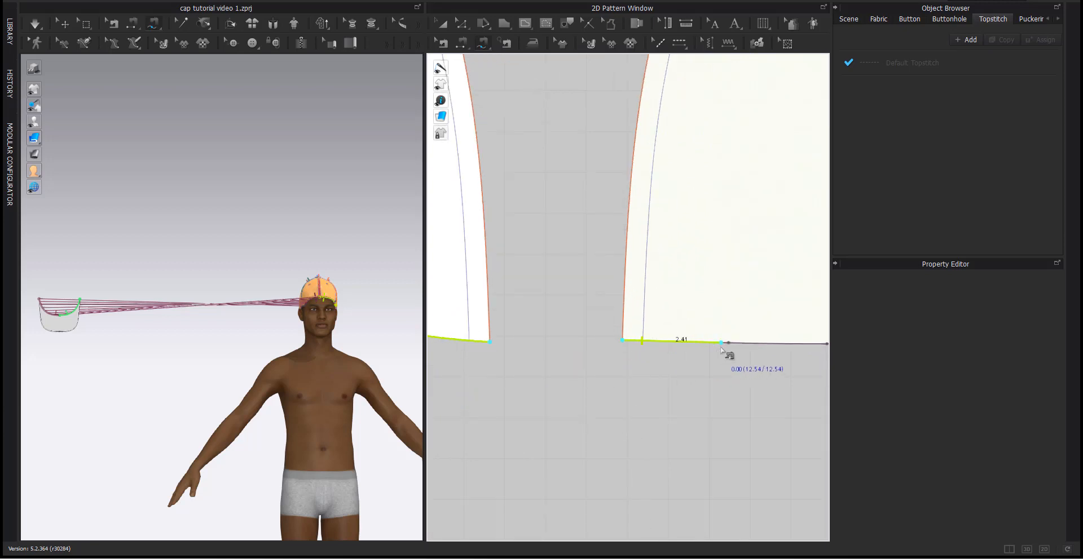
click(721, 343)
scroll(716, 353, down, 3)
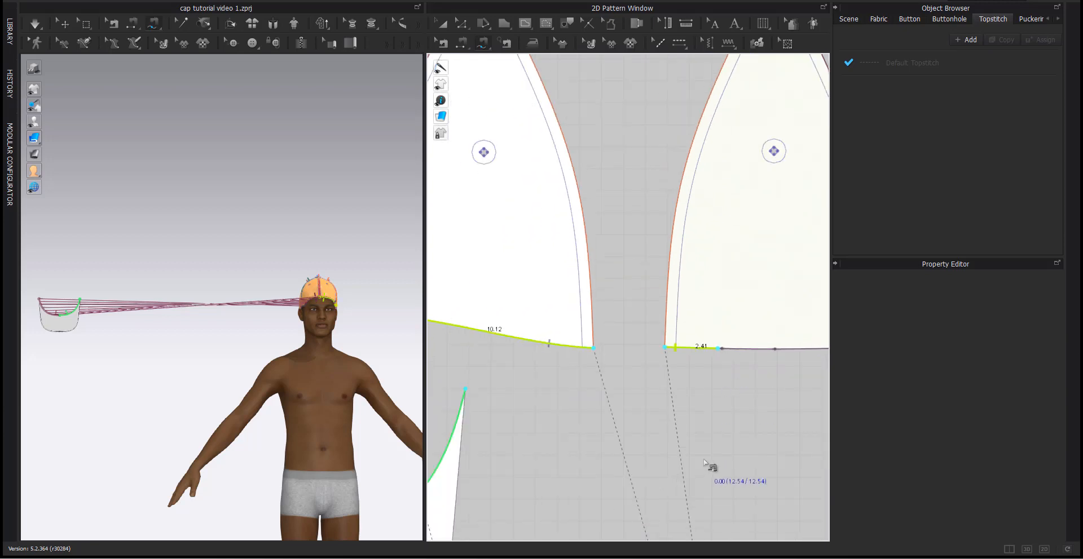
scroll(705, 477, down, 4)
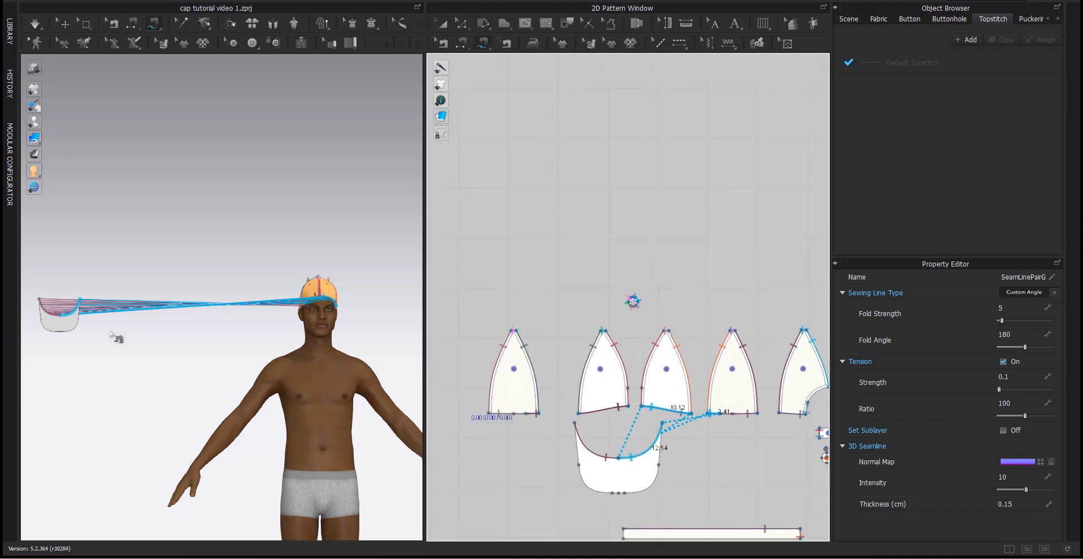
Superimpose the brim pattern onto the front of the cap with the Side option.
right_drag(183, 302, 167, 309)
click(65, 23)
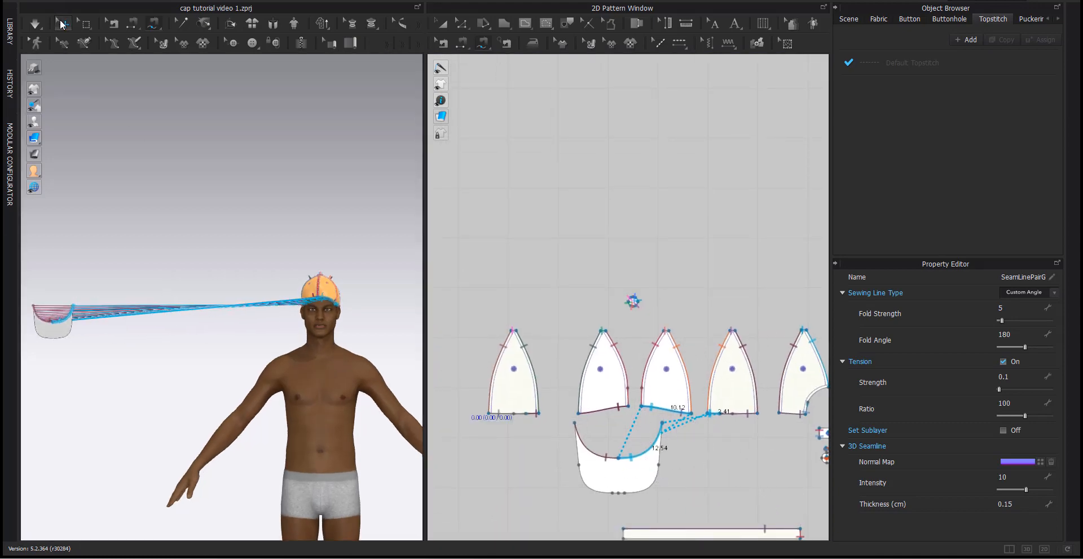
click(55, 338)
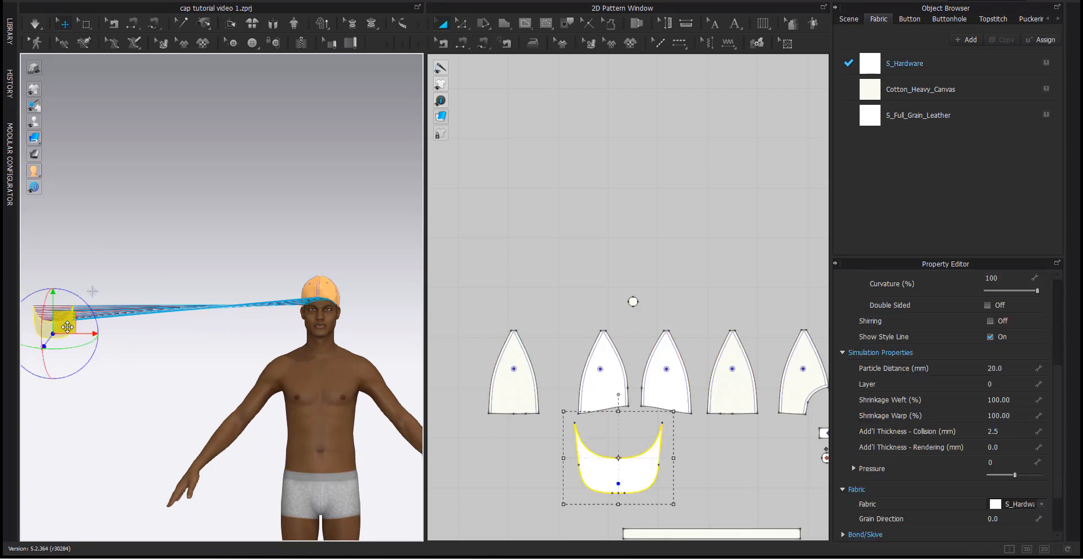
right_click(68, 335)
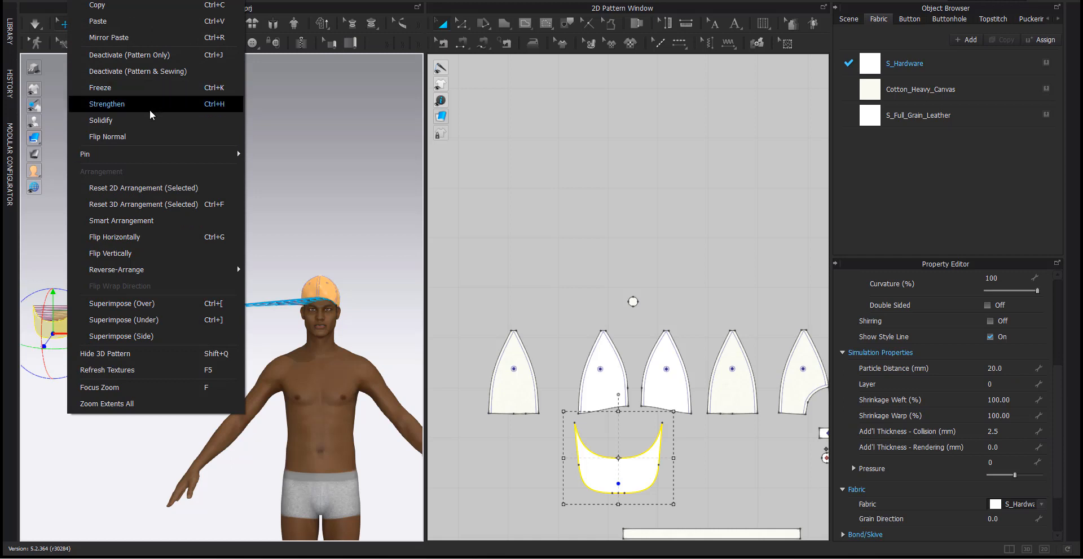
click(124, 336)
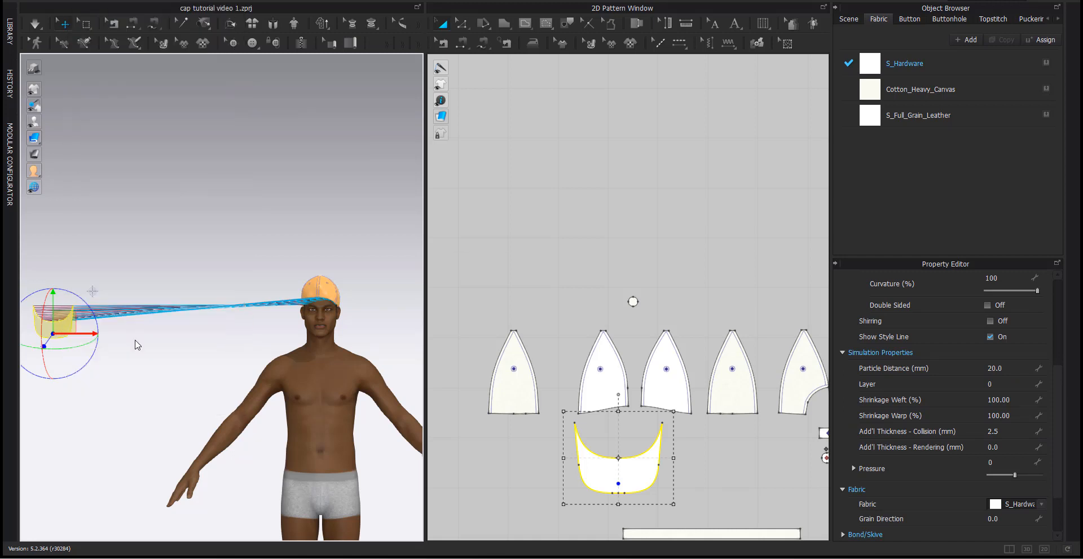
right_drag(379, 341, 244, 333)
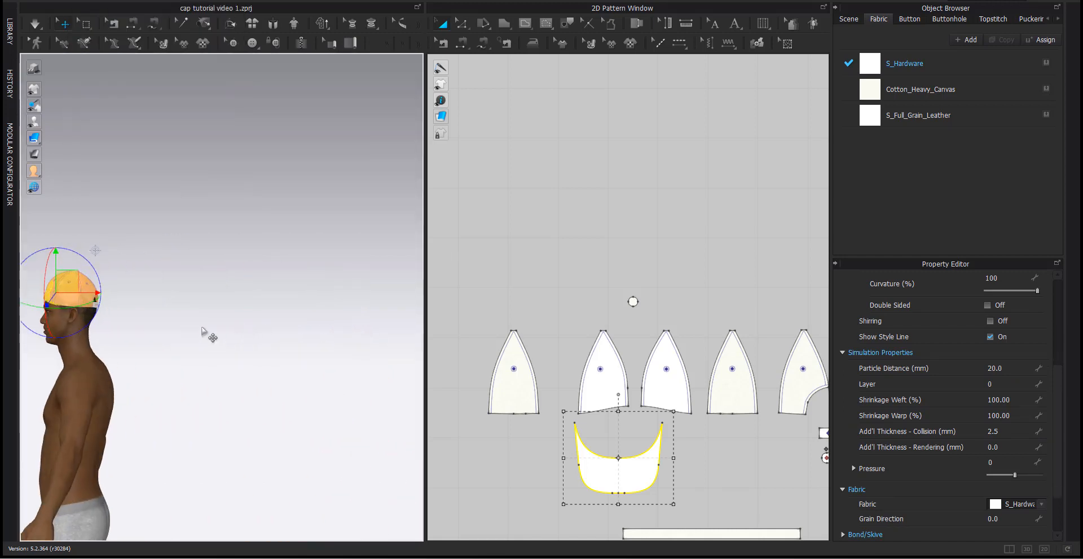
middle_drag(209, 334, 407, 305)
scroll(241, 290, up, 10)
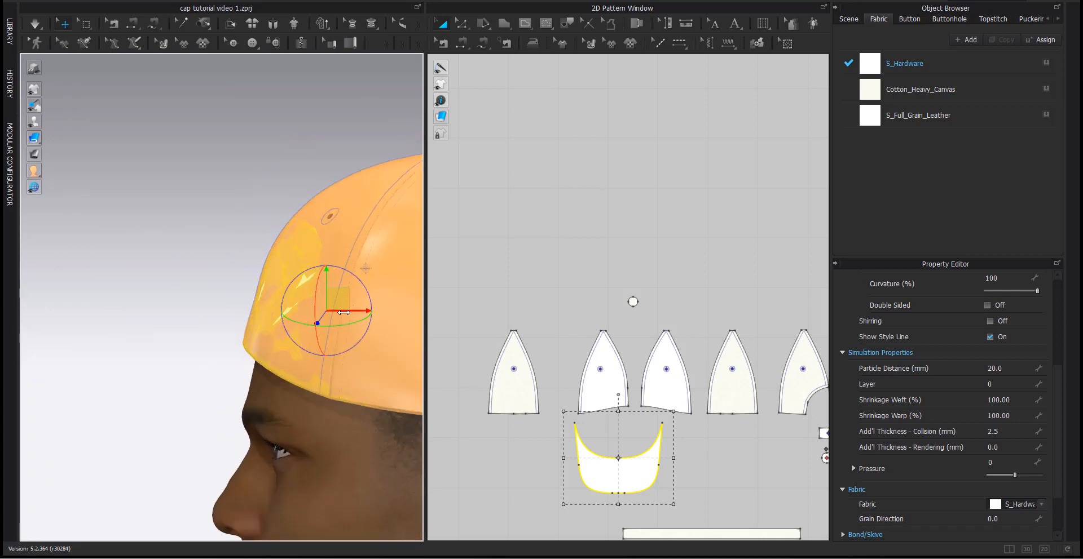
Move the brim forward off the cap's front, strengthen it like the cap panels and clear the selection.
drag(344, 312, 261, 313)
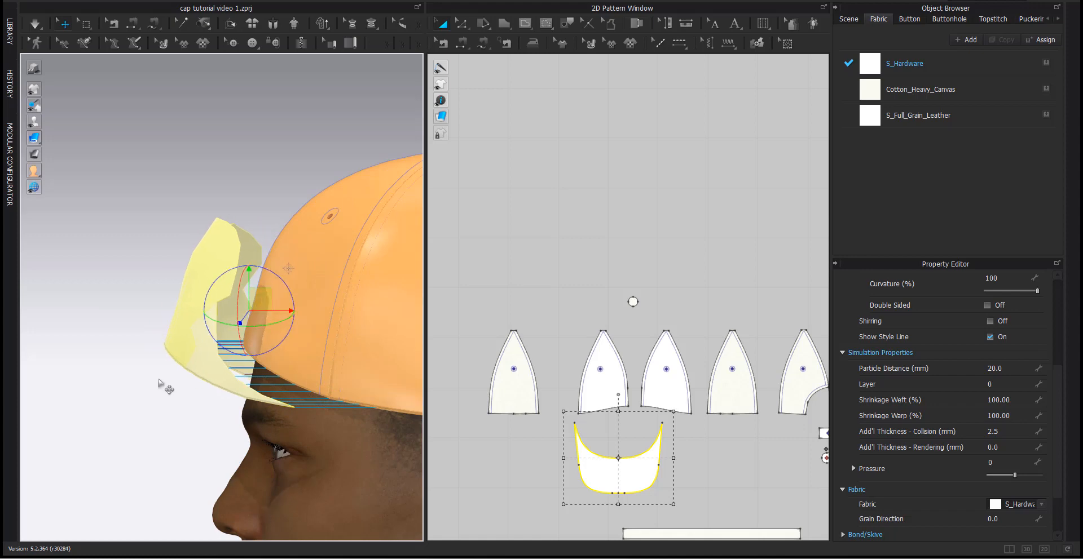
click(160, 381)
click(212, 319)
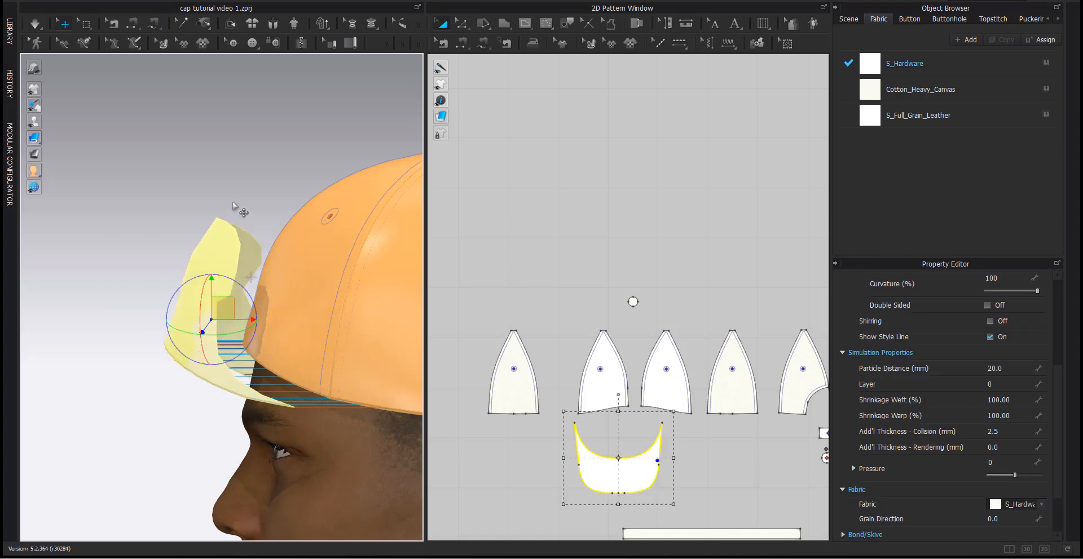
right_click(217, 290)
click(271, 105)
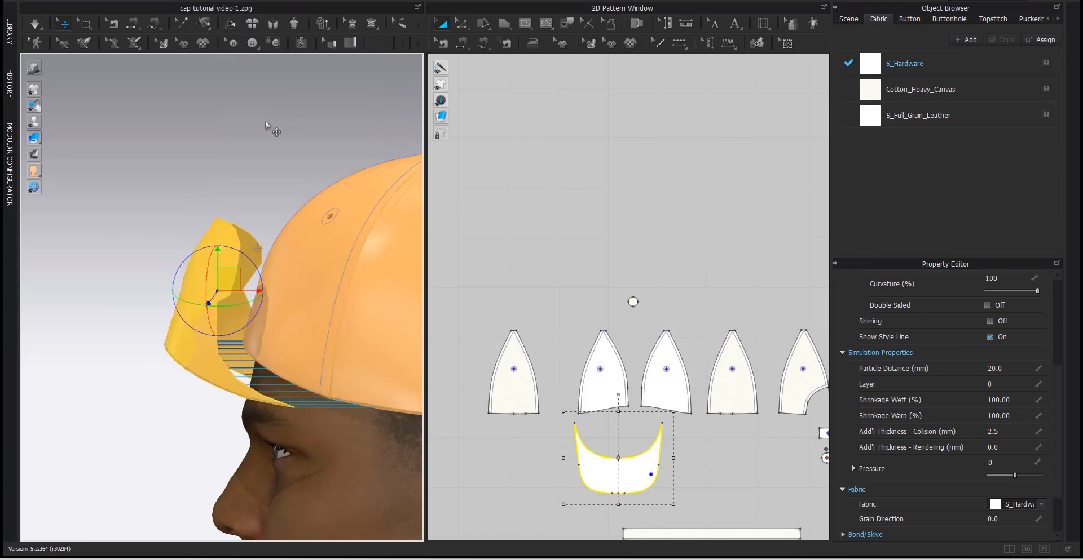
click(166, 221)
Simulate the garment and pull the upturned brim down so it projects forward over the avatar's forehead.
click(35, 24)
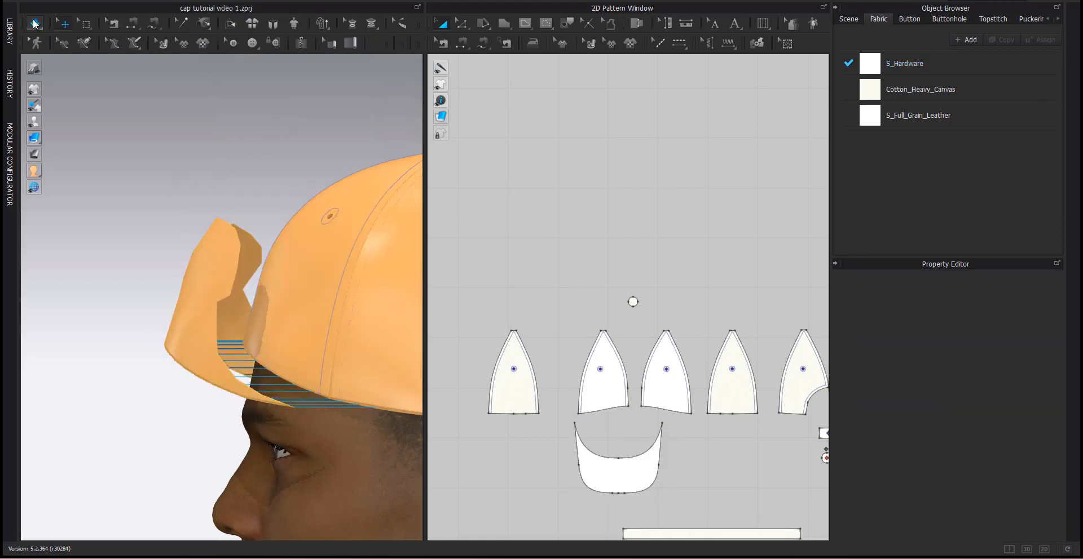
right_drag(117, 406, 198, 373)
drag(225, 325, 179, 421)
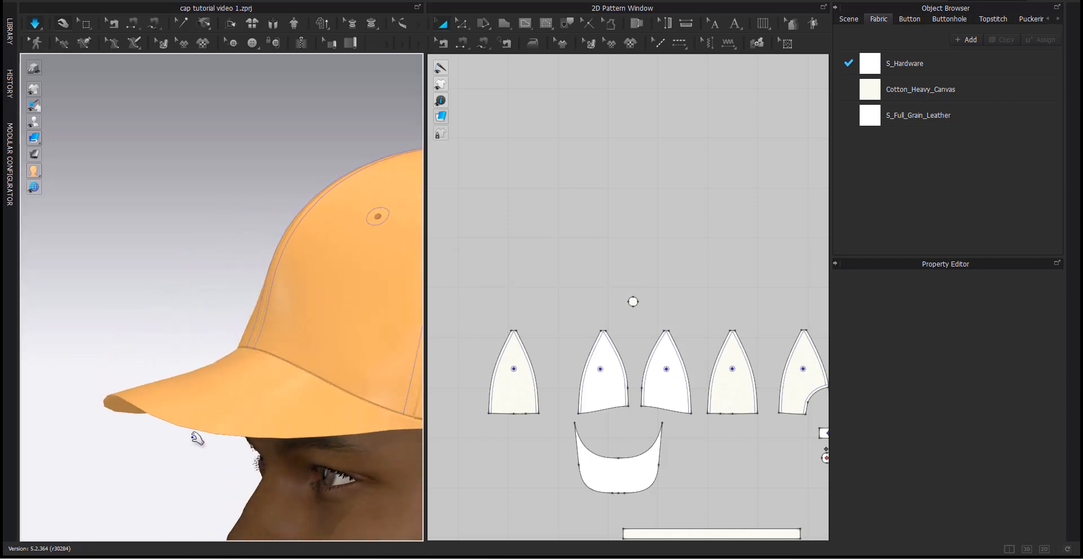
scroll(164, 423, down, 5)
mouse_move(168, 427)
right_down()
mouse_move(237, 434)
mouse_move(171, 419)
right_up()
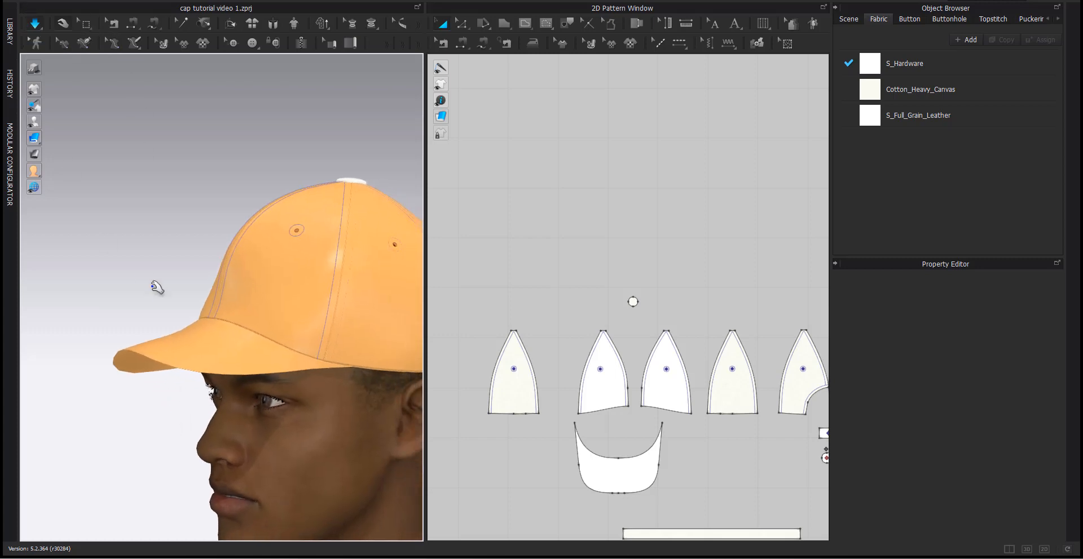
Set the fold angle of both brim-to-cap seams to 245.
scroll(156, 288, up, 2)
scroll(192, 345, up, 2)
scroll(196, 348, up, 2)
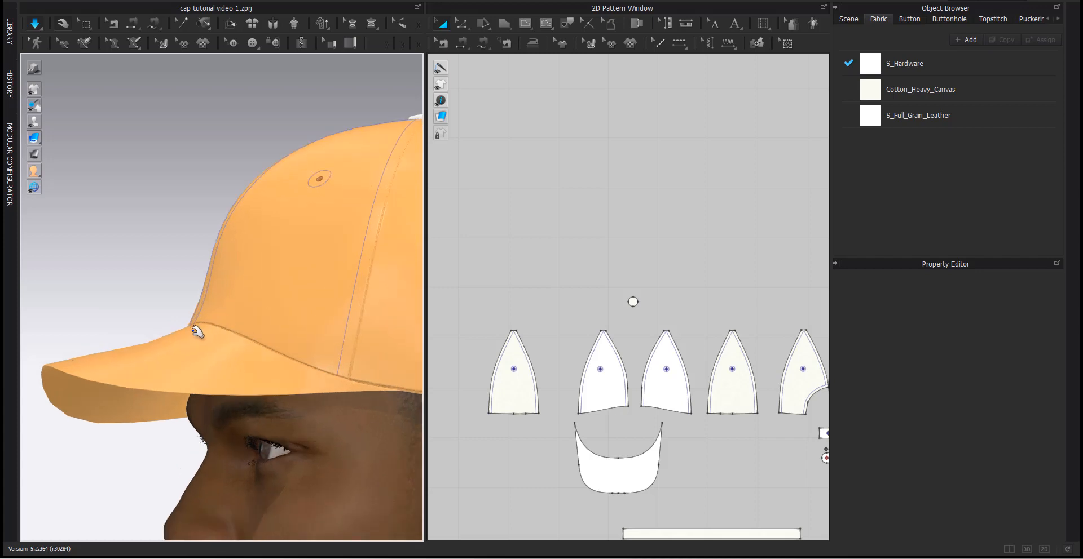
scroll(148, 375, up, 2)
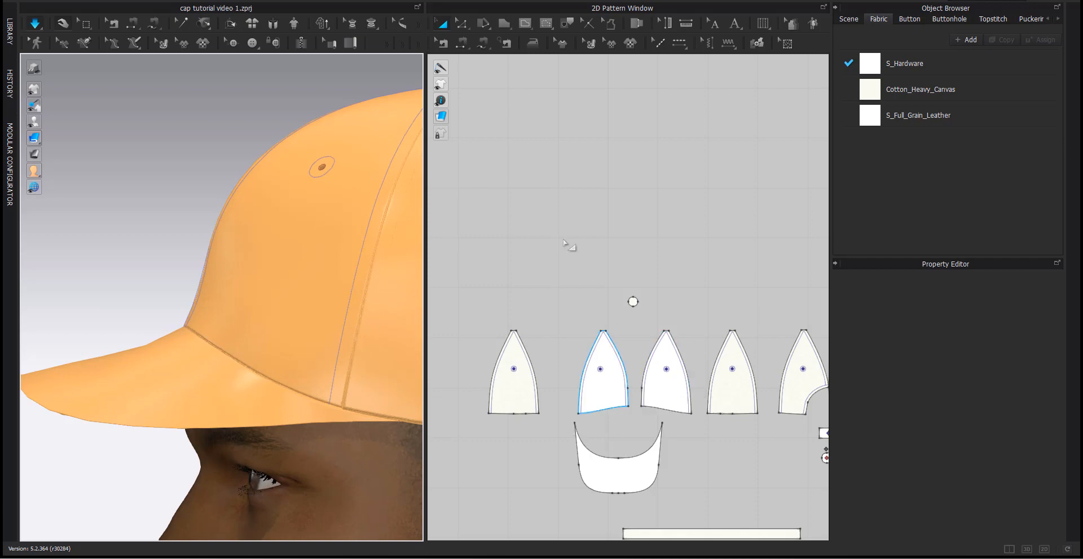
click(442, 47)
click(443, 42)
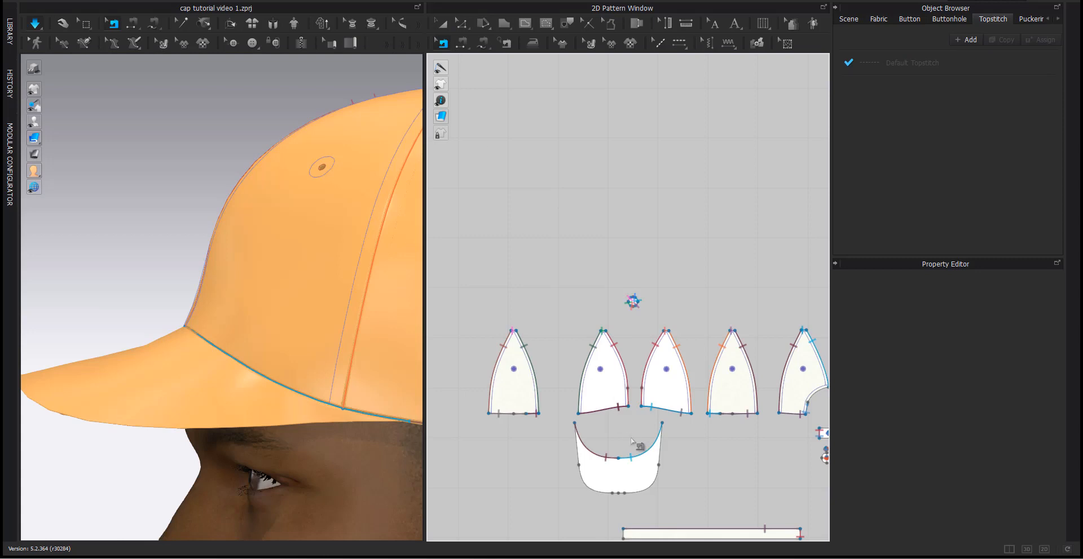
click(647, 450)
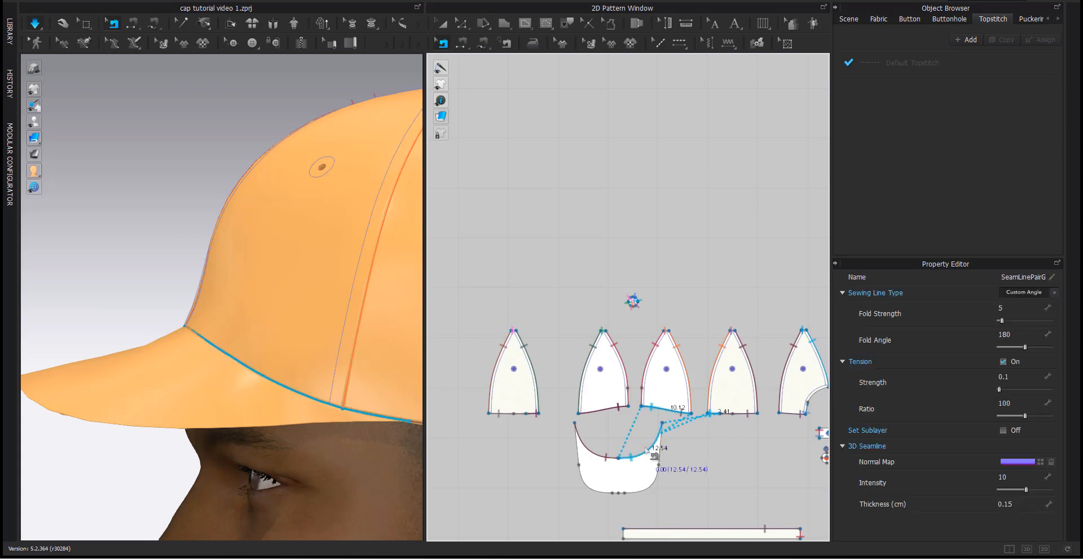
click(597, 454)
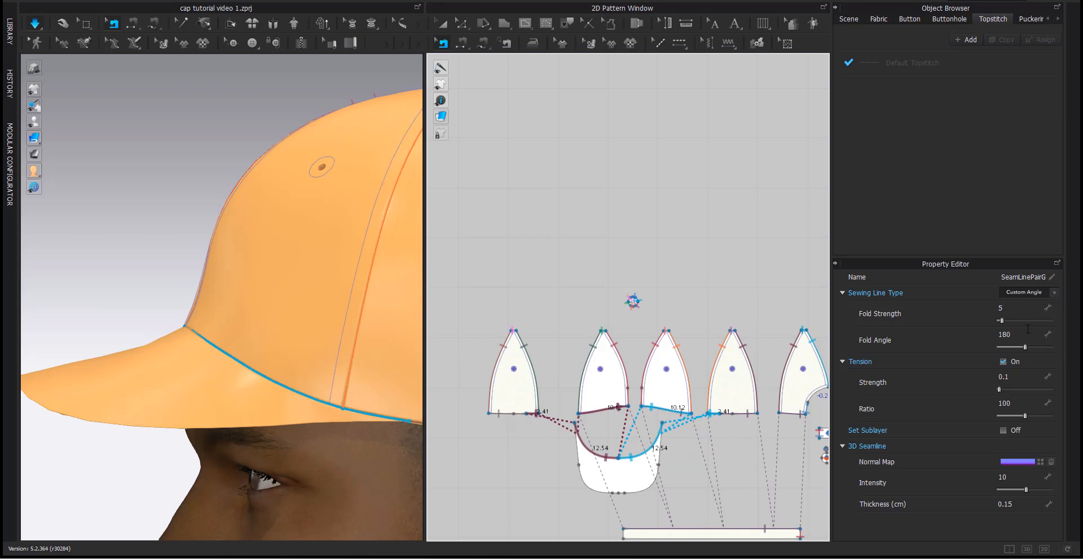
click(1008, 335)
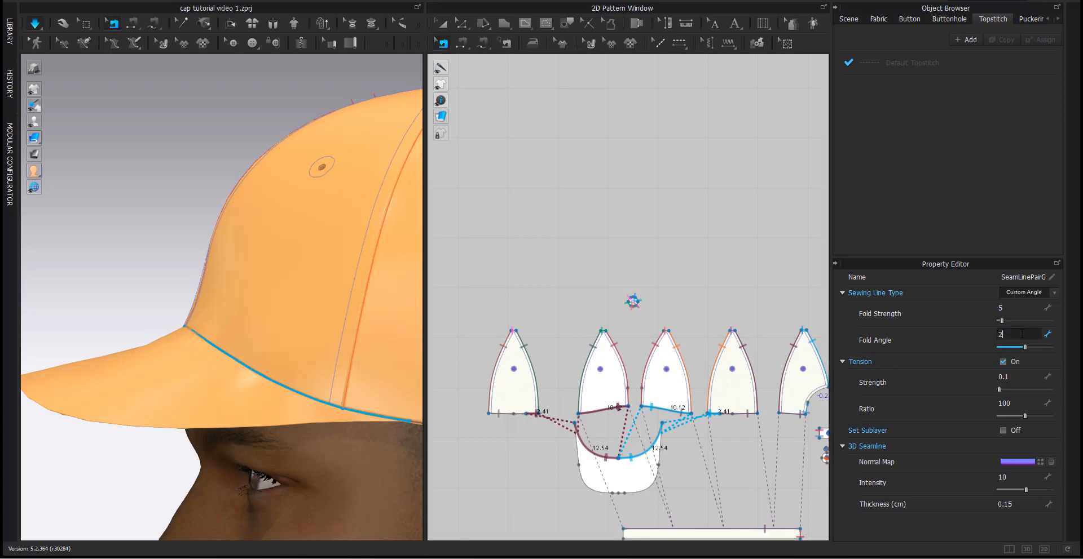
text(245)
key(Return)
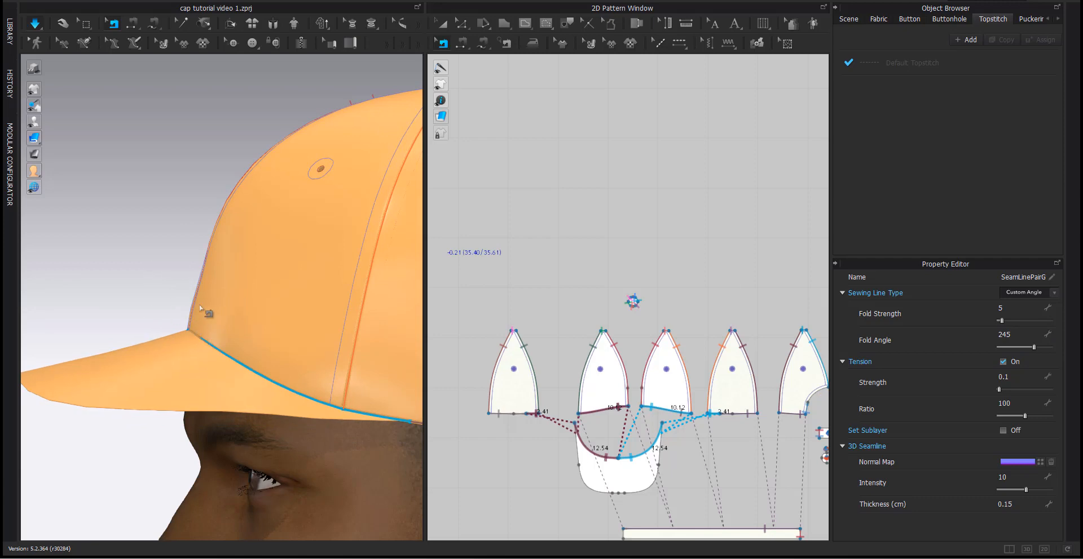
right_drag(213, 312, 190, 309)
scroll(192, 308, down, 3)
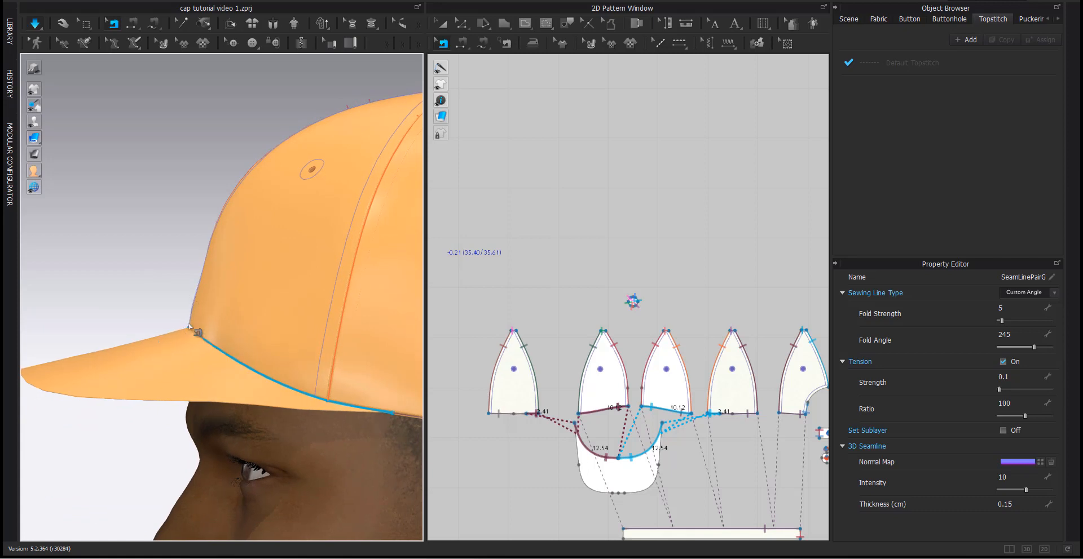
Try a fold angle of 180 on both brim seams for comparison, and restore it to 245.
click(1023, 334)
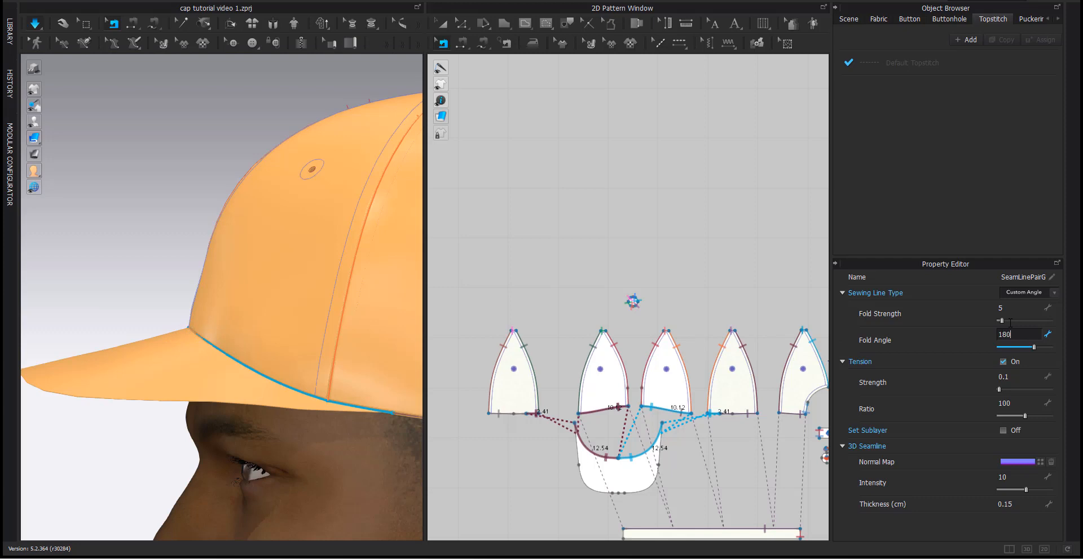
key(Return)
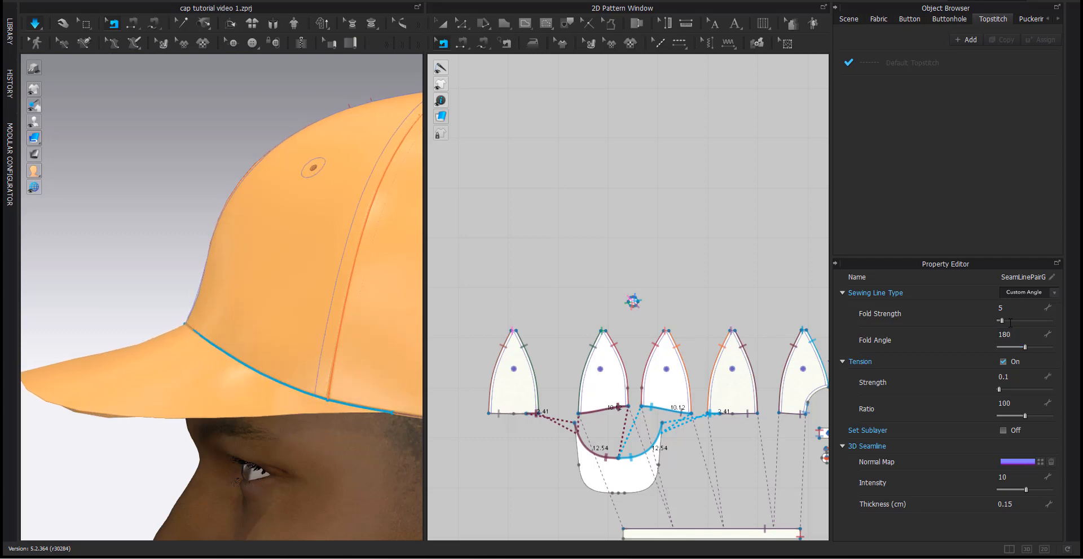
click(1009, 334)
key(Return)
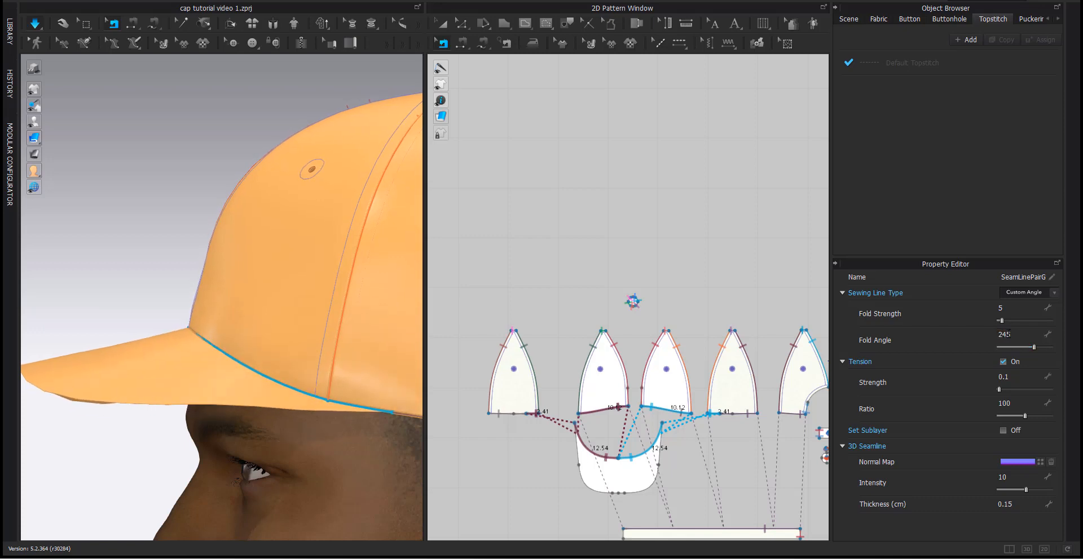
right_drag(316, 412, 293, 388)
Tack one side edge of the brim to the opposite side edge across its underside and save the project.
click(64, 22)
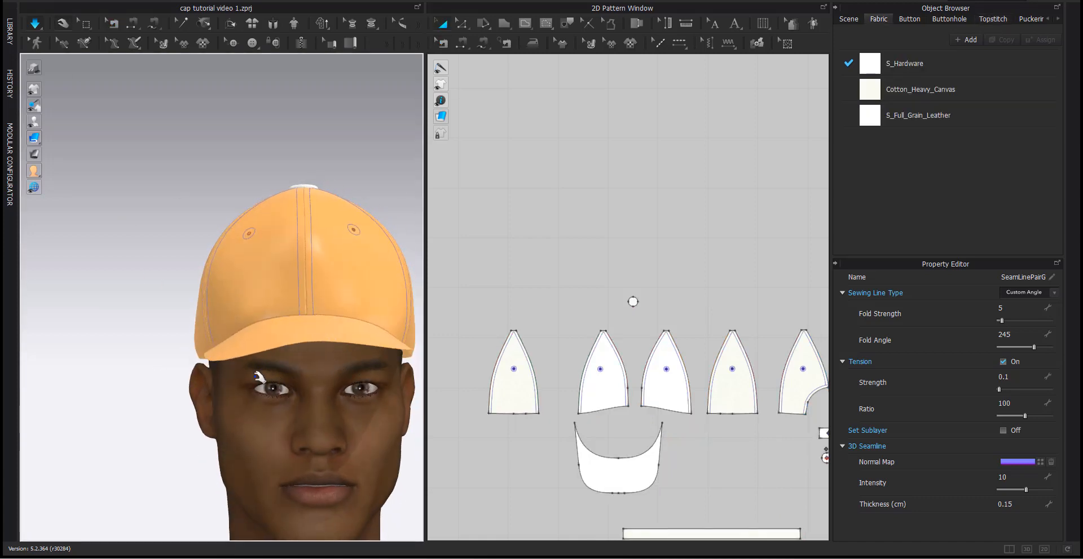
middle_drag(261, 379, 233, 384)
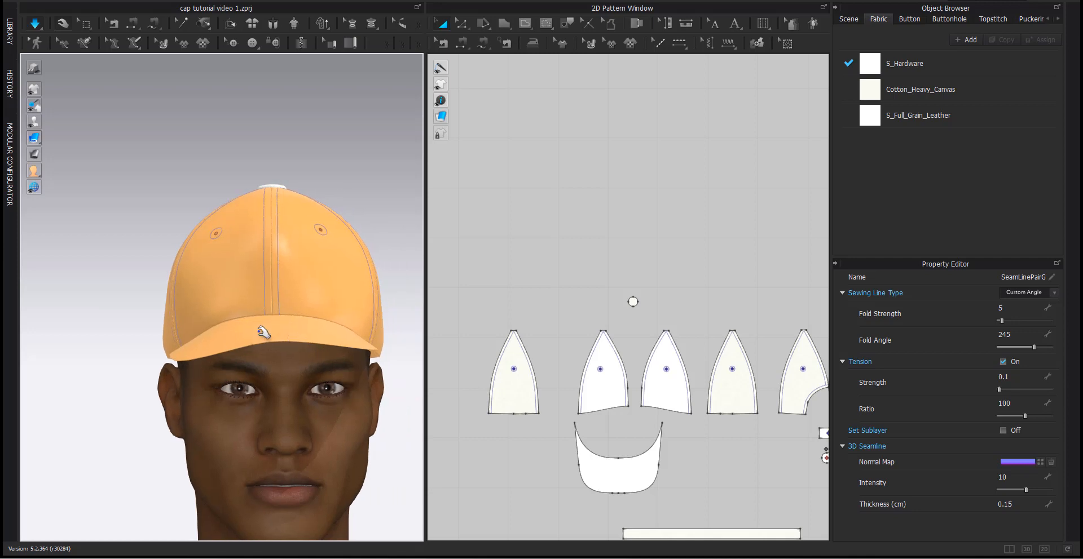
click(206, 23)
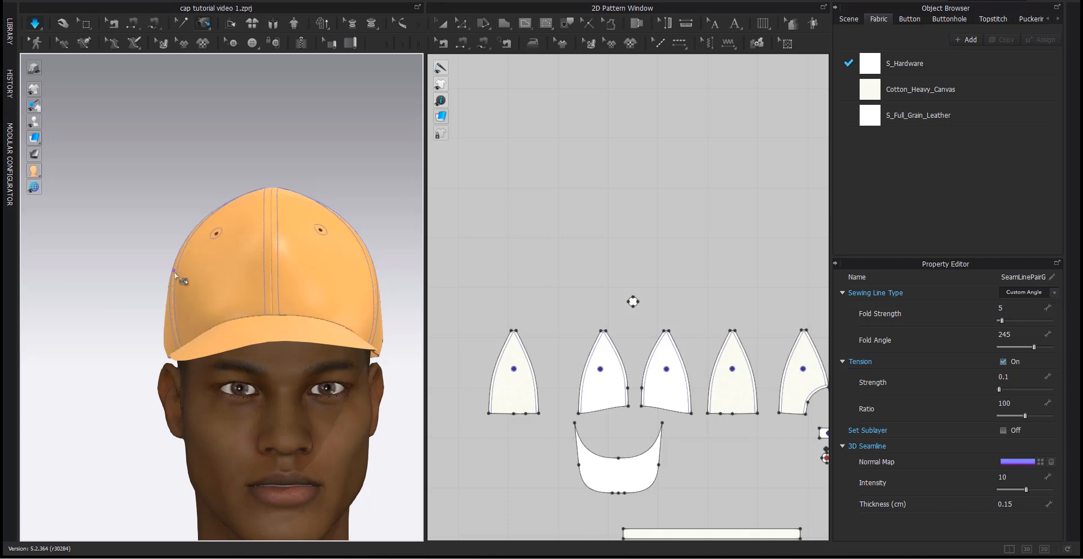
right_drag(246, 393, 244, 364)
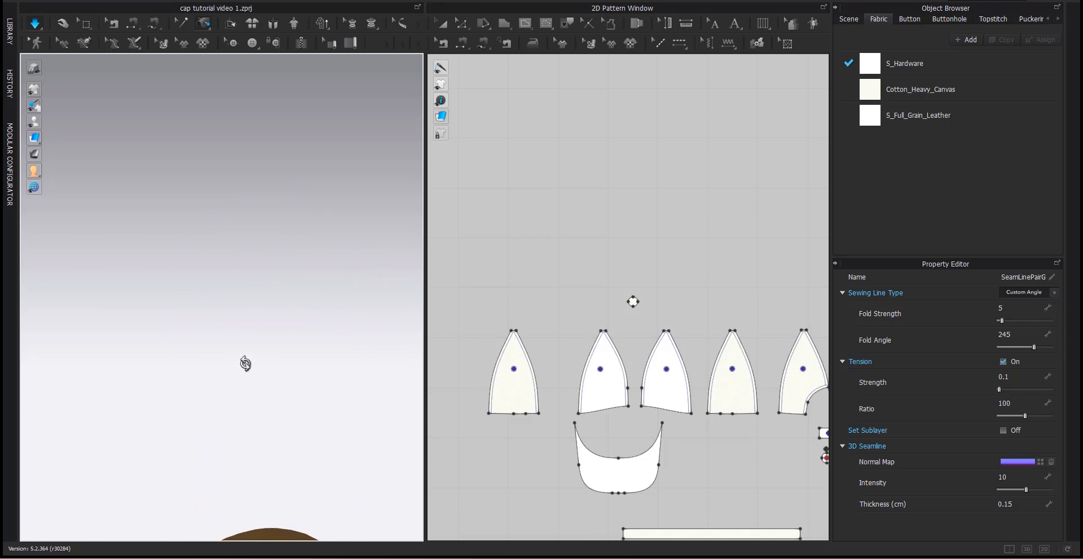
middle_drag(247, 361, 225, 72)
right_drag(236, 455, 228, 448)
middle_drag(229, 448, 231, 455)
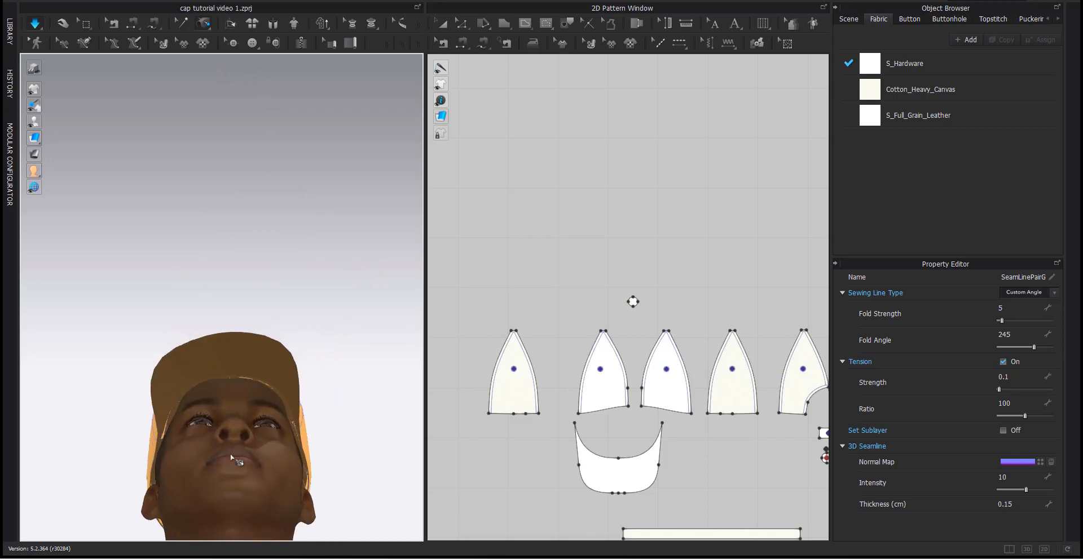
middle_drag(241, 418, 258, 338)
scroll(256, 369, up, 1)
scroll(255, 374, down, 4)
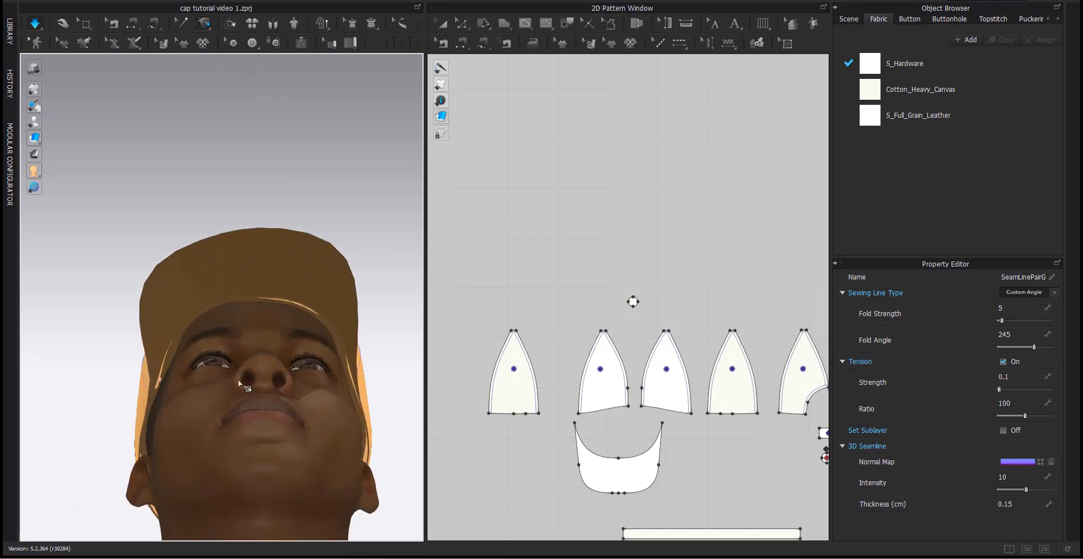
scroll(239, 366, down, 1)
right_drag(238, 366, 235, 356)
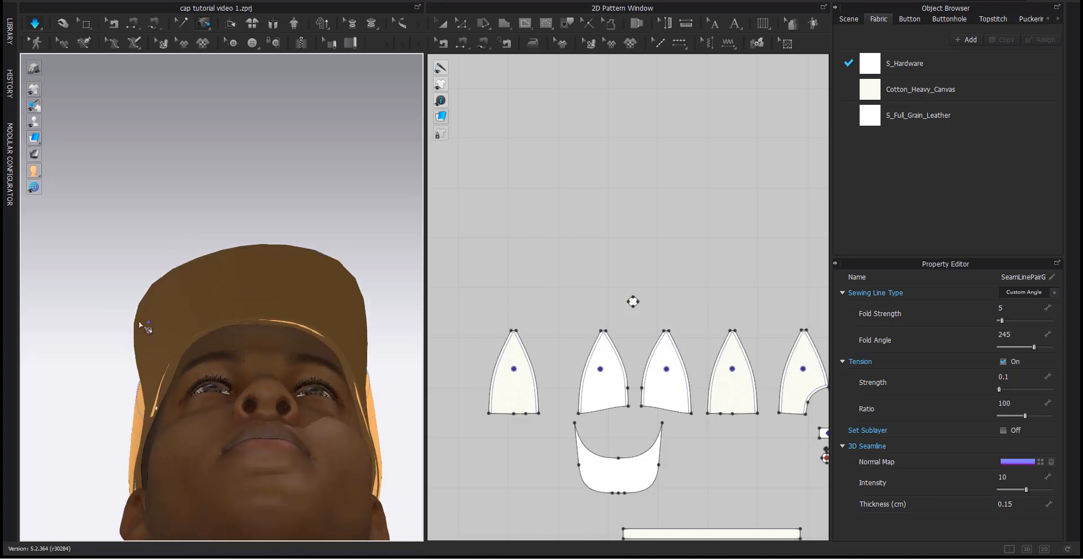
double_click(355, 294)
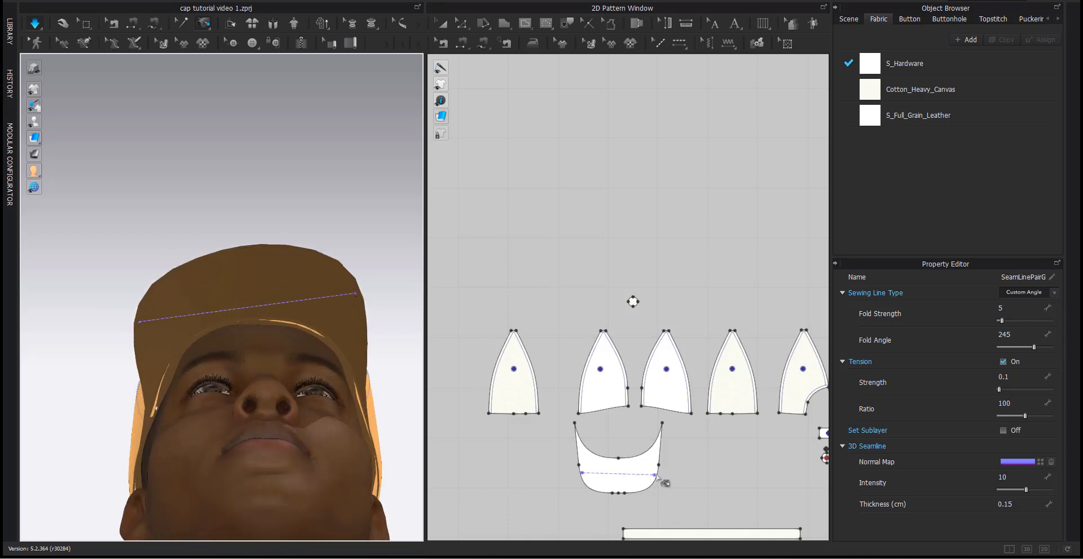
key(ctrl+s)
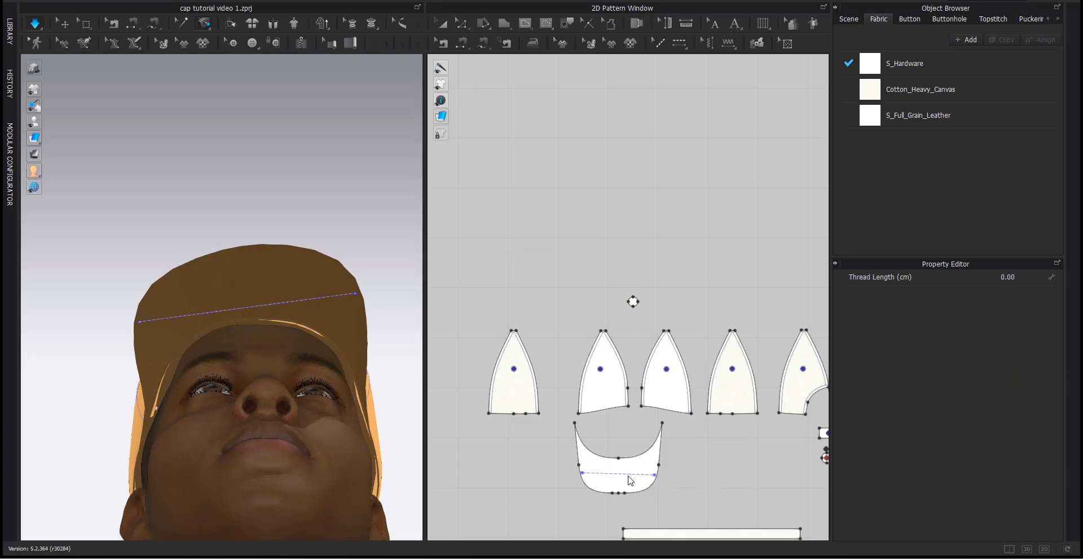
Set the thread length of the tack across the brim to 13 cm and simulate the garment.
click(648, 474)
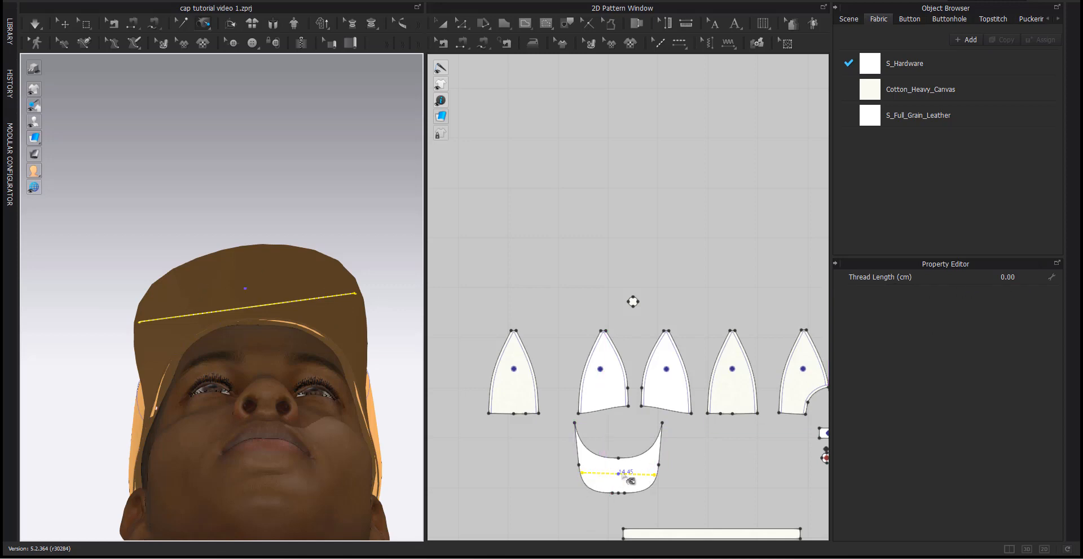
click(1023, 277)
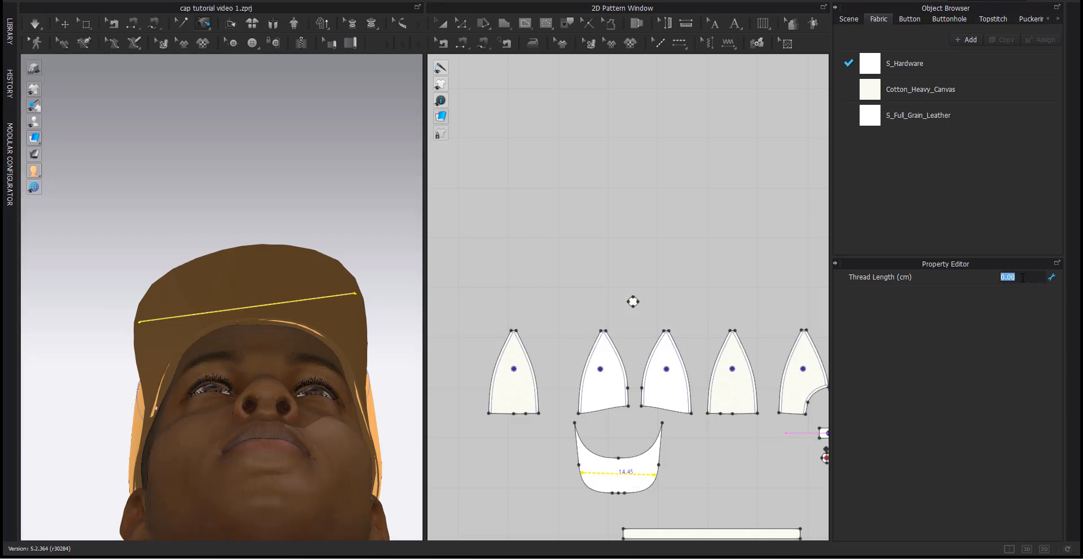
key(Return)
right_drag(213, 188, 212, 199)
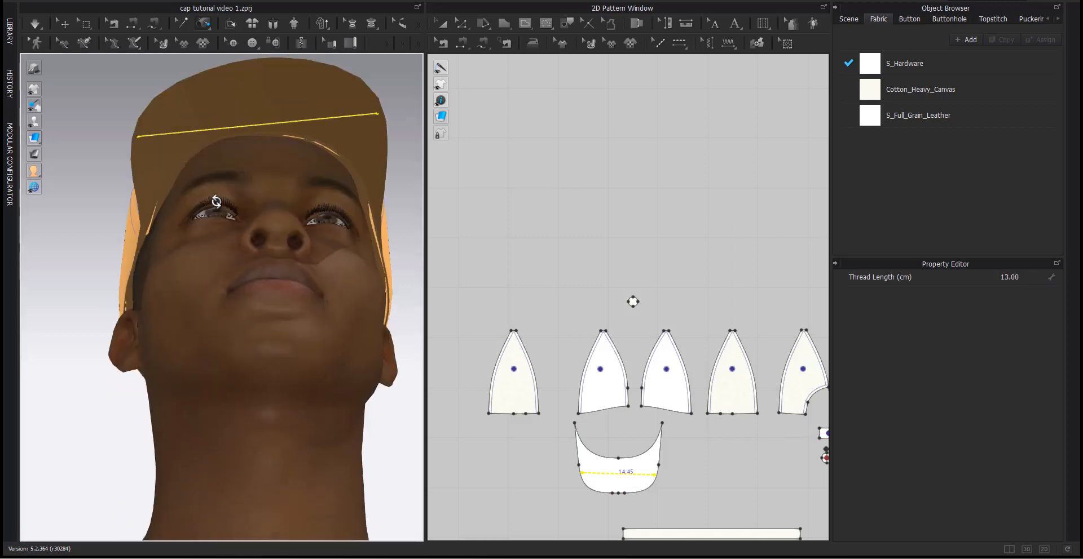
scroll(211, 208, up, 2)
scroll(225, 196, down, 3)
middle_drag(241, 310, 244, 445)
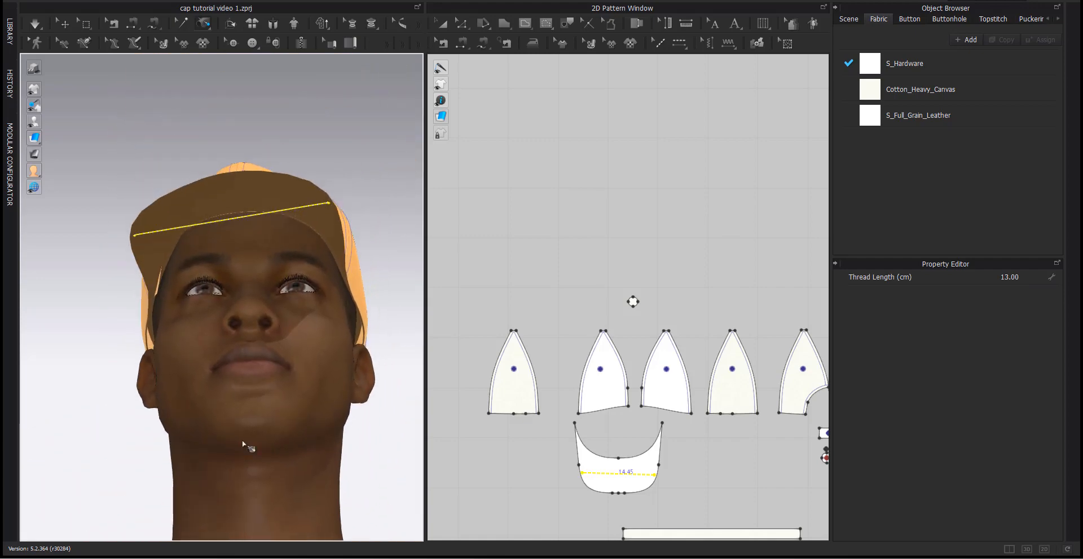
key(space)
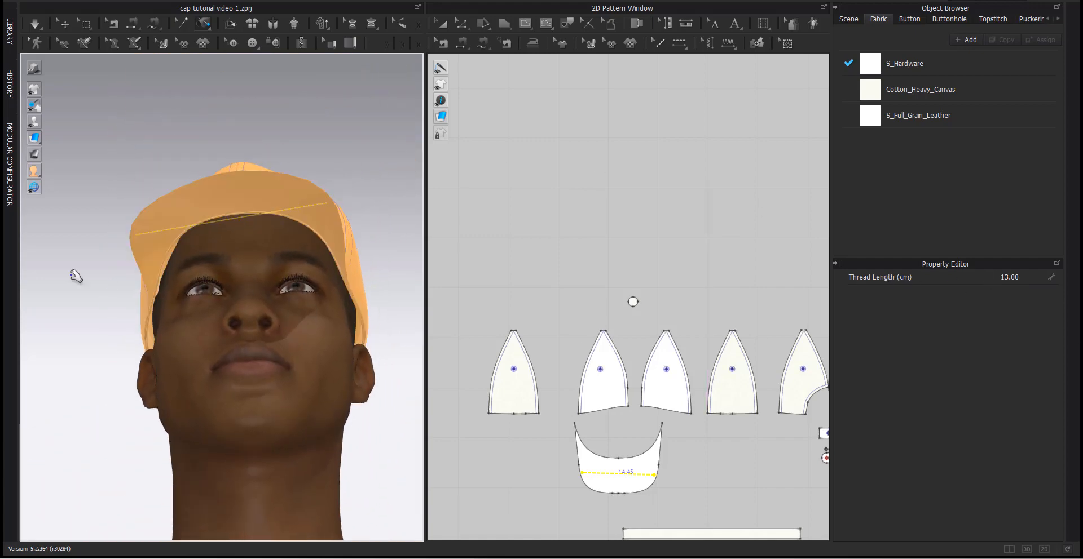
right_drag(235, 225, 236, 229)
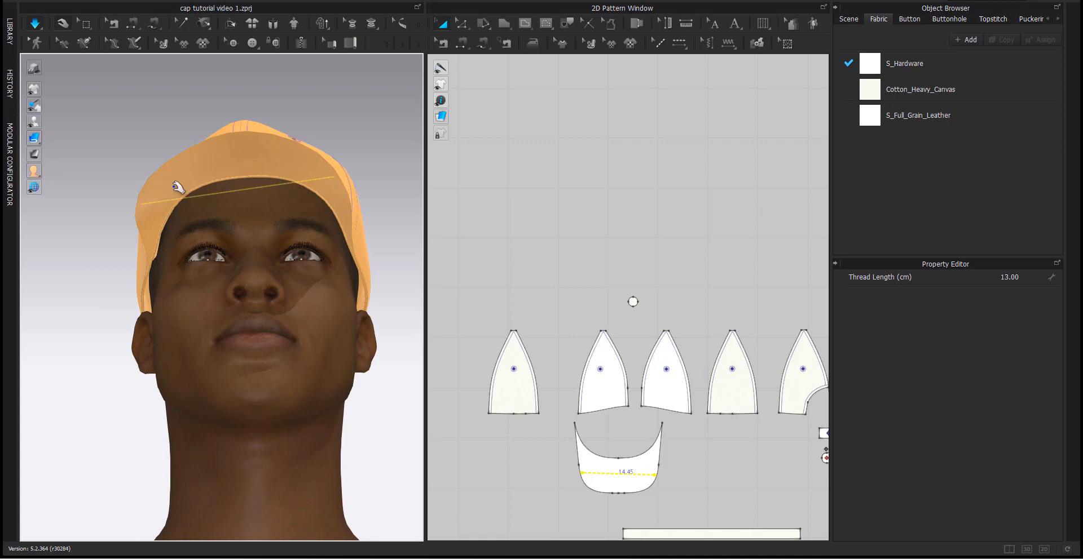
right_drag(186, 95, 263, 441)
Shorten the brim tack's thread length to 12 cm and check the brim's curve from the side.
click(1036, 276)
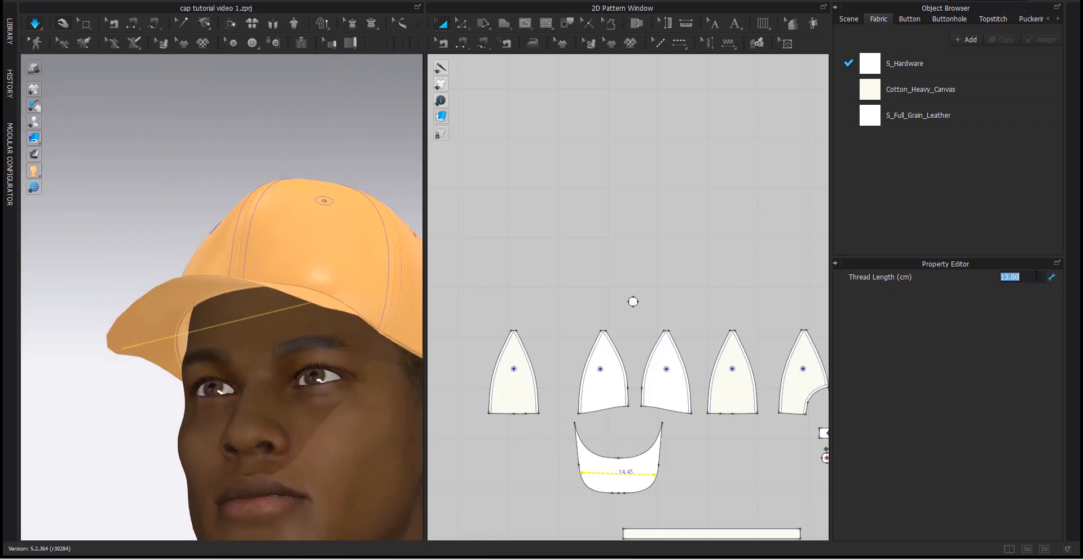
key(Return)
scroll(1036, 277, down, 2)
right_drag(275, 299, 204, 334)
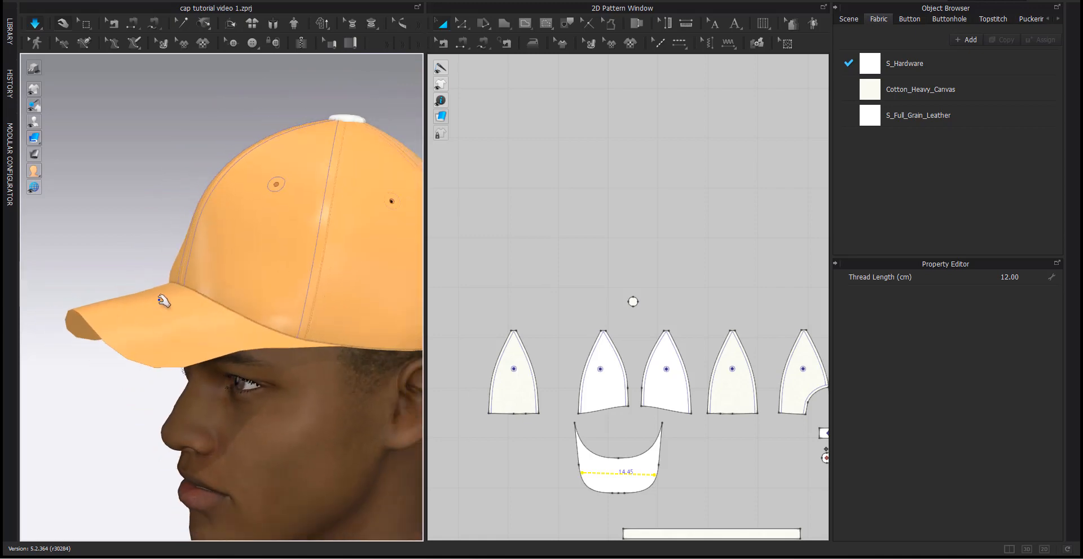
mouse_move(162, 300)
right_down()
mouse_move(109, 288)
mouse_move(145, 293)
right_up()
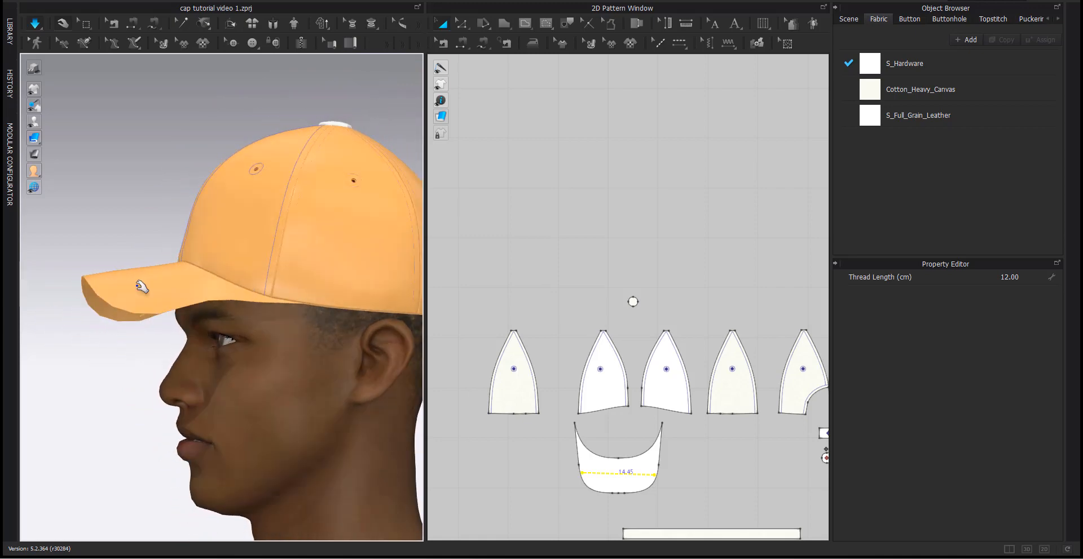
Examine the tacked brim's curve and tilt from the front and both sides, nudging its front edge while the simulation runs.
click(97, 265)
right_drag(96, 261, 222, 318)
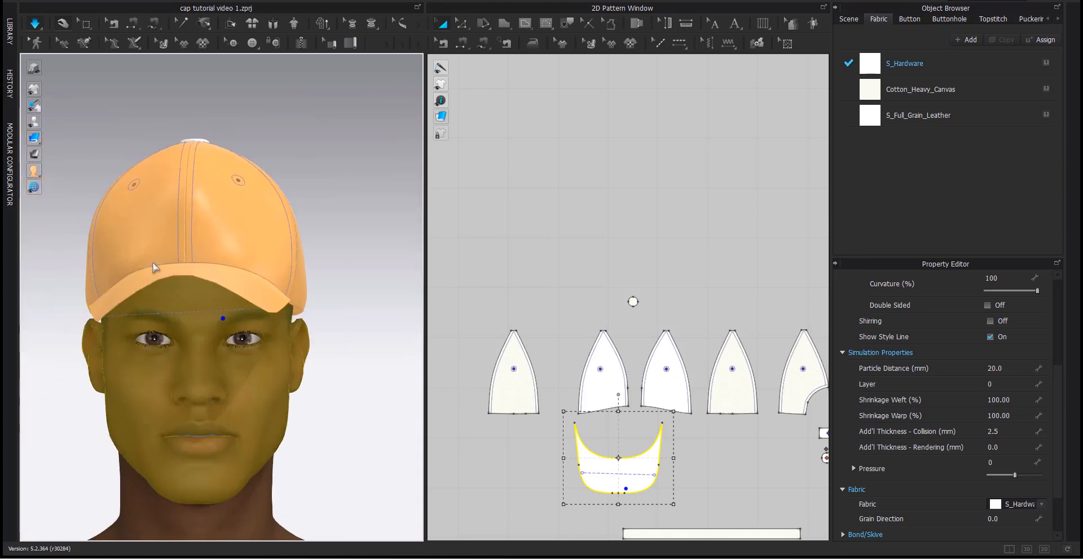
right_click(222, 318)
click(471, 224)
click(200, 273)
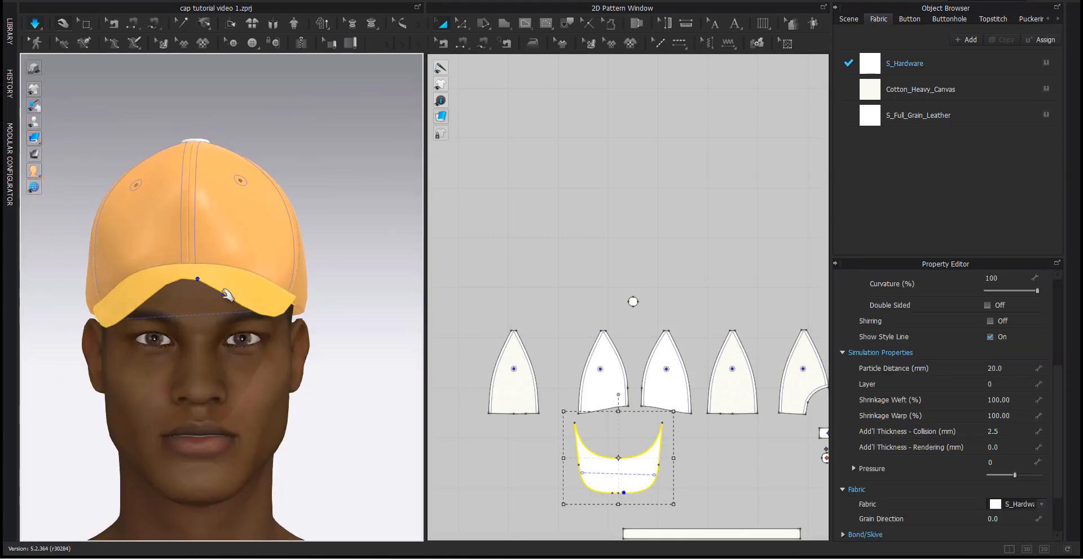
click(223, 259)
right_drag(229, 276, 210, 317)
click(287, 286)
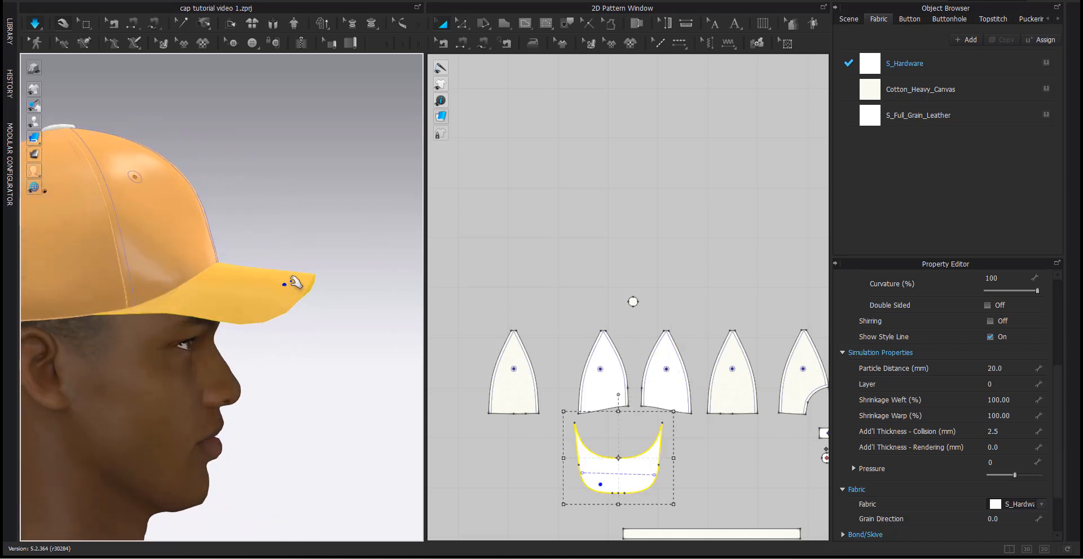
right_drag(304, 297, 182, 313)
middle_drag(182, 313, 93, 350)
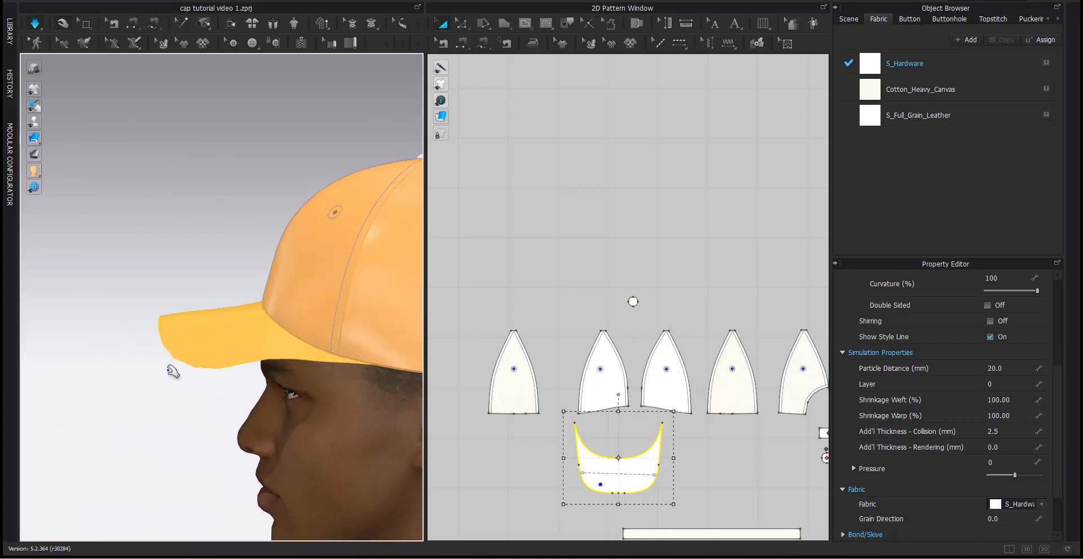
scroll(254, 337, down, 3)
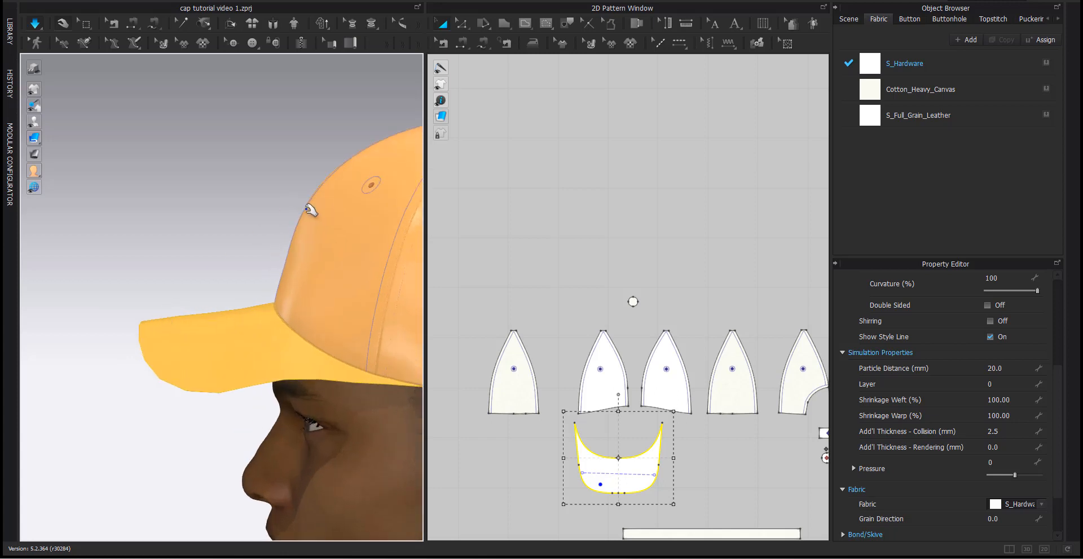
drag(149, 317, 149, 298)
right_drag(176, 217, 189, 219)
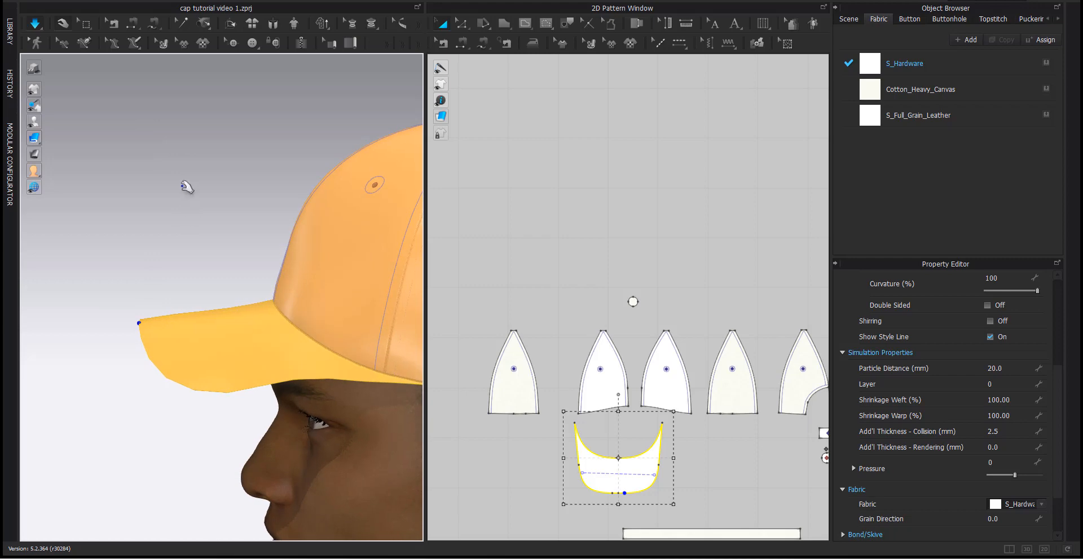
Tack the middle of the brim's front edge to the centre front seam partway up the crown.
click(207, 28)
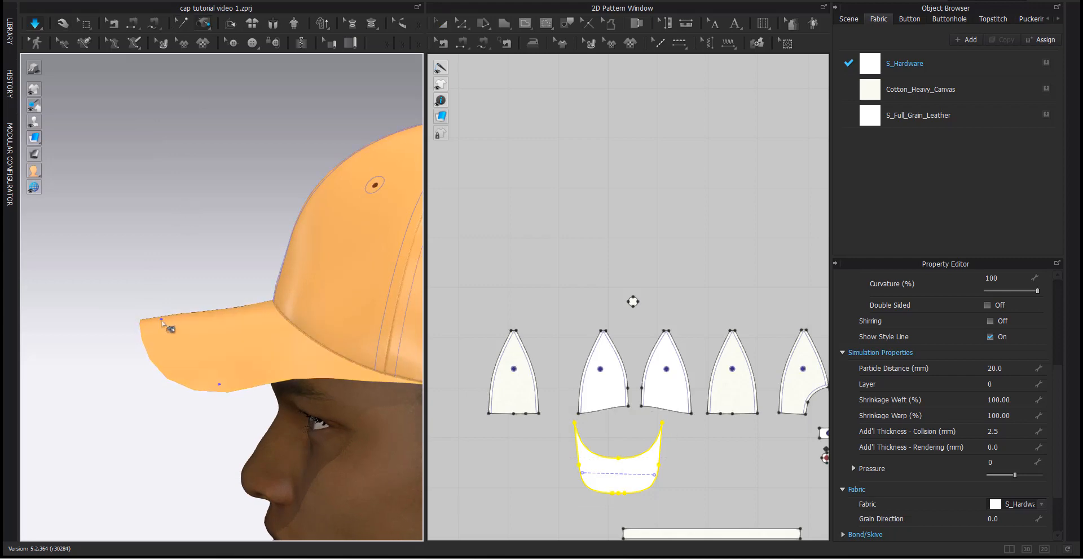
right_drag(169, 327, 282, 344)
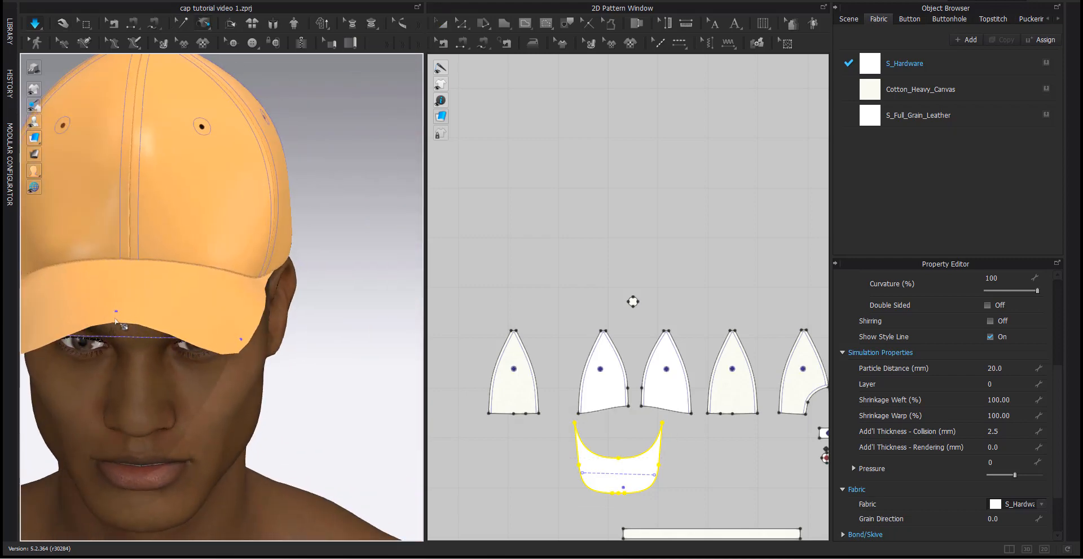
click(116, 316)
right_drag(239, 337, 164, 327)
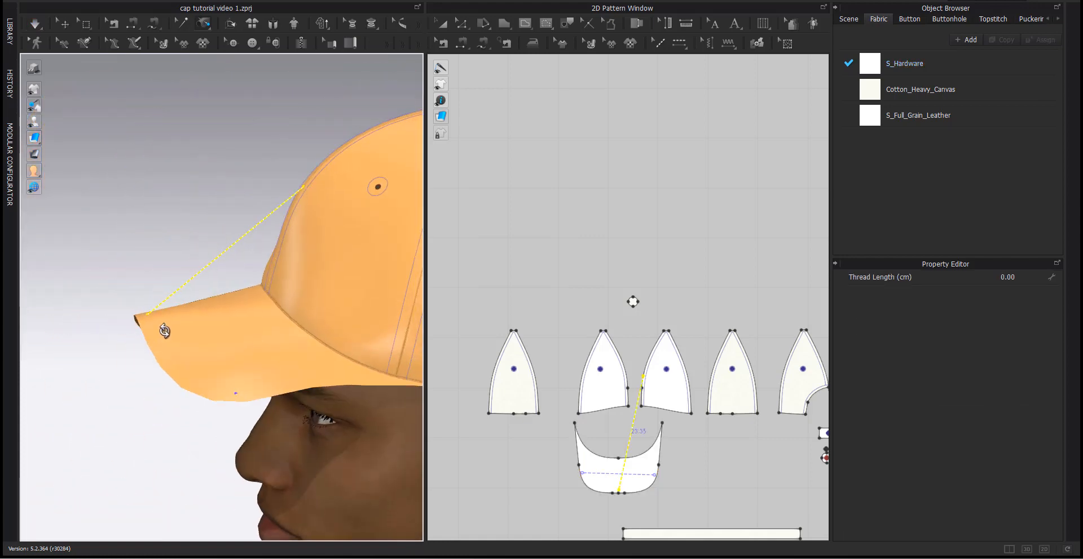
Set the thread length of the brim-to-crown tack to 10 cm and simulate the garment.
click(1032, 282)
text(10)
key(Return)
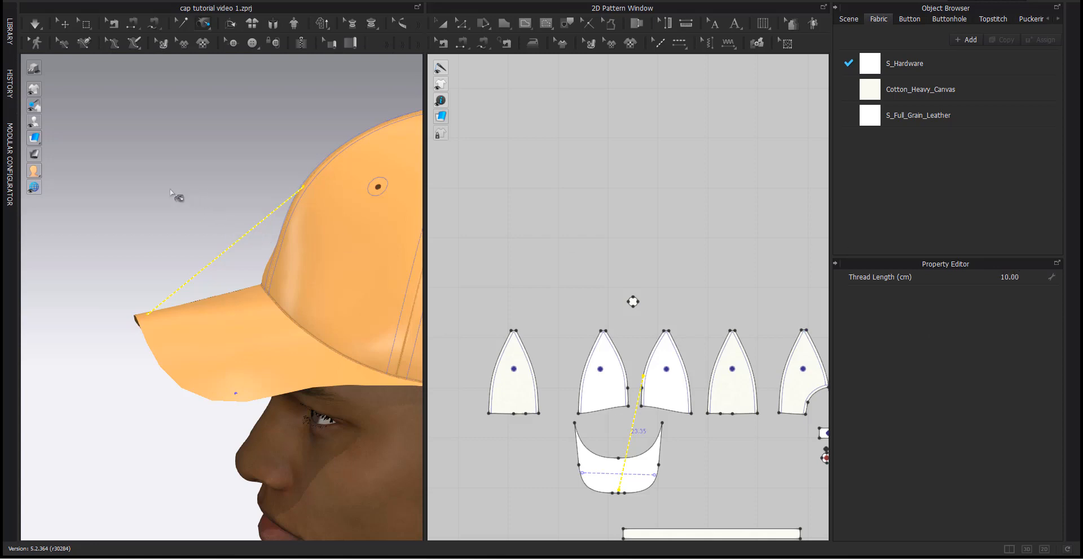
key(space)
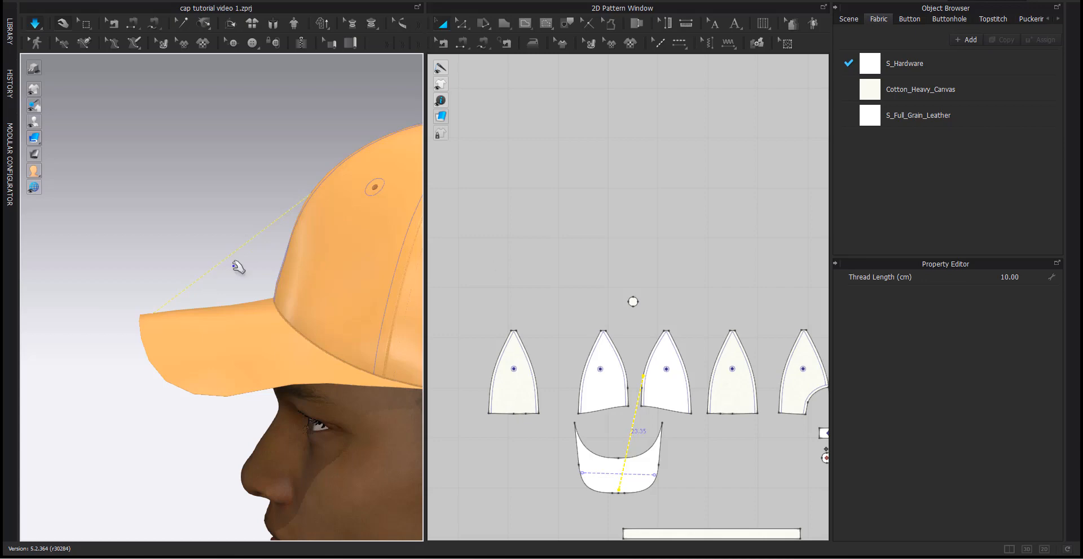
right_drag(186, 363, 221, 355)
Try thread lengths of 11 and 10.5 cm on the brim-to-crown tack, and return it to 10 cm.
click(1009, 278)
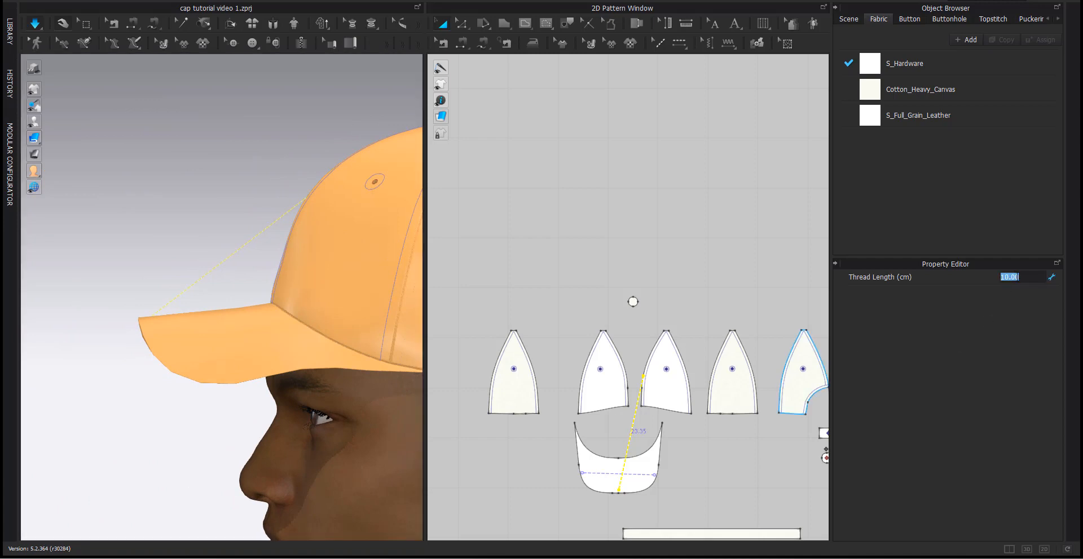
text(11)
key(Return)
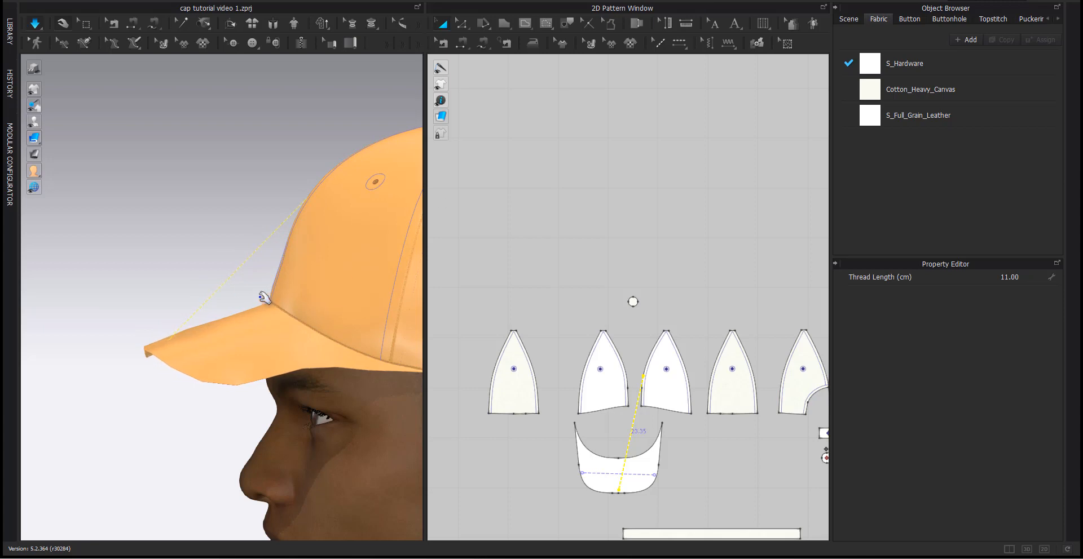
click(1036, 274)
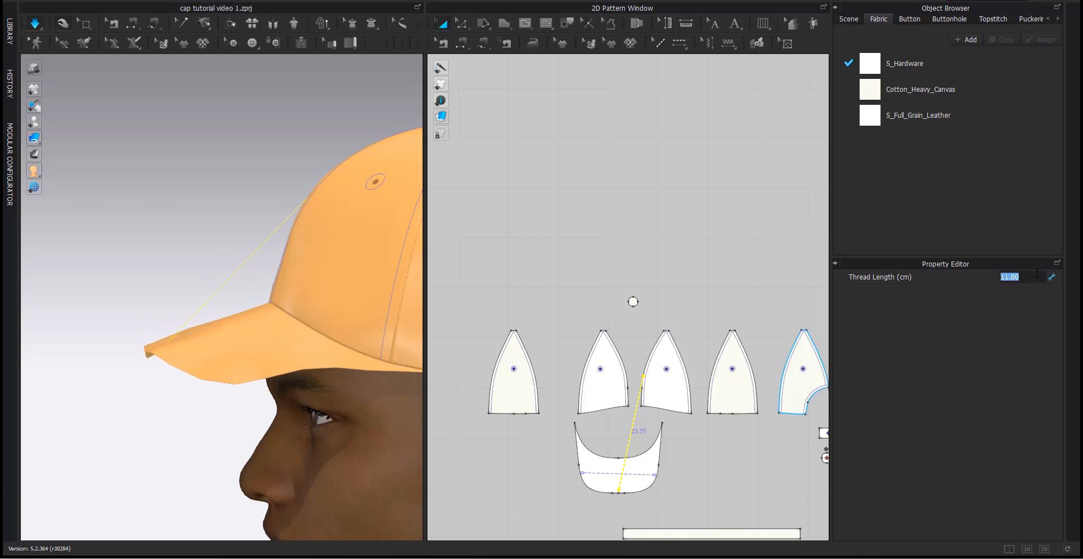
text(10.5)
key(Return)
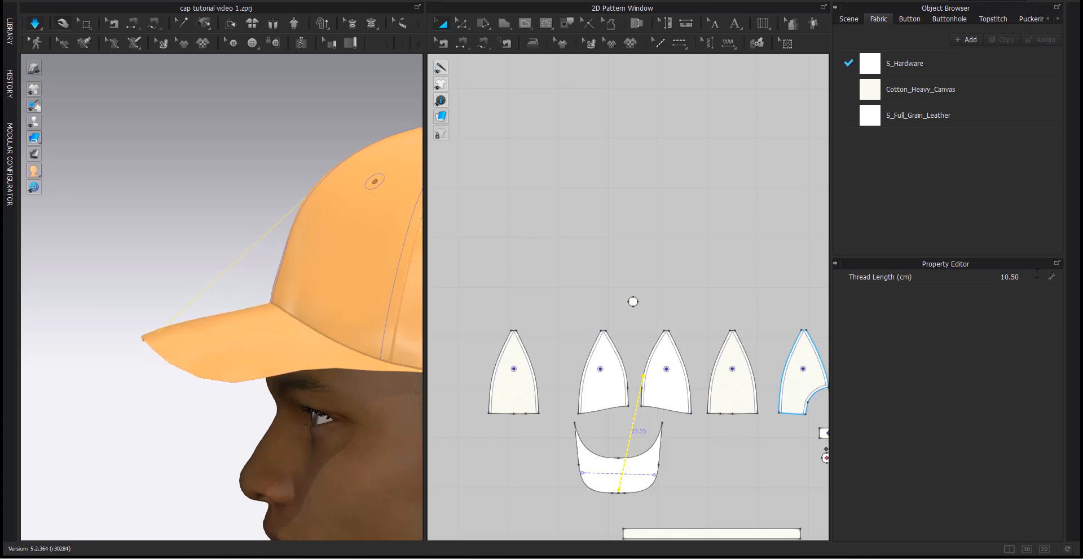
click(1036, 274)
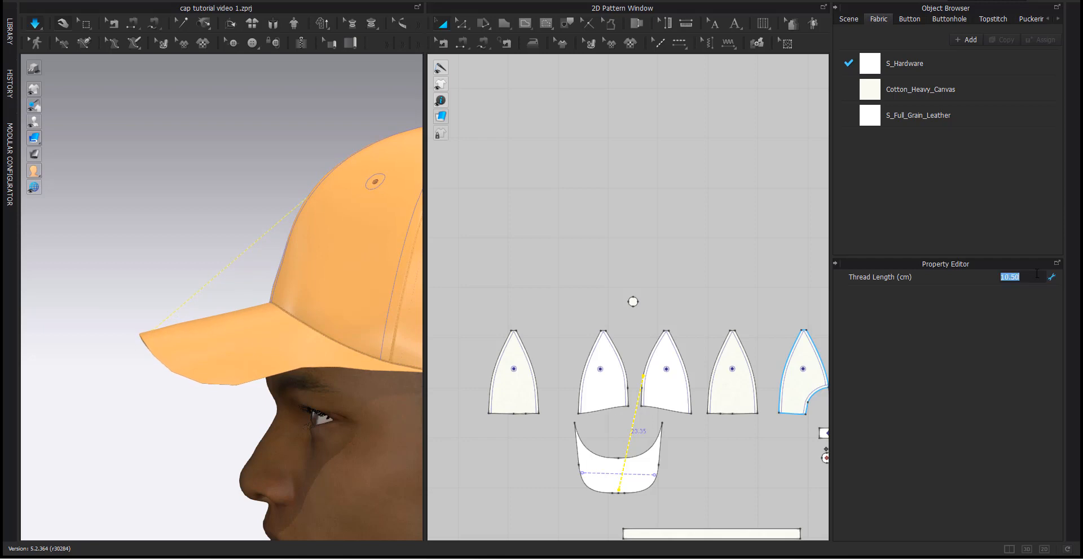
text(10)
key(Return)
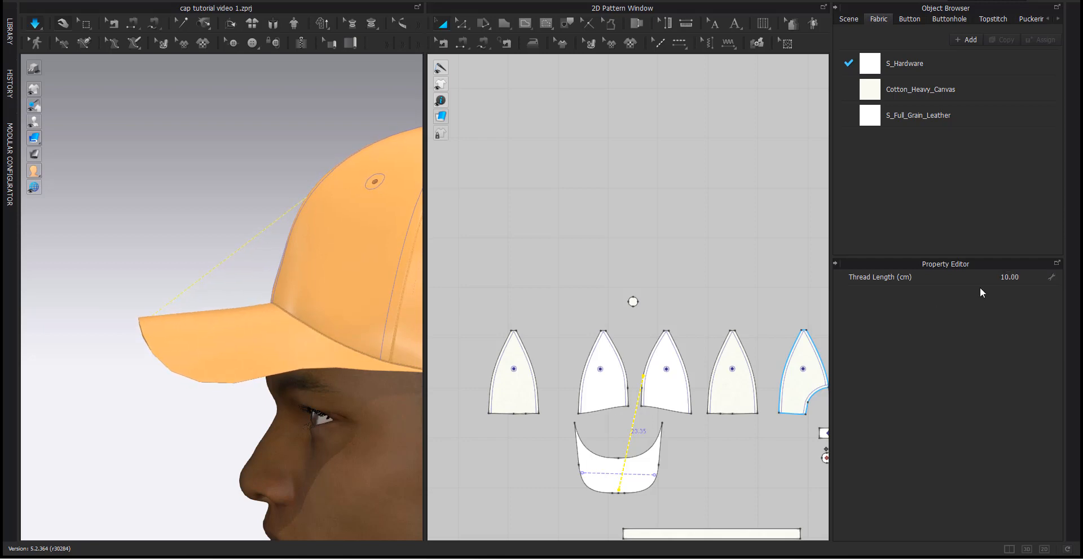
Try thread lengths of 9.5 and 0 cm on the brim-to-crown tack, and restore it to 10 cm.
double_click(1017, 282)
text(9.5)
key(Return)
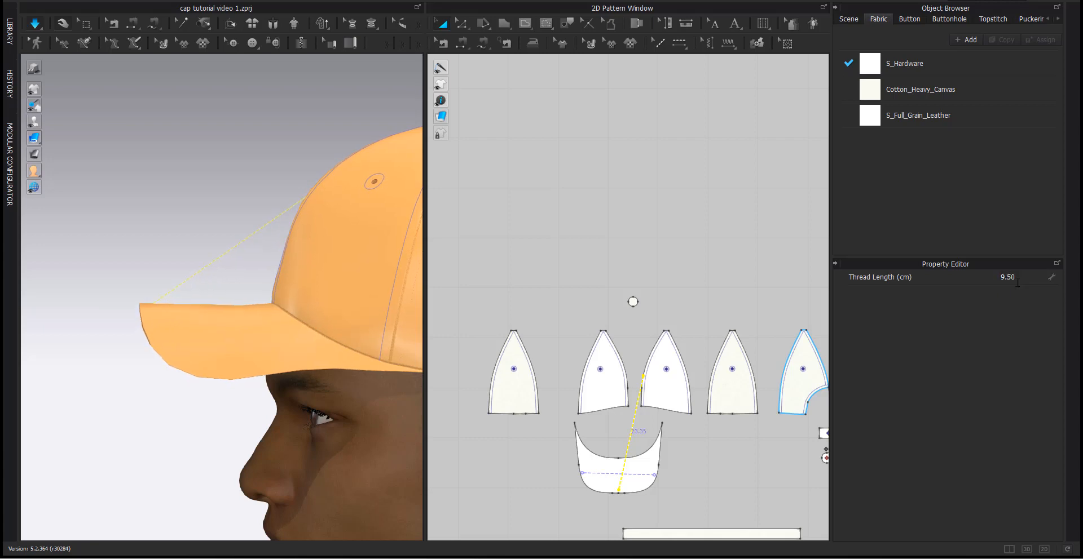
double_click(1010, 276)
text(0)
key(Return)
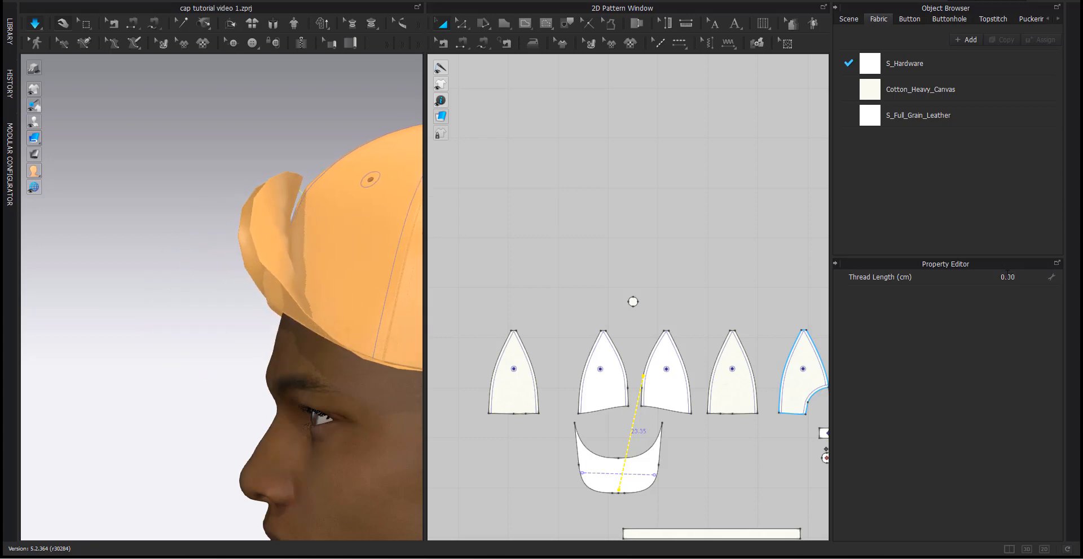
double_click(1013, 276)
text(10)
key(Return)
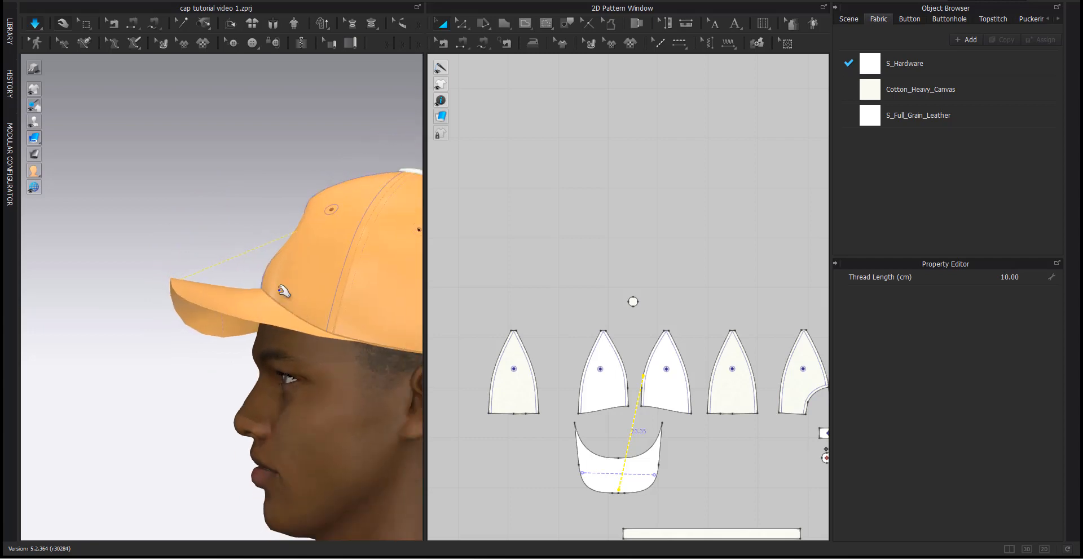
Check the brim's shape from the sides and front, set its particle distance to 10 mm and simulate the garment.
click(257, 293)
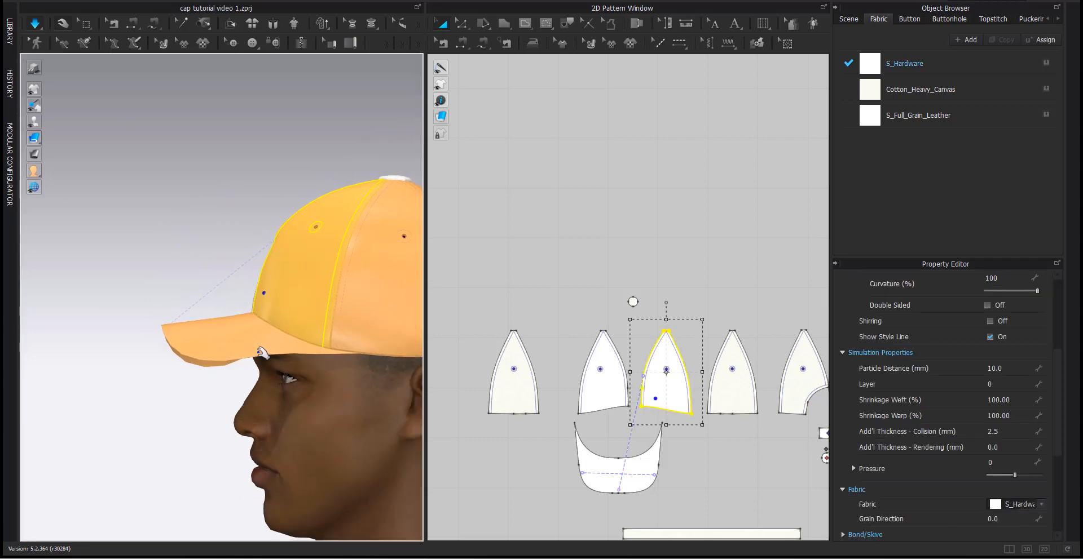
right_drag(299, 399, 473, 408)
click(285, 379)
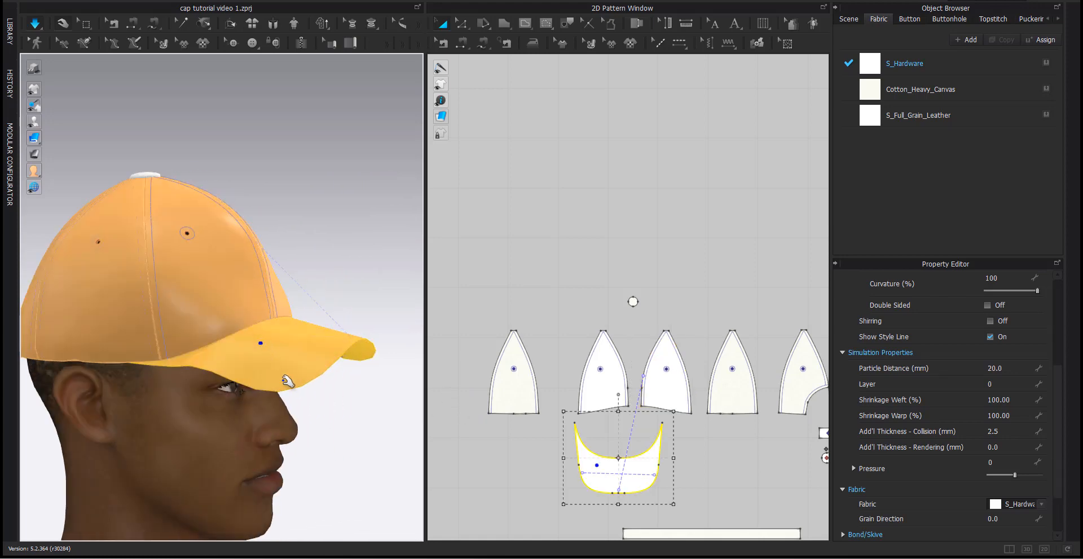
scroll(293, 394, up, 5)
right_drag(252, 414, 225, 406)
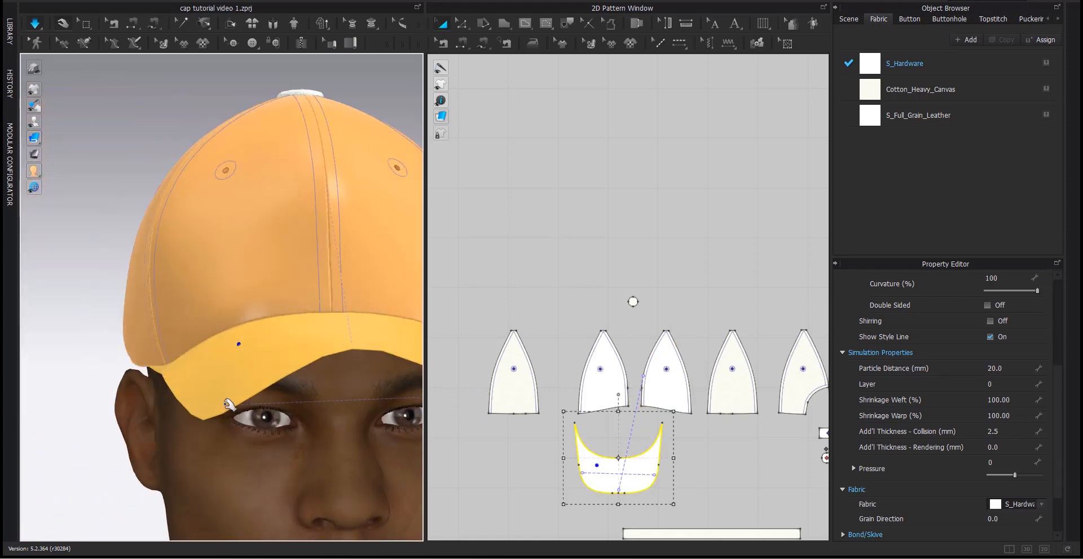
right_drag(372, 343, 225, 339)
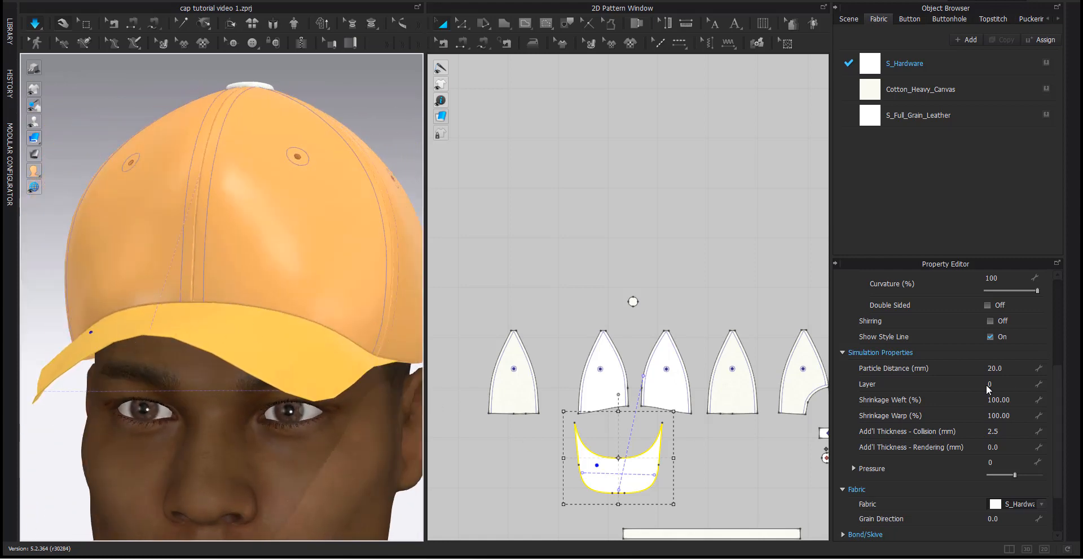
click(999, 367)
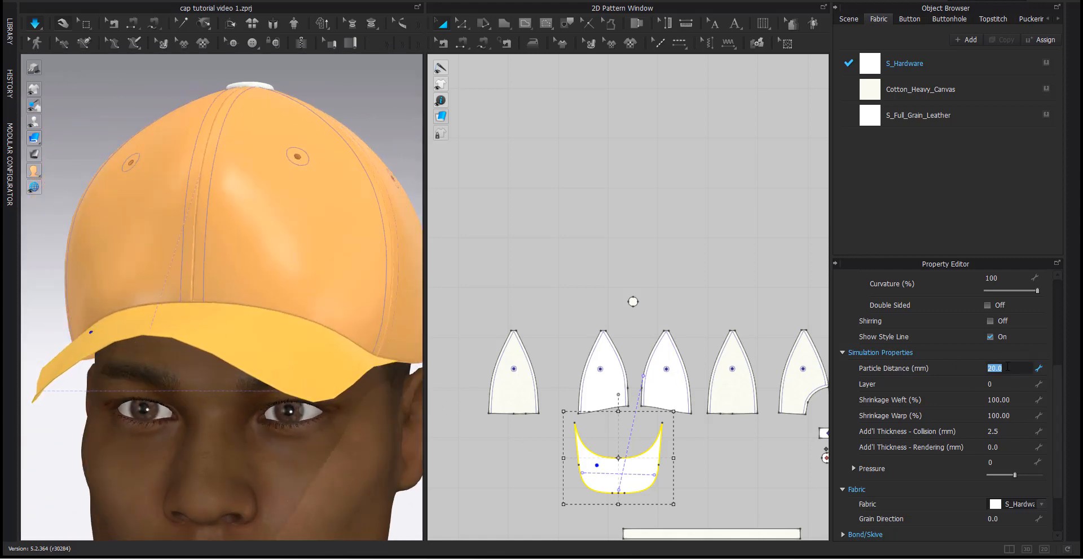
text(10)
key(Return)
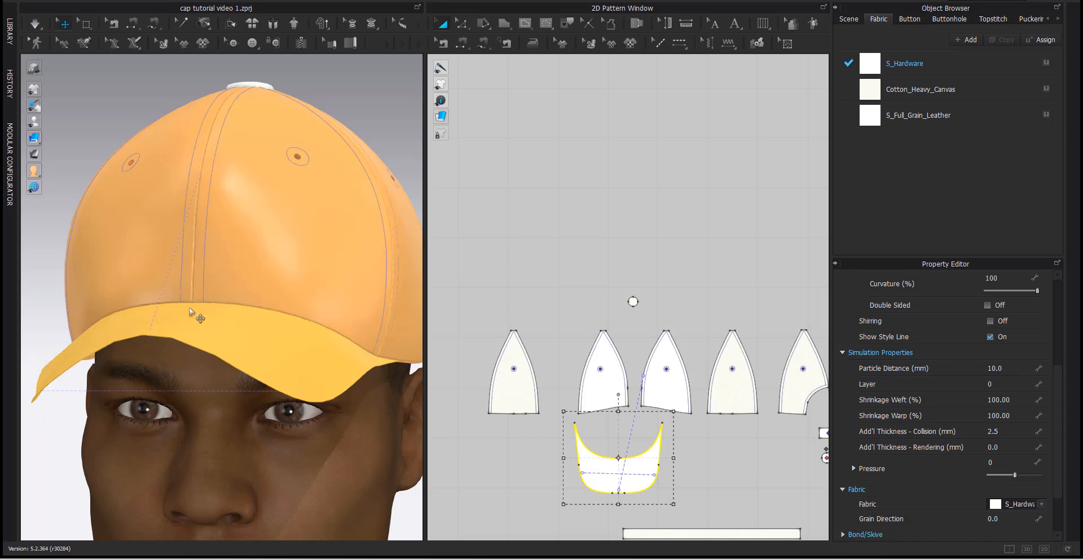
click(34, 23)
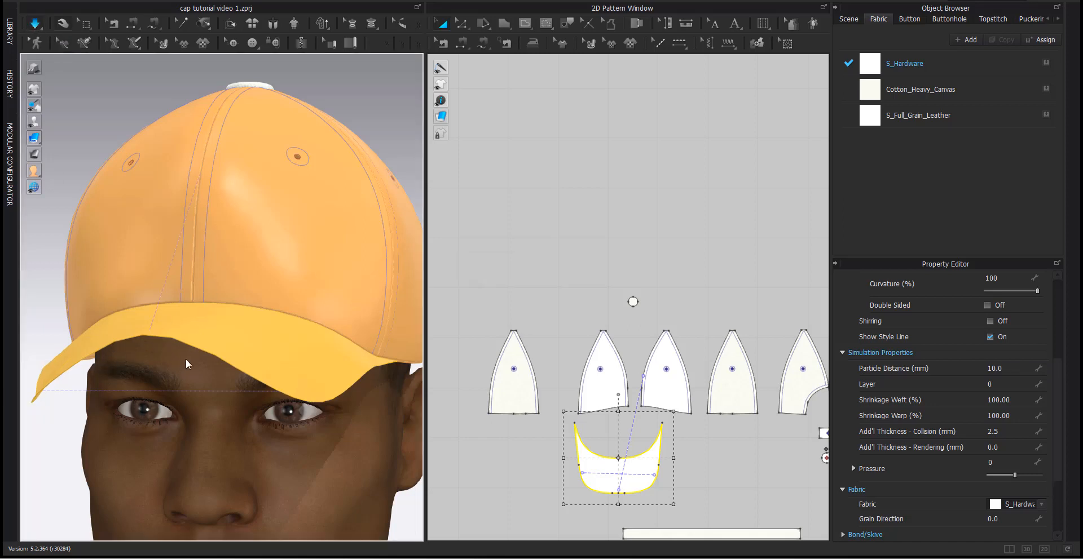
Inspect the draped cap's crown and brim from the front and side, and stop the garment simulation.
right_drag(193, 321, 219, 320)
right_drag(198, 362, 155, 354)
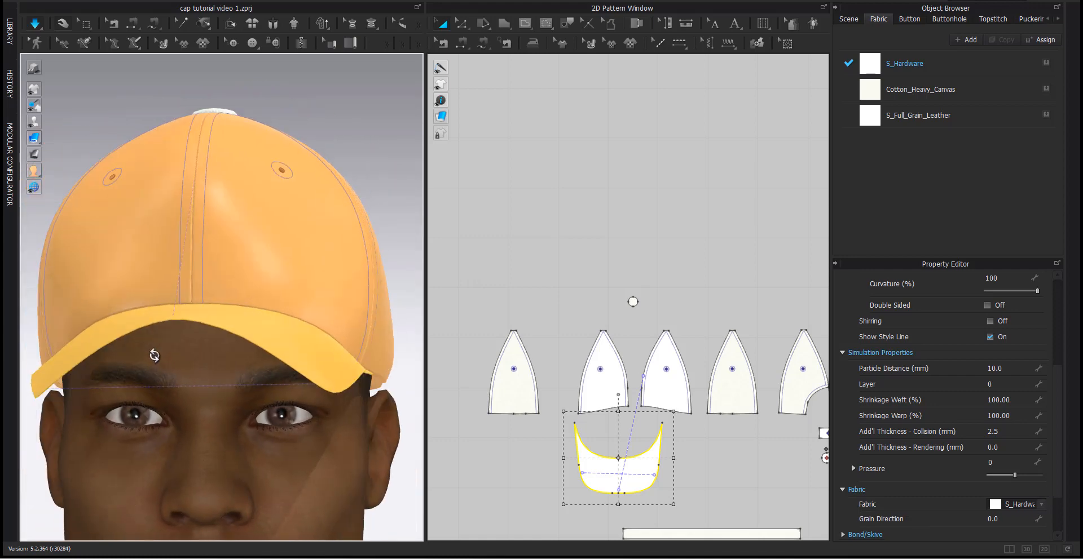
scroll(172, 367, up, 2)
right_drag(226, 363, 198, 352)
scroll(229, 360, up, 2)
scroll(229, 360, down, 5)
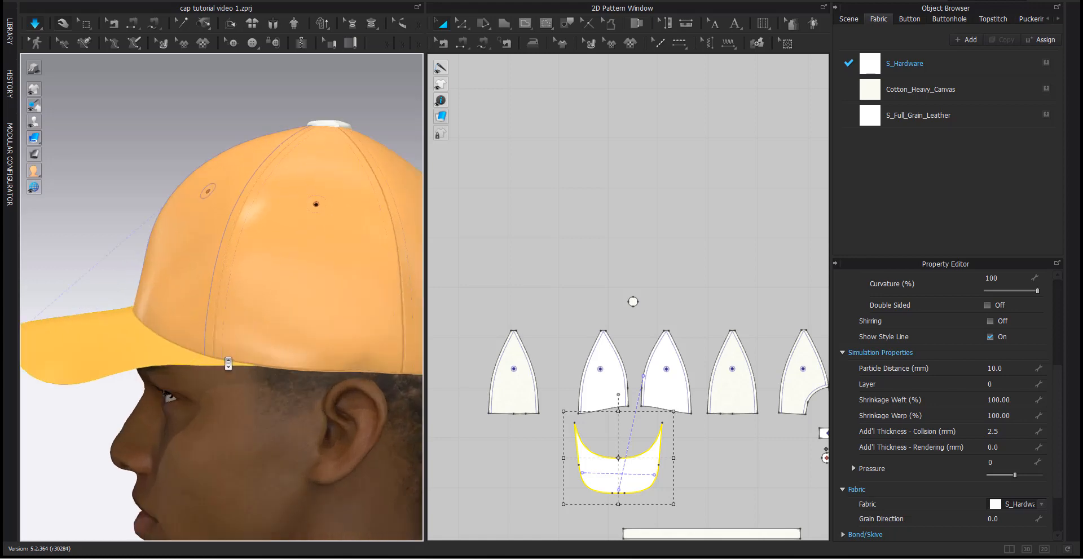
right_drag(218, 314, 286, 325)
scroll(288, 330, up, 1)
middle_drag(289, 333, 271, 382)
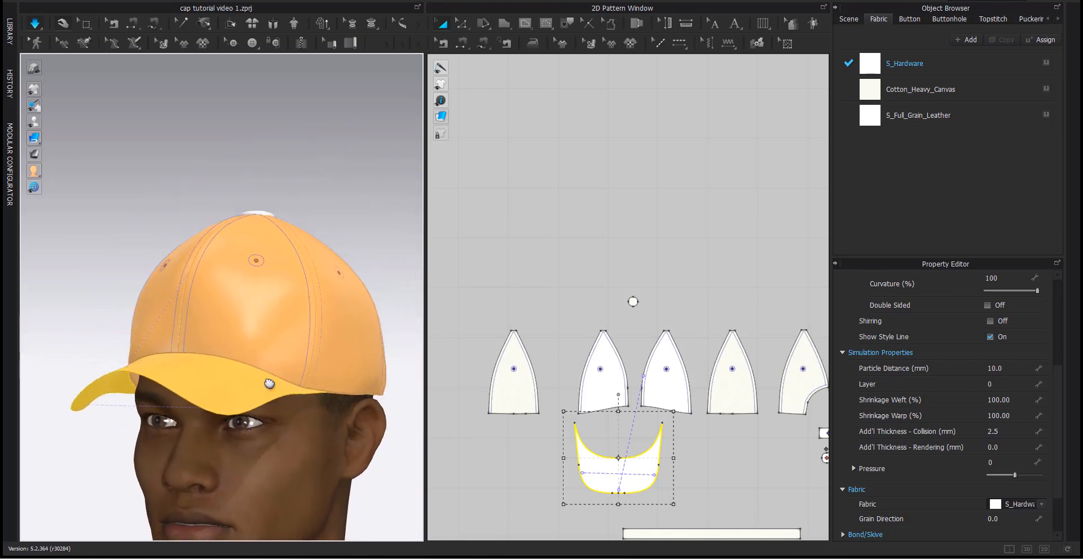
key(space)
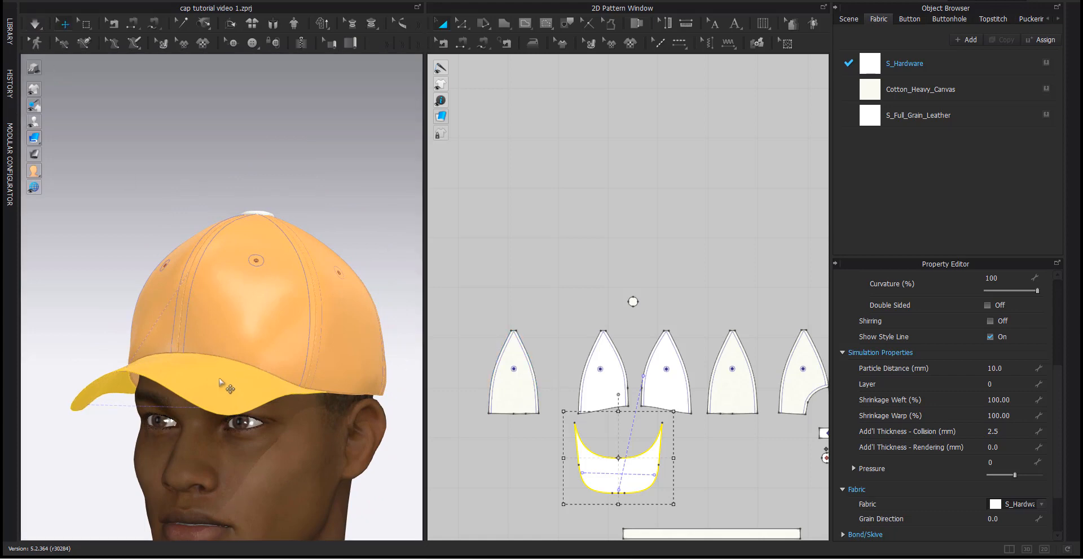
Add a topstitch style named Bartack and set its stitch shape to Bartack.
scroll(286, 208, up, 5)
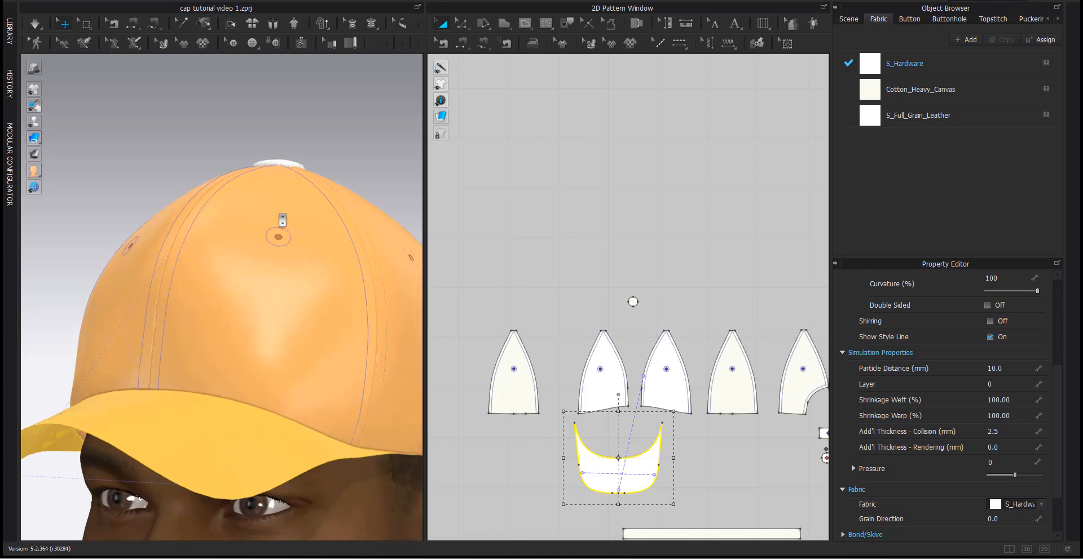
right_drag(231, 229, 233, 234)
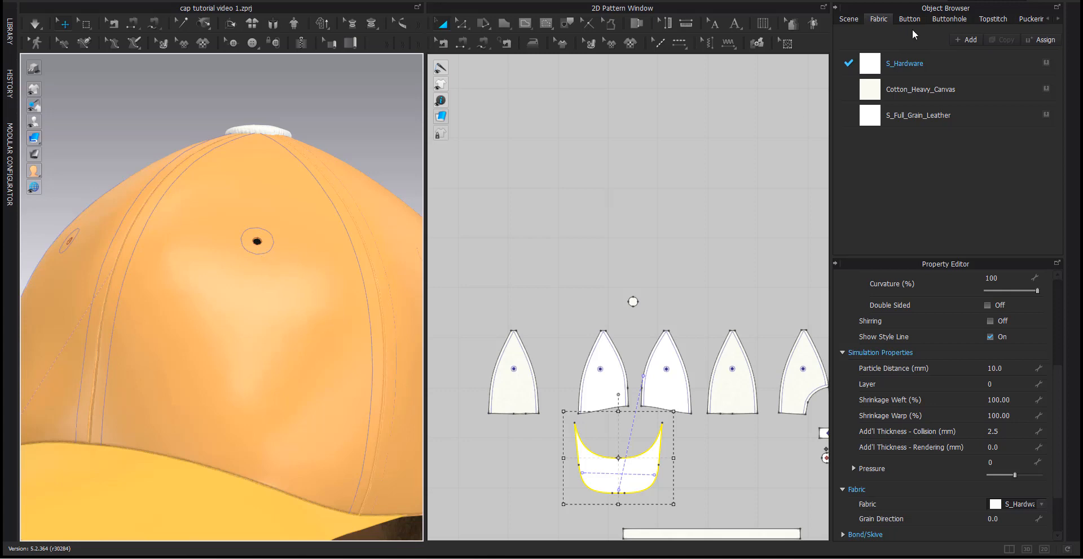
click(990, 19)
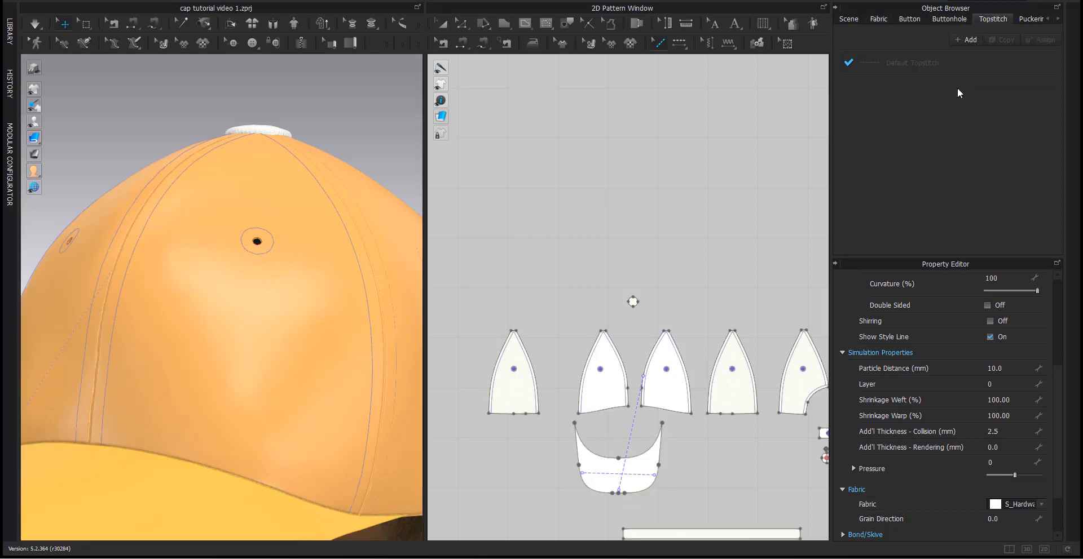
click(969, 40)
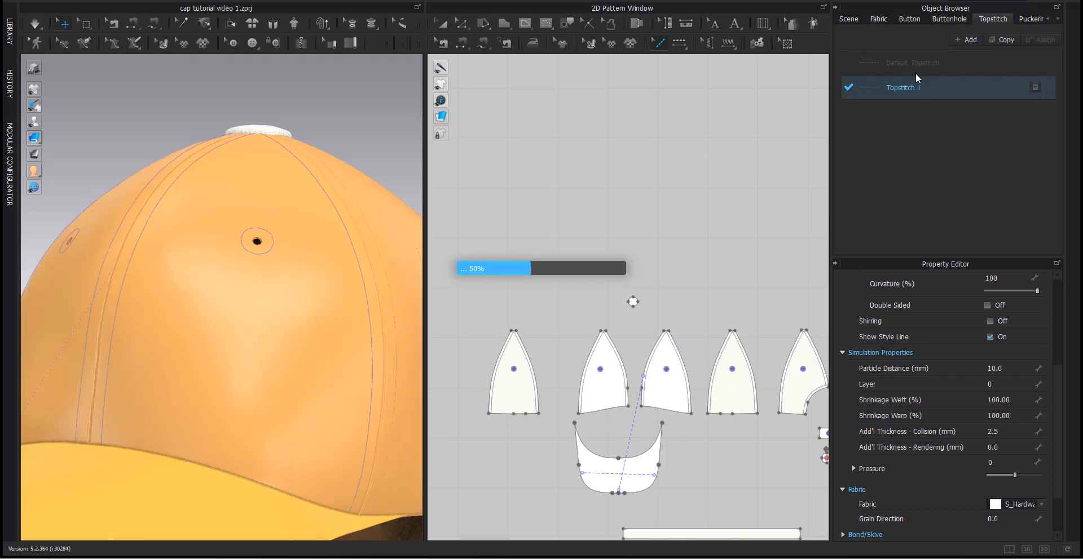
double_click(915, 88)
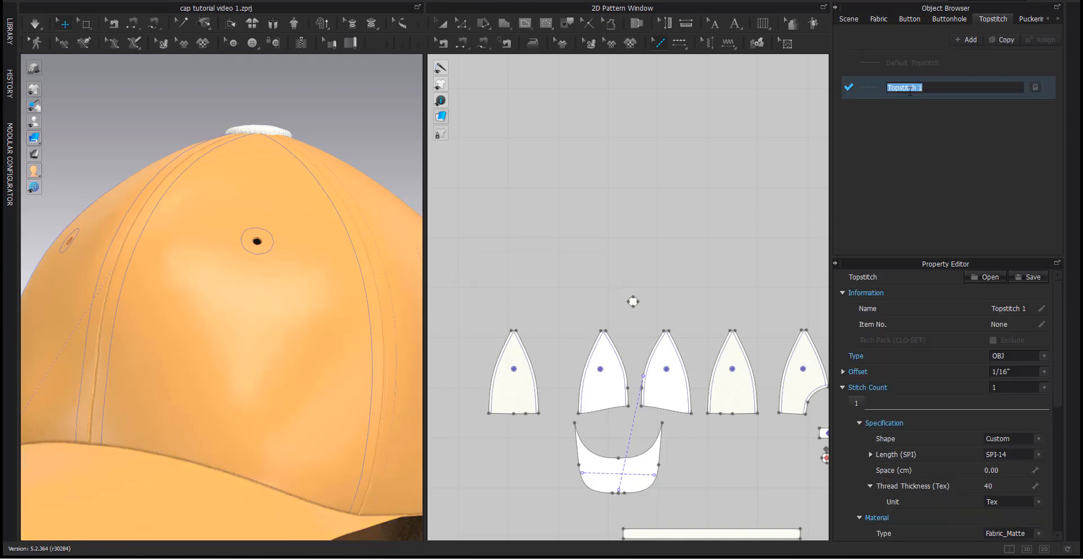
text(Bartack)
click(1010, 440)
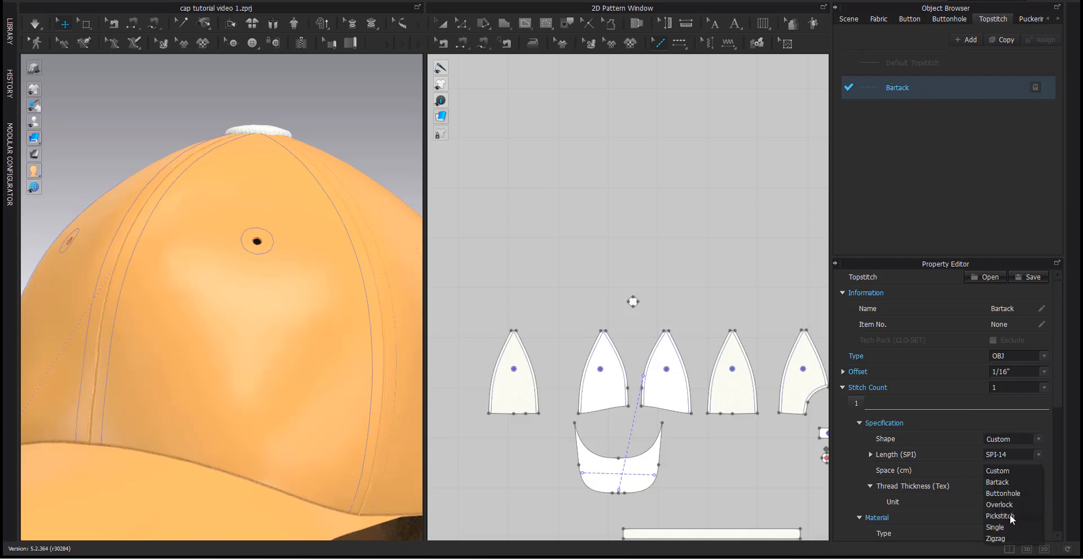
click(1008, 482)
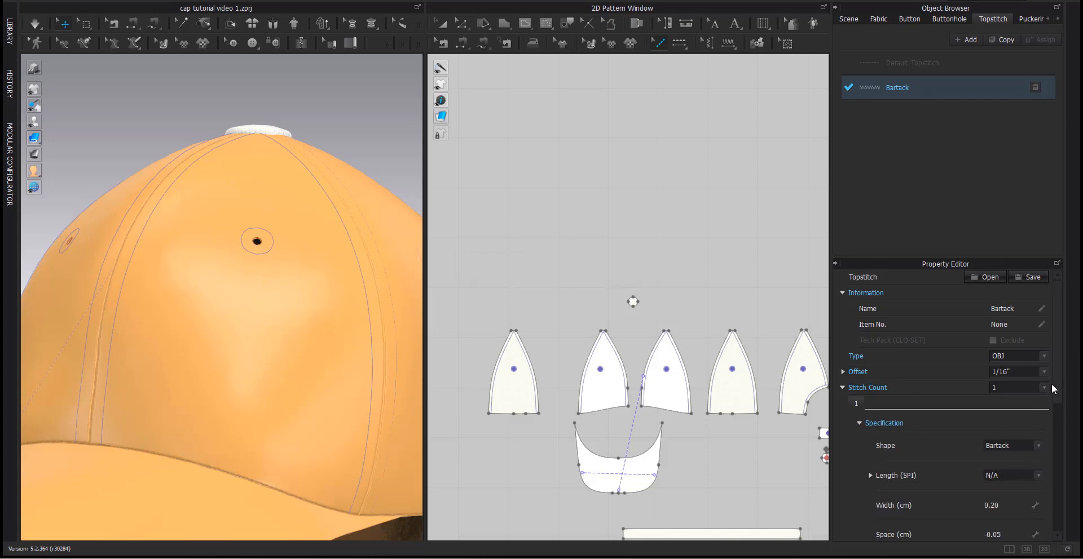
Set the Bartack thread colour to dark blue 334781 and save it to the custom colour swatches.
scroll(1051, 385, down, 1)
scroll(1049, 411, down, 4)
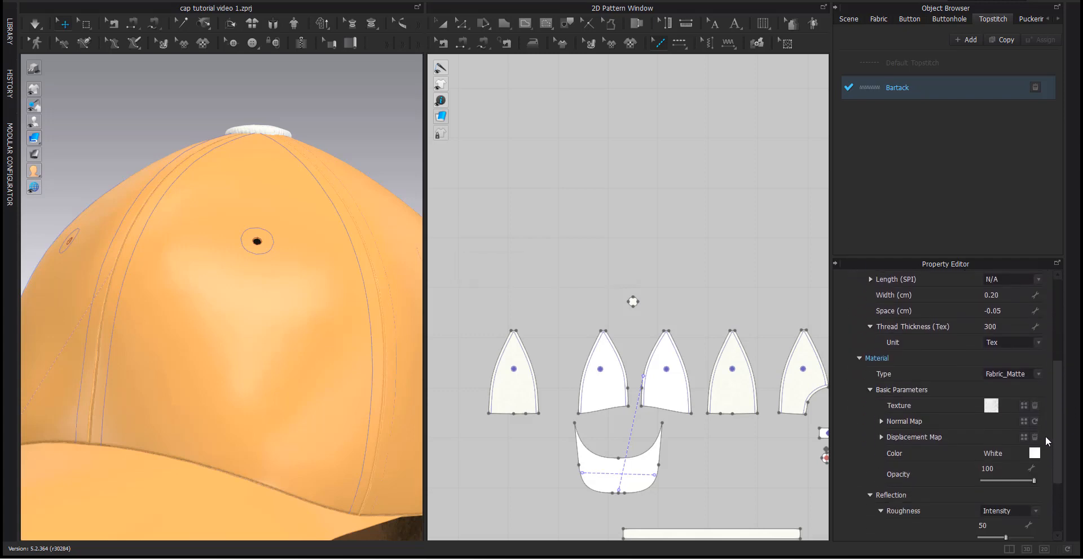
click(1034, 444)
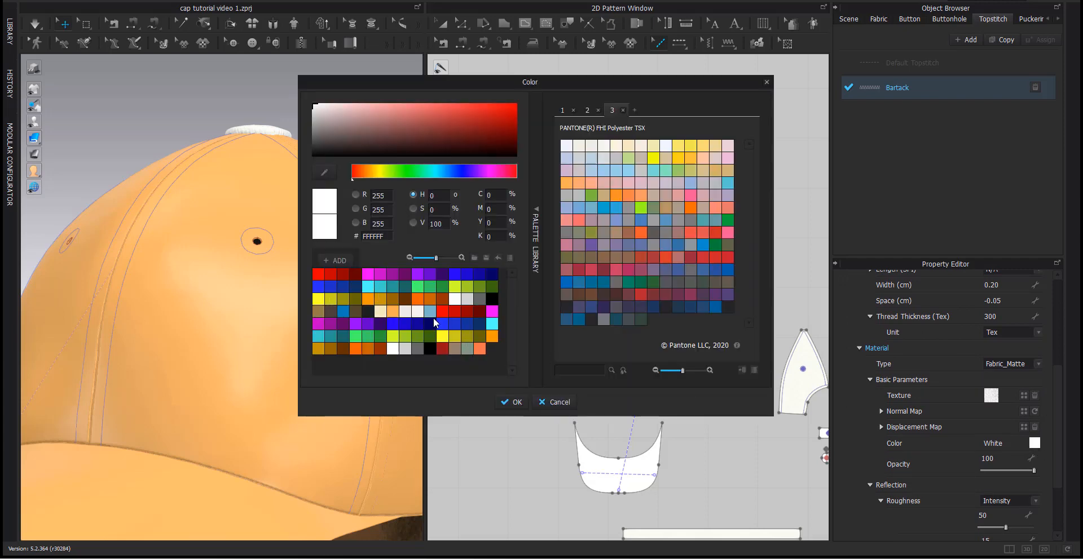
click(592, 307)
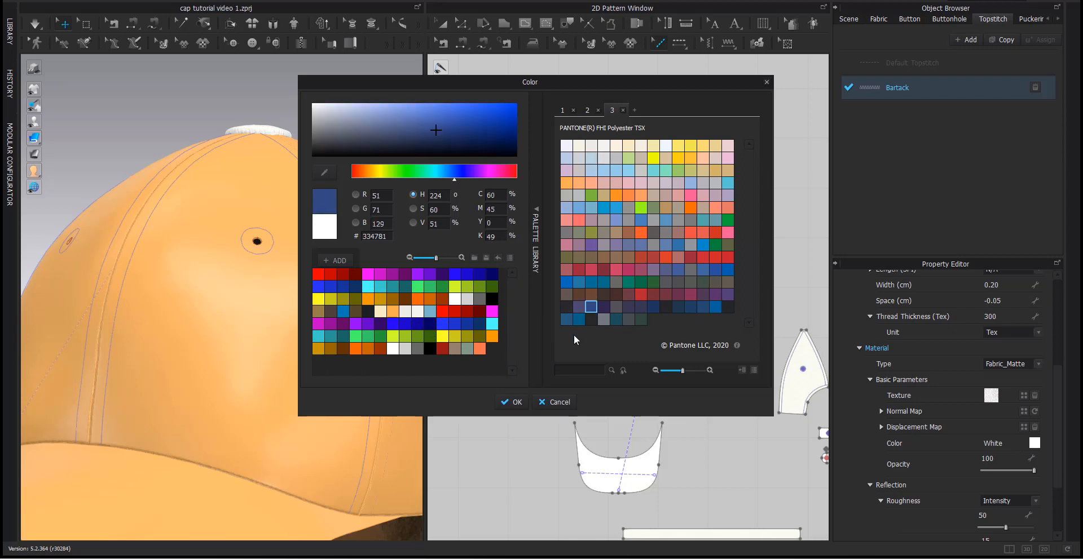
click(339, 260)
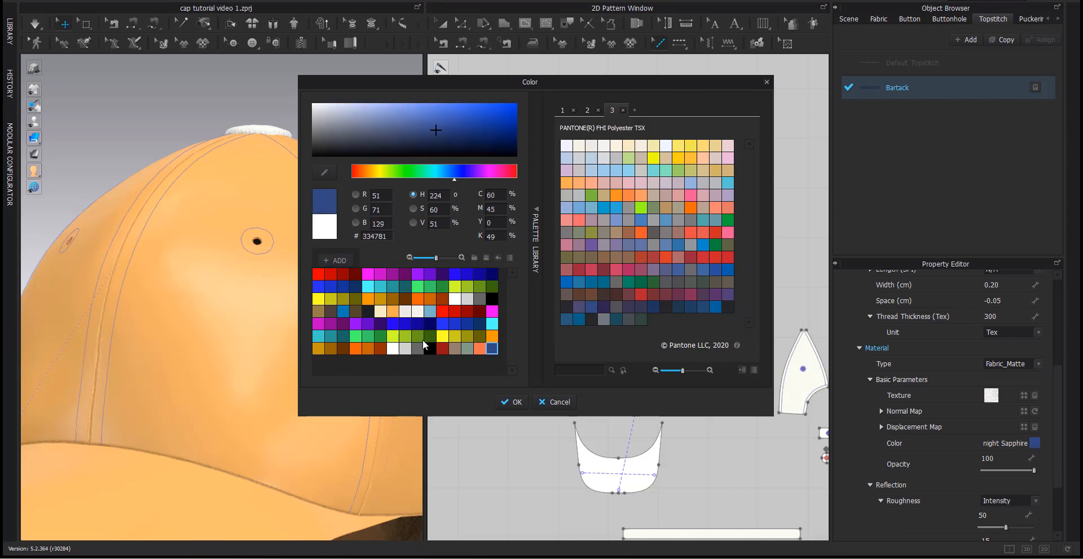
click(507, 402)
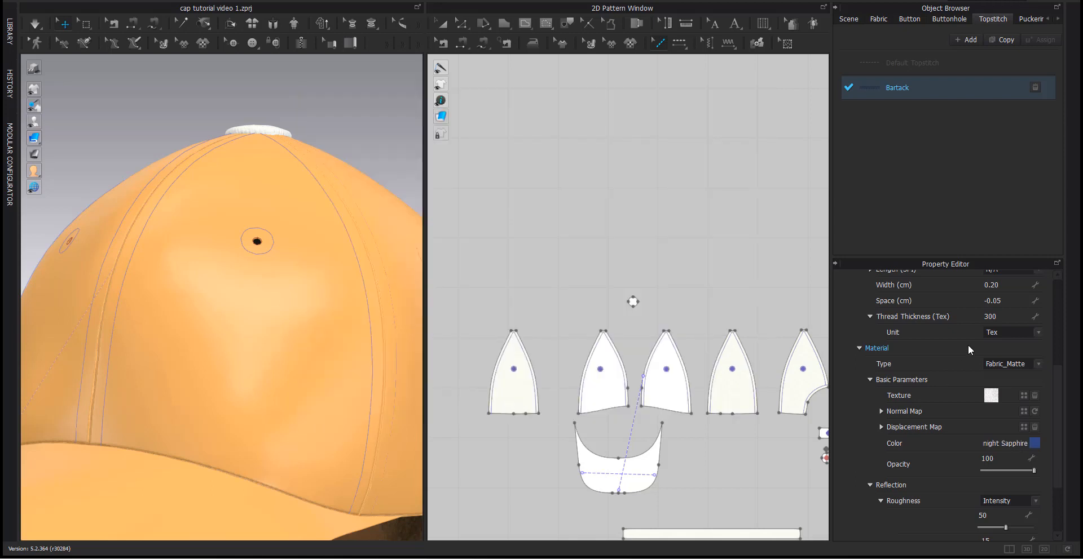
Set the Bartack topstitch's offset to 0.00 cm.
drag(1054, 387, 1058, 310)
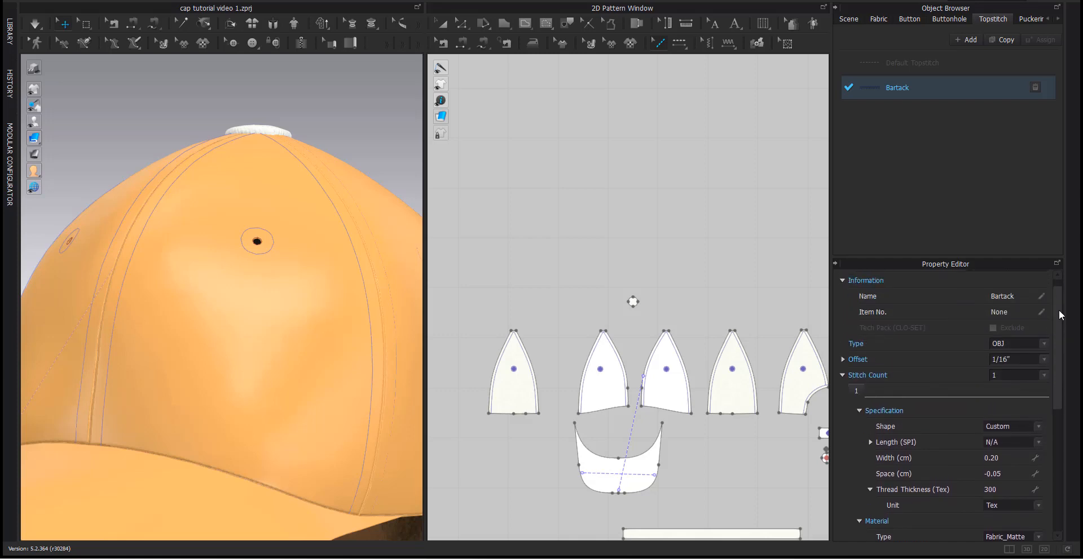
click(842, 359)
double_click(1013, 375)
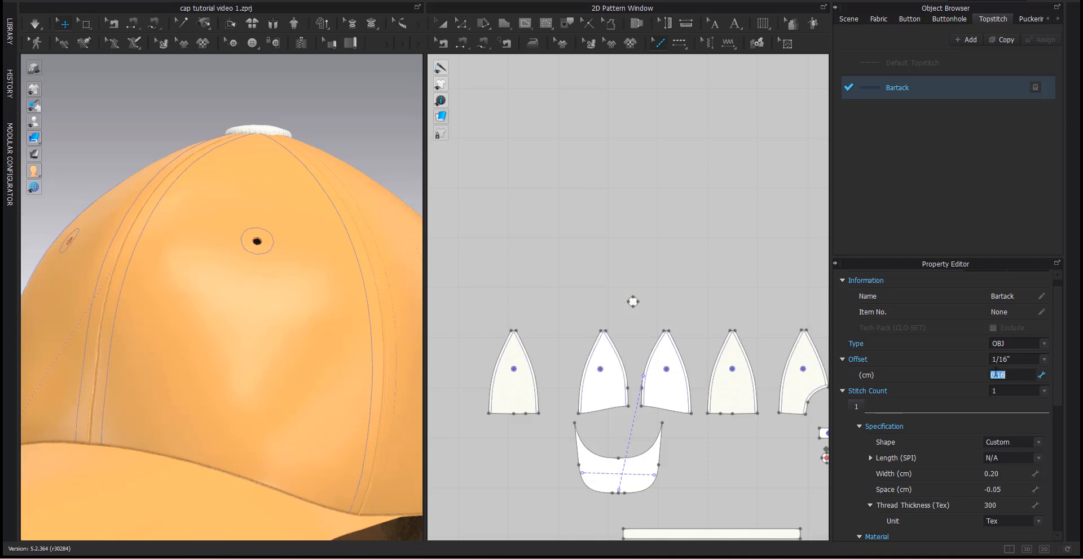
key(Return)
Select the outer eyelet circles on the two front crown panels with the Trace tool.
scroll(622, 349, up, 6)
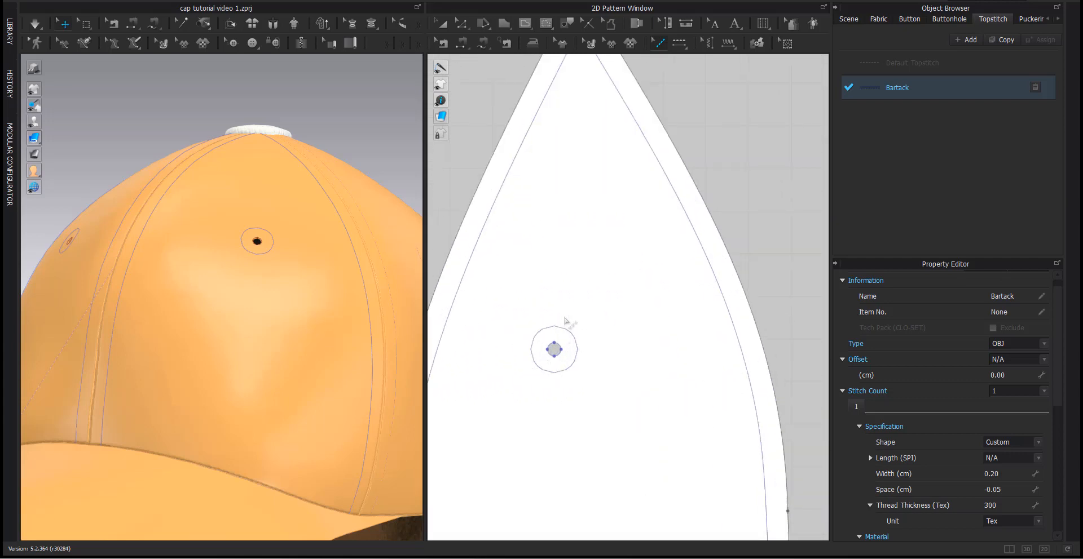
scroll(564, 333, up, 2)
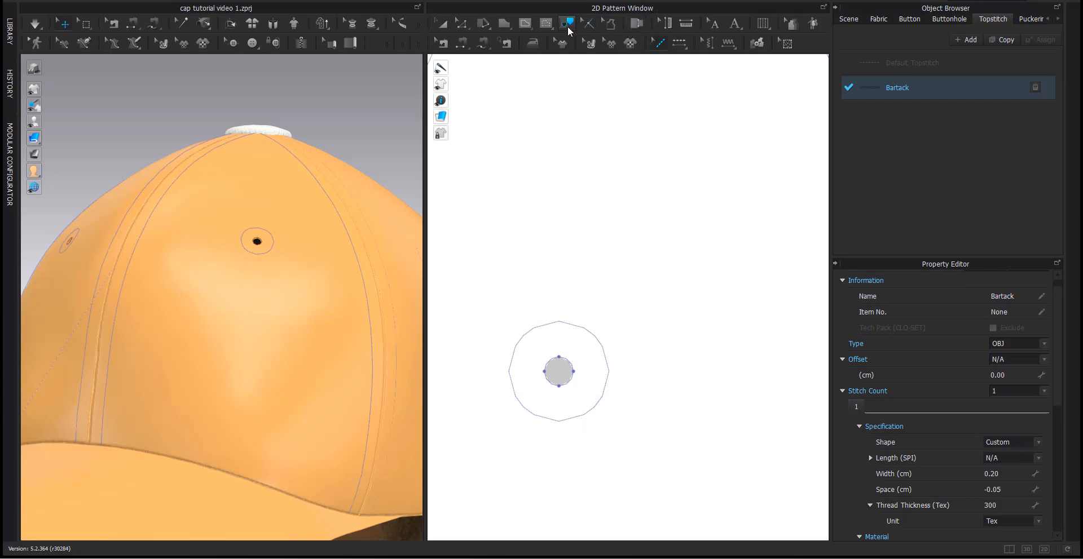
click(567, 27)
scroll(566, 271, down, 3)
click(579, 309)
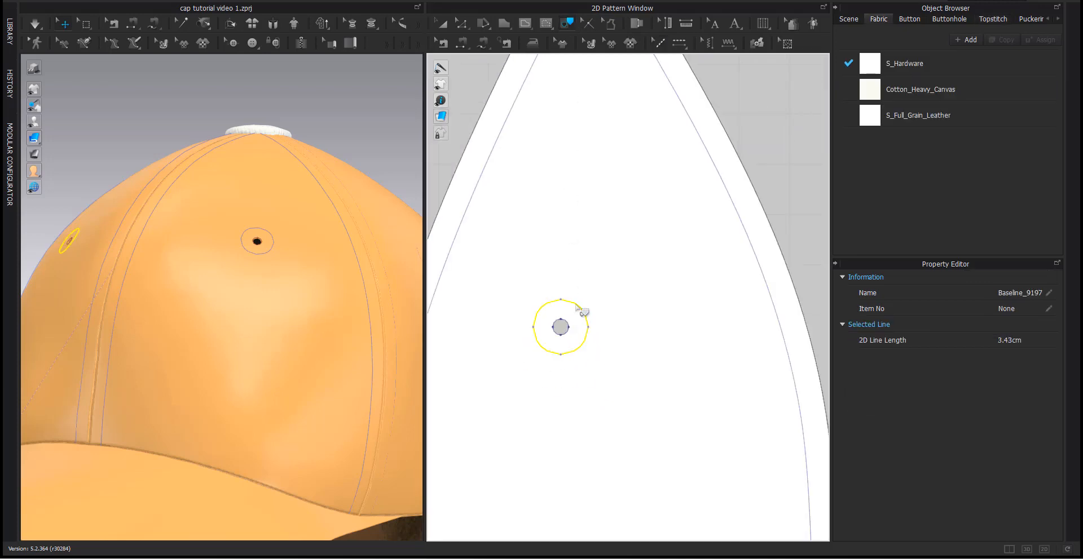
scroll(579, 310, down, 3)
scroll(578, 309, down, 3)
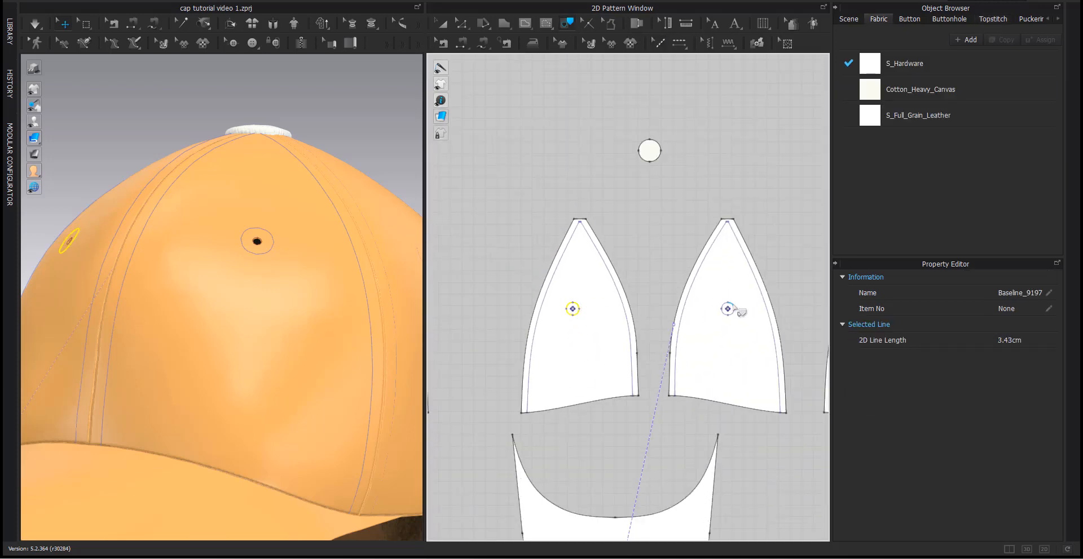
click(736, 308)
Add the outer eyelet circles on the two side crown panels to the trace selection.
scroll(733, 309, down, 2)
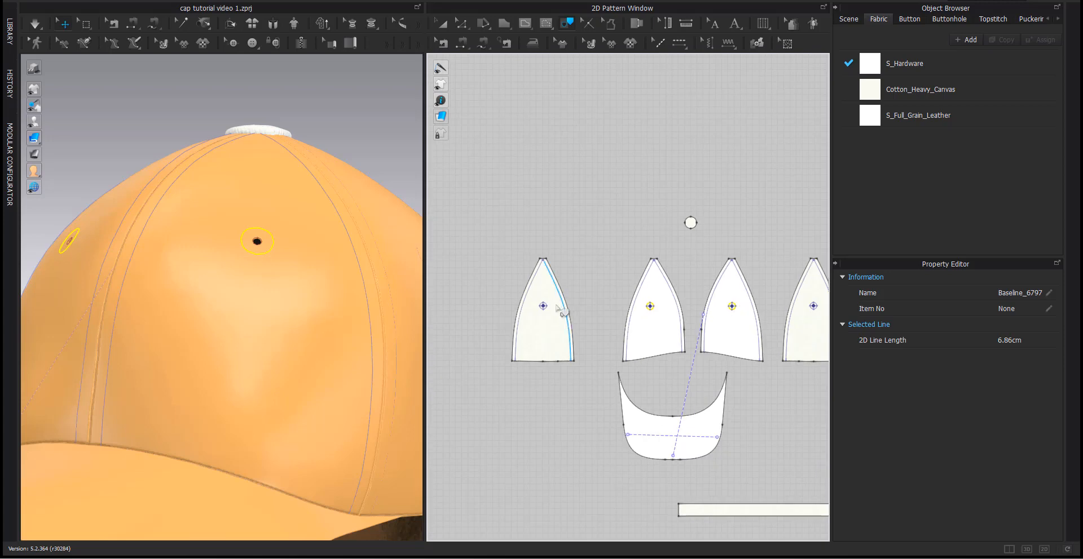
scroll(544, 307, up, 3)
scroll(545, 307, up, 3)
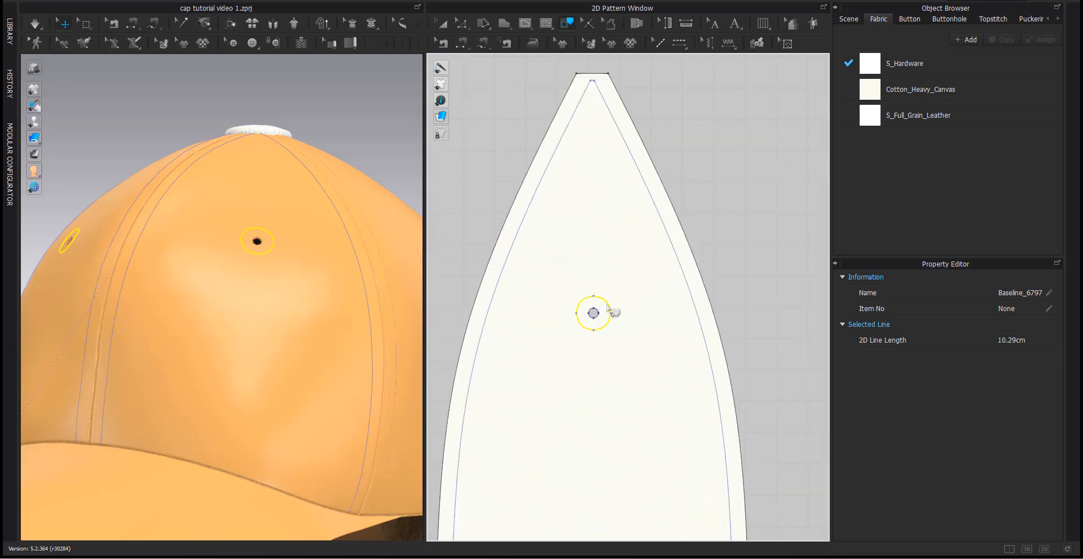
scroll(601, 310, down, 5)
scroll(476, 310, down, 2)
scroll(611, 325, up, 5)
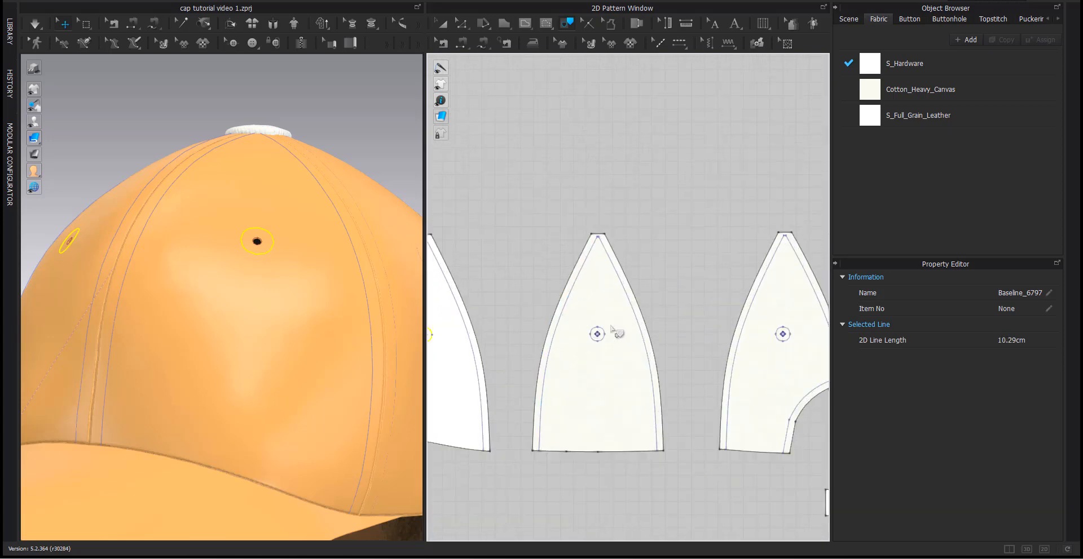
click(597, 334)
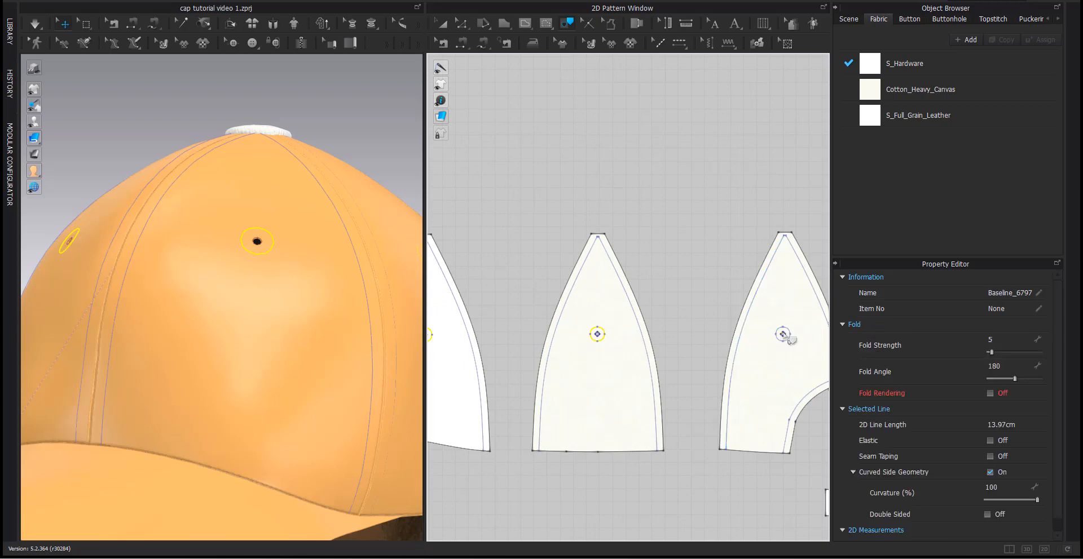
Add the two back panels' outer eyelet circles to the selection and trace all six circles as internal shapes.
scroll(784, 339, up, 4)
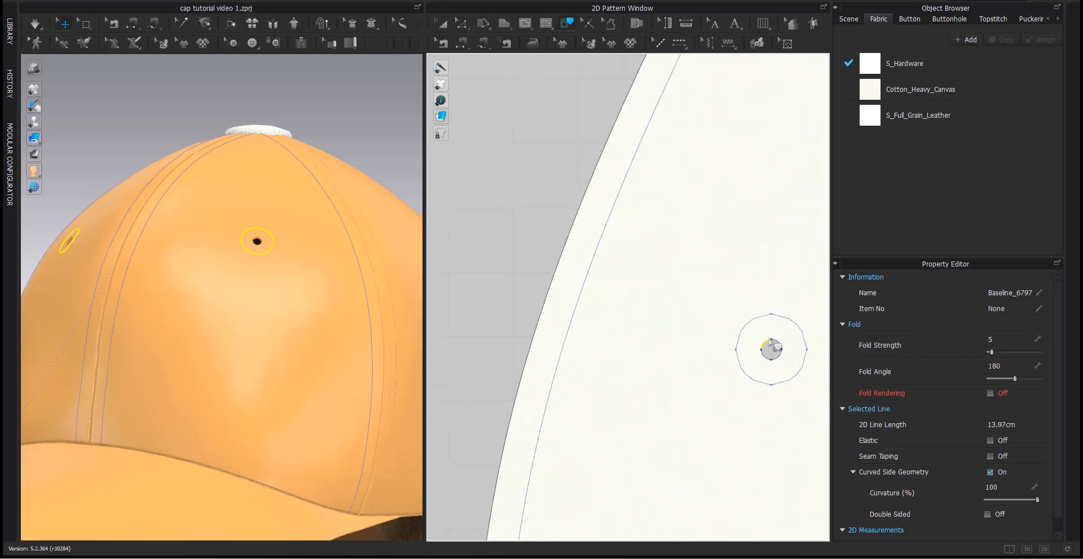
click(772, 346)
scroll(789, 316, down, 5)
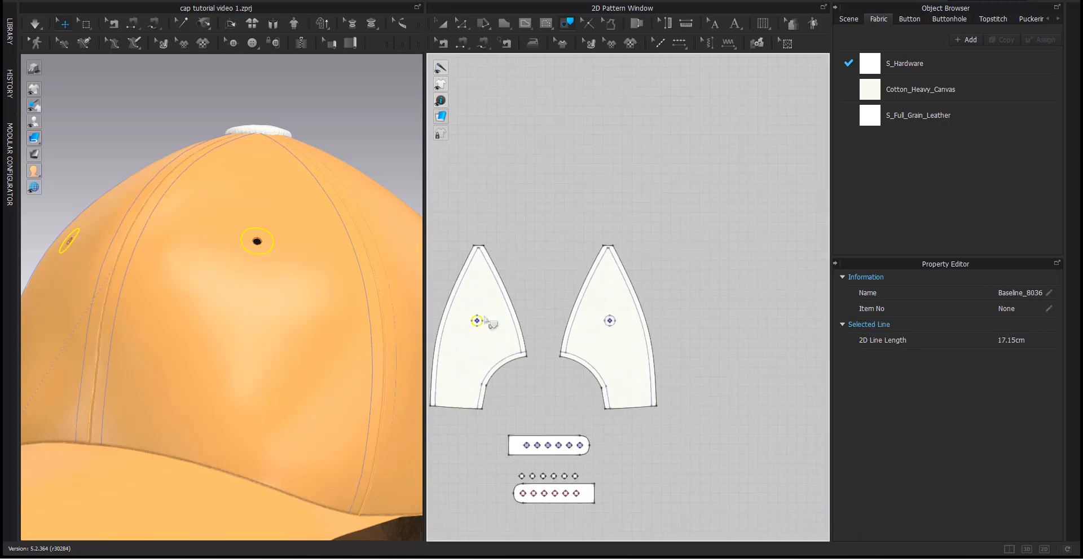
scroll(611, 325, up, 4)
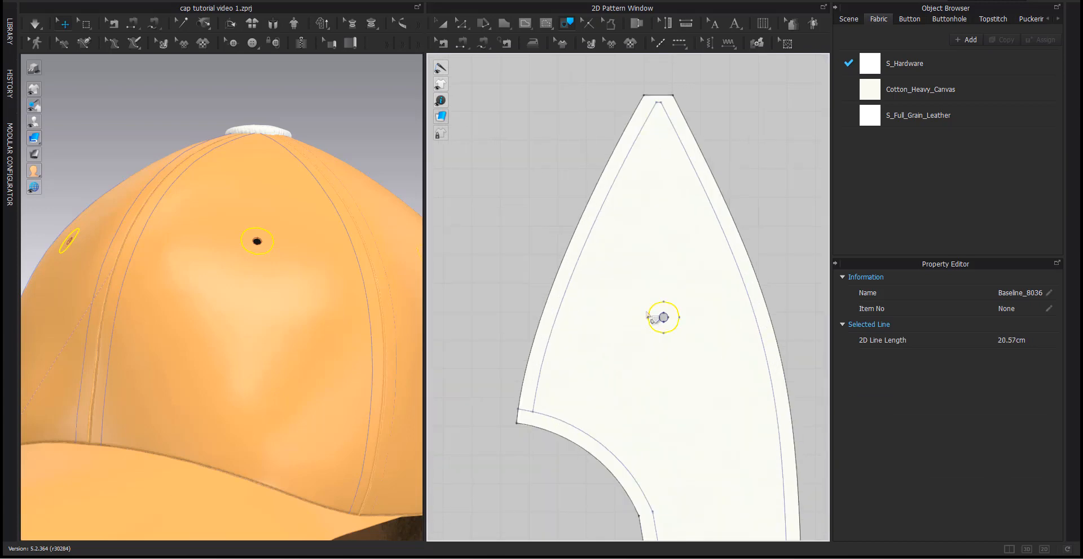
click(647, 316)
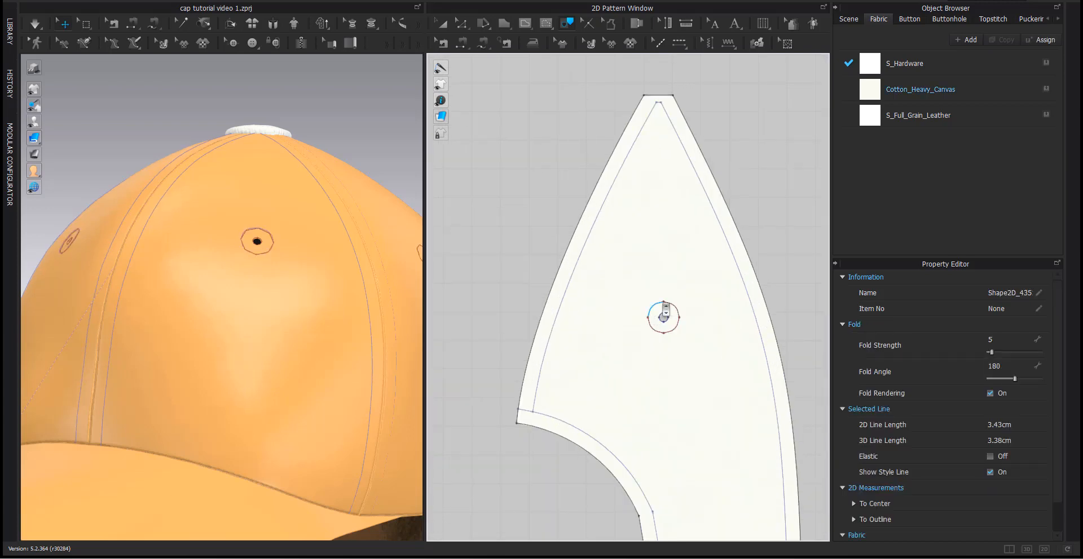
Apply the Bartack style with Free Topstitch all around the traced eyelet circle on one front panel.
scroll(654, 309, down, 5)
scroll(495, 294, up, 5)
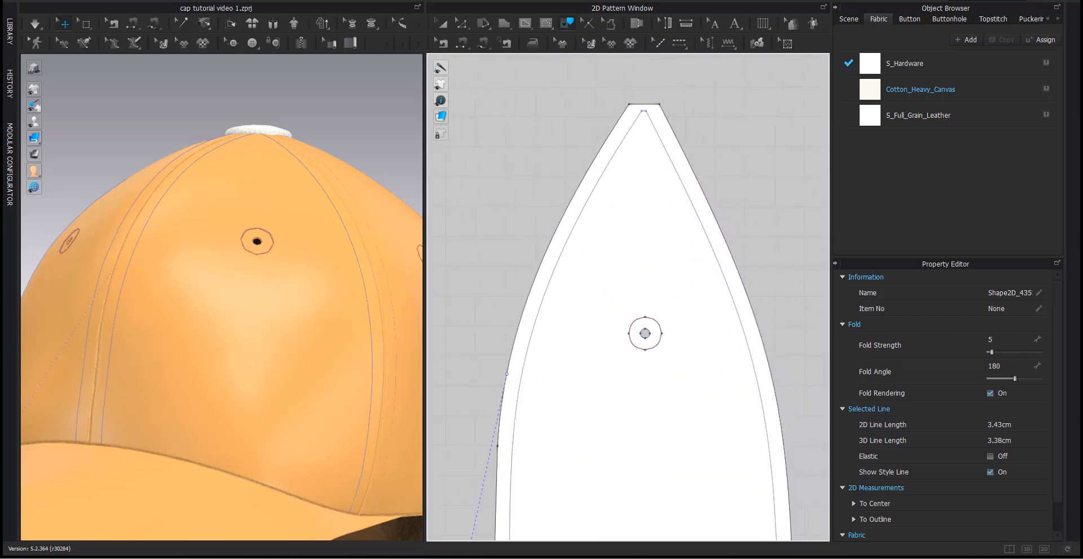
click(679, 45)
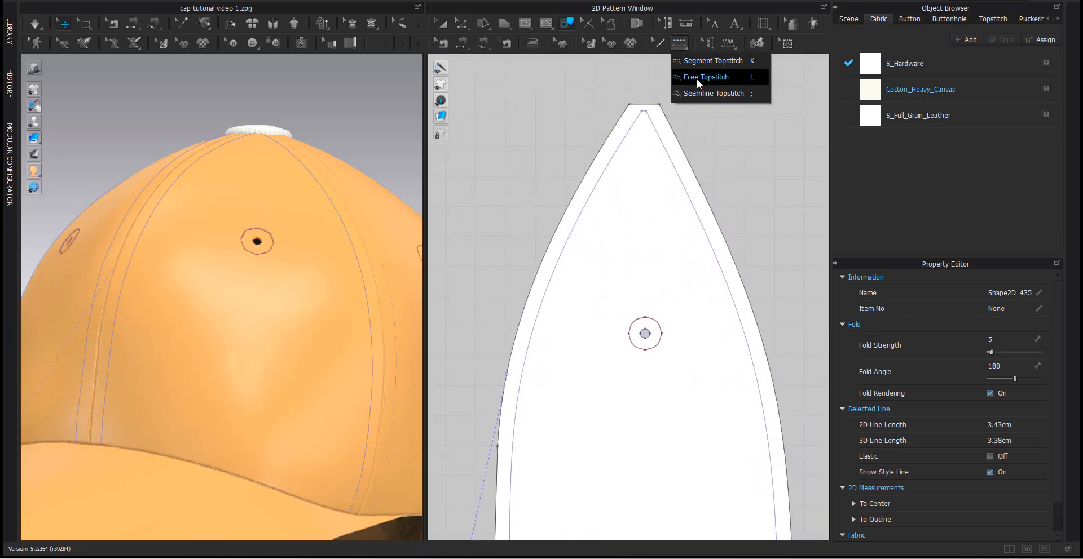
click(730, 73)
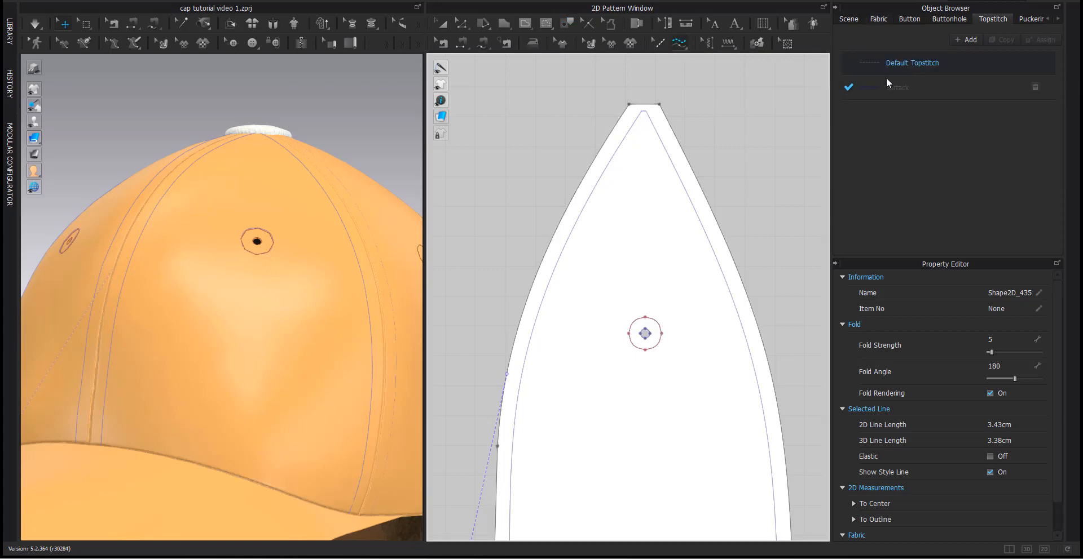
click(646, 319)
click(641, 322)
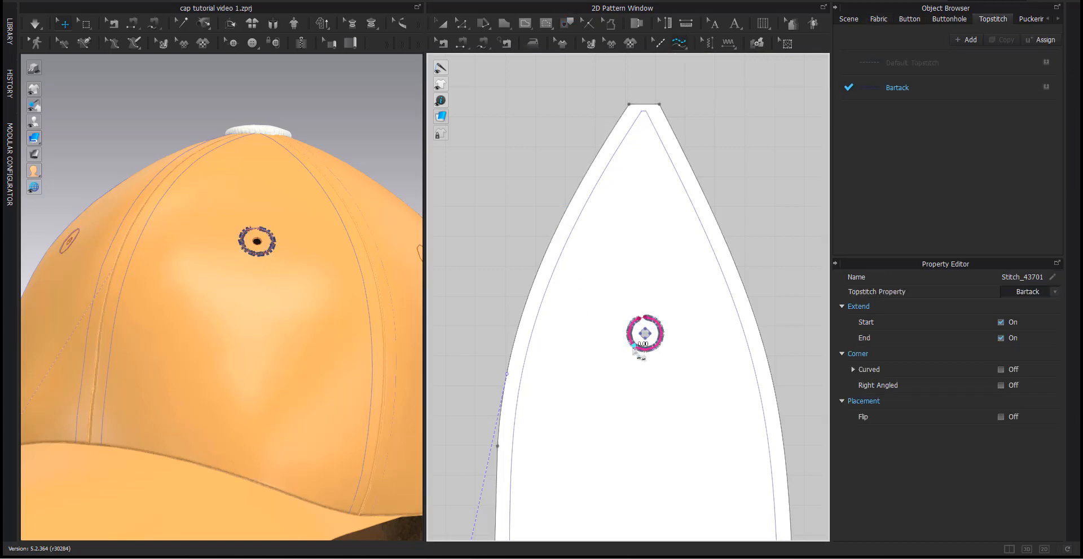
click(642, 319)
scroll(645, 330, up, 5)
click(644, 330)
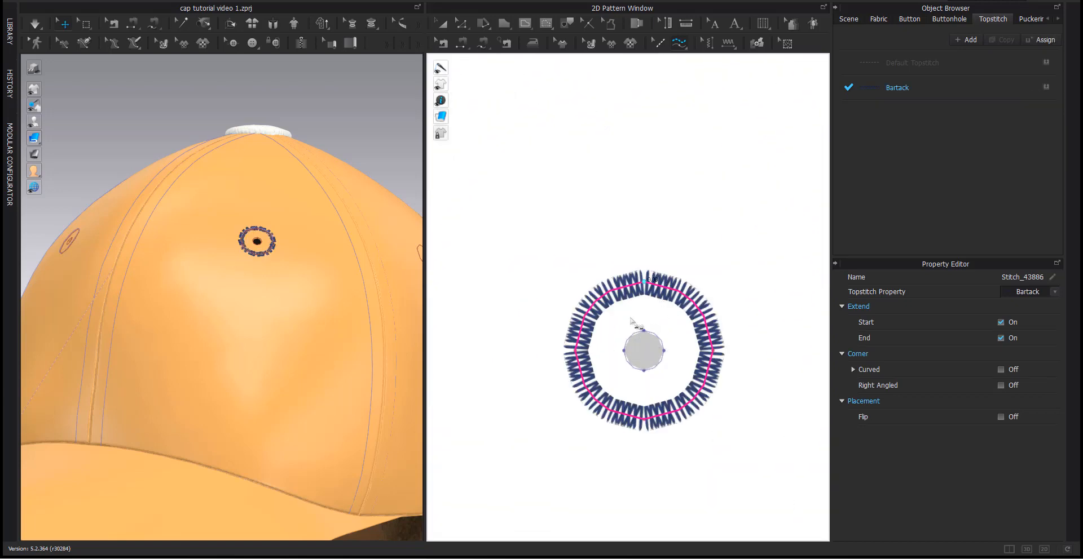
Try stitch widths of 0.70 cm and 0.60 cm for the Bartack topstitch.
click(889, 91)
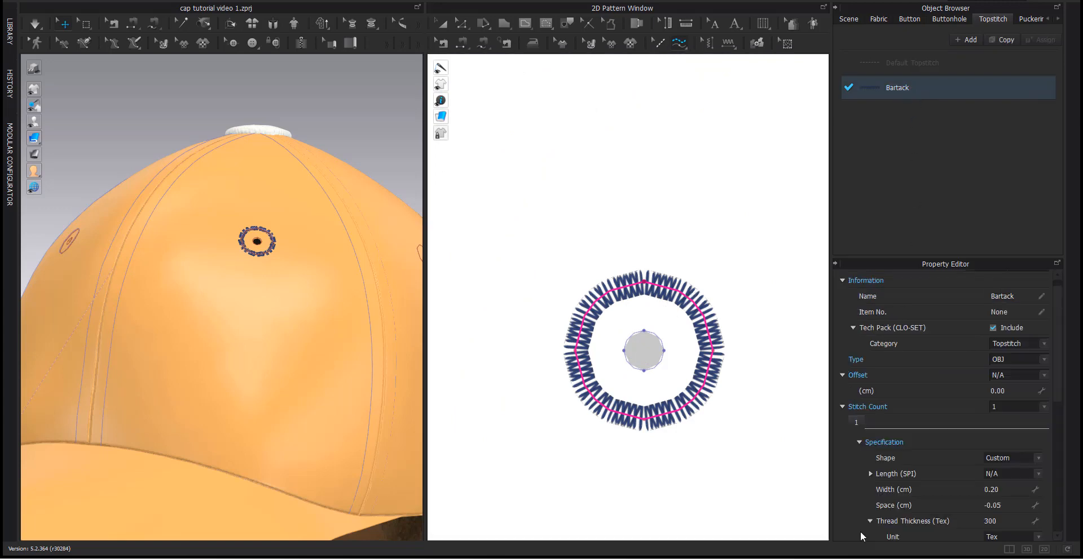
click(997, 488)
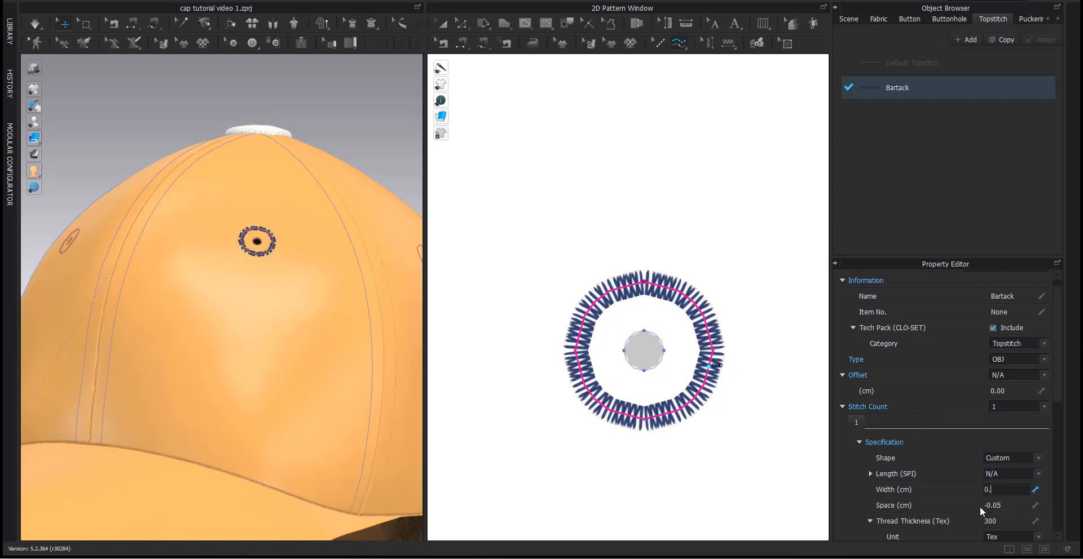
key(Return)
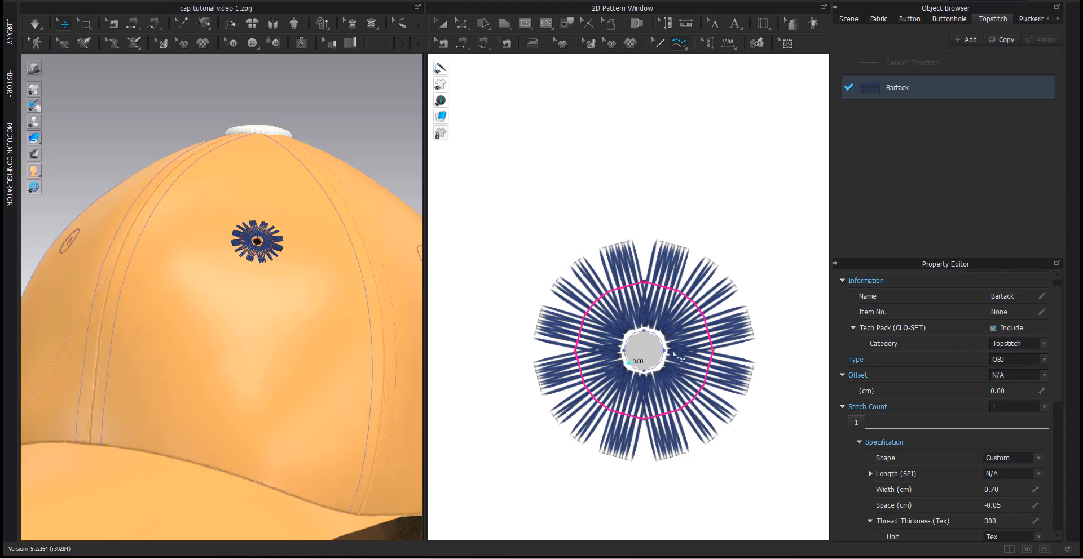
click(1003, 491)
text(0.6)
key(Return)
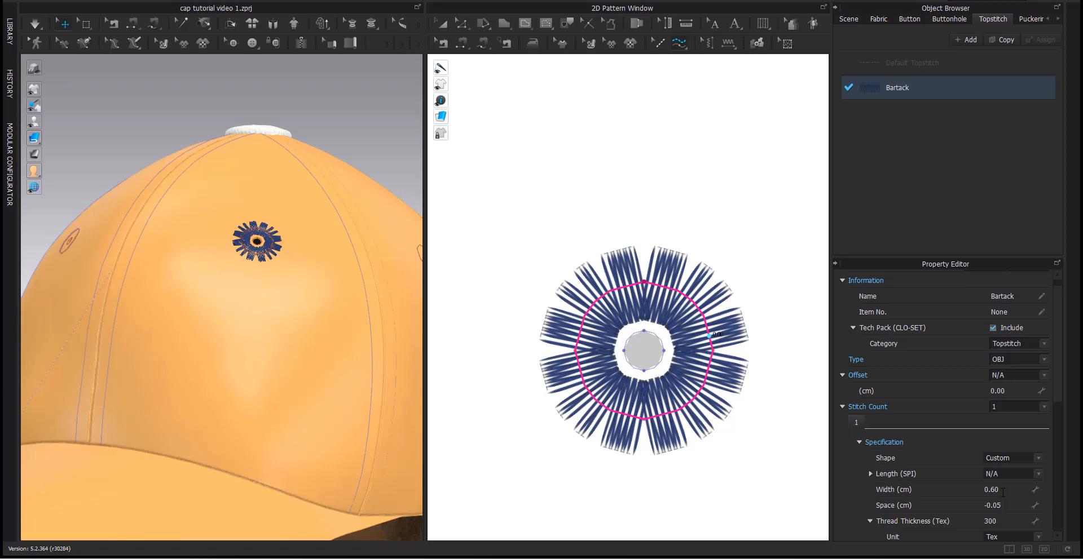
Set the Bartack topstitch width to 0.50 cm.
click(1003, 489)
key(Return)
scroll(346, 423, up, 4)
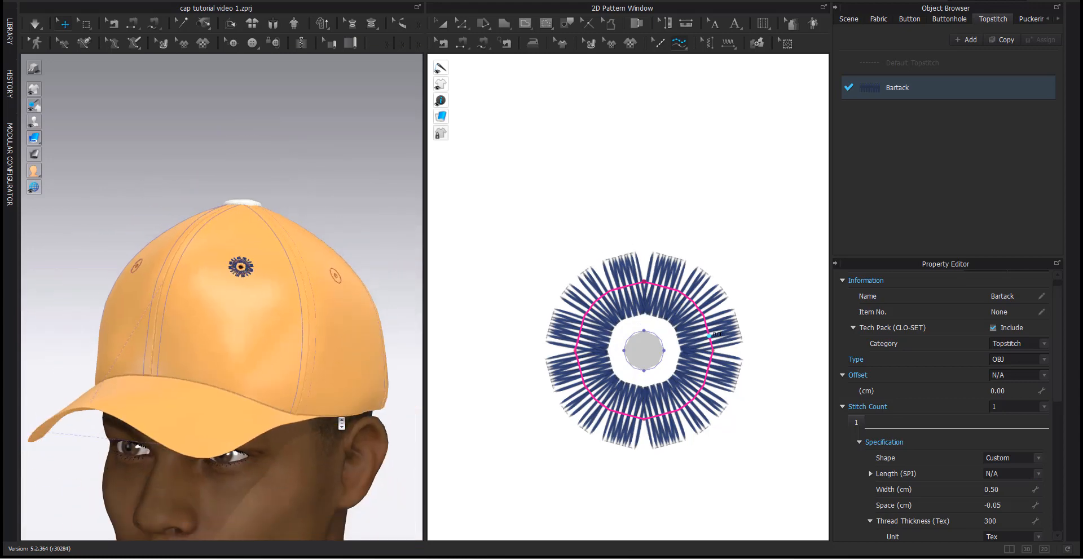
scroll(348, 408, down, 2)
Apply the Bartack style with Free Topstitch all around the inner eyelet hole on the same front panel.
scroll(355, 397, down, 5)
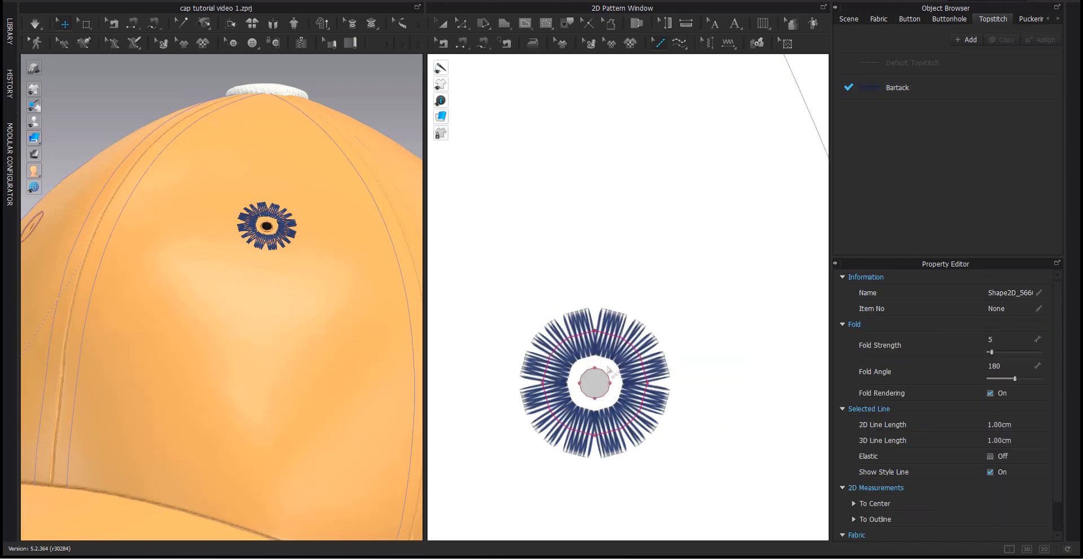
scroll(584, 366, up, 3)
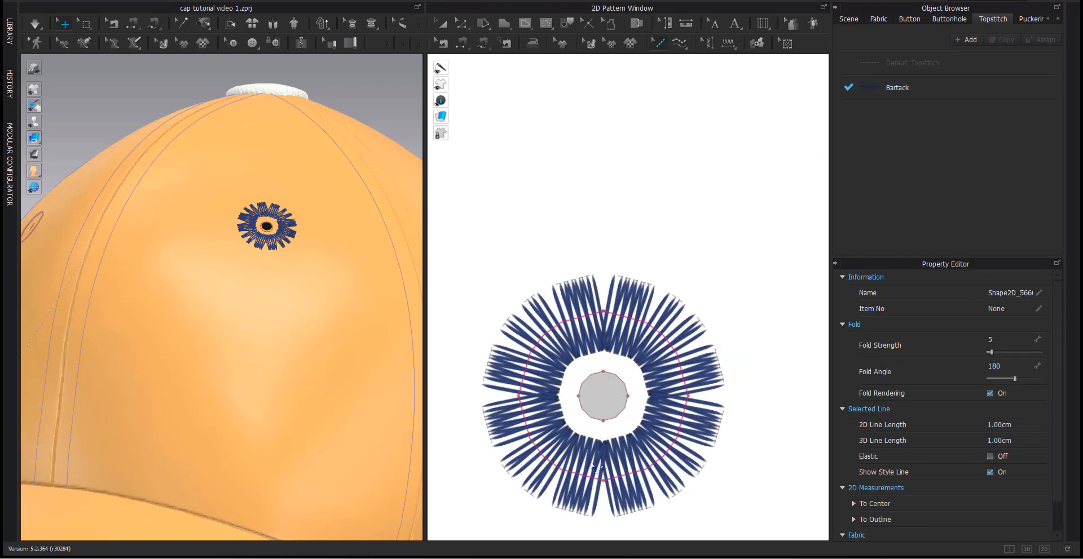
click(679, 42)
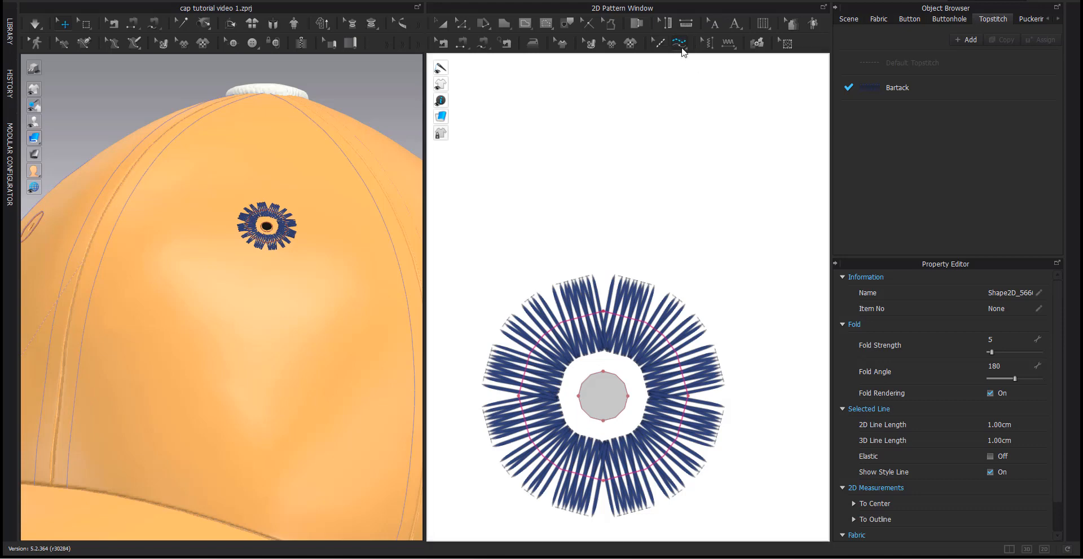
click(607, 373)
click(603, 374)
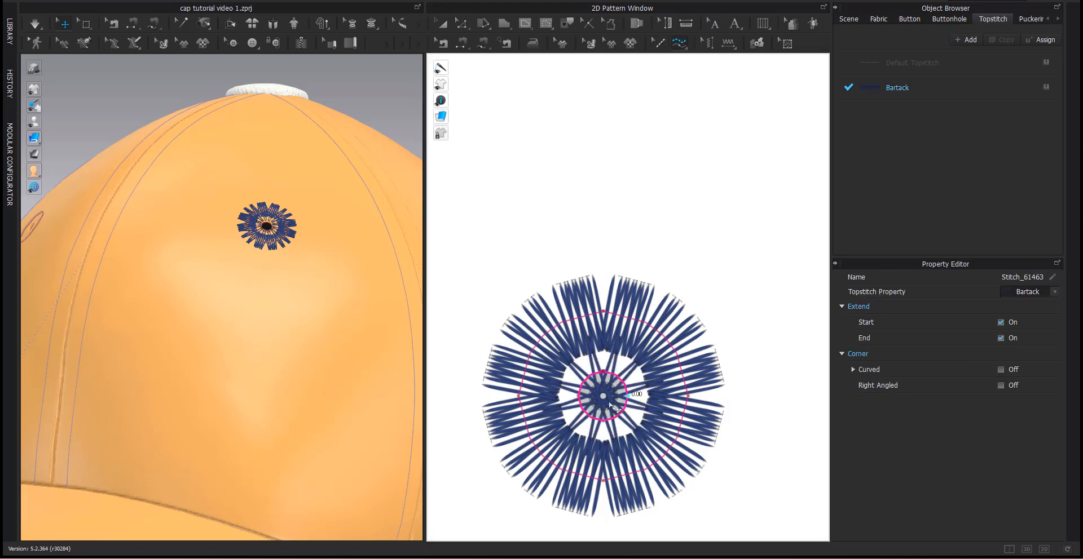
Set the Bartack topstitch offset to 0.16 cm.
scroll(290, 228, up, 2)
scroll(282, 231, up, 6)
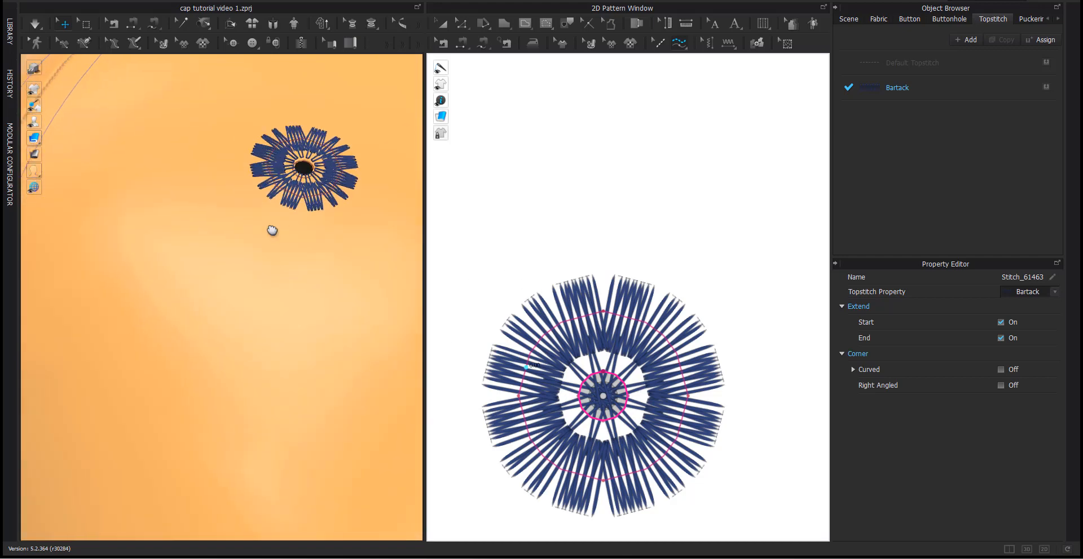
right_drag(259, 243, 259, 253)
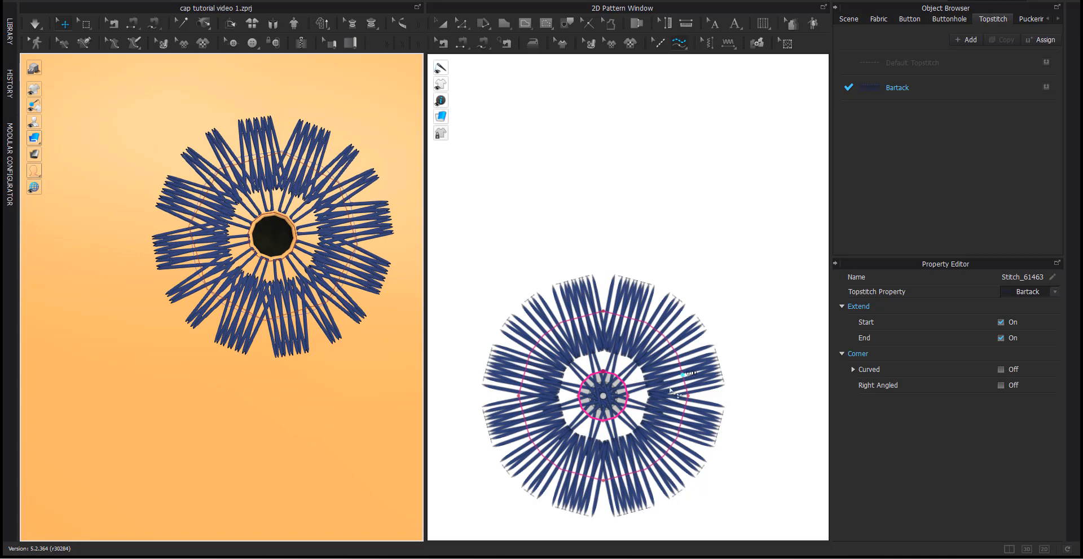
click(929, 95)
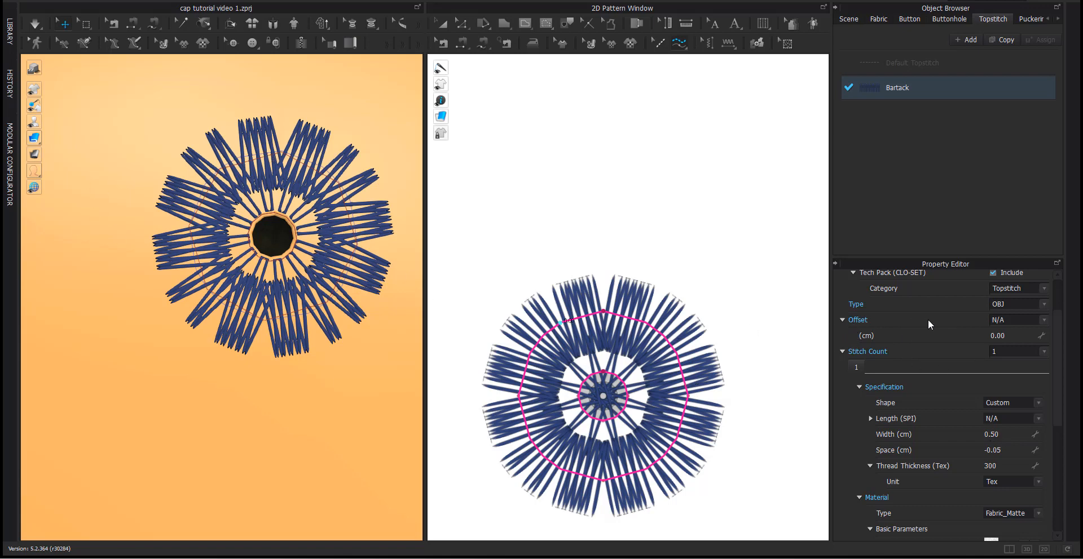
click(1017, 332)
key(Return)
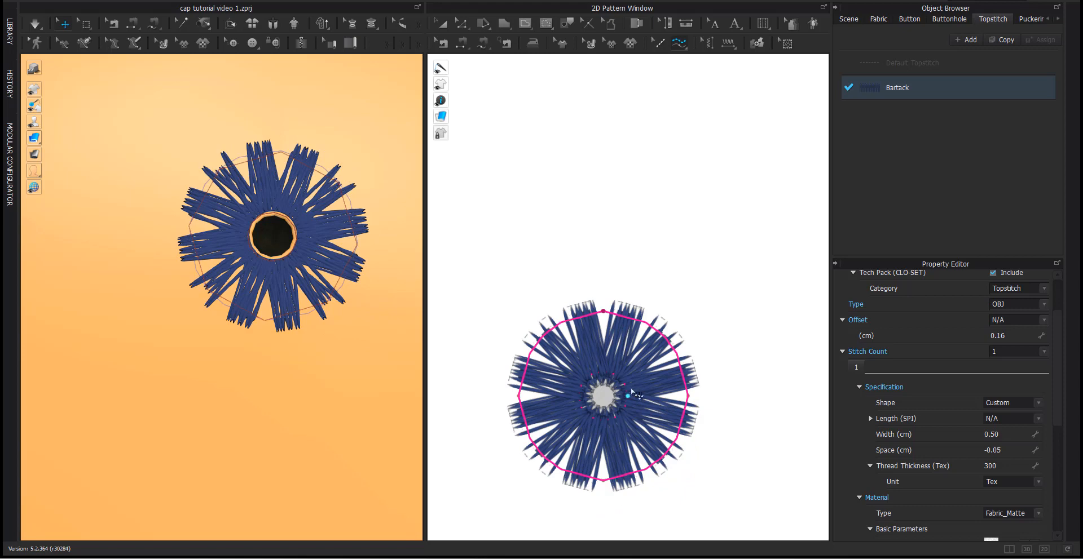
click(1002, 336)
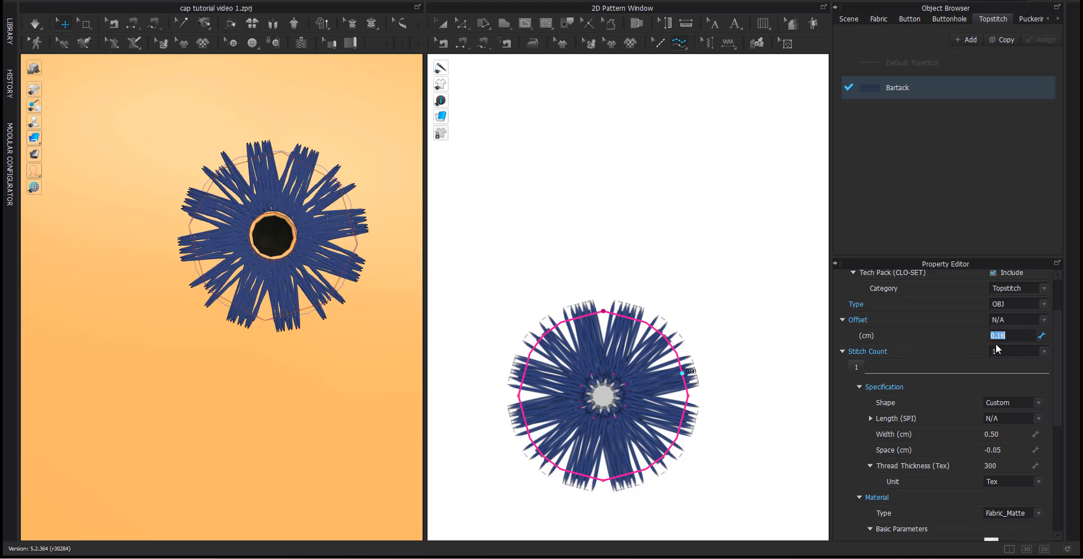
Sew Bartack topstitches around the outer eyelet circle and the inner hole on the other front panel.
scroll(647, 340, down, 10)
middle_drag(591, 368, 657, 361)
scroll(543, 359, up, 5)
scroll(579, 338, up, 5)
middle_drag(664, 291, 618, 335)
click(639, 247)
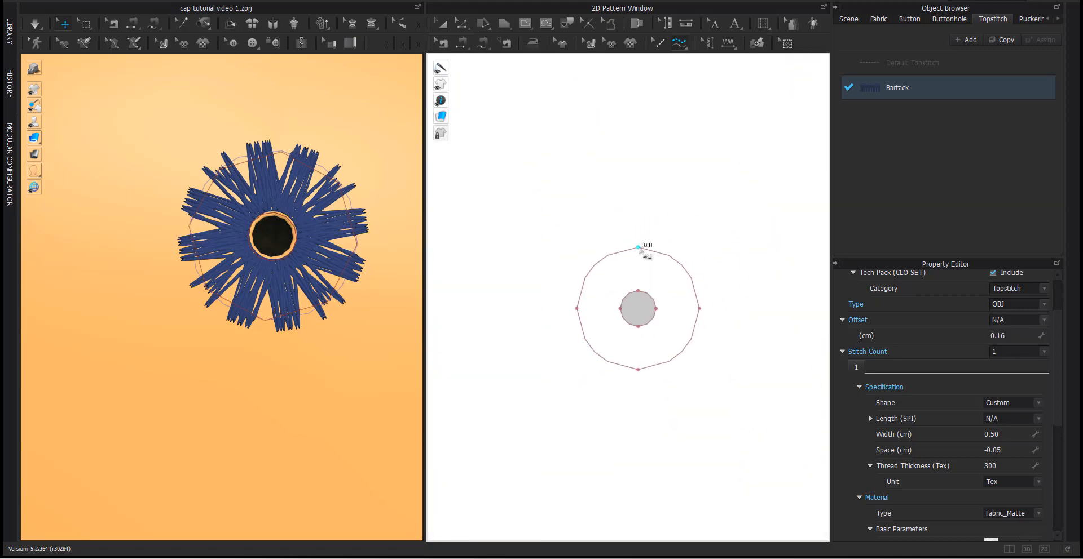
click(638, 247)
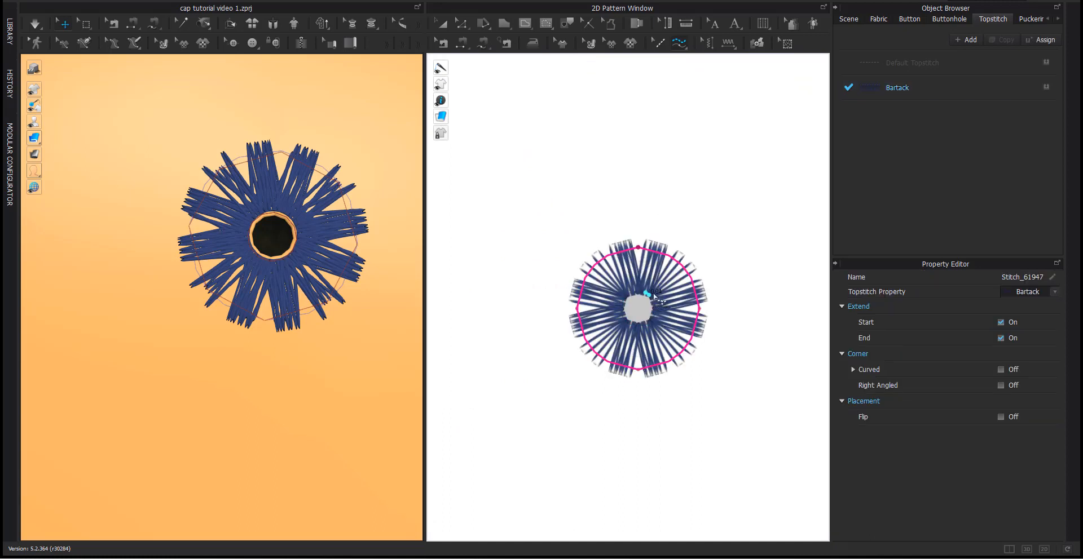
click(649, 294)
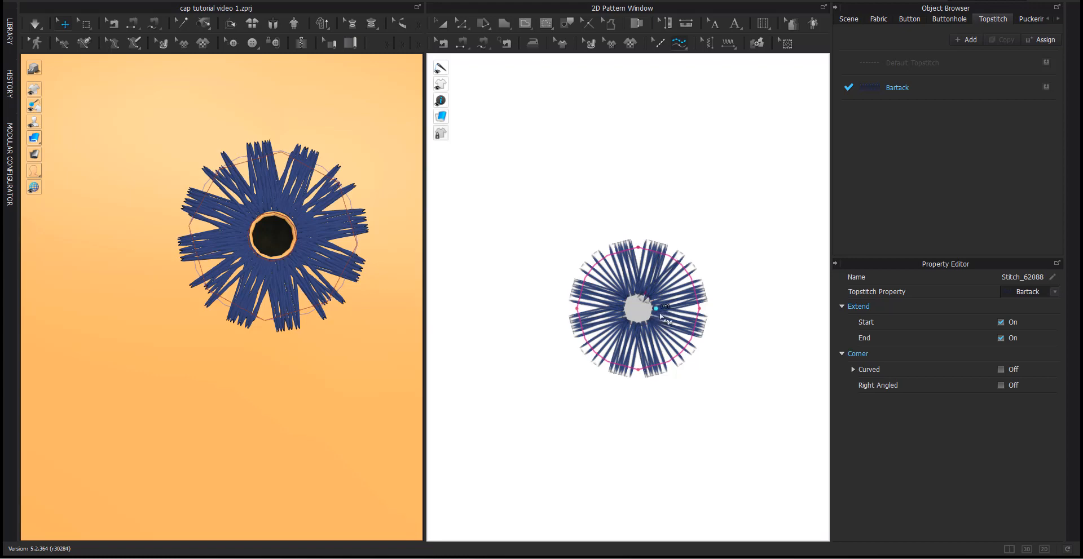
key(ctrl+z)
click(642, 294)
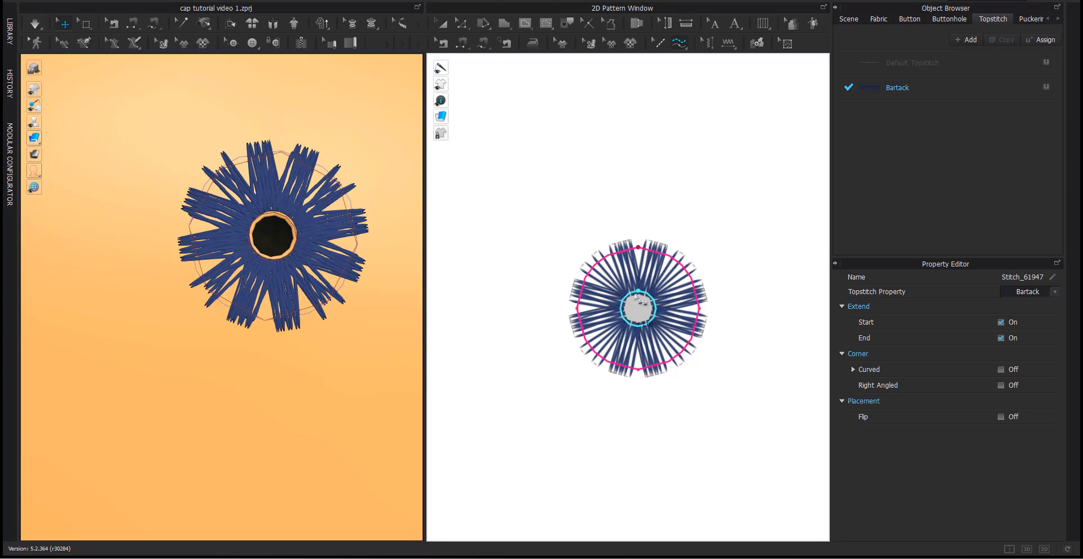
click(629, 326)
Sew Bartack topstitches around the outer and inner eyelet circles on the adjacent side panel.
scroll(651, 379, down, 12)
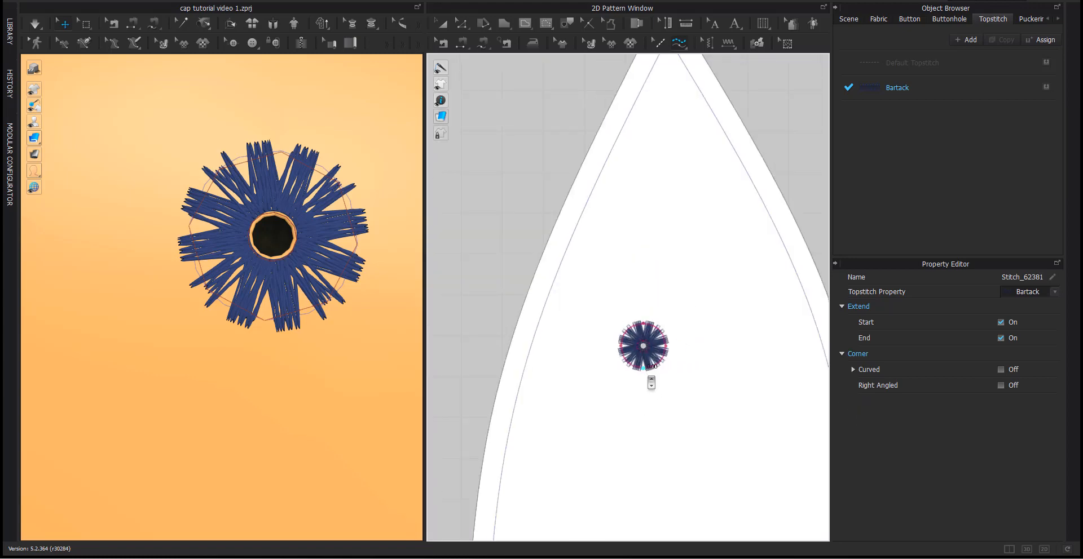
scroll(510, 376, up, 3)
scroll(520, 375, up, 5)
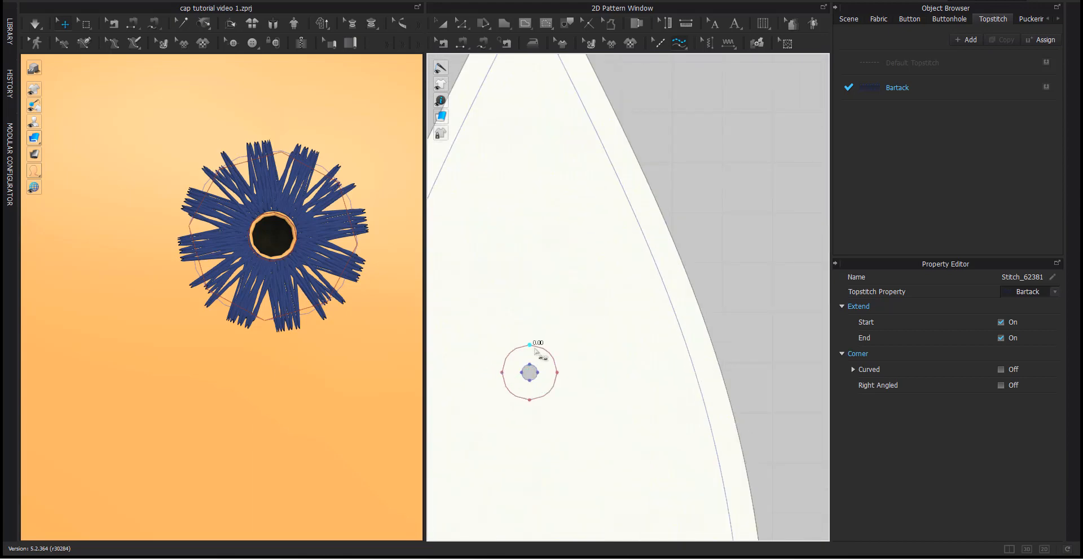
click(529, 346)
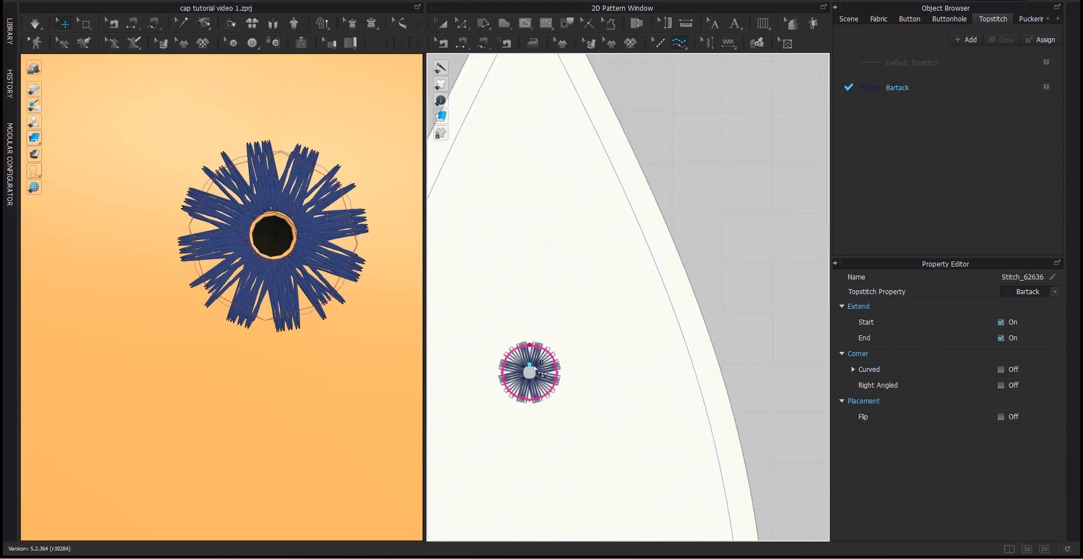
click(530, 379)
Sew Bartack topstitches around both eyelet circles on the opposite side panel.
scroll(530, 426, down, 5)
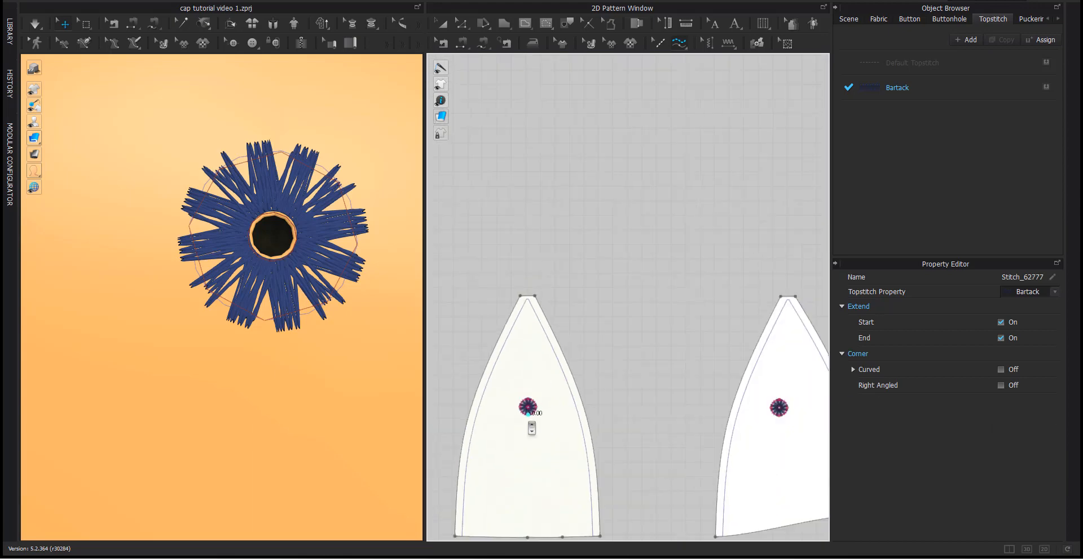
middle_drag(531, 426, 409, 364)
scroll(556, 359, up, 5)
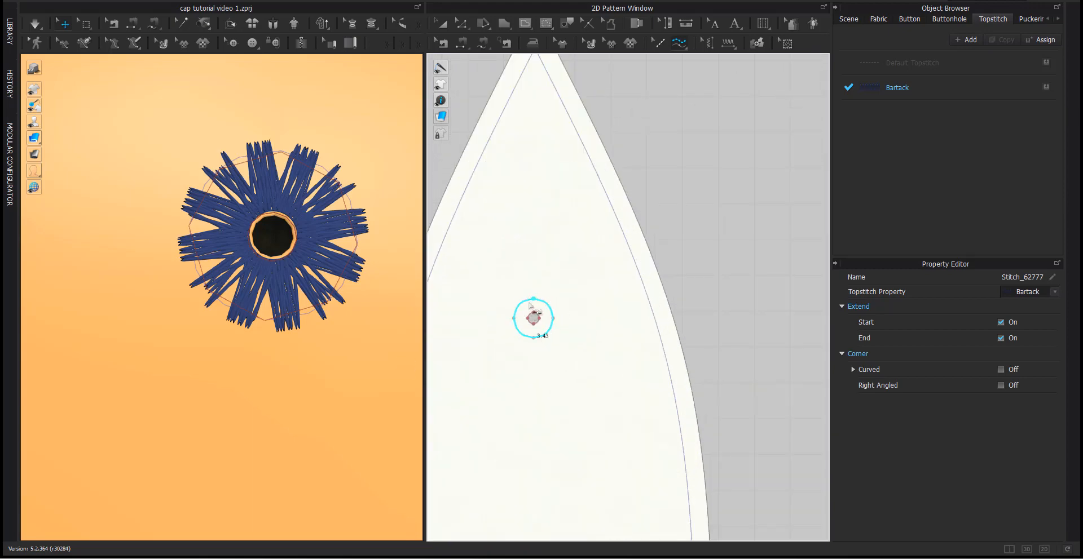
click(545, 336)
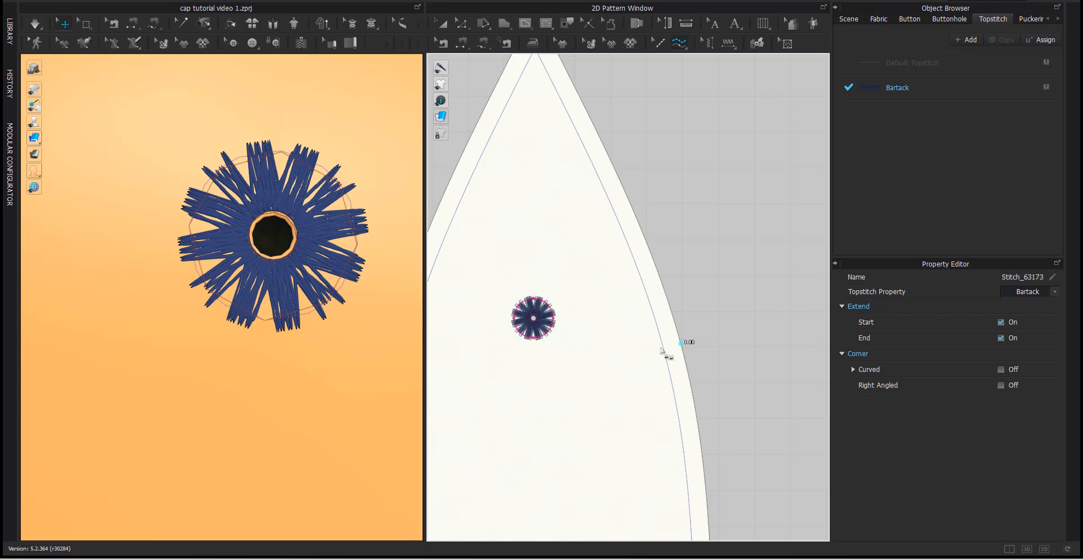
Sew Bartack topstitches around the outer and inner eyelet circles on the first back panel.
scroll(664, 350, down, 5)
middle_drag(750, 355, 643, 353)
scroll(663, 332, up, 5)
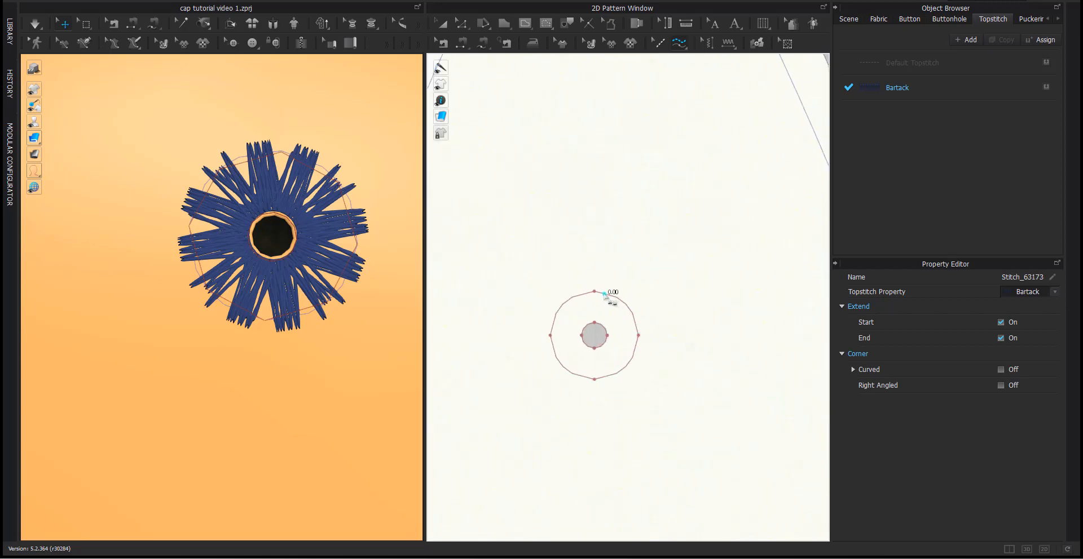
click(596, 293)
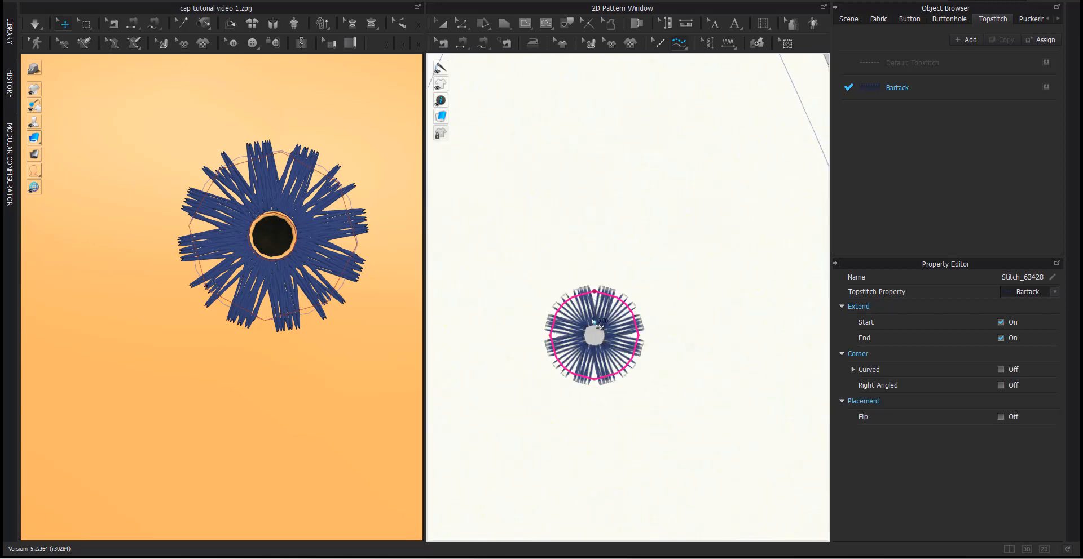
click(597, 328)
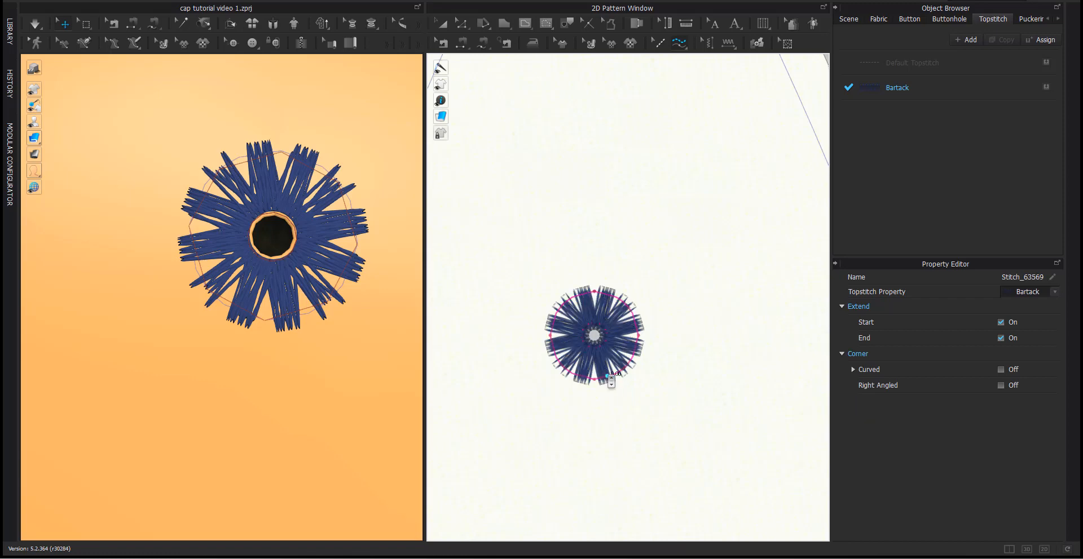
Sew Bartack topstitches around both eyelet circles on the remaining back panel.
scroll(606, 372, down, 4)
middle_drag(684, 377, 529, 371)
scroll(588, 363, up, 4)
click(564, 350)
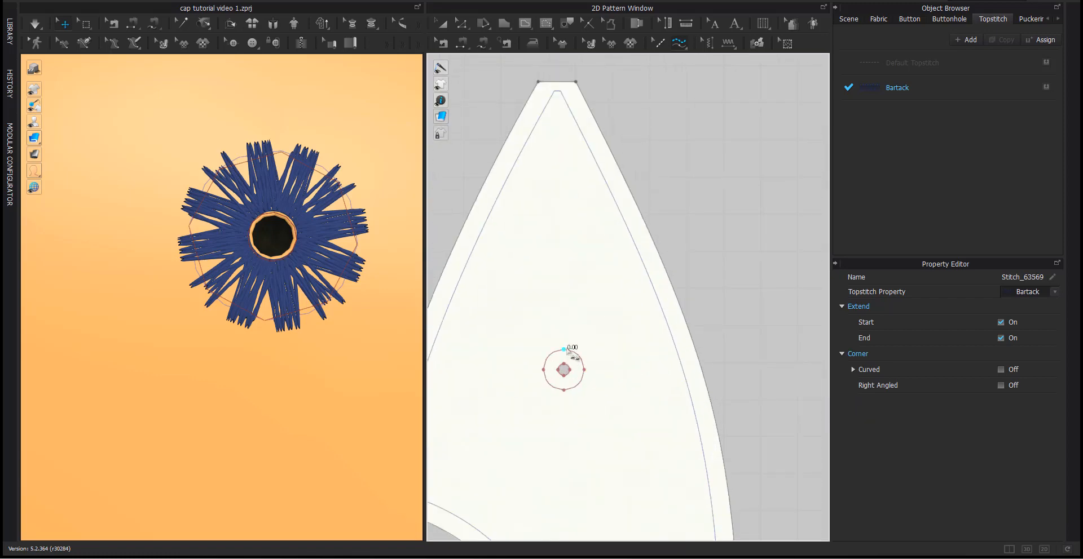
click(564, 351)
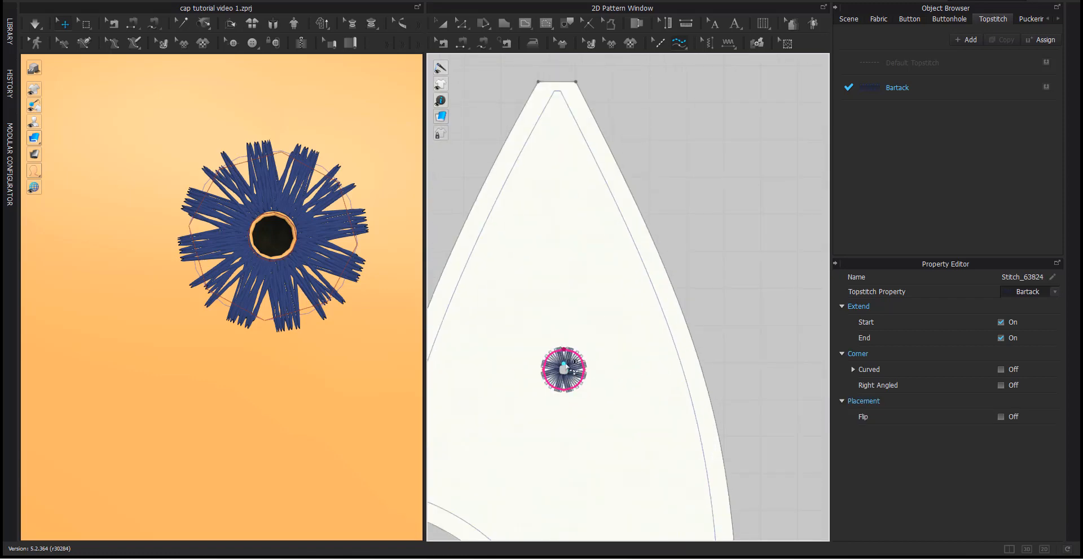
click(564, 367)
Examine the eyelet topstitching on the 3D cap up close and from the front and side.
scroll(566, 405, down, 3)
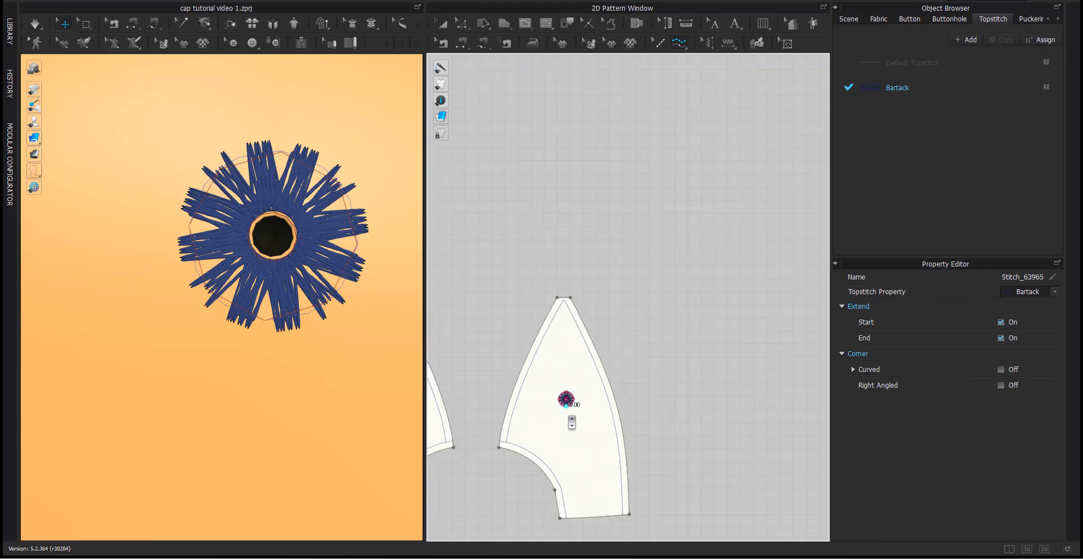
scroll(566, 403, down, 4)
scroll(232, 384, down, 6)
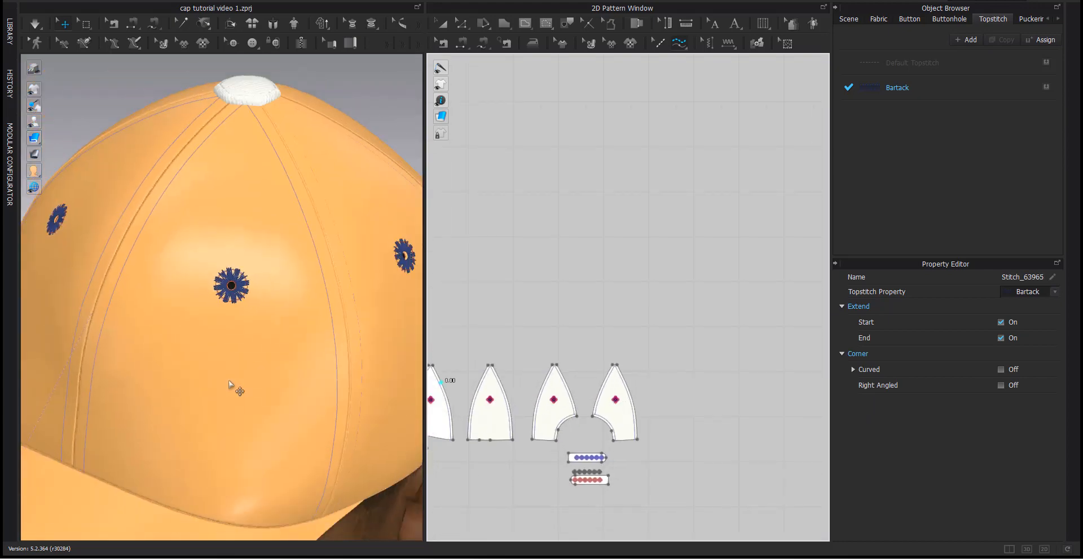
scroll(230, 386, down, 3)
right_drag(226, 282, 220, 316)
scroll(239, 302, up, 6)
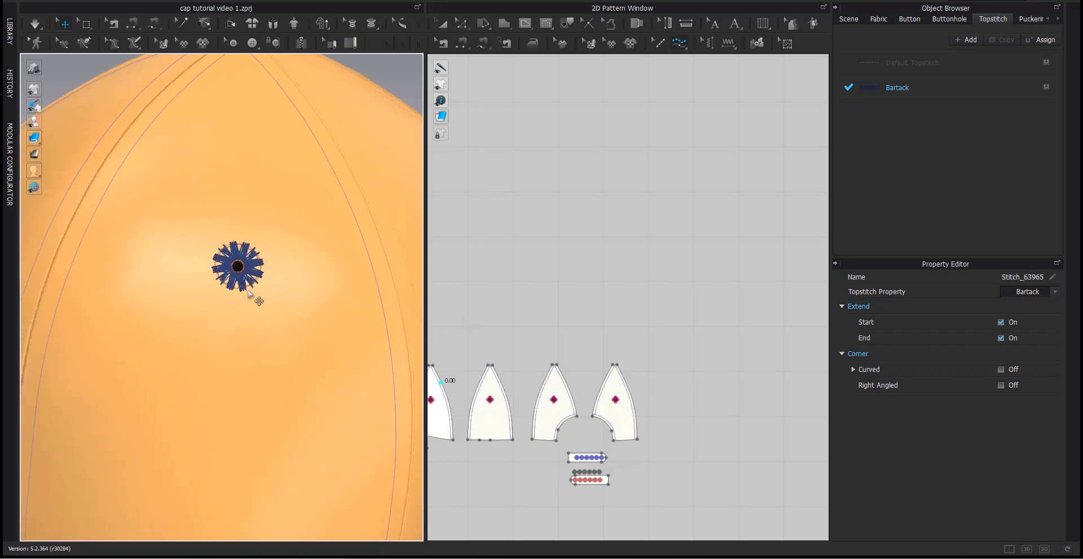
scroll(249, 293, down, 10)
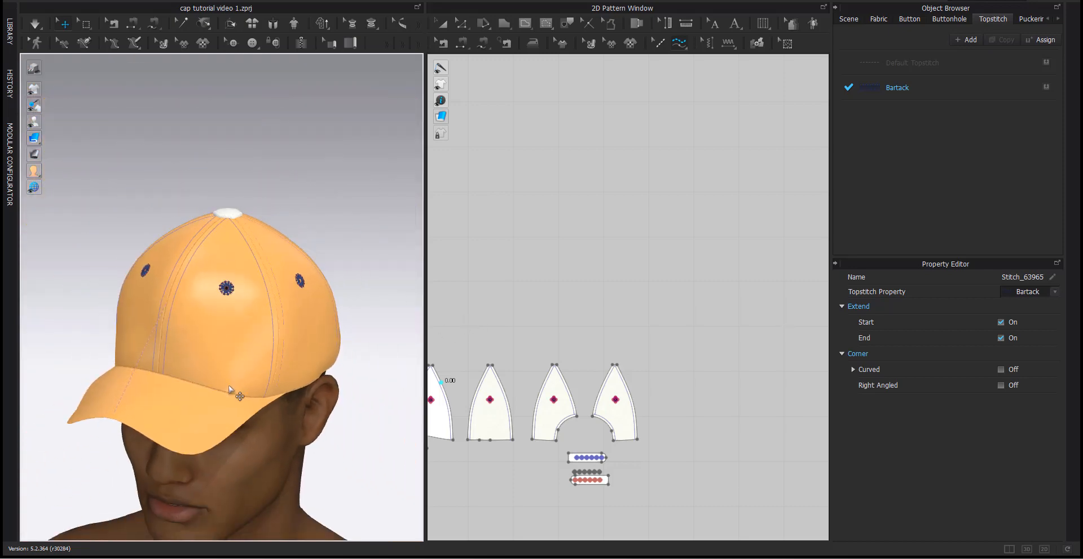
right_drag(229, 389, 246, 338)
right_drag(367, 387, 198, 303)
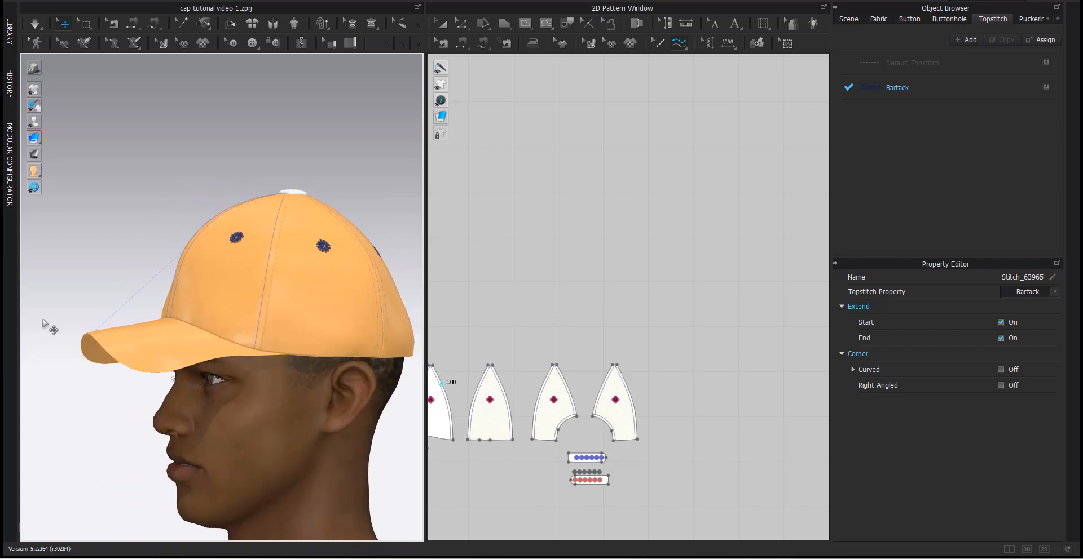
scroll(257, 322, up, 8)
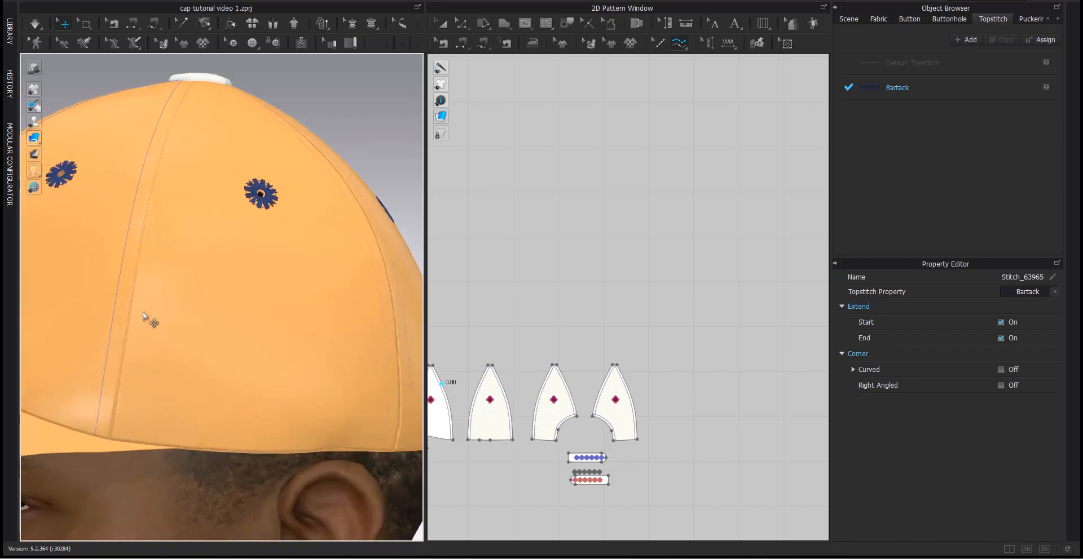
Trace the seam-allowance baselines on all six crown panels, including the back-opening curves, as internal lines.
middle_drag(125, 340, 172, 344)
middle_drag(648, 397, 688, 354)
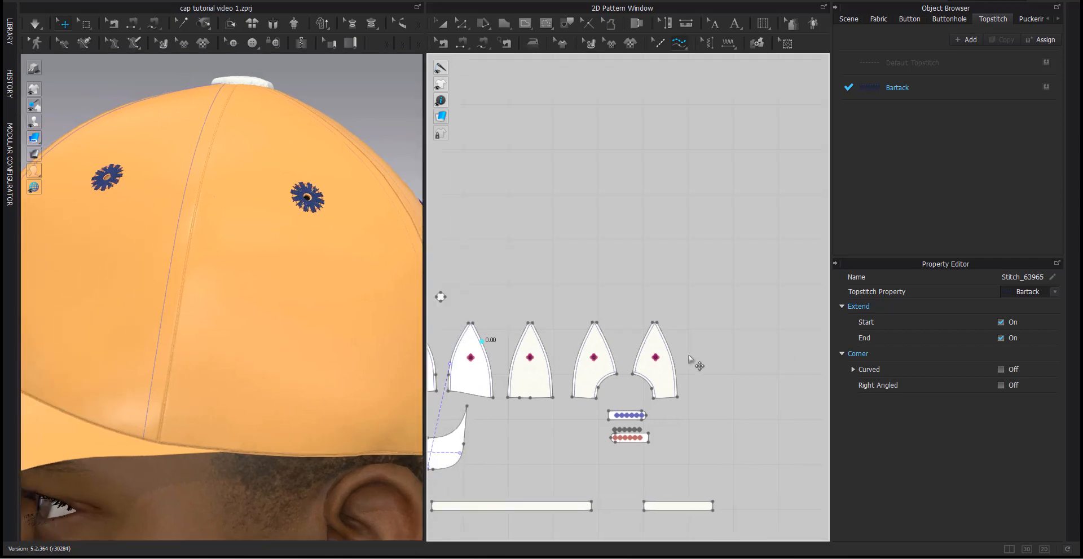
scroll(689, 356, up, 5)
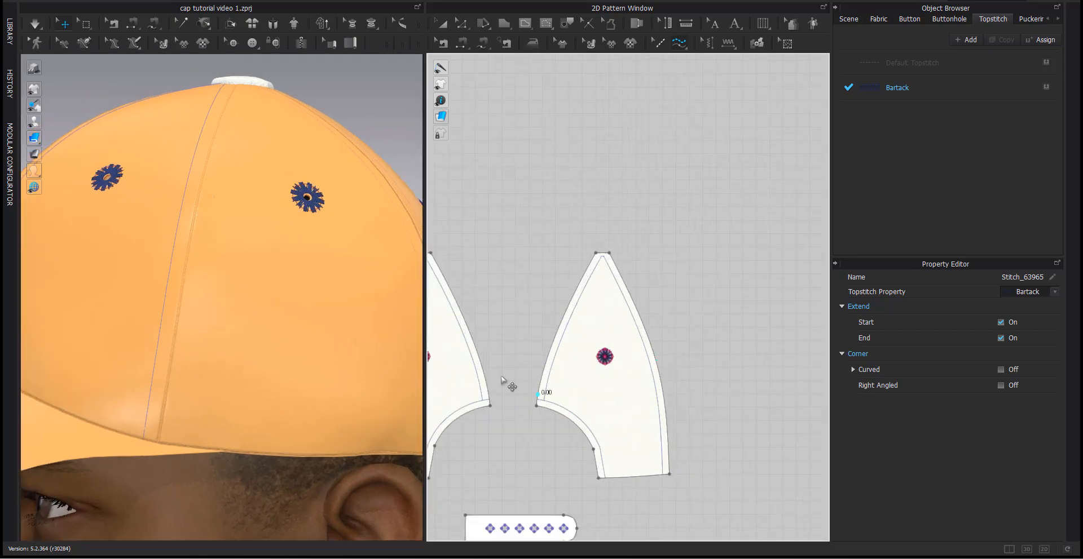
middle_drag(484, 355, 717, 332)
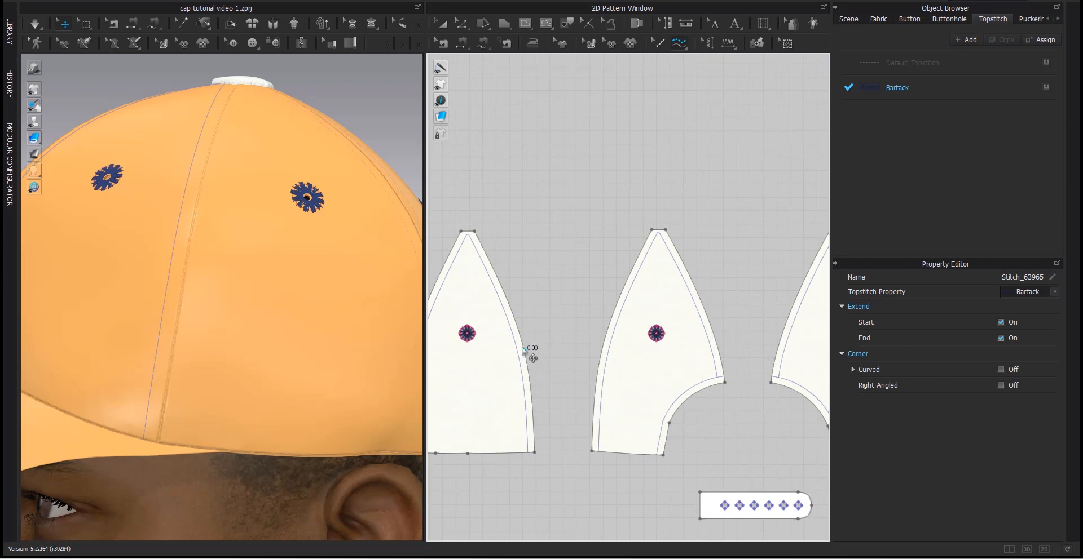
scroll(522, 350, down, 4)
middle_drag(512, 355, 551, 361)
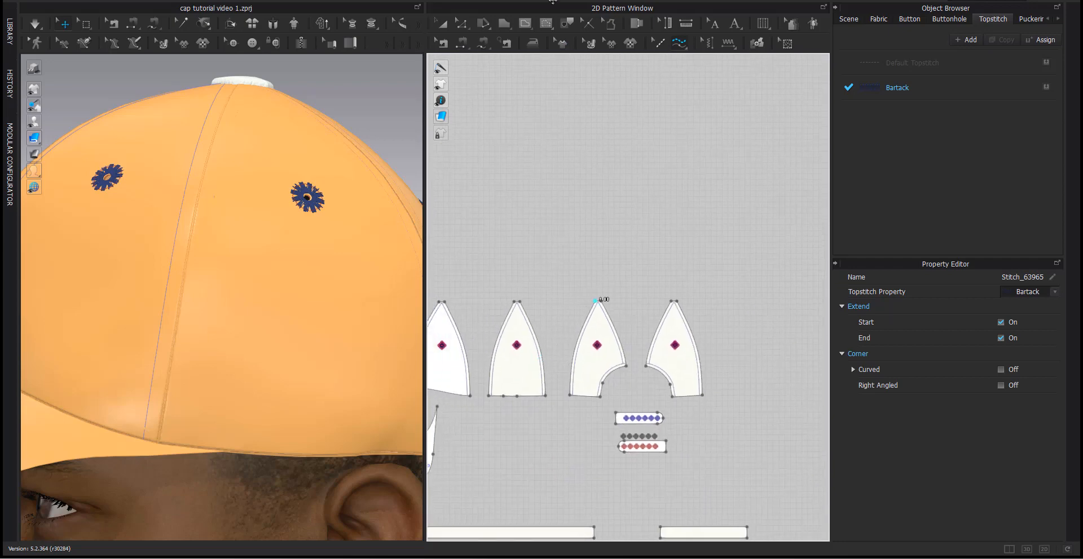
click(567, 23)
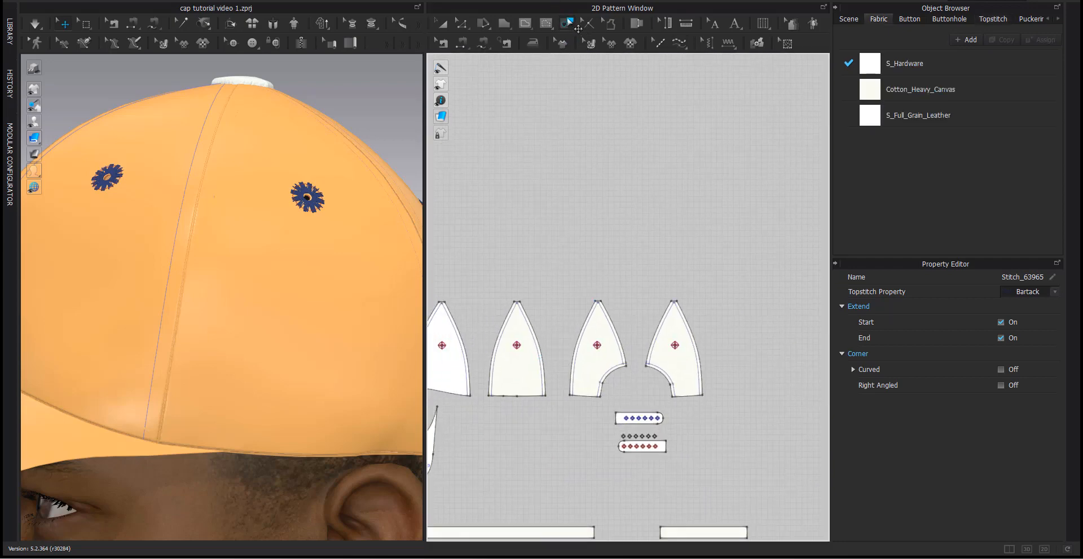
scroll(659, 363, up, 4)
click(561, 293)
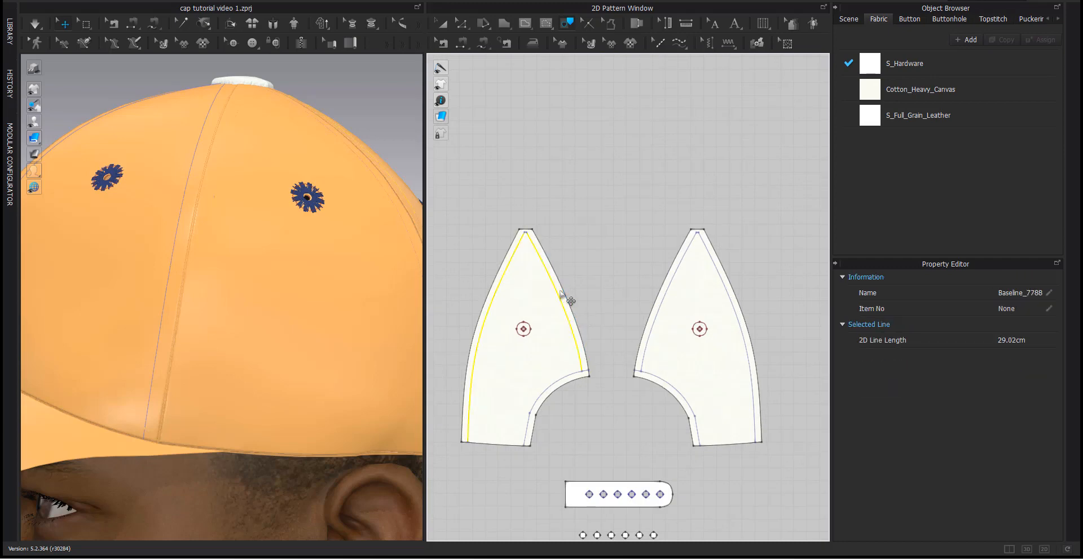
shift+click(573, 380)
shift+click(665, 380)
shift+click(660, 320)
scroll(659, 319, down, 3)
middle_drag(560, 322, 718, 322)
scroll(677, 321, up, 4)
shift+click(680, 321)
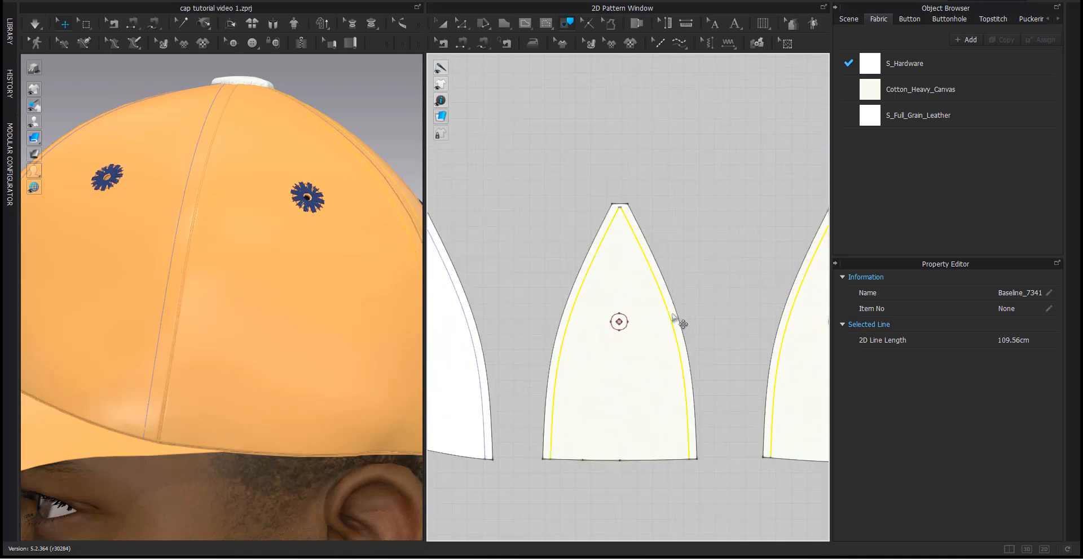
scroll(587, 326, down, 4)
middle_drag(564, 331, 750, 321)
scroll(734, 321, up, 4)
shift+click(712, 317)
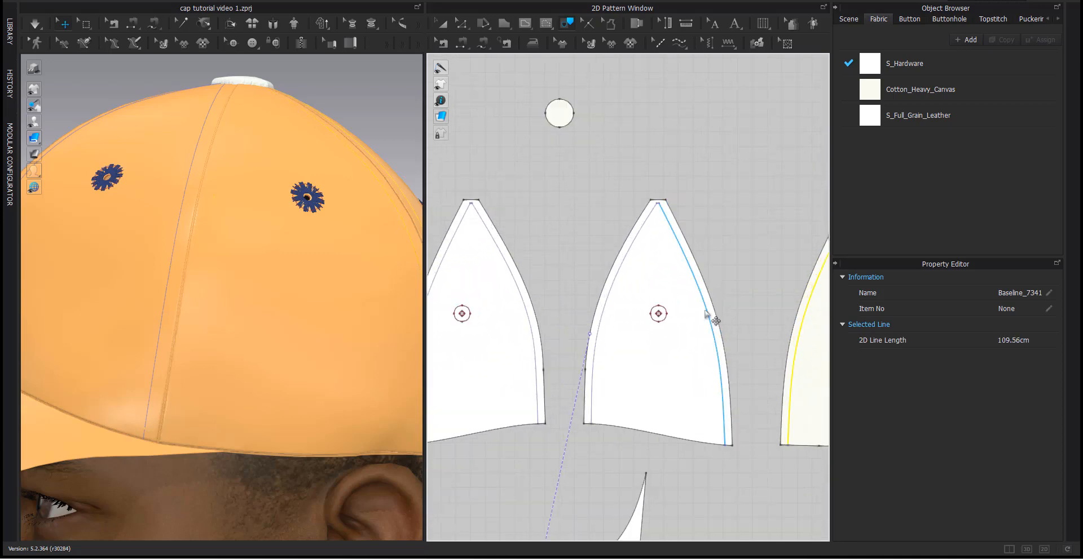
shift+click(530, 298)
scroll(523, 298, down, 4)
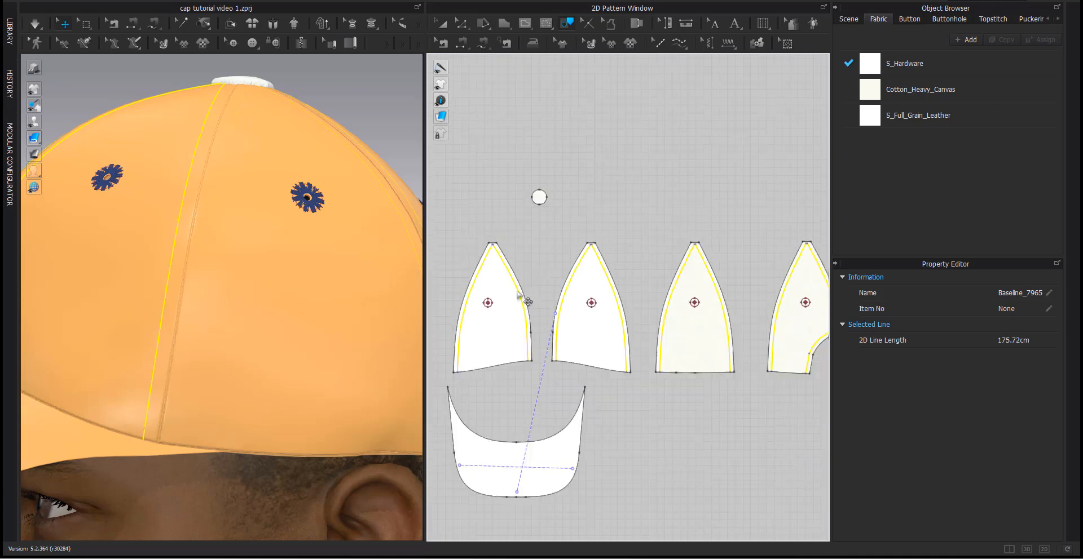
shift+click(606, 279)
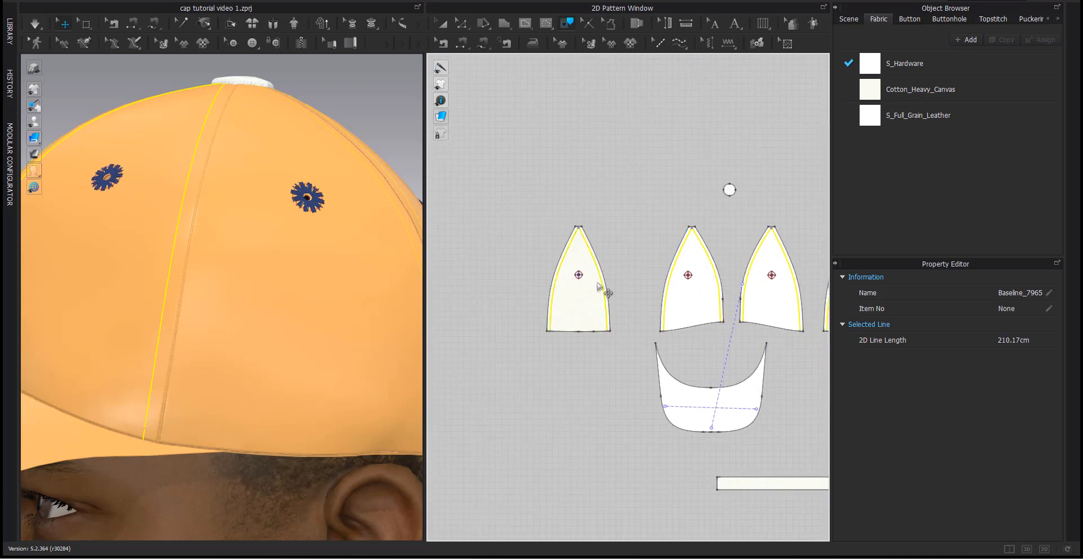
key(Return)
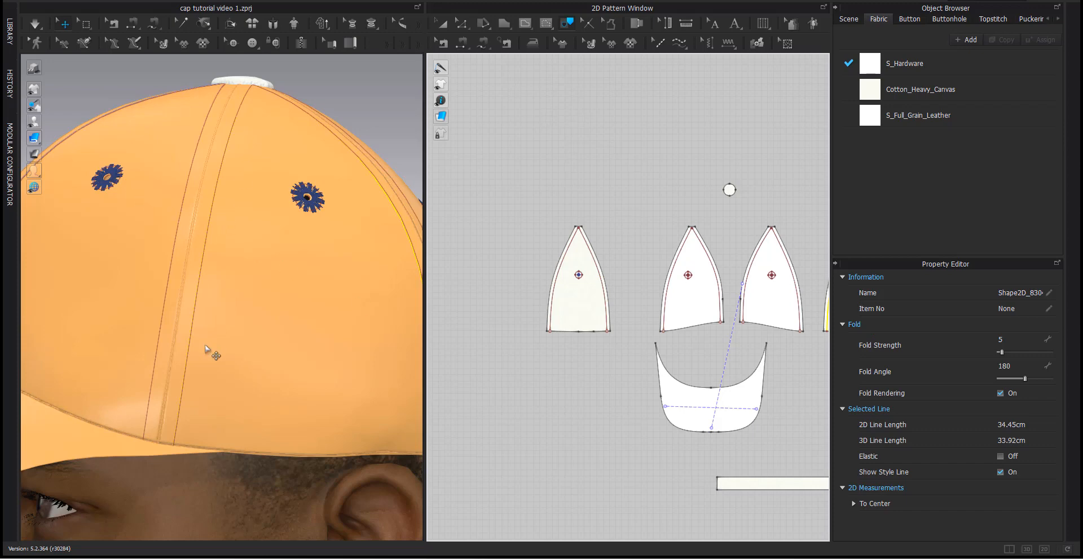
Add a new topstitch style and name it "Single stitch 0cm".
scroll(714, 290, up, 3)
scroll(712, 289, down, 2)
middle_drag(712, 286, 609, 320)
click(665, 42)
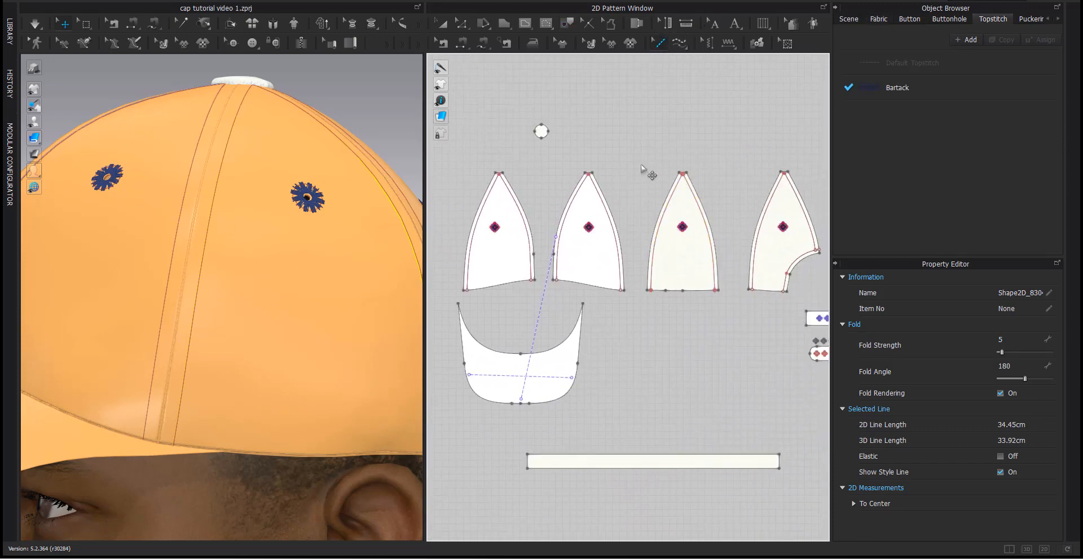
scroll(680, 213, up, 1)
scroll(689, 183, up, 2)
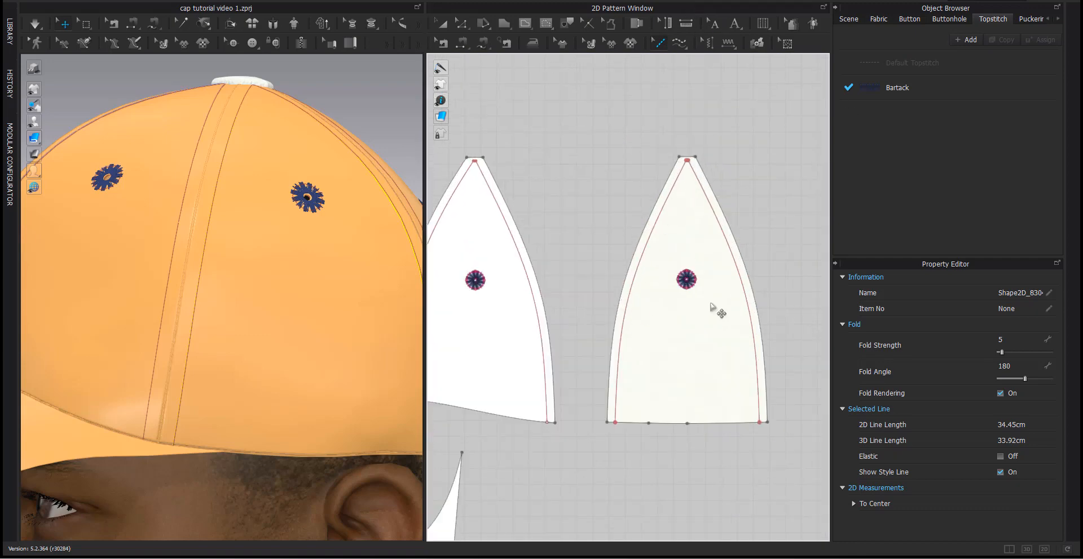
click(967, 40)
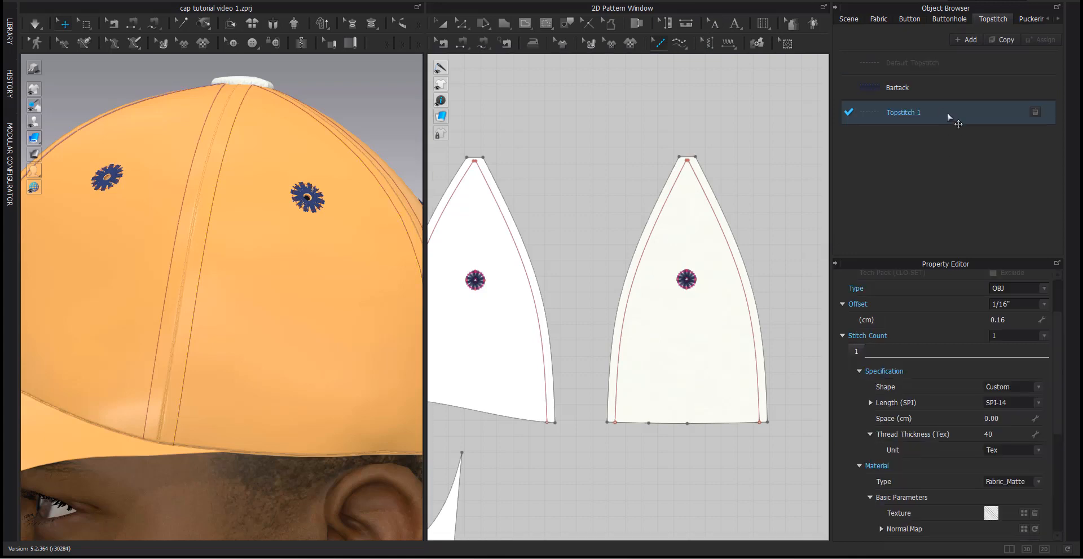
double_click(915, 118)
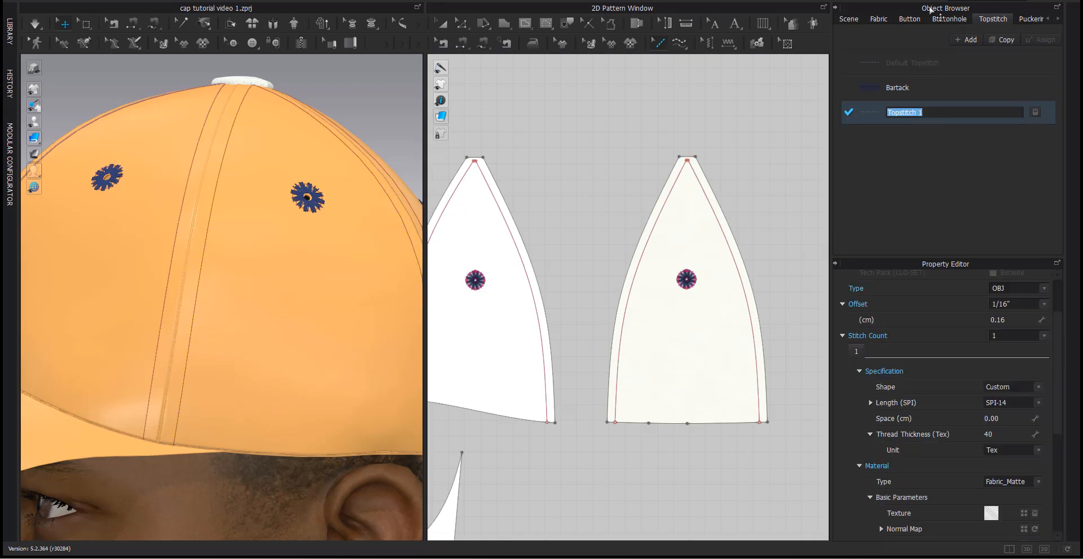
text(Single)
key(Return)
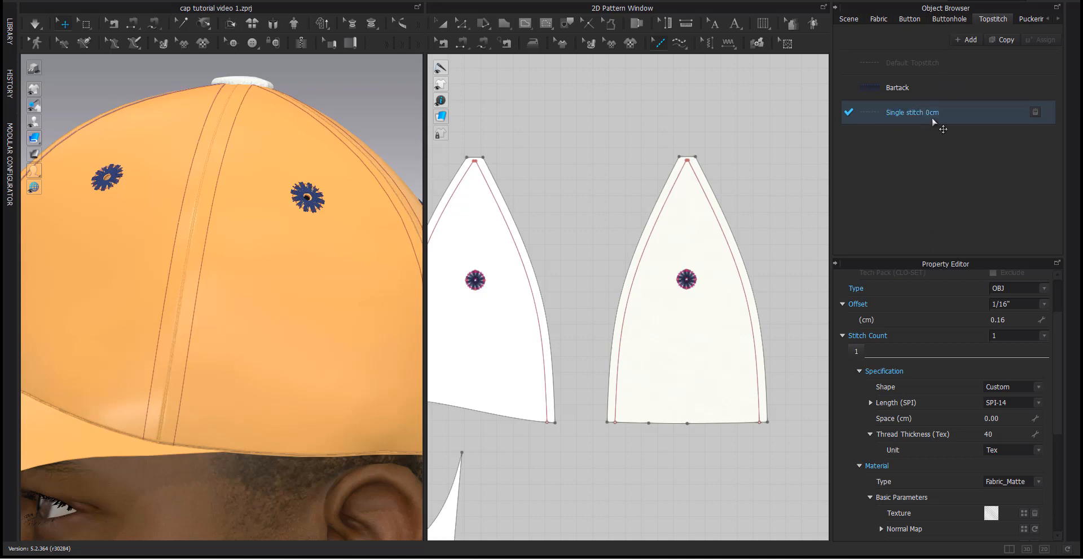
double_click(934, 121)
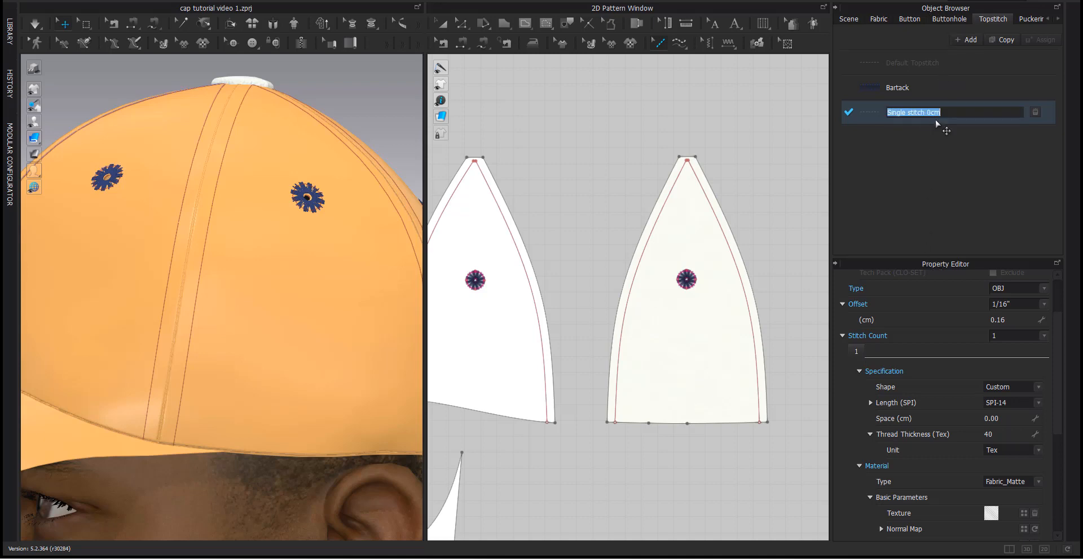
Set the Single stitch 0cm topstitch's thread thickness to 80 Tex and its stitch length to SPI-10.
click(1004, 435)
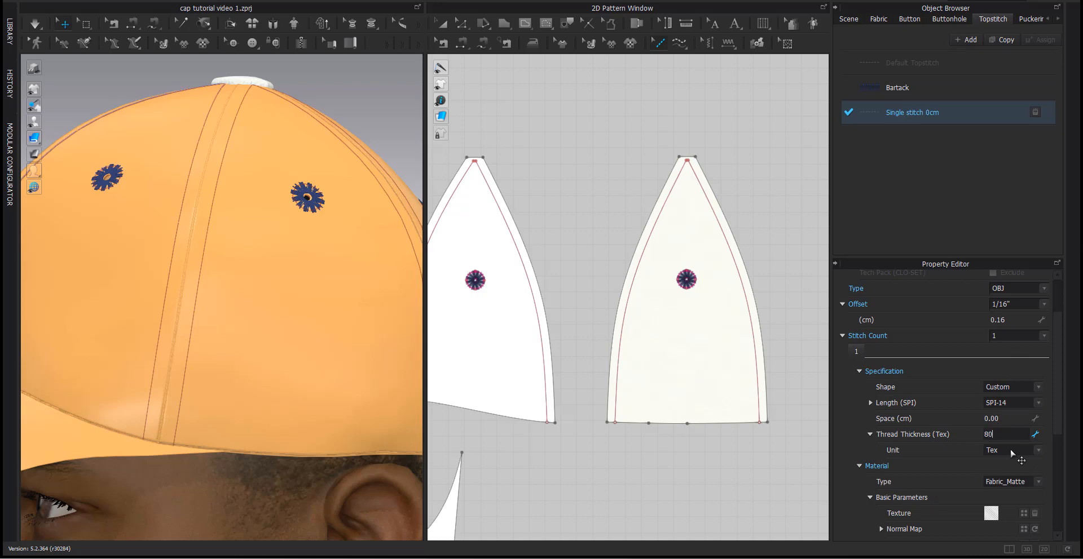
key(Return)
click(1009, 402)
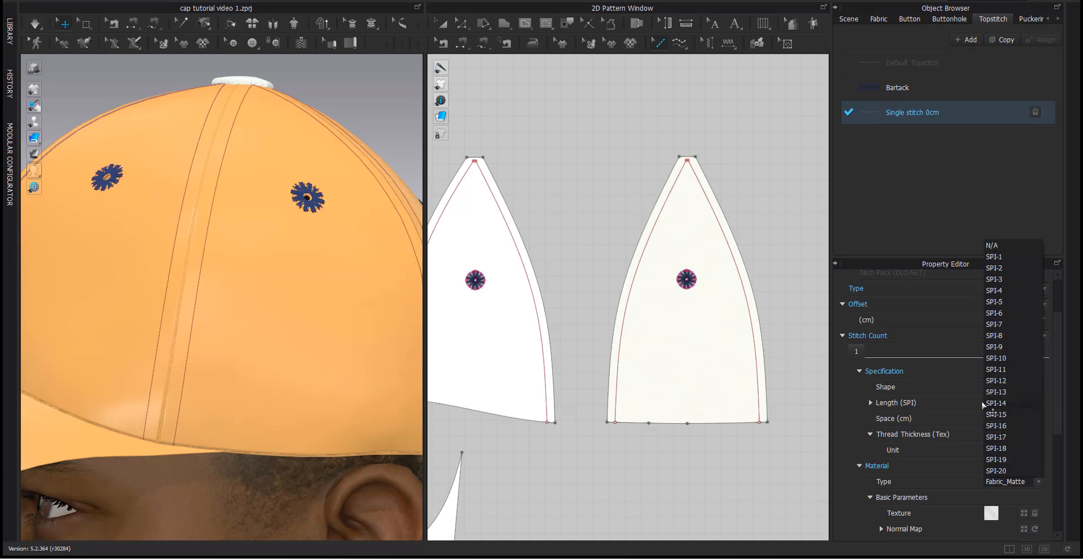
click(1008, 359)
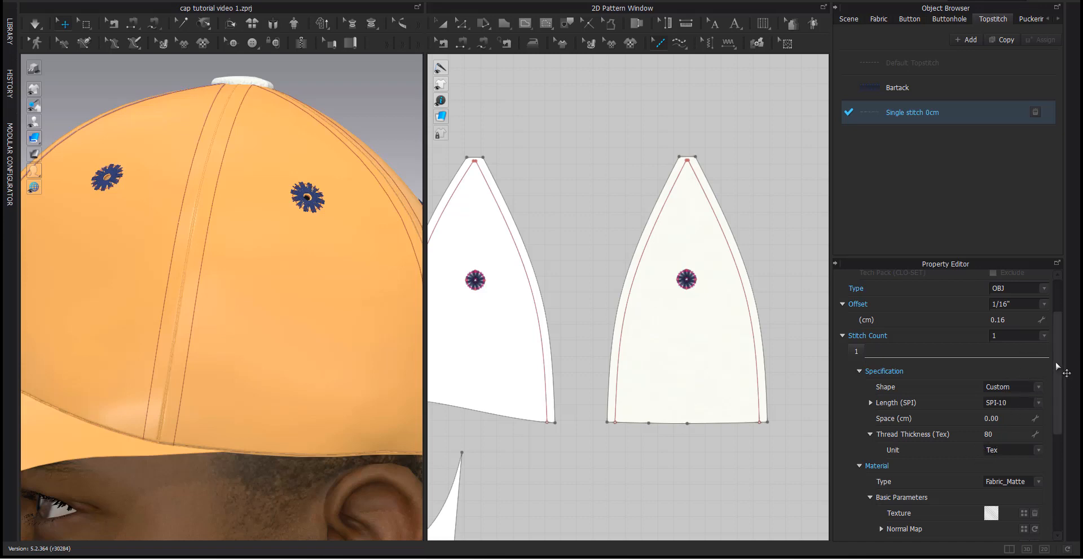
Set the Single stitch 0cm topstitch's offset to 0 cm.
scroll(1044, 458, down, 5)
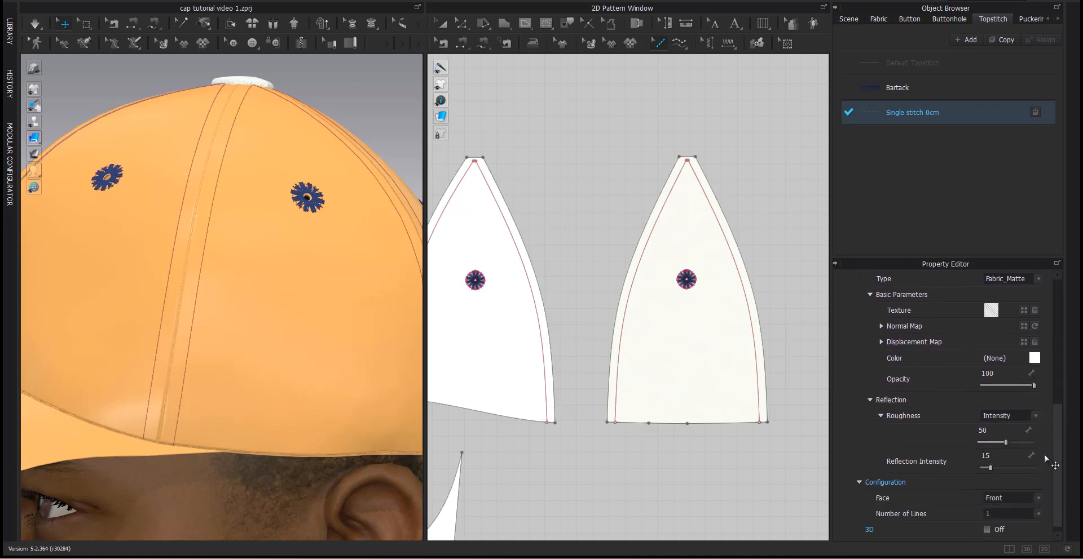
drag(1045, 458, 1051, 370)
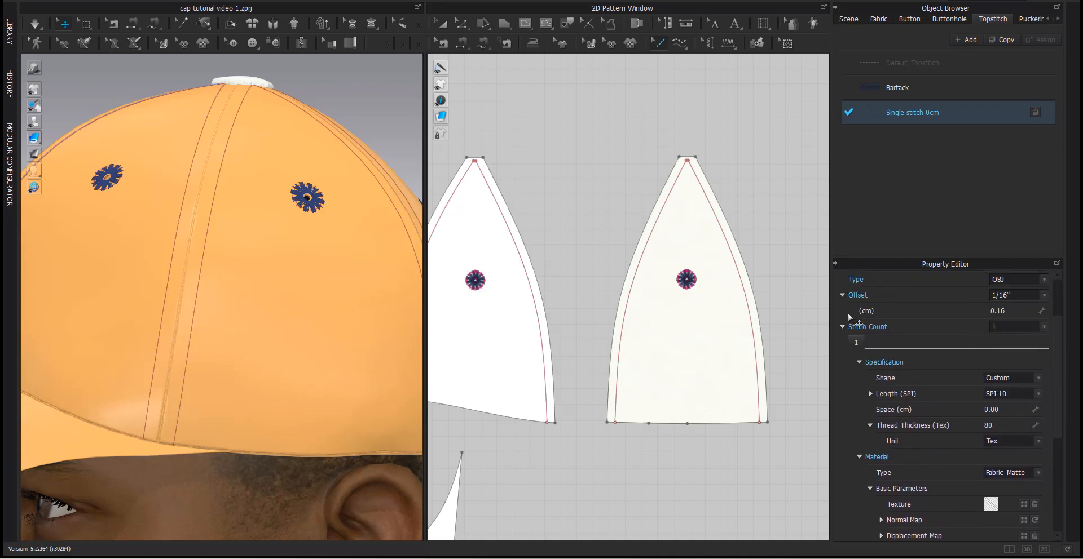
click(1004, 311)
text(0)
key(Return)
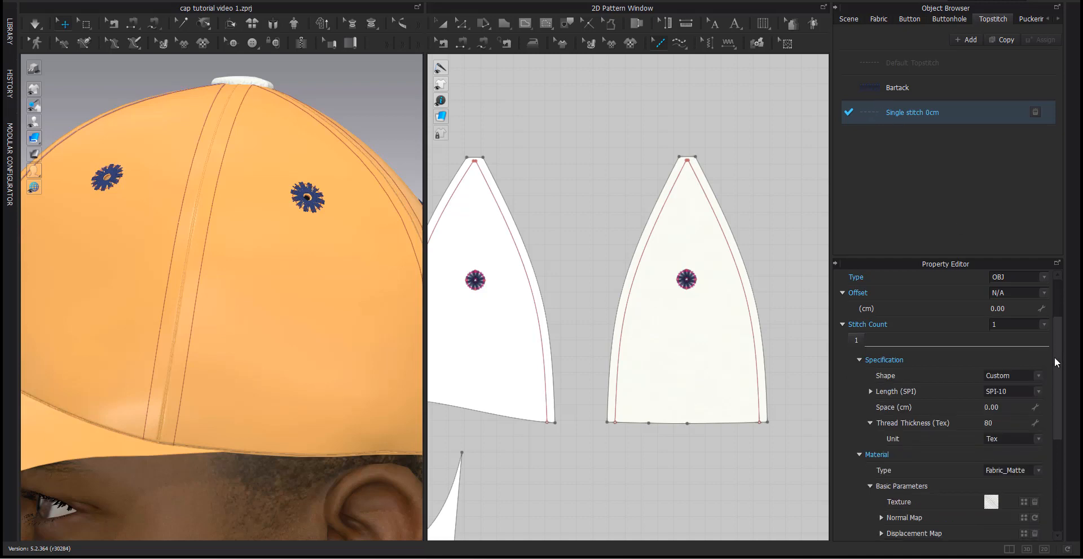
Color the Single stitch 0cm thread with the saved dark blue Sapphire swatch.
scroll(1029, 459, down, 2)
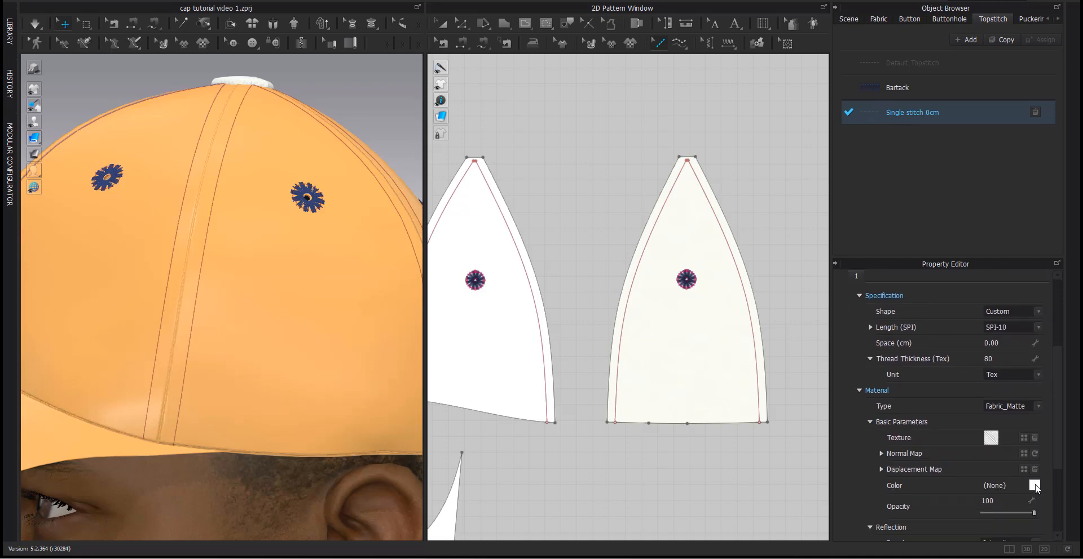
click(1034, 486)
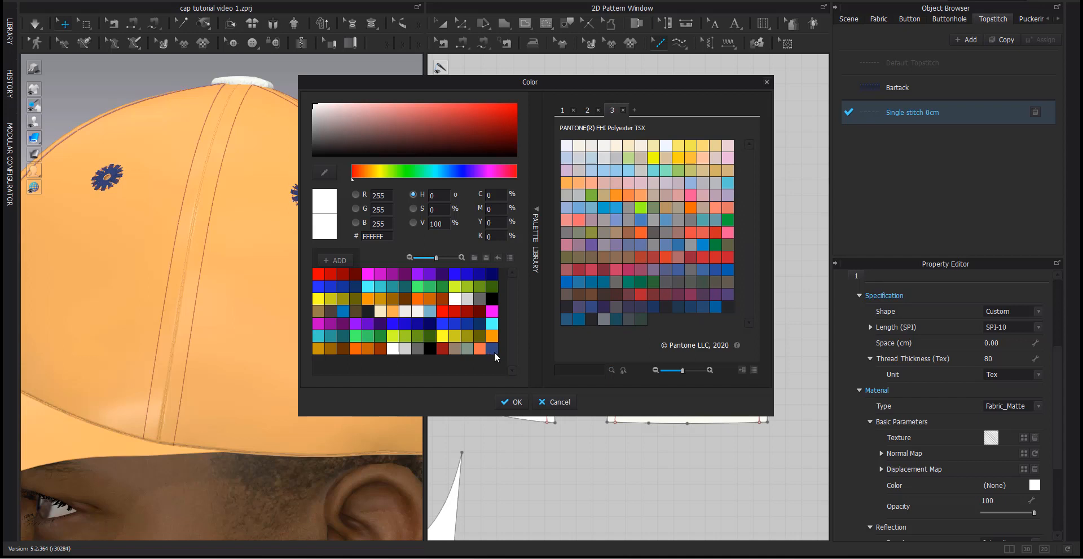
click(492, 350)
click(513, 403)
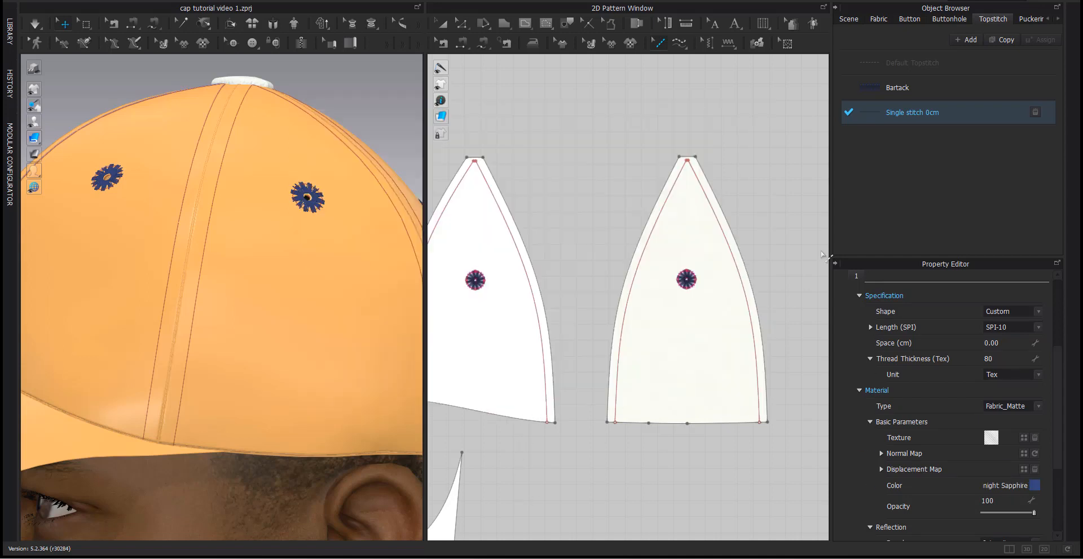
Sew a Single stitch 0cm free topstitch along one front panel's center-seam internal line and inspect it on the 3D cap.
scroll(584, 202, down, 4)
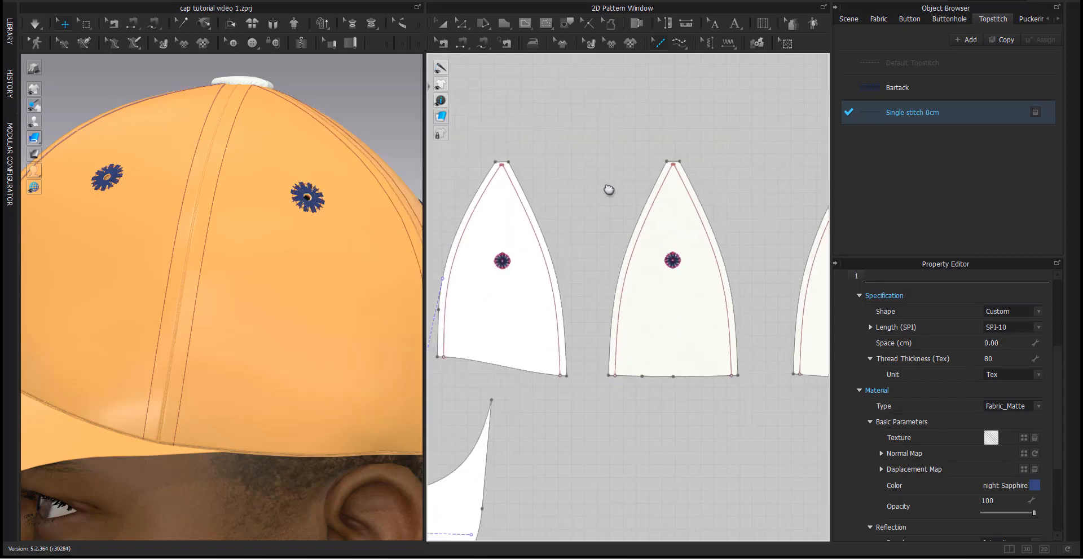
scroll(586, 244, up, 3)
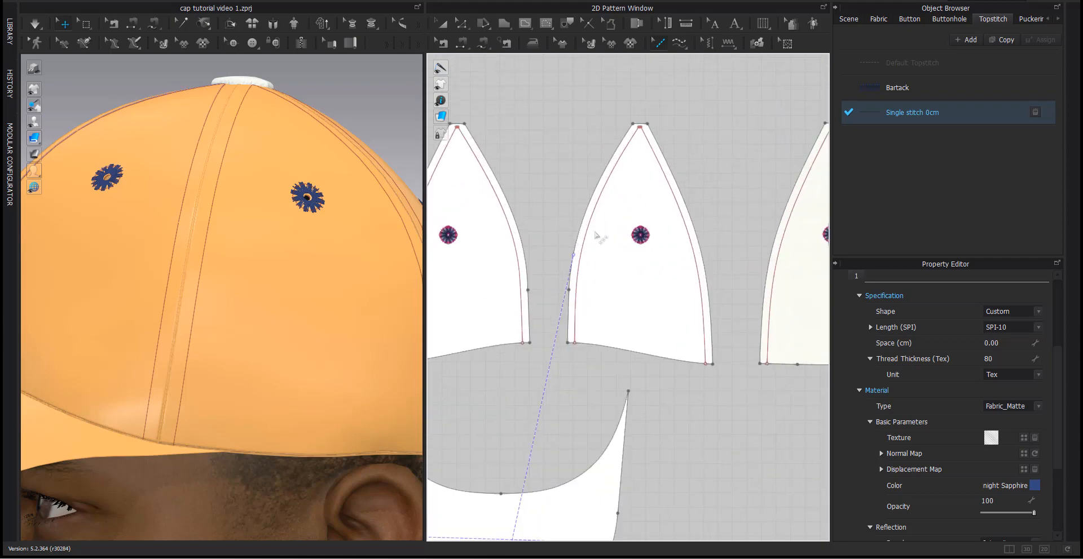
click(679, 45)
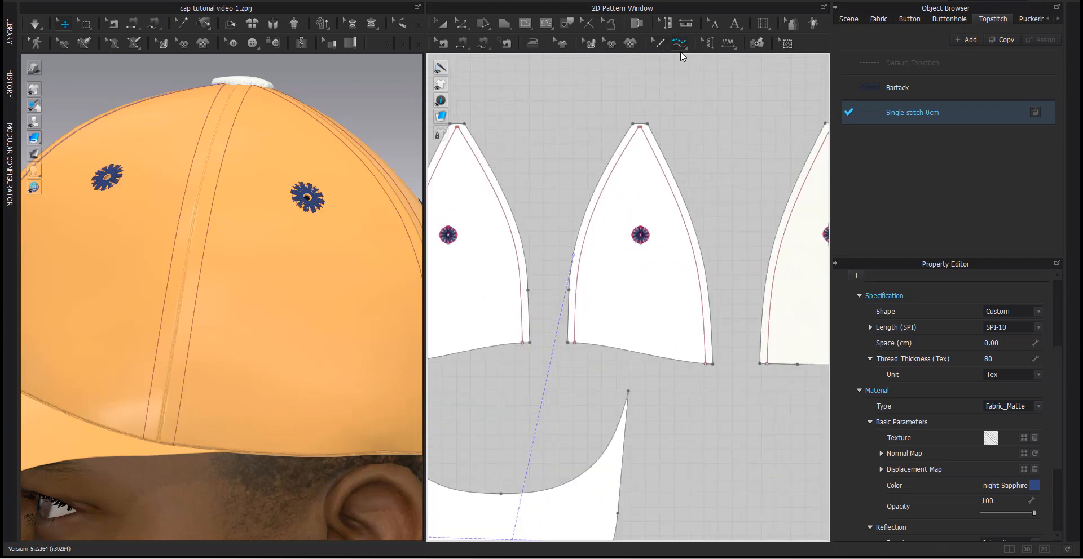
click(575, 343)
click(639, 127)
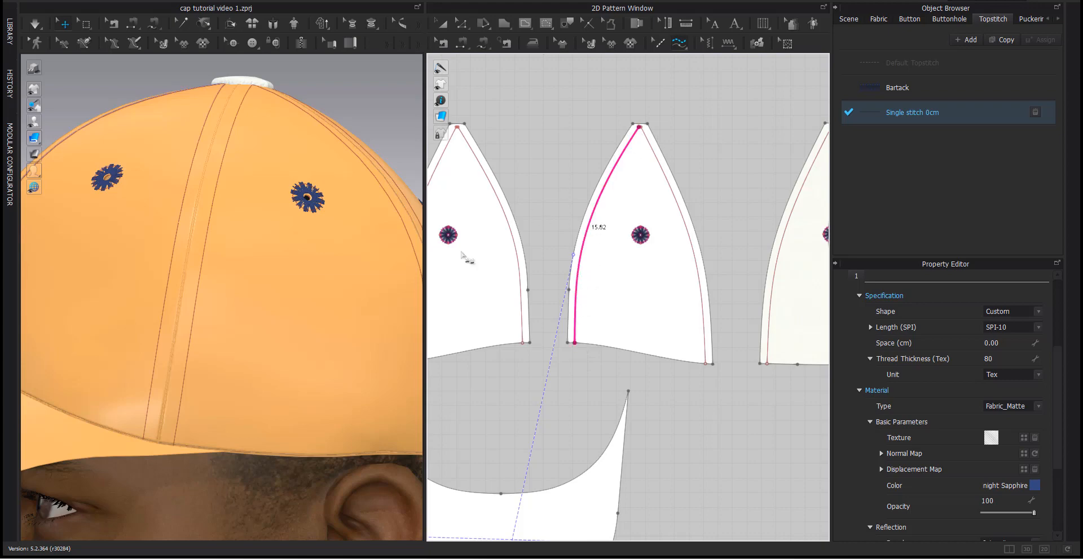
right_drag(193, 316, 133, 324)
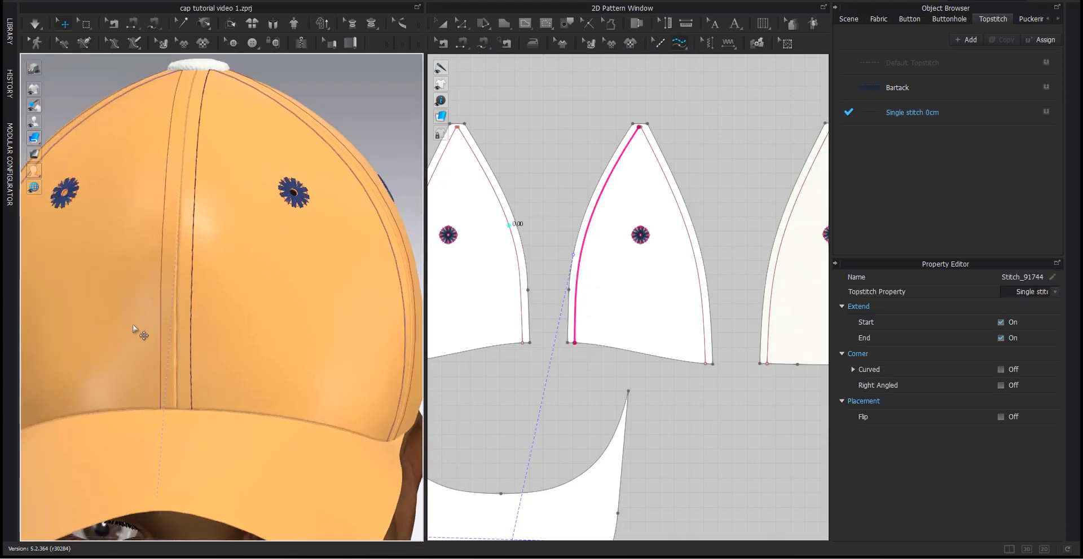
scroll(134, 320, up, 2)
scroll(159, 305, up, 2)
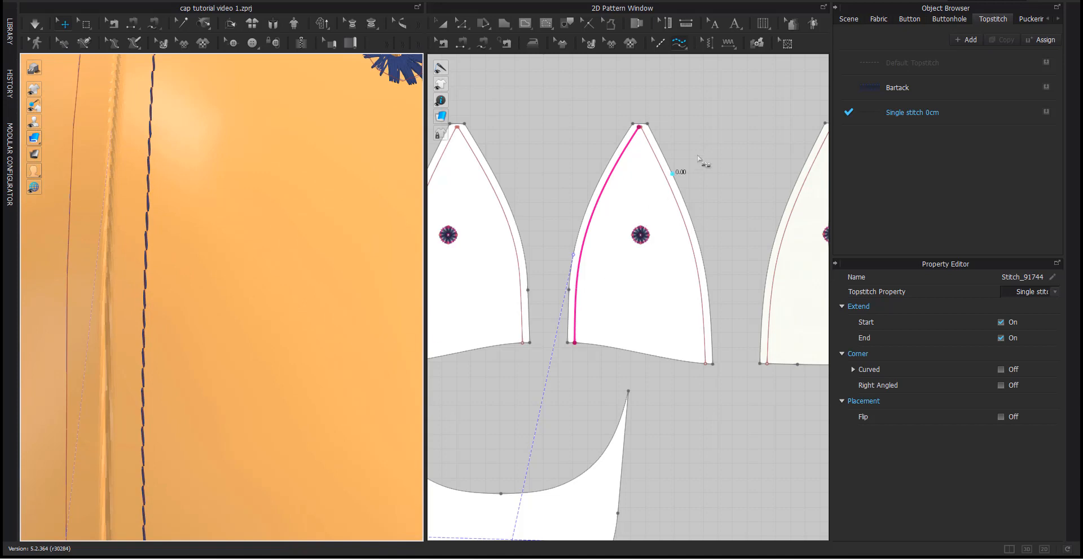
Sew a Single stitch 0cm topstitch along the same front panel's side-seam internal line, from the crown tip to the lower edge.
click(646, 126)
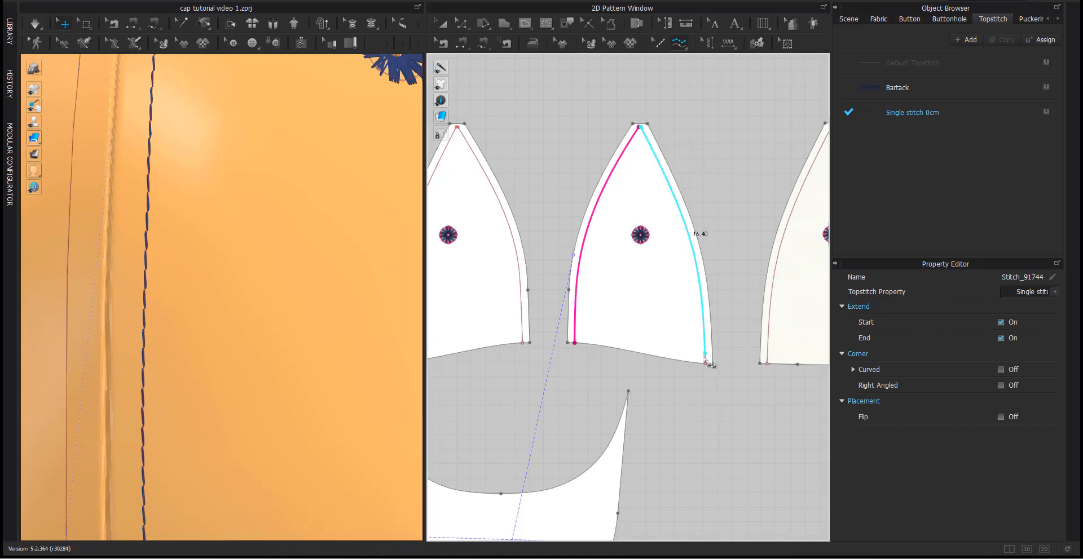
click(705, 361)
scroll(700, 361, down, 2)
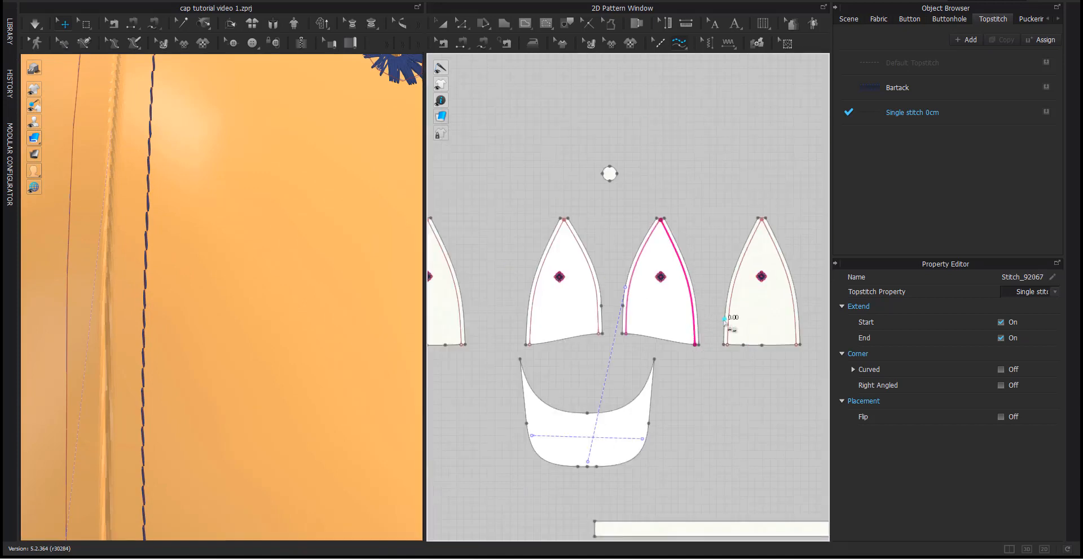
scroll(685, 356, up, 2)
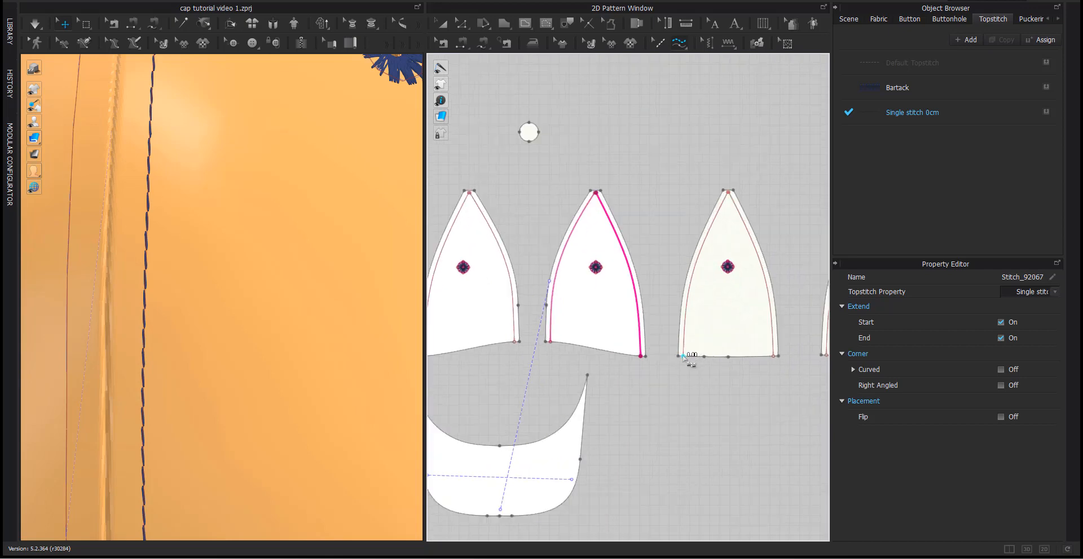
Sew Single stitch 0cm topstitches along both traced seam lines of the adjacent side panel and the first back panel.
click(729, 194)
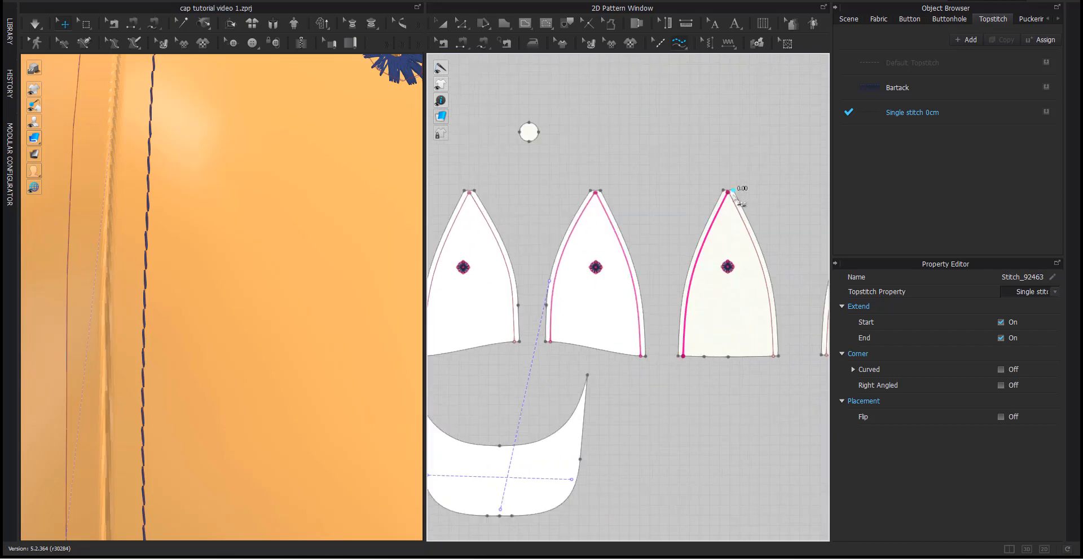
click(776, 358)
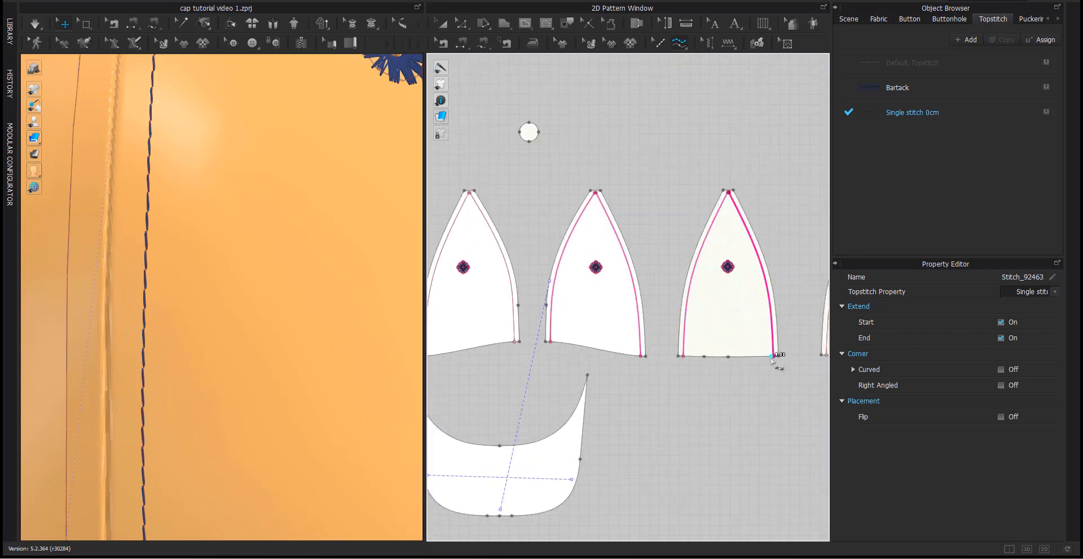
middle_drag(781, 310, 432, 302)
click(478, 348)
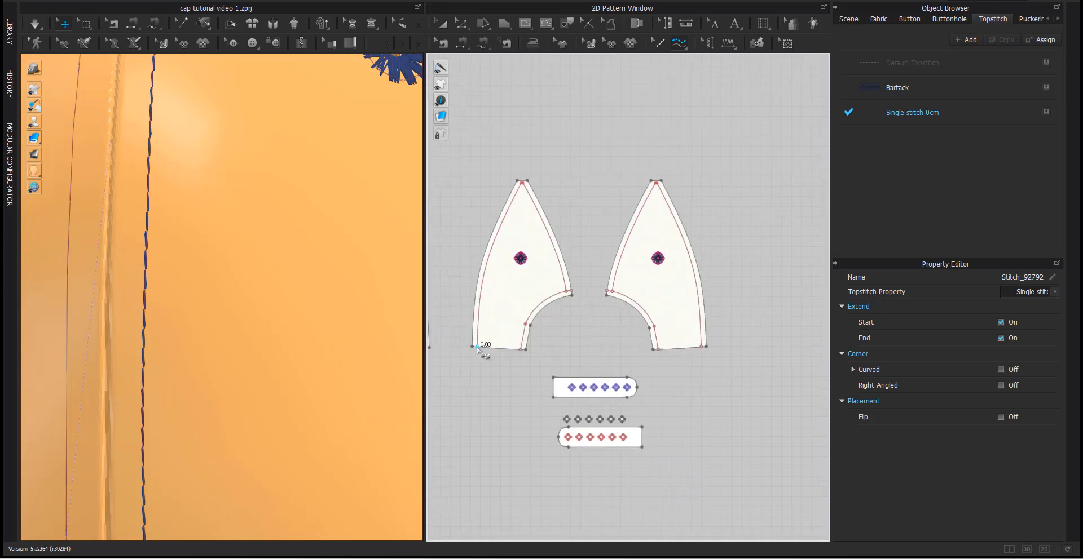
click(522, 183)
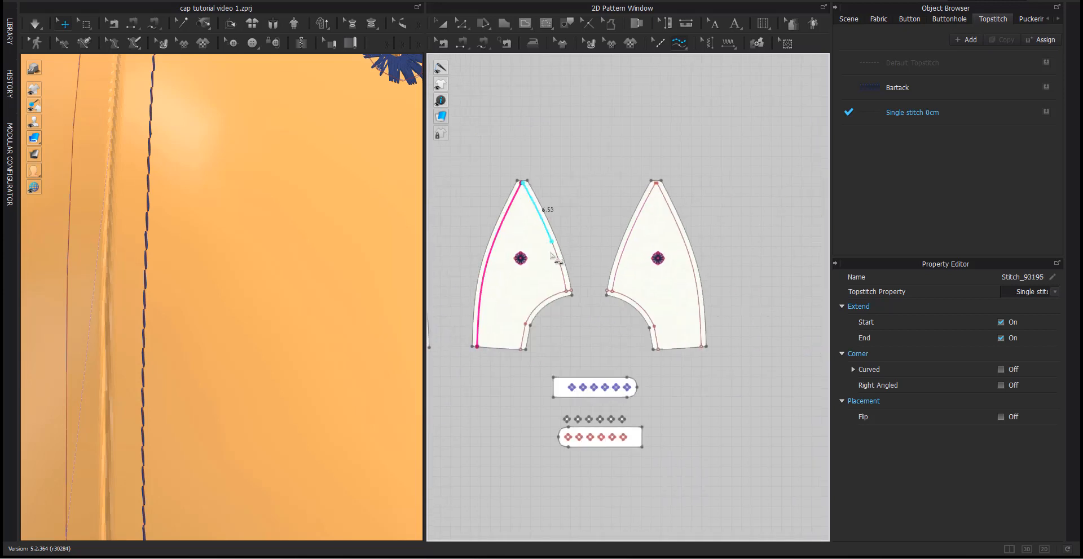
click(566, 291)
Sew Single stitch 0cm topstitches along both traced seam lines of the second back panel, meeting at the crown tip.
click(611, 291)
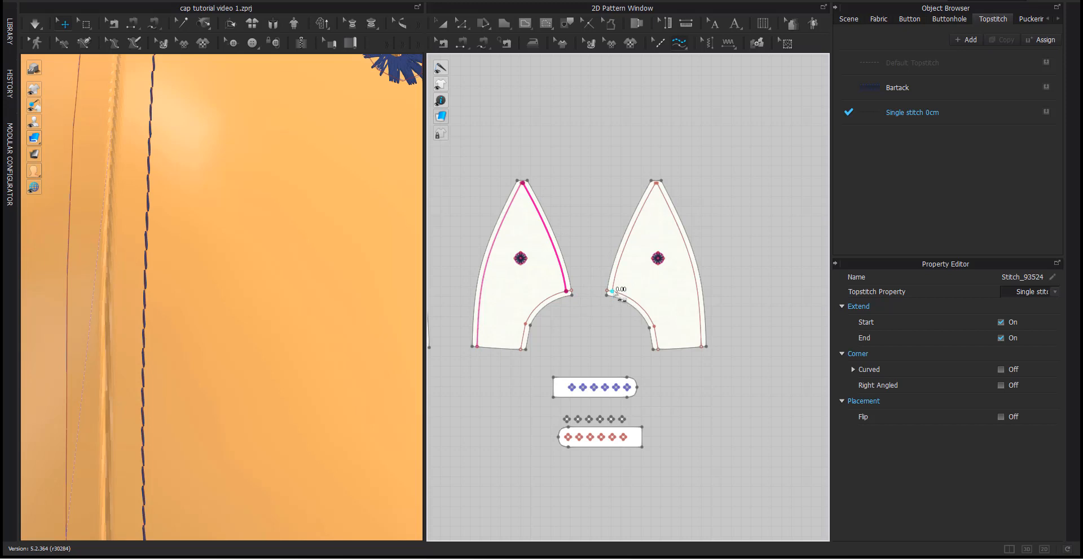
click(656, 184)
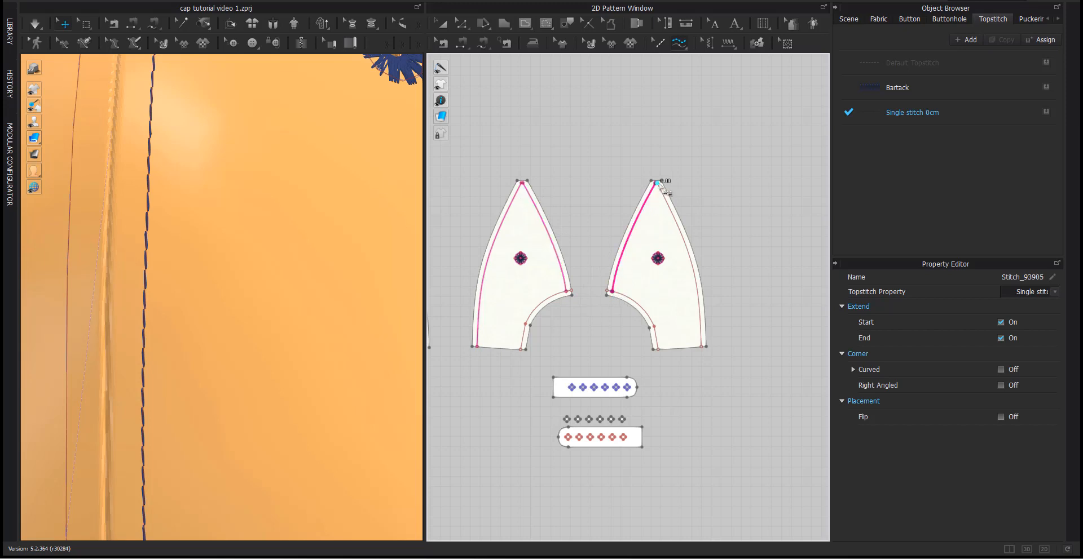
click(702, 352)
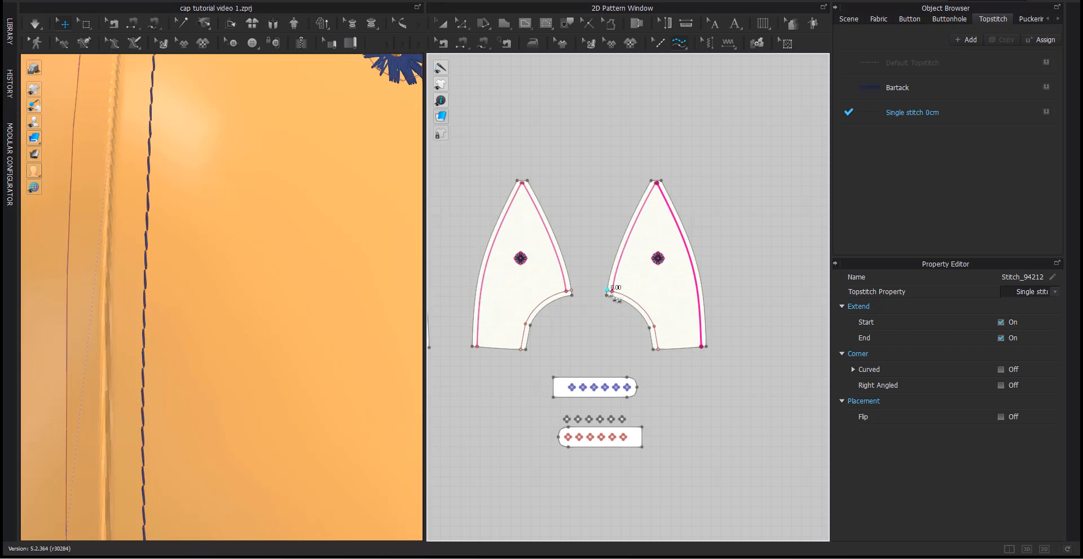
Sew Single stitch 0cm topstitches along the second back panel's curved opening line, including the short segment out to the panel edge.
scroll(608, 294, up, 4)
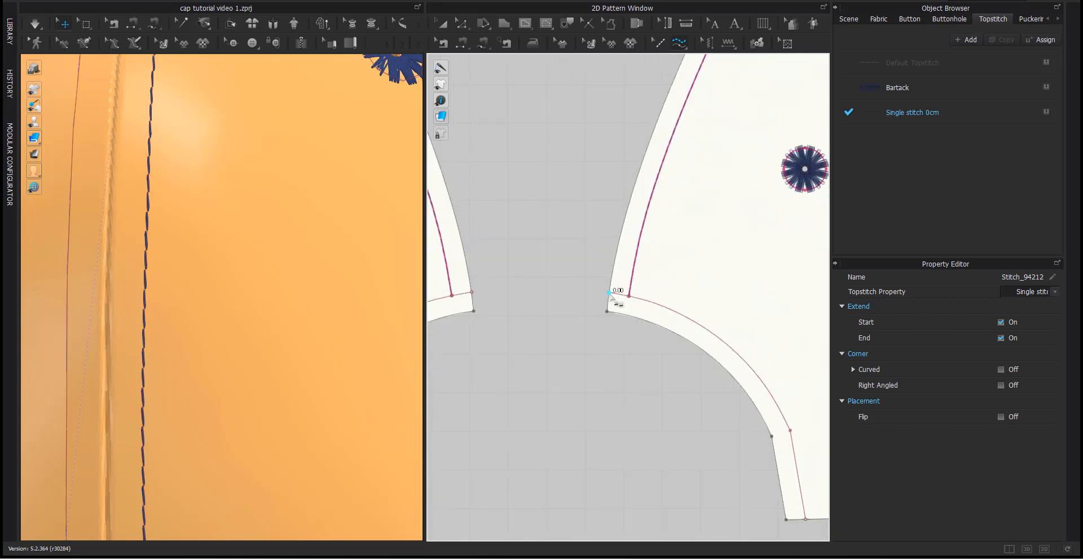
click(609, 294)
scroll(615, 295, down, 4)
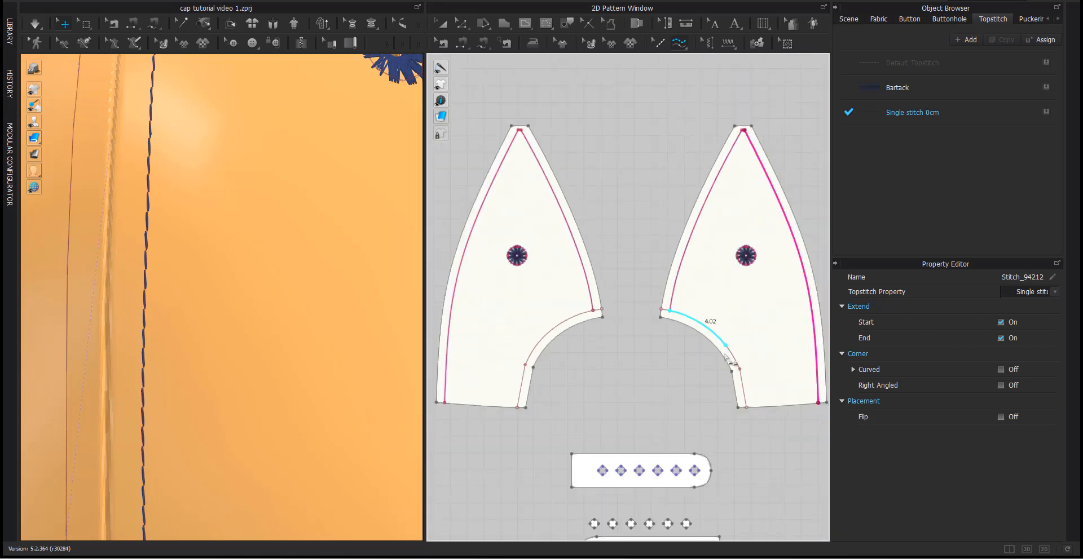
click(745, 408)
scroll(657, 313, up, 4)
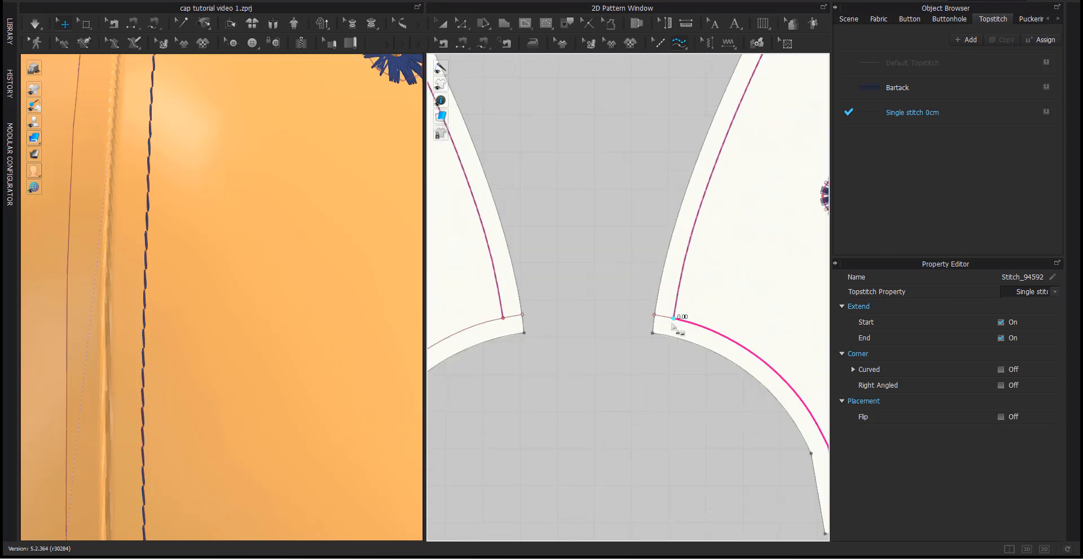
click(653, 316)
Sew Single stitch 0cm topstitches along the first back panel's short edge segment and curved opening line down to the lower edge.
click(522, 314)
click(504, 319)
scroll(504, 322, down, 4)
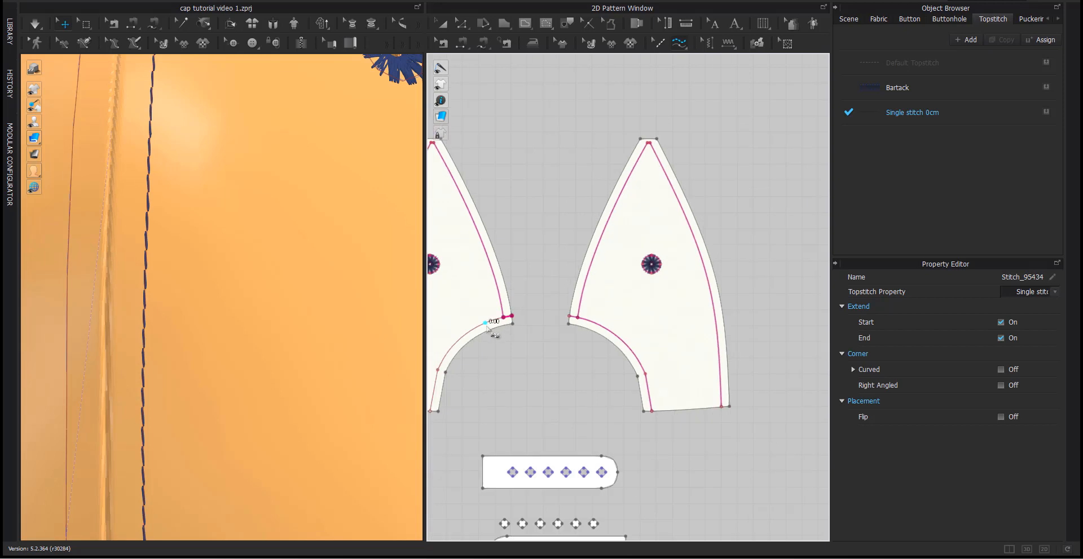
click(536, 292)
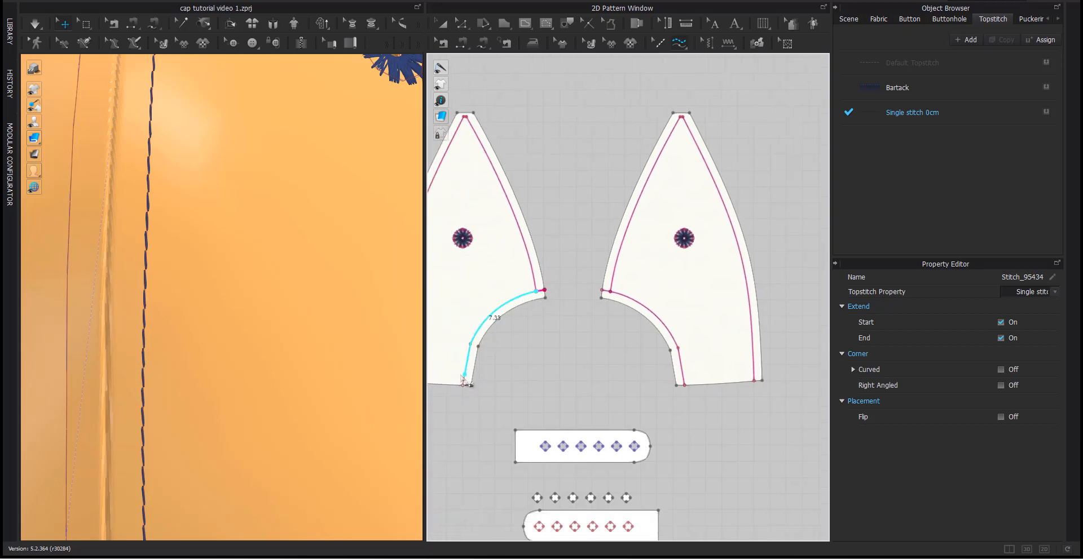
click(462, 385)
Sew Single stitch 0cm topstitches along both traced seam lines of the remaining side panel, from lower edge to crown tip and back down.
scroll(501, 339, up, 3)
scroll(503, 337, down, 8)
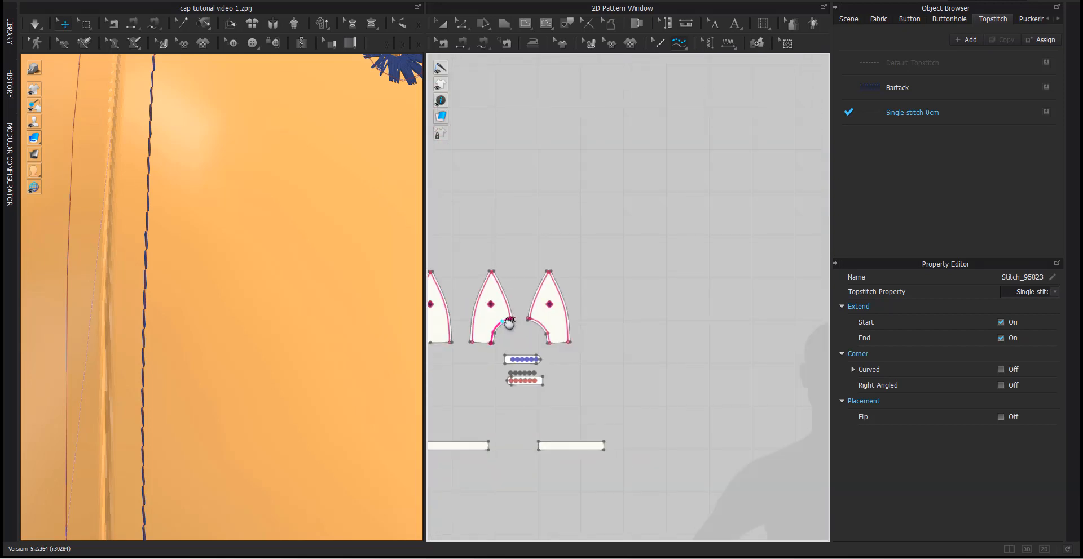
middle_drag(510, 322, 772, 284)
scroll(481, 271, up, 3)
scroll(562, 207, up, 3)
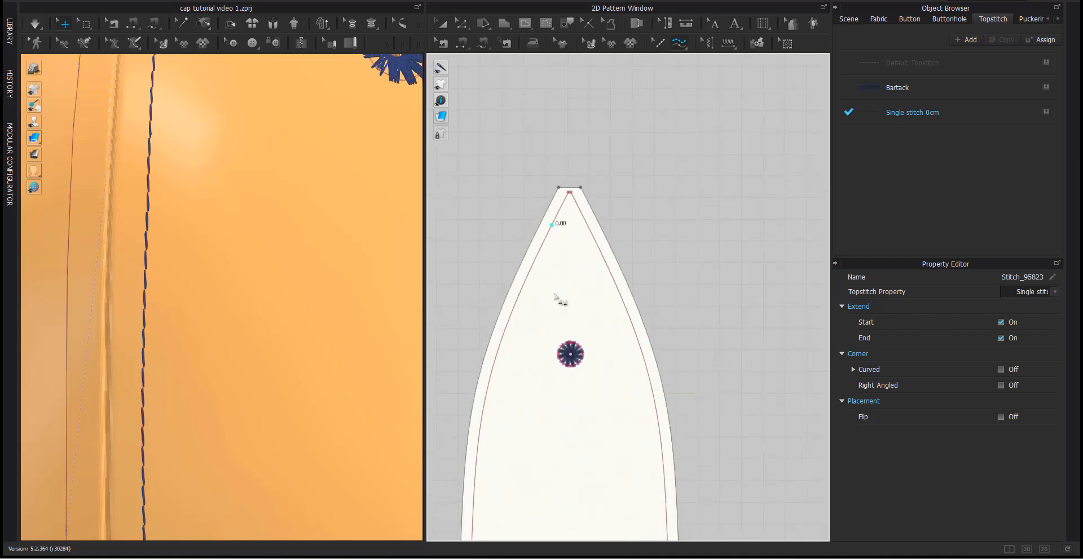
scroll(527, 403, down, 2)
middle_drag(527, 396, 535, 324)
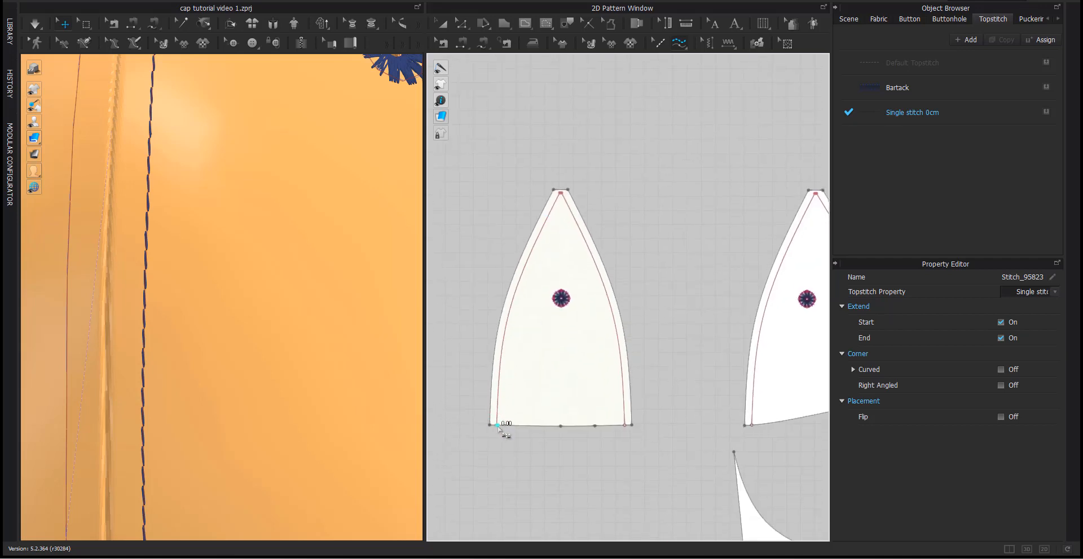
click(497, 426)
click(560, 194)
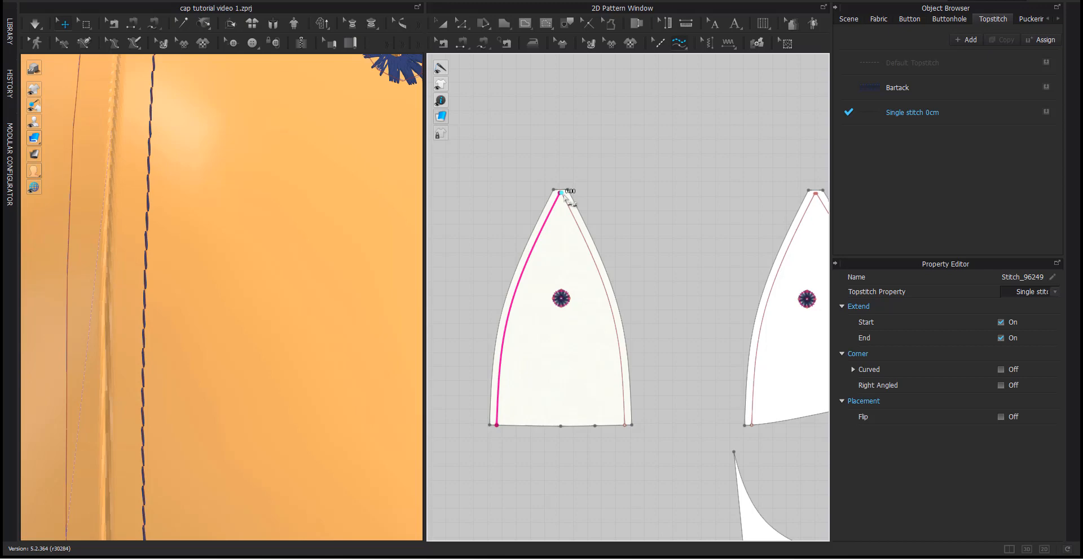
click(625, 425)
Sew Single stitch 0cm topstitches along both traced seam lines of the remaining front panel.
scroll(204, 317, down, 10)
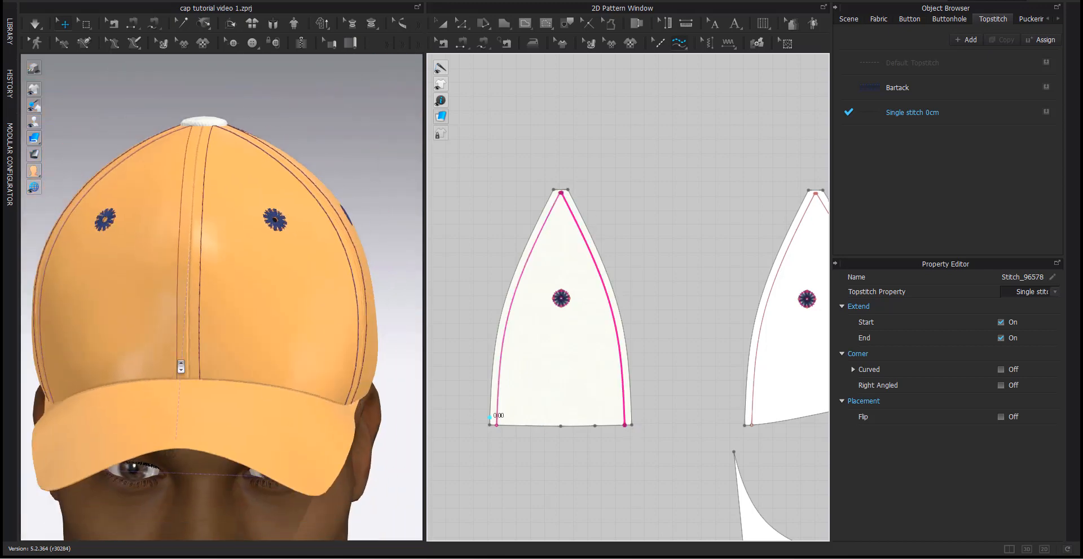
right_drag(180, 368, 226, 394)
scroll(743, 308, down, 7)
middle_drag(813, 317, 597, 276)
scroll(577, 286, up, 7)
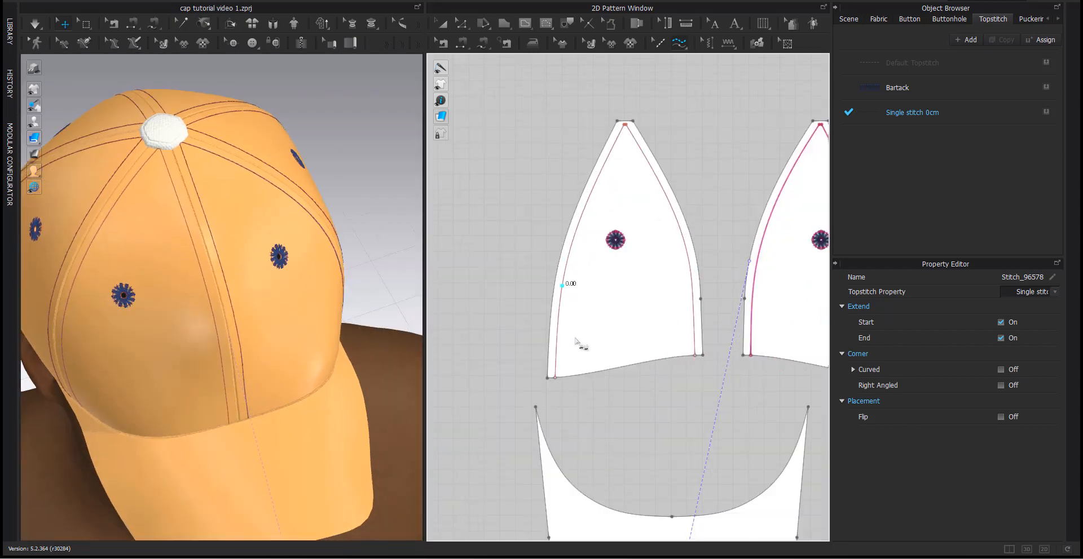
click(552, 376)
click(626, 131)
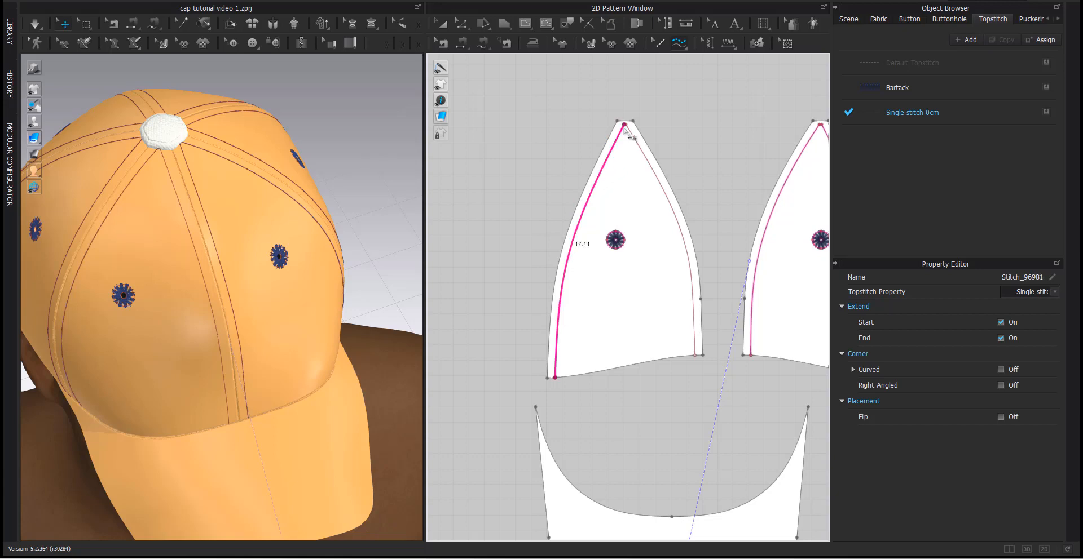
click(628, 129)
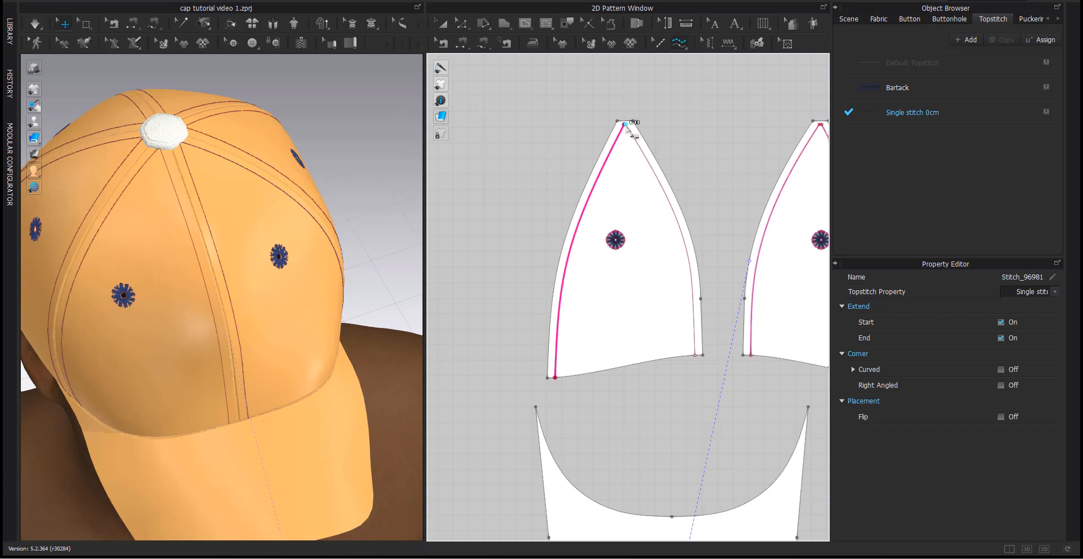
click(697, 355)
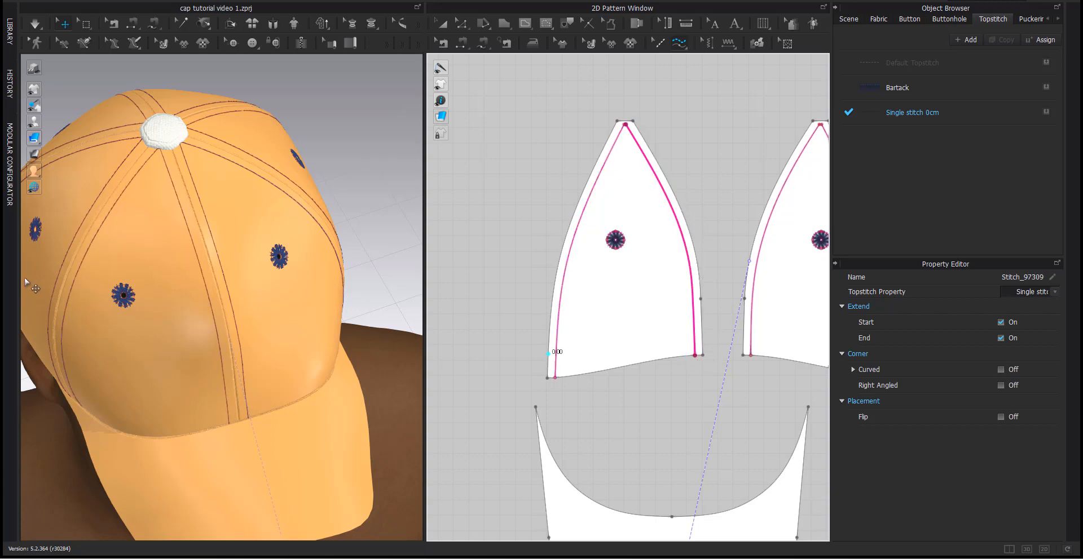
Inspect the crown's seam topstitching on the 3D cap from the front and side, and the front panel's lower corner on the pattern.
right_drag(25, 277, 177, 348)
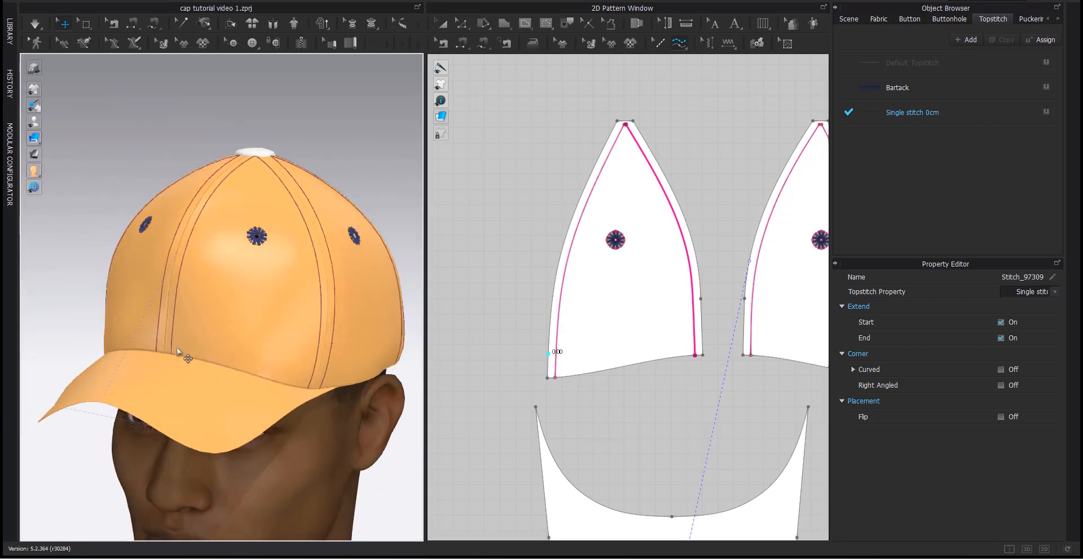
right_drag(402, 350, 164, 430)
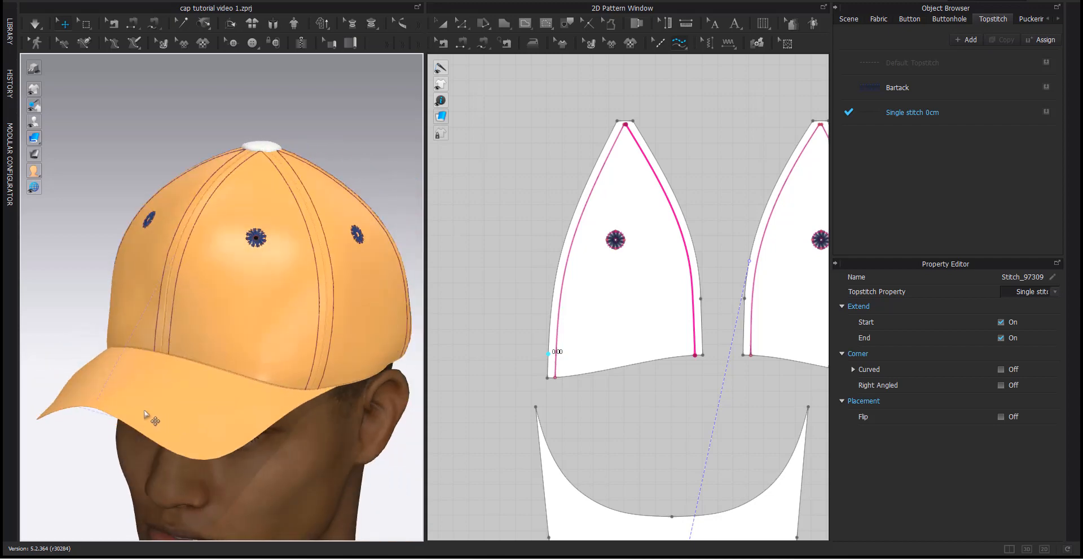
right_drag(251, 433, 49, 297)
scroll(171, 321, down, 3)
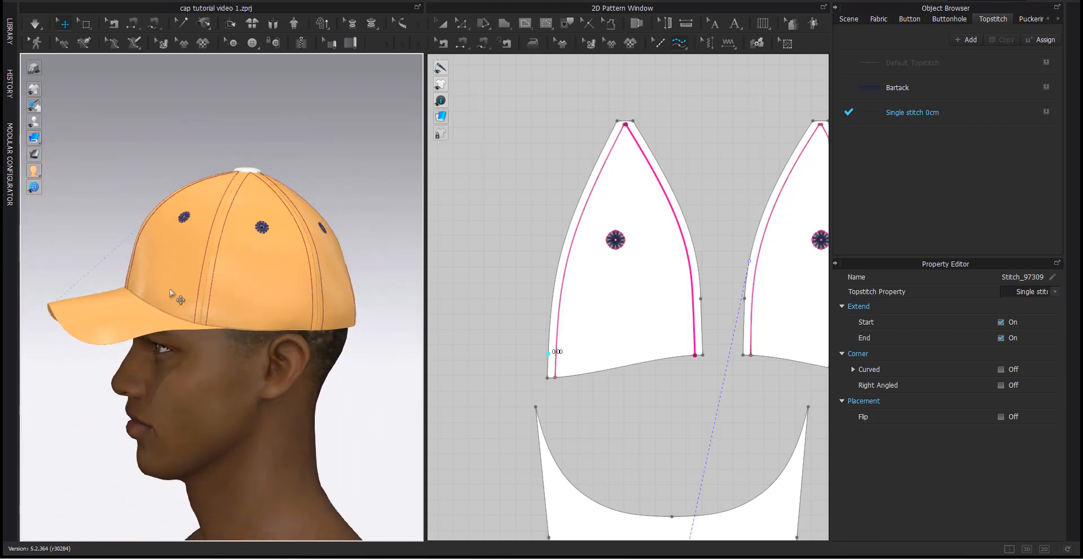
scroll(278, 216, up, 3)
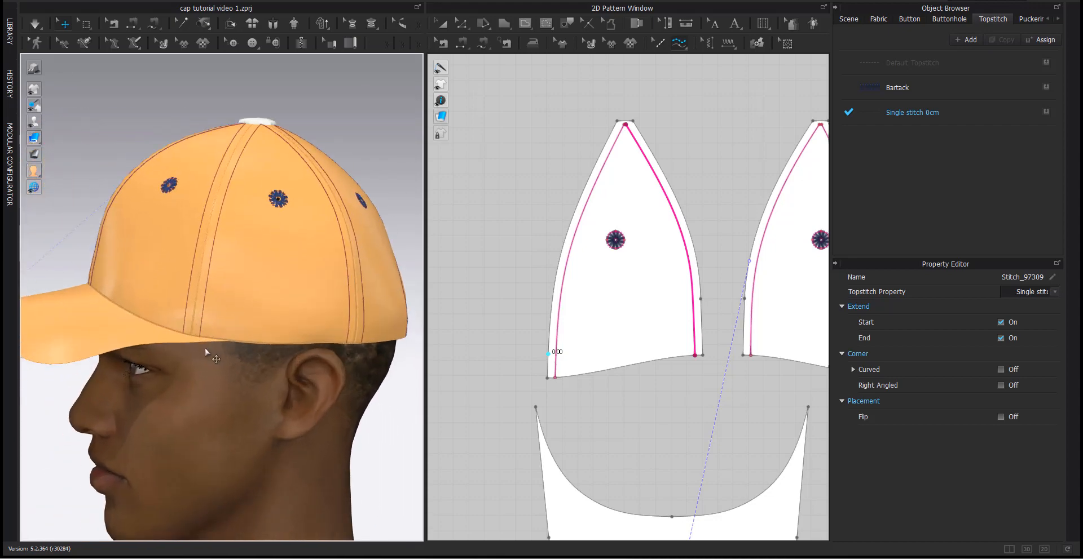
scroll(637, 333, down, 5)
scroll(643, 338, up, 10)
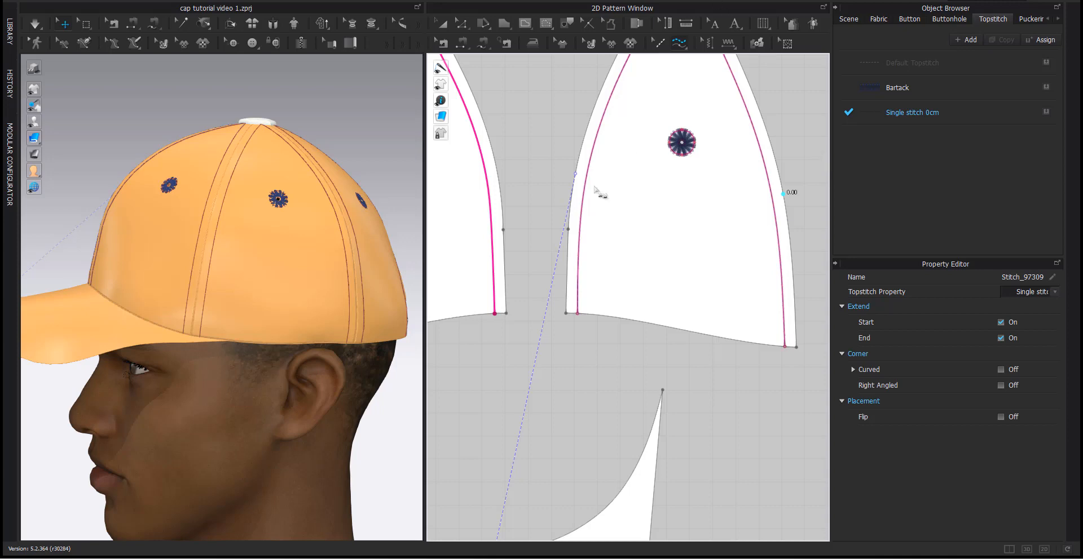
scroll(602, 323, up, 3)
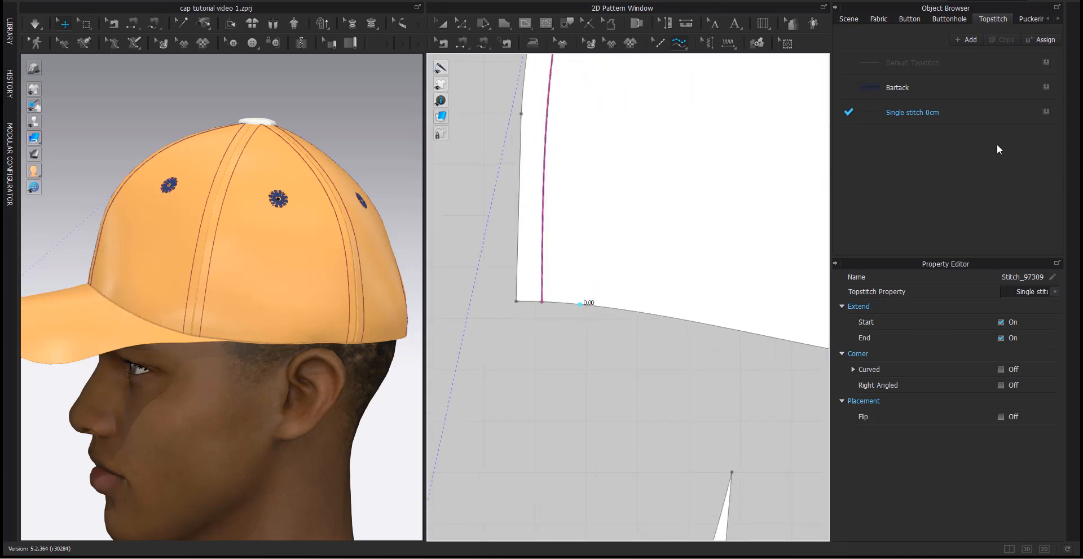
Duplicate the Single stitch 0cm topstitch and rename the copy to Single stitch 0.5 cm.
click(936, 111)
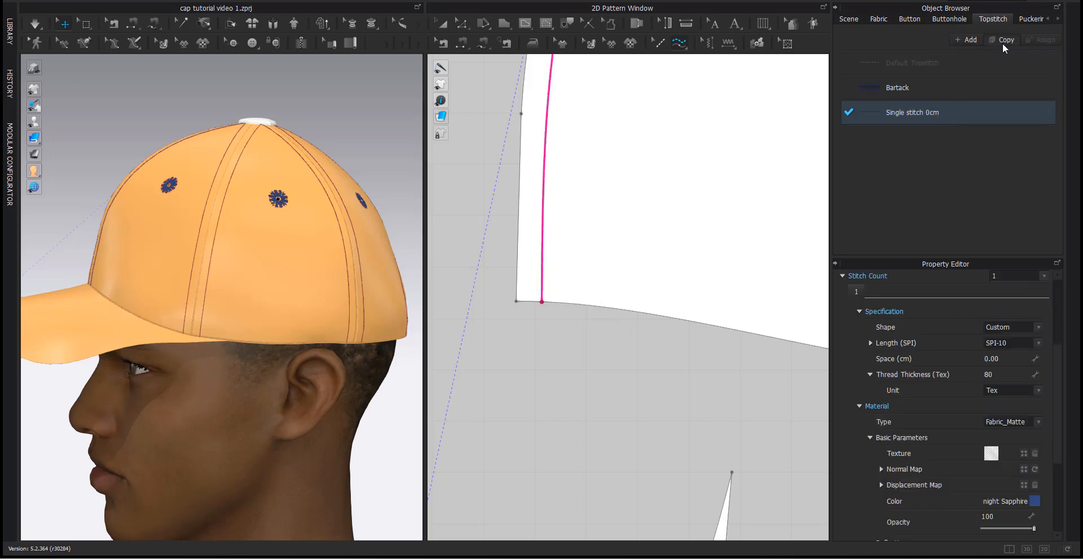
click(1007, 39)
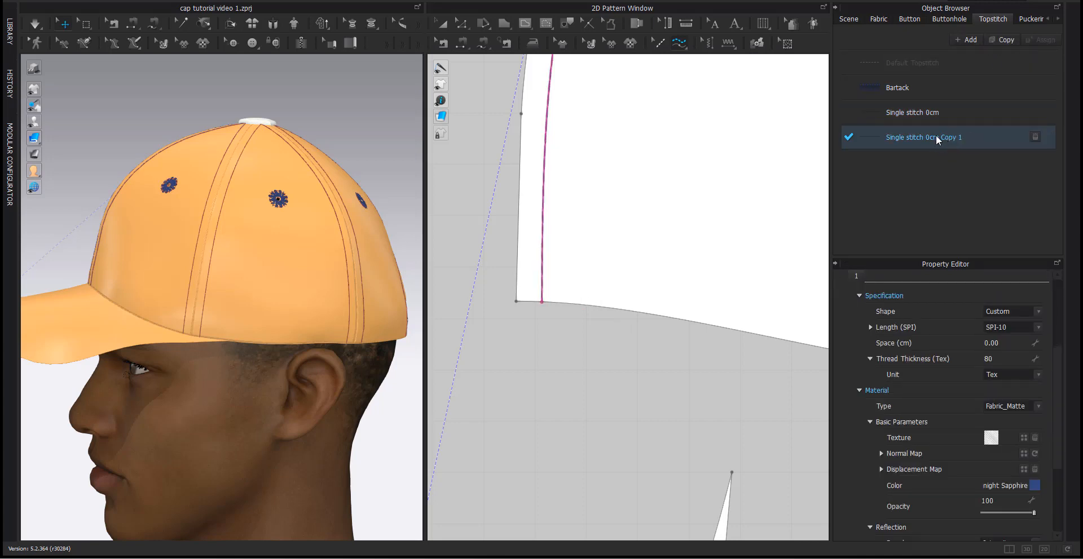
double_click(936, 137)
click(931, 137)
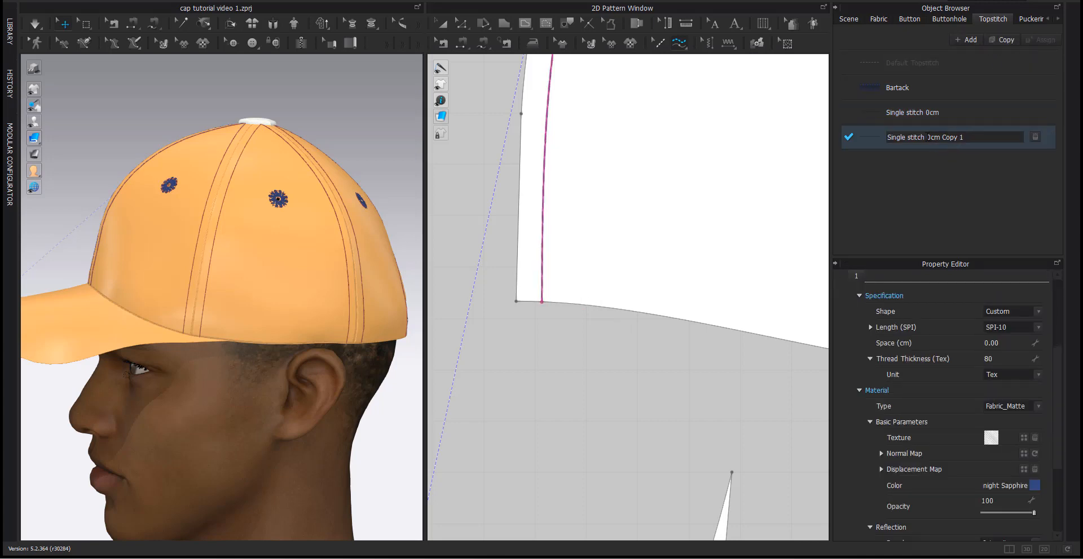
drag(925, 137, 972, 133)
text(0.5)
key(Return)
double_click(955, 145)
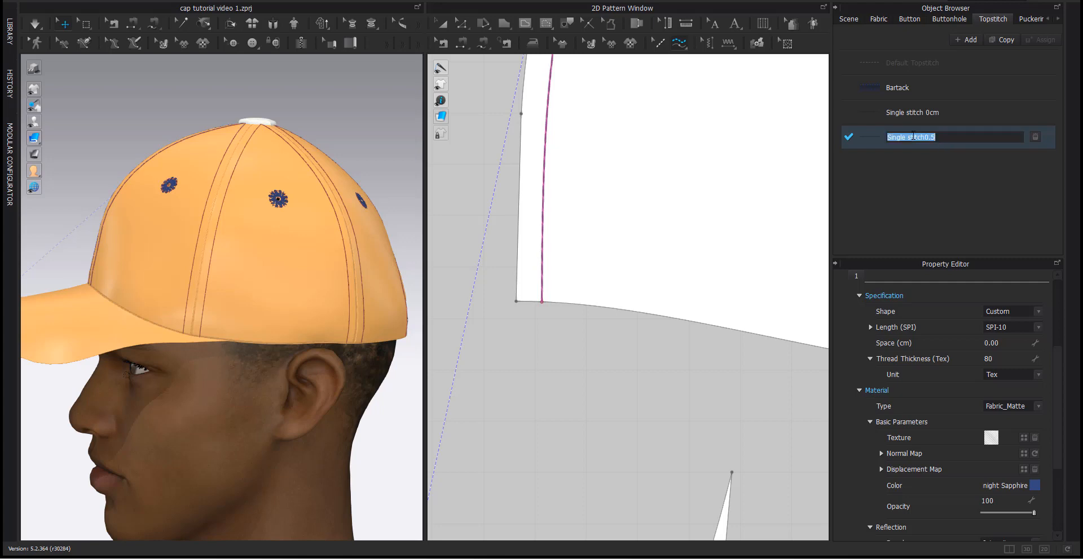
double_click(927, 137)
click(926, 138)
Set the Single stitch 0.5 cm topstitch's offset to 0.50 cm.
drag(1057, 357, 1059, 284)
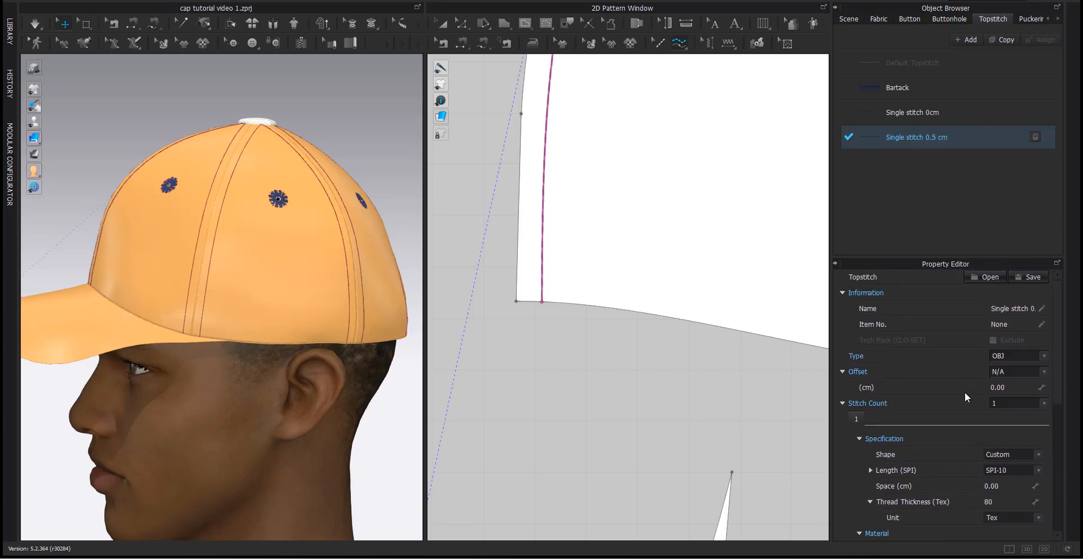
click(1002, 388)
key(Return)
Try to sew a Single stitch 0.5 cm topstitch along one front panel's whole lower edge.
scroll(711, 230, down, 5)
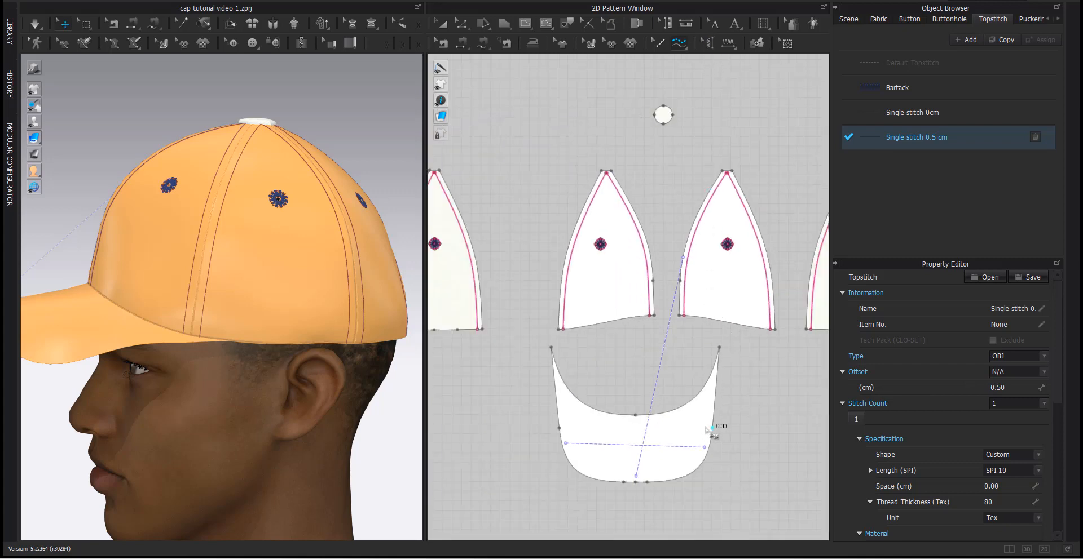
click(701, 317)
scroll(701, 324, up, 3)
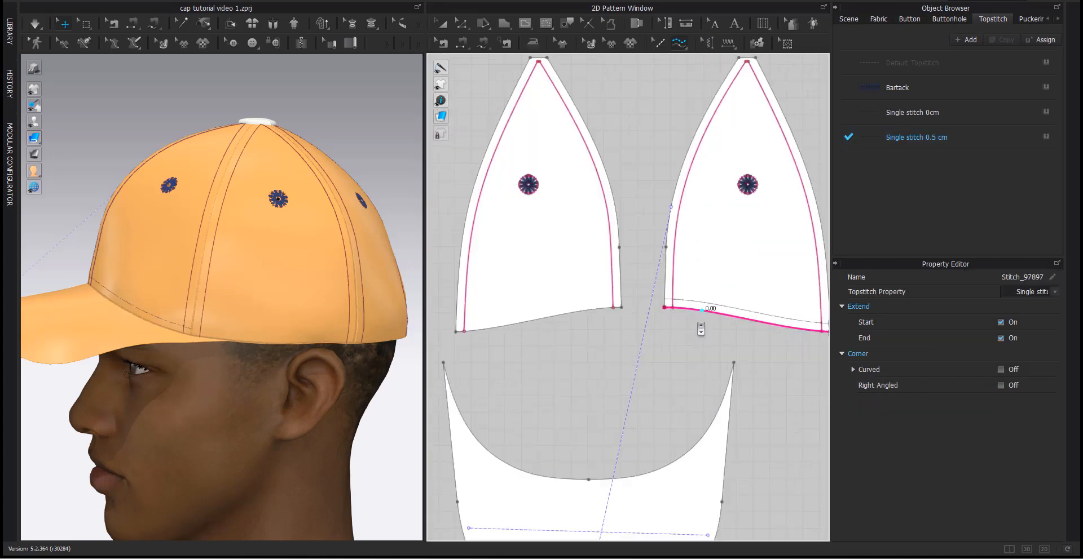
scroll(701, 313, up, 4)
scroll(585, 341, down, 3)
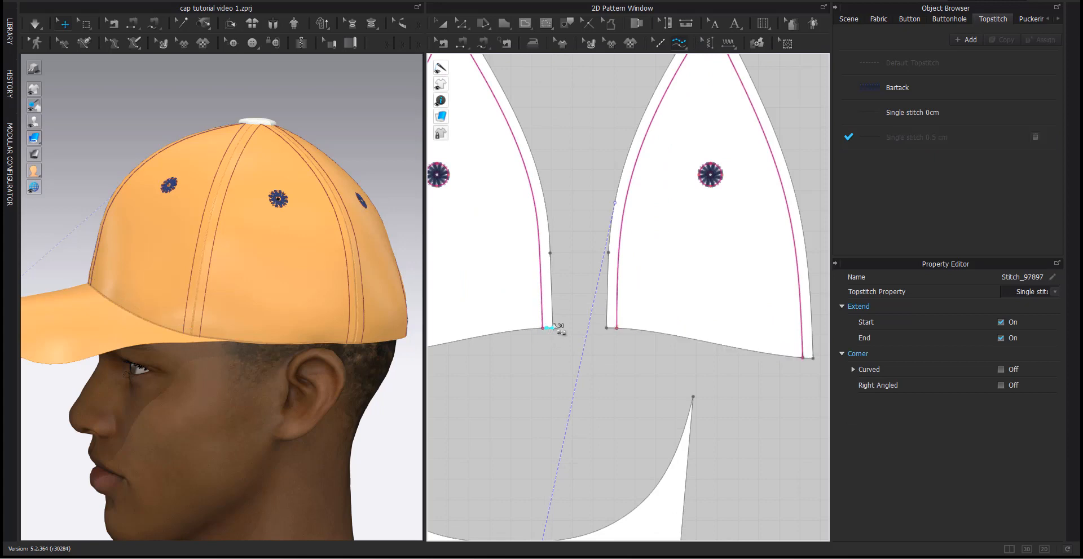
Sew the Single stitch 0.5 cm topstitch along the whole lower edge of both front crown panels.
middle_drag(556, 327, 627, 325)
scroll(627, 324, down, 3)
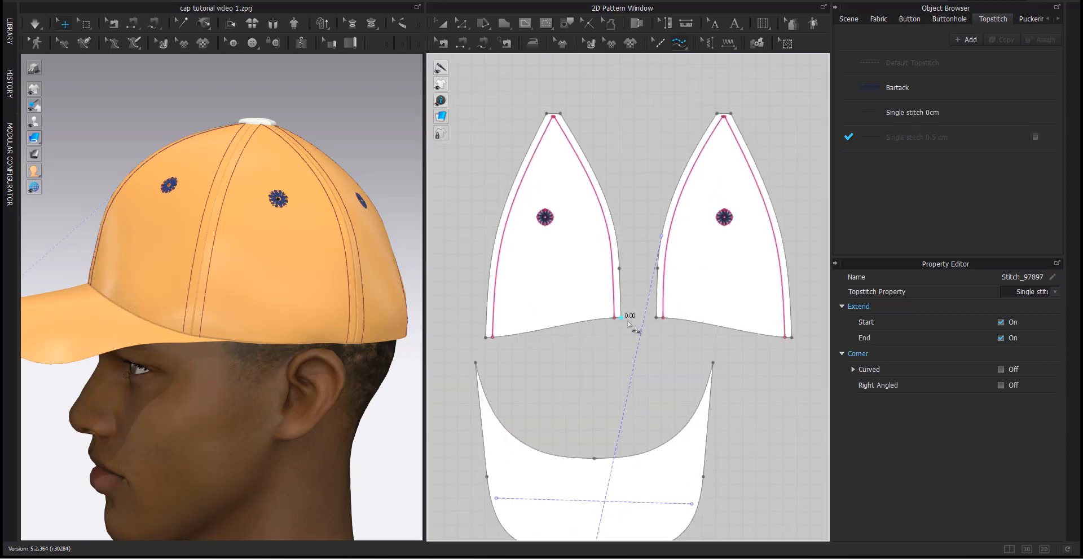
click(497, 340)
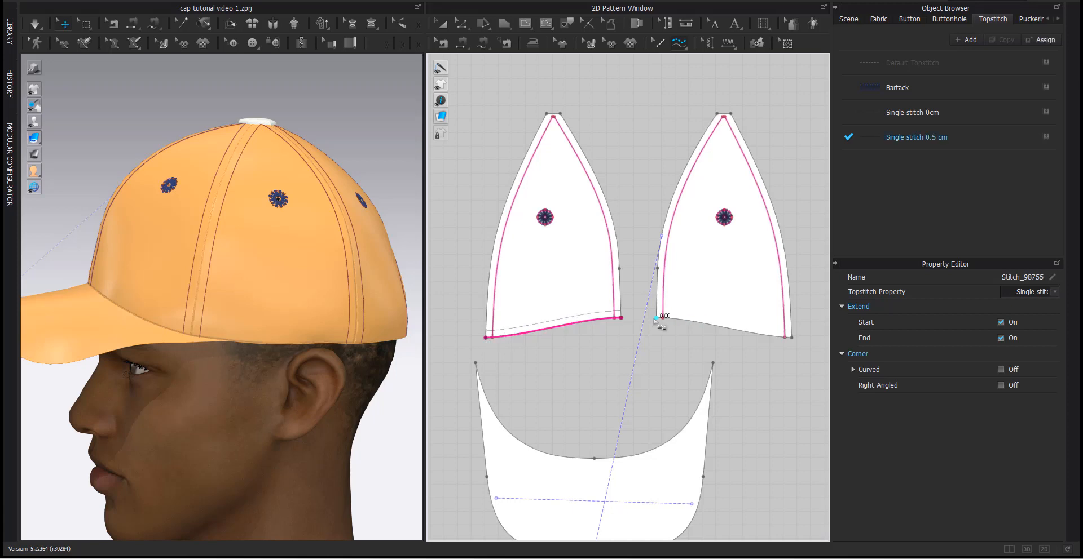
click(660, 317)
click(791, 338)
Topstitch the full lower edge of the side panel next to the back panels with Single stitch 0.5 cm.
scroll(780, 372, down, 3)
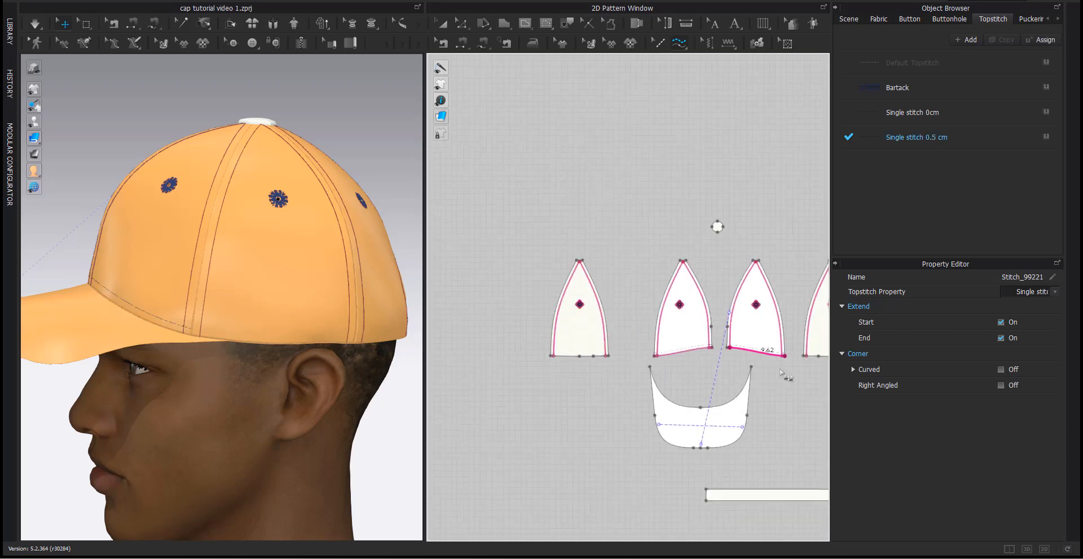
middle_drag(782, 373, 590, 342)
click(610, 328)
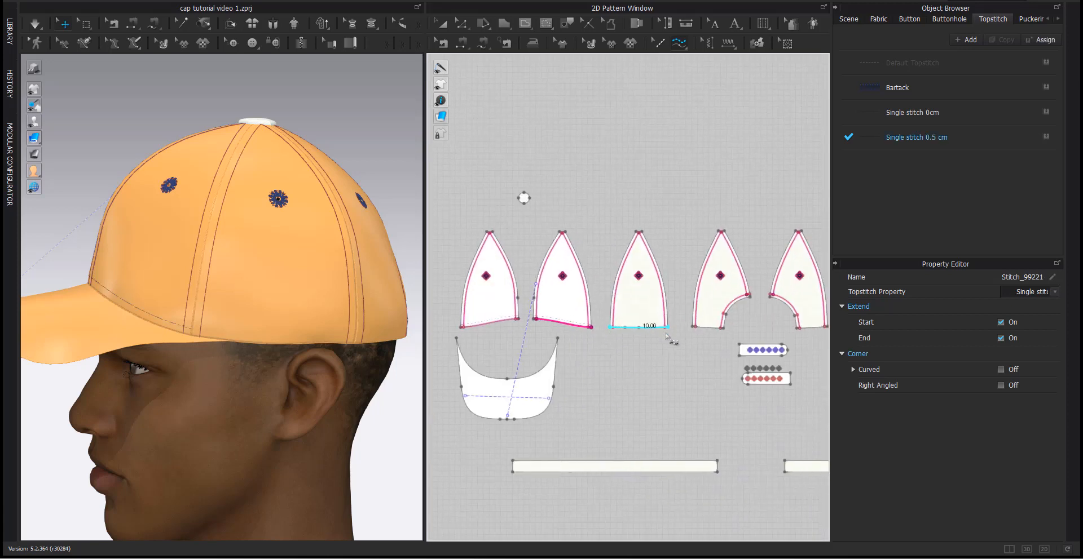
click(666, 327)
Add the Single stitch 0.5 cm topstitch to the short lower edges of both back panels, below the opening cutouts.
click(797, 328)
middle_drag(803, 338, 690, 345)
scroll(690, 344, up, 2)
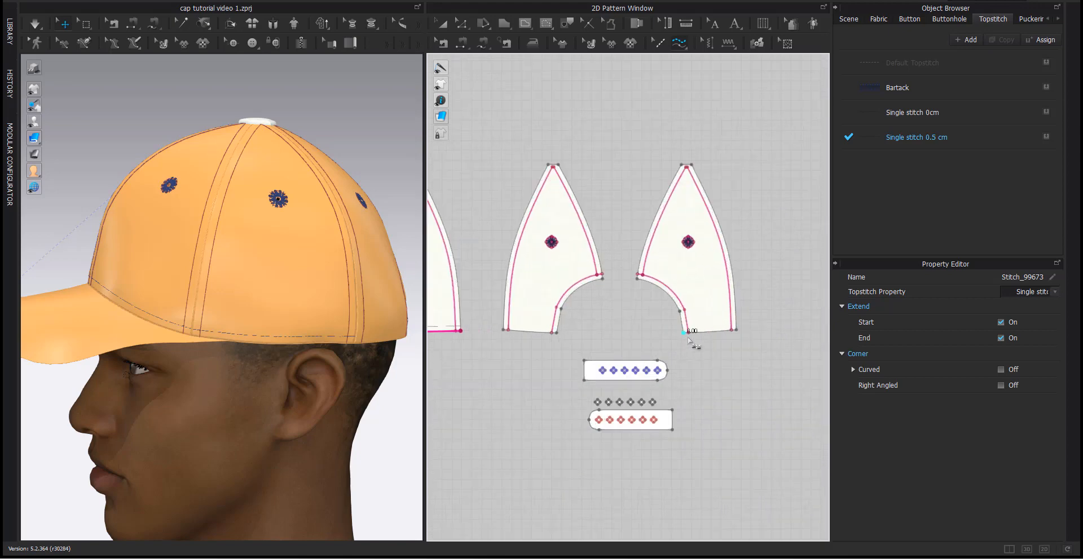
click(737, 331)
click(558, 334)
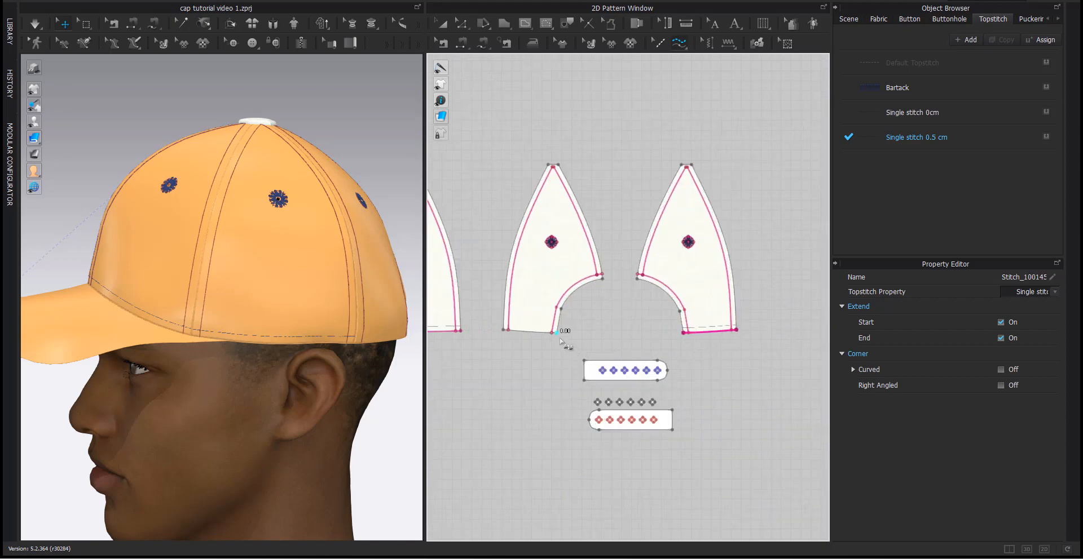
click(503, 331)
Topstitch the remaining side panel's whole lower edge with Single stitch 0.5 cm.
scroll(520, 339, down, 3)
middle_drag(532, 348, 885, 362)
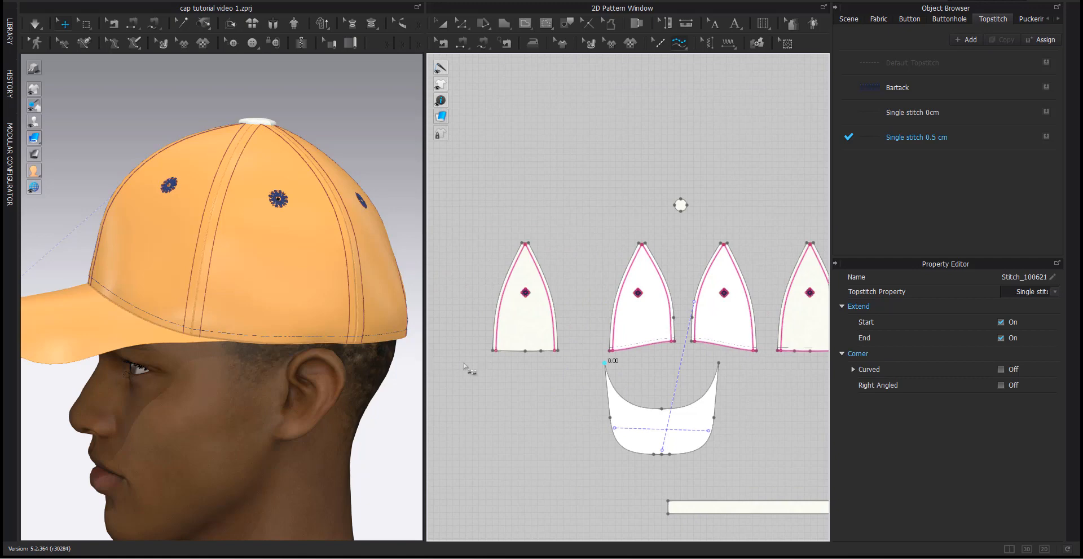
scroll(470, 369, up, 3)
click(509, 342)
click(620, 342)
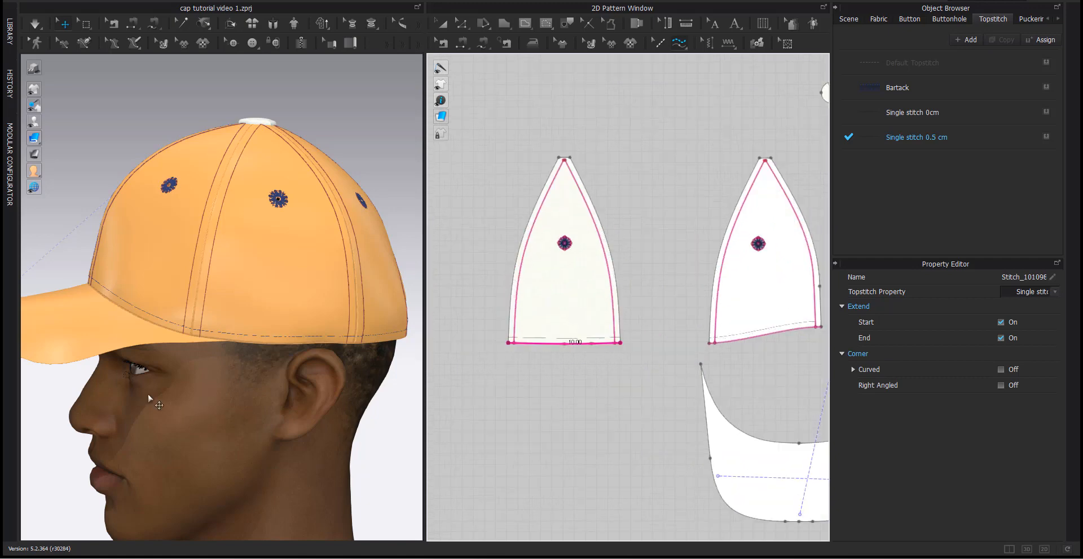
Examine the lower-edge topstitching and the brim on the 3D cap, then the brim pattern piece.
right_drag(158, 405, 252, 363)
scroll(228, 285, up, 3)
scroll(228, 285, up, 2)
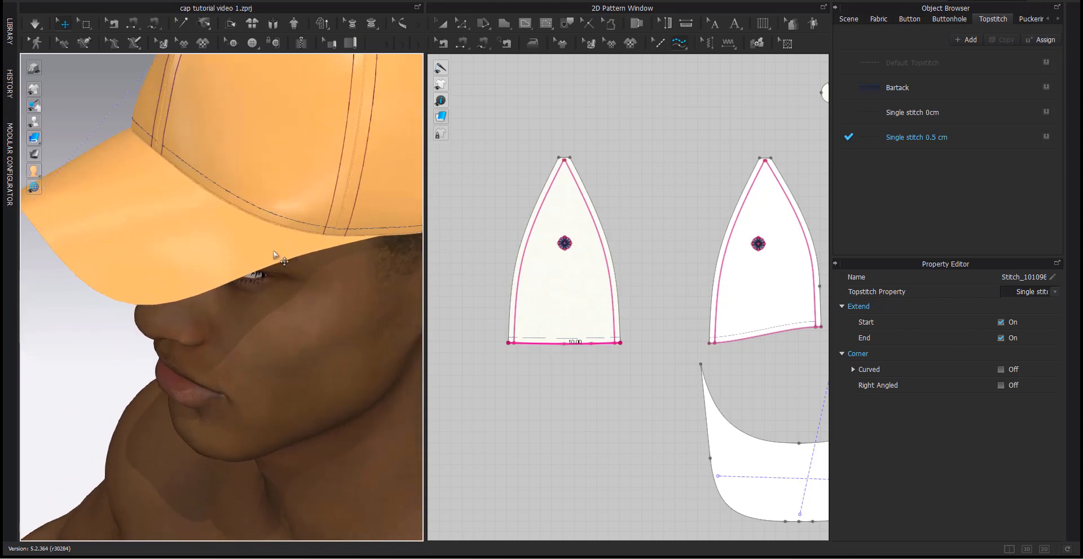
right_drag(140, 213, 250, 306)
middle_drag(609, 394, 468, 307)
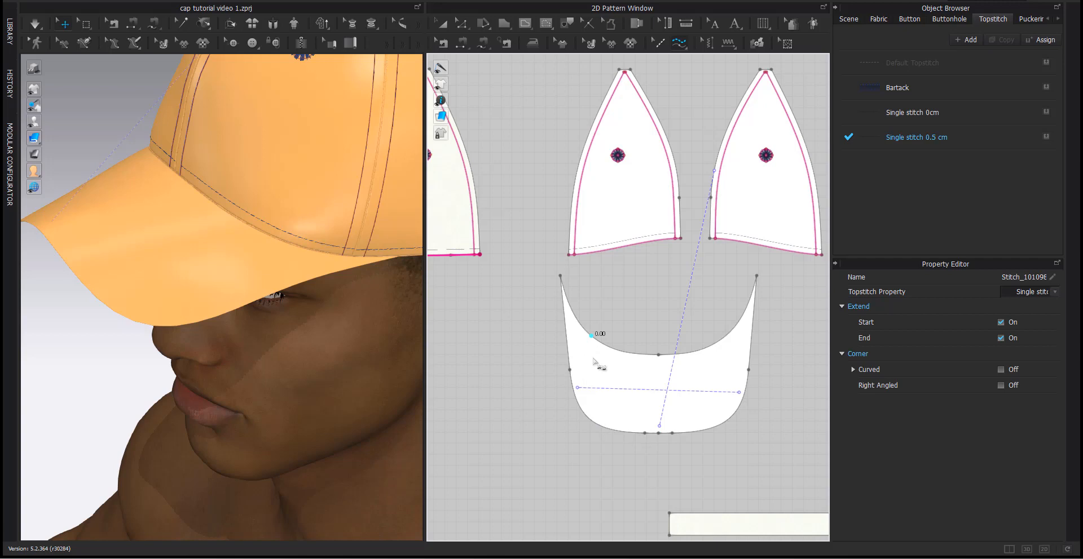
Duplicate the Single stitch 0.5 cm topstitch and rename the copy to 5 stitches 1 cm.
click(916, 136)
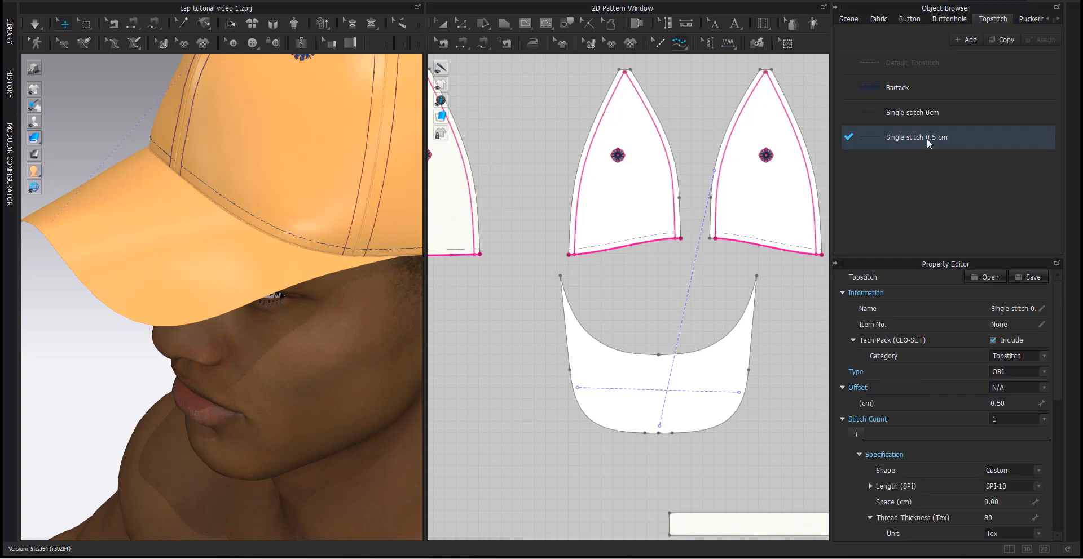
click(999, 39)
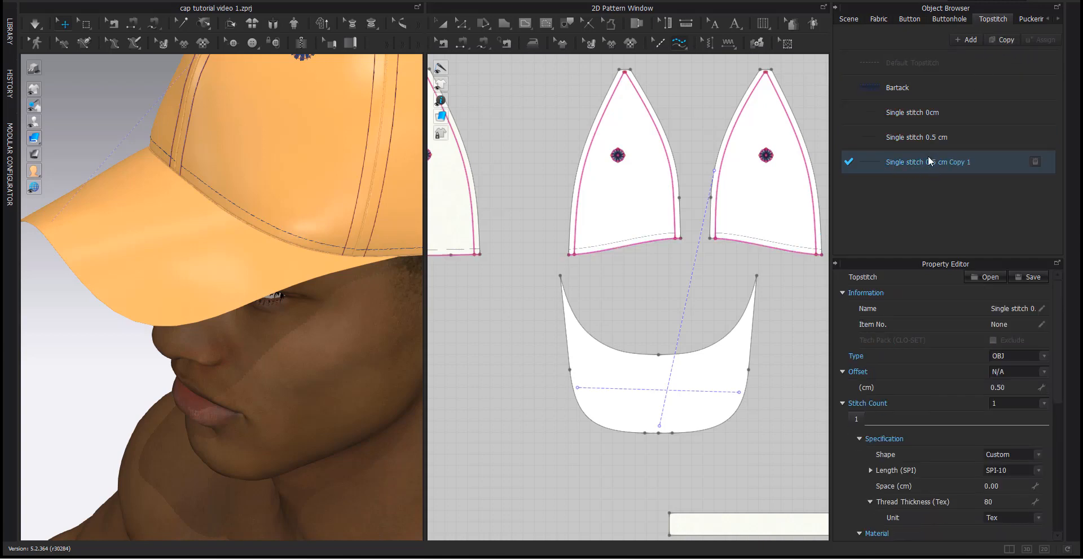
double_click(933, 161)
click(926, 161)
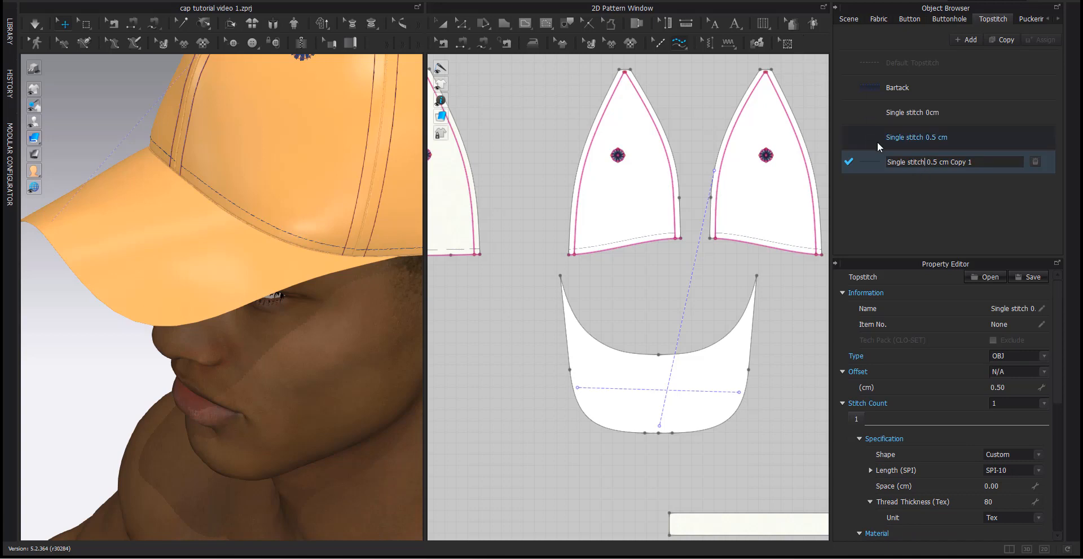
drag(906, 162, 876, 160)
text(Ses)
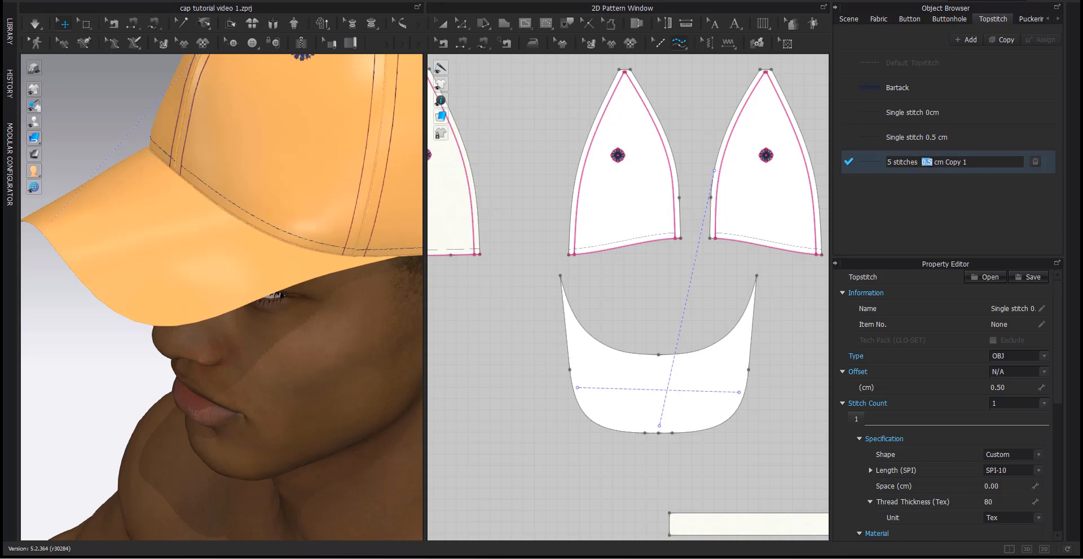
text(1)
drag(964, 162, 941, 162)
key(BackSpace)
Set the 5 stitches 1 cm topstitch's offset to 1 cm and its number of lines to 5.
click(1013, 385)
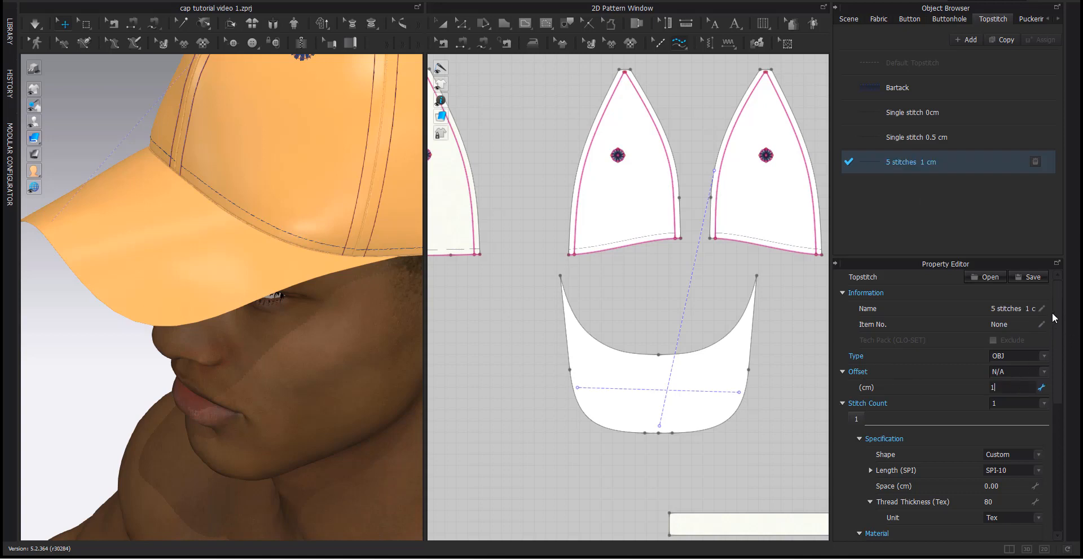
key(Return)
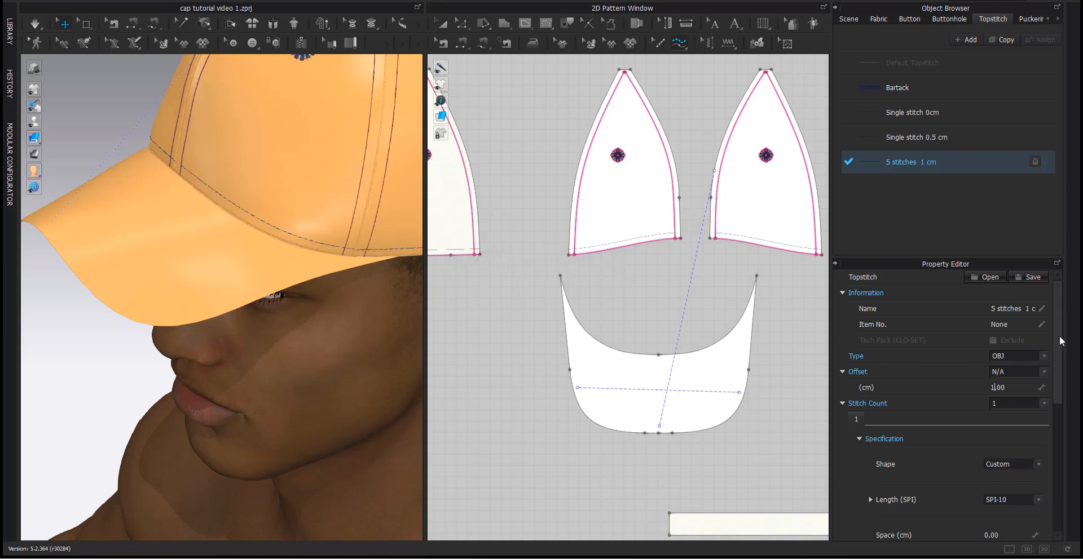
scroll(1057, 311, down, 10)
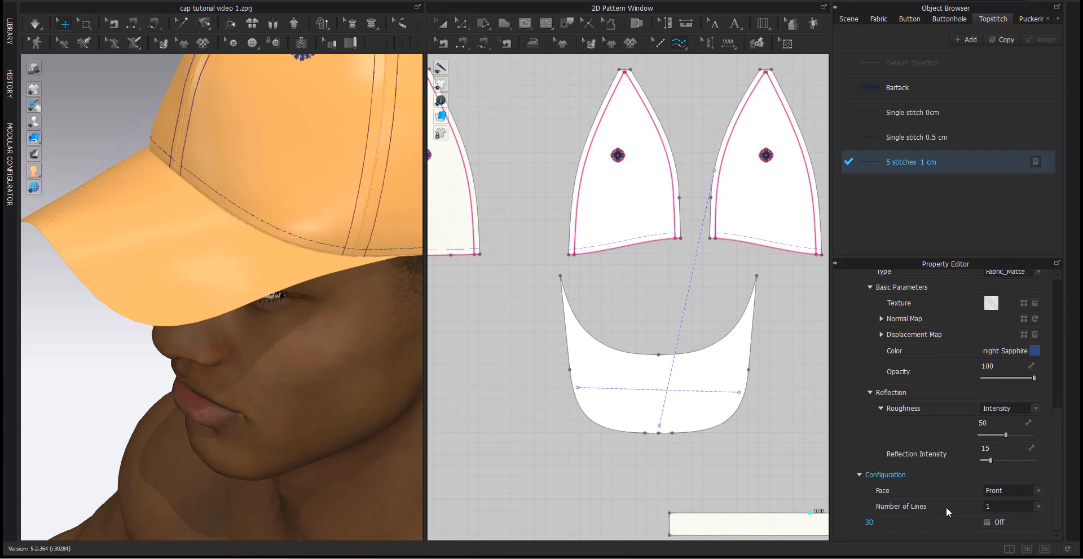
click(989, 503)
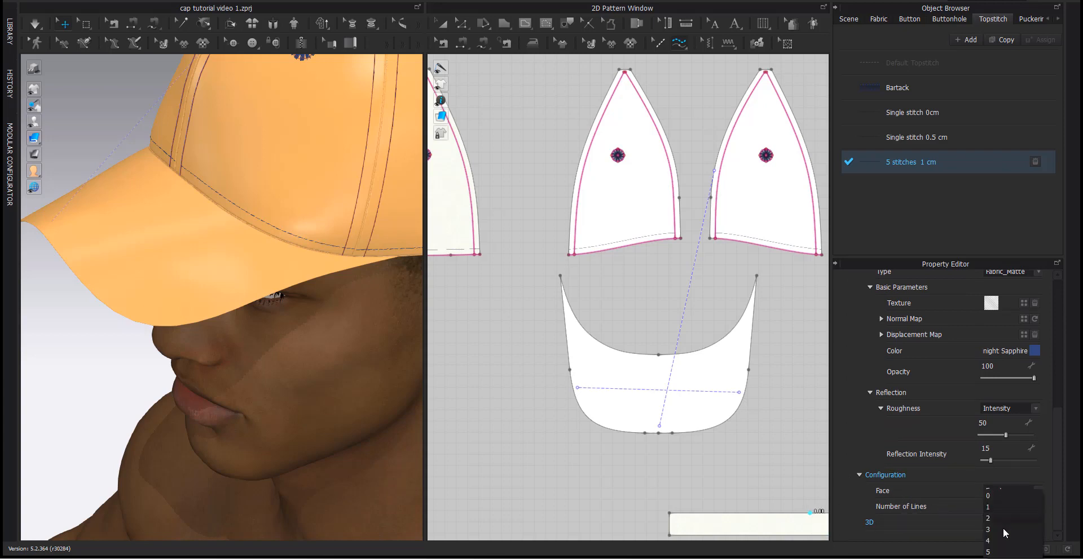
click(1010, 505)
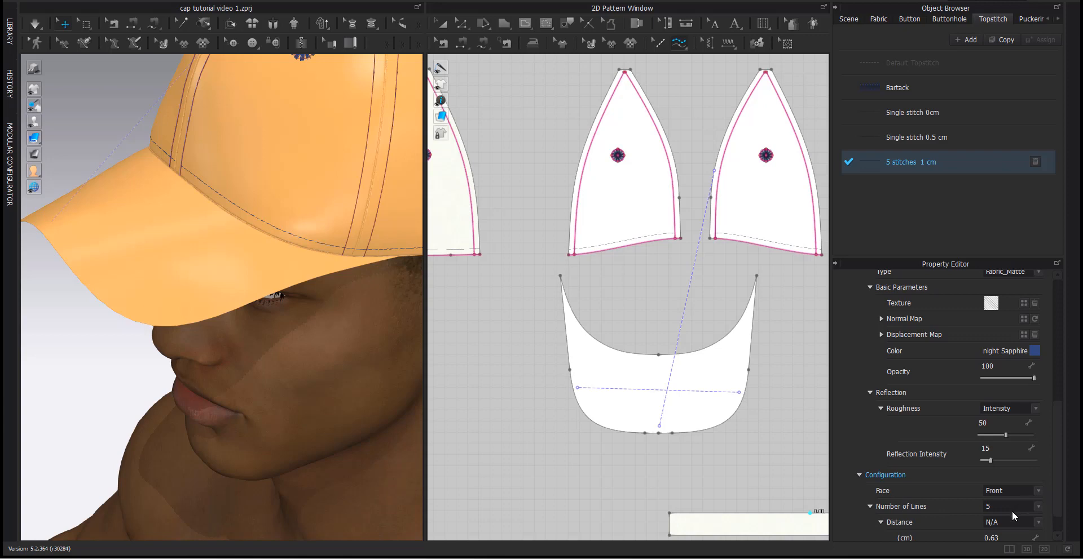
scroll(1055, 474, down, 2)
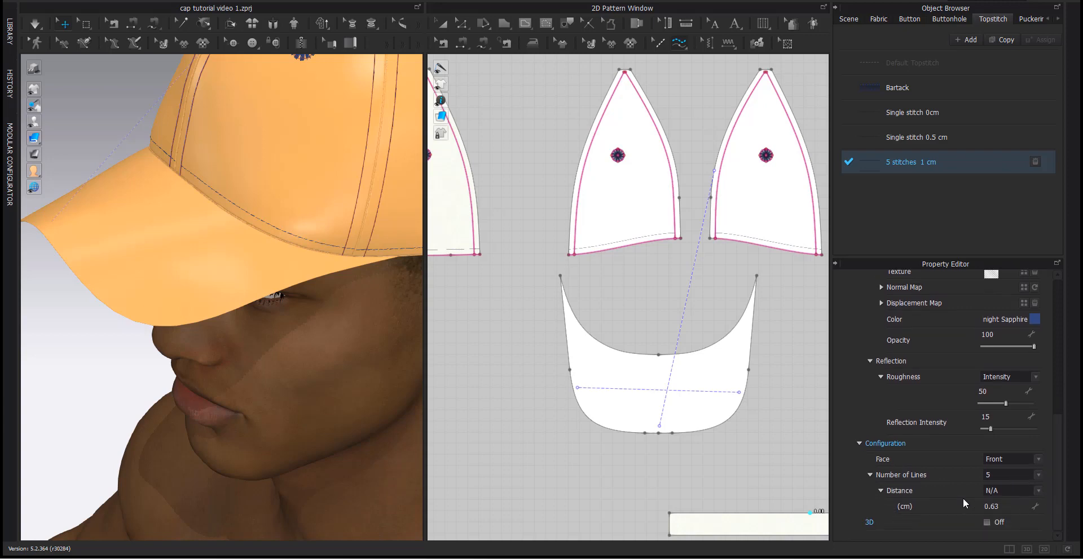
click(995, 506)
key(Return)
Topstitch the brim's outer edge from corner to corner and assign Single stitch 0.5 cm to it.
click(755, 279)
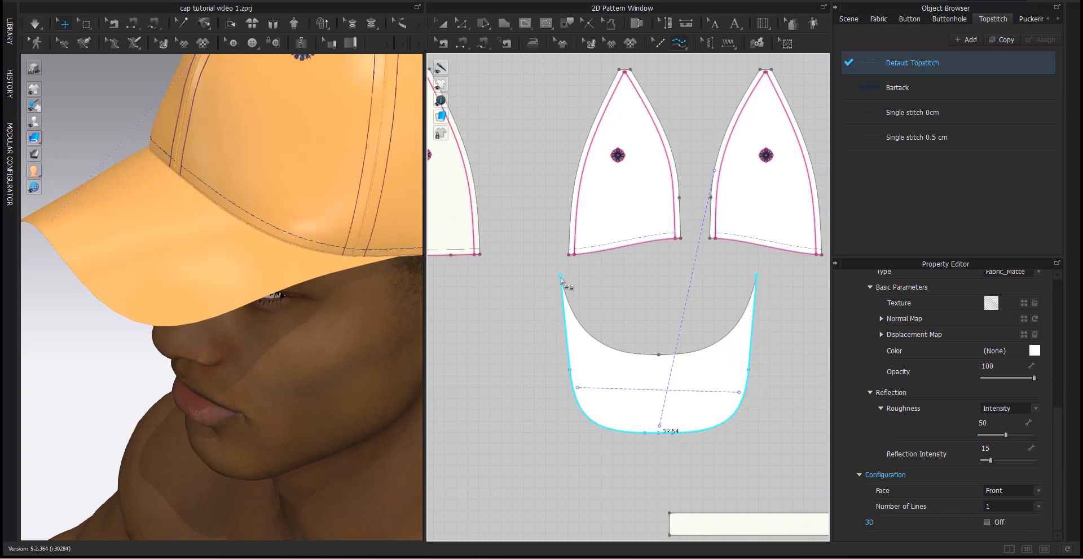
click(561, 277)
scroll(648, 408, up, 2)
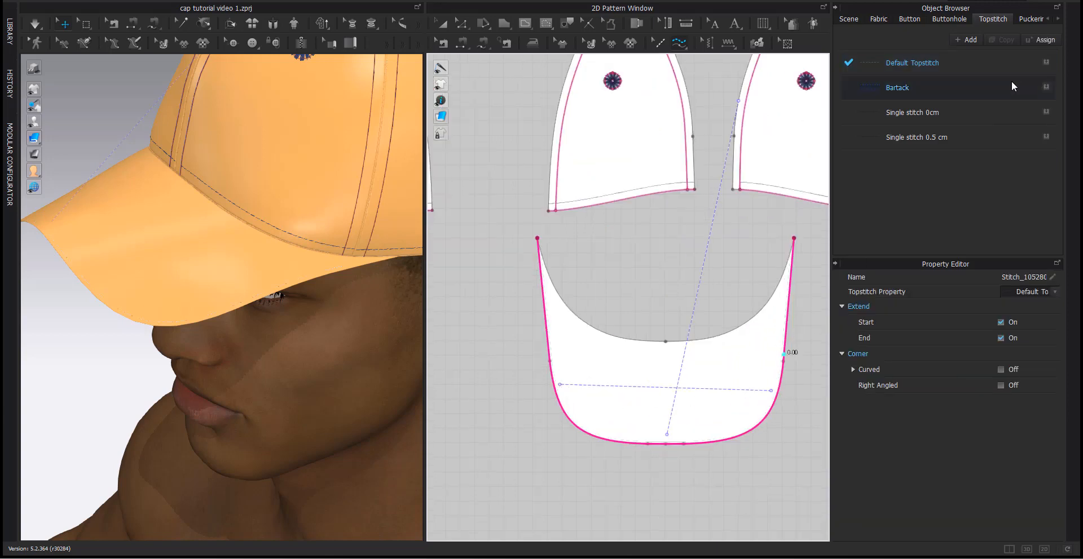
scroll(813, 342, up, 3)
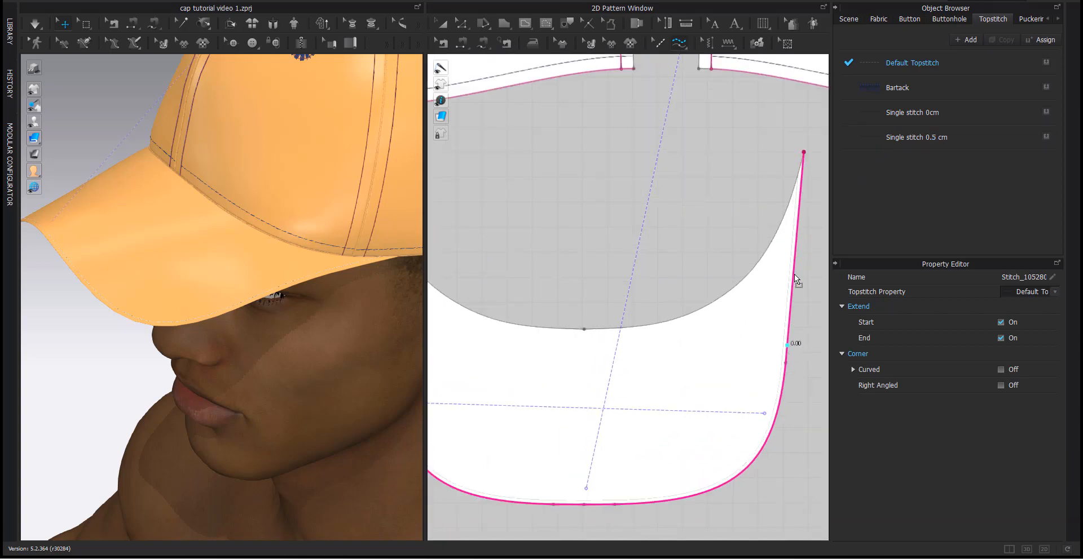
click(917, 137)
click(923, 144)
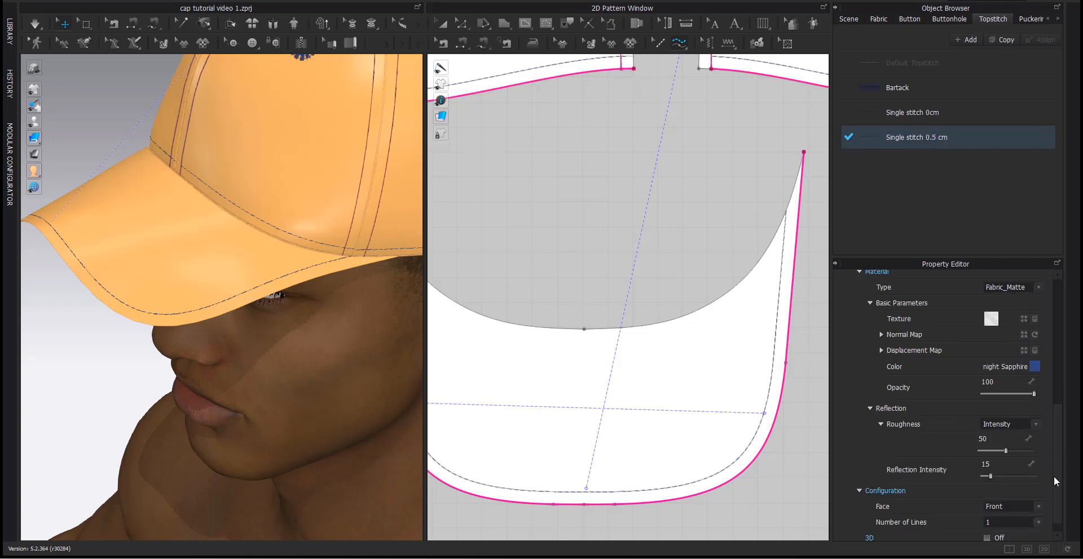
Set the Single stitch 0.5 cm topstitch to 5 lines spaced 0.5 cm apart.
scroll(1053, 479, down, 1)
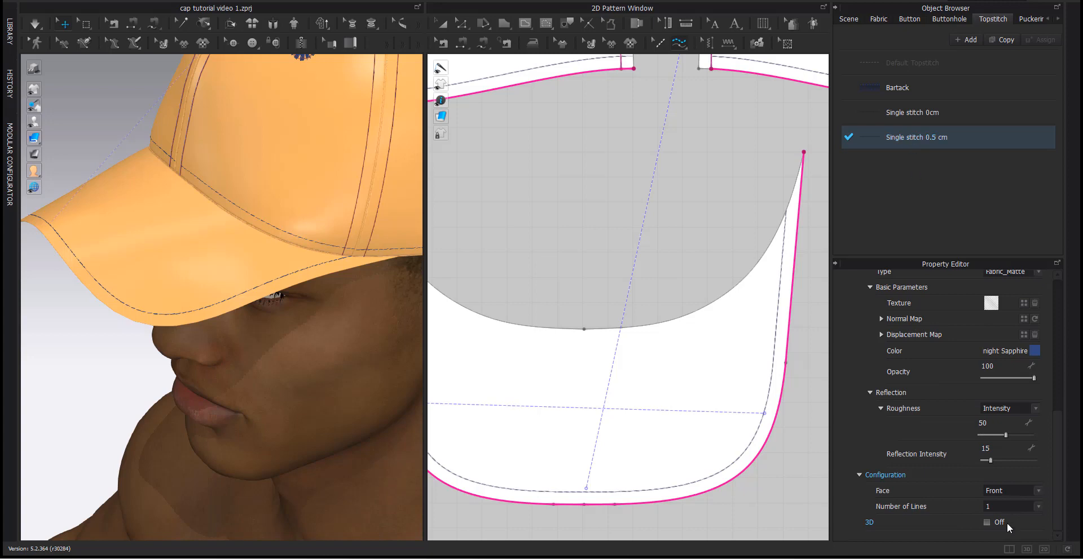
click(1010, 506)
click(1004, 554)
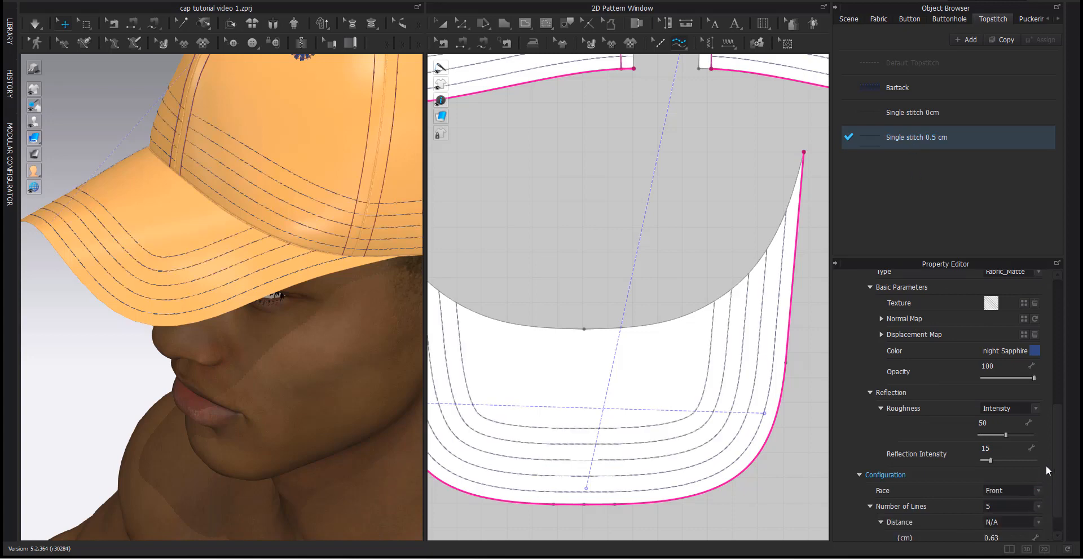
scroll(1051, 455, down, 2)
double_click(1004, 507)
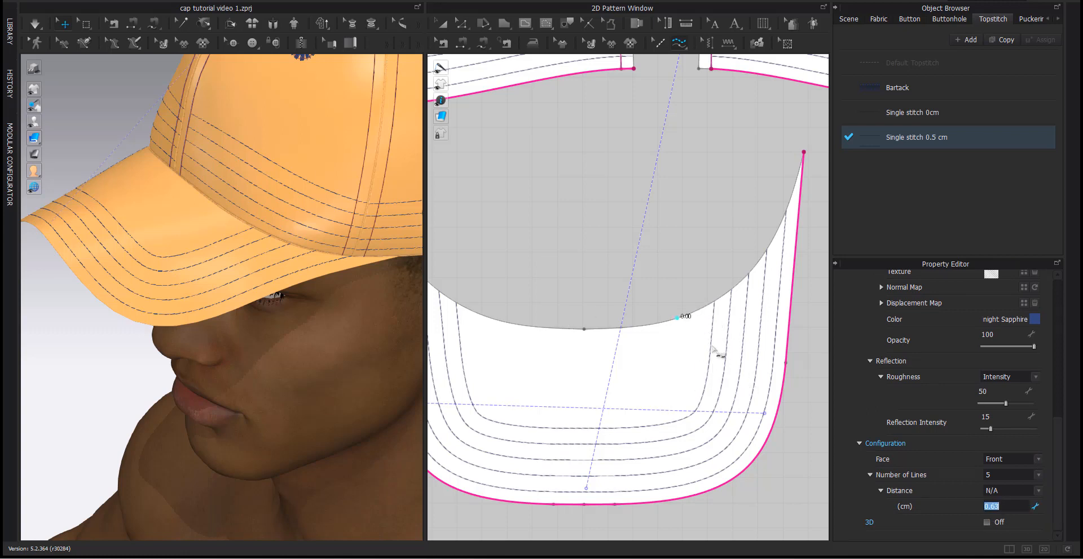
text(0.5)
key(Return)
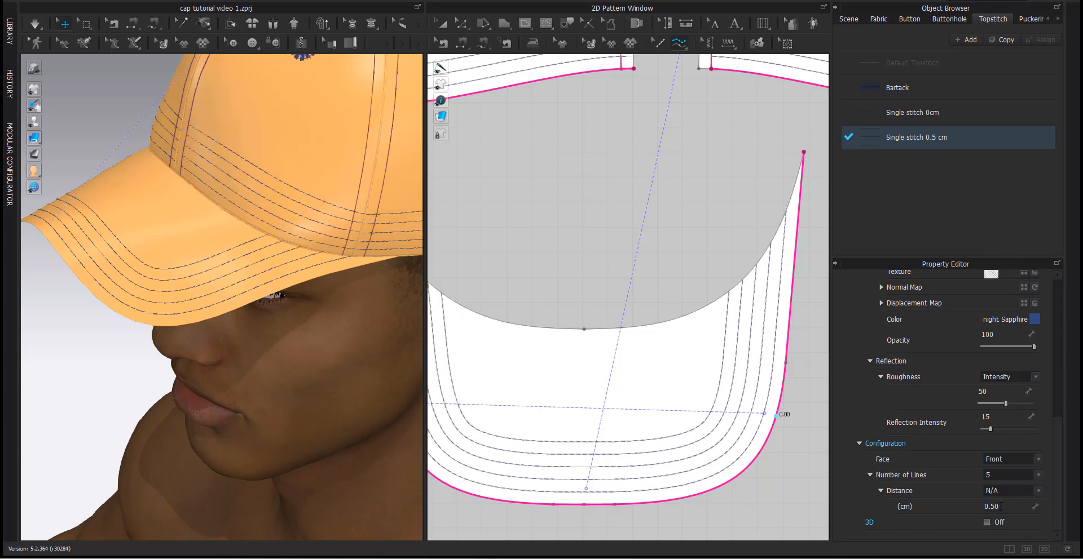
mouse_move(242, 344)
right_down()
mouse_move(356, 370)
mouse_move(261, 353)
right_up()
drag(1053, 432, 1061, 321)
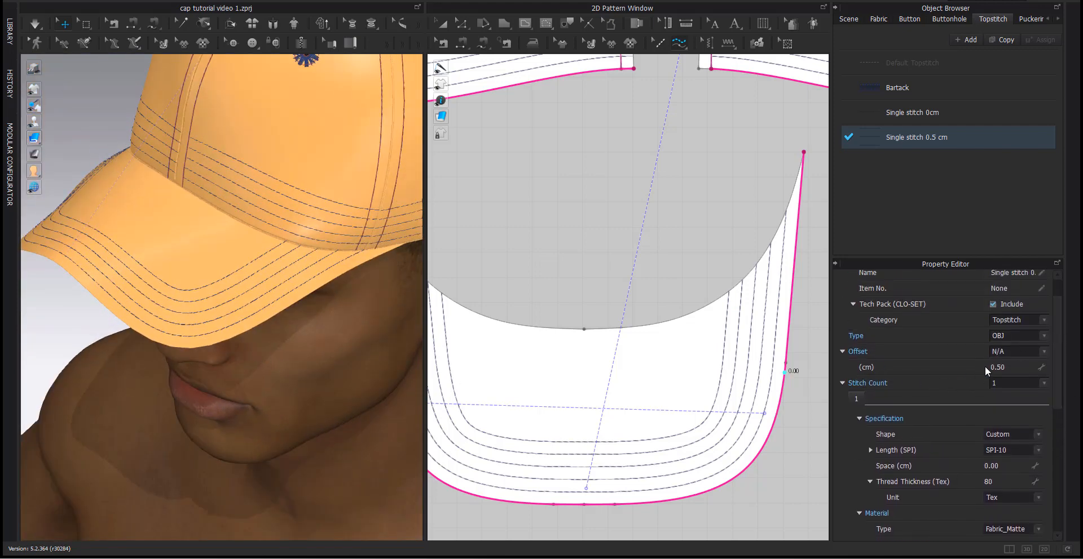
click(1008, 367)
click(751, 166)
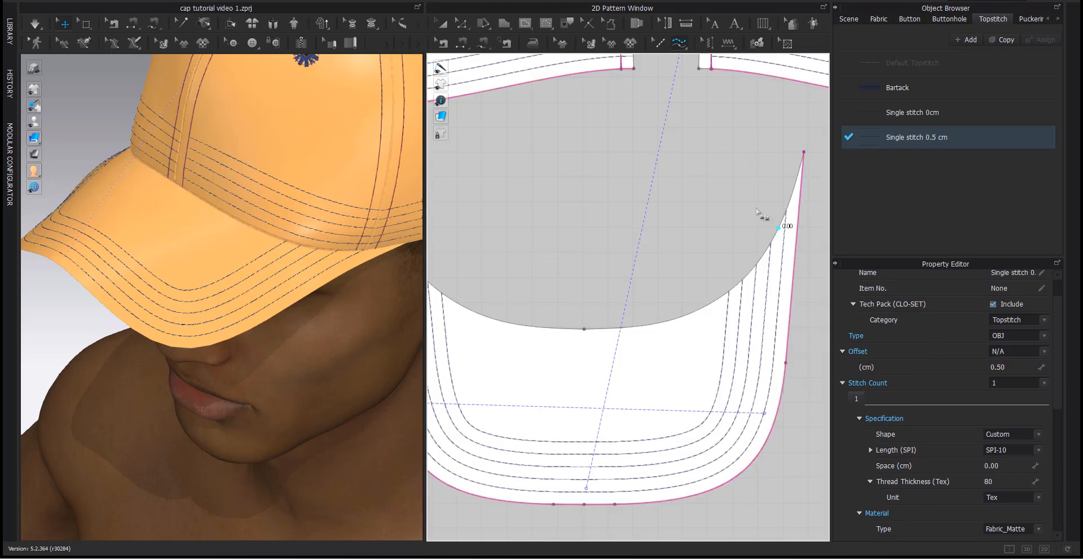
Undo the line count and line distance changes on the Single stitch 0.5 cm topstitch.
scroll(756, 210, down, 3)
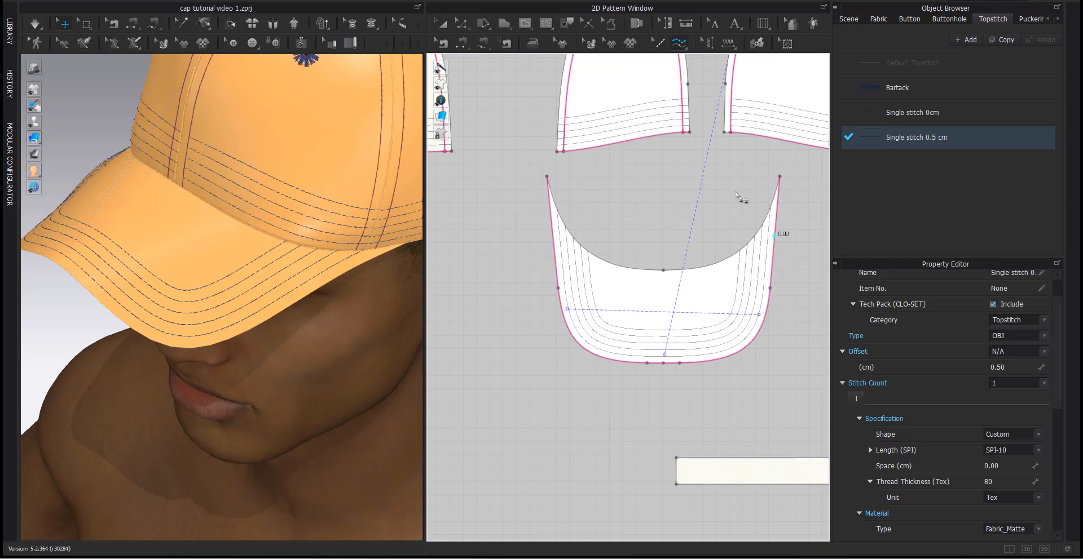
key(ctrl+z)
click(769, 295)
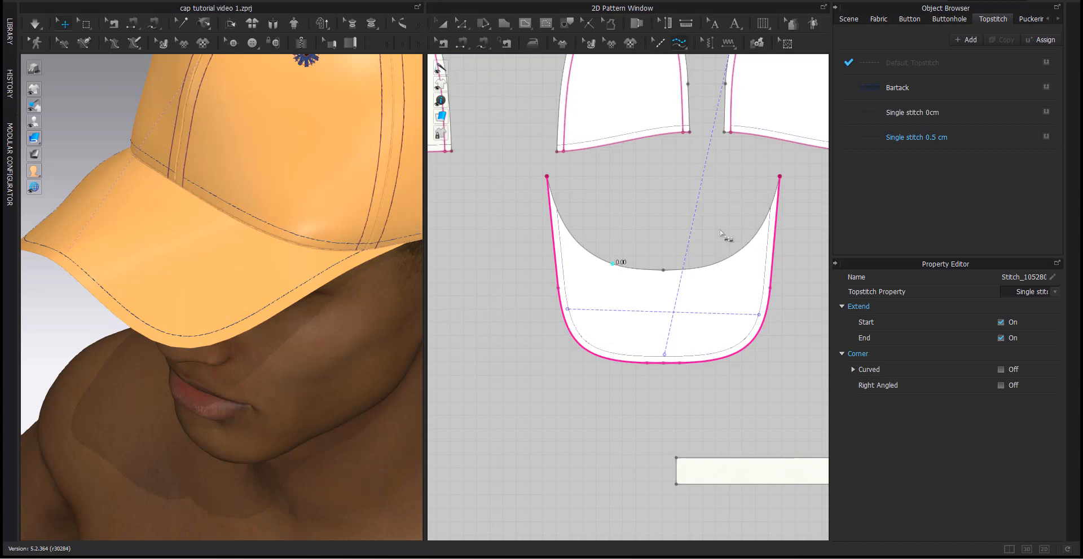
Make another copy of the Single stitch 0.5 cm topstitch and name it 5 stitches 1cm.
click(933, 145)
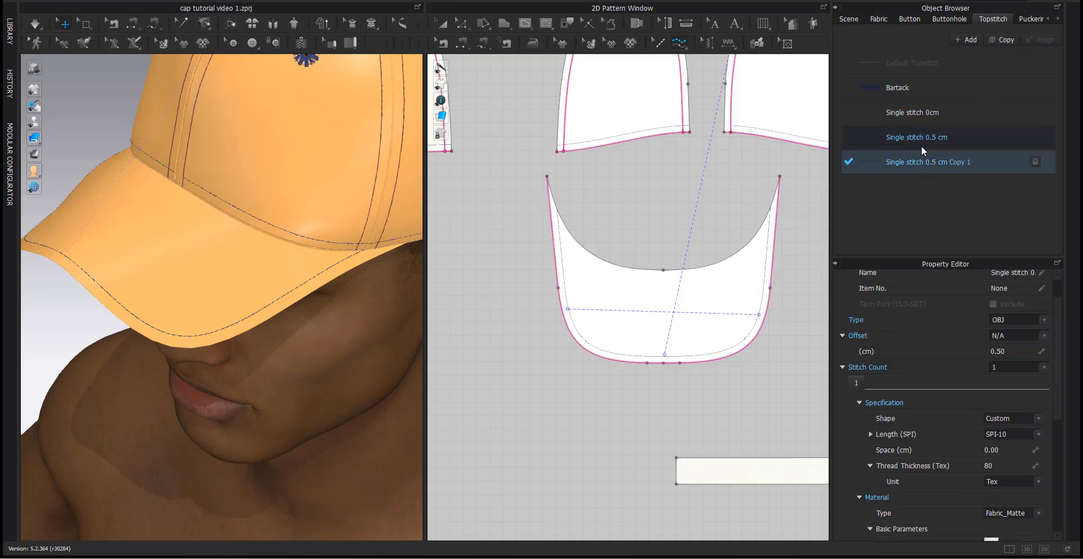
double_click(931, 162)
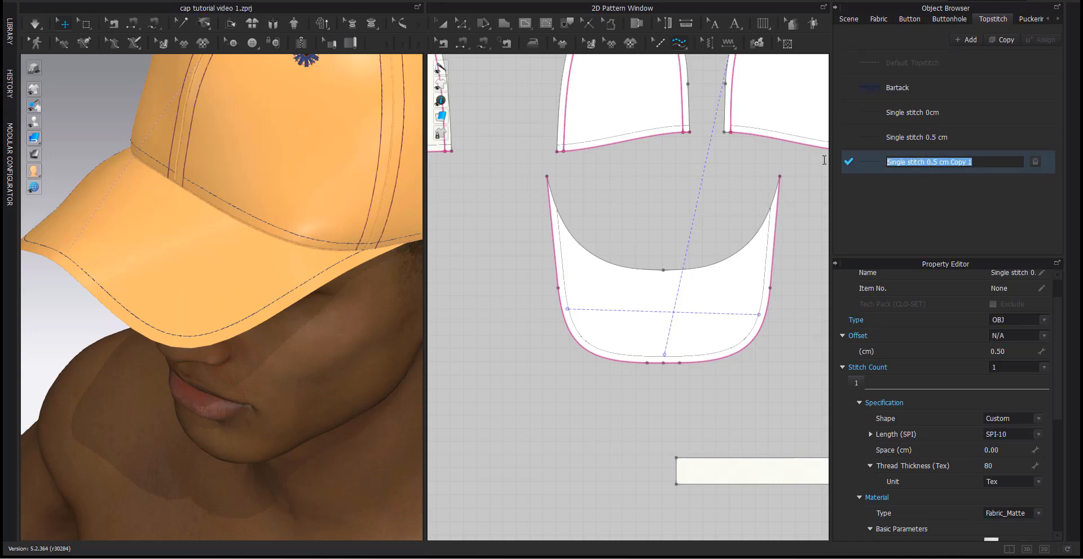
text(5 stitches 1cm)
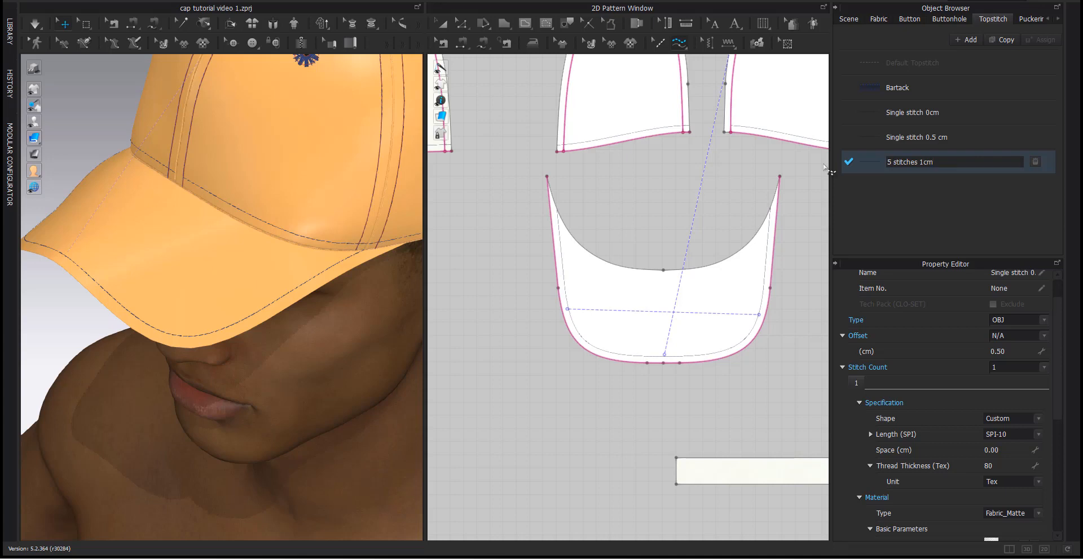
Set the offset of the 5 stitches 1cm topstitch to 1 cm.
click(861, 201)
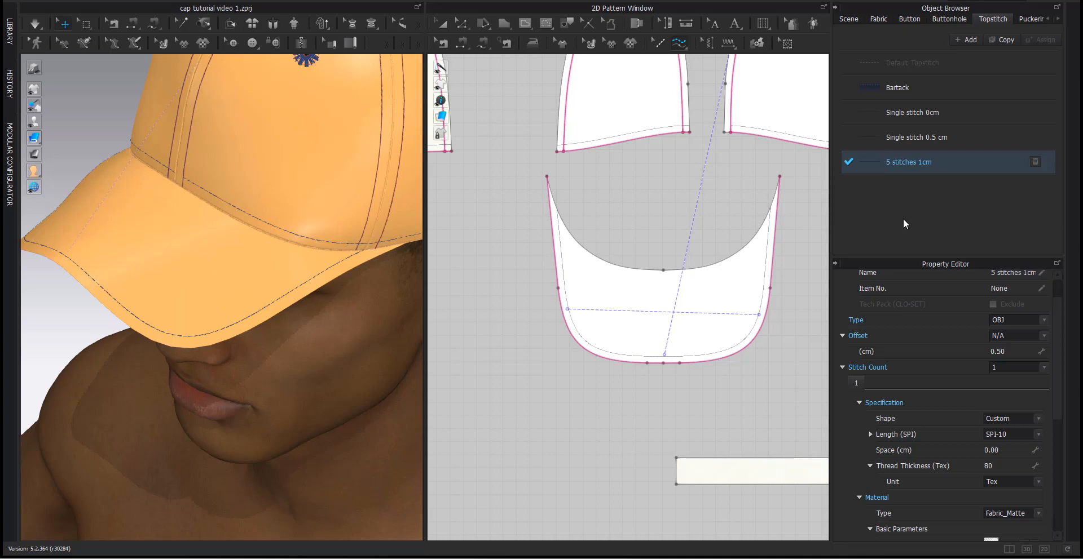
click(1015, 352)
text(1)
key(Return)
Give the 5 stitches 1cm topstitch 5 lines spaced 0.5 cm apart.
drag(1057, 307, 1047, 443)
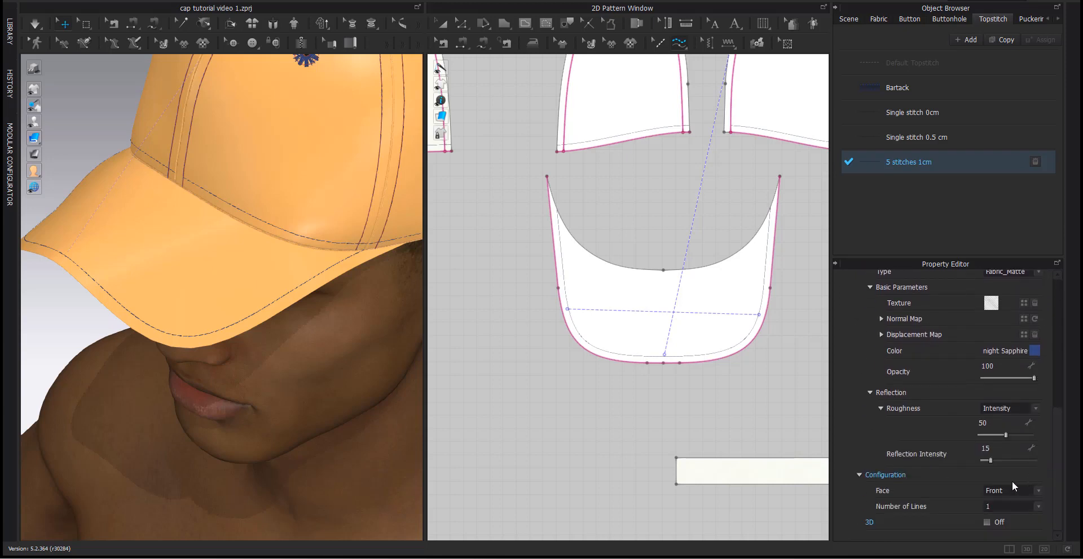
click(996, 506)
click(989, 554)
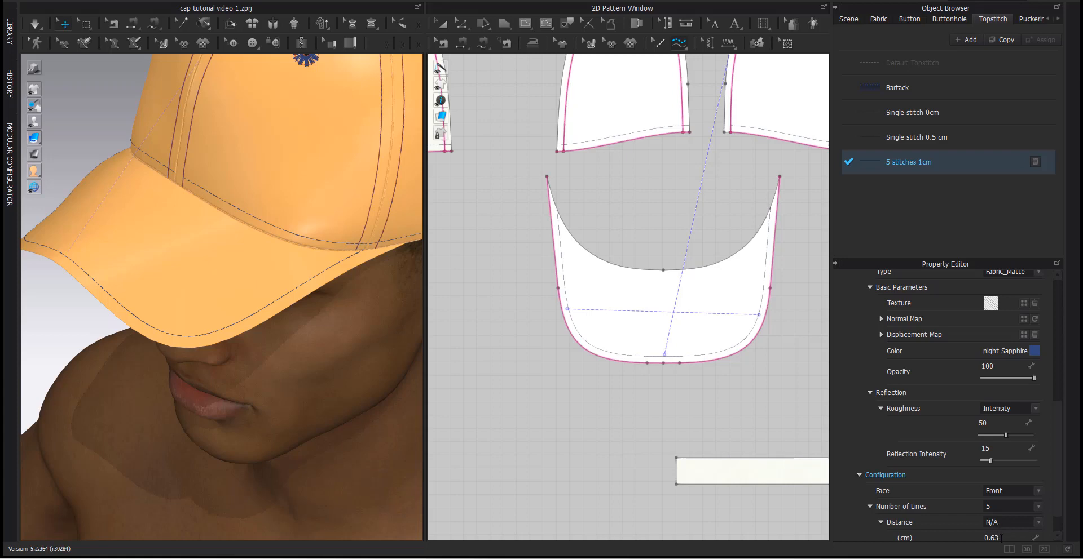
double_click(998, 538)
text(0)
key(Return)
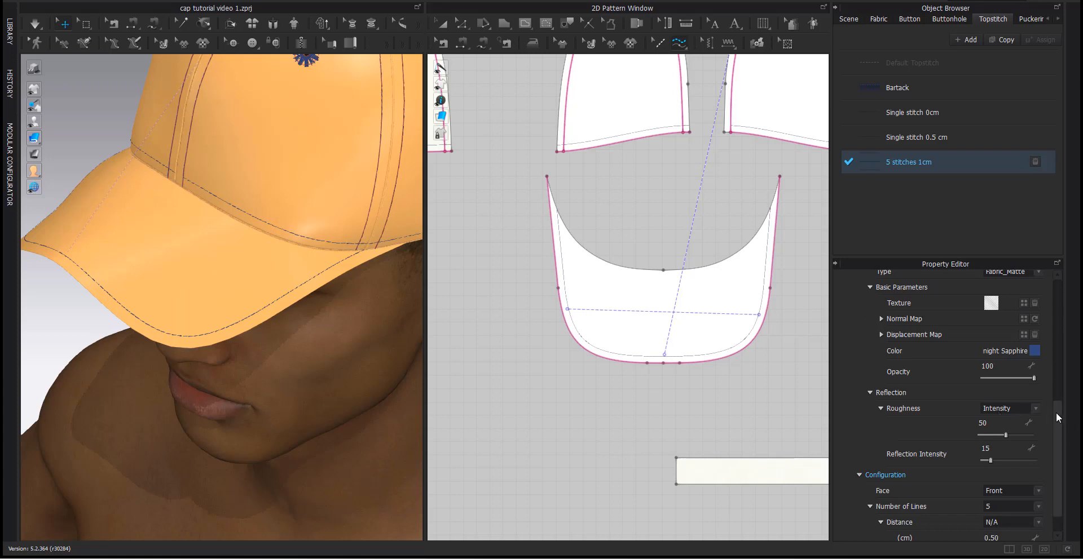
Apply the 5 stitches 1cm topstitch to the brim's outer edge and check the stitch lines on the 3D cap.
scroll(762, 252, up, 3)
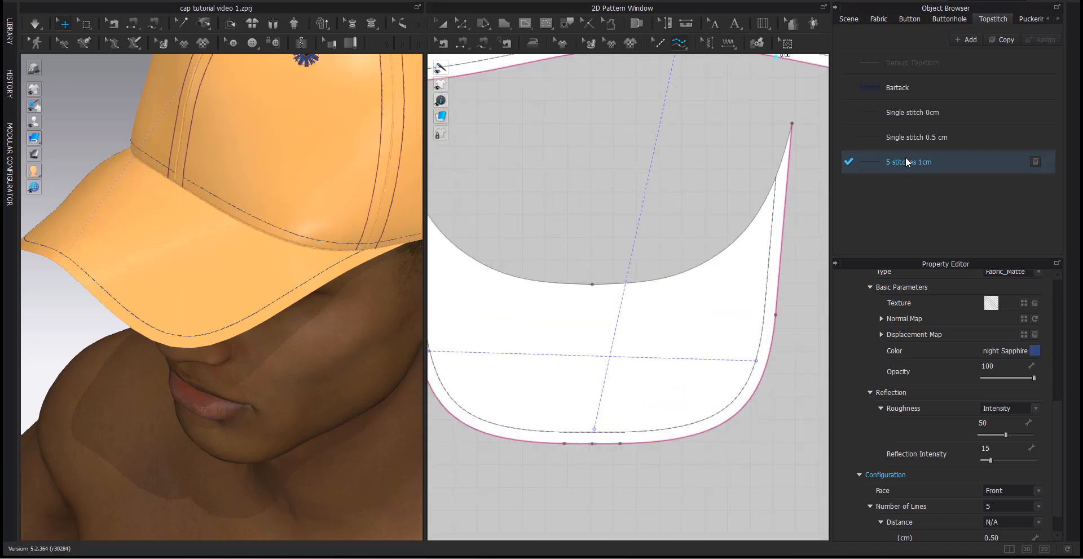
click(787, 234)
right_drag(211, 302, 345, 313)
scroll(321, 277, up, 3)
middle_drag(320, 278, 273, 384)
right_drag(274, 383, 245, 388)
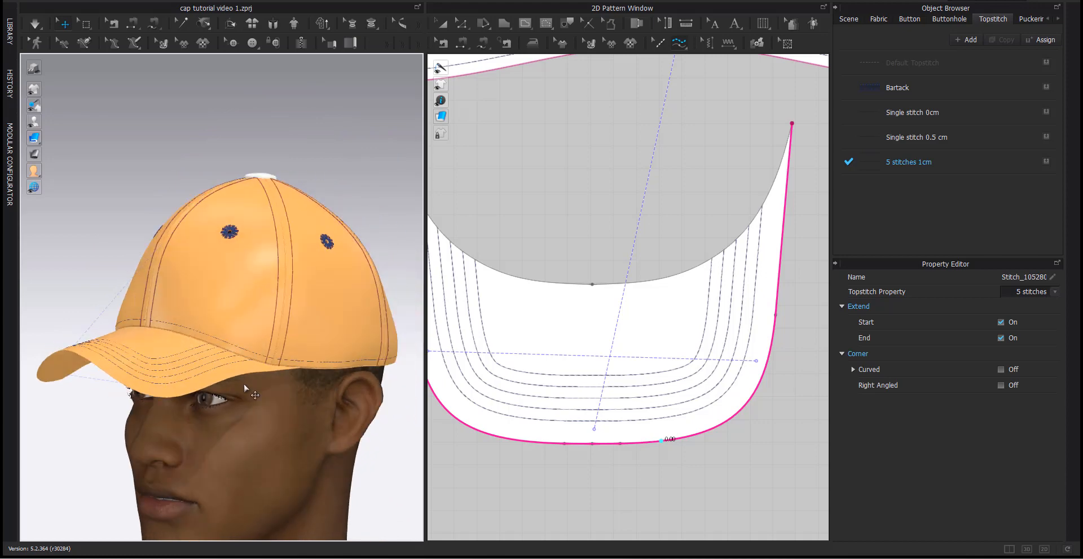
scroll(219, 311, up, 2)
scroll(187, 377, up, 2)
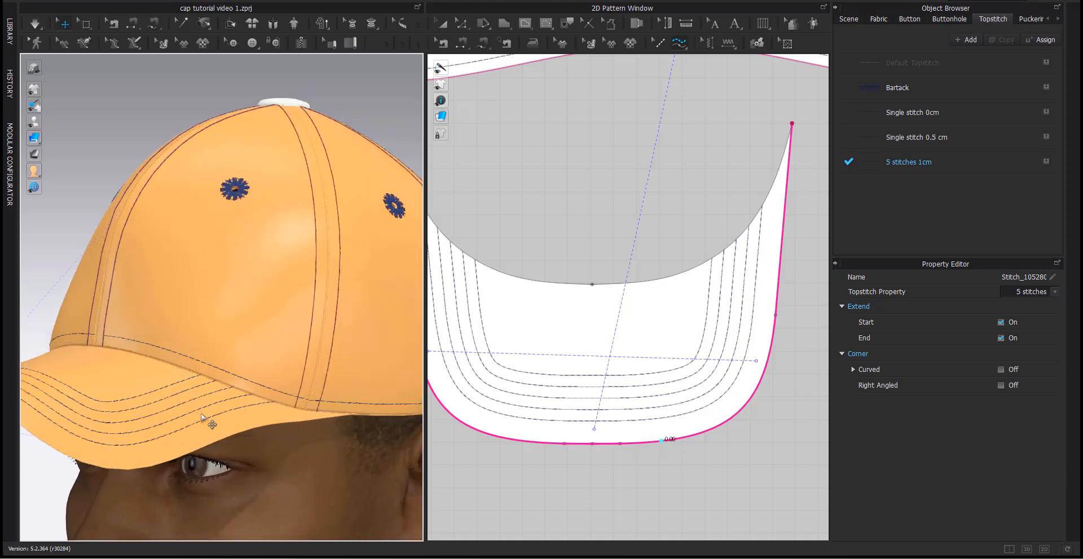
middle_drag(244, 426, 250, 371)
right_drag(251, 371, 293, 363)
Set the brim's additional rendering thickness to 2 mm.
key(a)
click(167, 321)
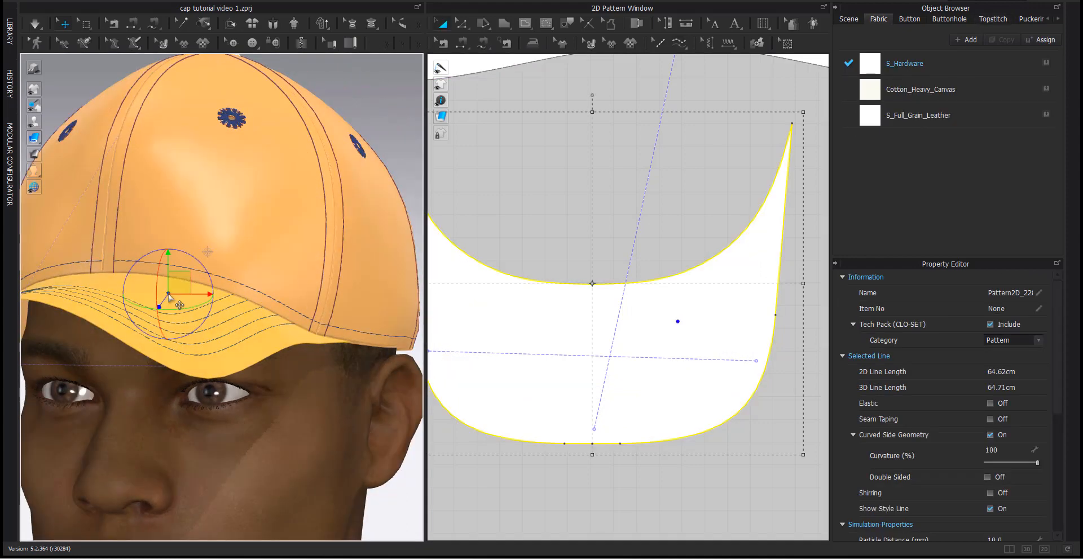
scroll(270, 361, up, 1)
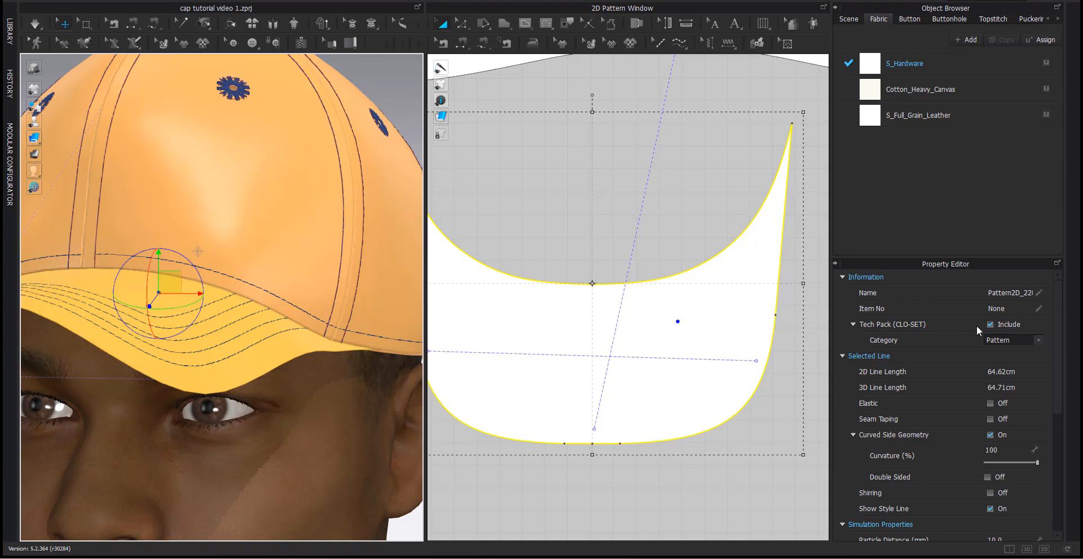
scroll(1059, 387, down, 2)
scroll(1059, 395, down, 5)
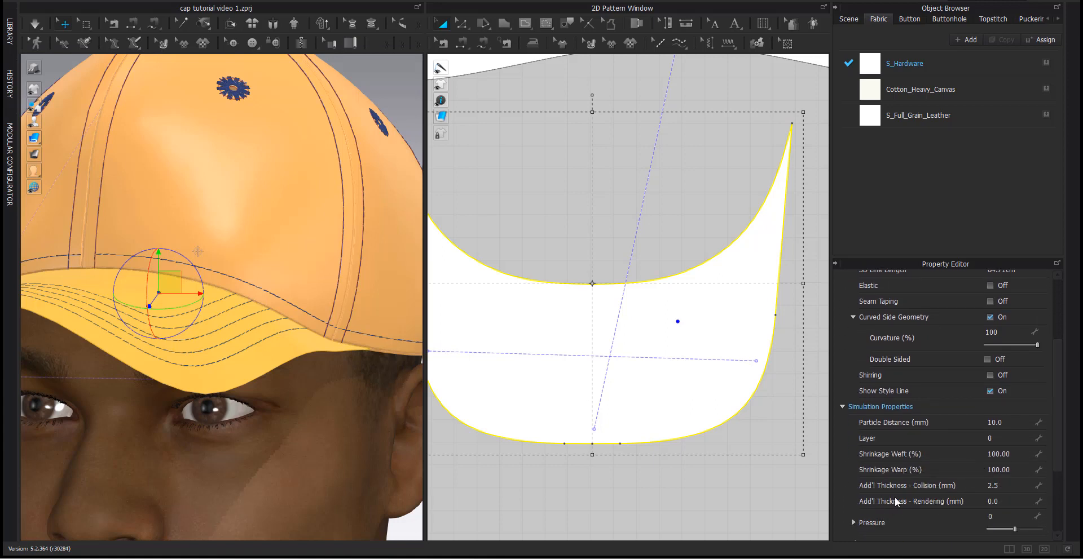
click(996, 503)
key(Return)
right_drag(287, 363, 255, 368)
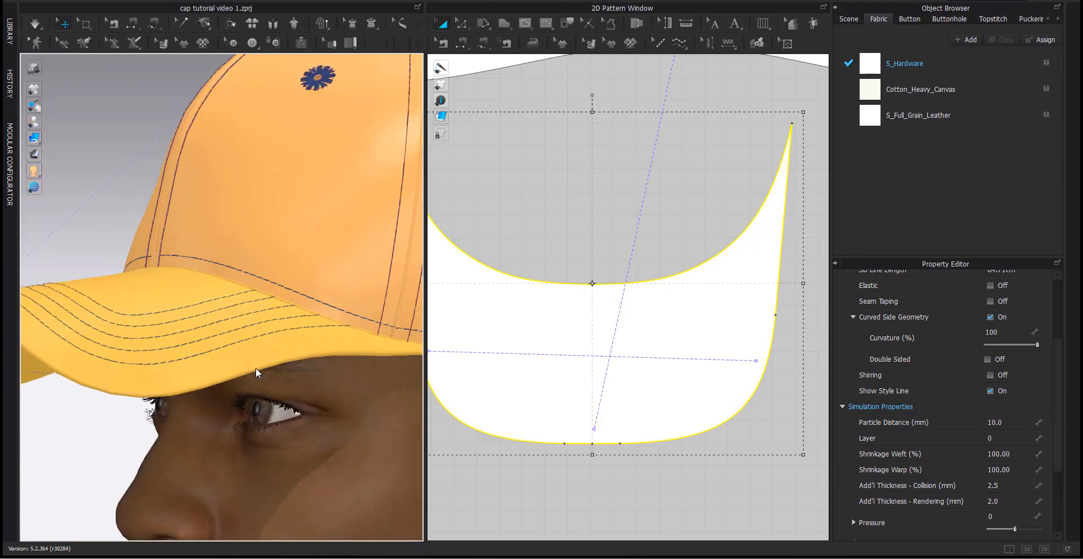
Set the additional rendering thickness of all crown panels and the inner band to 0.5 mm.
scroll(256, 368, up, 3)
middle_drag(346, 329, 285, 371)
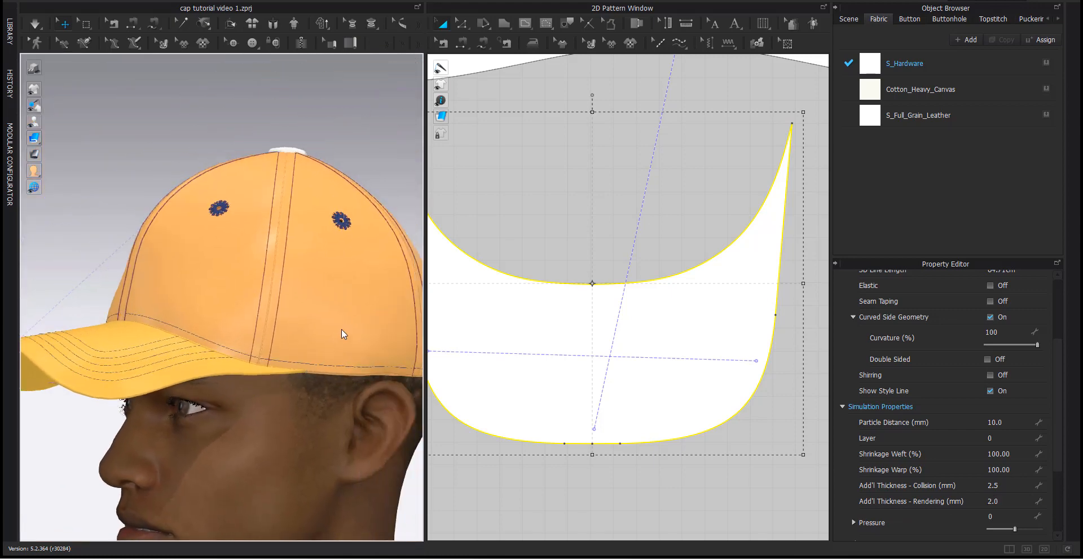
click(351, 288)
right_drag(234, 269, 335, 314)
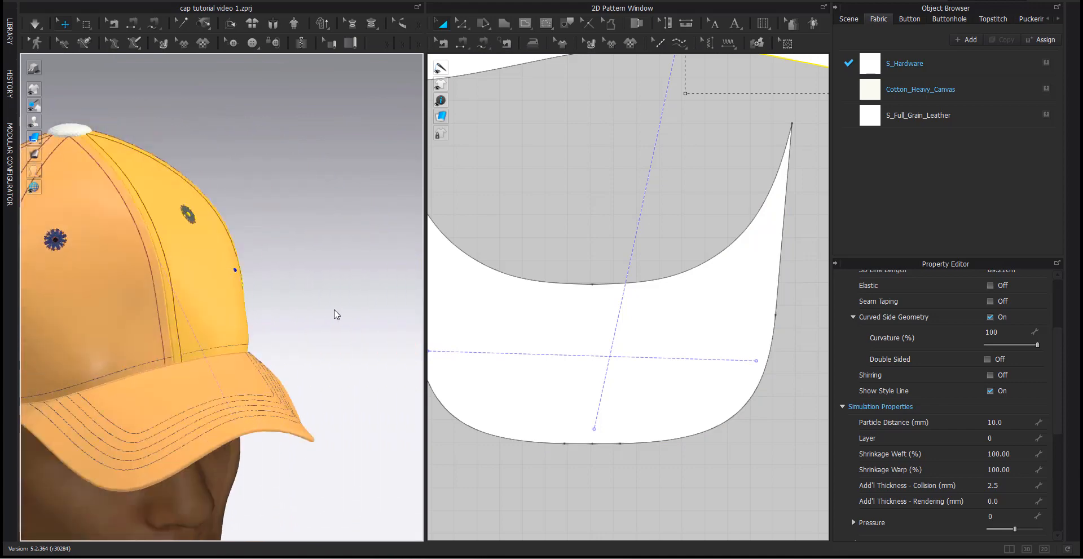
shift+click(65, 297)
right_drag(65, 297, 200, 321)
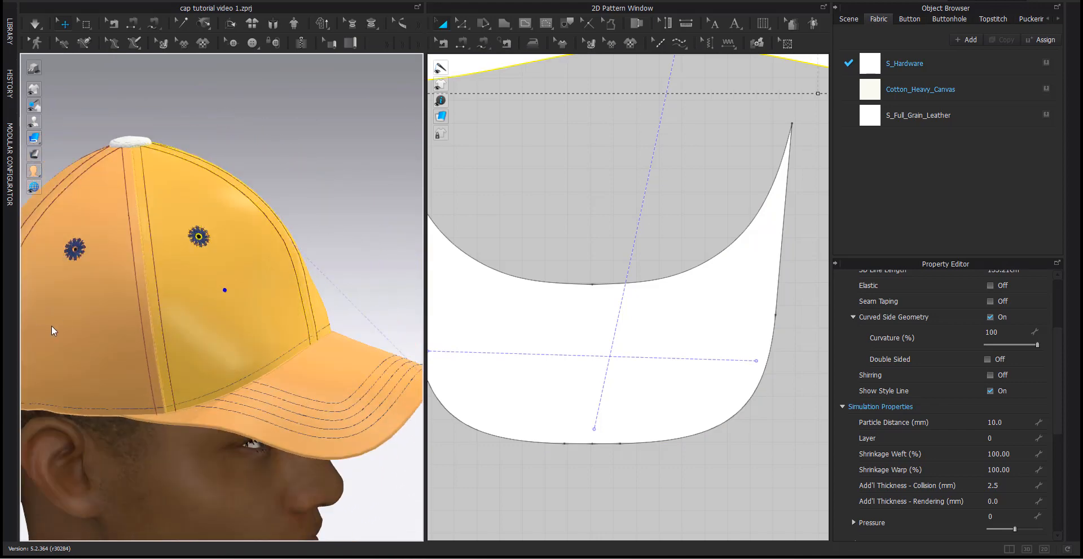
shift+click(62, 327)
right_drag(62, 327, 130, 371)
shift+click(83, 290)
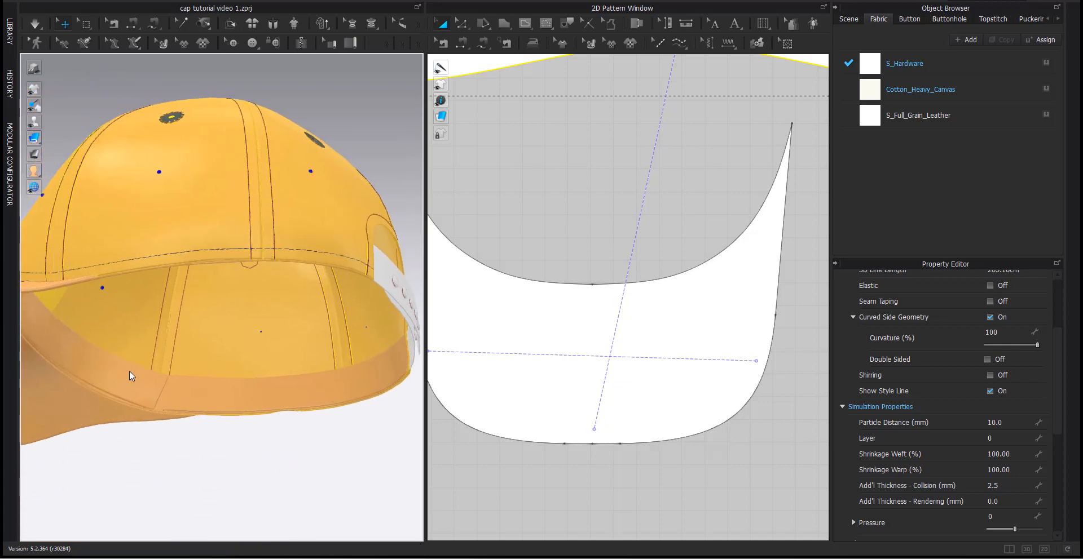
shift+click(124, 381)
mouse_move(194, 392)
right_down()
mouse_move(167, 372)
mouse_move(118, 373)
mouse_move(281, 258)
mouse_move(208, 394)
right_up()
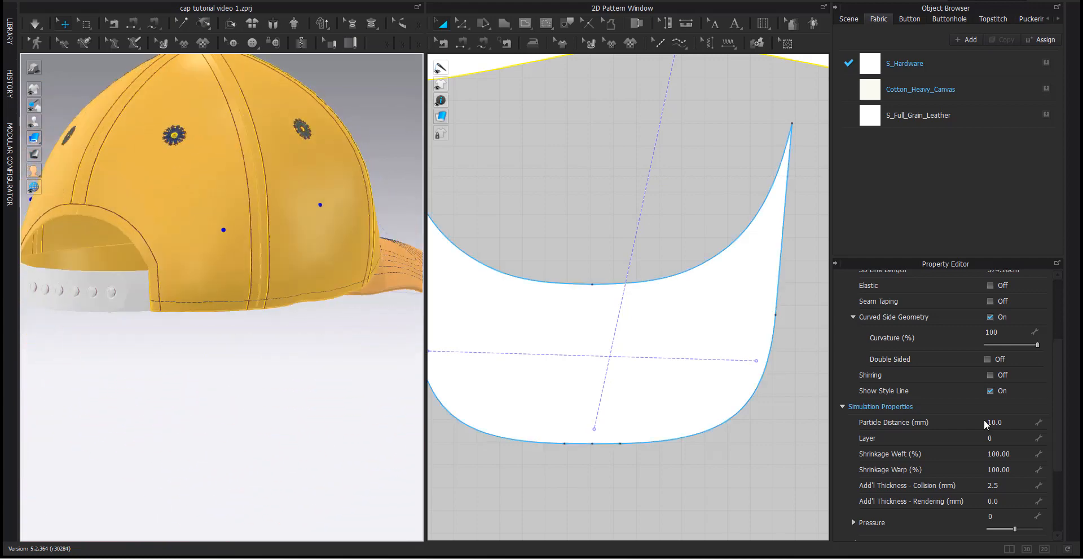
click(1011, 504)
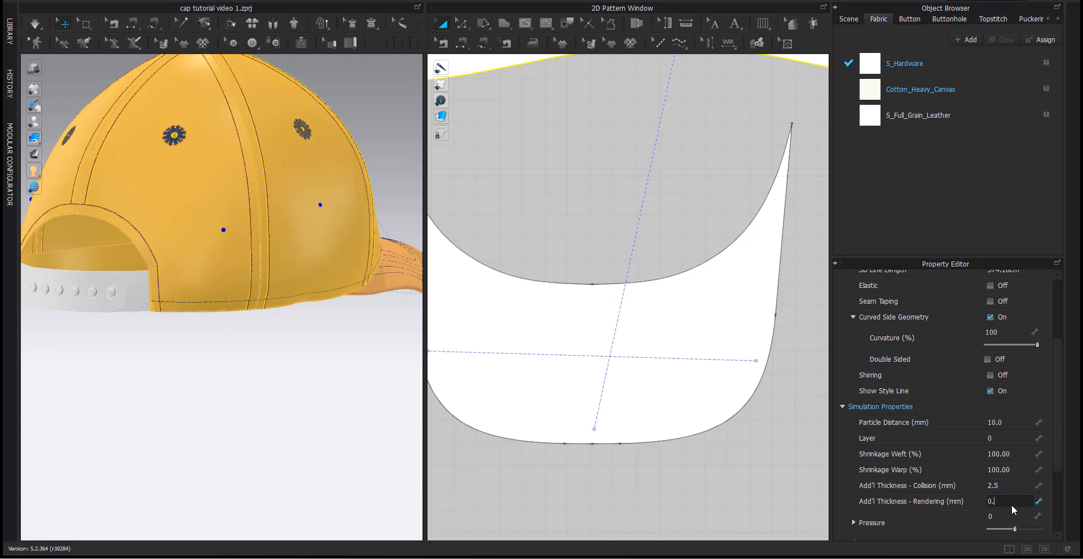
key(Return)
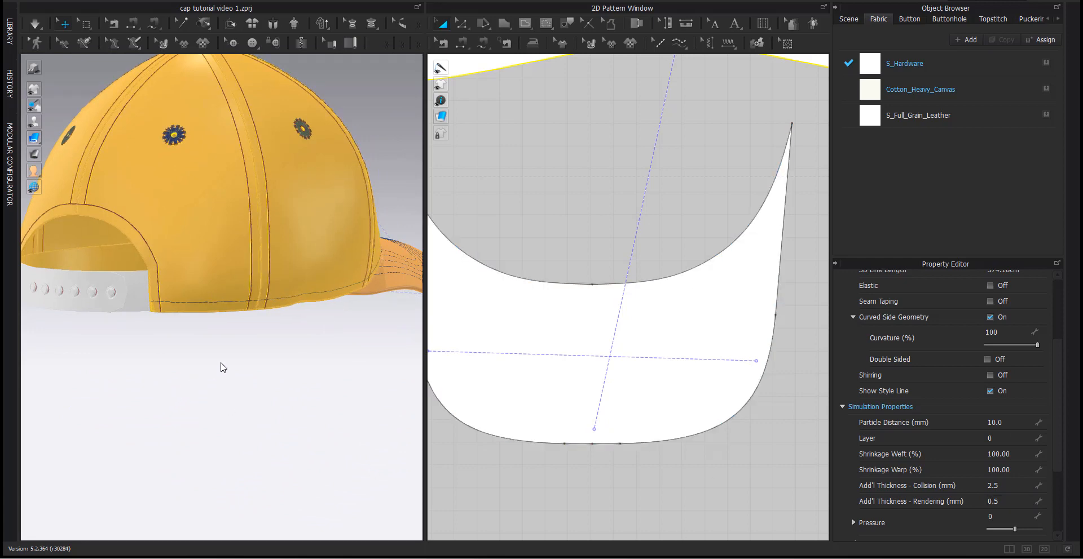
Set the additional rendering thickness of both snapback strap pieces to 1 mm.
right_drag(166, 324, 214, 326)
scroll(730, 374, down, 7)
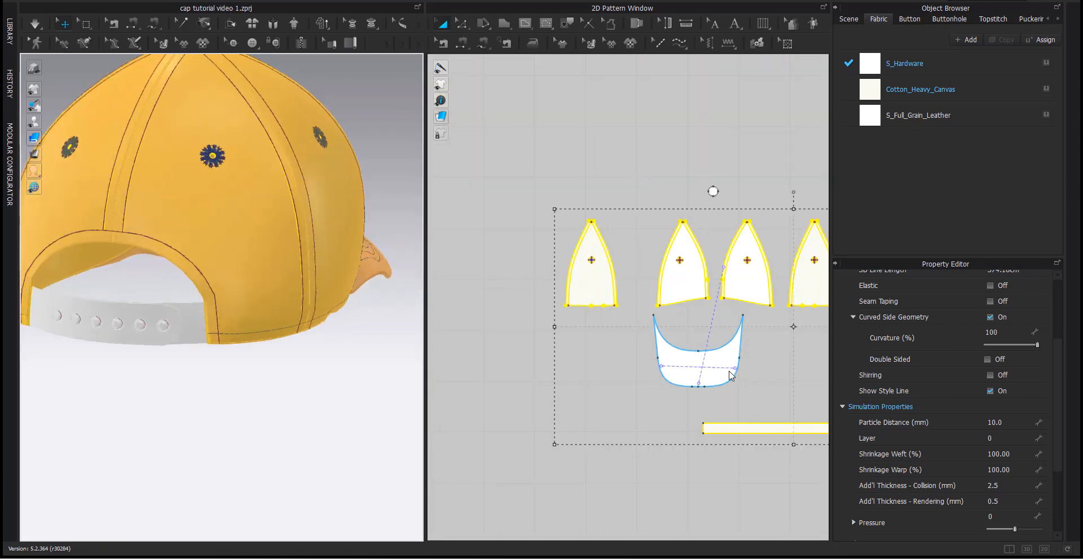
middle_drag(730, 374, 540, 293)
scroll(697, 255, up, 3)
click(697, 247)
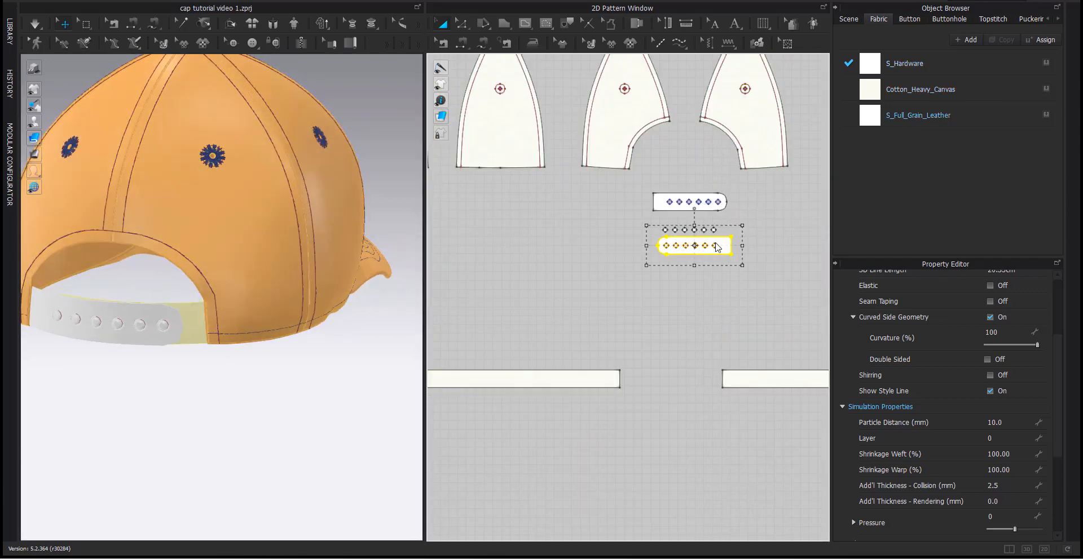
shift+click(672, 209)
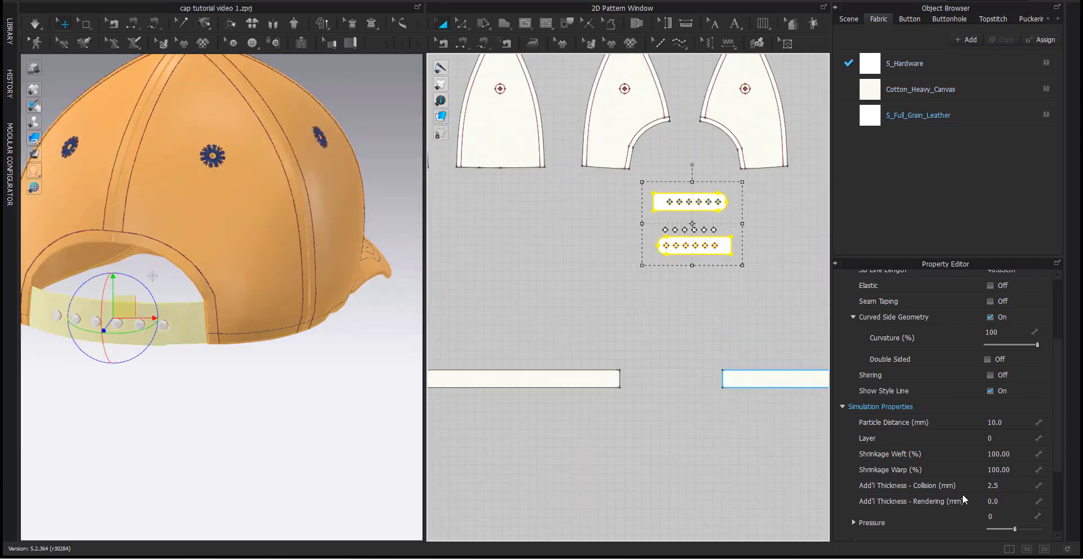
click(994, 501)
key(Return)
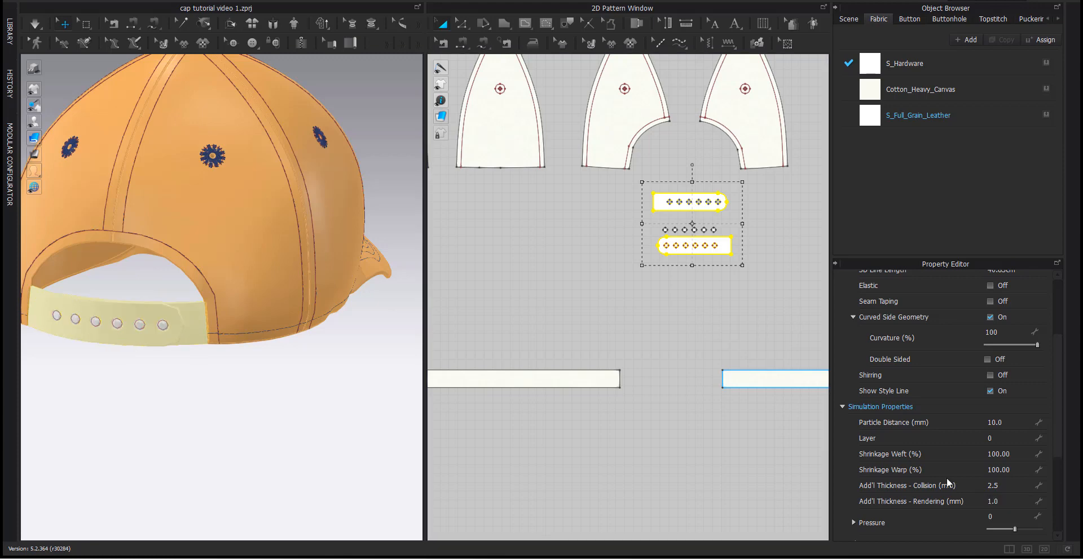
Show the avatar again and inspect the cap on the head from the back, side and front.
right_drag(257, 374, 231, 395)
click(247, 407)
scroll(254, 408, up, 2)
key(shift+a)
middle_drag(266, 392, 180, 398)
right_drag(180, 397, 242, 361)
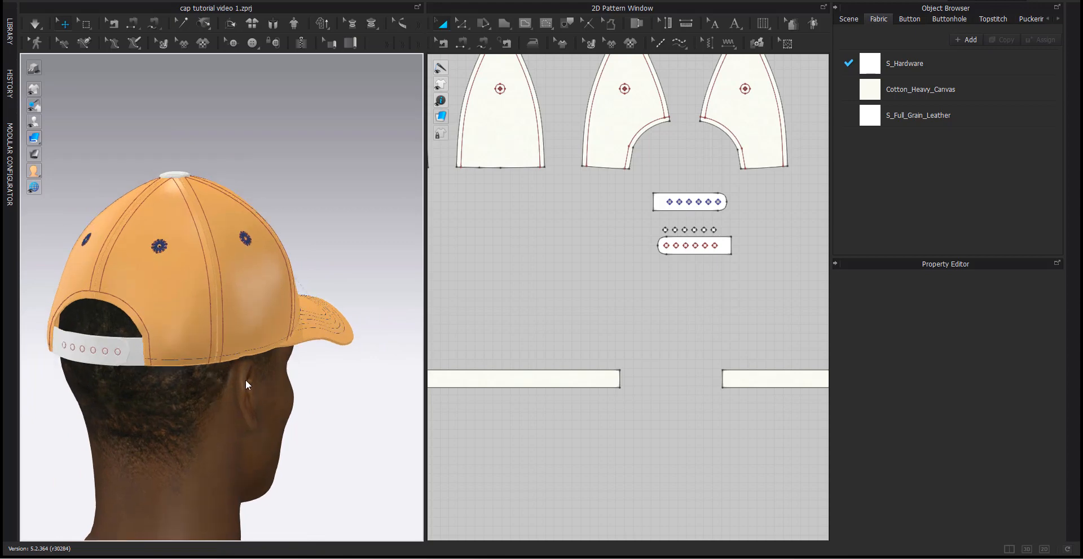
click(185, 281)
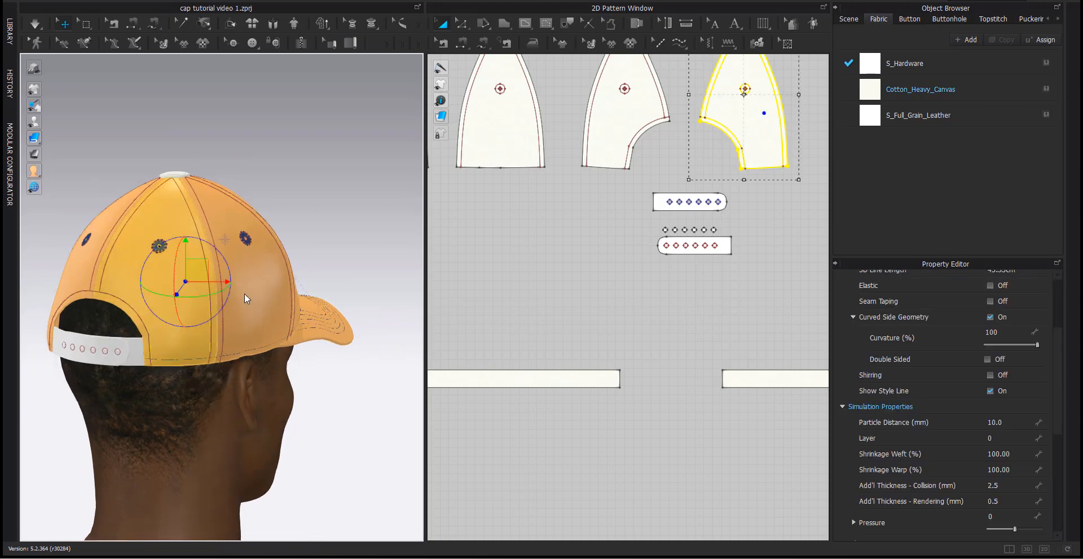
right_drag(245, 294, 309, 306)
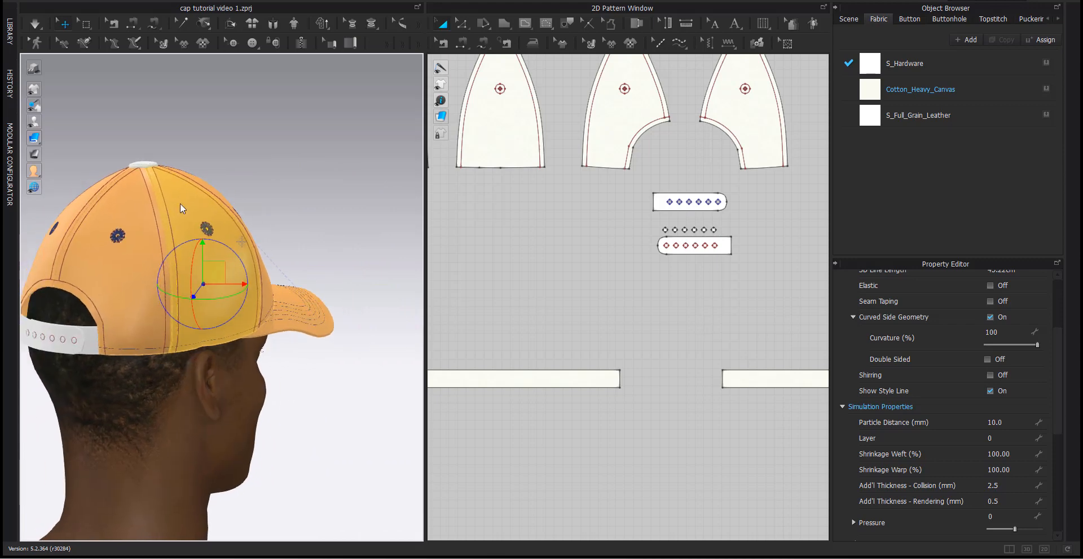
right_drag(193, 254, 164, 260)
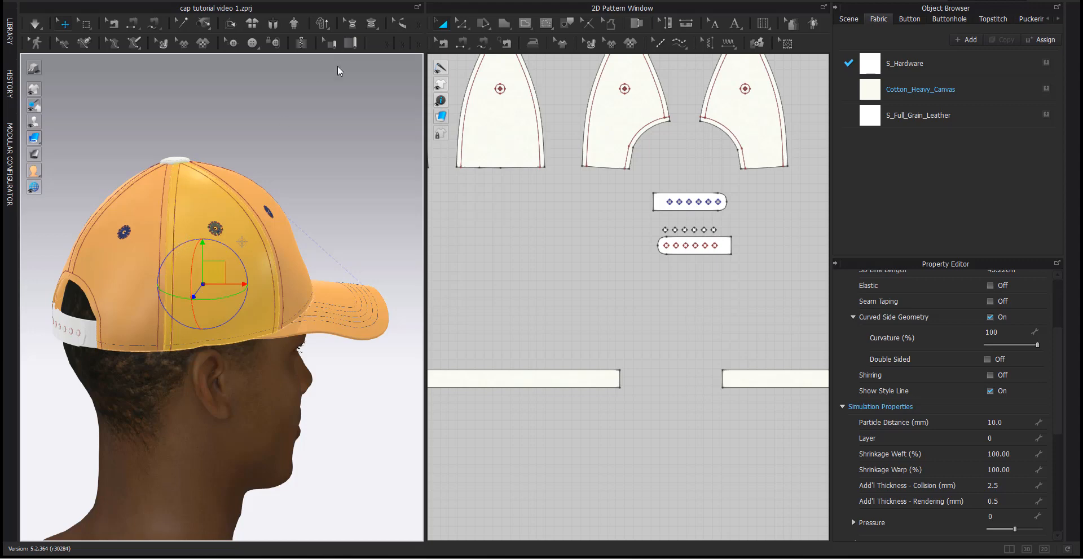
middle_drag(342, 268, 345, 310)
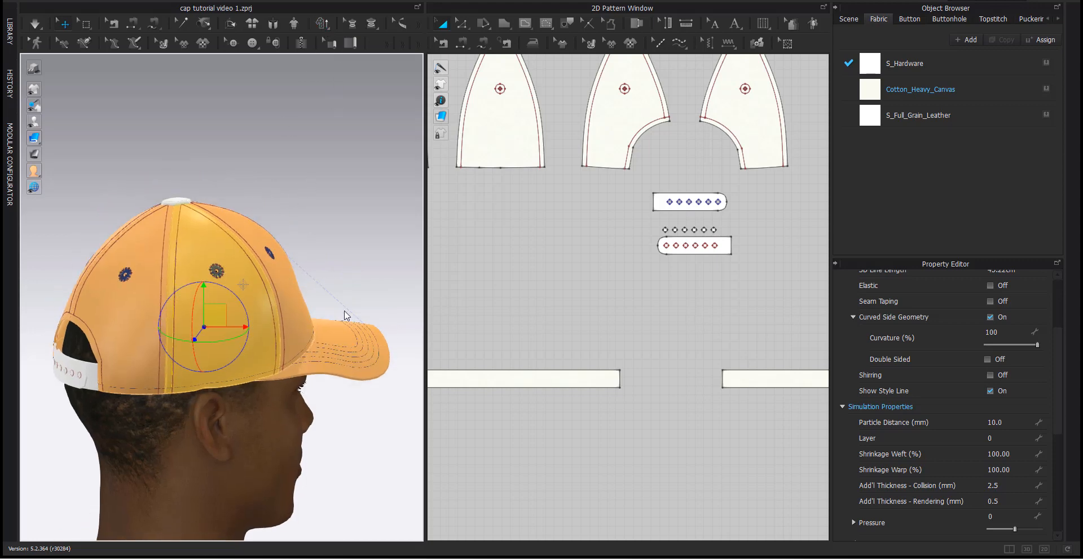
right_drag(344, 310, 282, 314)
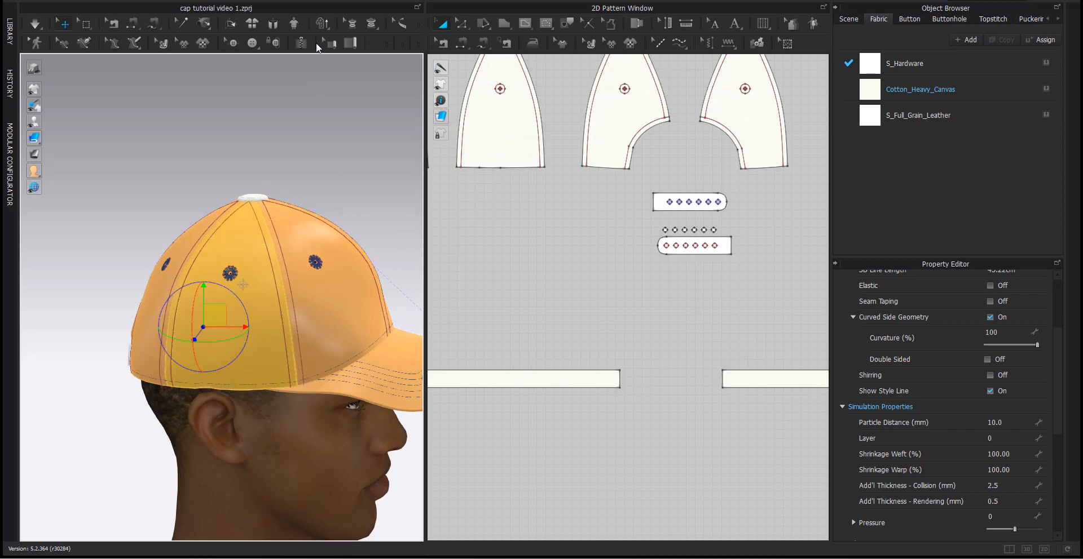
right_drag(226, 240, 148, 235)
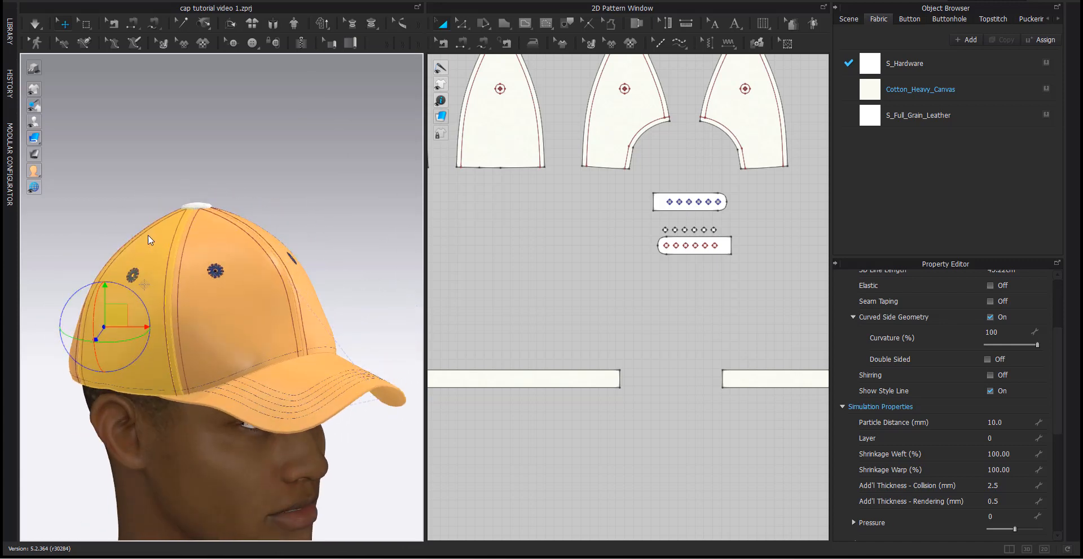
Select all pattern pieces except the cap's top button and set their particle distance to 5 mm.
scroll(580, 302, down, 3)
right_drag(580, 302, 655, 293)
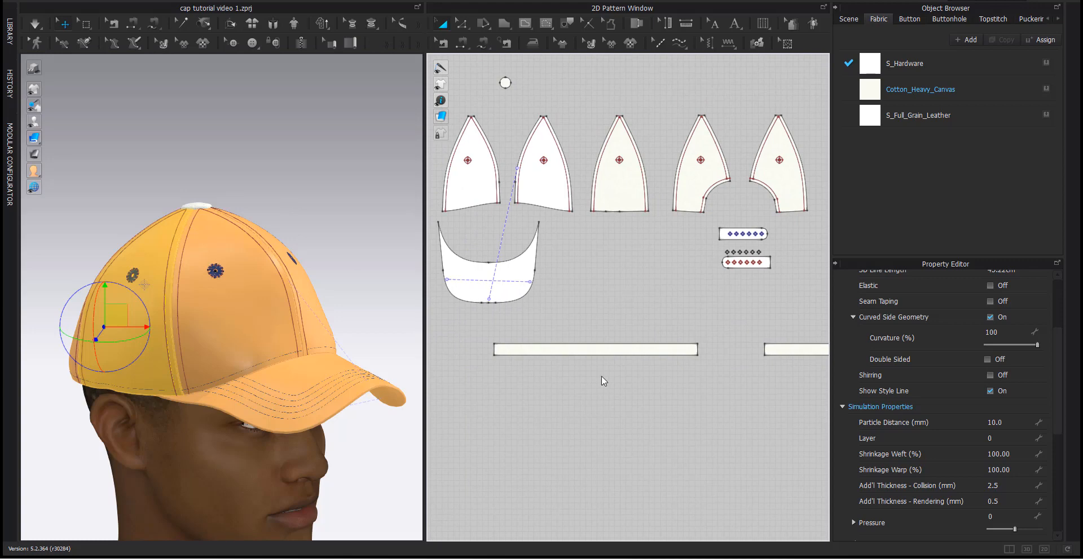
click(522, 271)
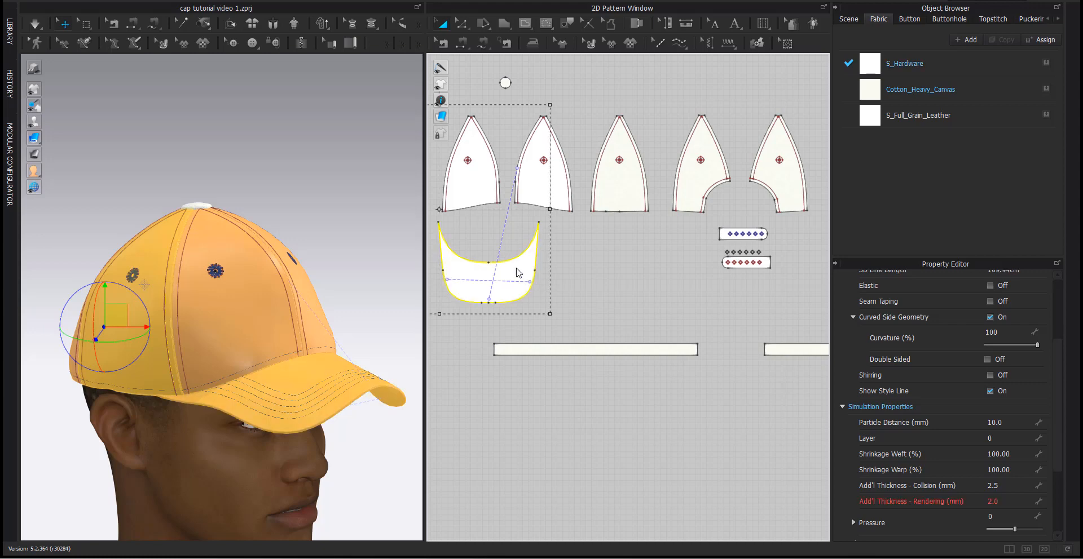
shift+click(531, 201)
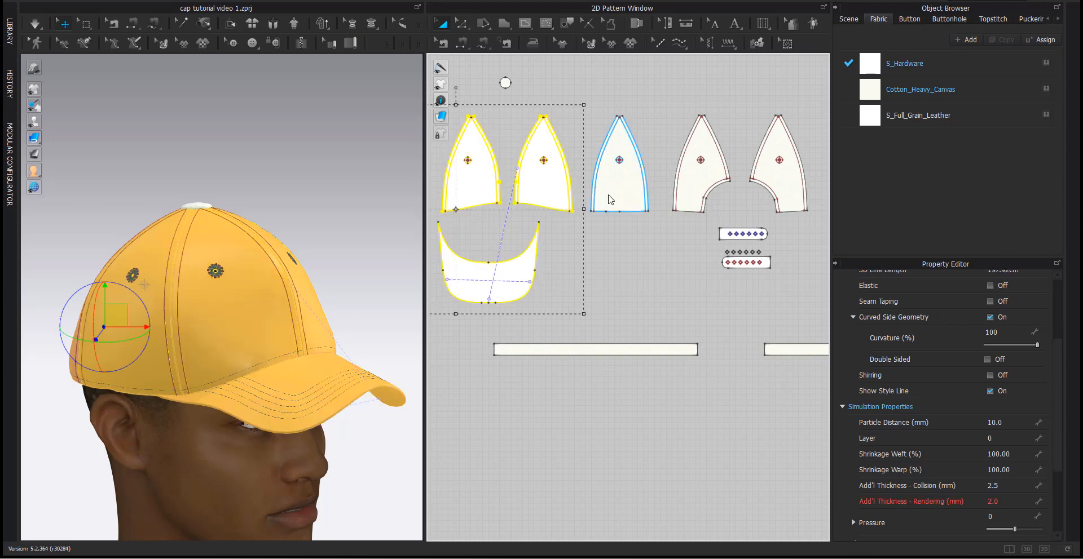
shift+click(619, 196)
shift+click(711, 182)
shift+click(782, 172)
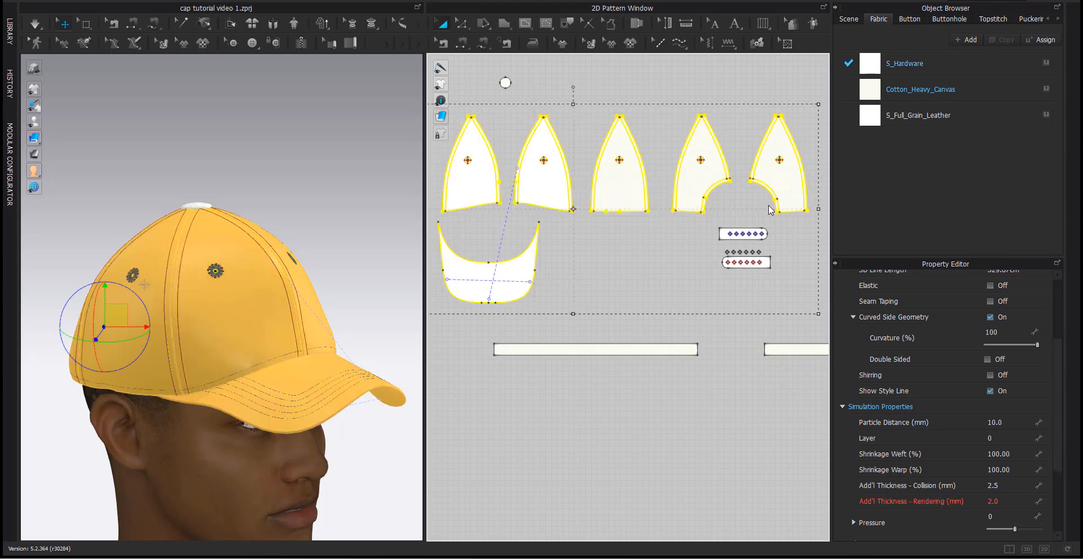
scroll(731, 247, up, 3)
shift+click(722, 239)
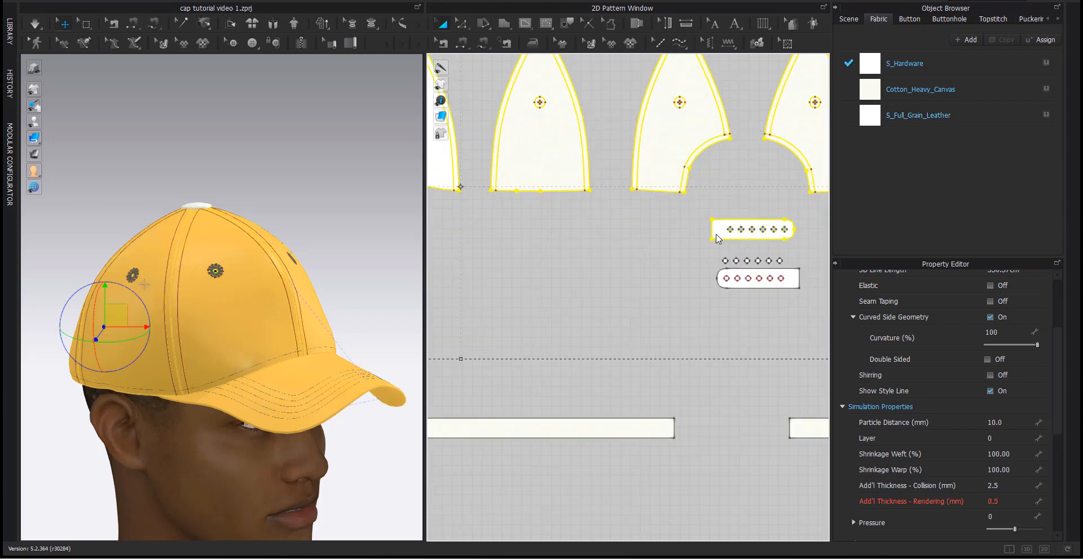
shift+click(787, 285)
shift+click(637, 433)
scroll(636, 433, down, 3)
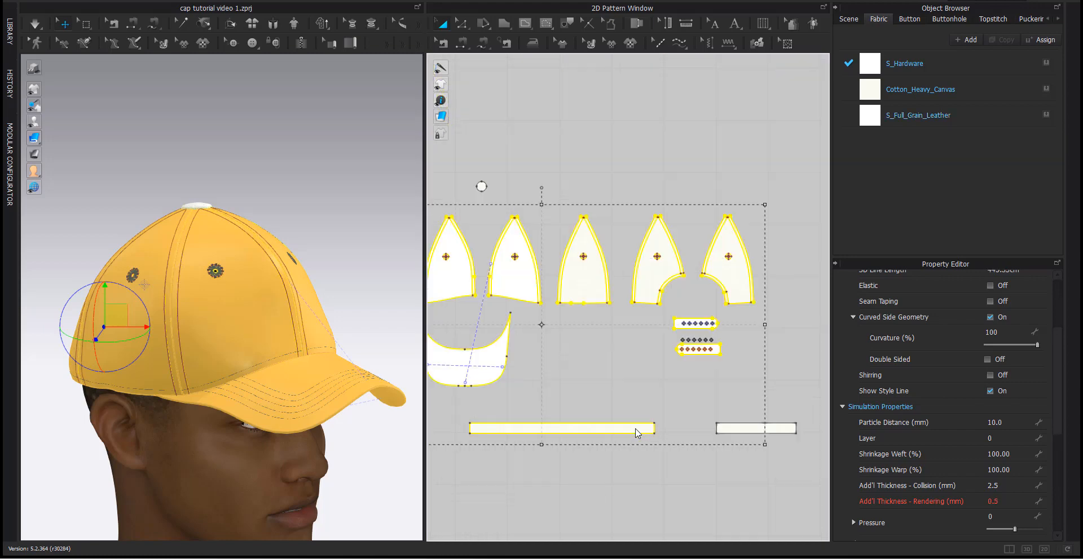
shift+click(759, 428)
scroll(798, 364, down, 2)
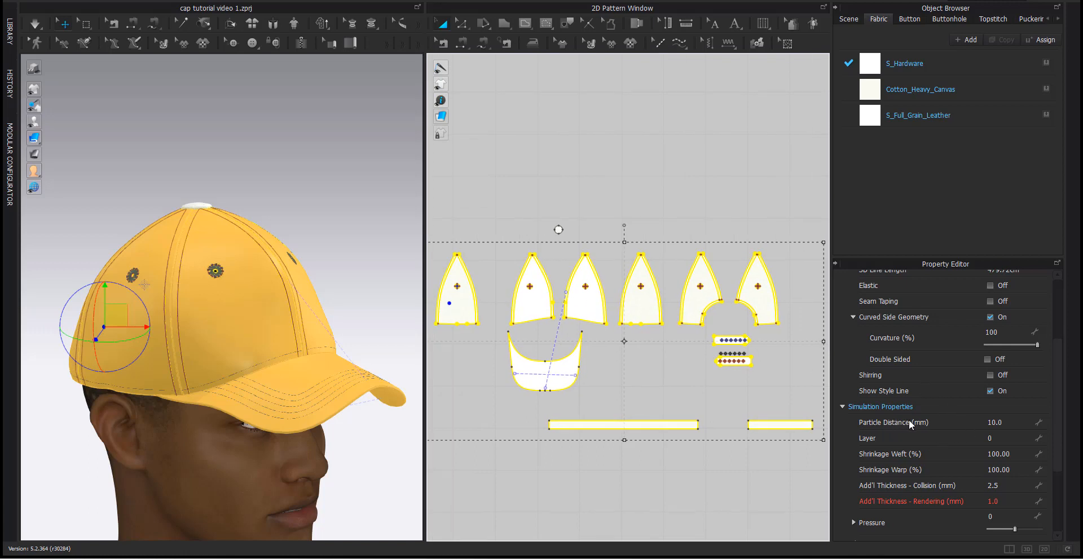
double_click(1000, 423)
text(5)
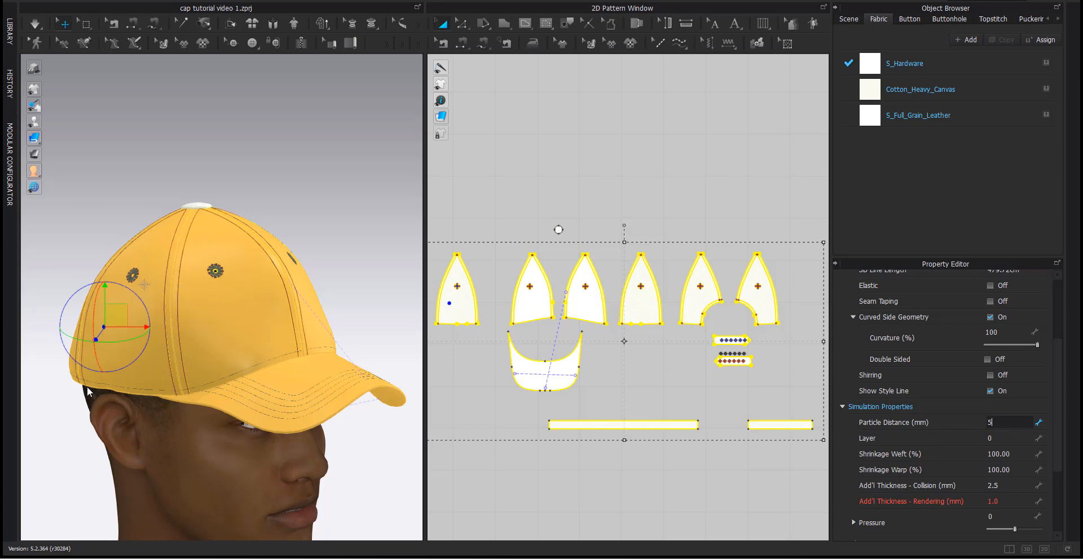
key(Return)
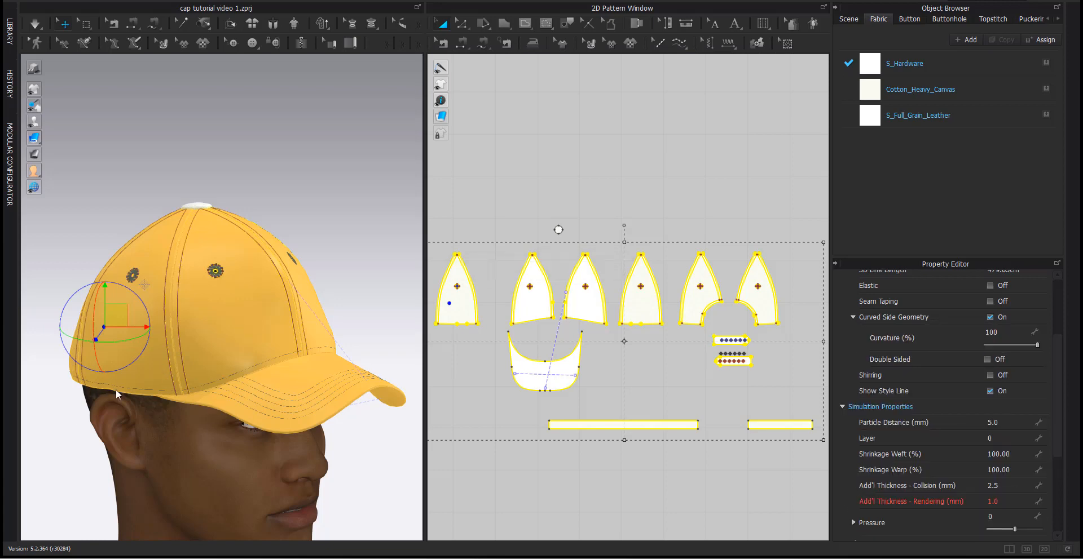
Simulate the cap on the avatar and tug the side crown panel's lower edge above the ear.
key(space)
click(124, 145)
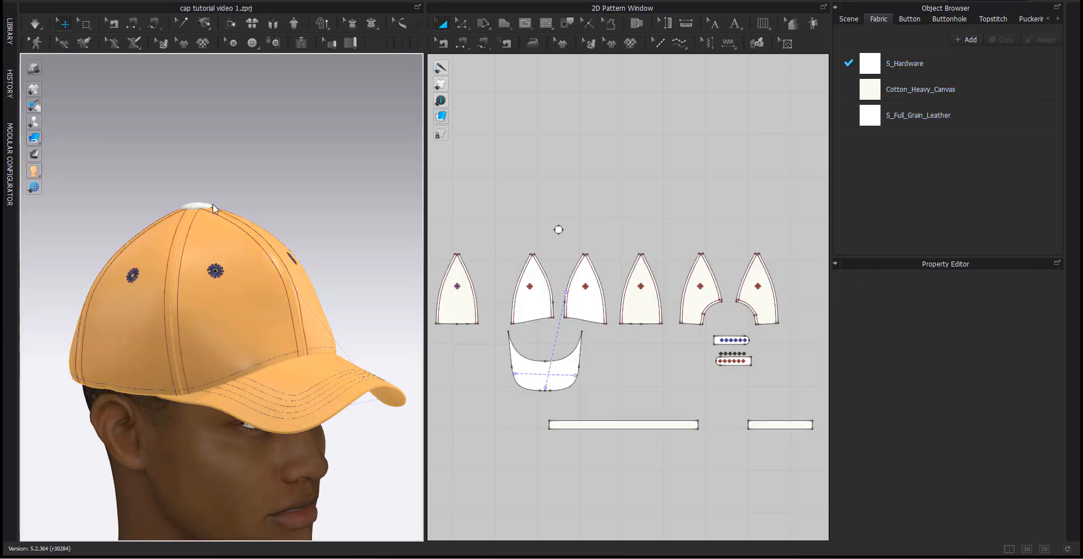
key(space)
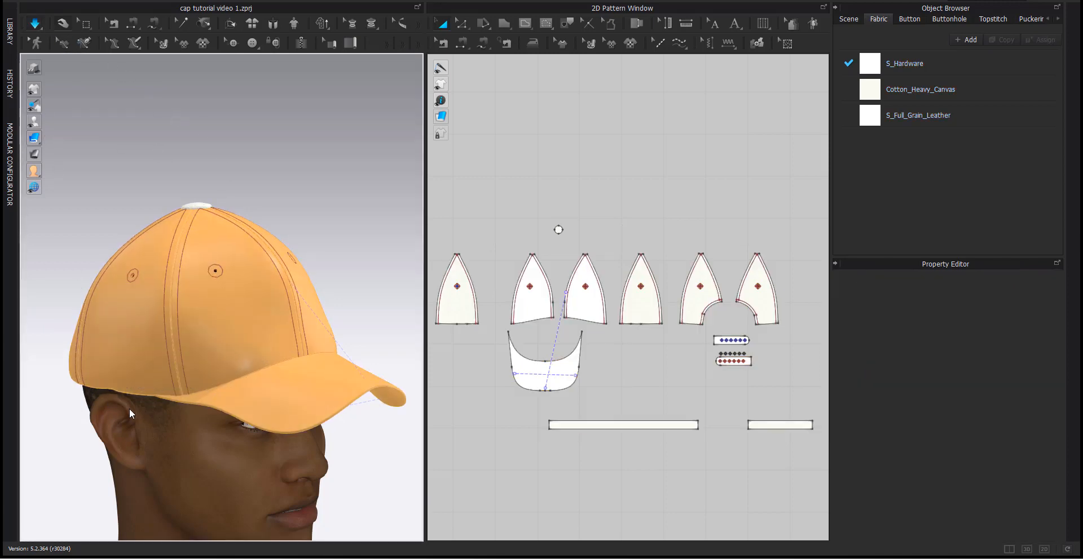
drag(106, 385, 113, 431)
right_drag(113, 431, 106, 395)
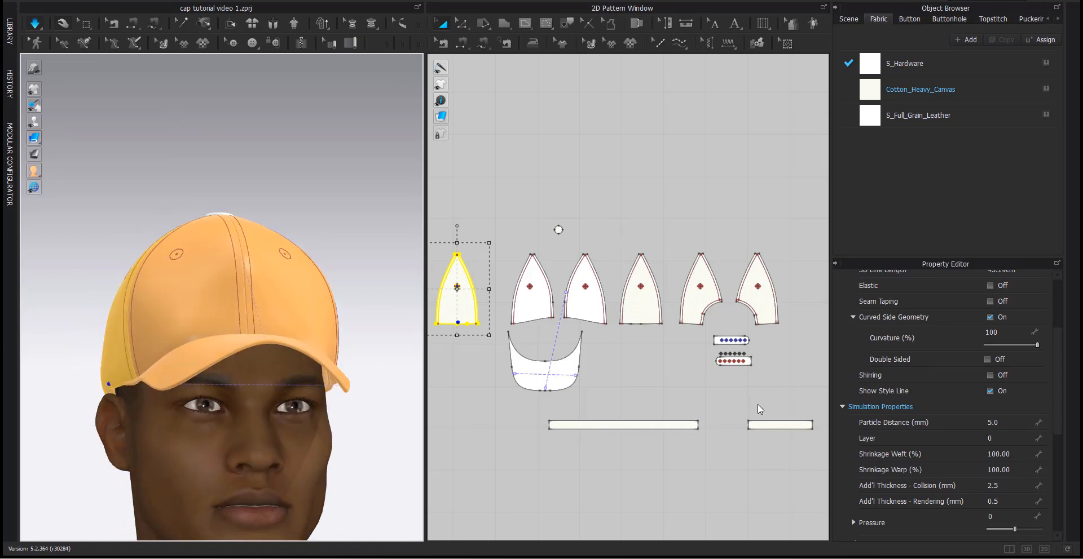
Check the seam joining the inner band to the crown panels, stop the simulation, and inspect the cap from the front.
key(b)
click(632, 421)
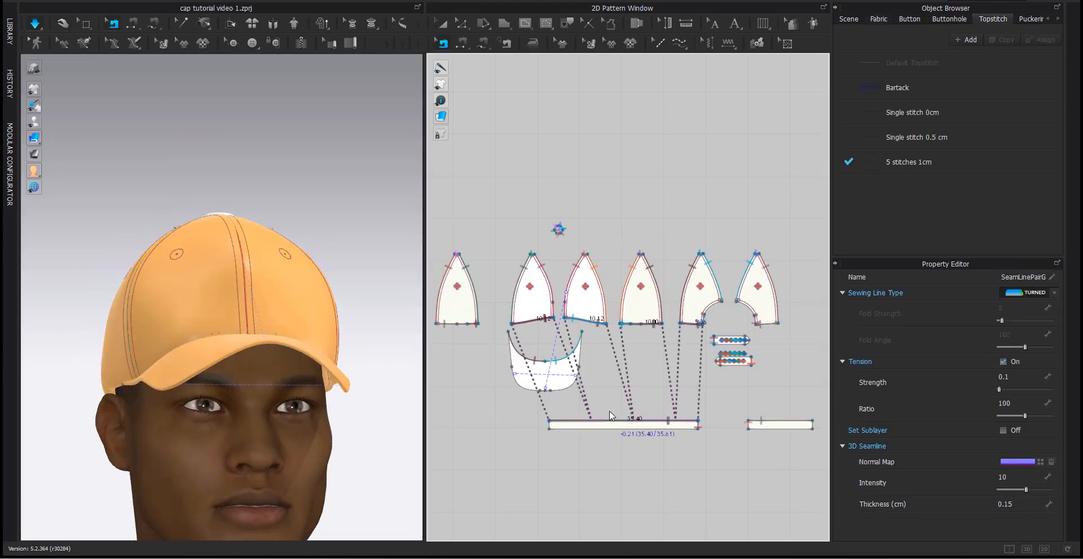
click(610, 152)
right_drag(280, 247, 388, 223)
middle_drag(331, 231, 273, 242)
right_drag(270, 243, 309, 252)
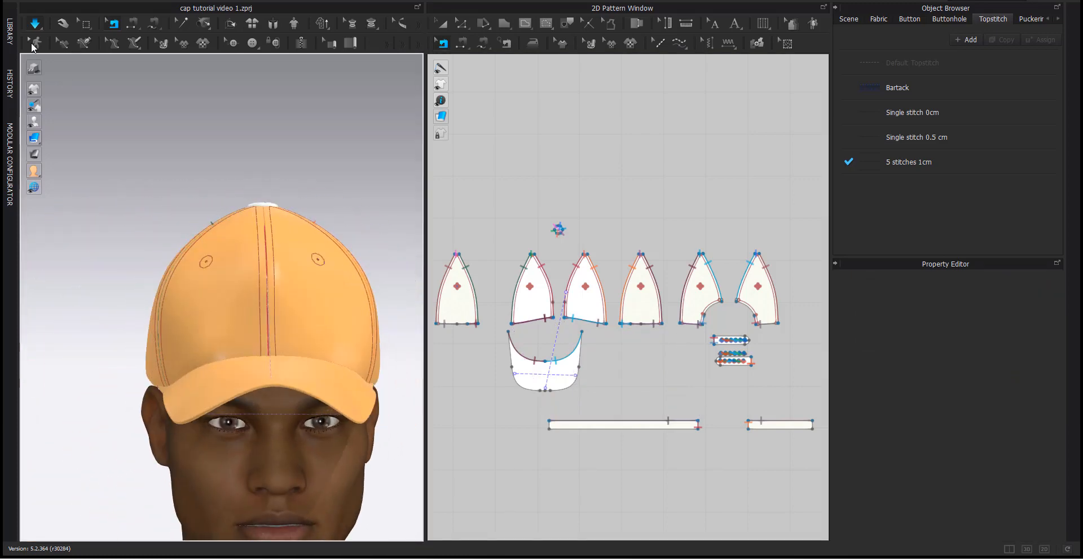
click(35, 24)
scroll(568, 343, down, 2)
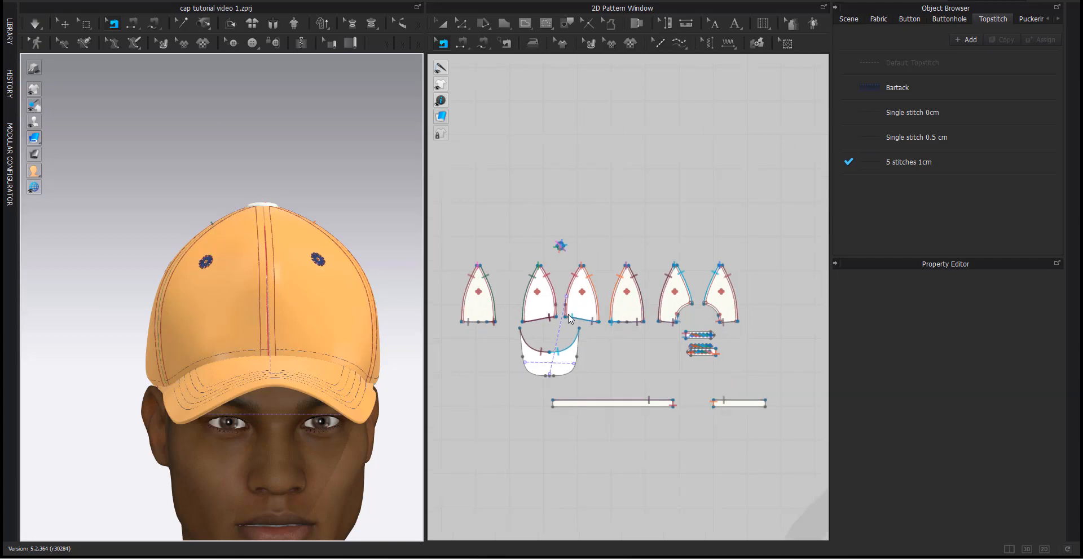
right_drag(360, 313, 287, 316)
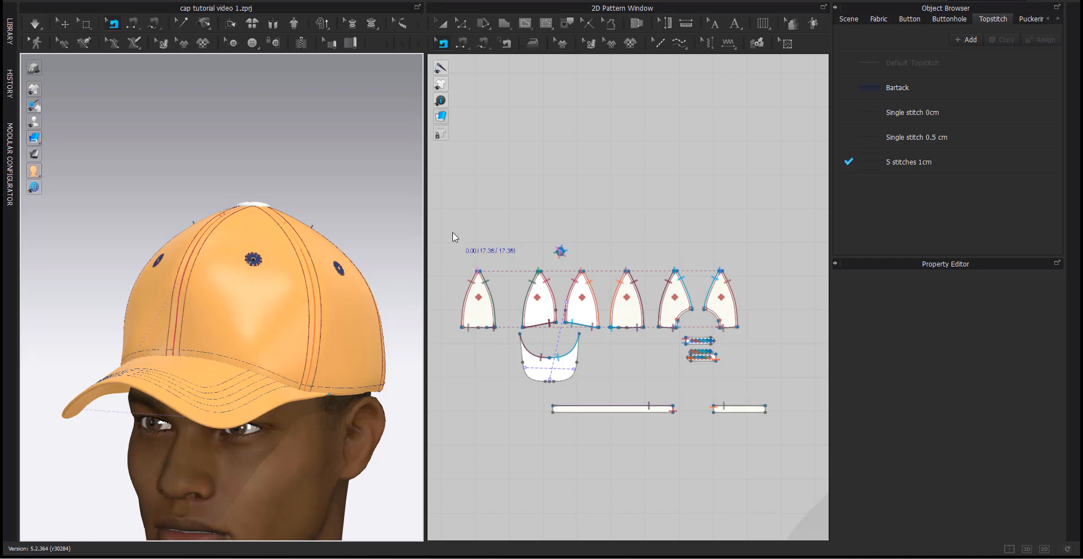
Set the additional collision thickness of all pattern pieces, including the top button, to 1 mm.
key(a)
drag(449, 215, 696, 432)
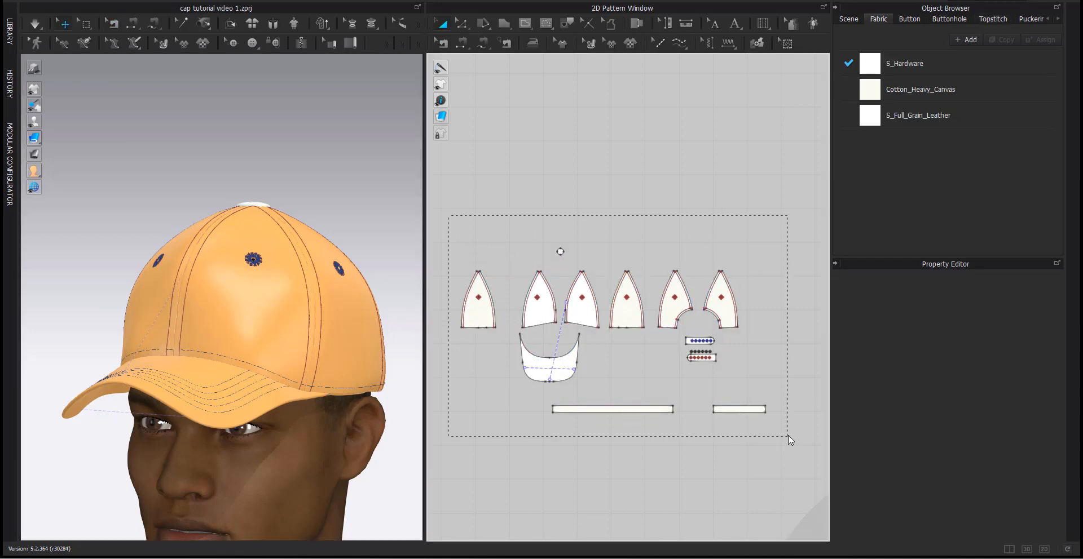
drag(788, 438, 788, 437)
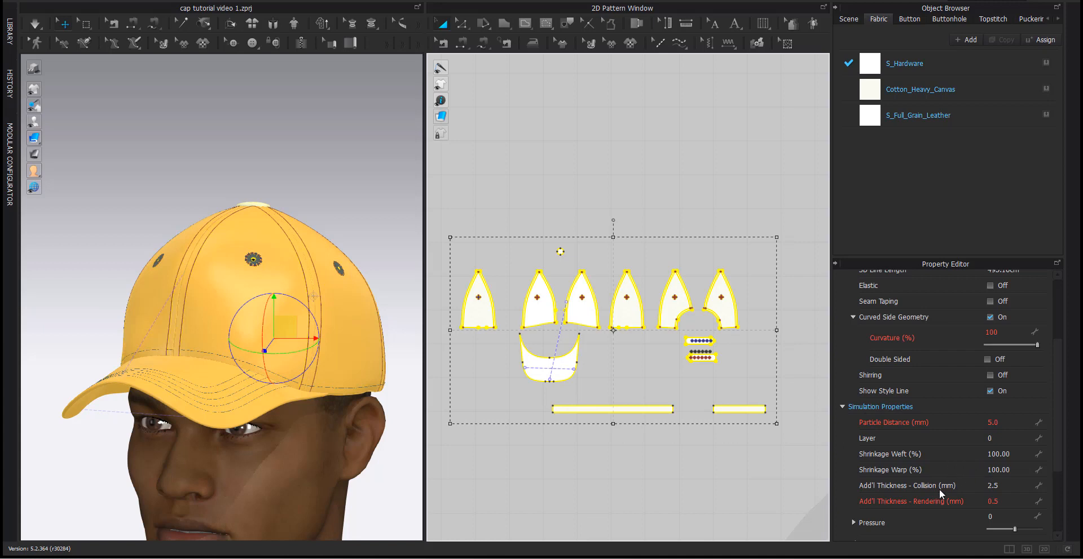
click(1003, 484)
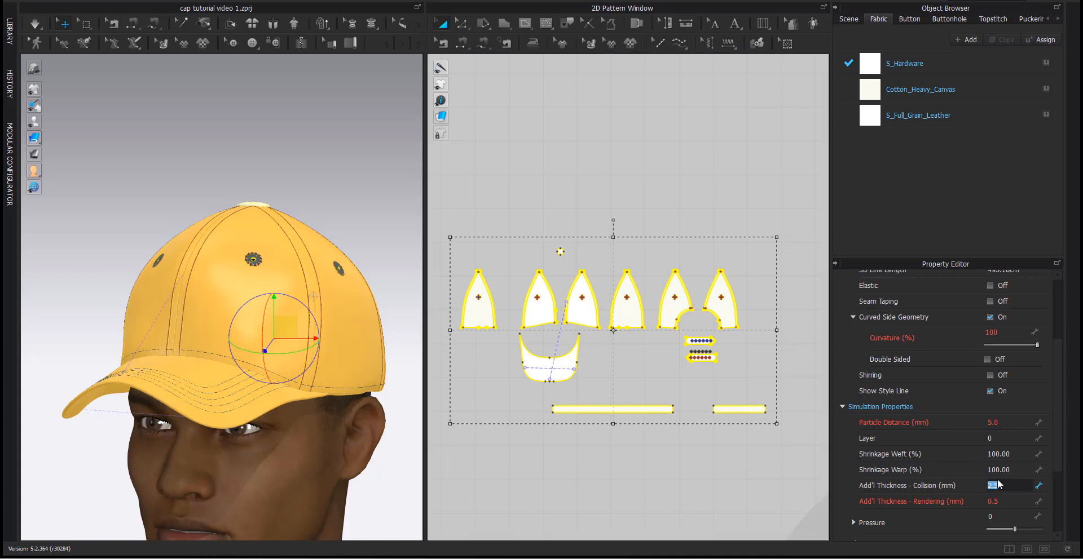
text(1)
key(Return)
click(494, 150)
Simulate the cap with its new collision thickness, tug the side panel's lower edge, and stop the simulation.
right_drag(263, 320, 242, 354)
key(space)
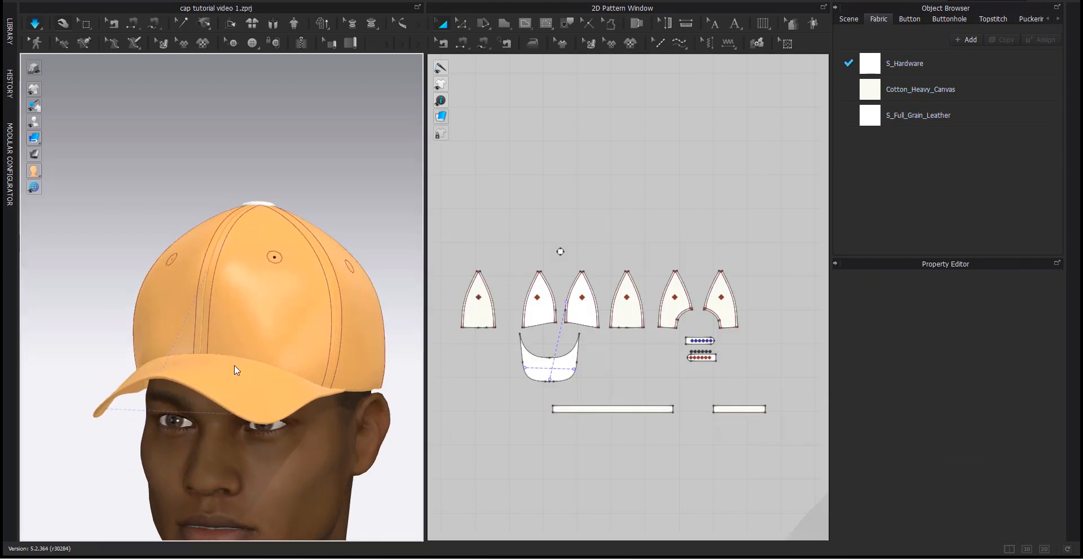
right_drag(258, 282, 161, 422)
click(129, 380)
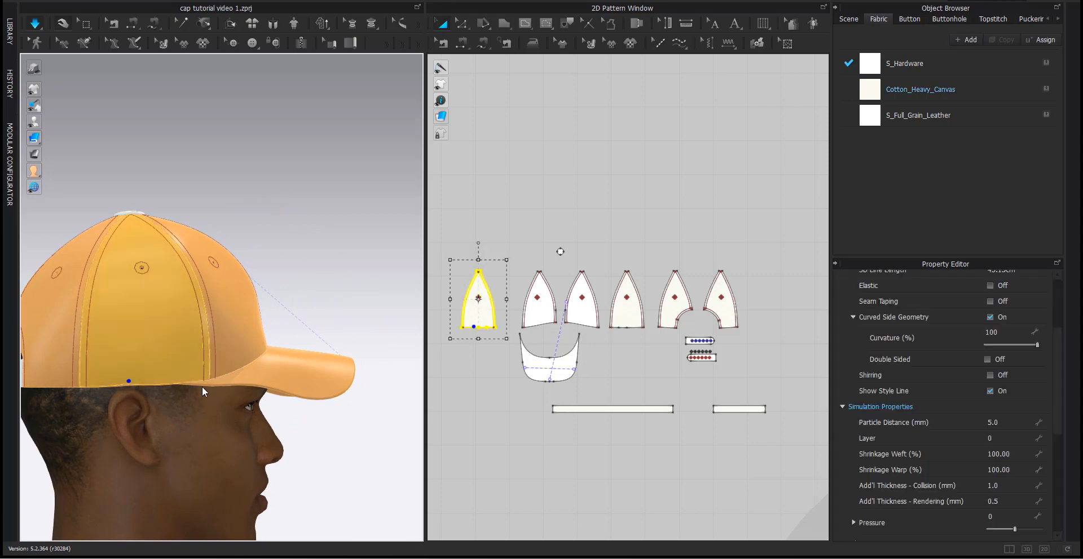
right_drag(202, 387, 106, 422)
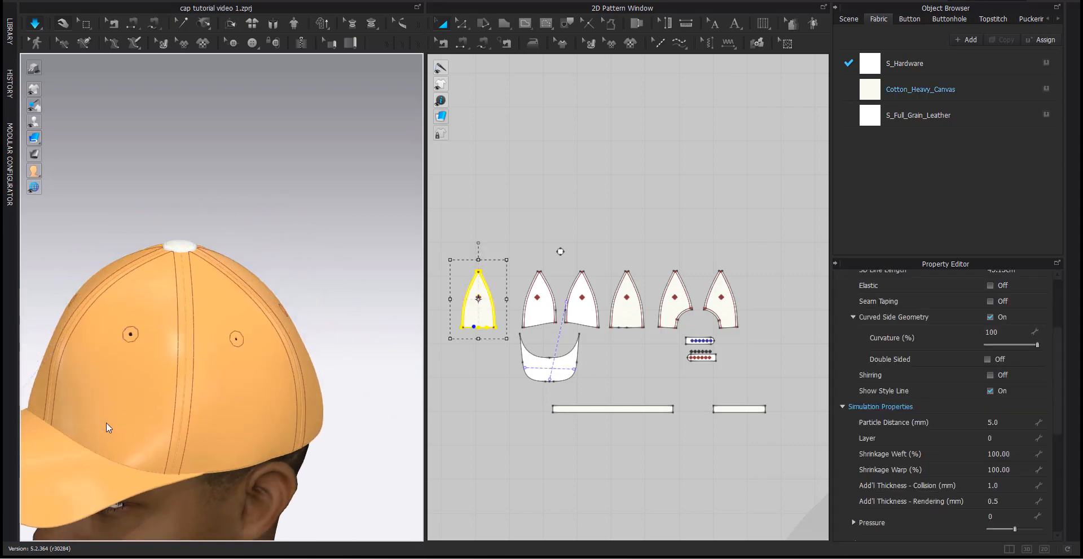
key(space)
Set the avatar's skin offset to 0 mm.
right_drag(258, 434, 251, 342)
scroll(228, 403, up, 2)
click(224, 414)
scroll(223, 411, down, 2)
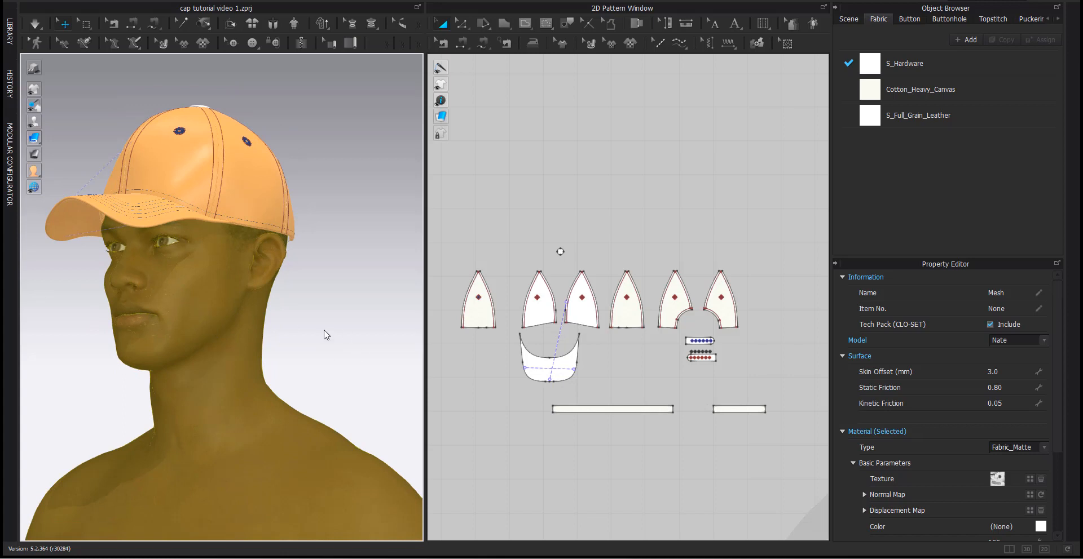
click(1004, 374)
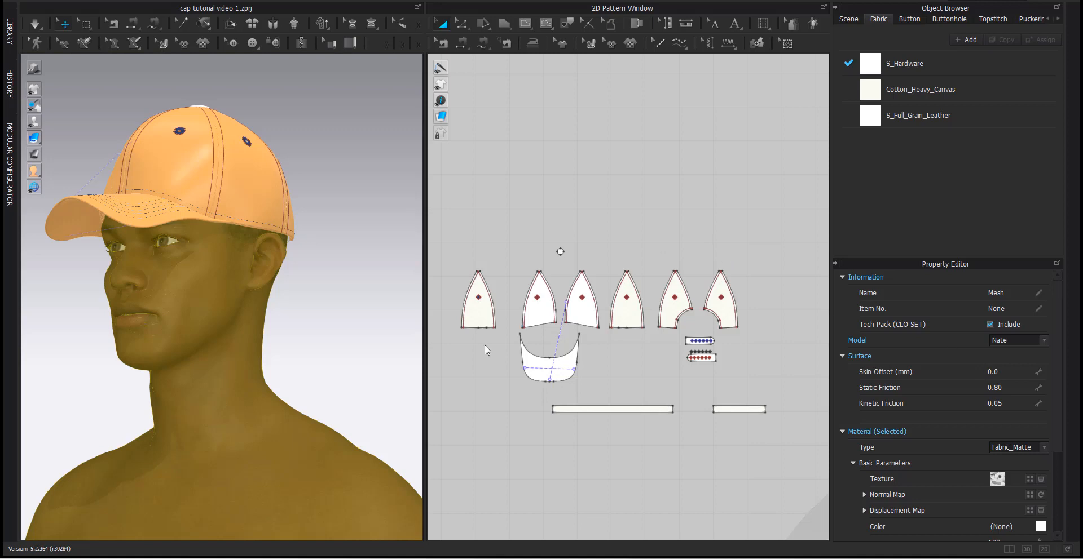
Simulate the cap against the avatar's reduced skin offset and stop the simulation.
click(392, 310)
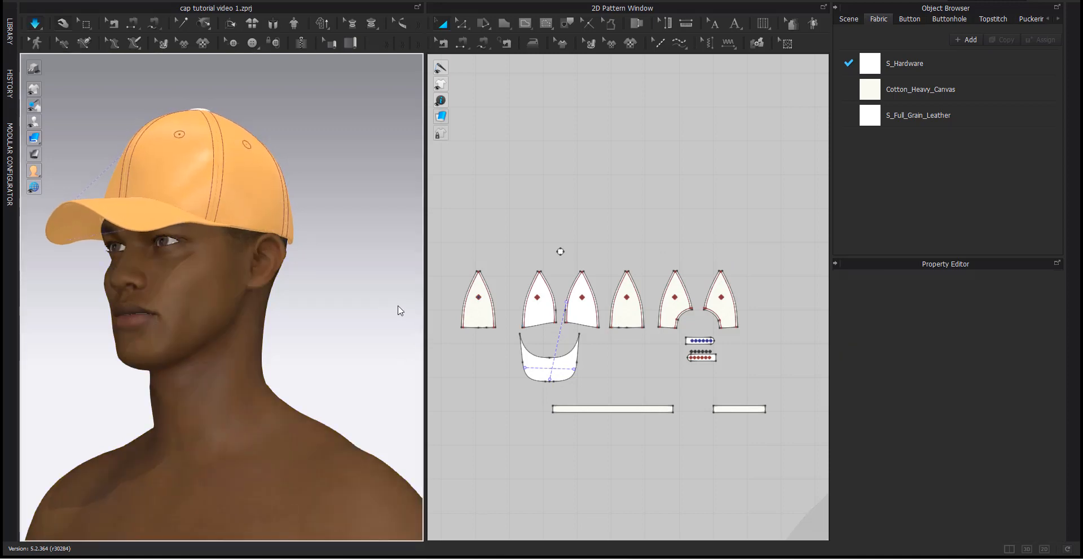
right_drag(370, 244, 289, 290)
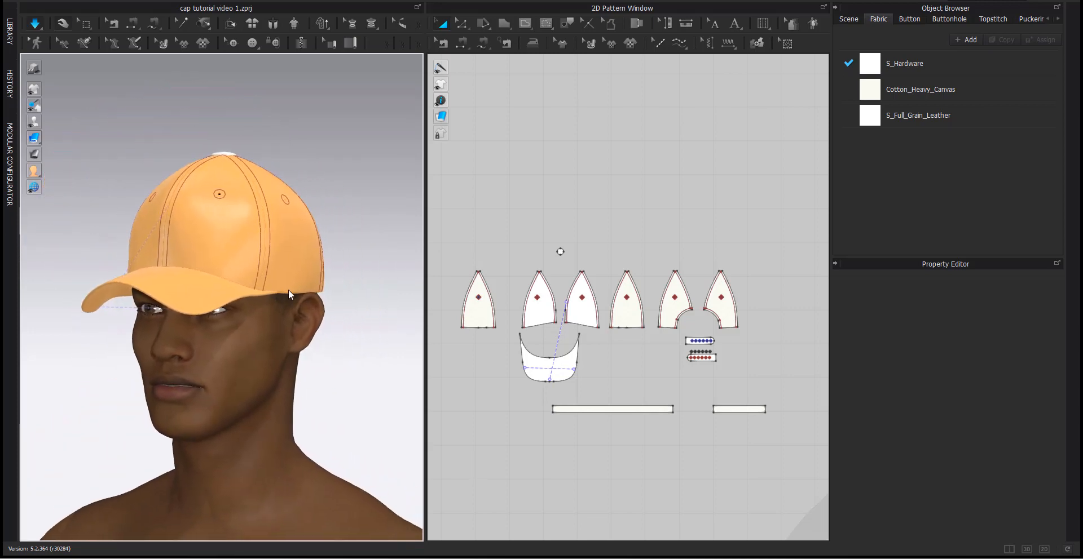
key(space)
mouse_move(303, 333)
right_down()
mouse_move(280, 317)
mouse_move(279, 331)
mouse_move(295, 319)
mouse_move(317, 340)
right_up()
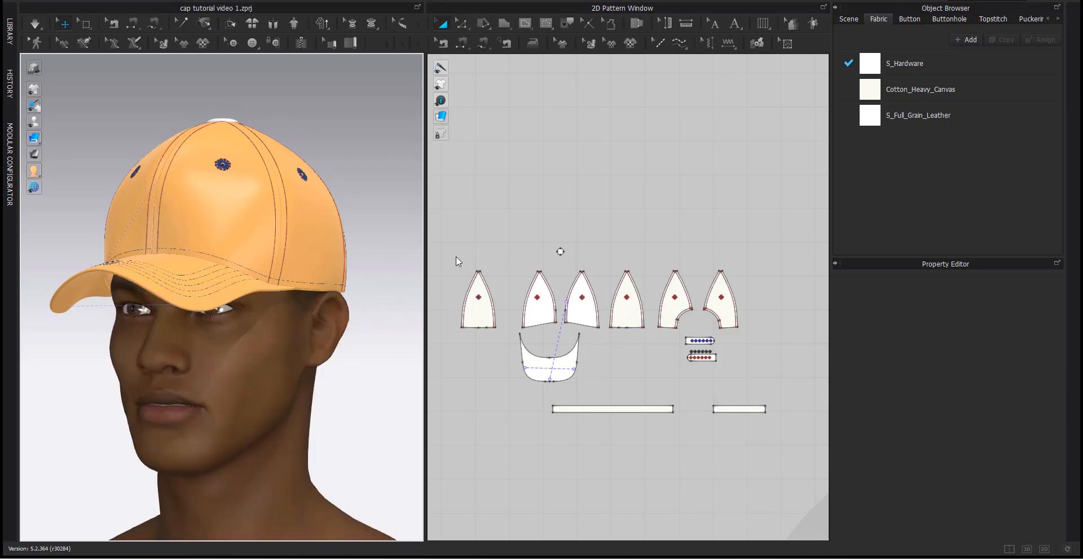
Apply Strengthen to all pattern pieces together, including the top button.
scroll(456, 244, down, 2)
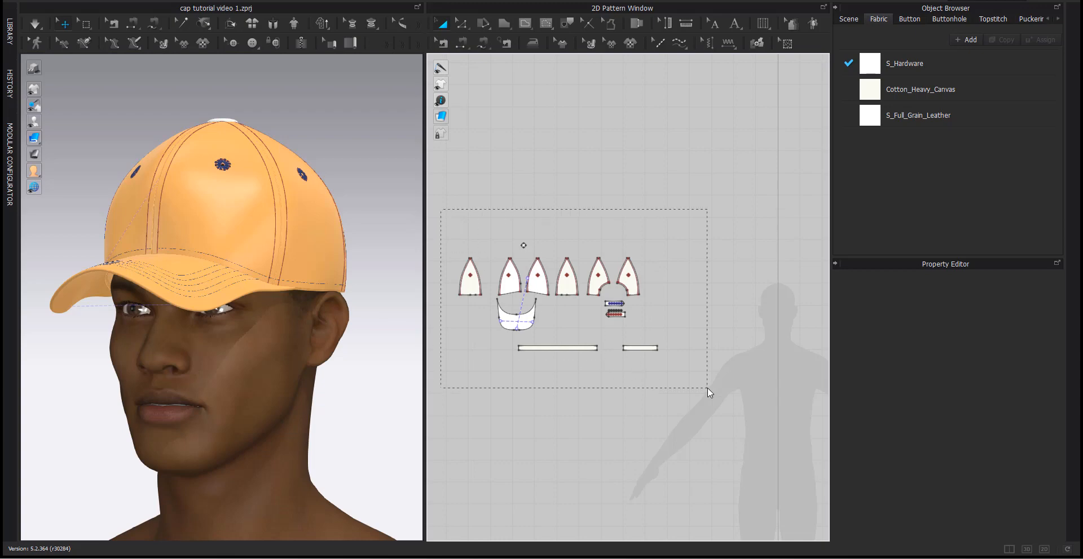
drag(708, 387, 707, 389)
right_click(247, 236)
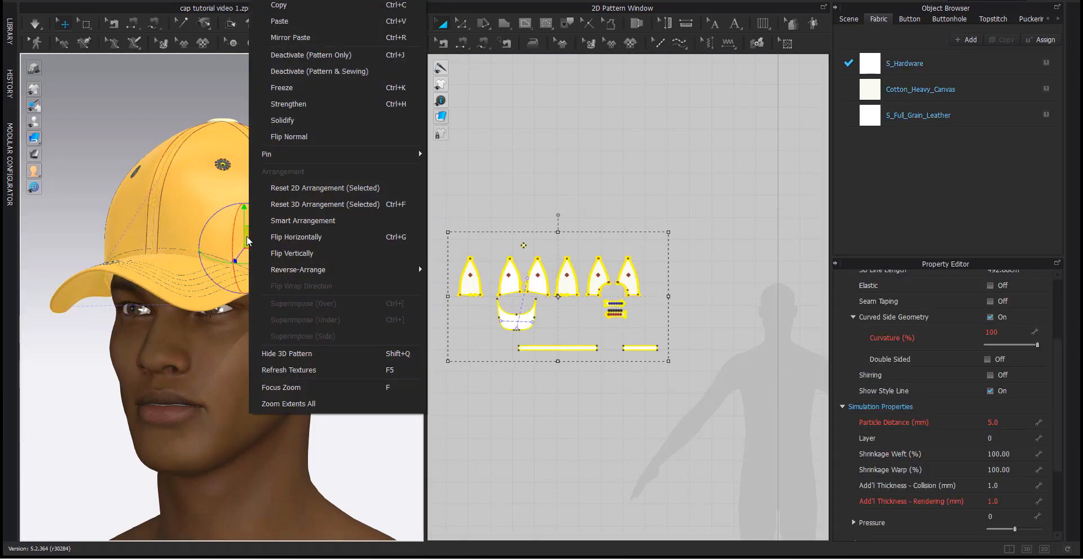
click(291, 105)
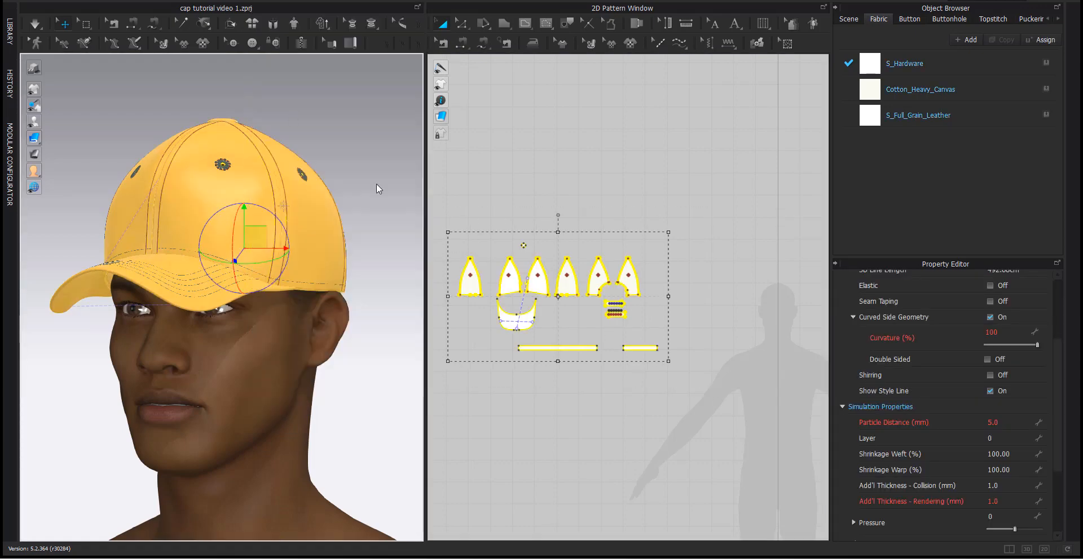
click(381, 168)
Unstrengthen all pattern pieces and inspect the cap from the side and front.
right_click(240, 215)
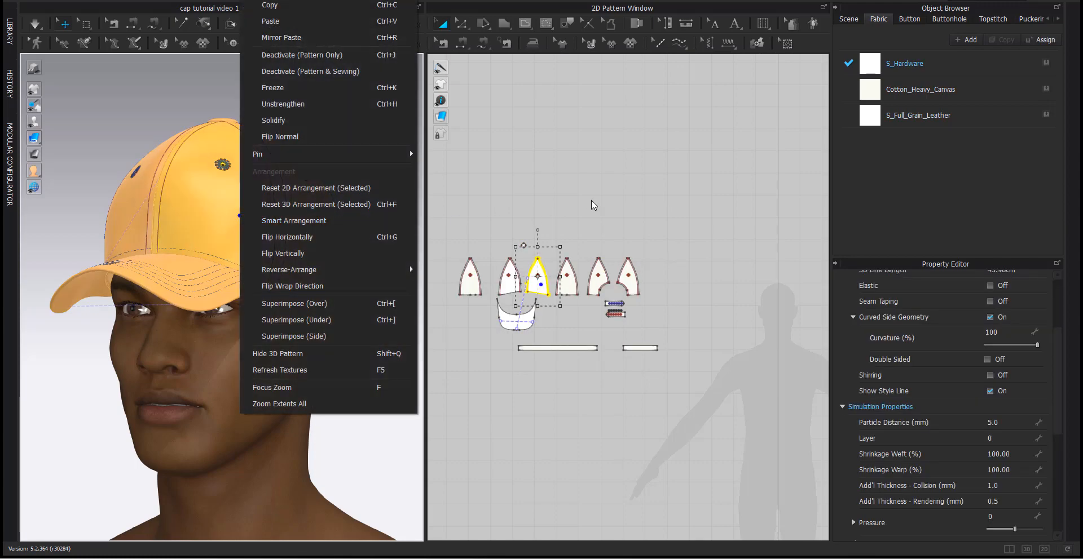
click(467, 215)
click(243, 207)
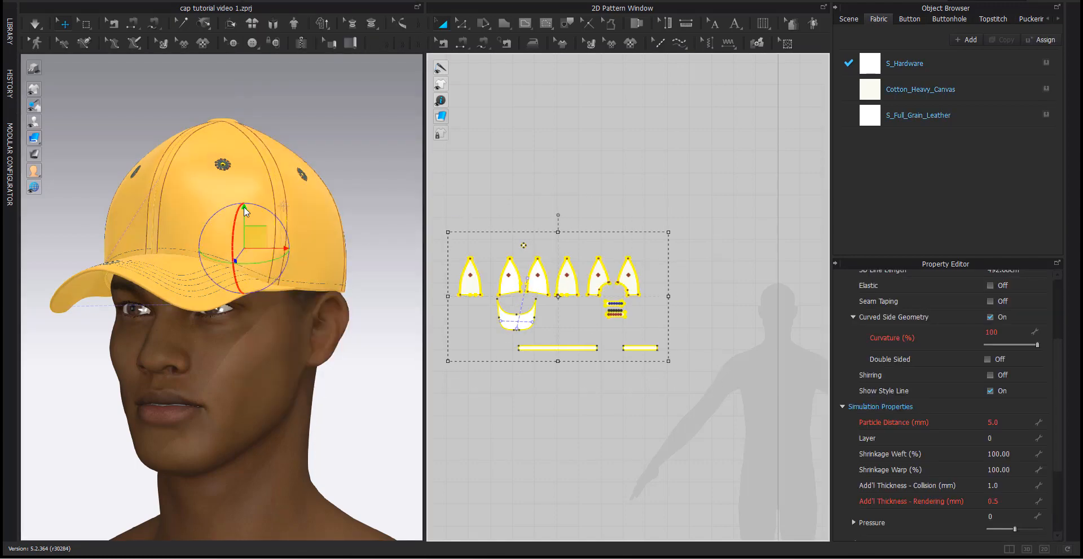
right_click(248, 200)
click(300, 116)
click(354, 198)
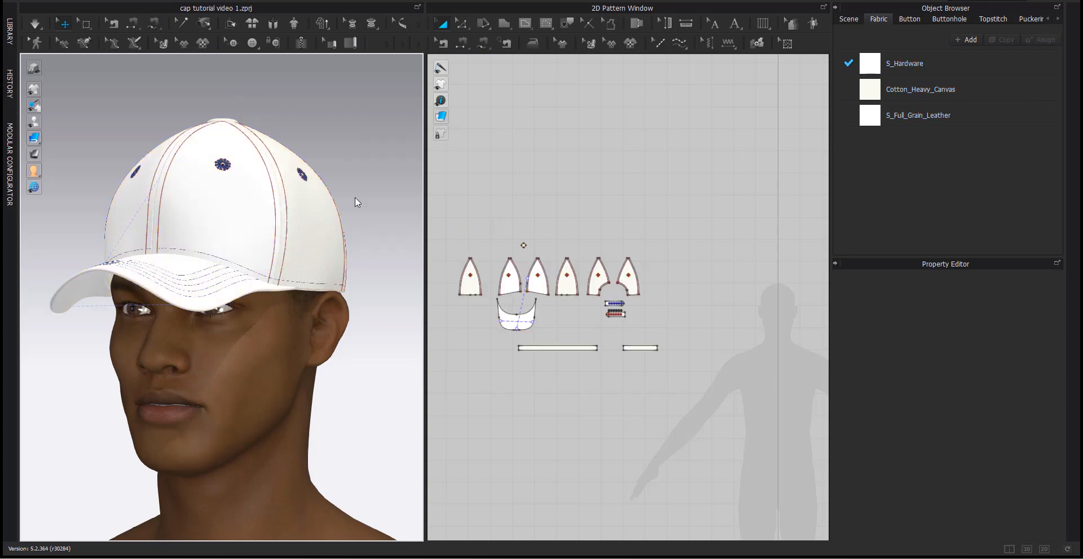
right_drag(355, 200, 127, 224)
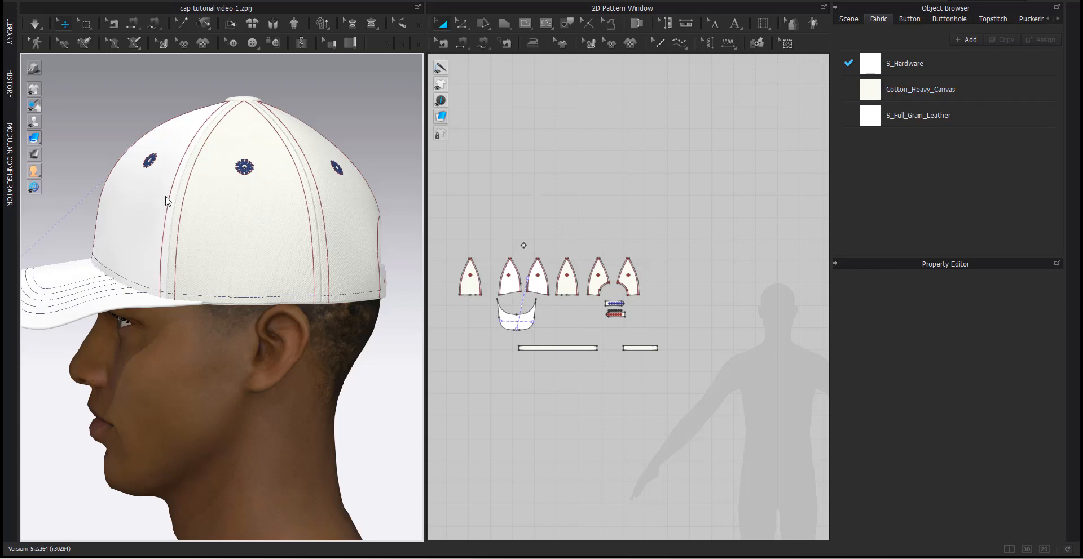
right_drag(166, 201, 350, 225)
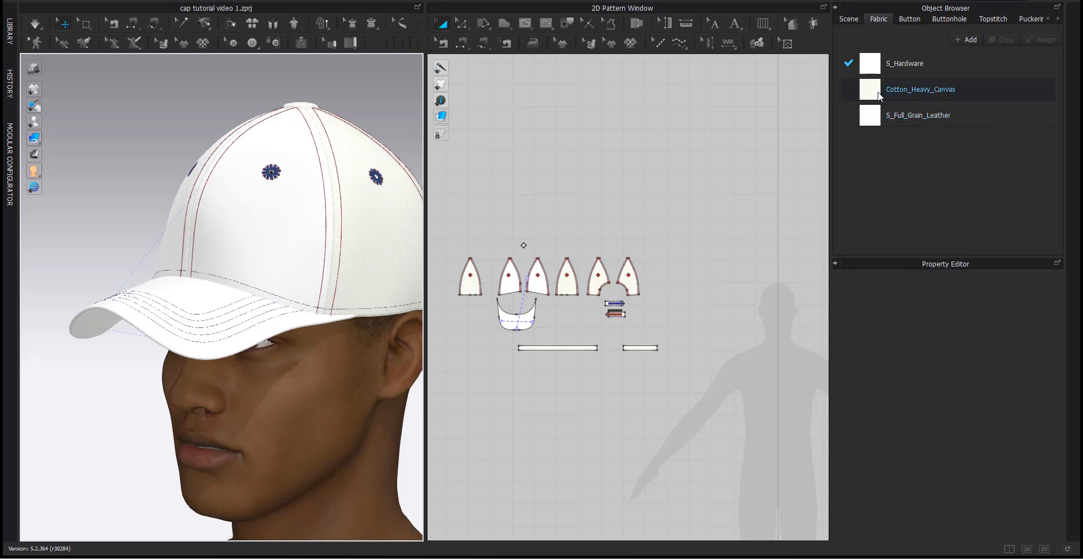
Set the S_Hardware fabric on the front panels and brim to Gray 2 (#666666).
click(953, 92)
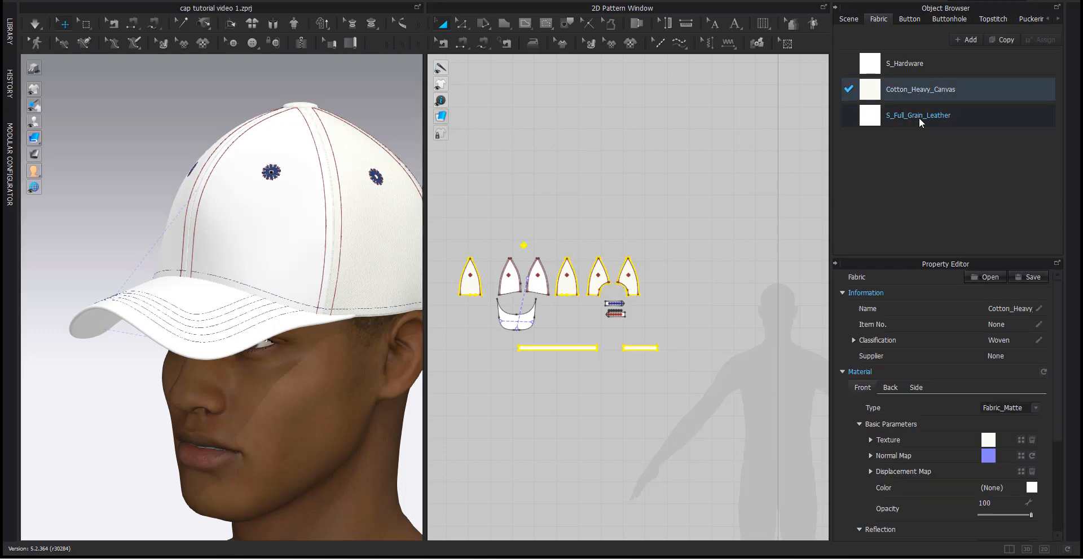
click(918, 116)
click(921, 64)
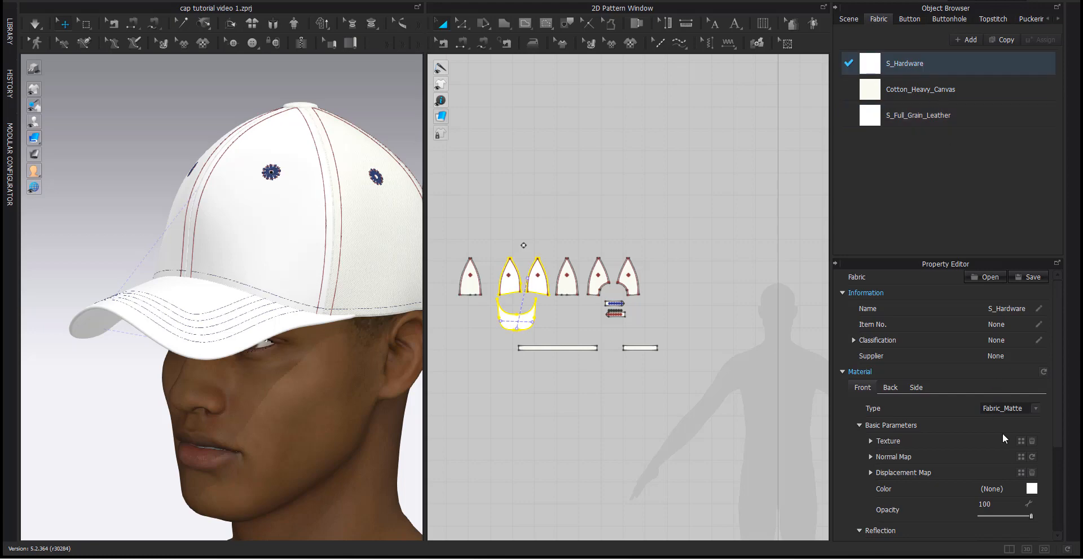
click(1032, 489)
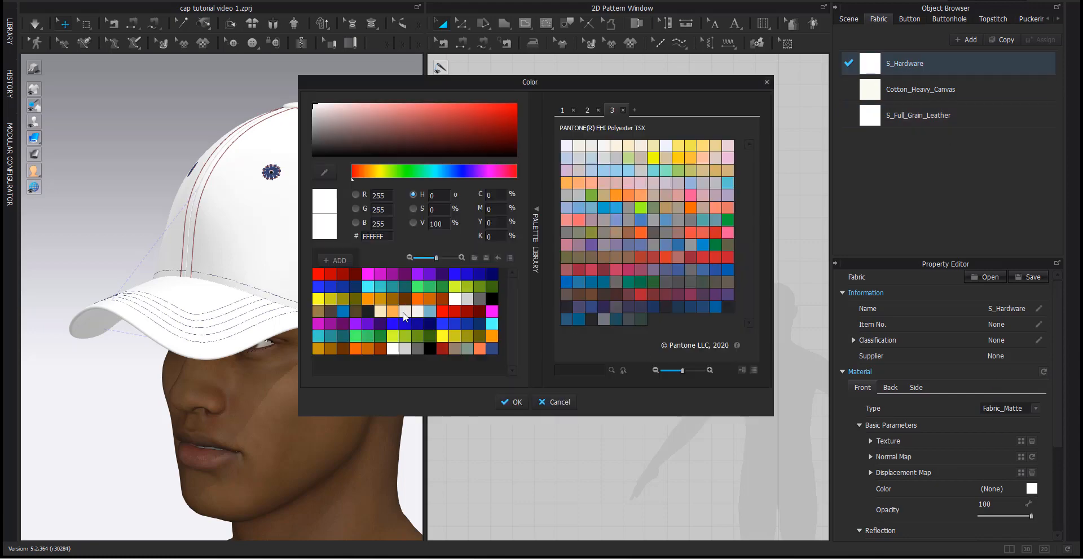
click(418, 350)
drag(405, 84, 495, 79)
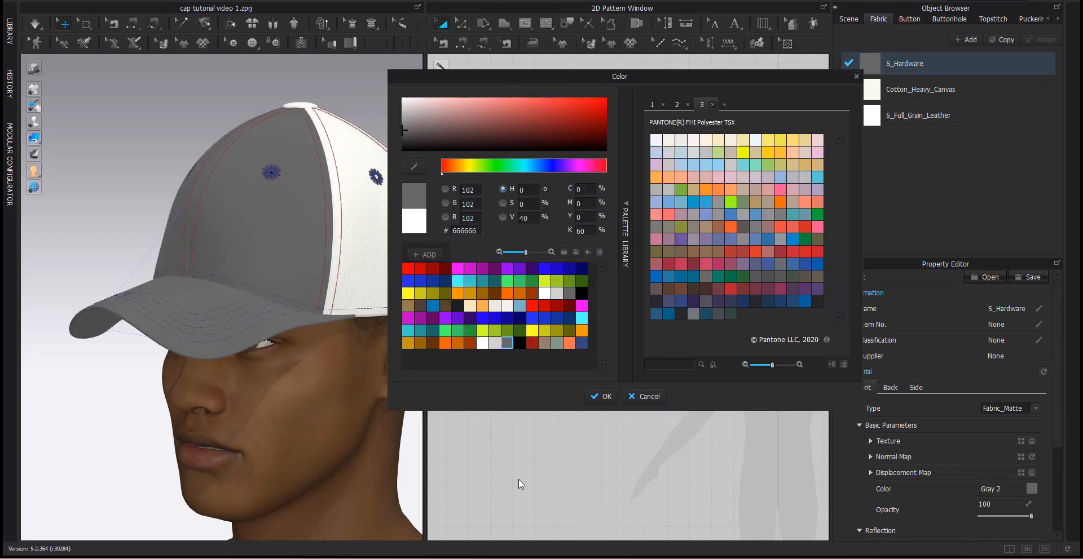
click(599, 397)
Try cyan and blue on the Cotton_Heavy_Canvas fabric, then set its color to Gray 1 (#D1D1D1).
right_drag(296, 333, 167, 282)
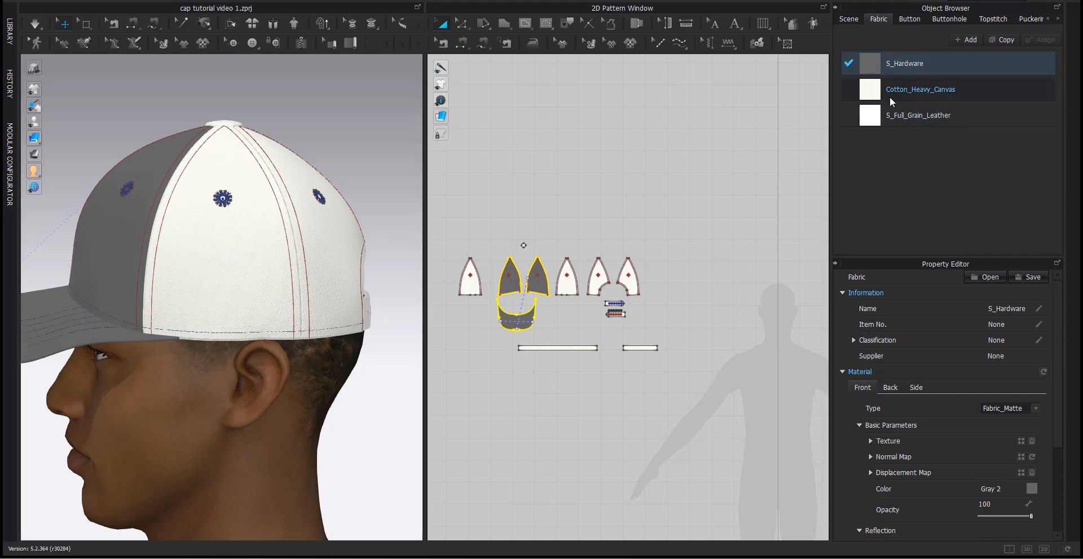
click(908, 89)
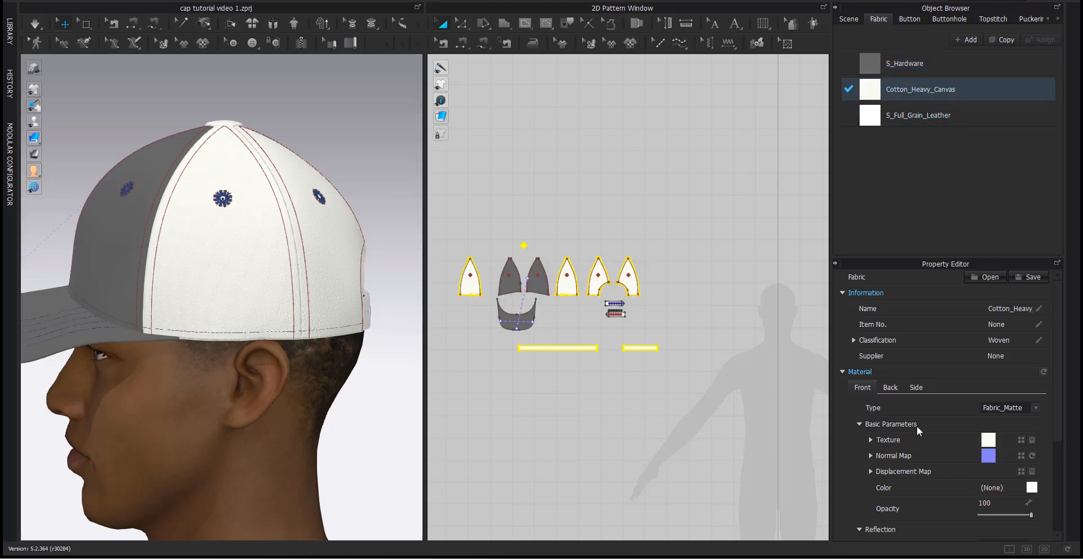
click(1031, 487)
click(367, 287)
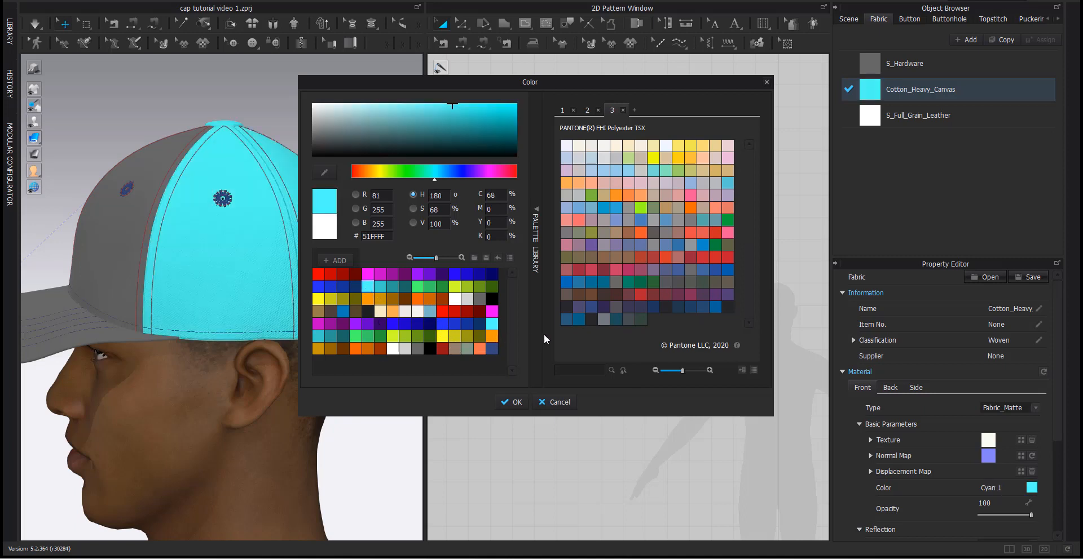
click(714, 307)
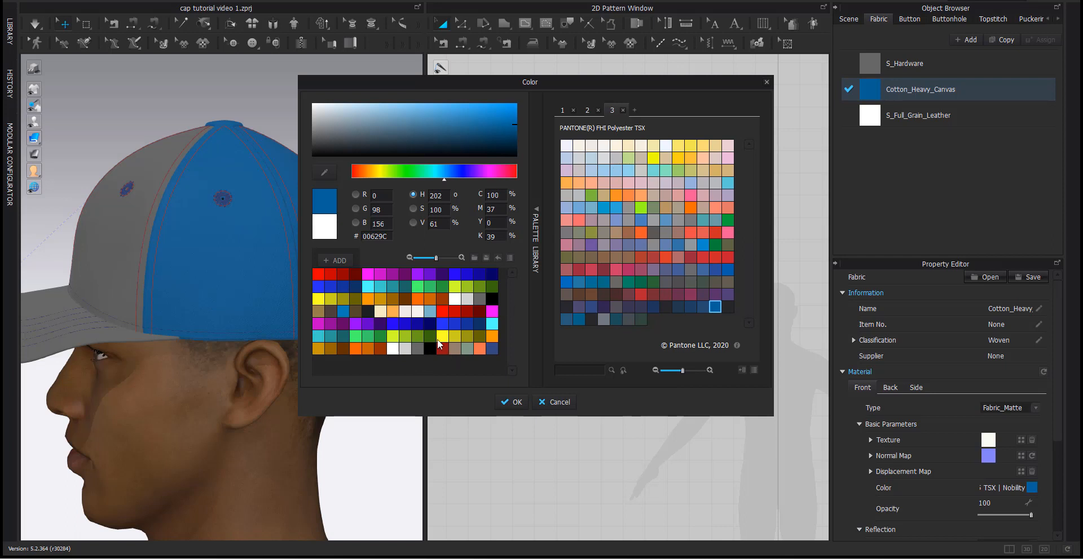
click(393, 349)
click(407, 350)
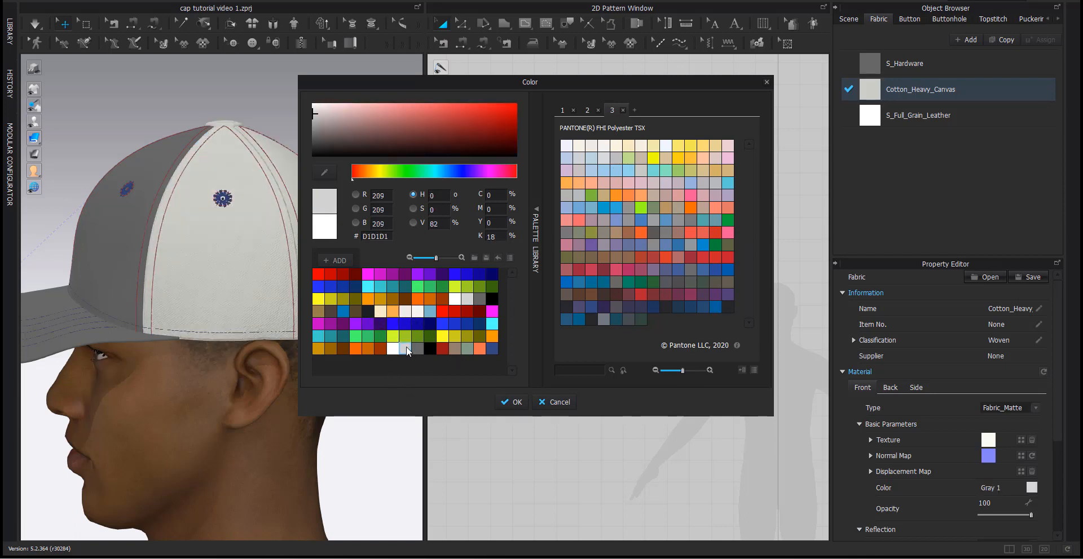
click(508, 402)
Duplicate the Cotton_Heavy_Canvas fabric for the cap's top button and rename the copy Cotton_Heavy_Canvas Blue.
right_drag(163, 303, 228, 409)
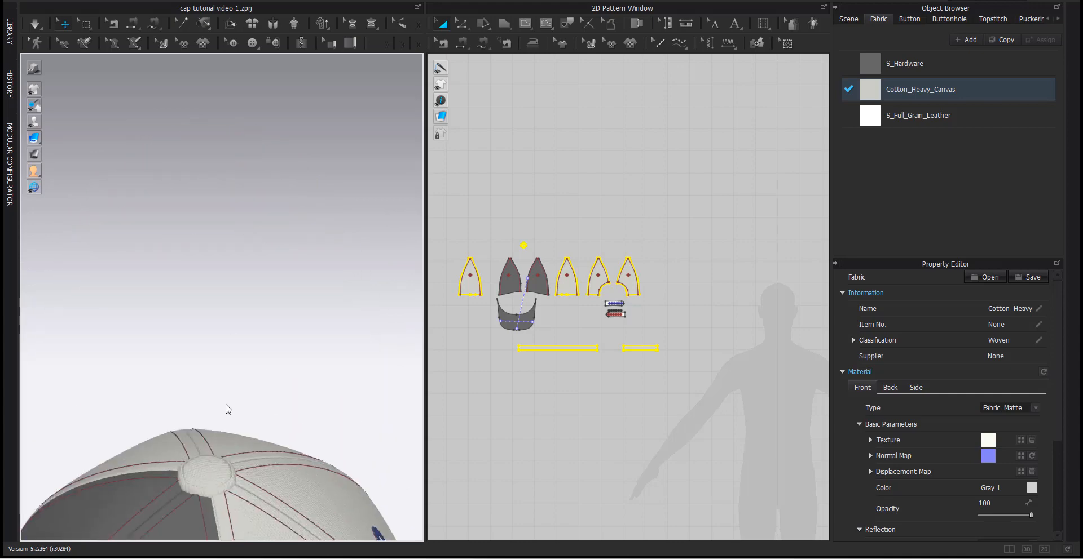
click(216, 469)
right_drag(226, 468, 234, 360)
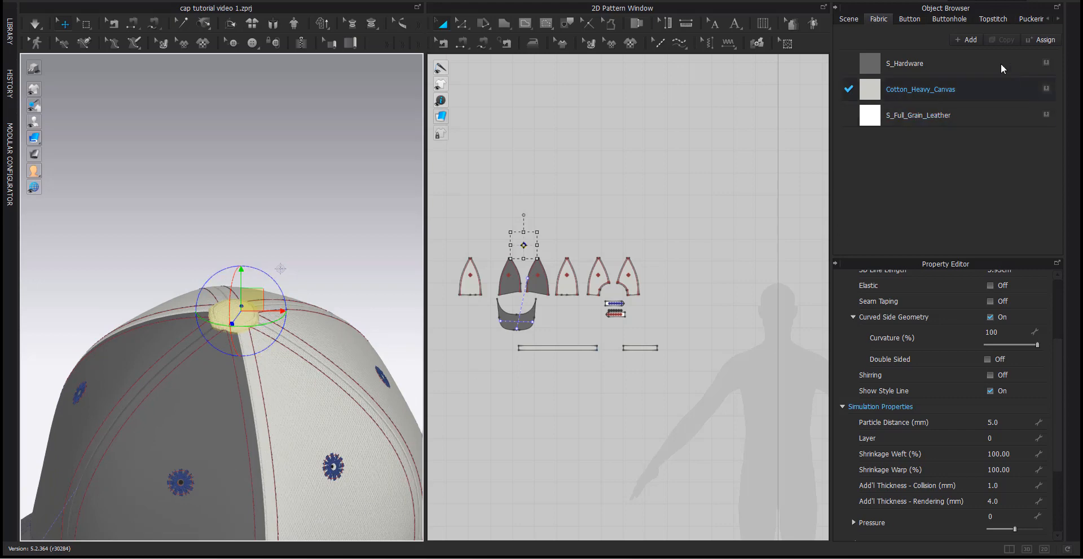
click(990, 89)
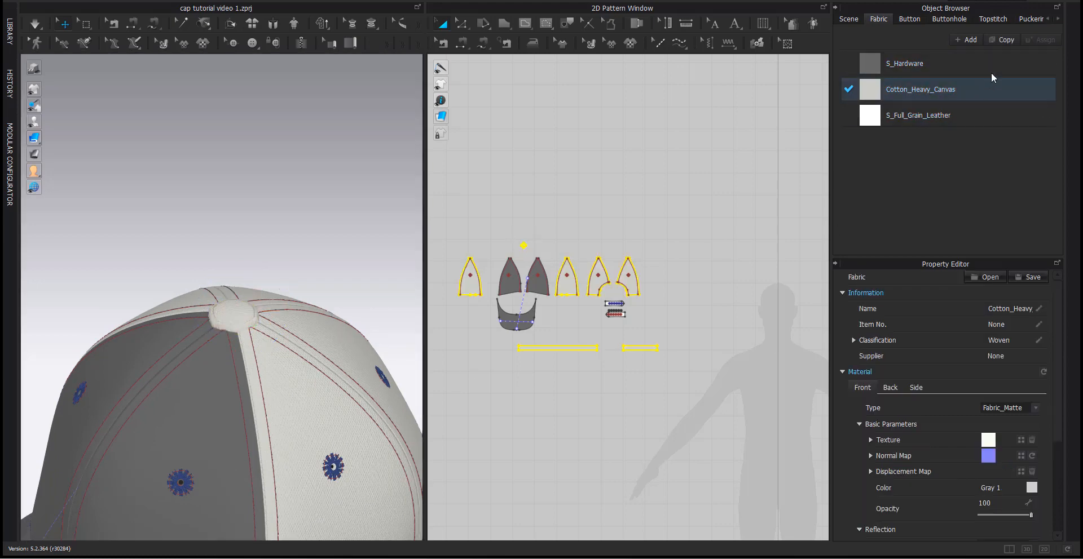
click(1001, 39)
double_click(959, 142)
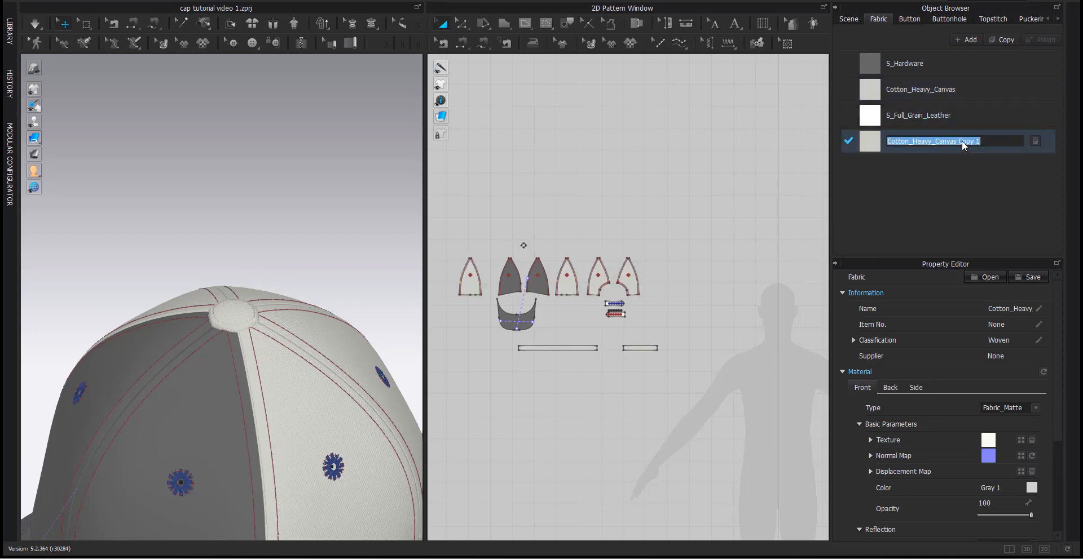
drag(958, 141, 993, 141)
Color Cotton_Heavy_Canvas Blue dark sapphire blue and assign it to the cap's top button.
click(1037, 486)
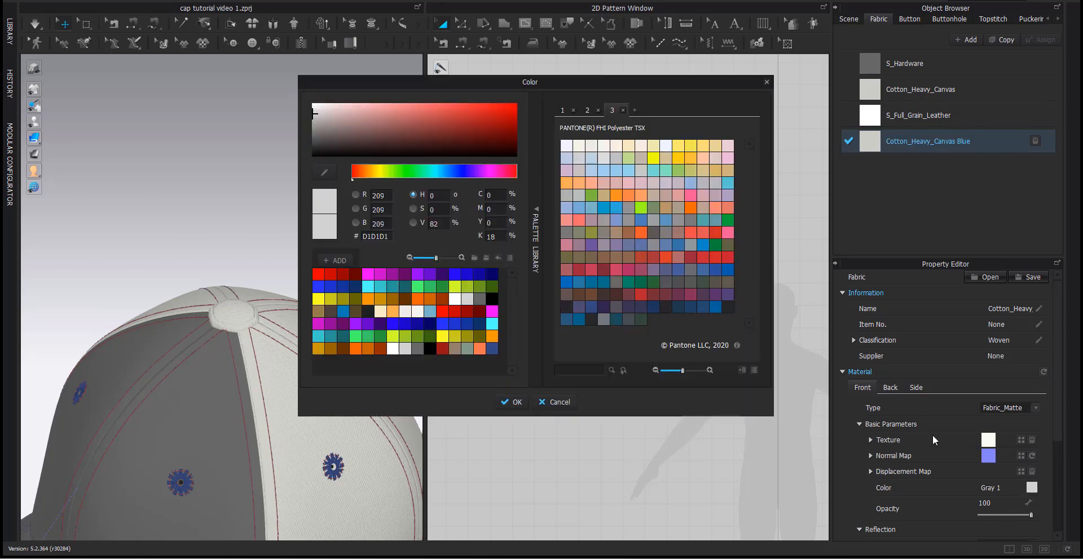
click(491, 349)
click(512, 402)
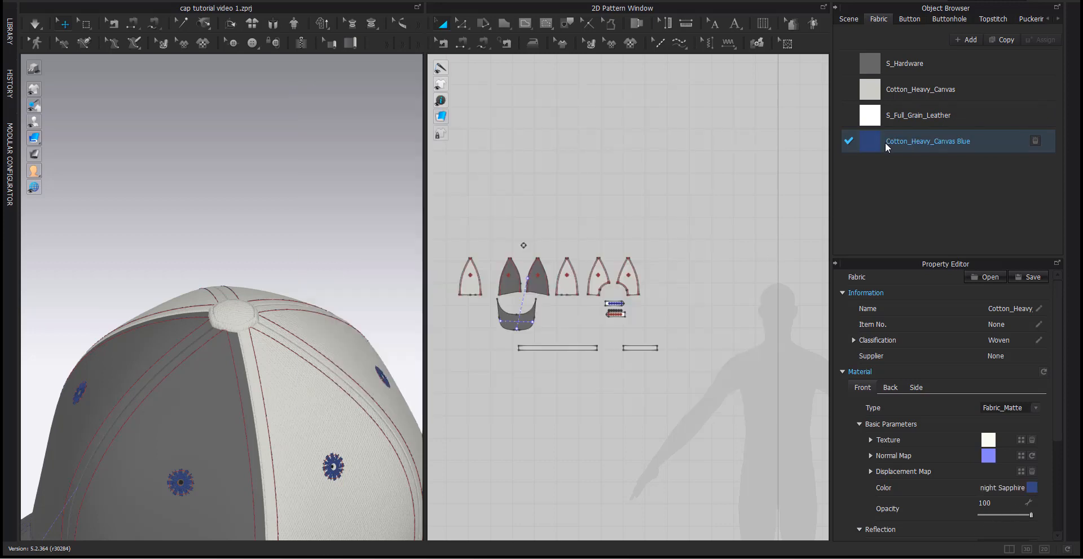
drag(526, 242, 525, 243)
click(357, 260)
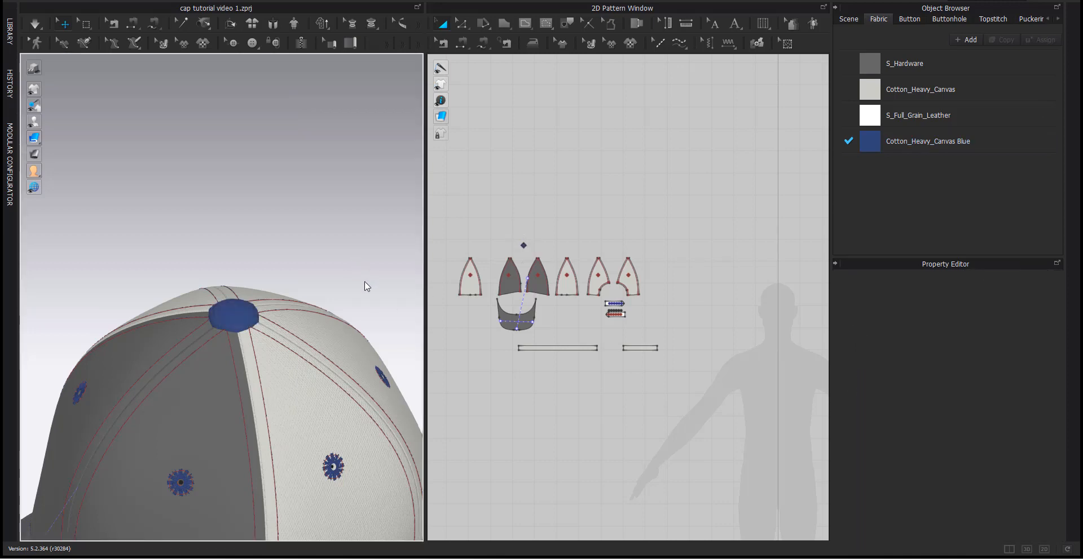
Hide the avatar and assign Cotton_Heavy_Canvas Blue to both long inner headband strips.
scroll(349, 288, down, 2)
right_drag(337, 354, 254, 377)
key(shift+a)
scroll(305, 345, up, 2)
click(224, 375)
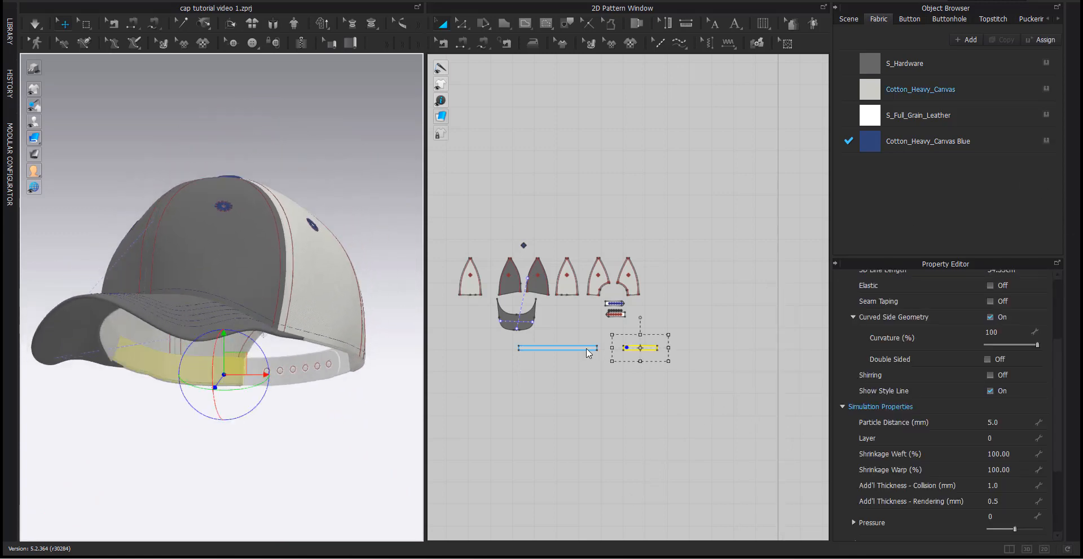
shift+click(544, 350)
click(1030, 148)
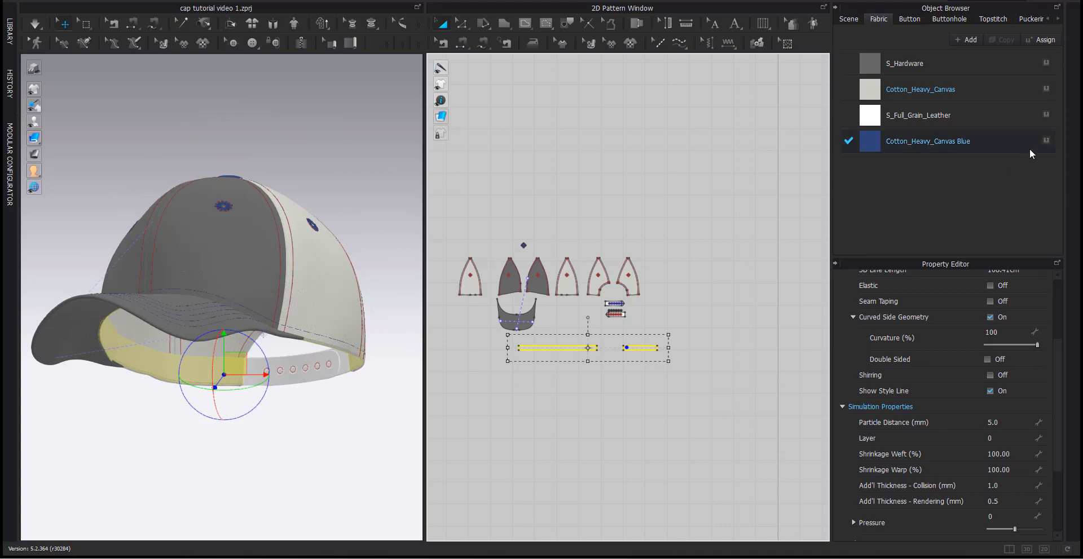
click(1045, 141)
click(634, 158)
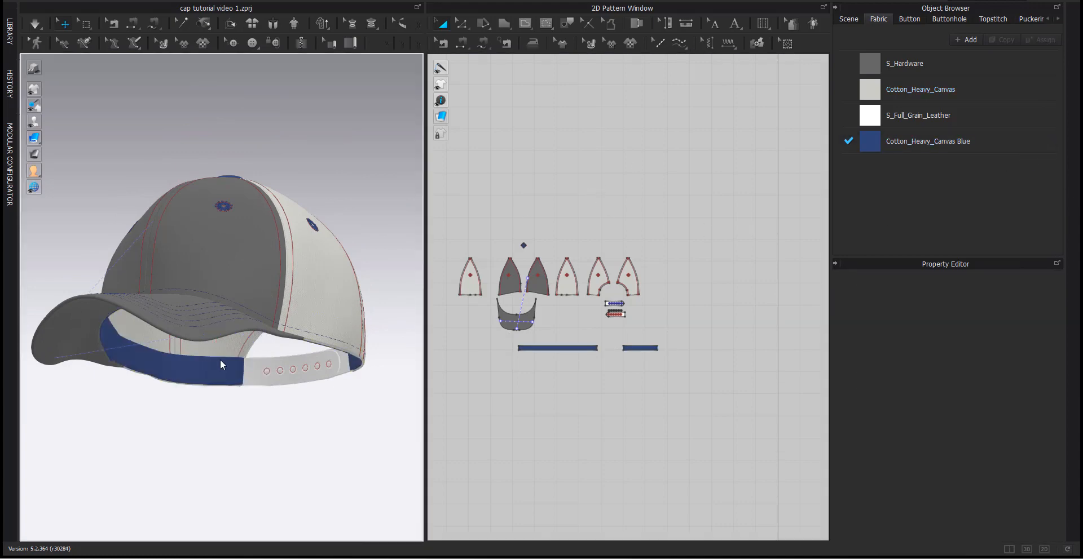
Set the material type of S_Full_Grain_Leather, used on the back strap pieces, to Plastic.
right_drag(220, 360, 212, 383)
scroll(346, 375, up, 5)
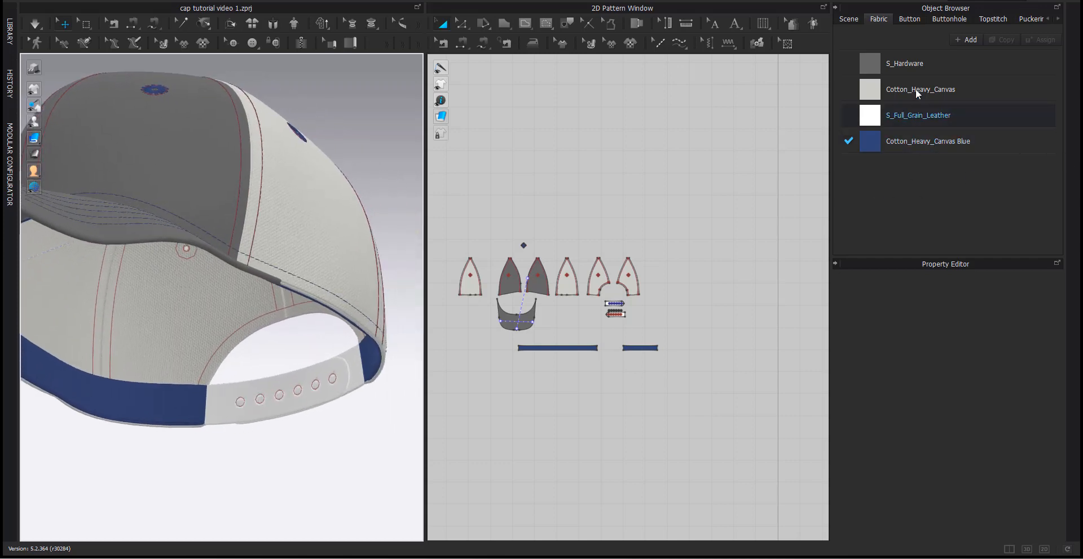
right_drag(334, 382, 103, 368)
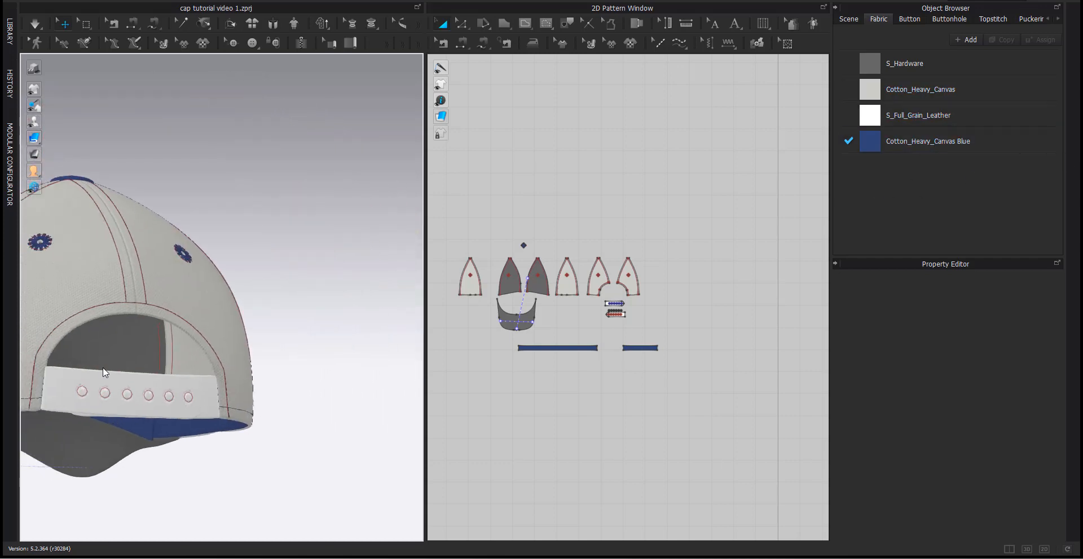
click(931, 117)
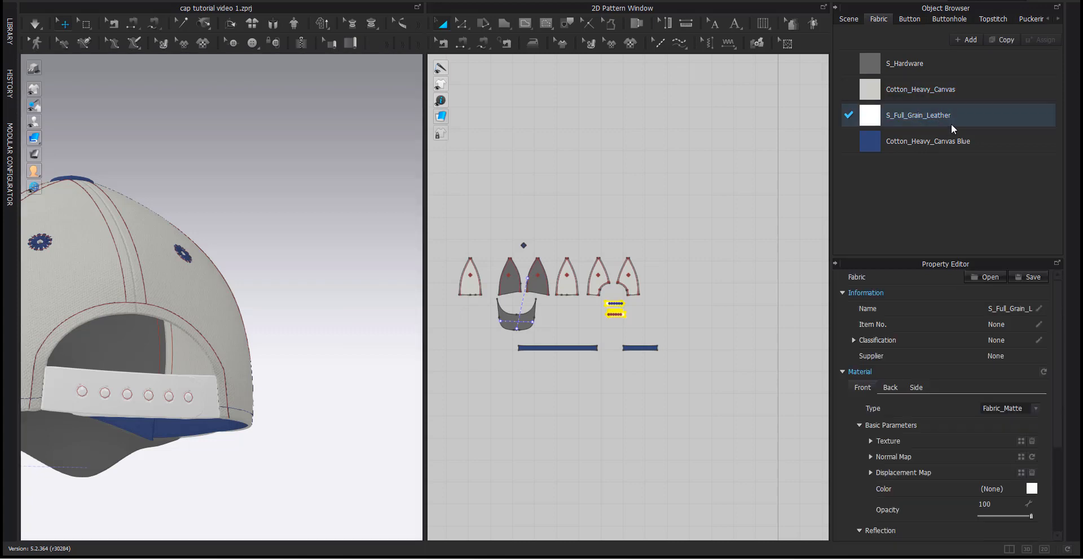
click(1030, 408)
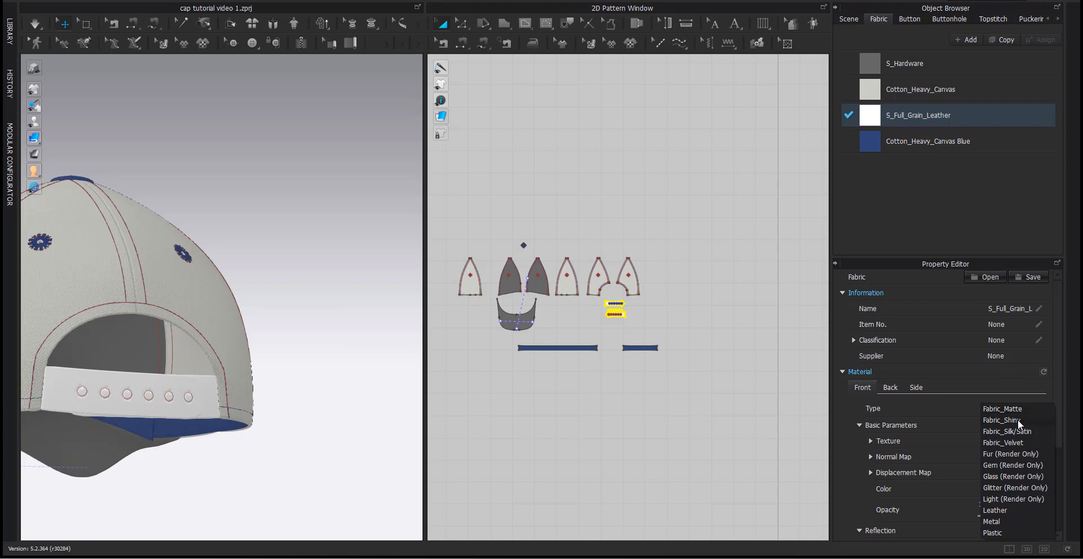
click(1006, 531)
Set the color of the back strap's S_Full_Grain_Leather fabric to dark sapphire blue (#334781).
right_drag(216, 330, 219, 346)
scroll(218, 342, up, 2)
right_drag(239, 390, 286, 393)
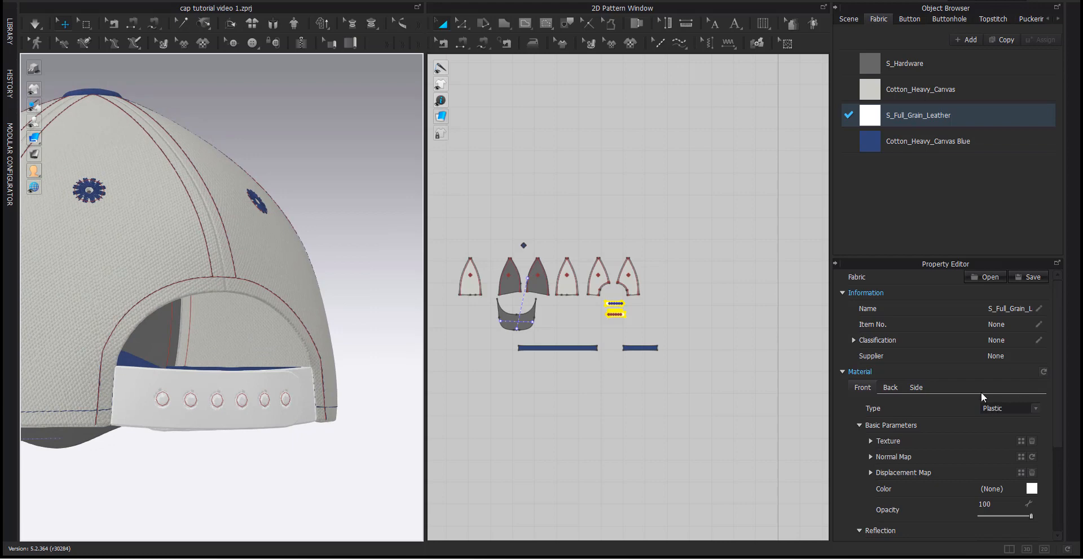
click(1032, 489)
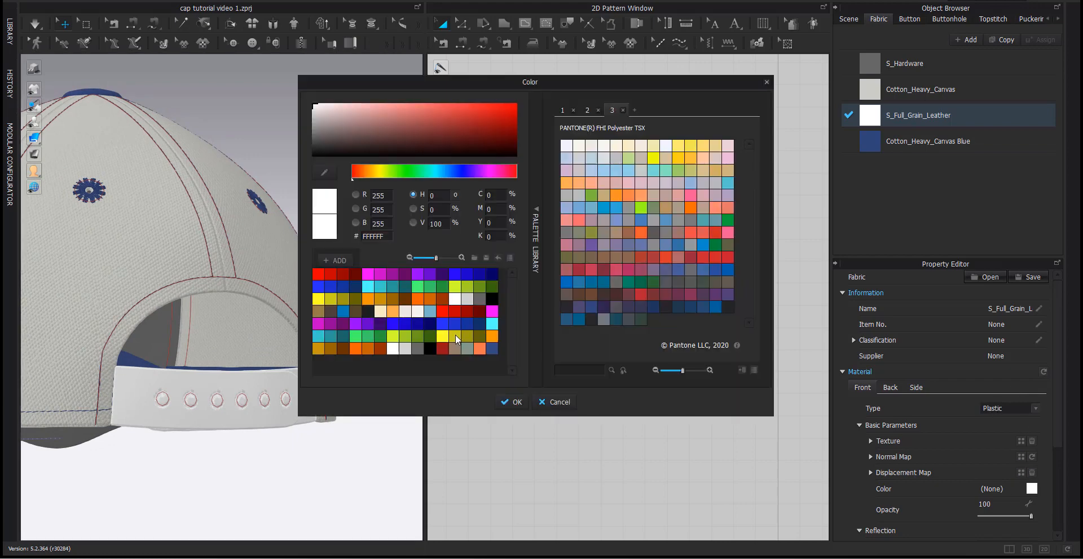
click(492, 348)
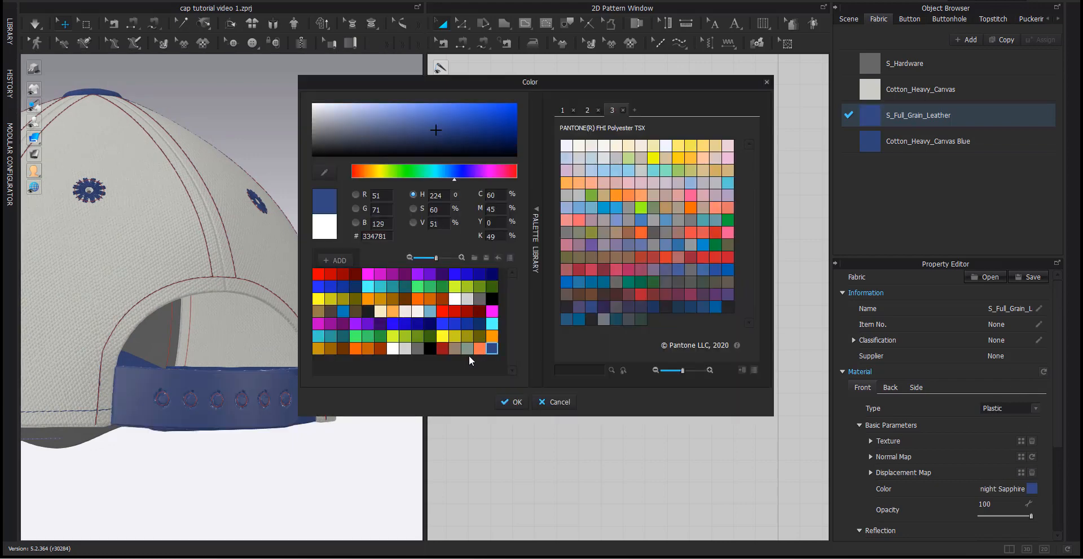
click(526, 408)
click(310, 420)
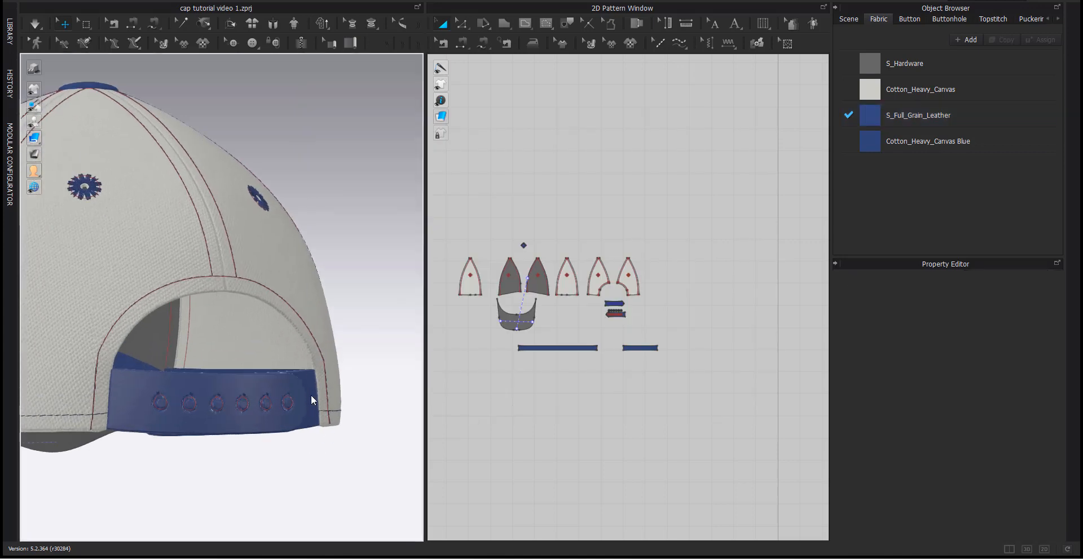
Inspect the colored cap from the back, side and front, checking the panels, brim, top button and strap.
right_drag(310, 395, 367, 385)
scroll(220, 293, down, 3)
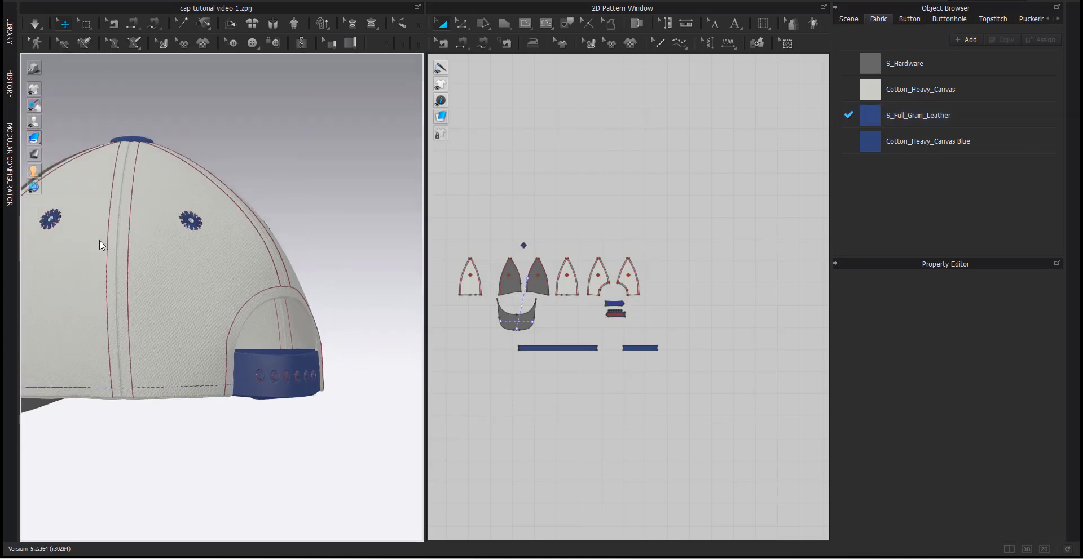
right_drag(99, 240, 194, 232)
right_drag(215, 171, 259, 365)
scroll(259, 365, down, 5)
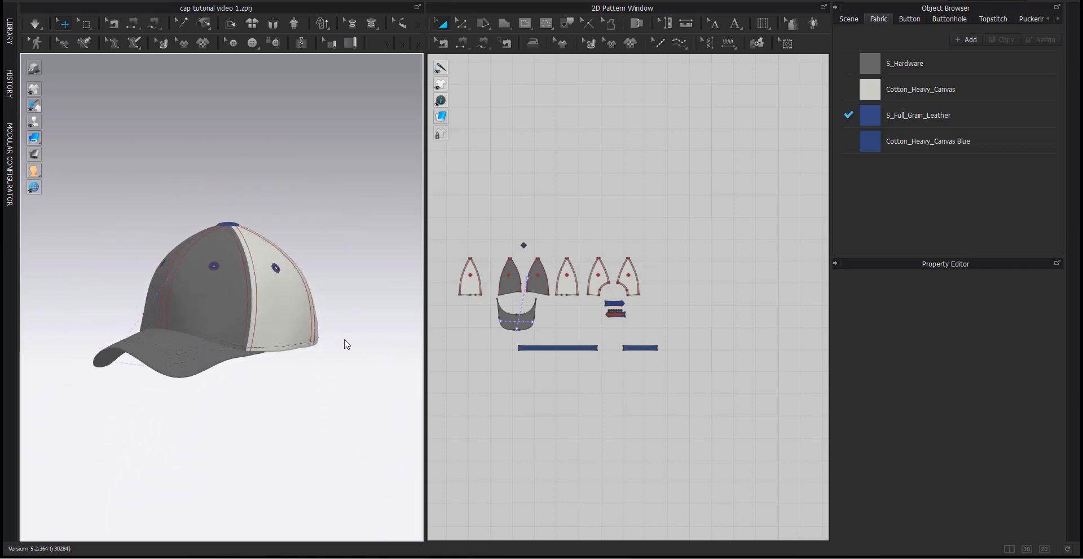
right_drag(346, 344, 314, 337)
scroll(315, 349, up, 2)
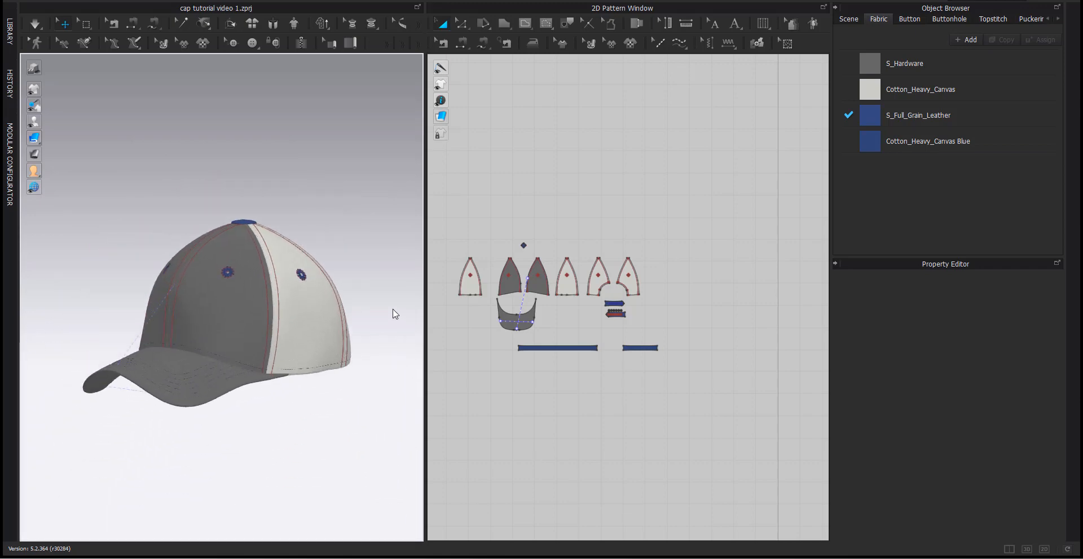
drag(428, 293, 433, 293)
right_drag(388, 287, 425, 290)
scroll(358, 291, up, 1)
mouse_move(232, 332)
right_down()
mouse_move(250, 325)
mouse_move(238, 316)
right_up()
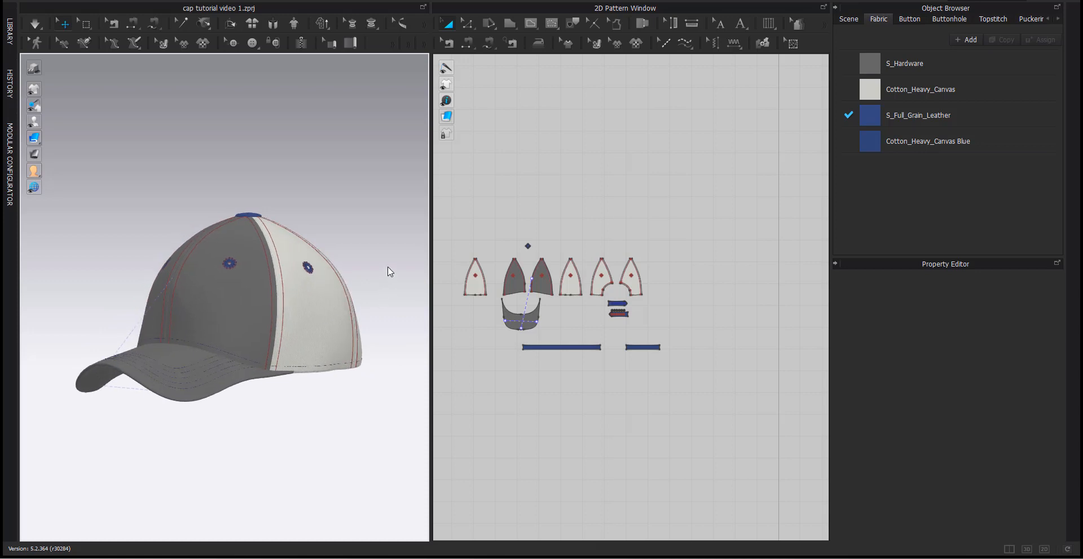
mouse_move(379, 292)
right_down()
mouse_move(350, 291)
mouse_move(384, 292)
right_up()
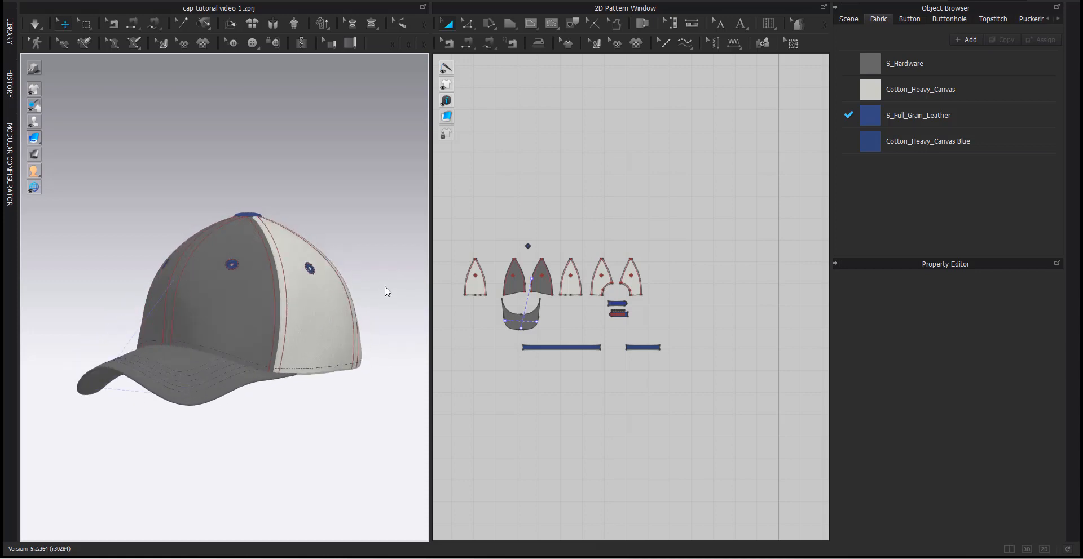